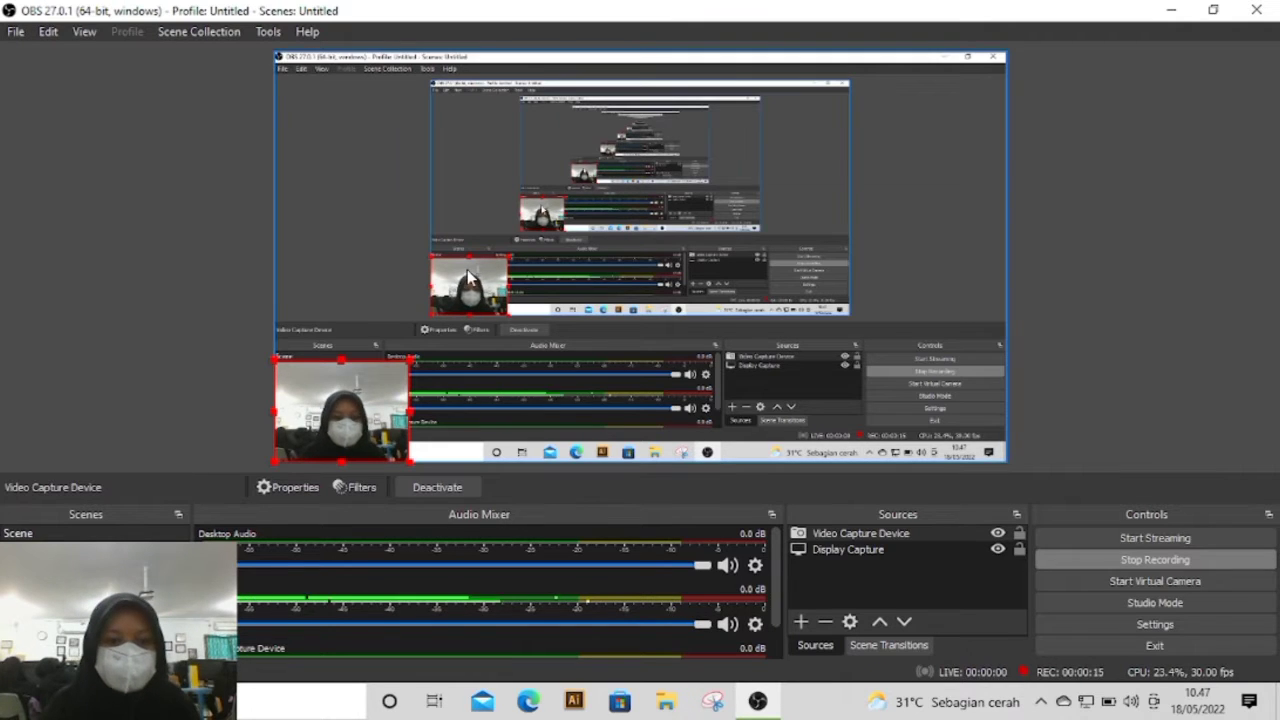
Step: Enlarge the webcam overlay in the OBS preview, shrink it back to a small corner picture, and minimise OBS
drag(410, 357, 741, 112)
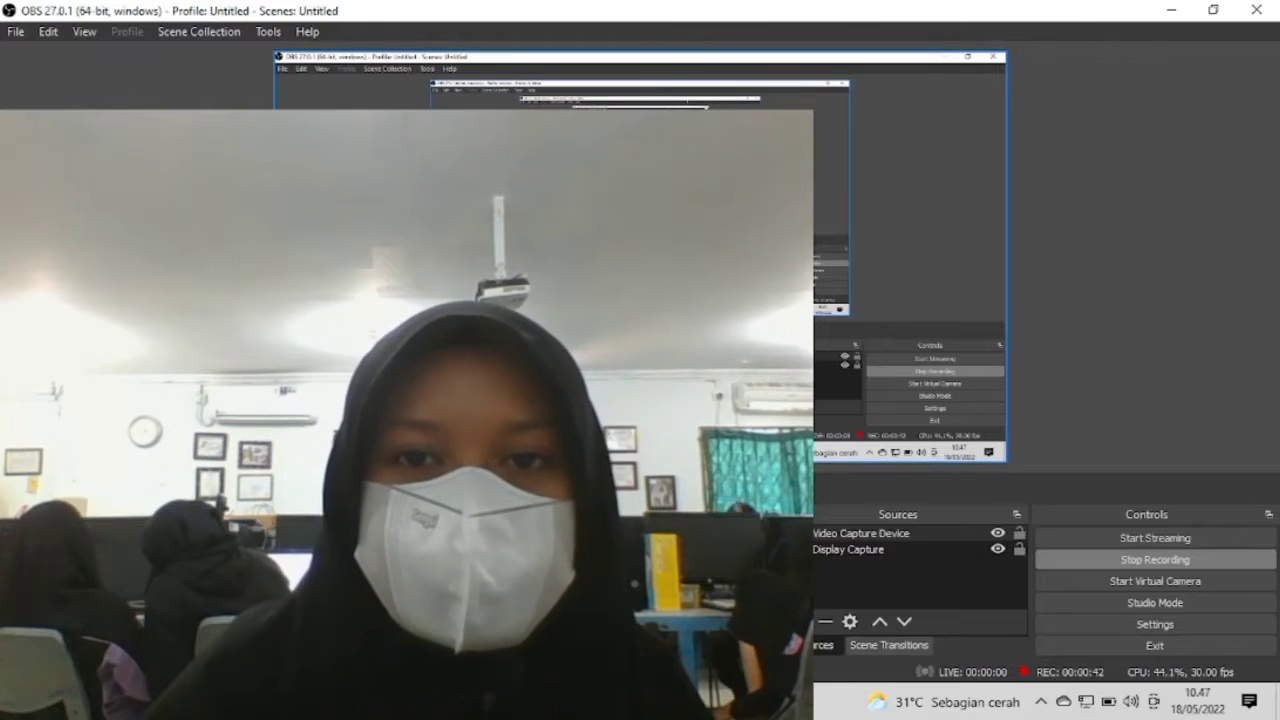
drag(742, 113, 419, 354)
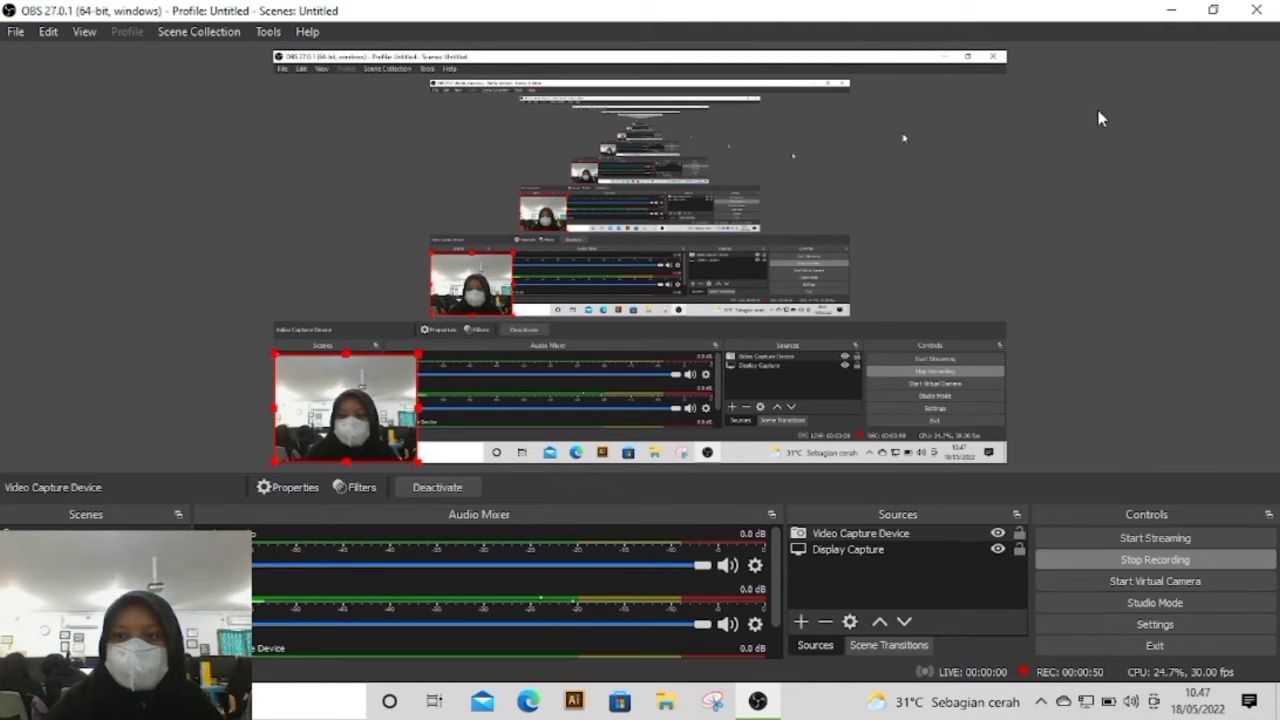
click(1171, 10)
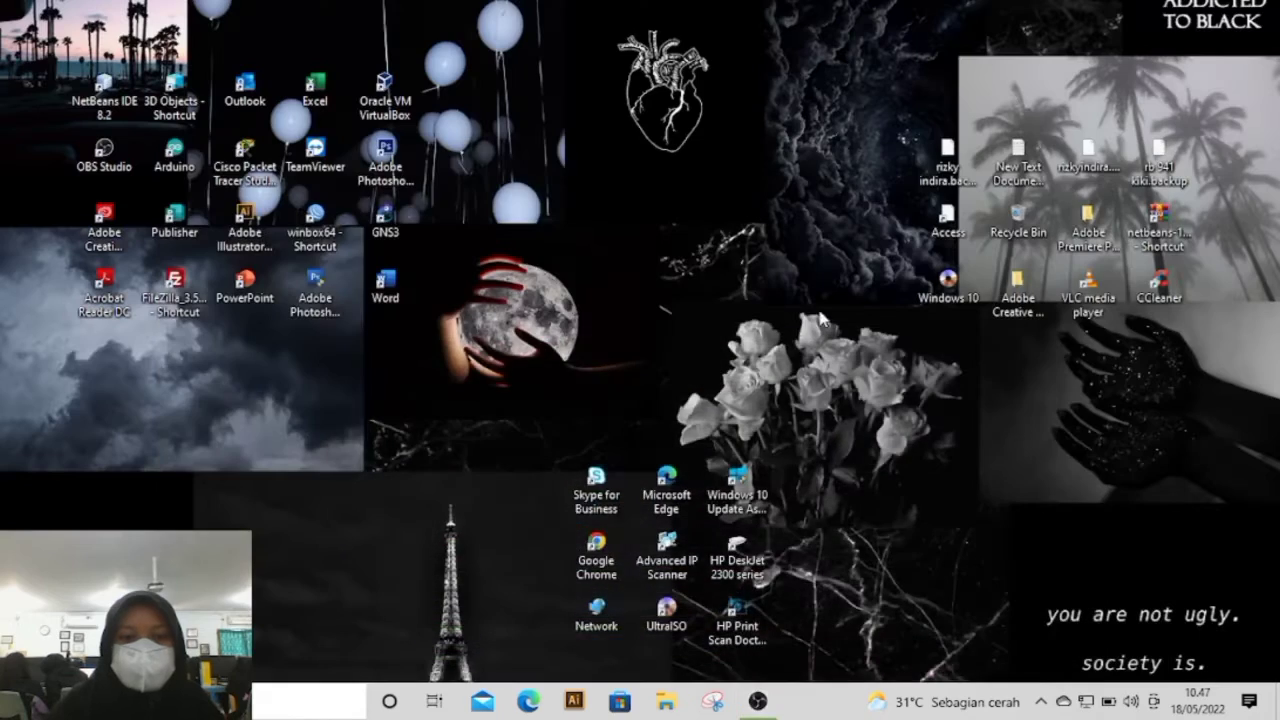
Step: Launch WinBox, connect as admin to the discovered RB750r2 router by its MAC address, and maximise the session window
double_click(318, 236)
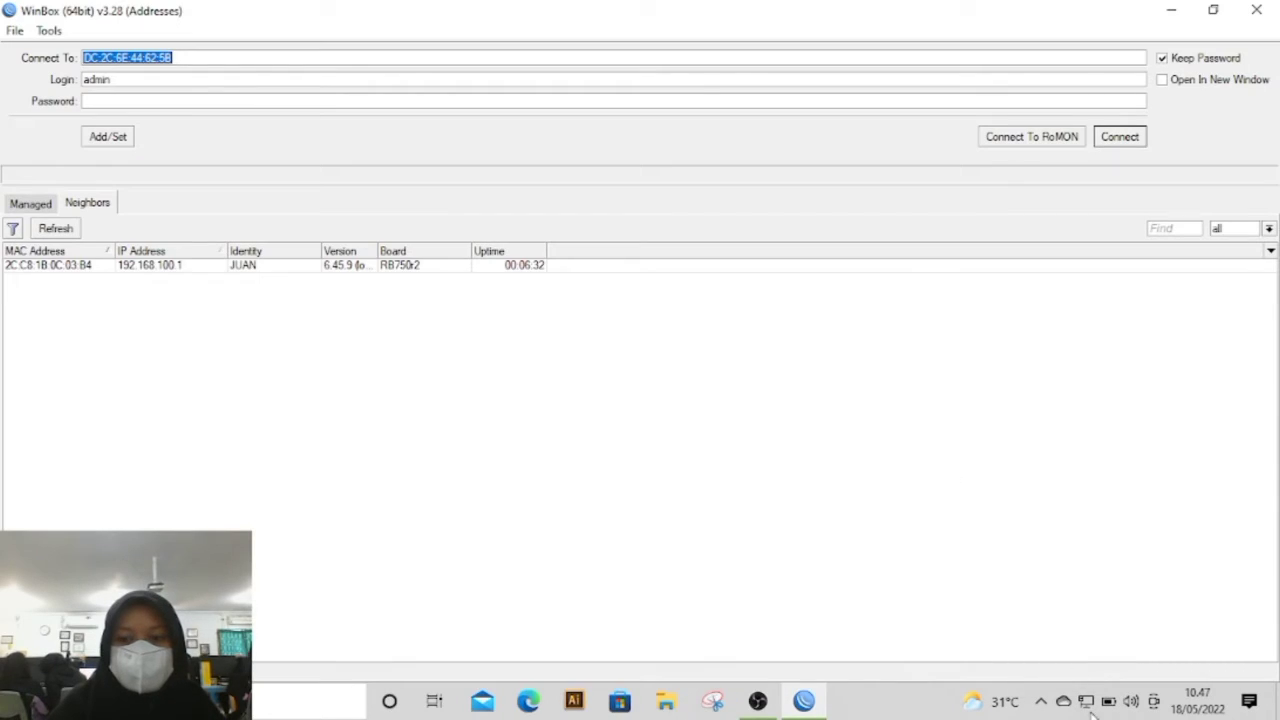
click(120, 266)
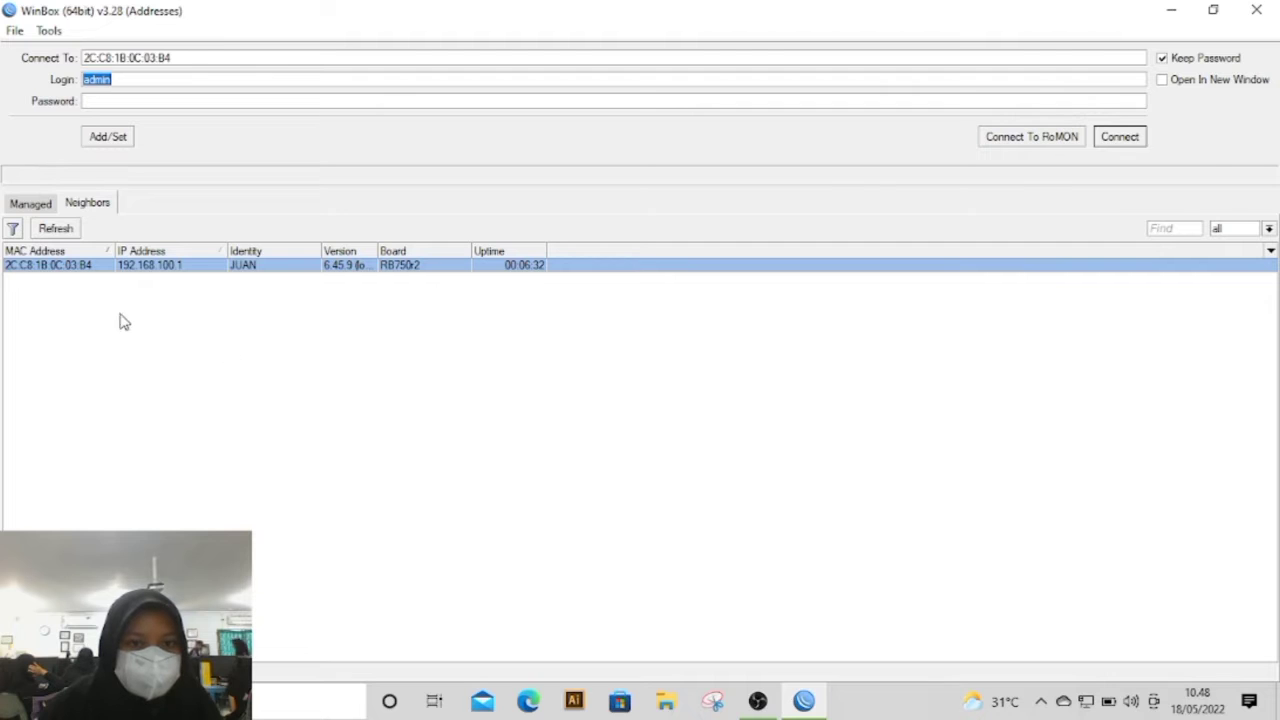
click(1118, 136)
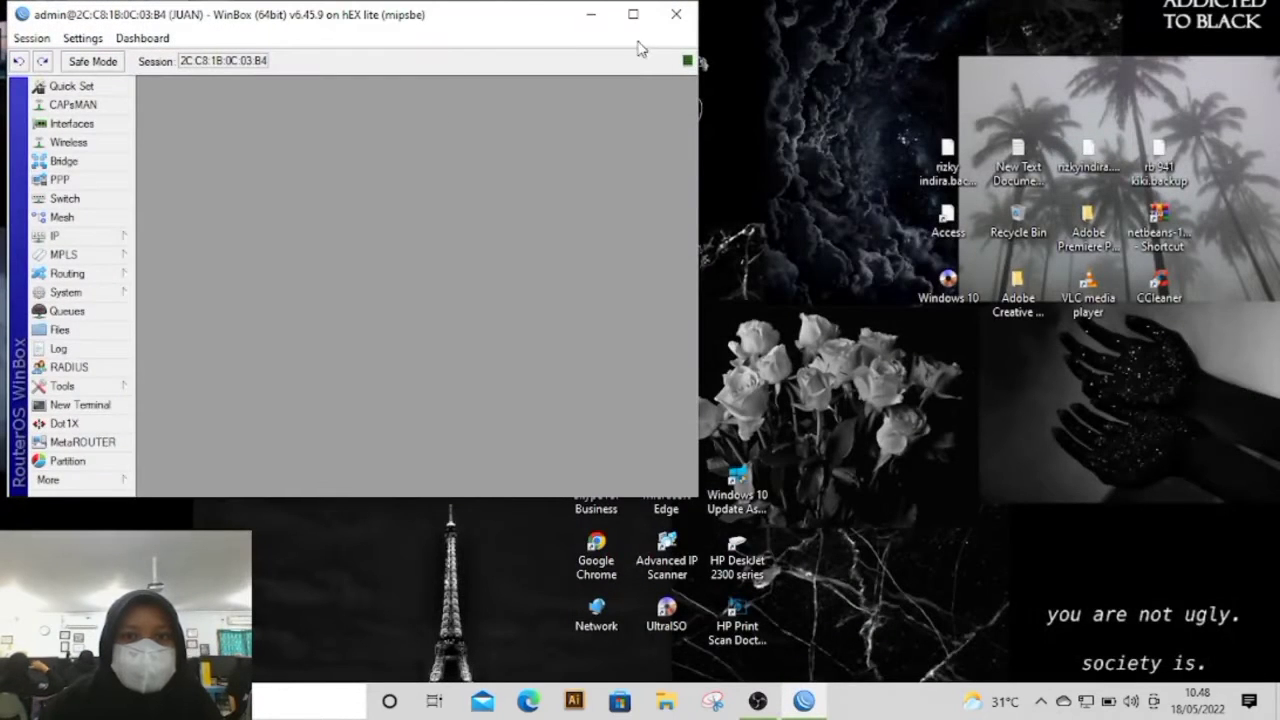
click(633, 14)
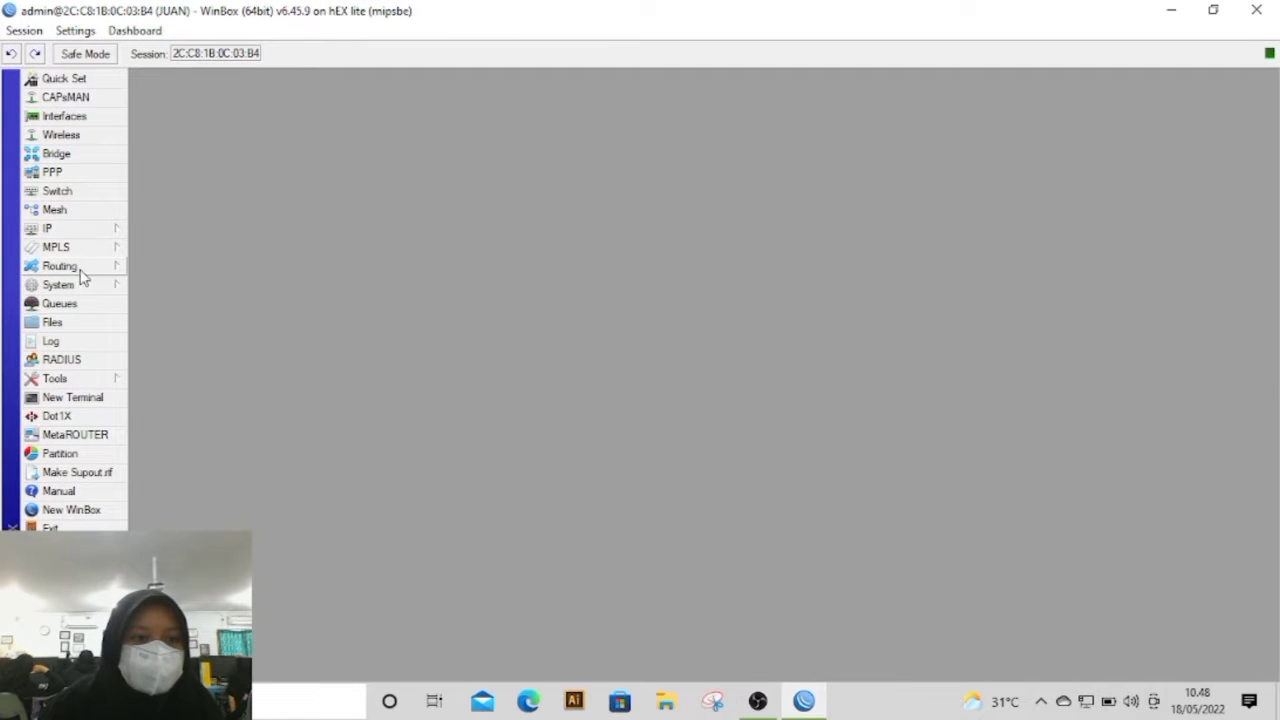
Step: Reset the router's configuration with the Do Not Backup option enabled and confirm the reboot
click(86, 288)
click(223, 502)
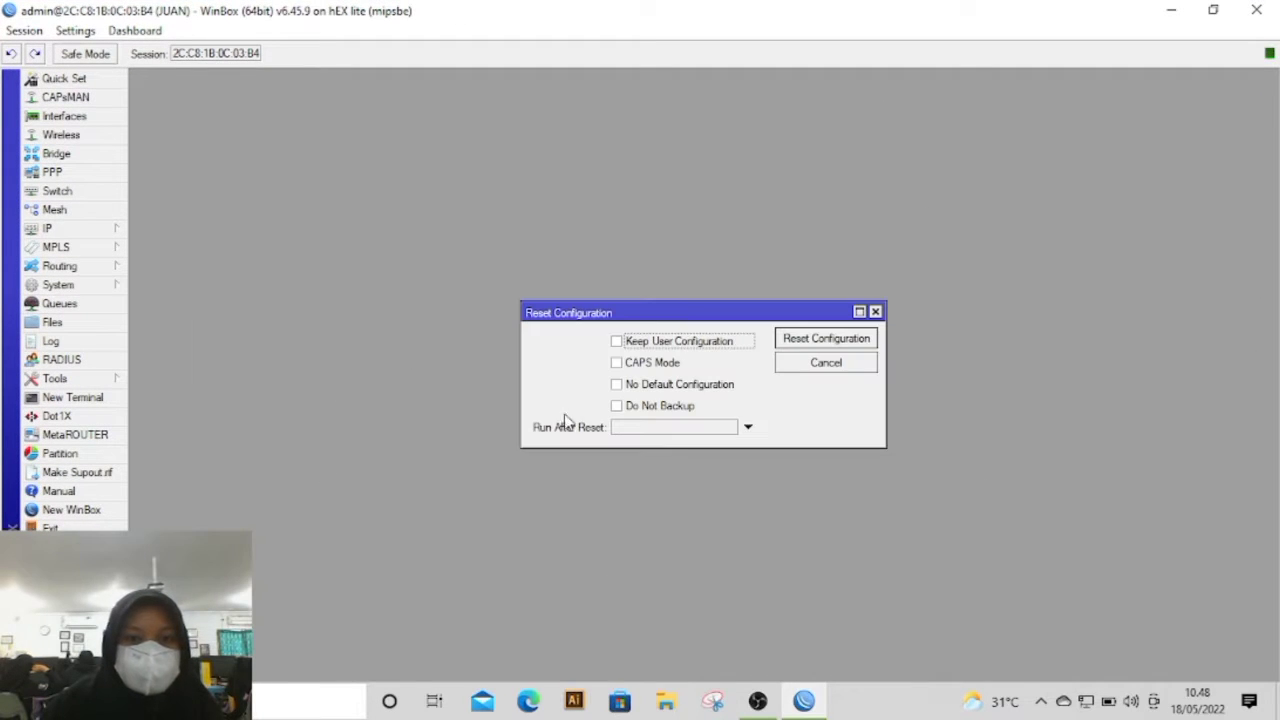
click(648, 408)
click(843, 340)
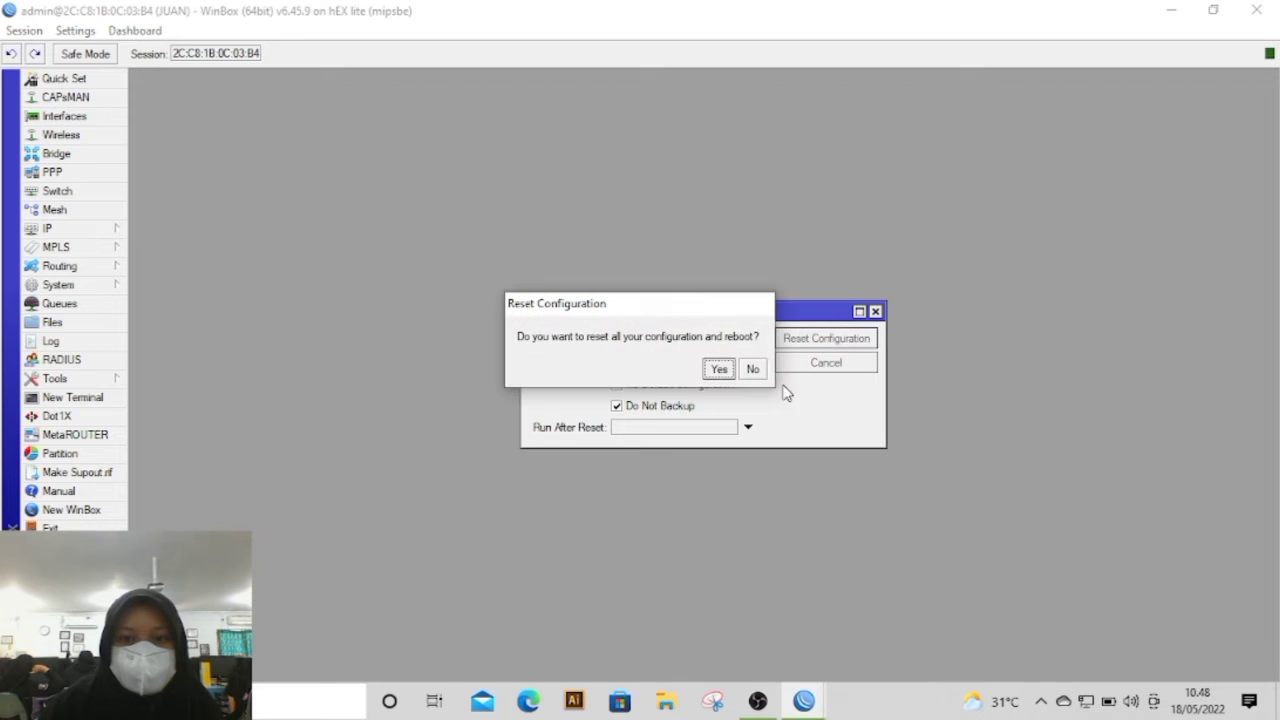
click(720, 370)
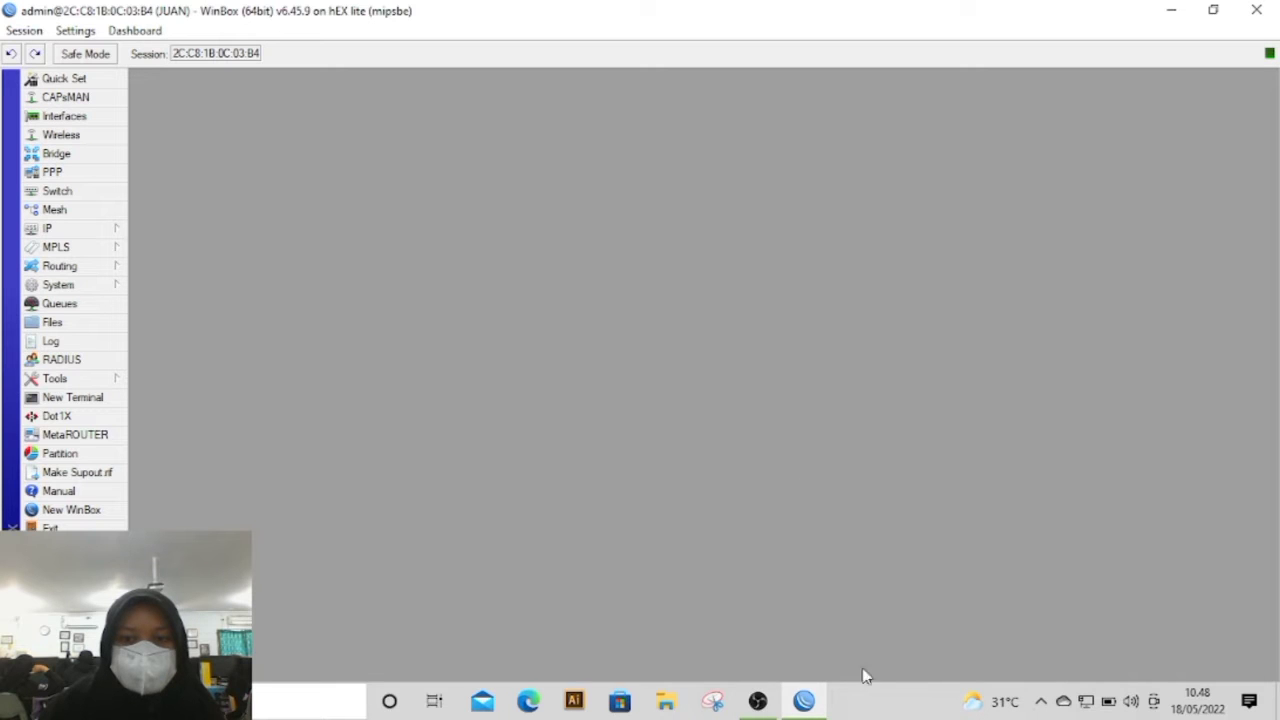
click(768, 704)
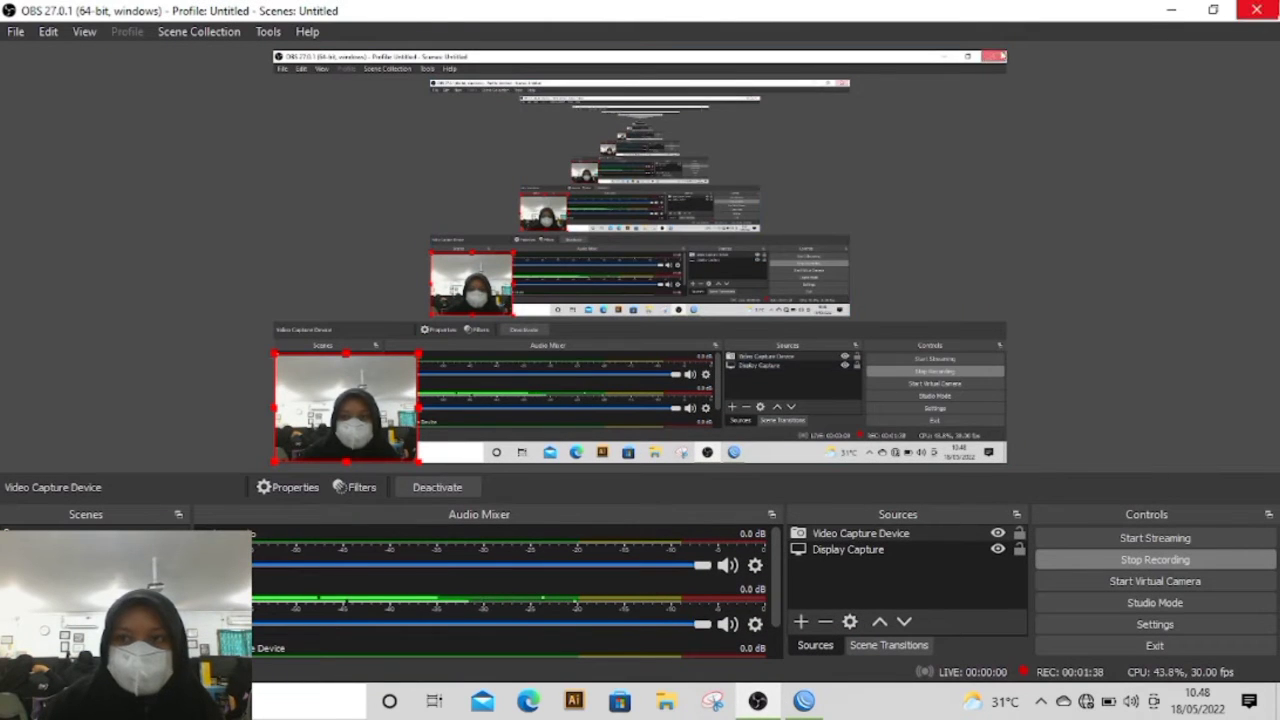
click(1171, 10)
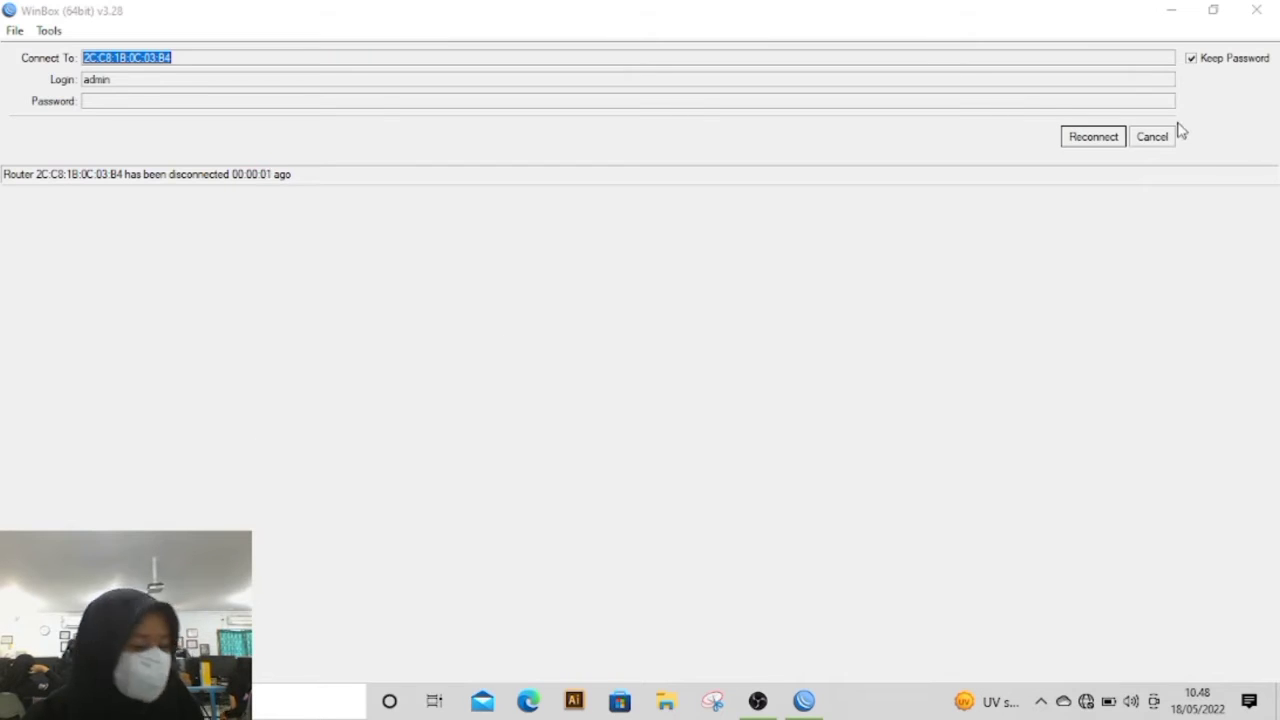
Step: Try to reconnect to the rebooting router and refresh the neighbor list, closing WinBox at the end
click(1094, 137)
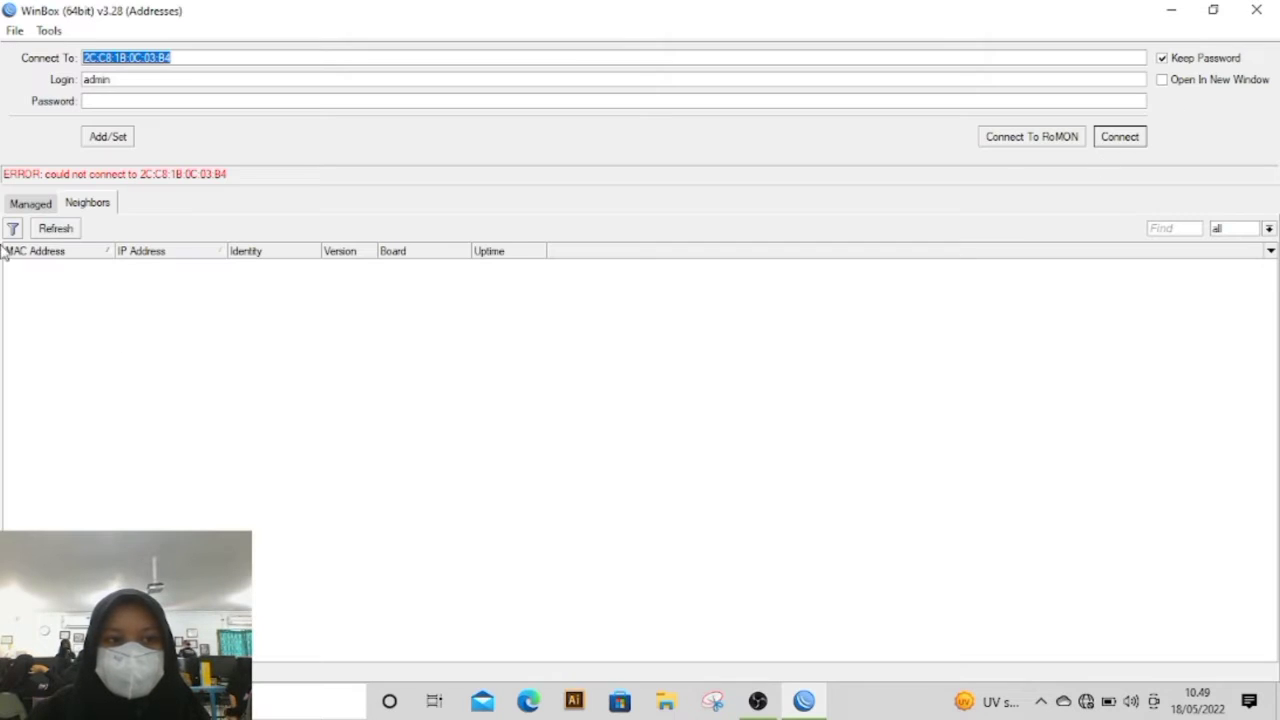
click(70, 230)
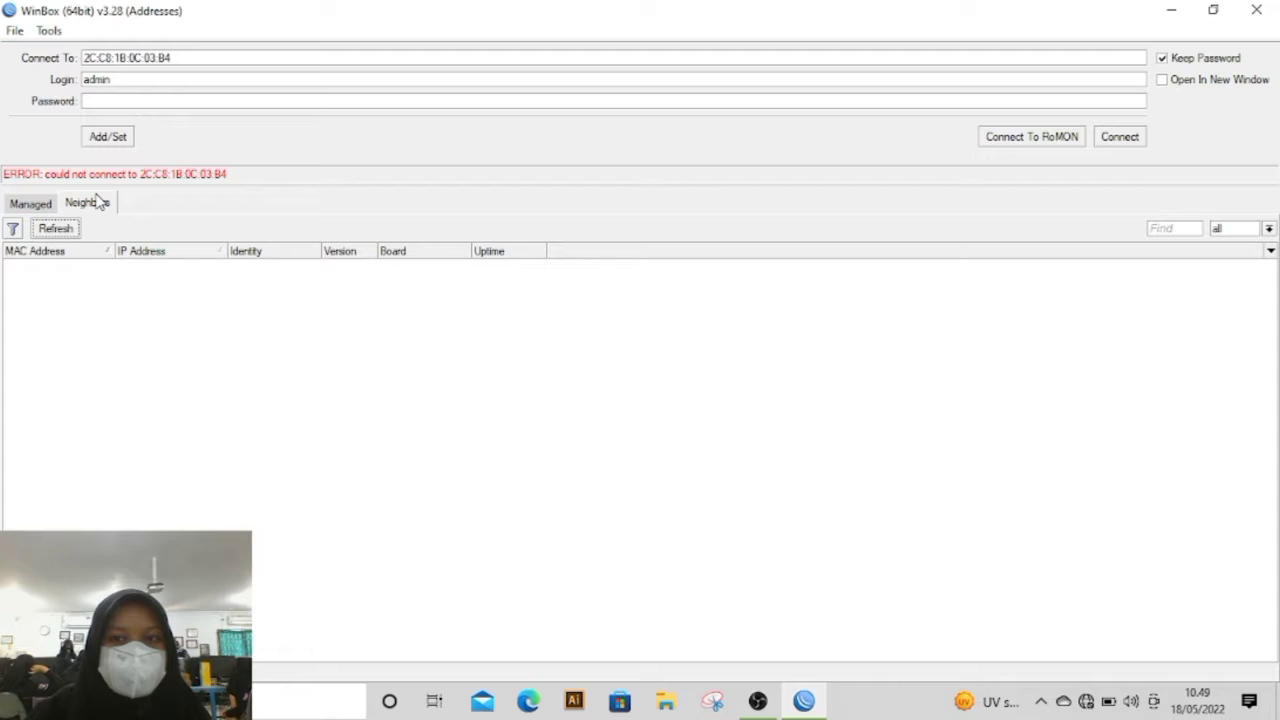
click(78, 229)
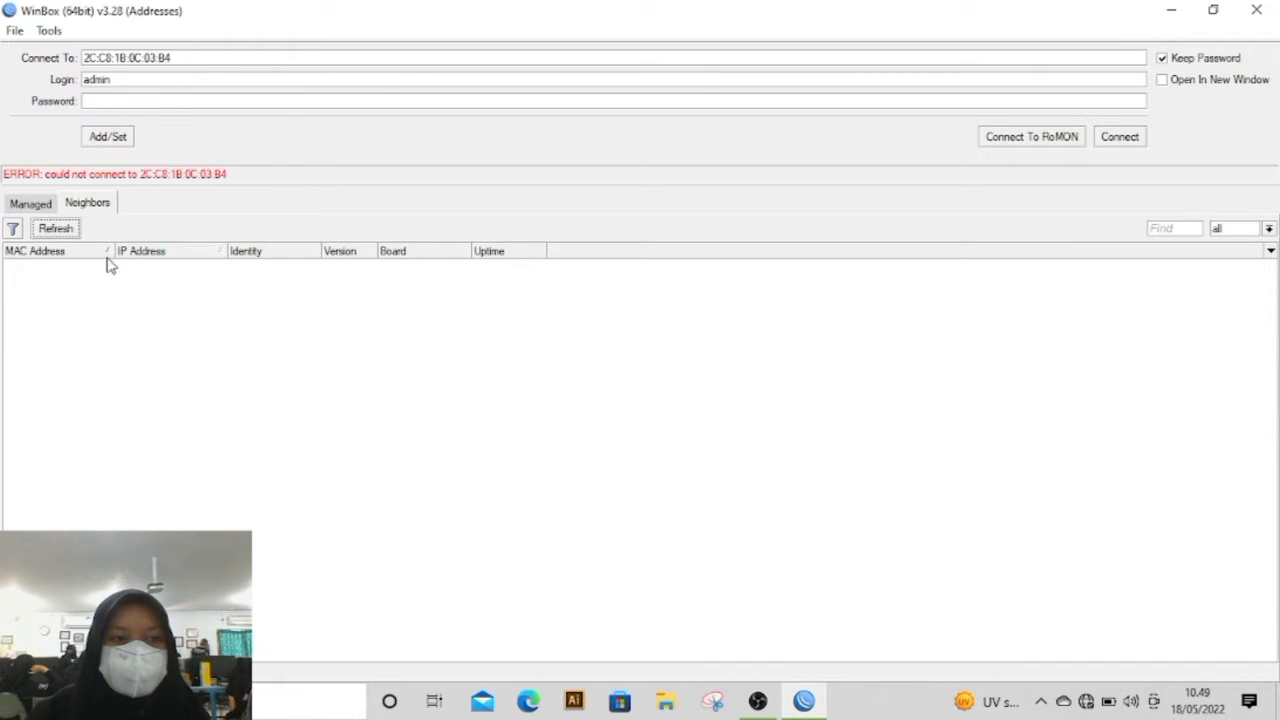
click(1256, 10)
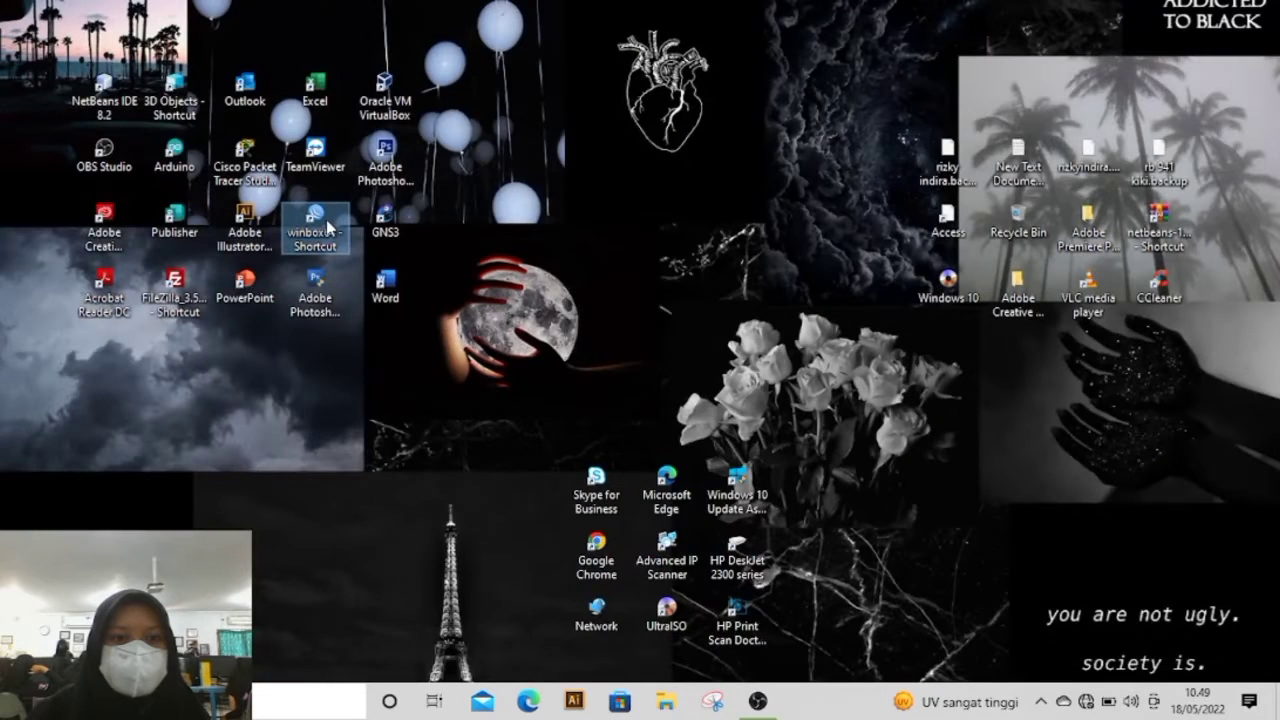
Step: Relaunch WinBox and connect as admin to the reset RB750r2 router by its MAC address
double_click(312, 234)
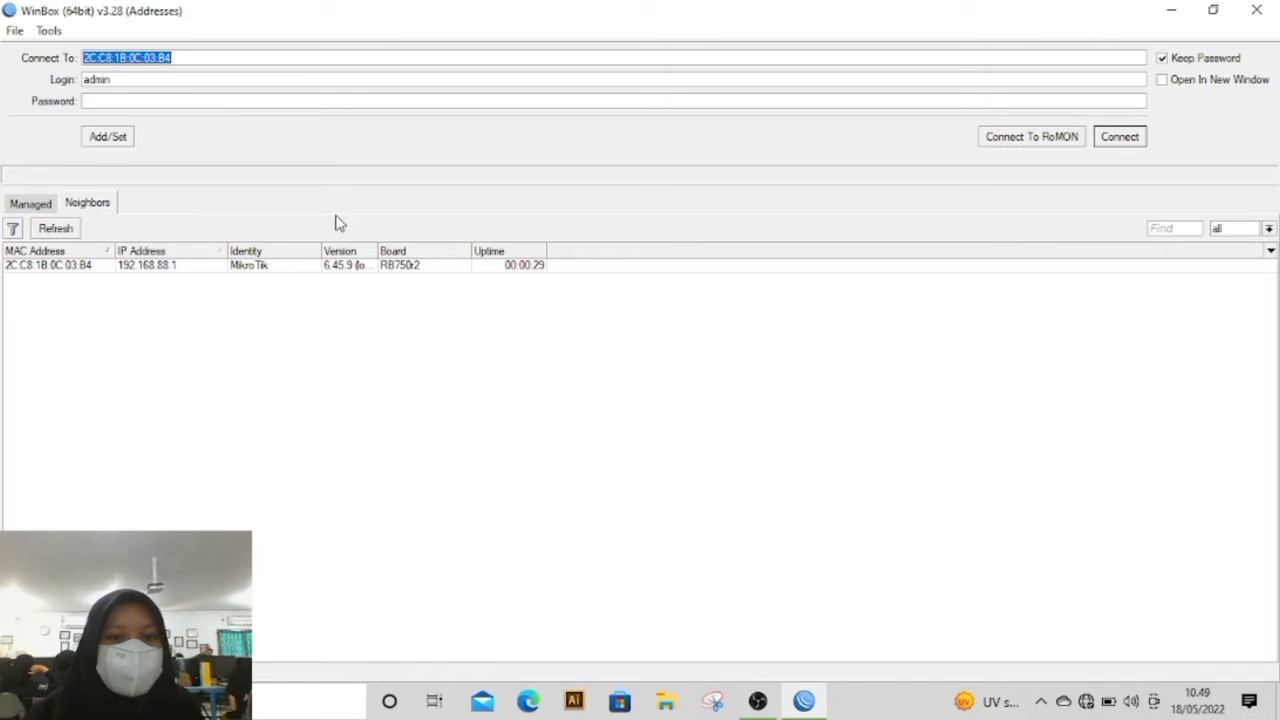
double_click(100, 266)
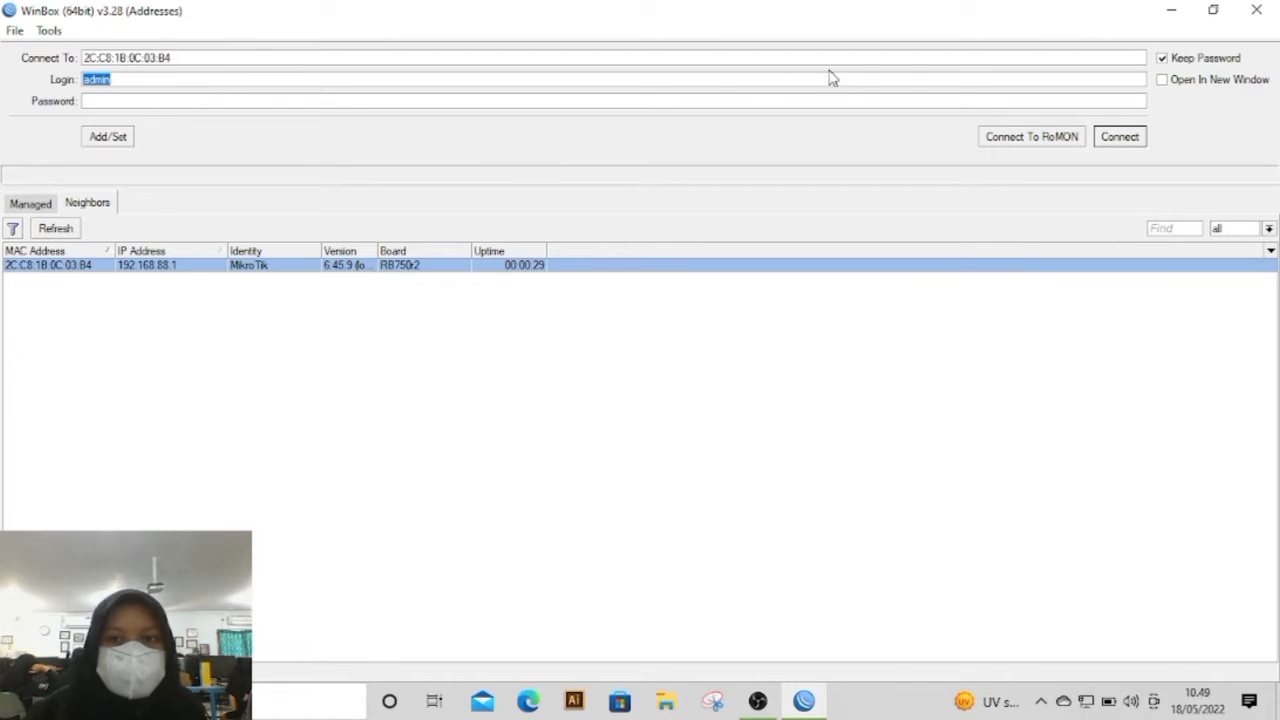
click(1108, 139)
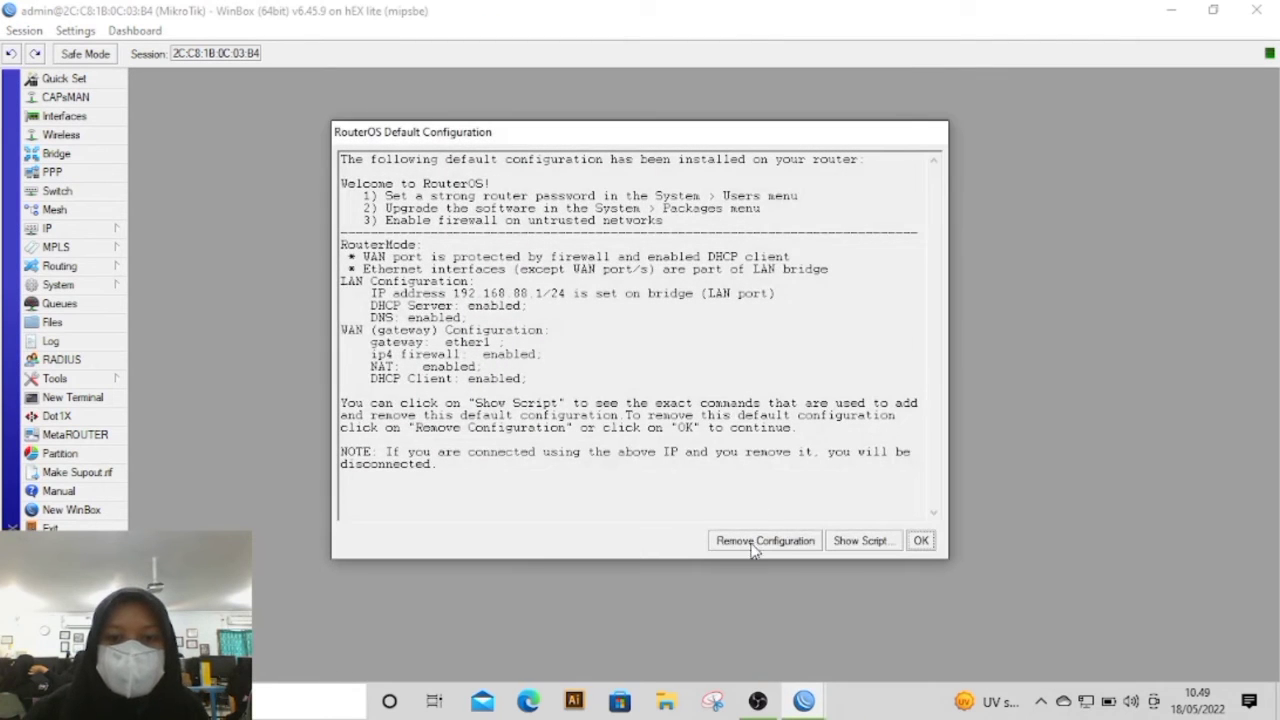
Step: Remove the RouterOS default configuration from the router and reconnect to it
click(752, 545)
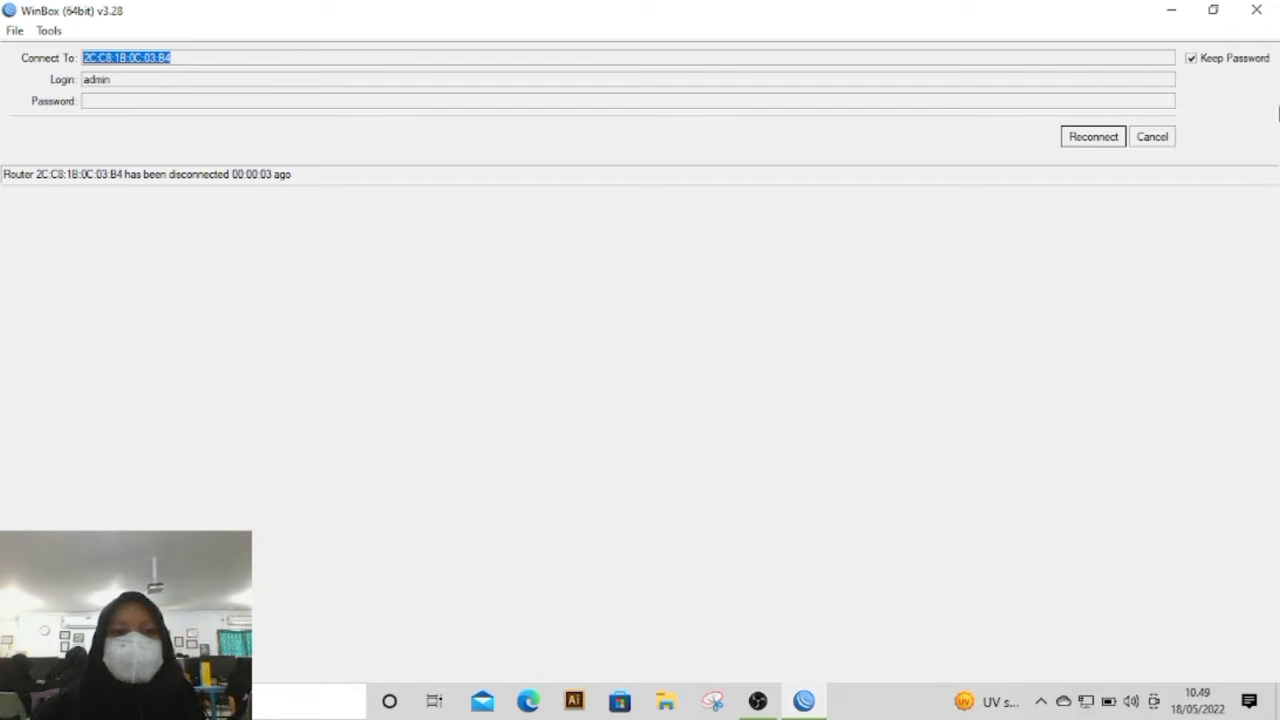
click(1093, 137)
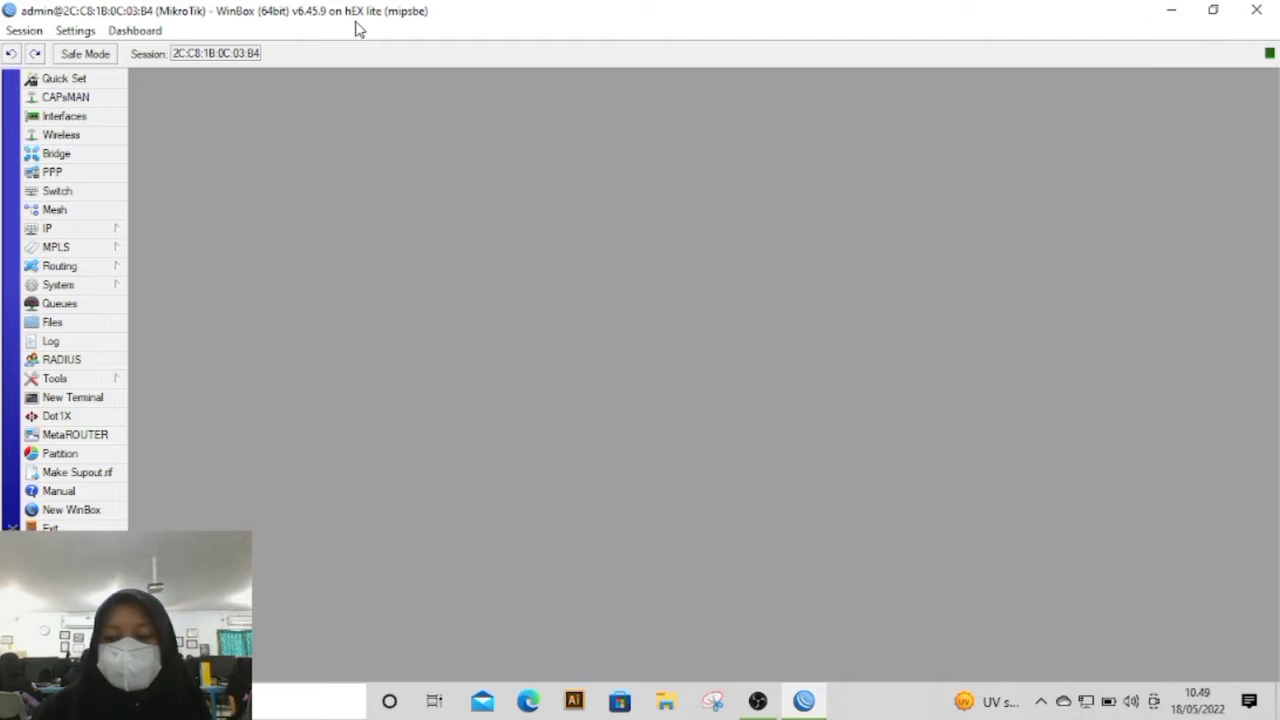
Step: Open the router's interface list and add the comment INTERNET to ether1
click(110, 118)
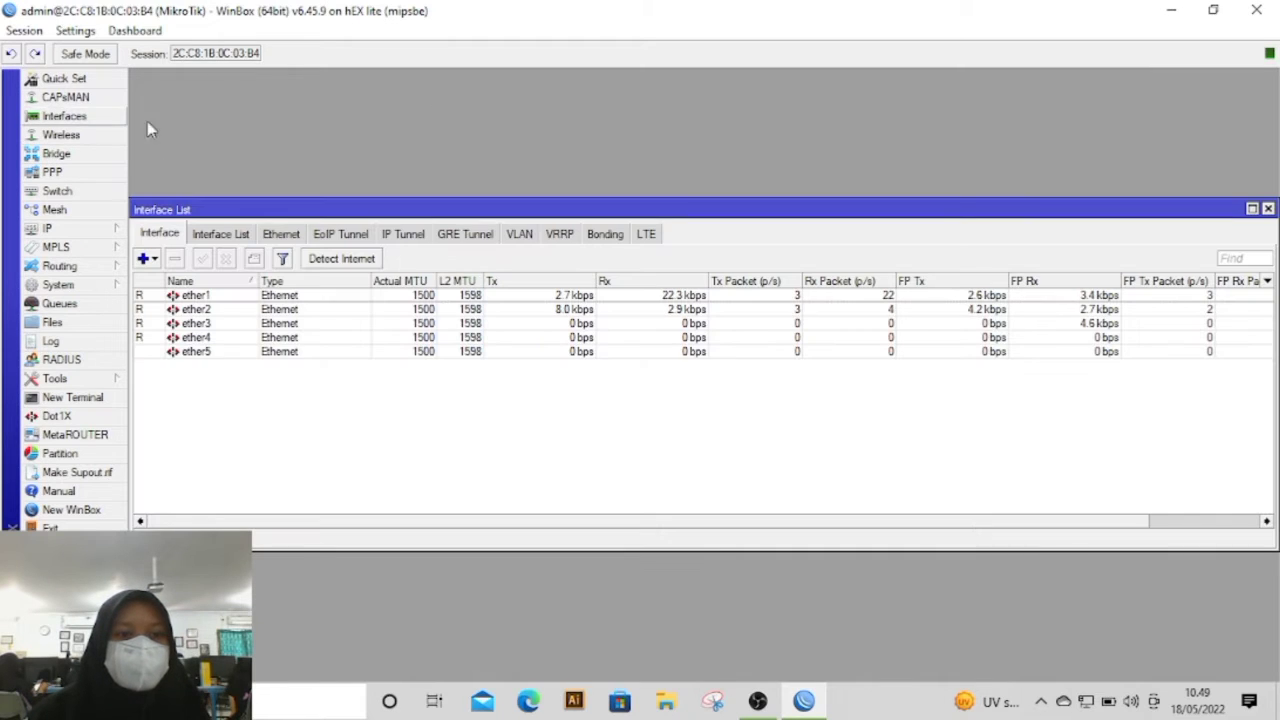
double_click(218, 297)
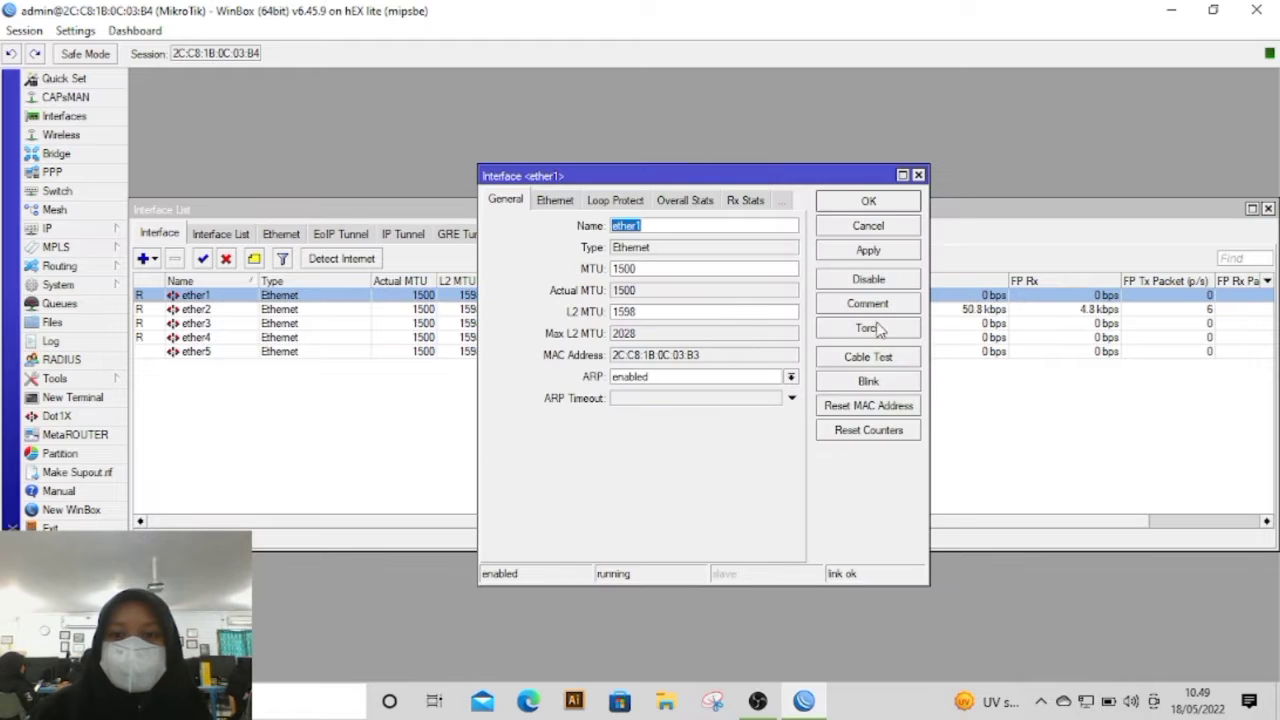
click(876, 306)
text(INTERNET)
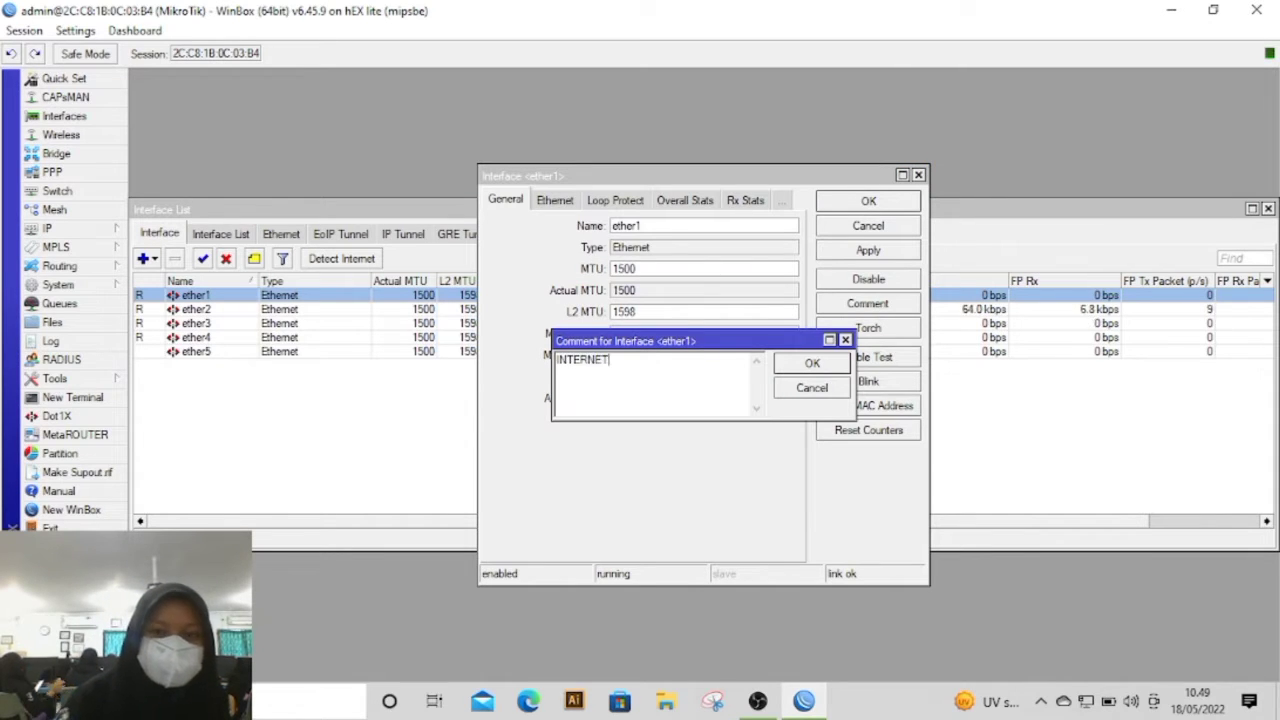
click(836, 365)
click(874, 250)
click(896, 201)
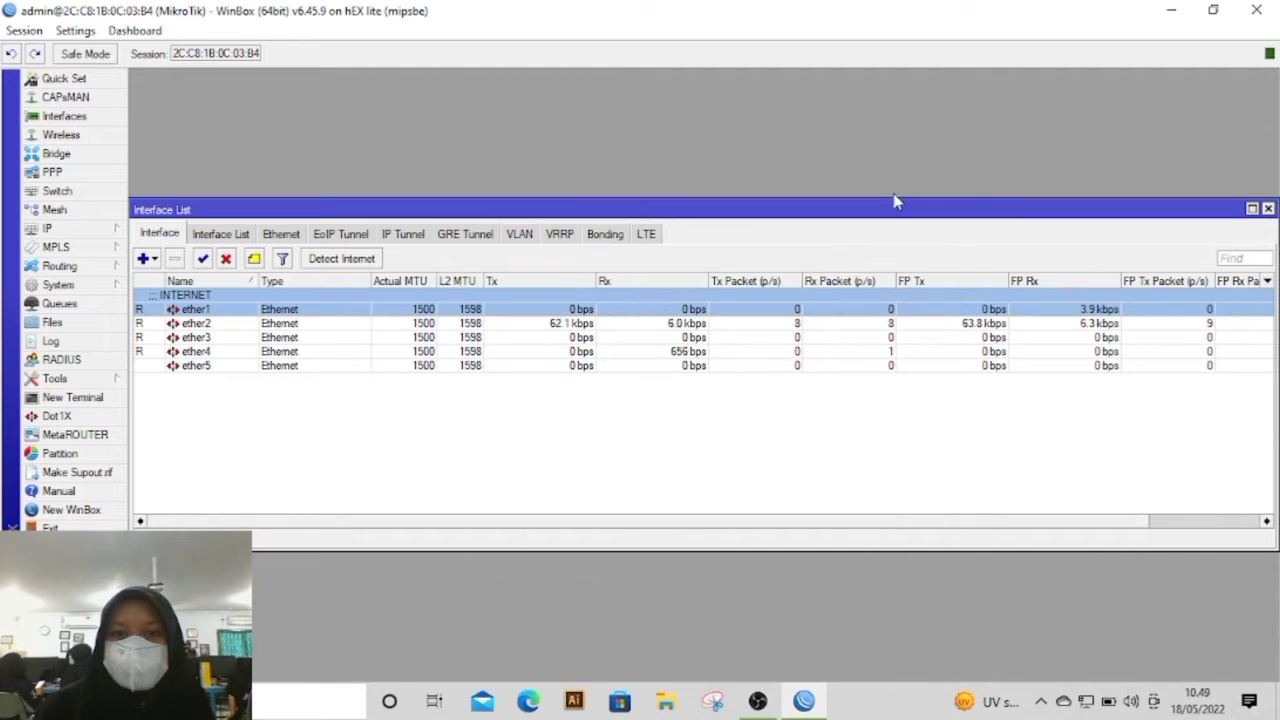
Step: Add the comment LAN to the ether2 interface and apply it
double_click(229, 325)
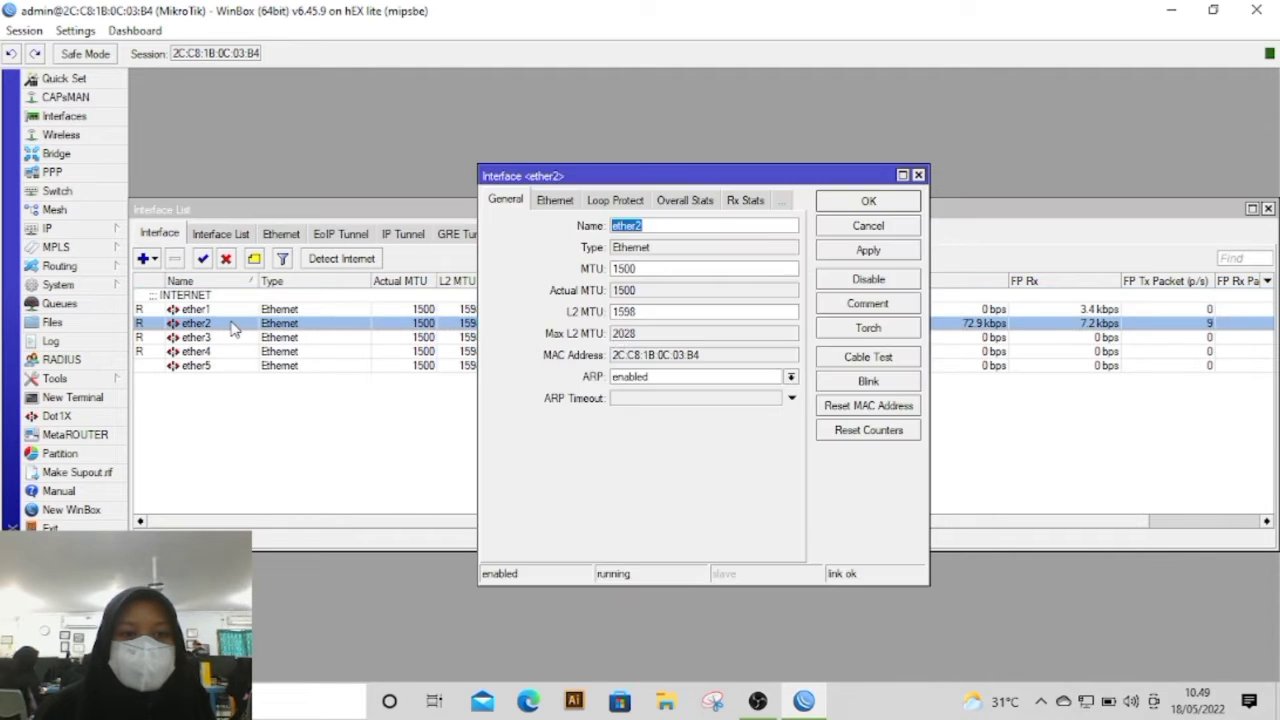
click(868, 305)
text(LAN)
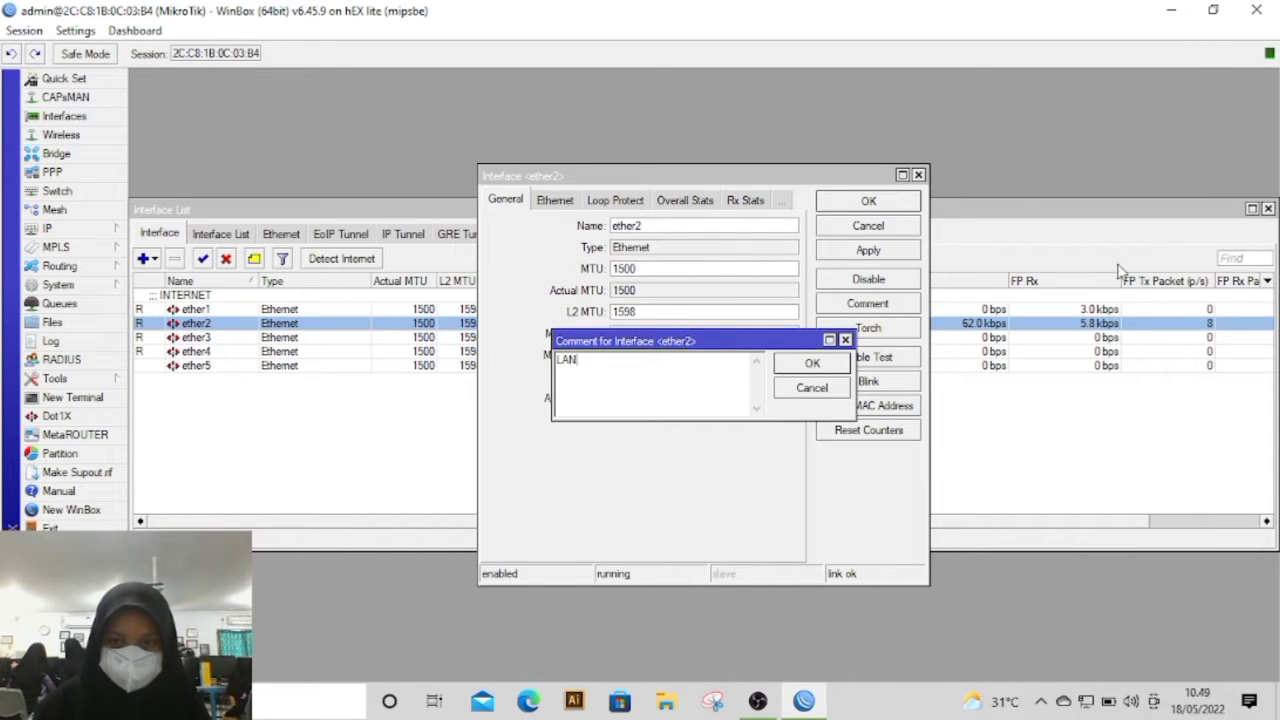
click(811, 364)
click(868, 251)
click(874, 204)
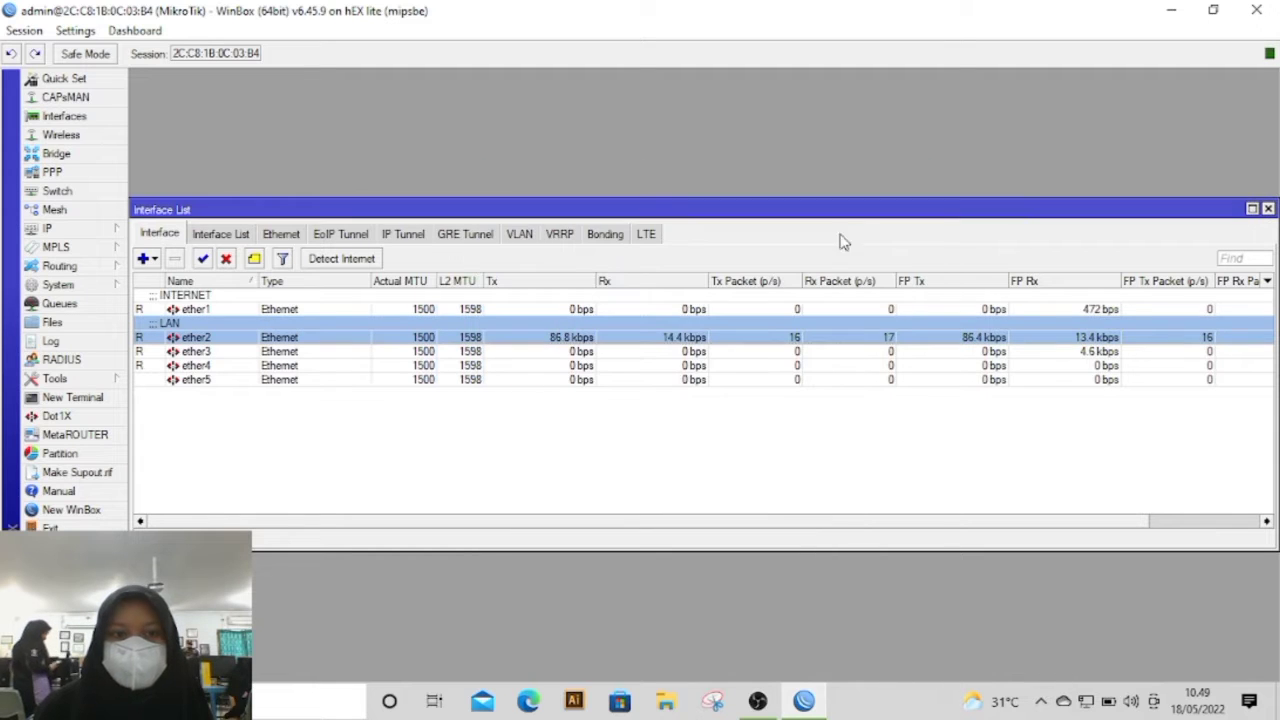
Step: Add the comment AP1 to the ether3 interface and apply it
double_click(190, 352)
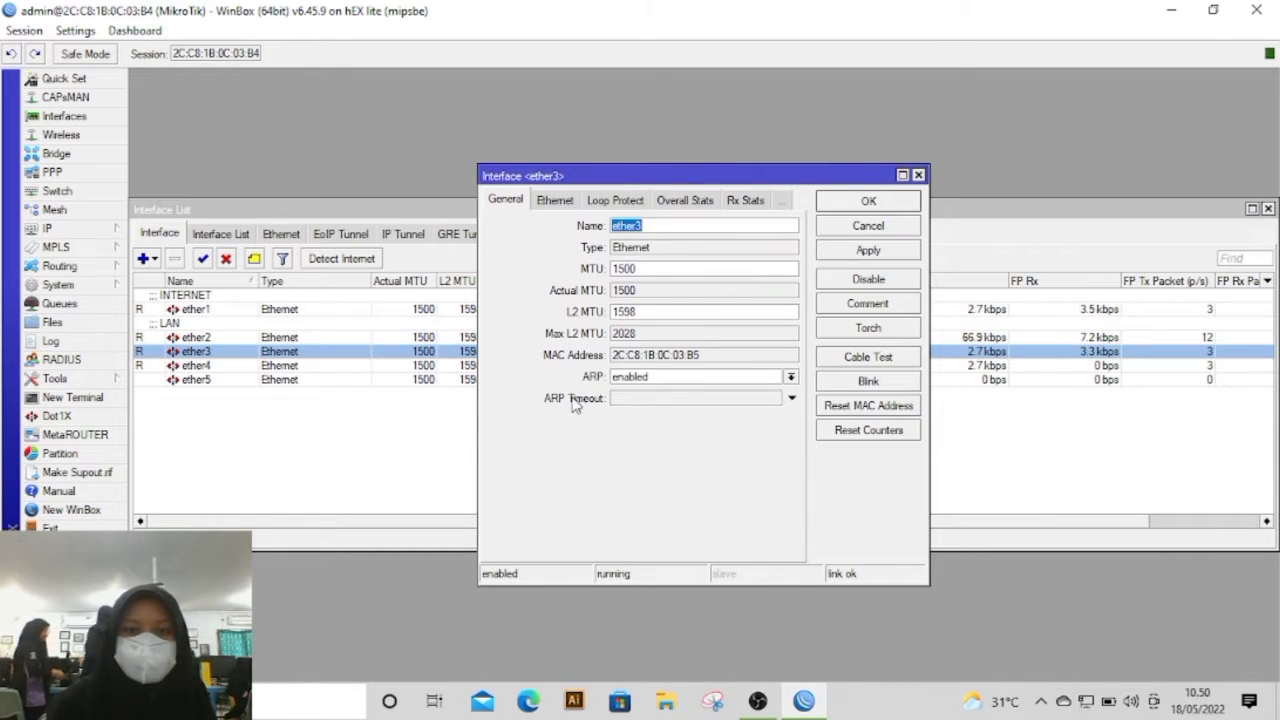
click(882, 304)
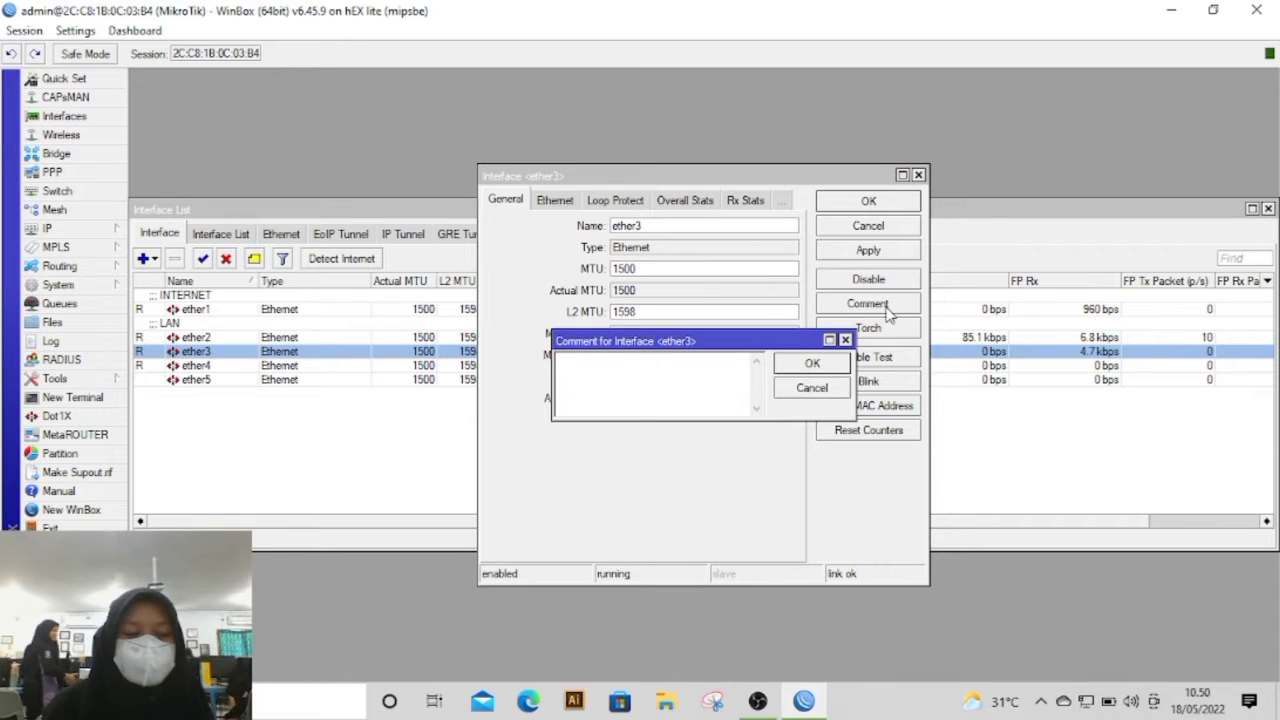
text(AP1)
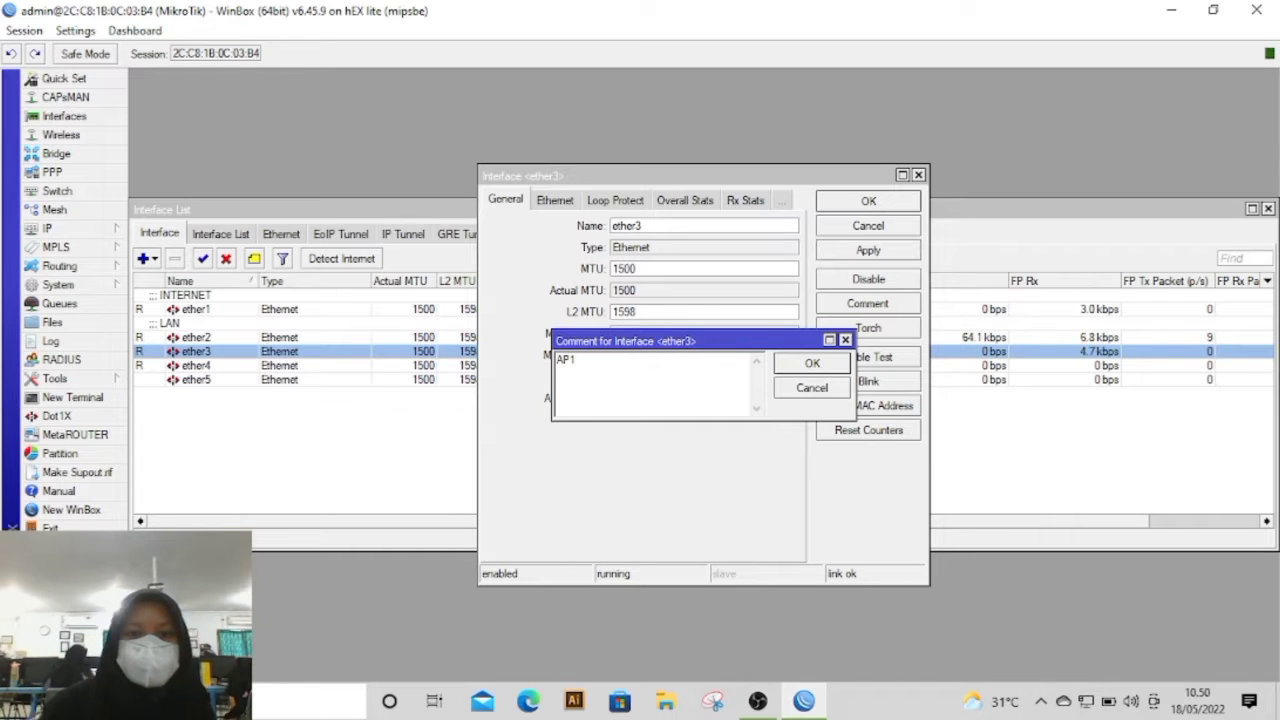
click(818, 364)
click(870, 250)
click(887, 205)
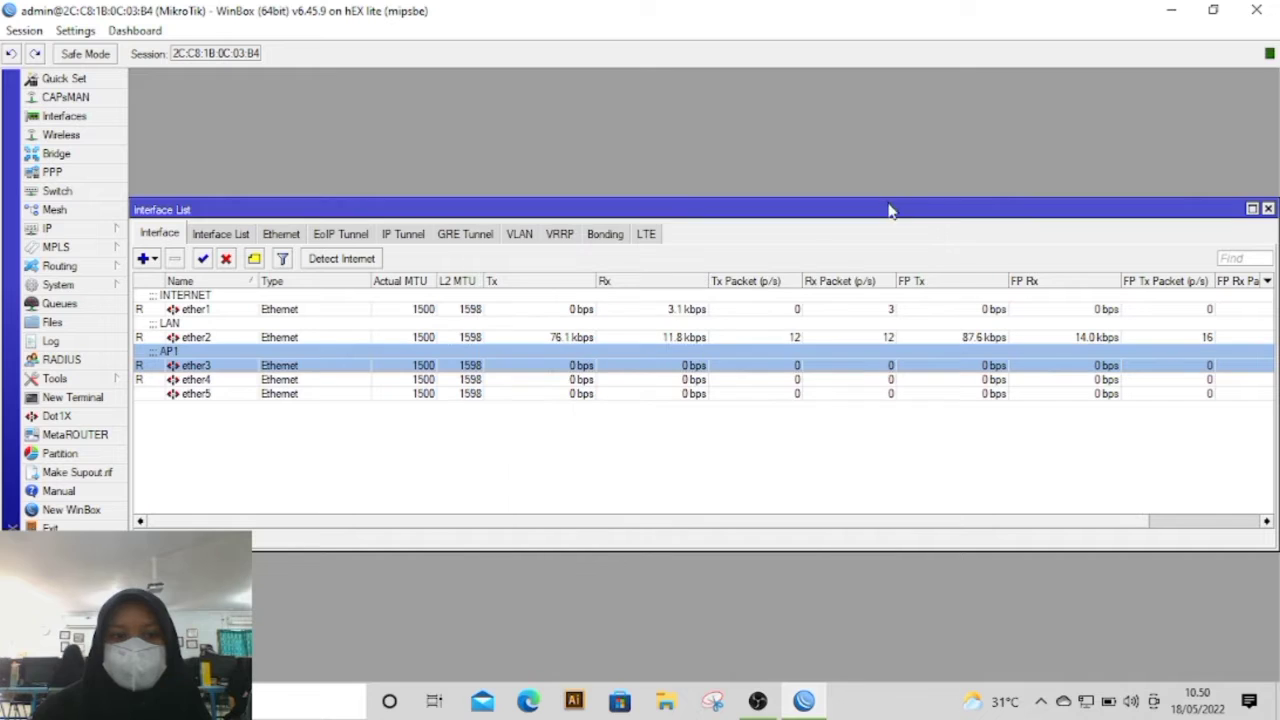
Step: Add the comment AP2 to the ether4 interface and apply it
double_click(226, 386)
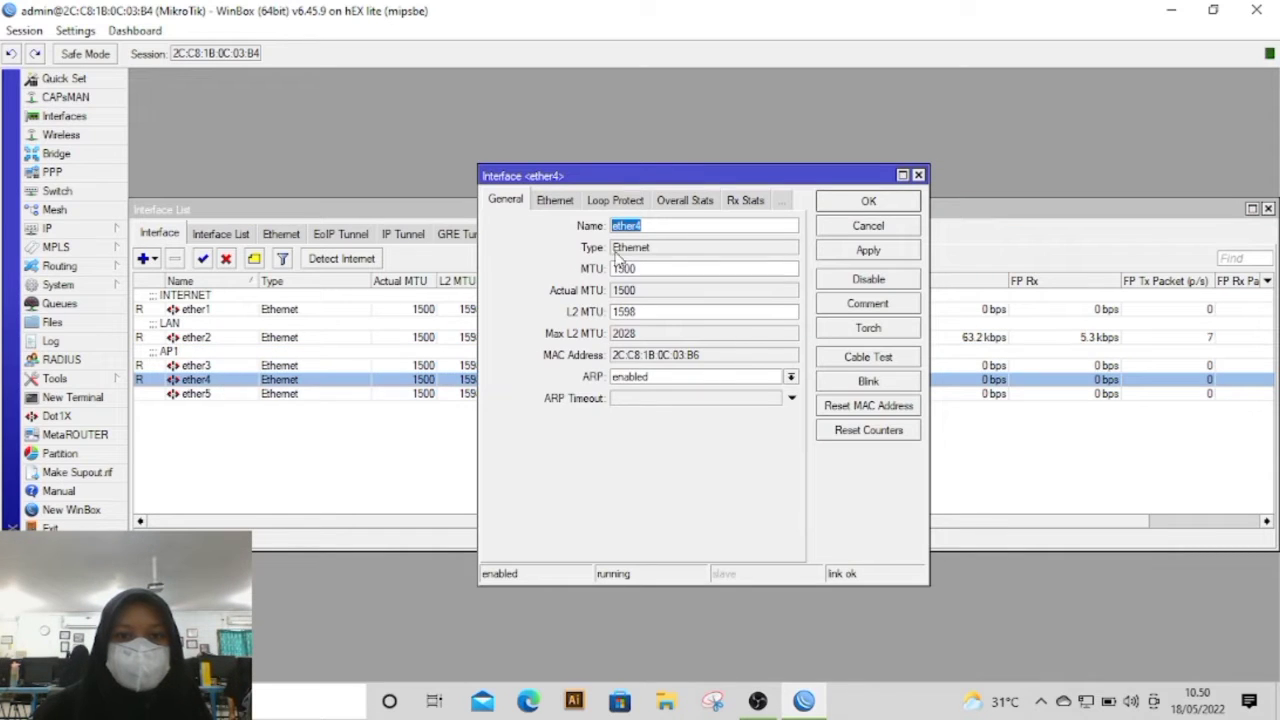
click(858, 306)
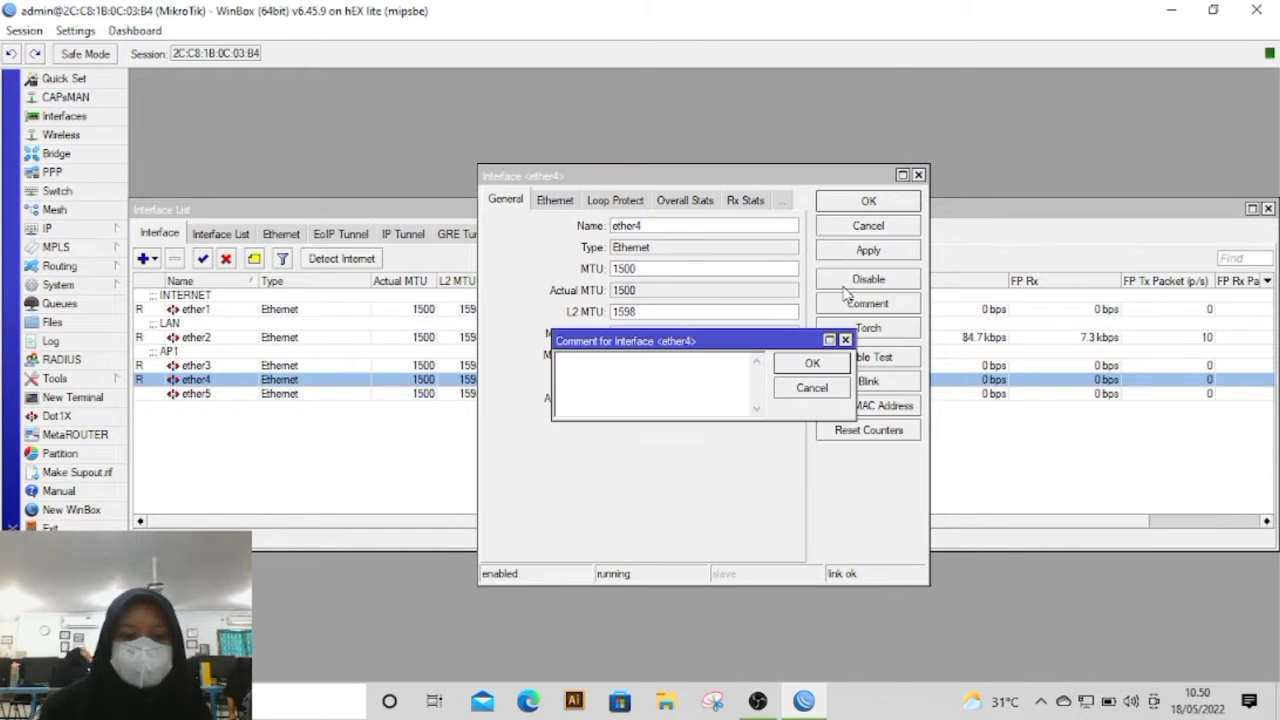
text(G)
text(AP2)
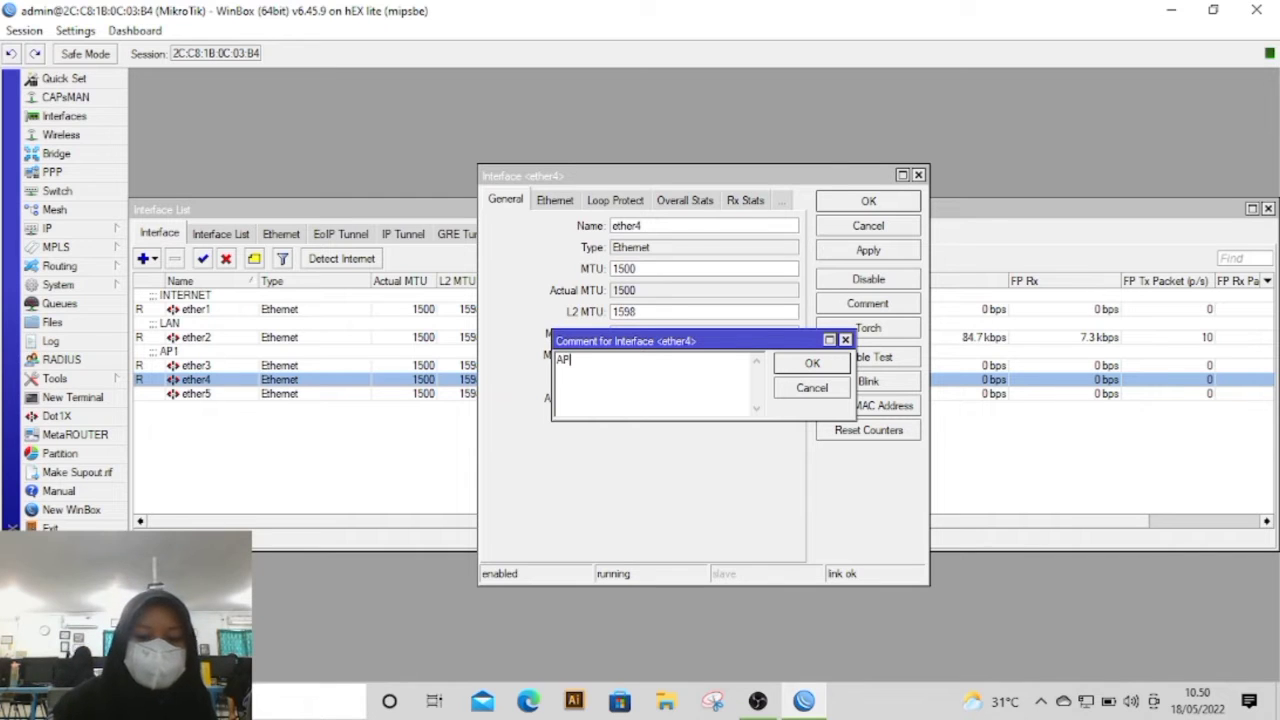
click(840, 364)
click(868, 250)
click(868, 201)
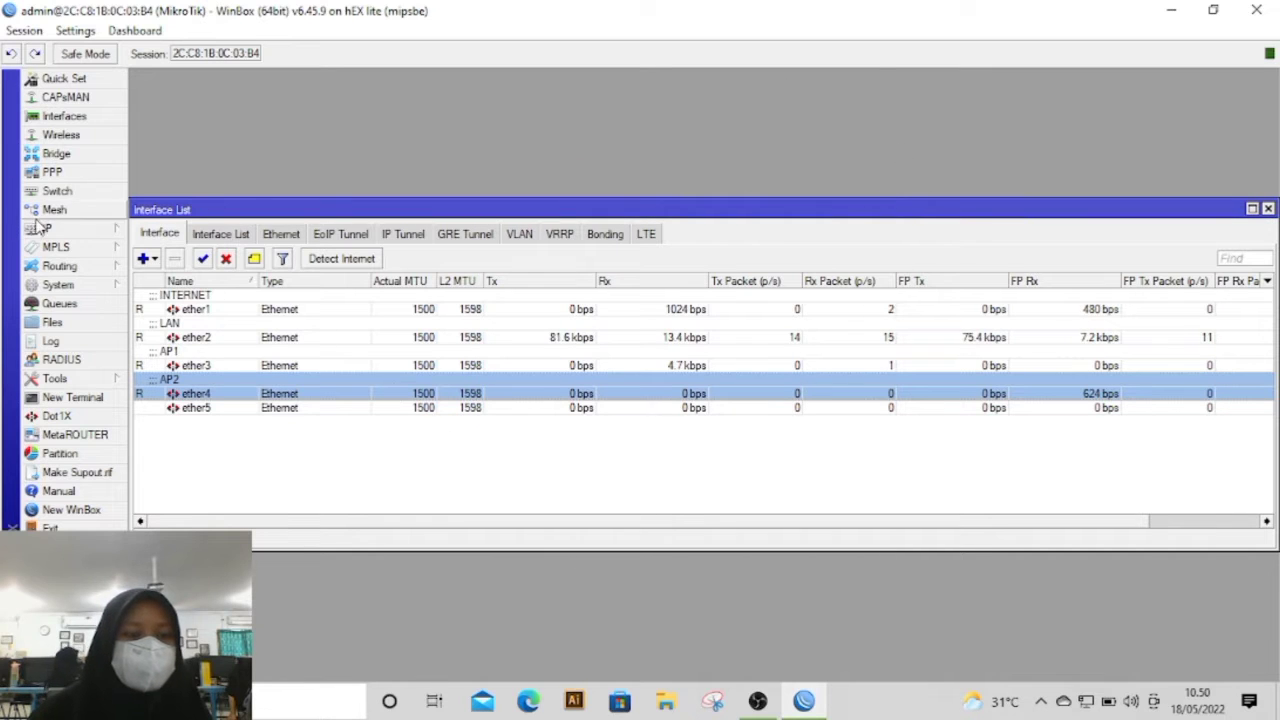
Step: Set the router's system identity to the administrator's name and apply it
click(58, 285)
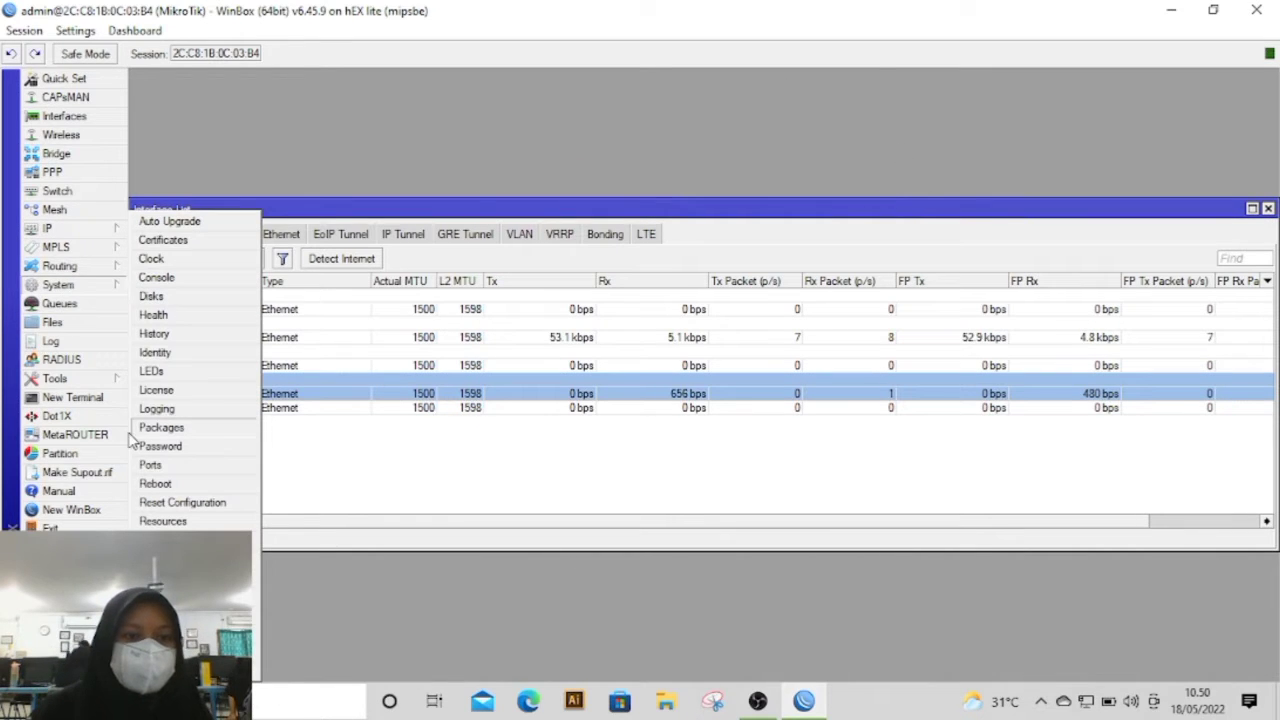
click(155, 352)
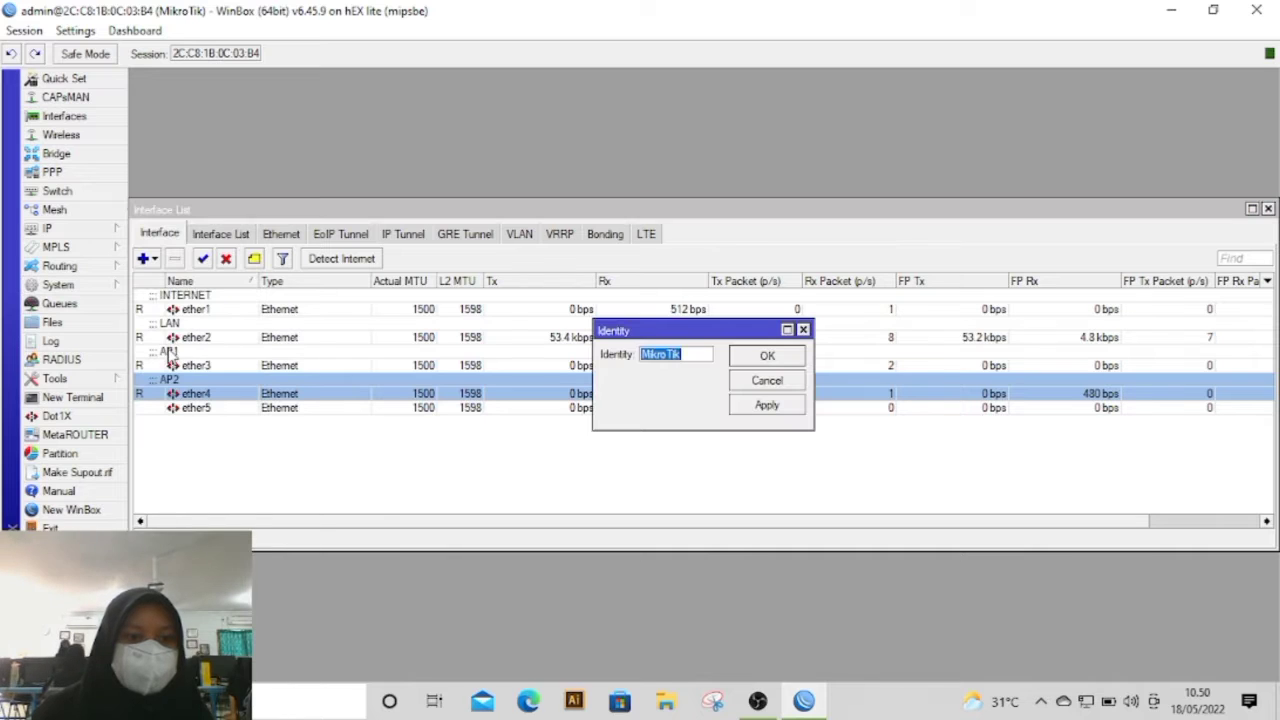
key(BackSpace)
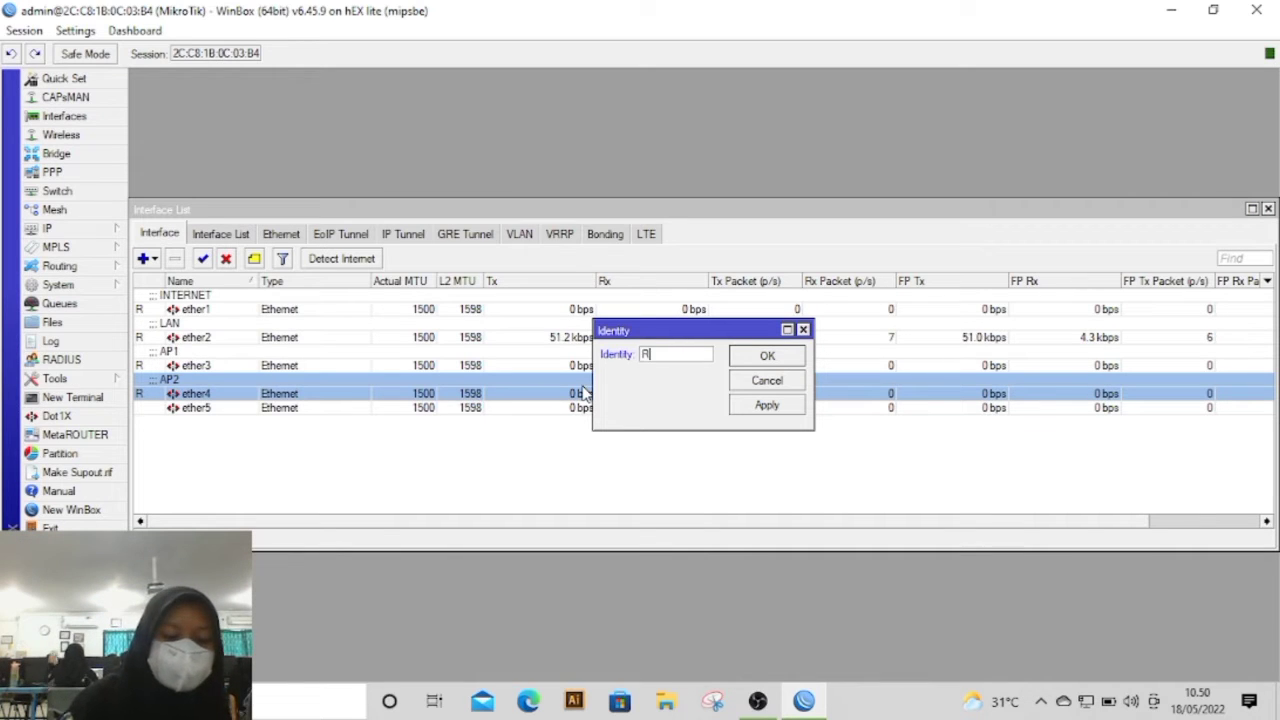
text(RIZKY INDIRA)
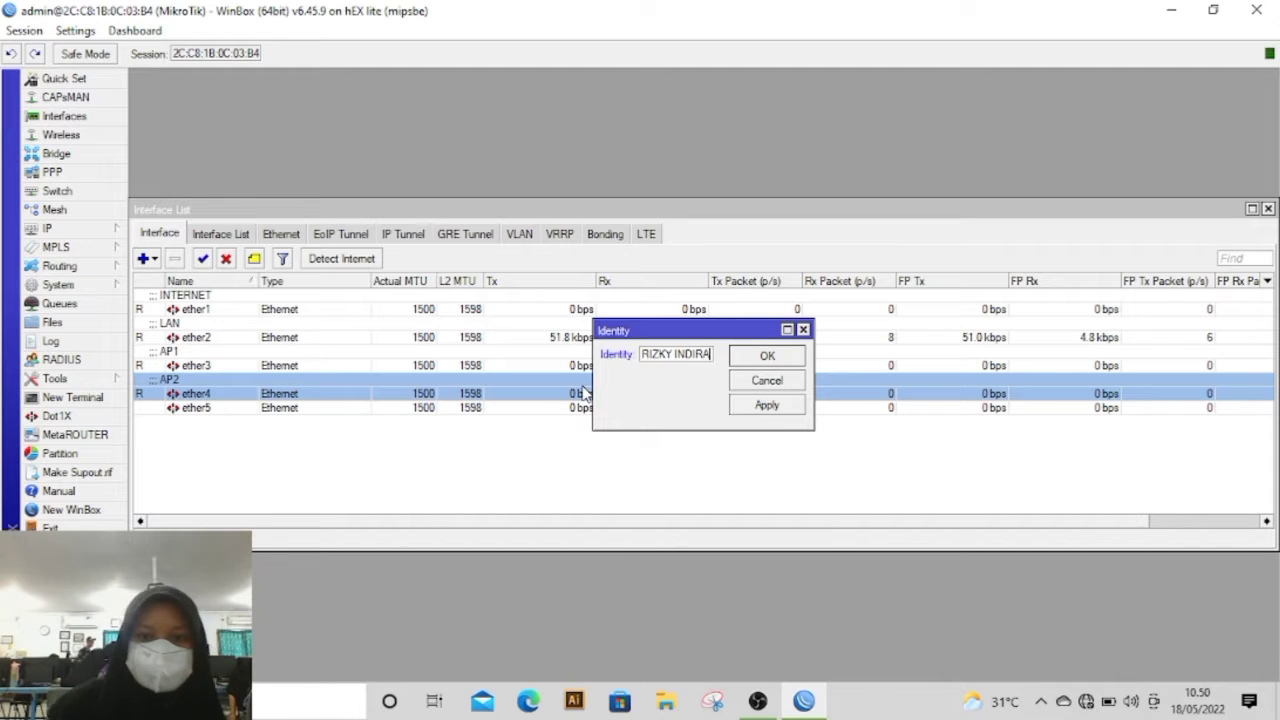
click(766, 404)
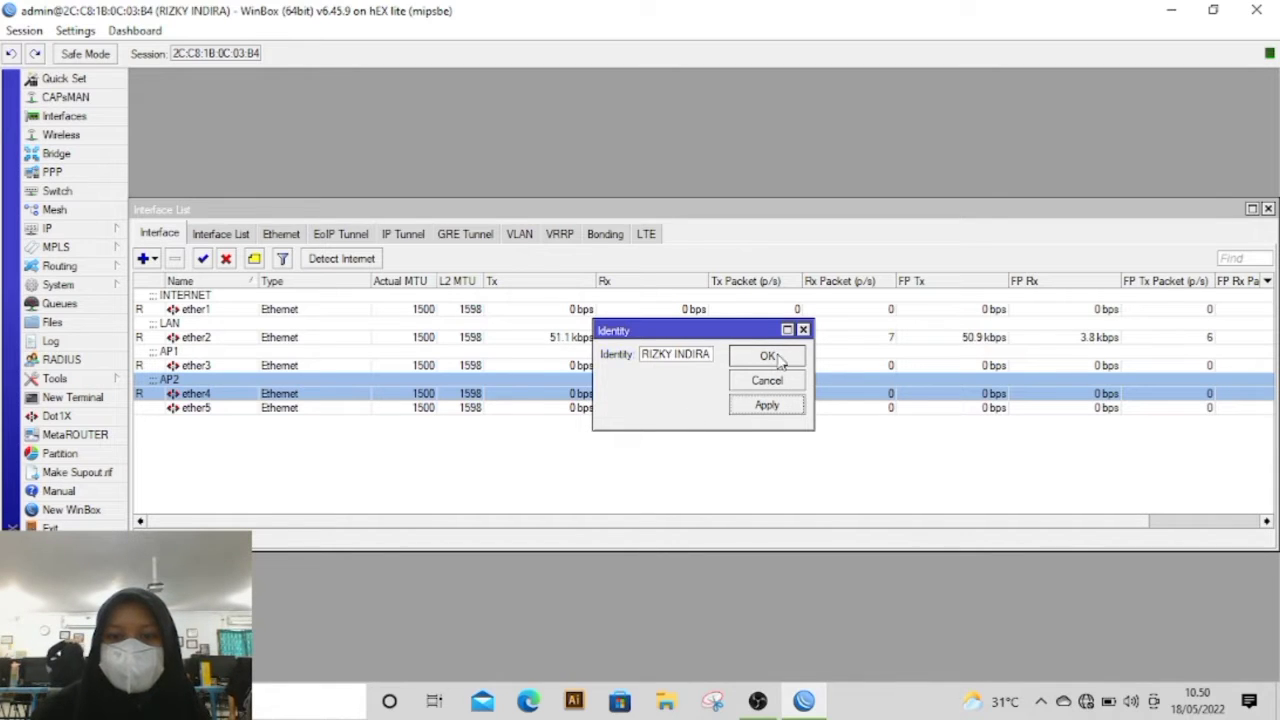
click(767, 356)
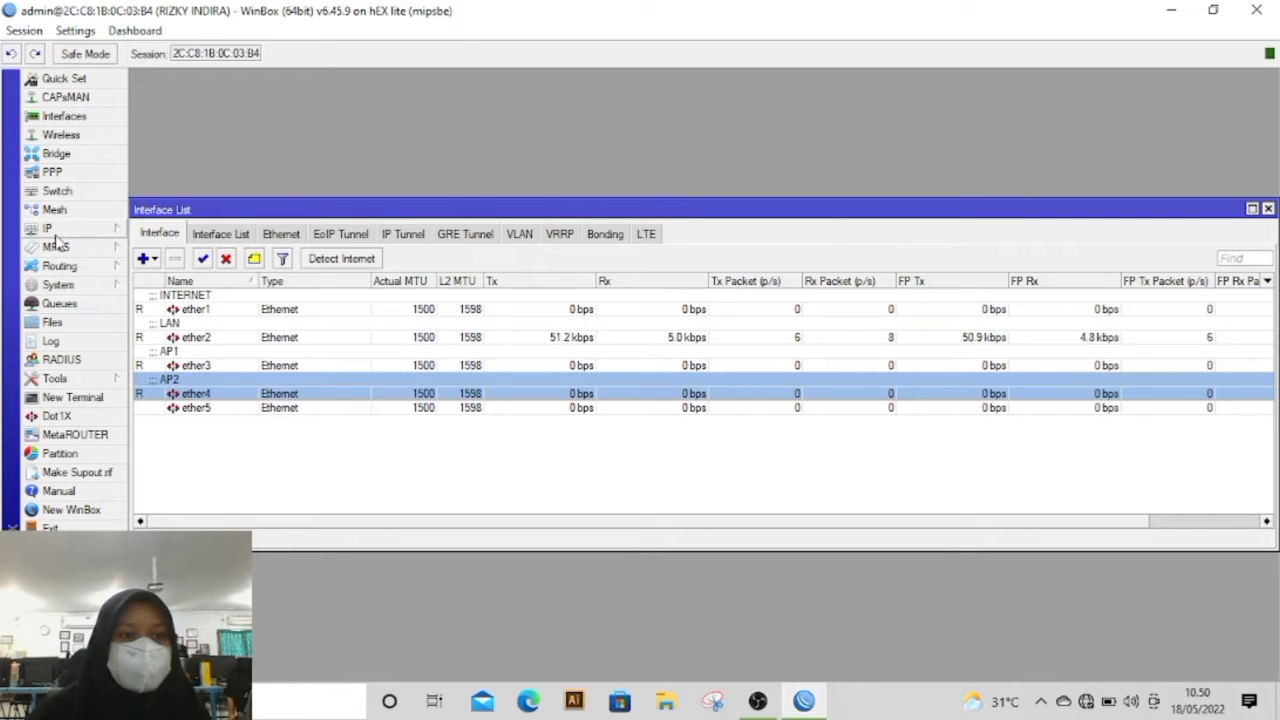
Step: Add a DHCP client on ether1 with peer DNS, peer NTP and the default route enabled
click(94, 230)
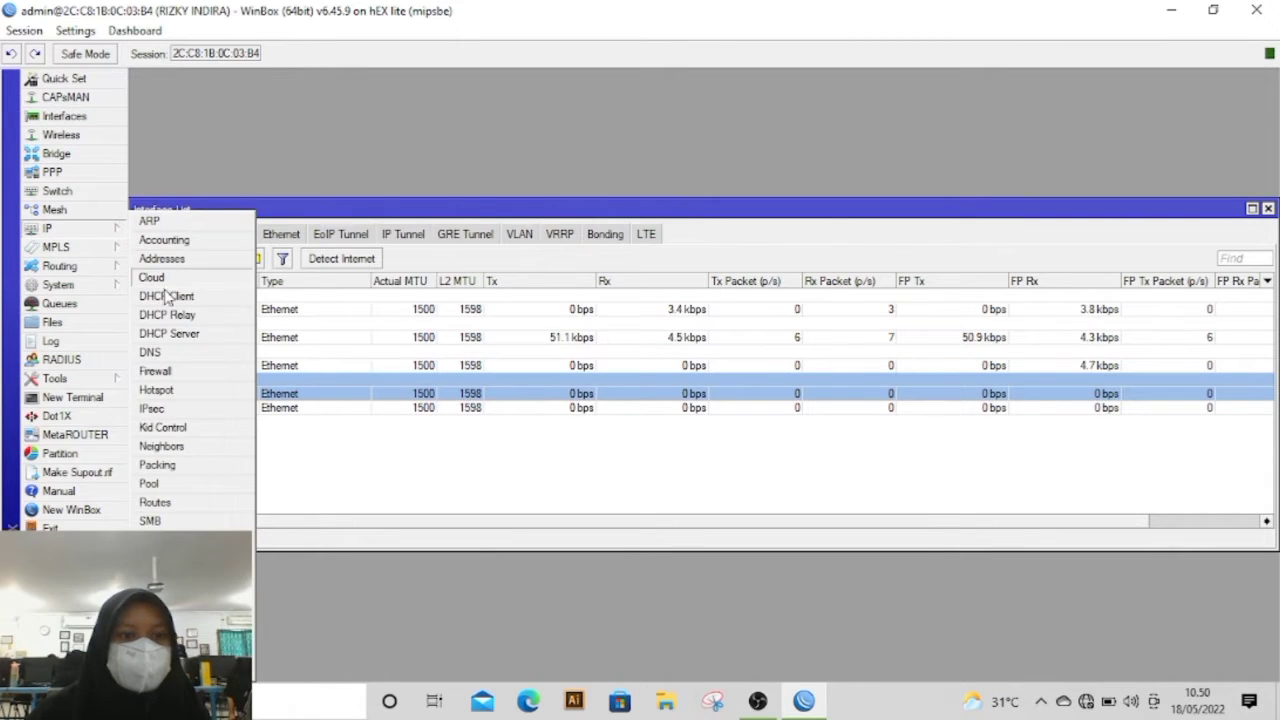
click(168, 296)
click(499, 266)
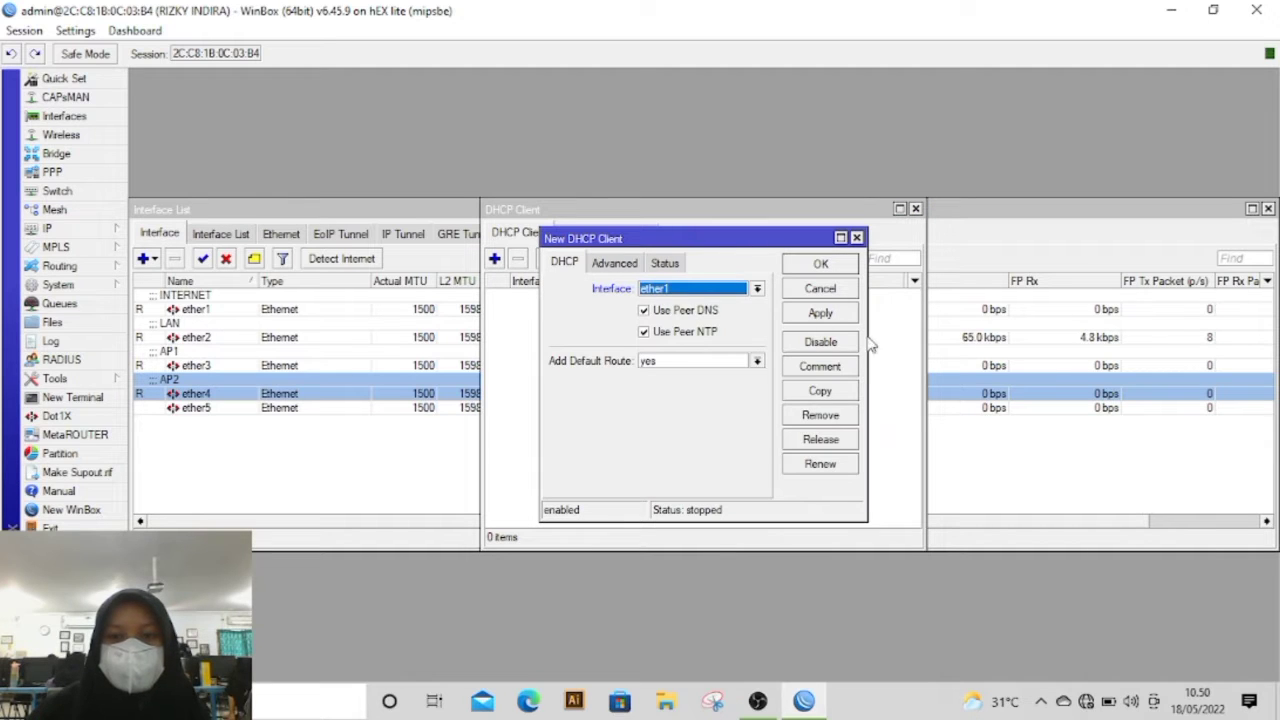
click(828, 314)
click(845, 266)
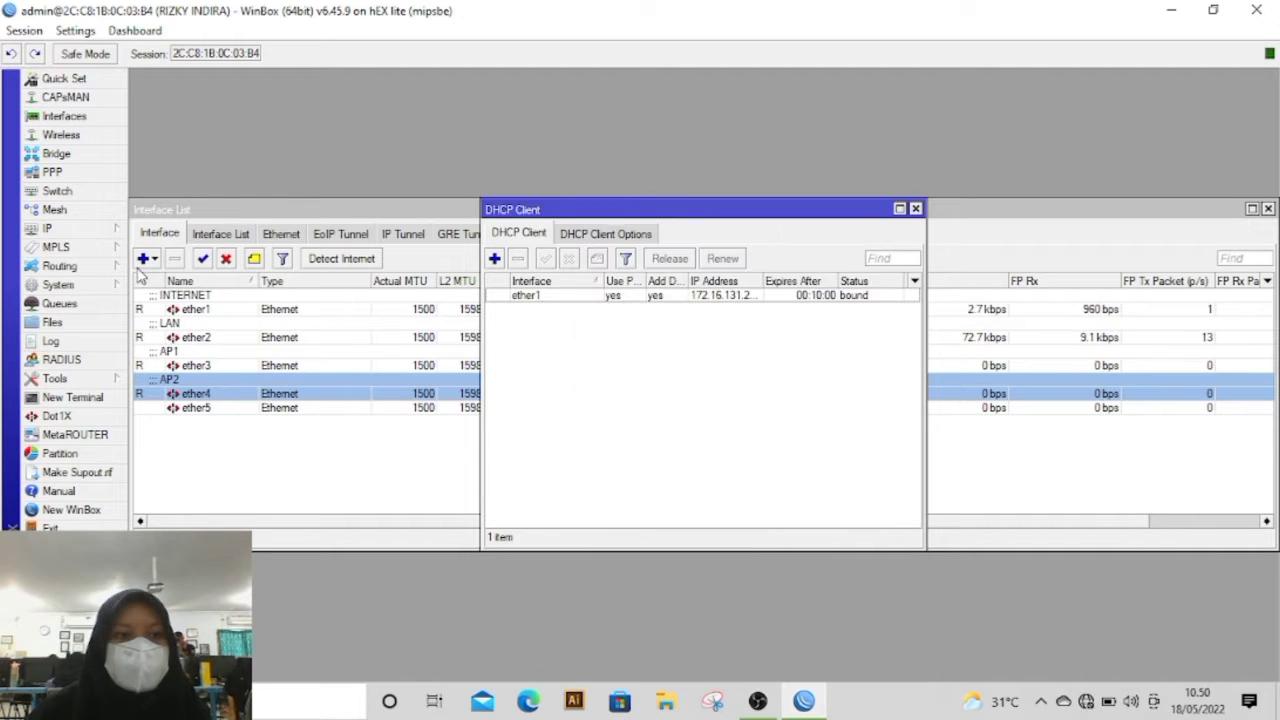
Step: Add a firewall NAT rule with chain srcnat, out interface ether1 and action masquerade
click(113, 232)
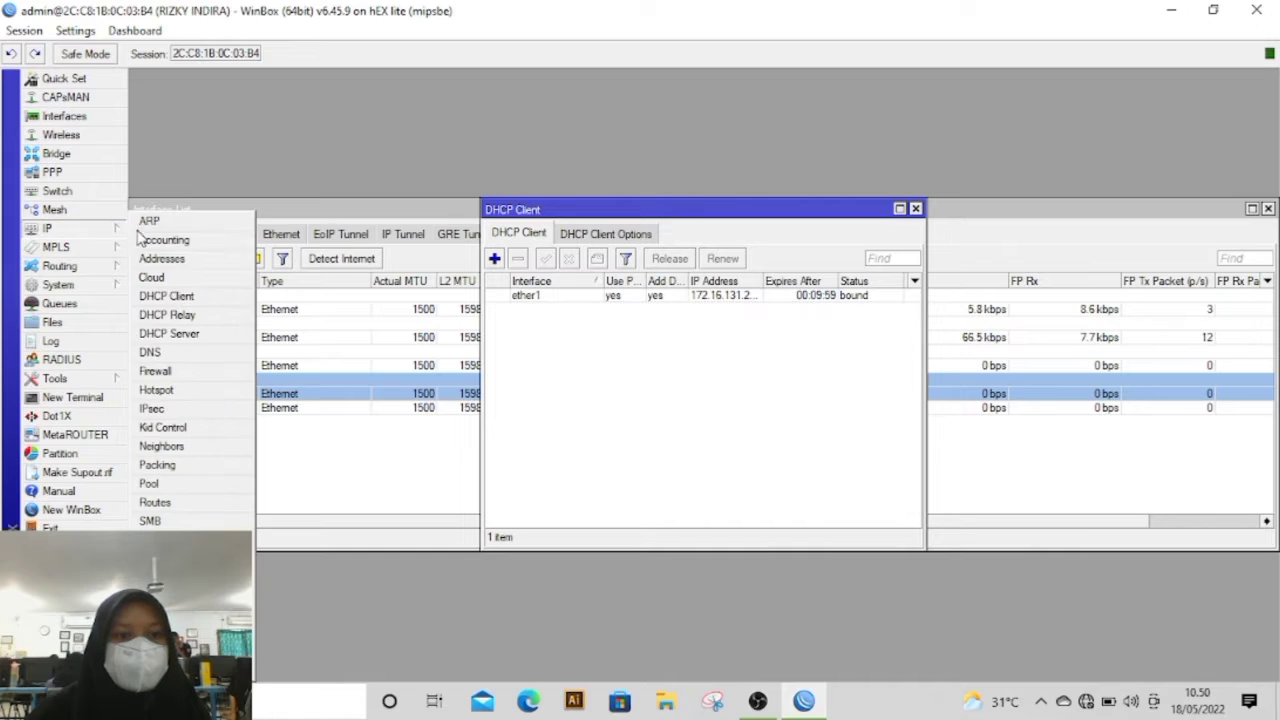
click(166, 371)
click(359, 236)
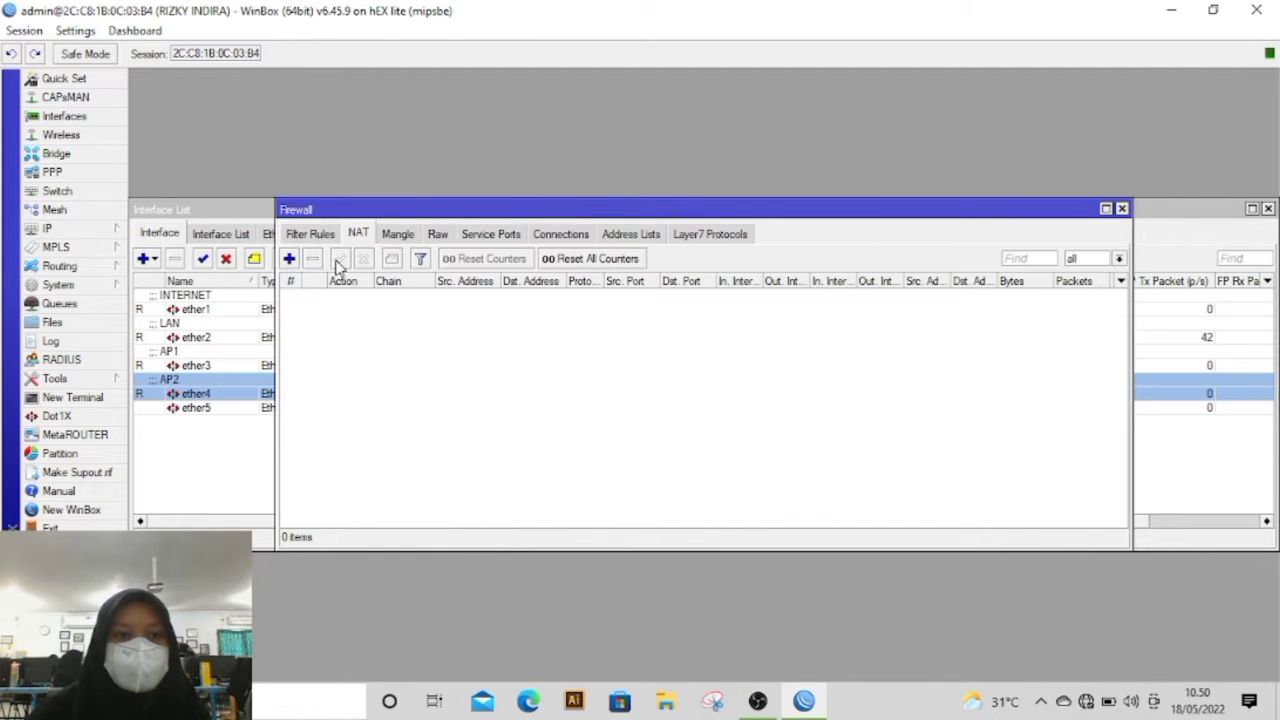
click(289, 260)
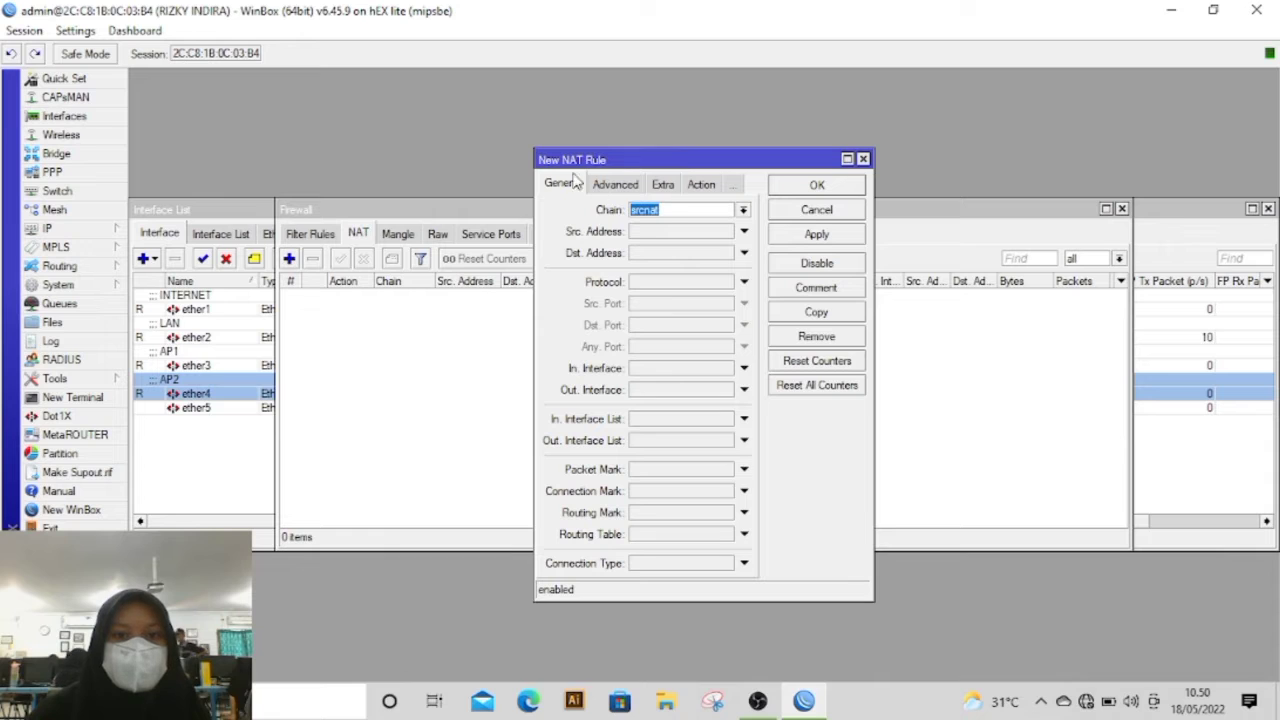
click(641, 394)
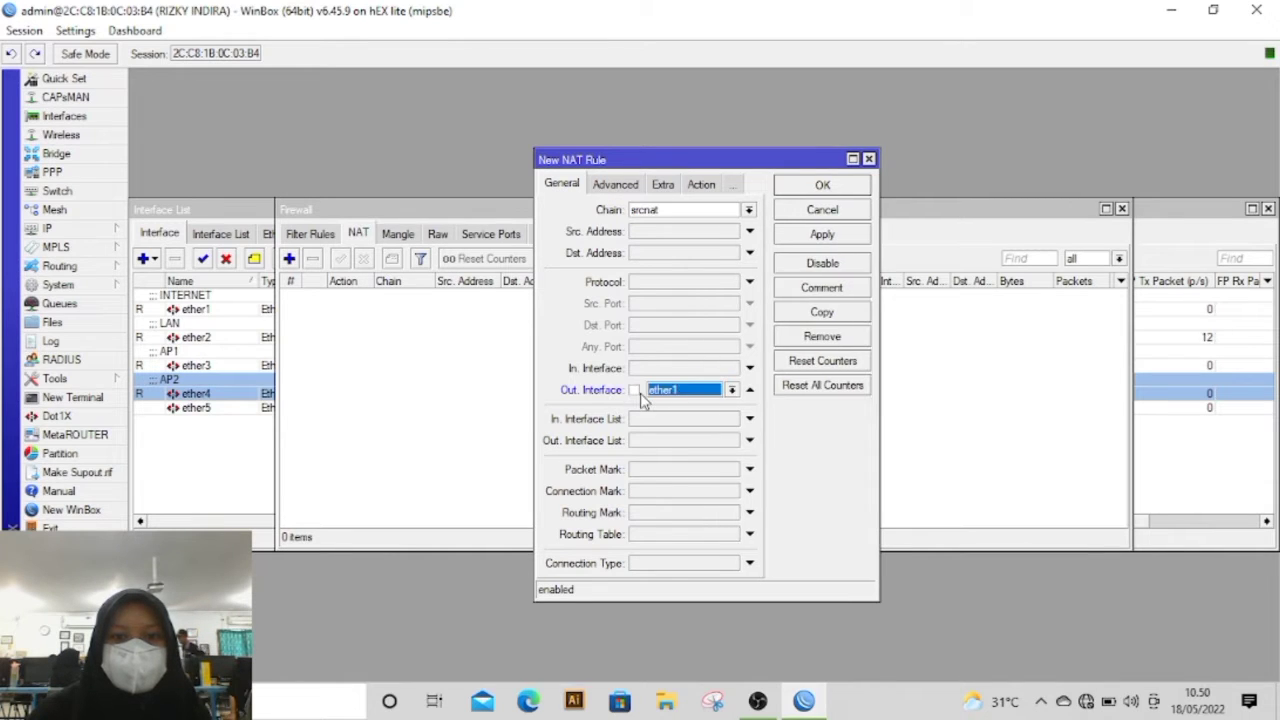
click(701, 184)
click(664, 214)
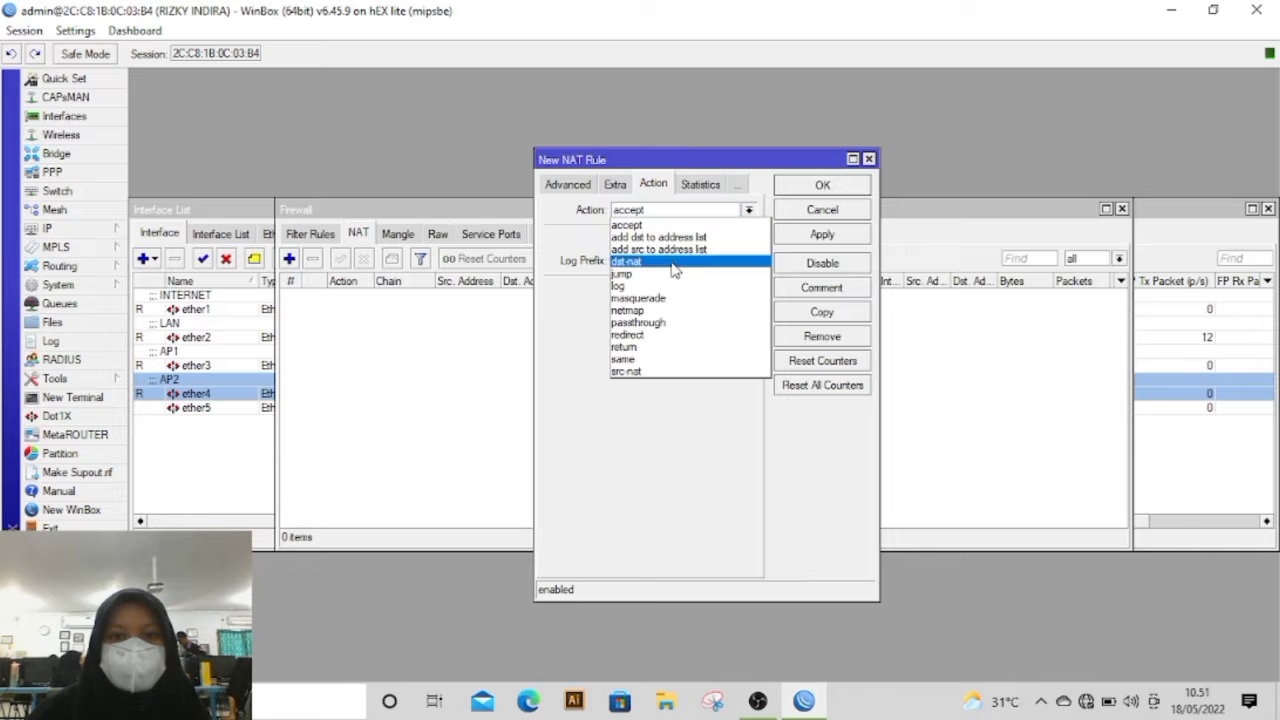
click(638, 298)
click(812, 240)
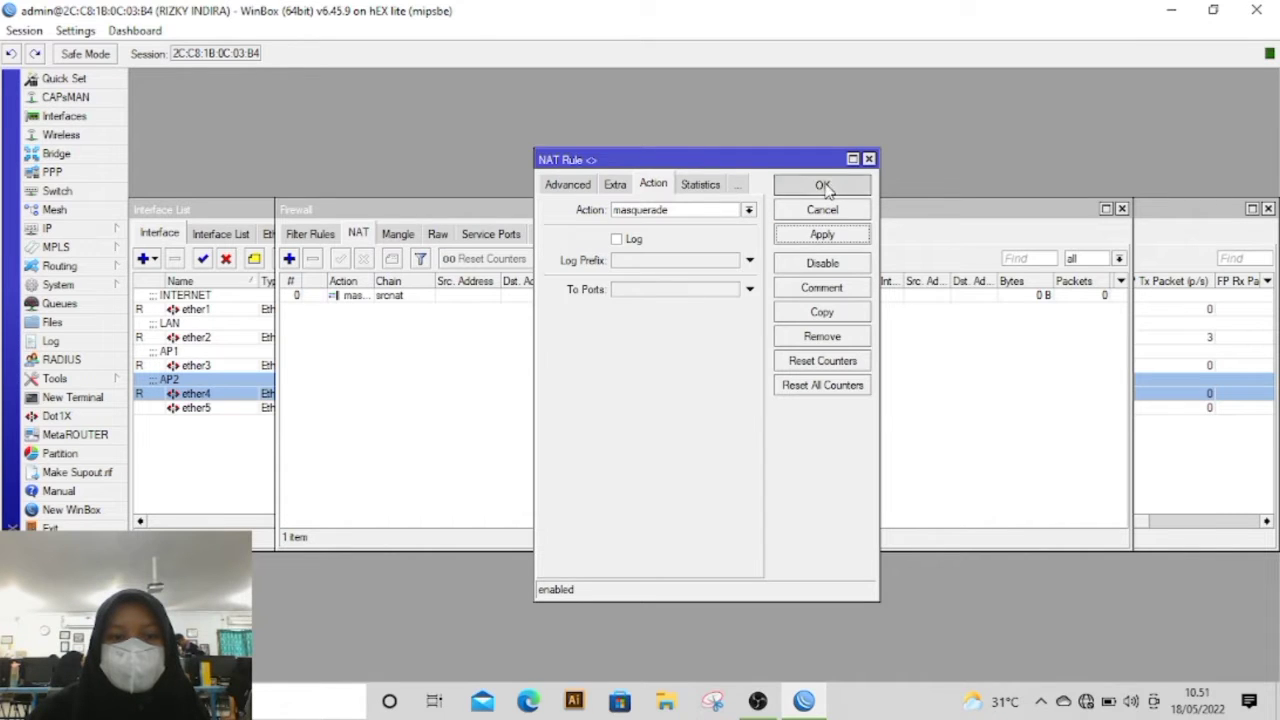
click(822, 187)
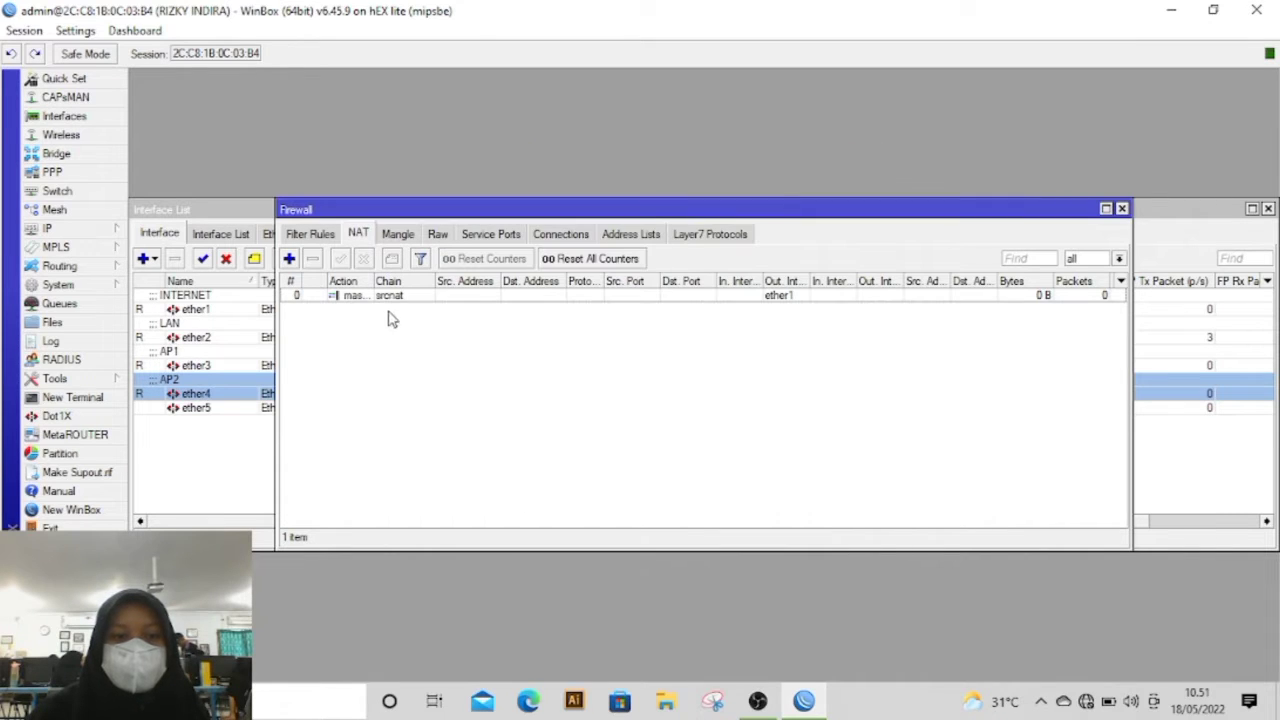
Step: Test the router's internet connection by pinging 8.8.8.8 from a new terminal, and stop the ping after several replies
click(105, 400)
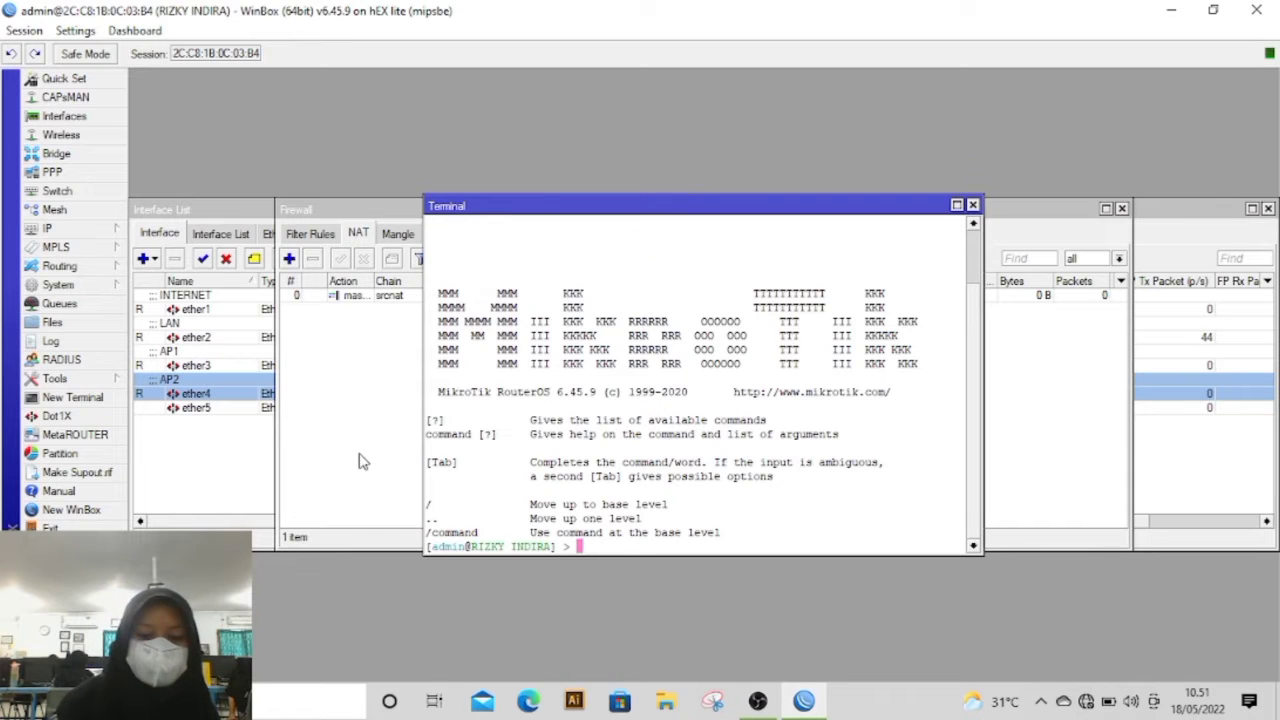
text(PING )
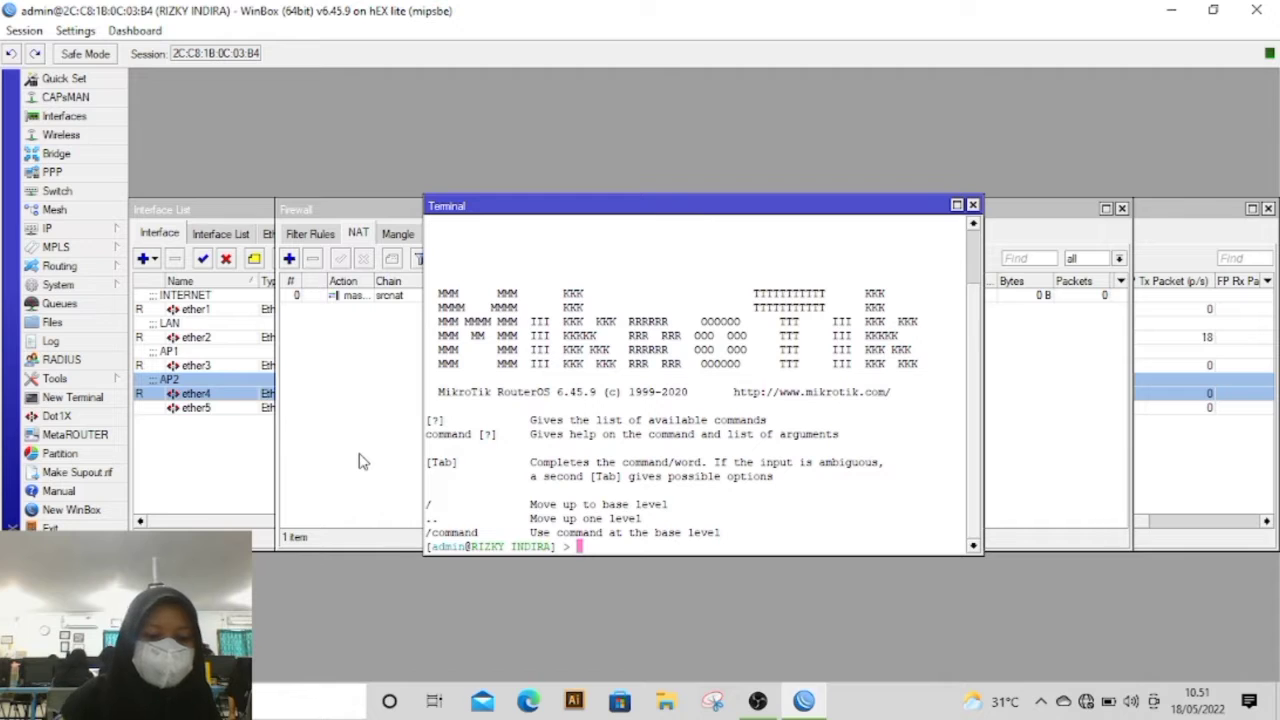
text(g 8.8.8.8)
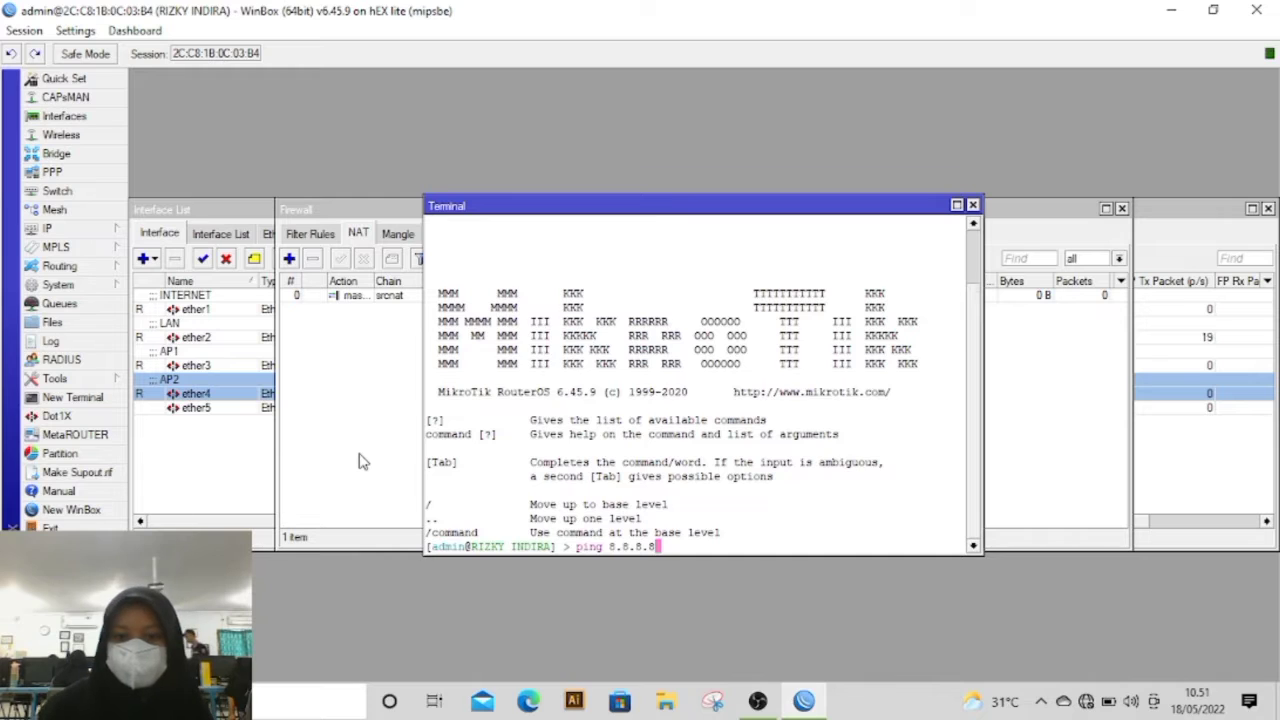
key(Return)
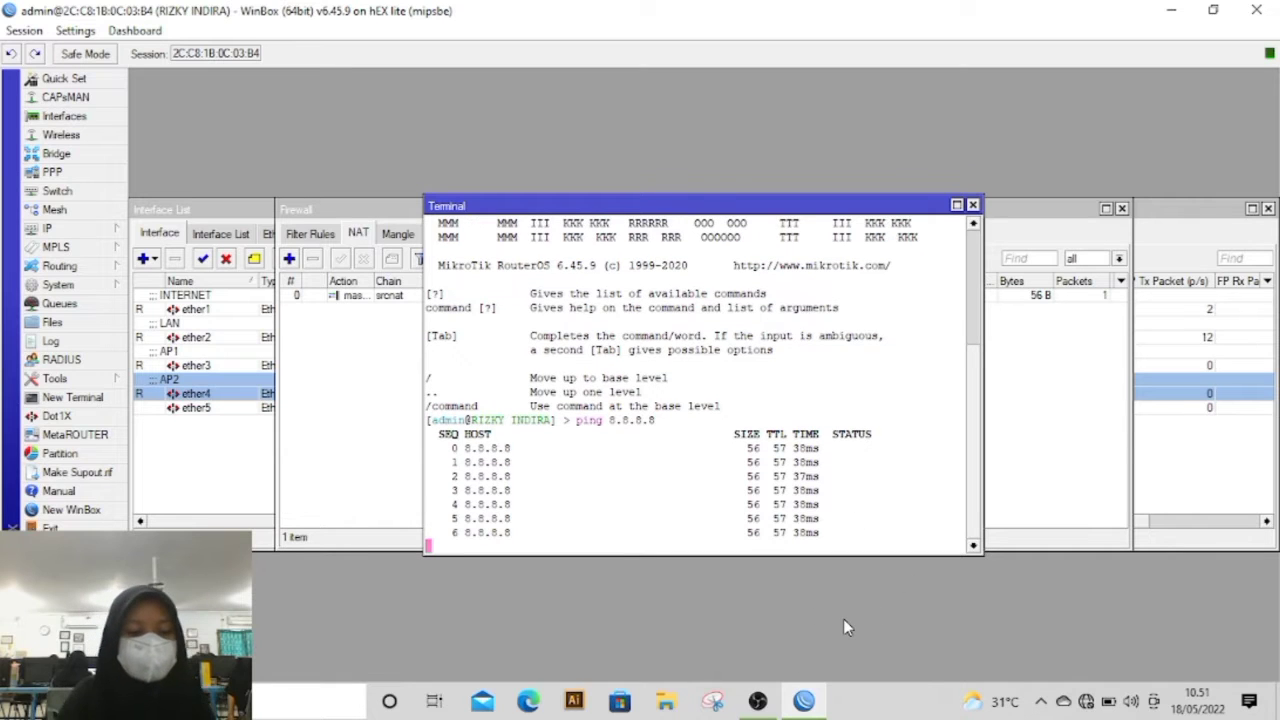
key(ctrl+c)
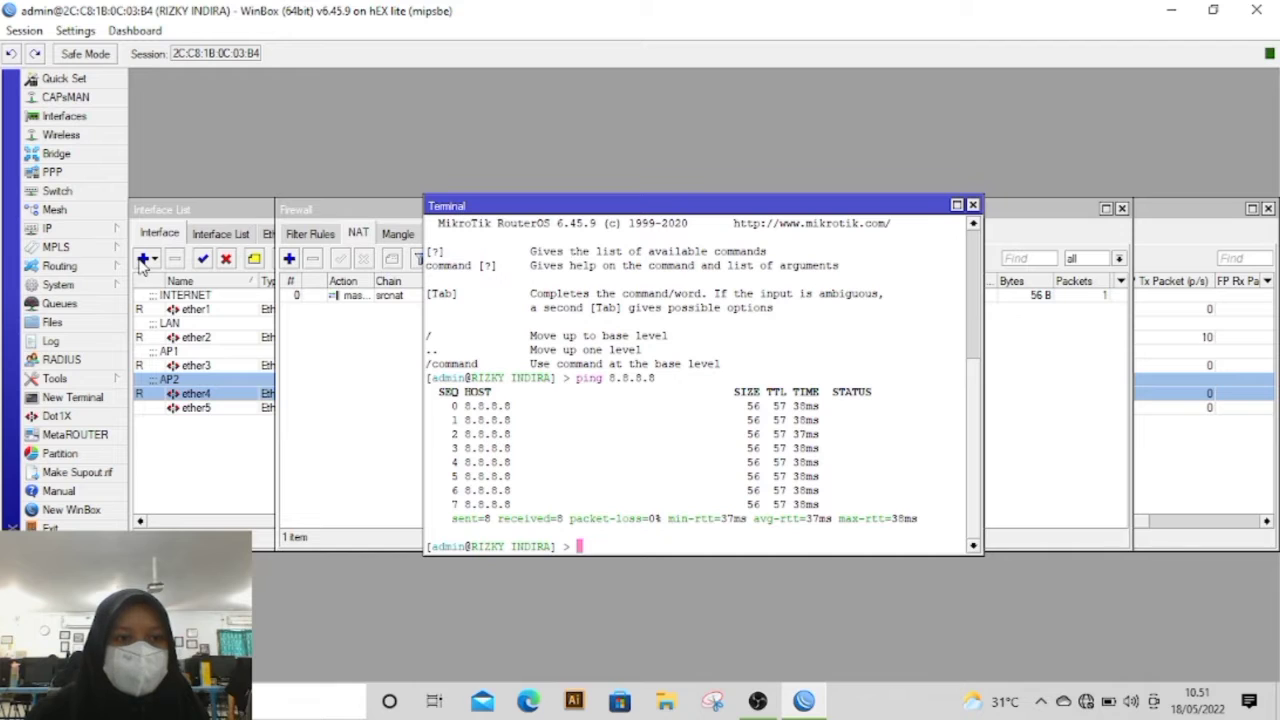
Step: Add the IP address 192.168.50.1/24 to the ether2 interface in the router's address list
click(92, 230)
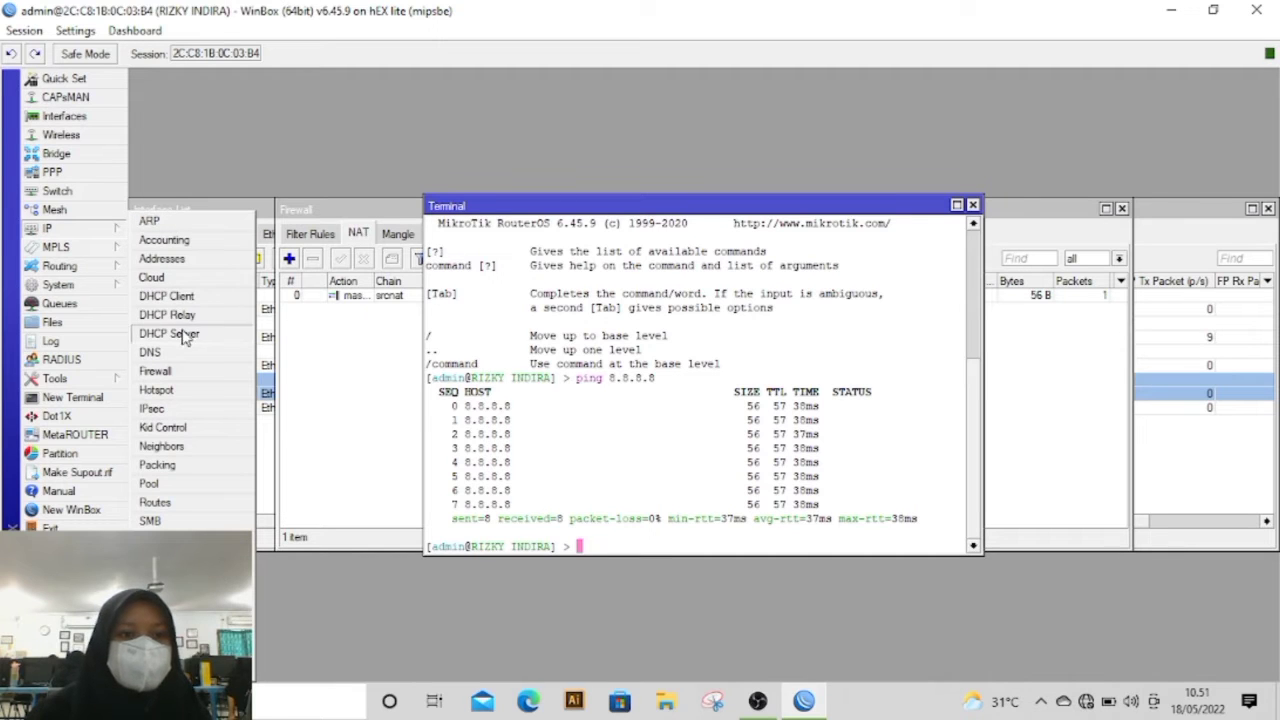
click(186, 260)
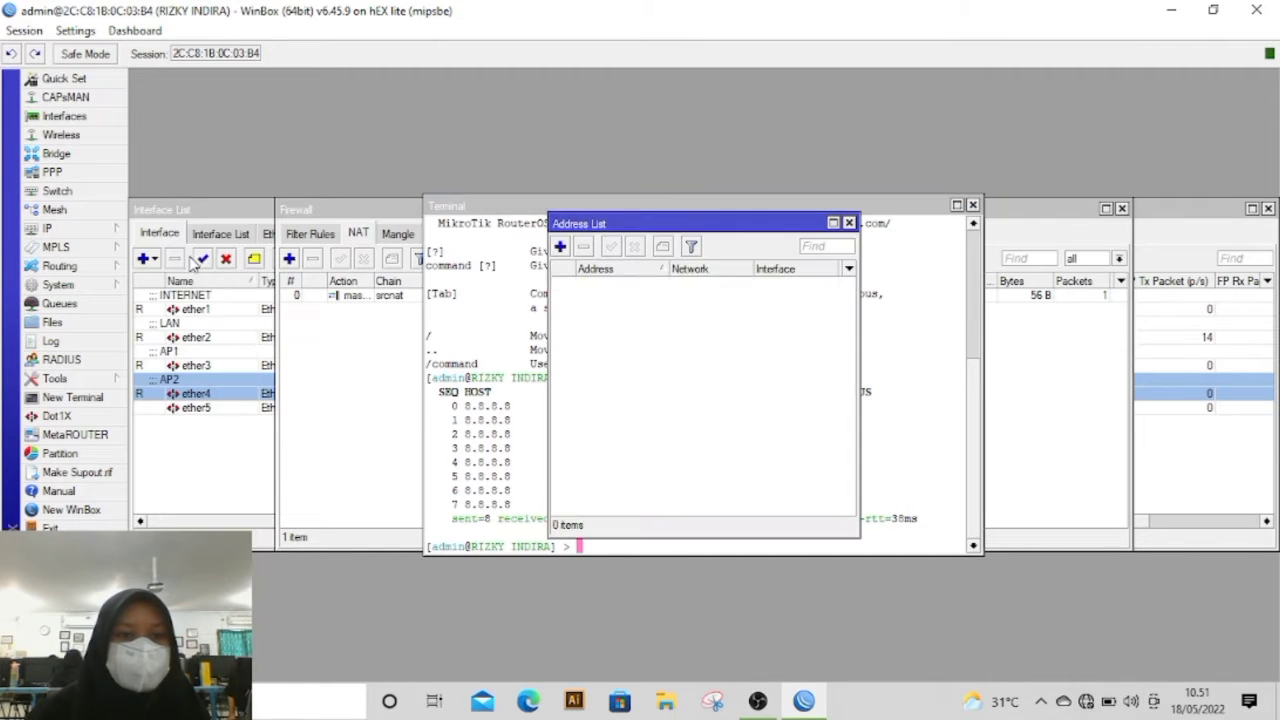
click(560, 247)
key(BackSpace)
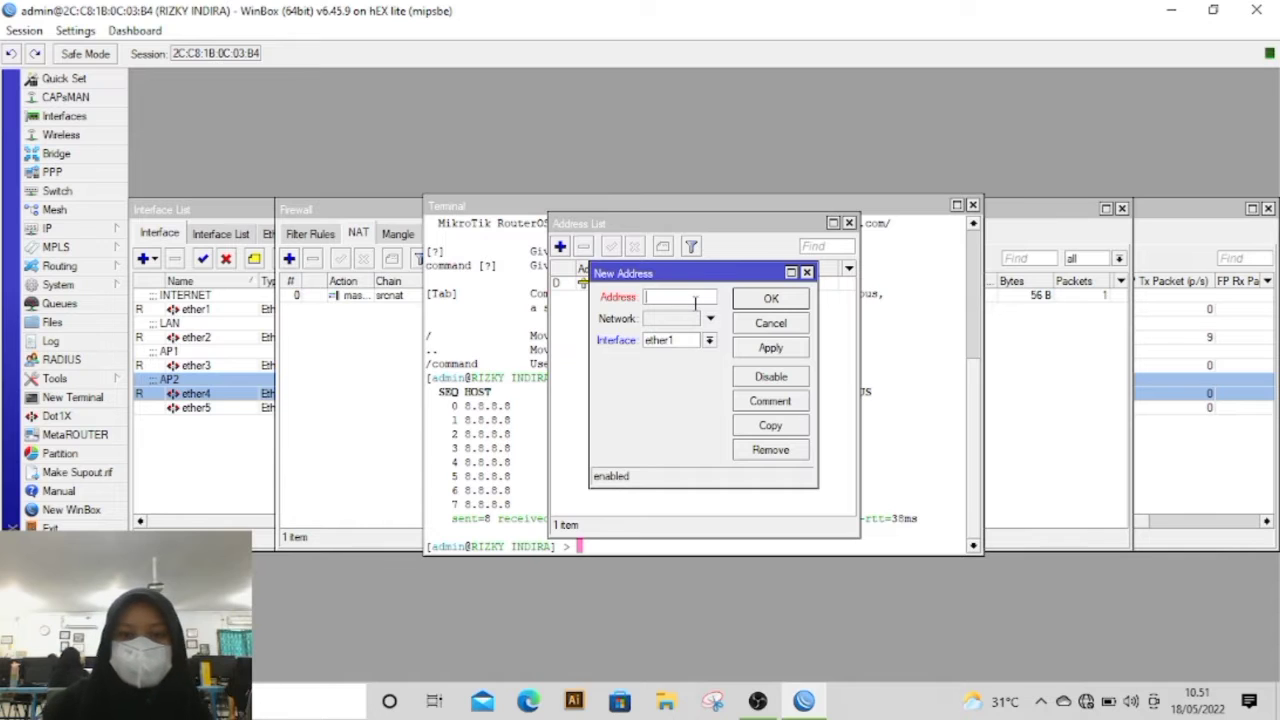
text(192.168.)
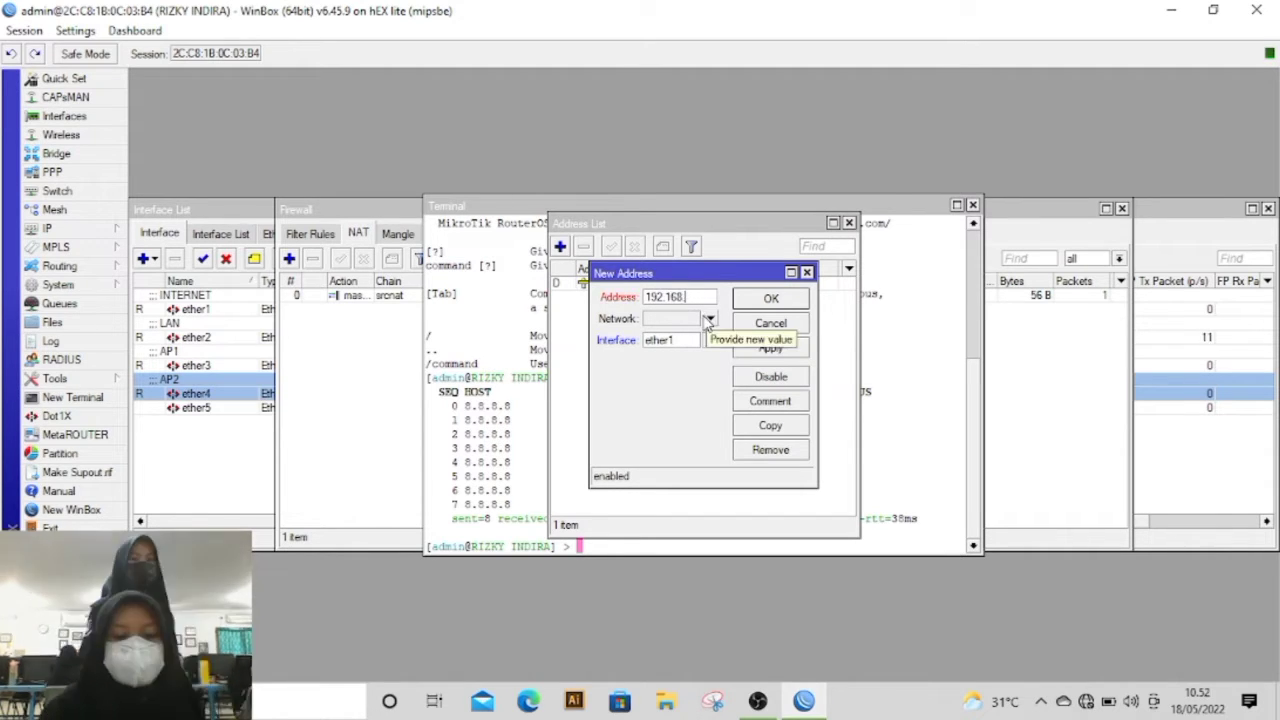
text(50)
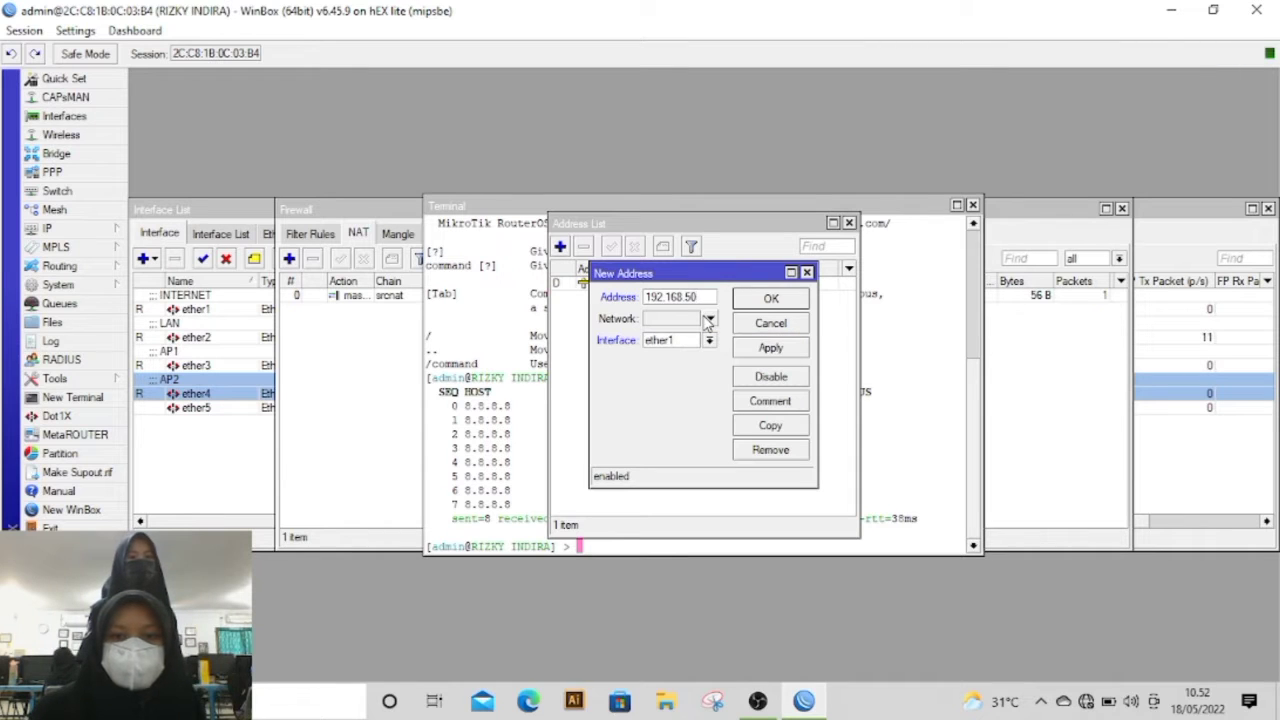
text(.1/24)
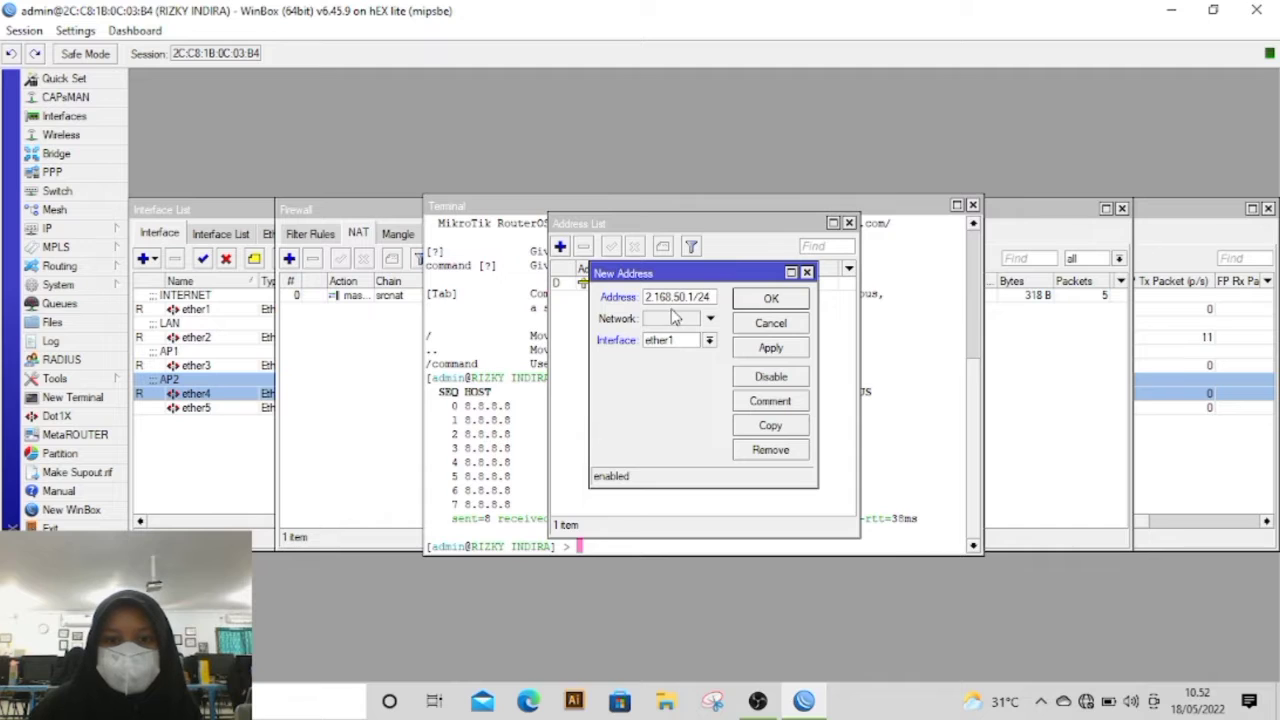
click(706, 340)
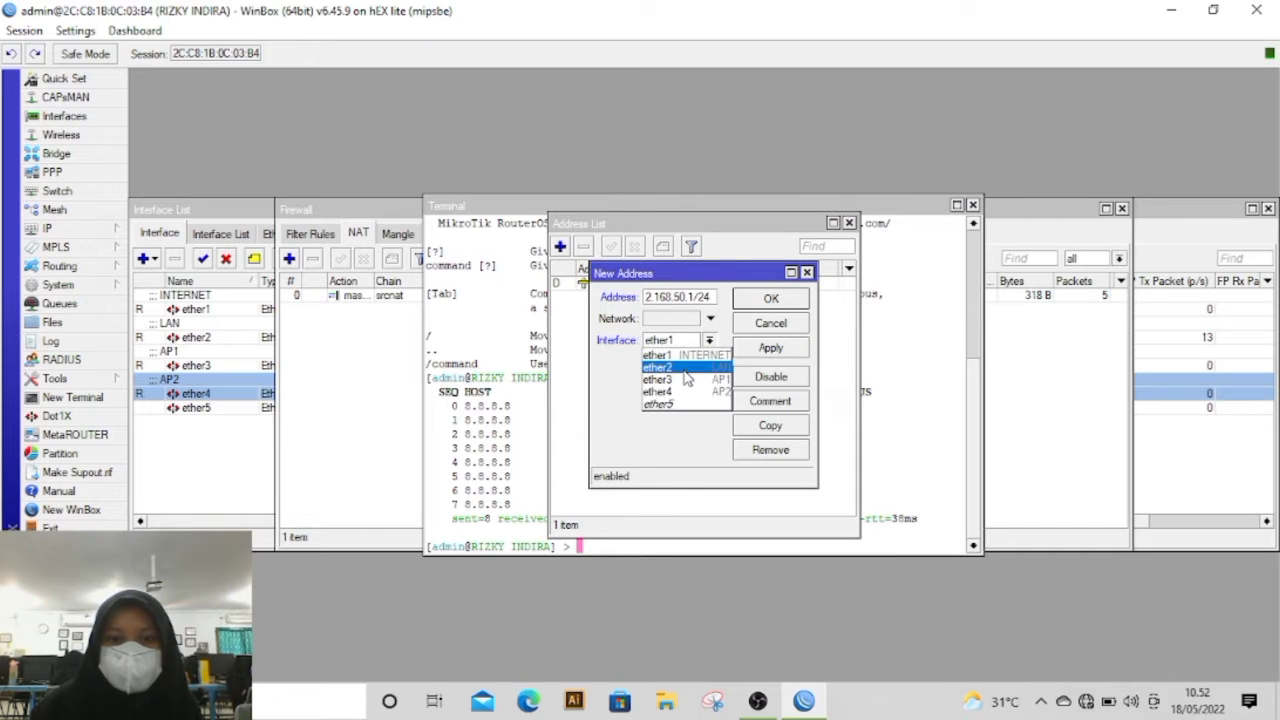
click(685, 369)
click(746, 350)
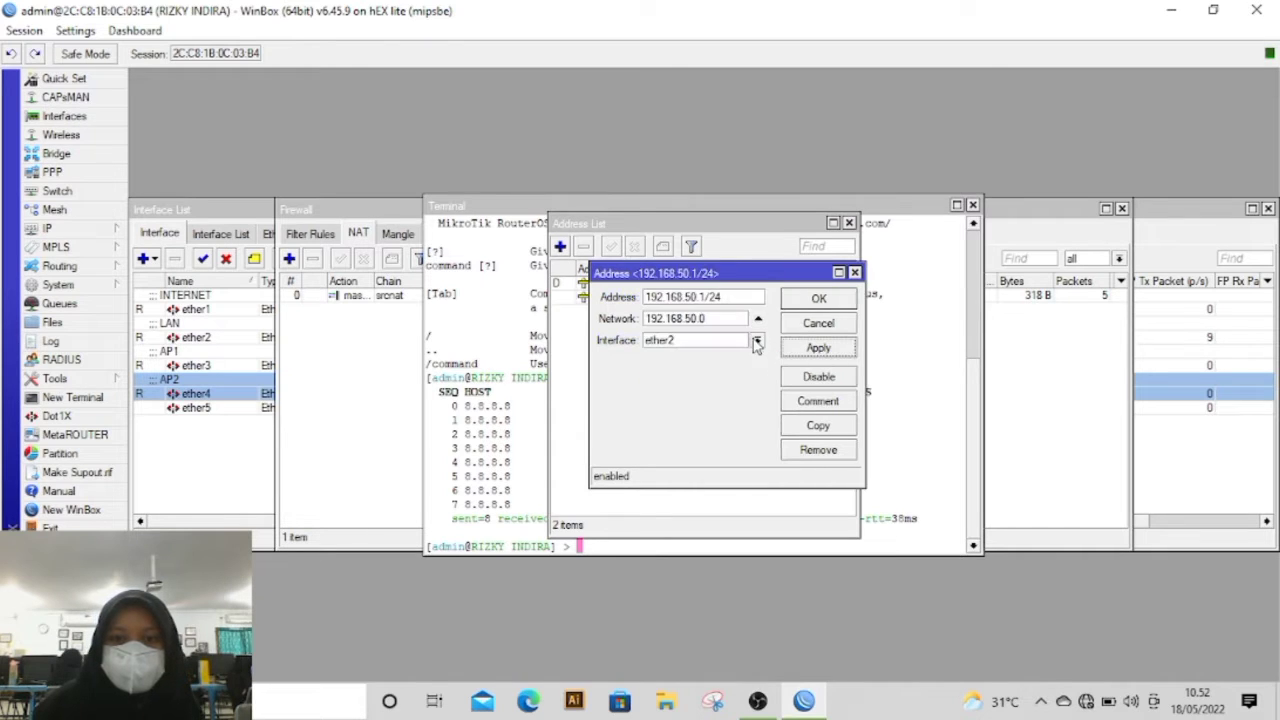
click(818, 299)
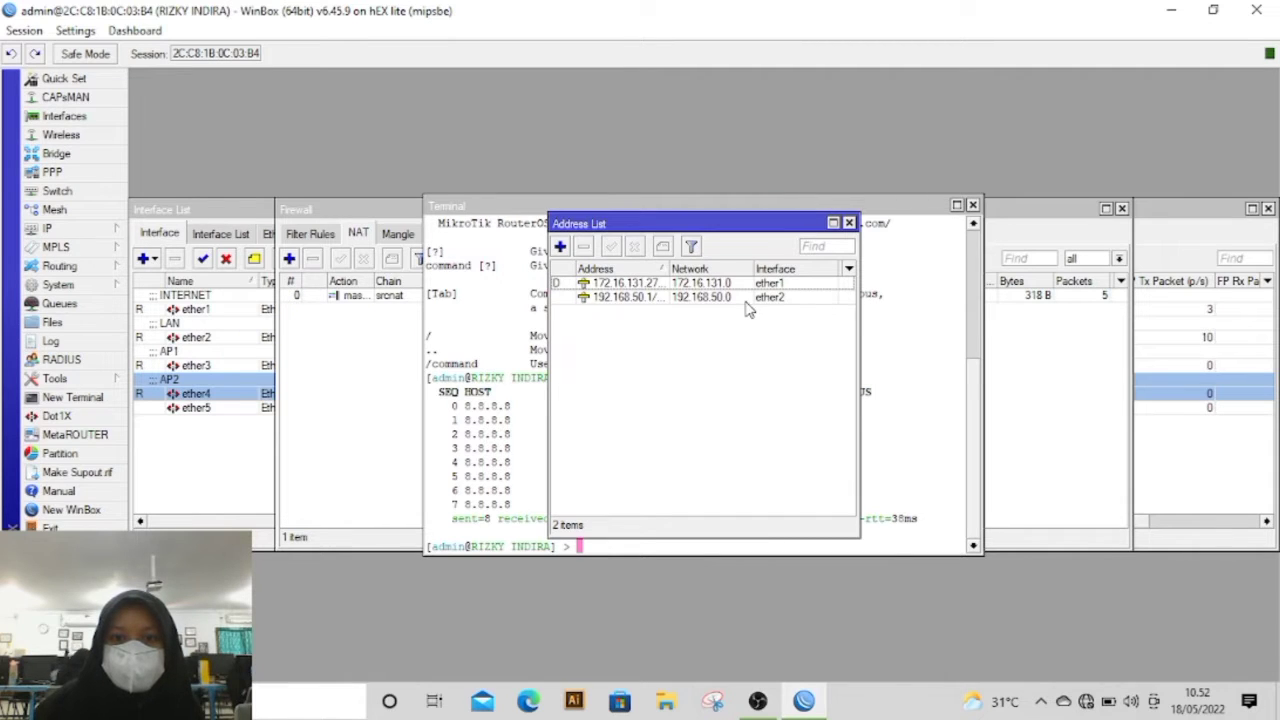
Step: Add the IP address 192.168.100.1/24 to the ether3 interface in the router's address list
click(560, 246)
key(BackSpace)
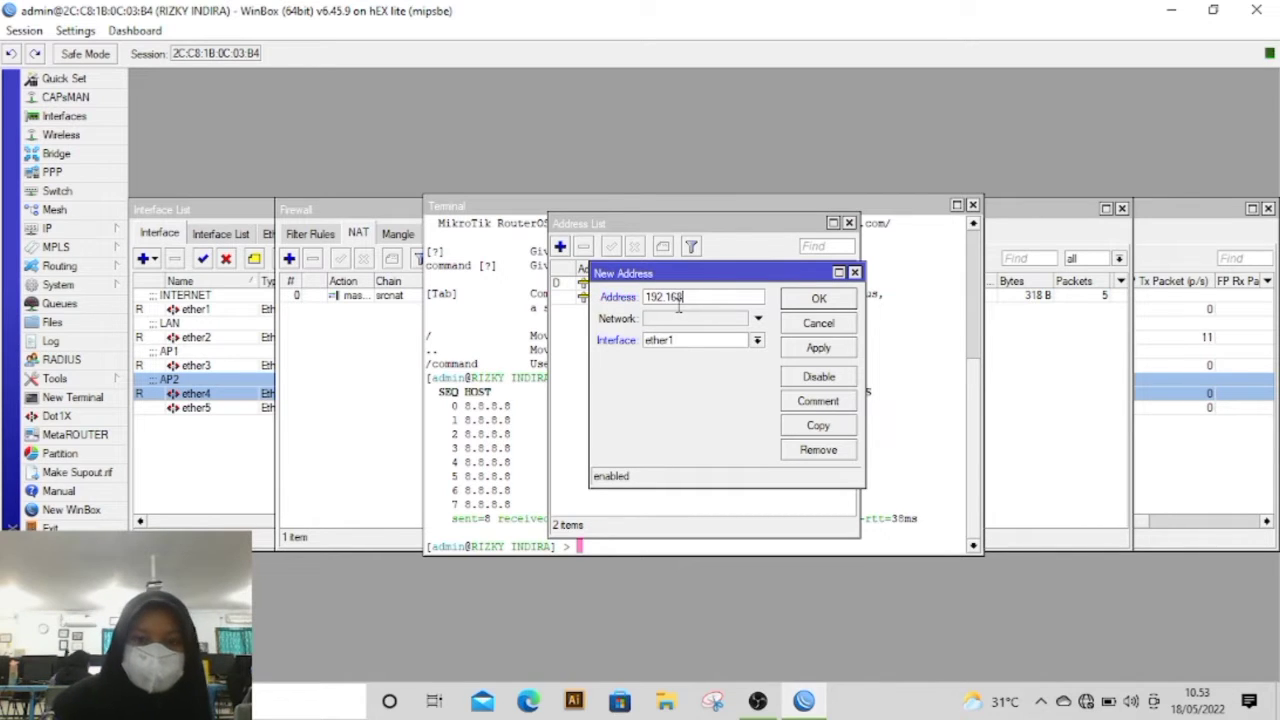
text(192.168.100.1/24)
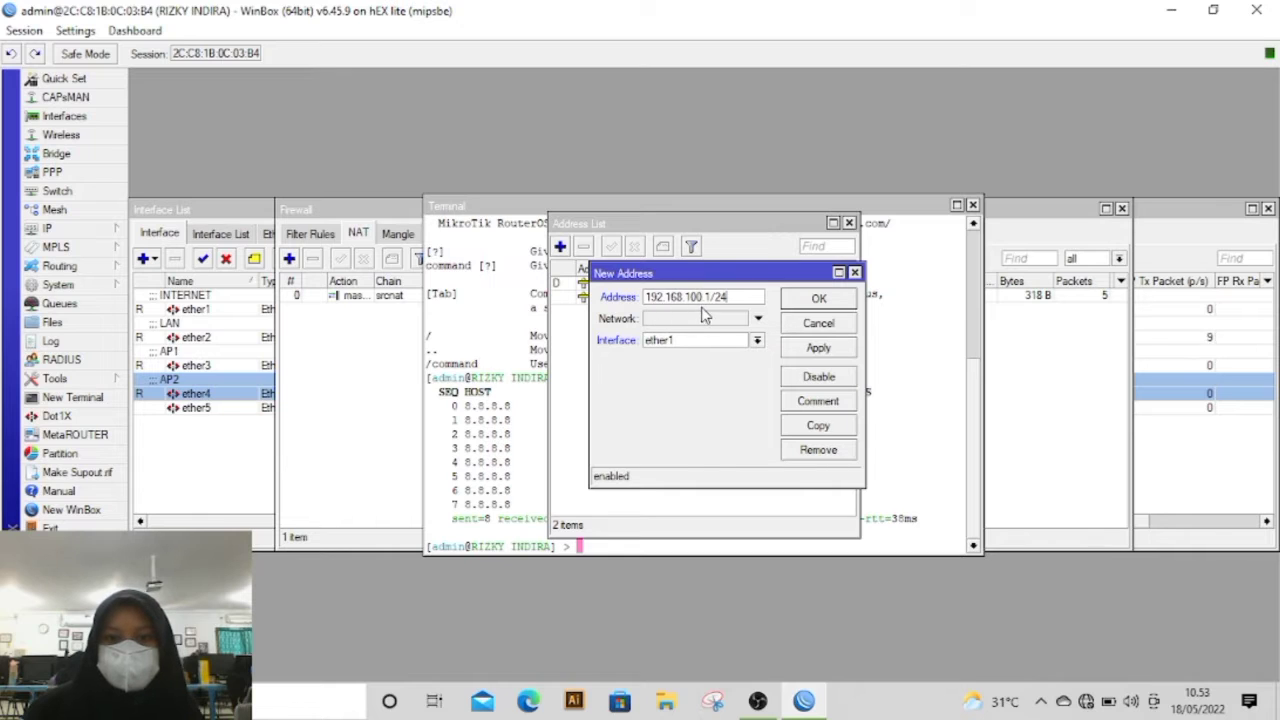
click(672, 341)
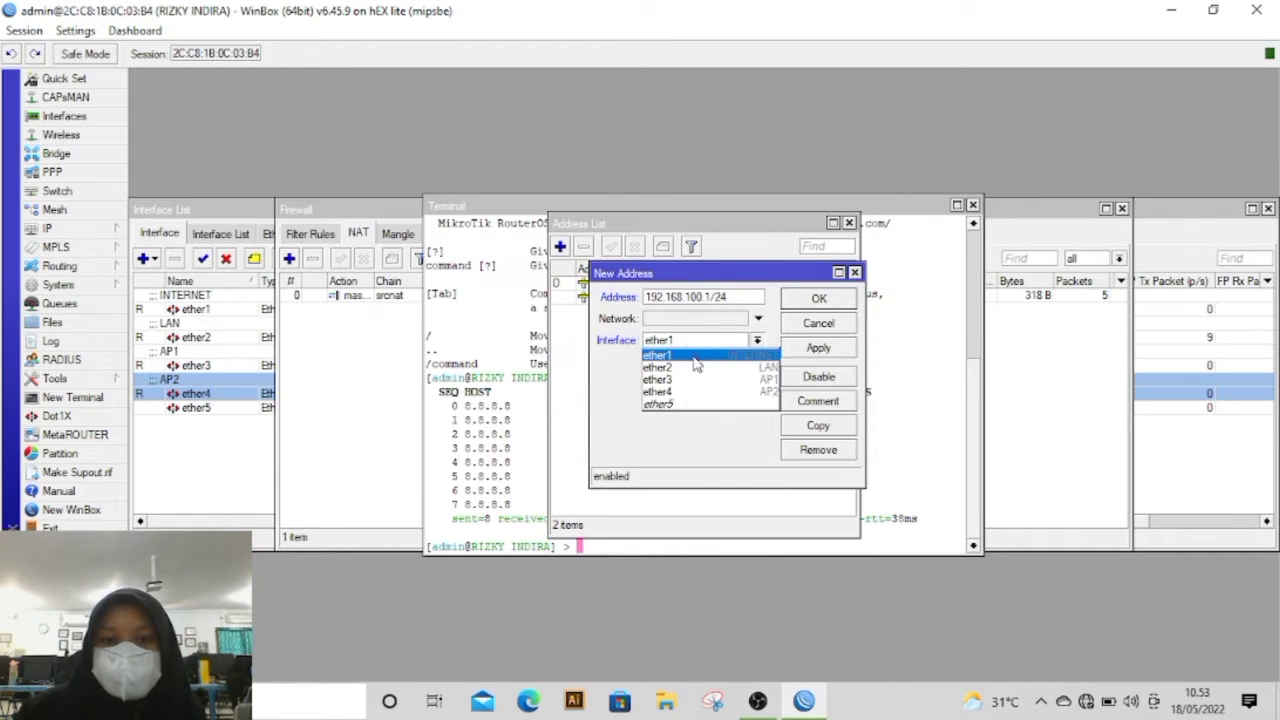
click(694, 379)
click(822, 348)
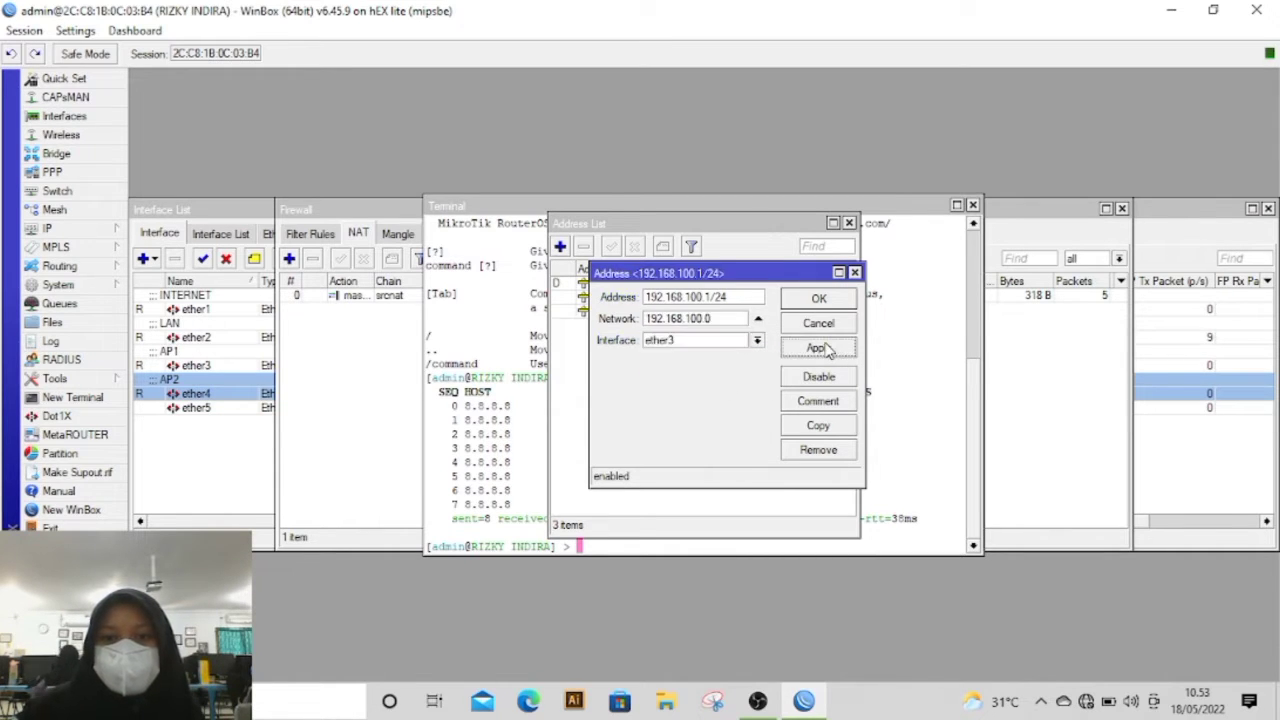
click(806, 302)
Step: Add the IP address 192.168.150.1/24 to the ether4 interface in the router's address list
click(561, 247)
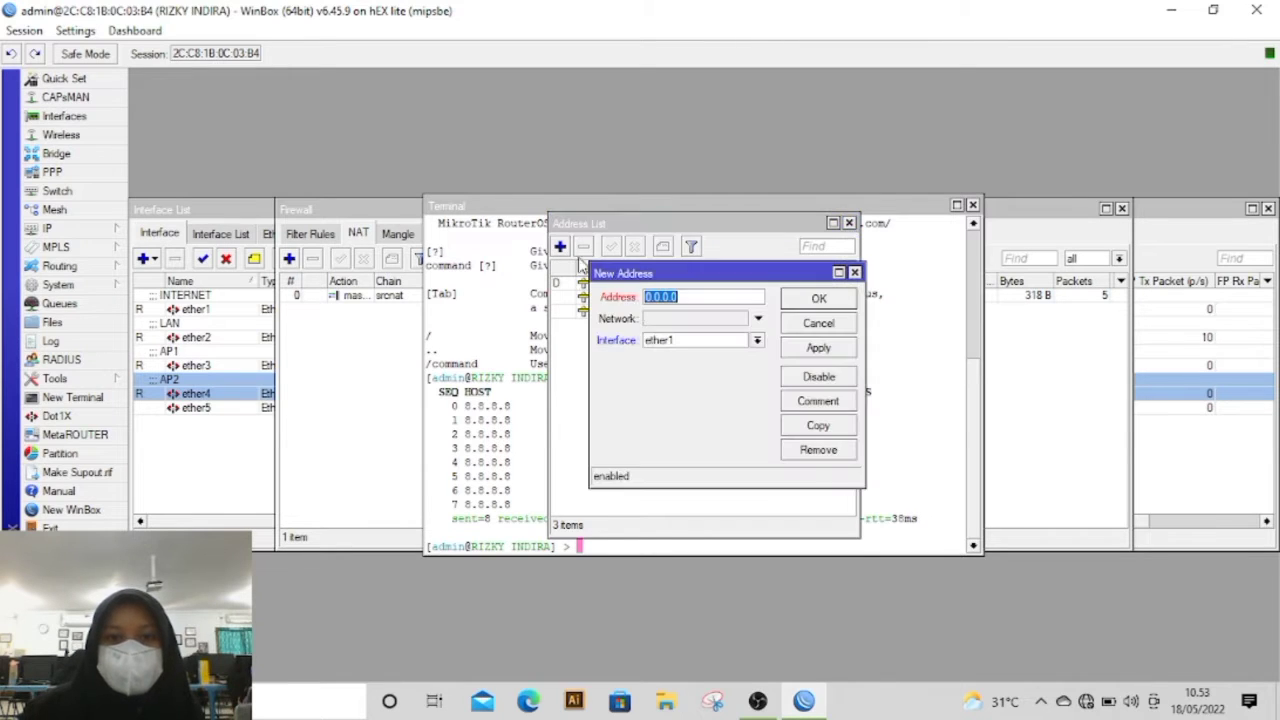
key(BackSpace)
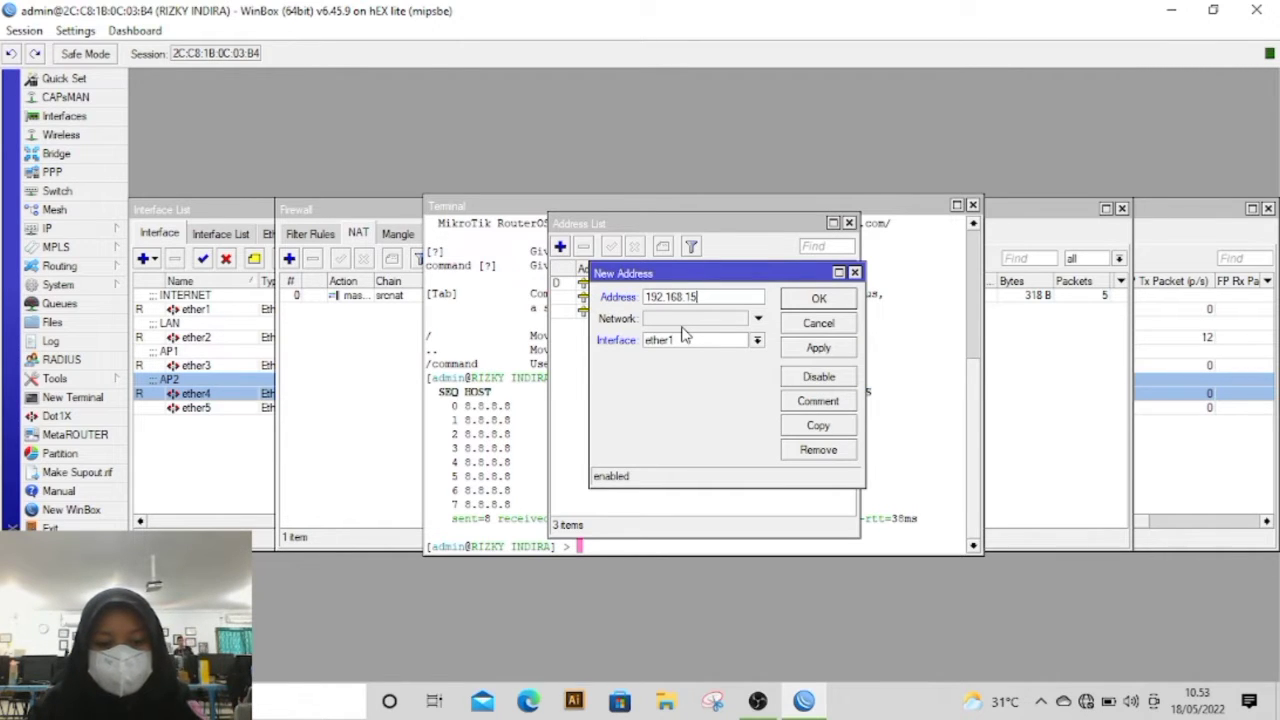
text(192.168.150.1/24)
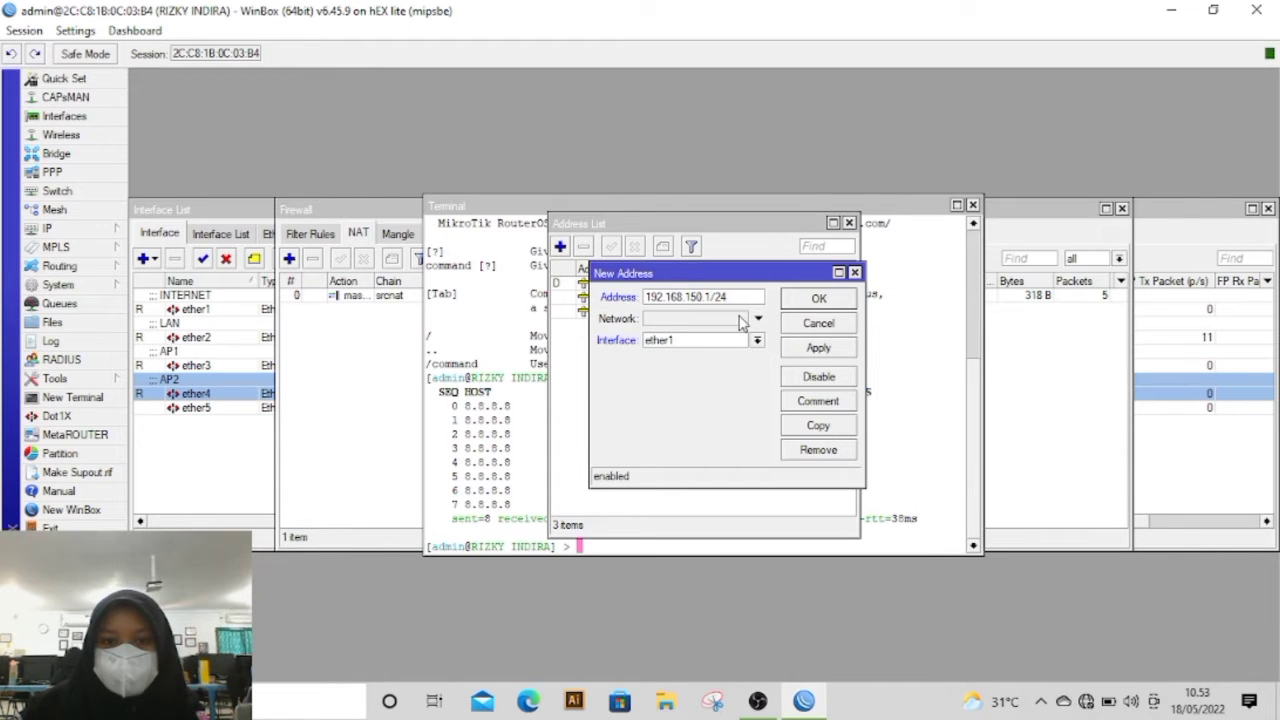
click(714, 341)
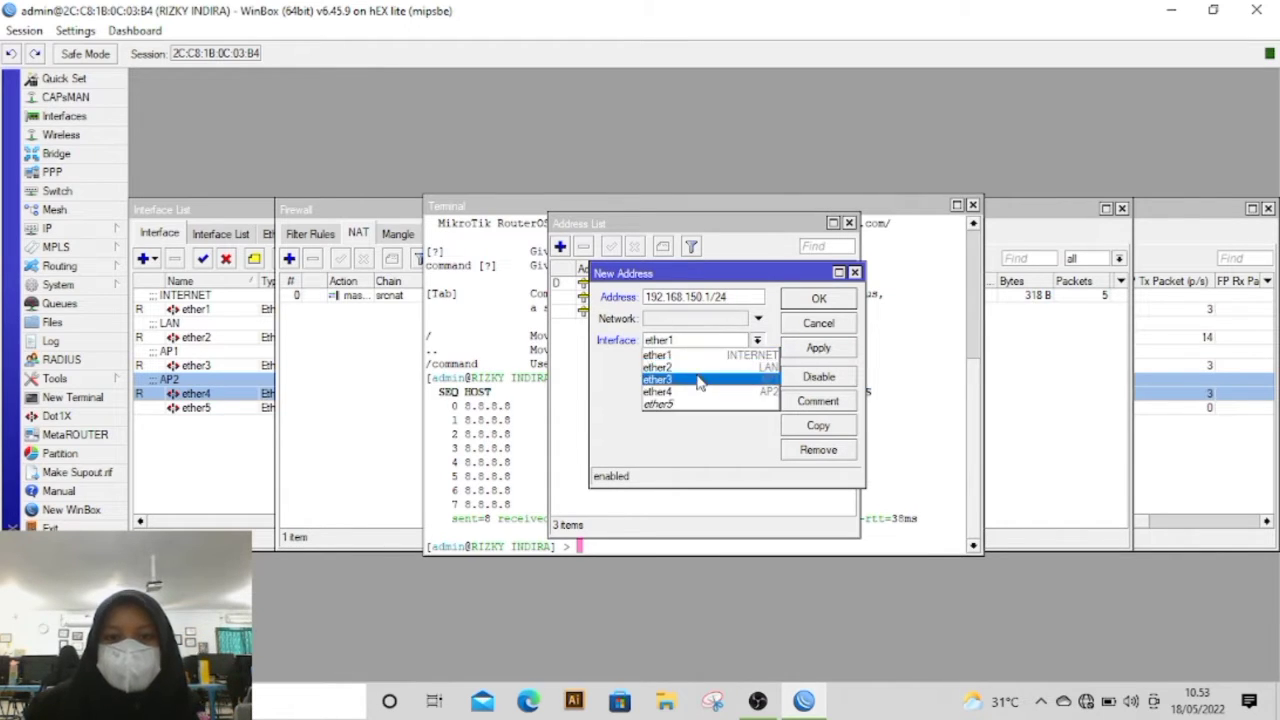
click(708, 396)
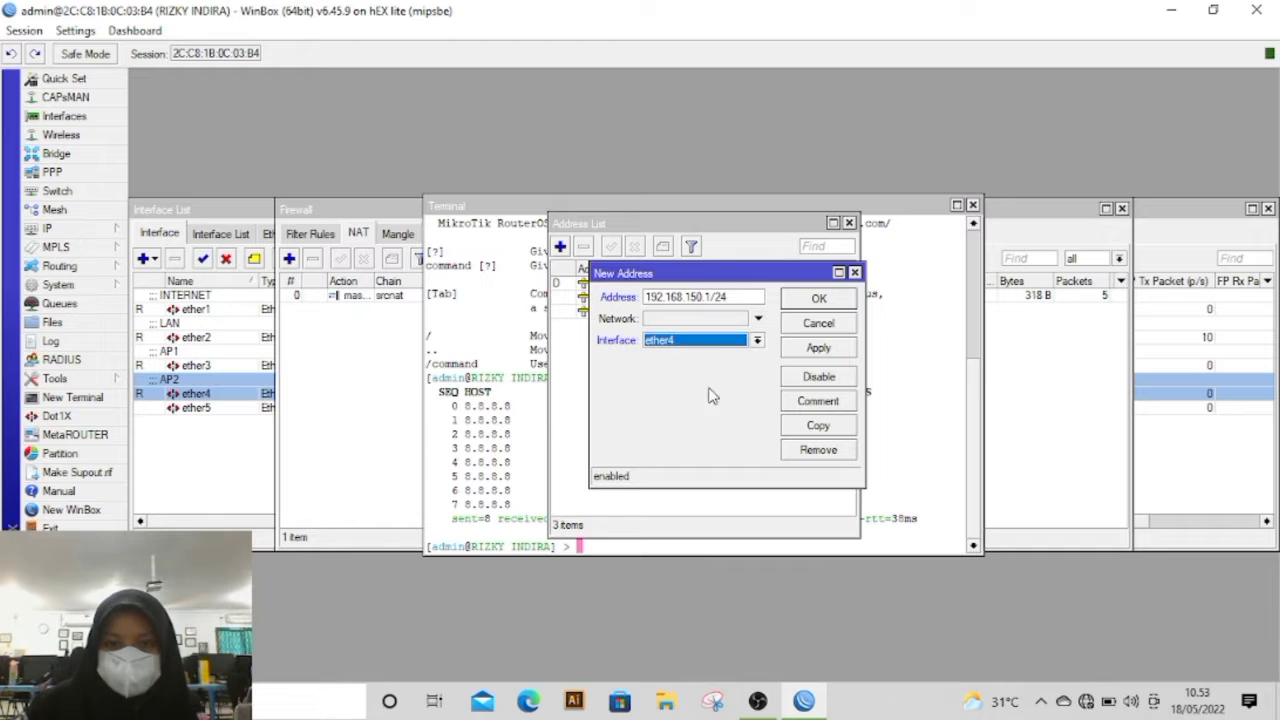
click(805, 348)
click(818, 302)
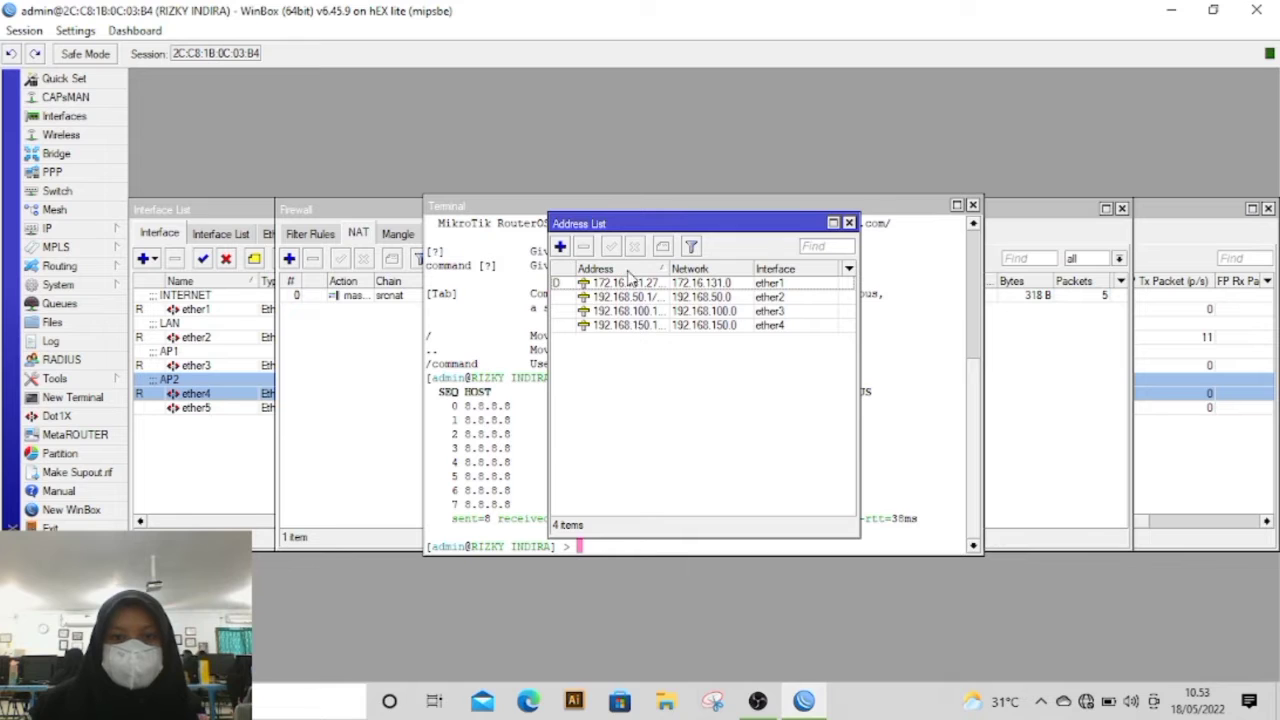
Step: Set up a DHCP server on ether2 with the DHCP Setup wizard, accepting all proposed values, including DNS servers 172.16.131.1 and 8.8.8.8
click(46, 228)
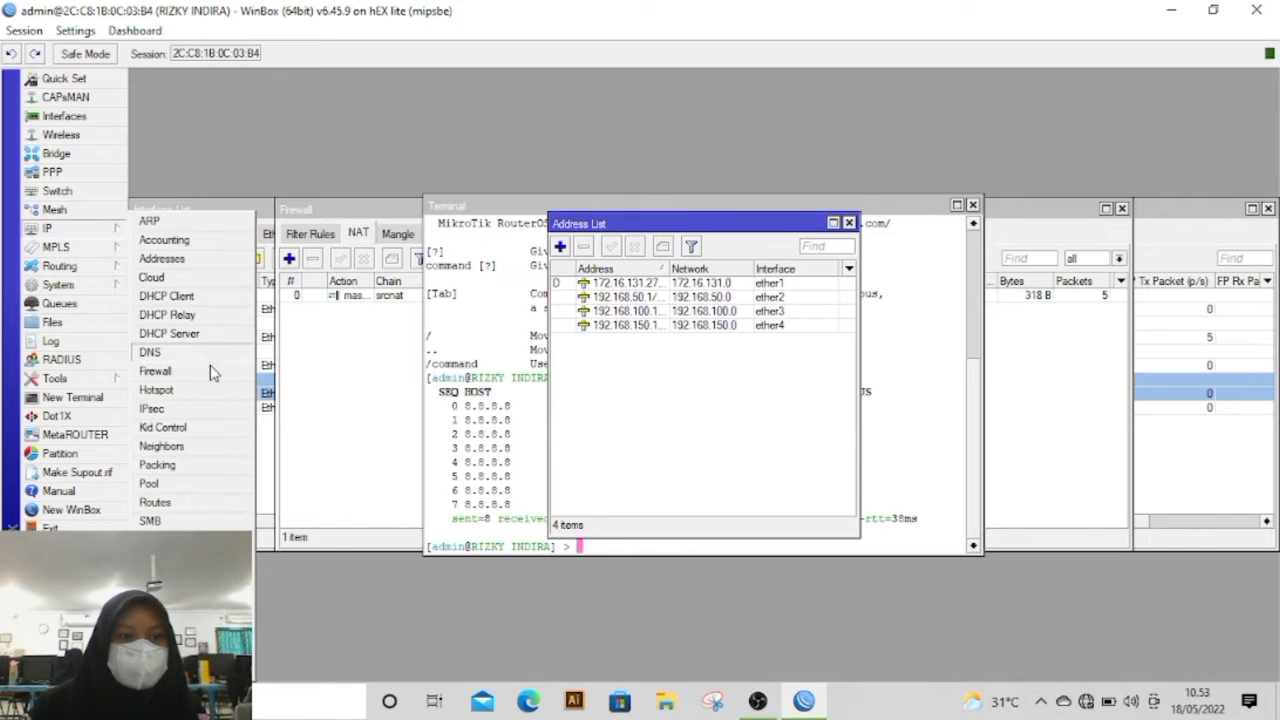
click(200, 336)
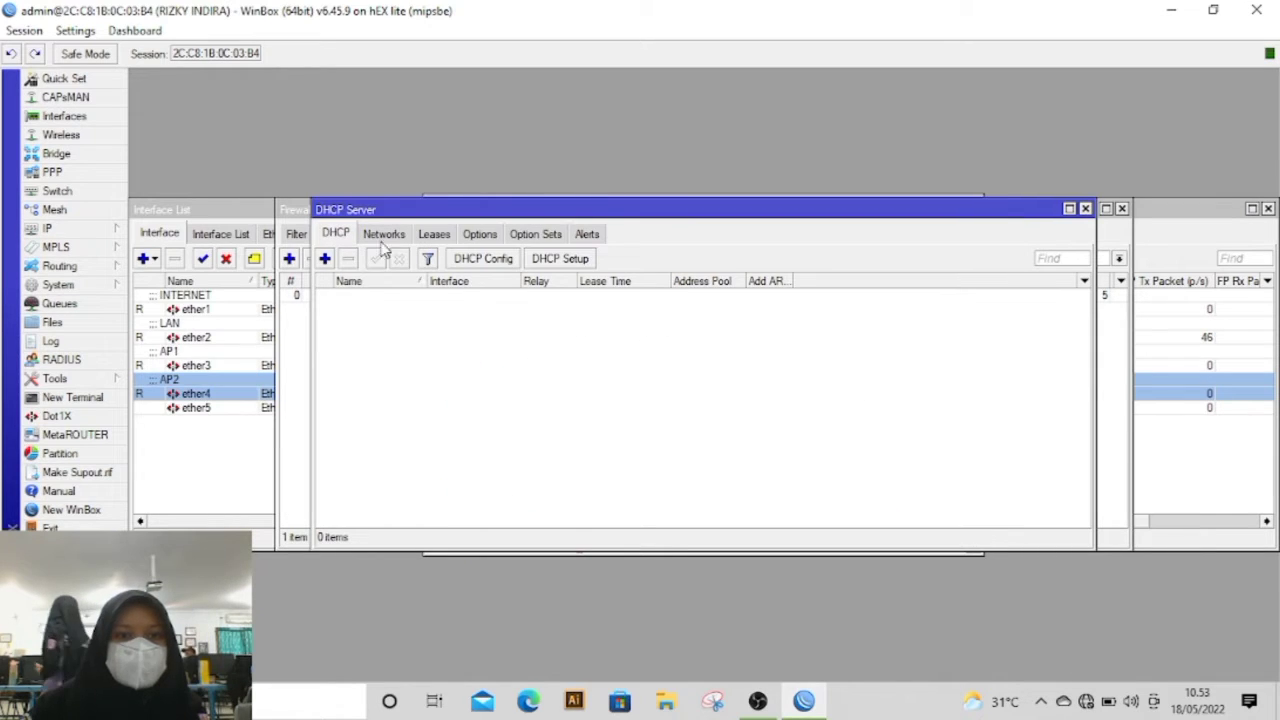
click(552, 259)
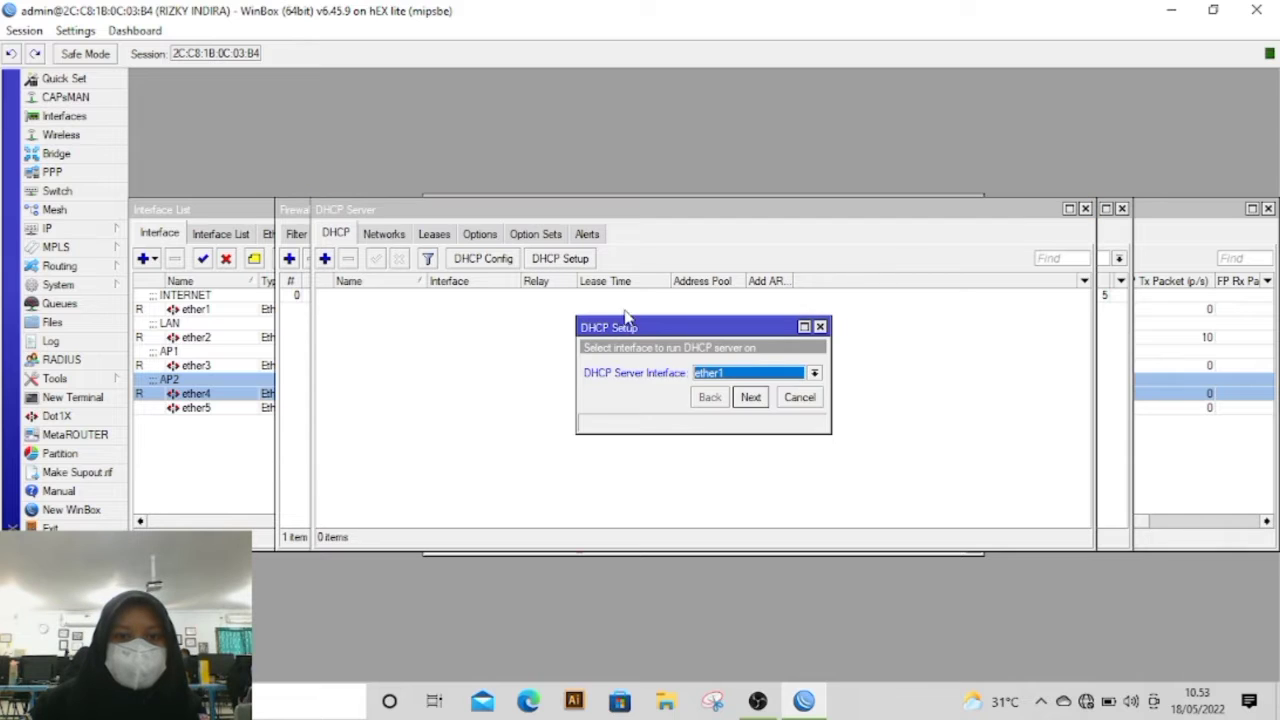
click(707, 372)
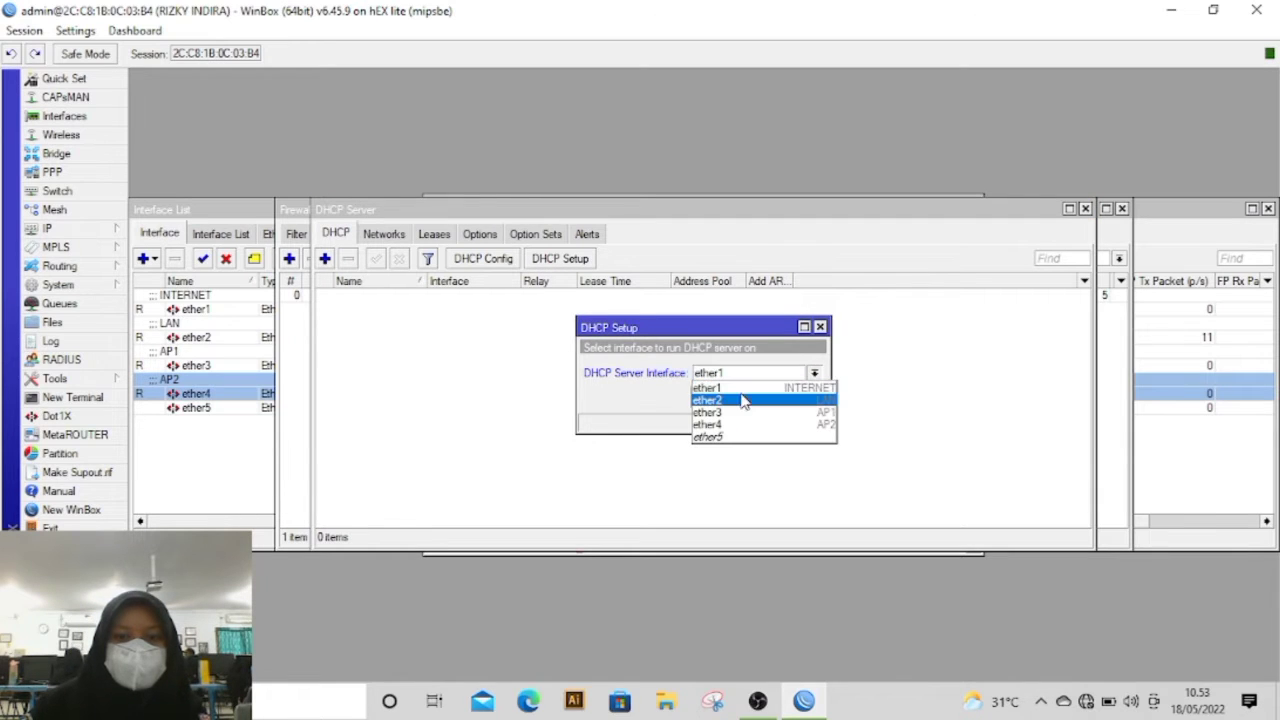
click(740, 400)
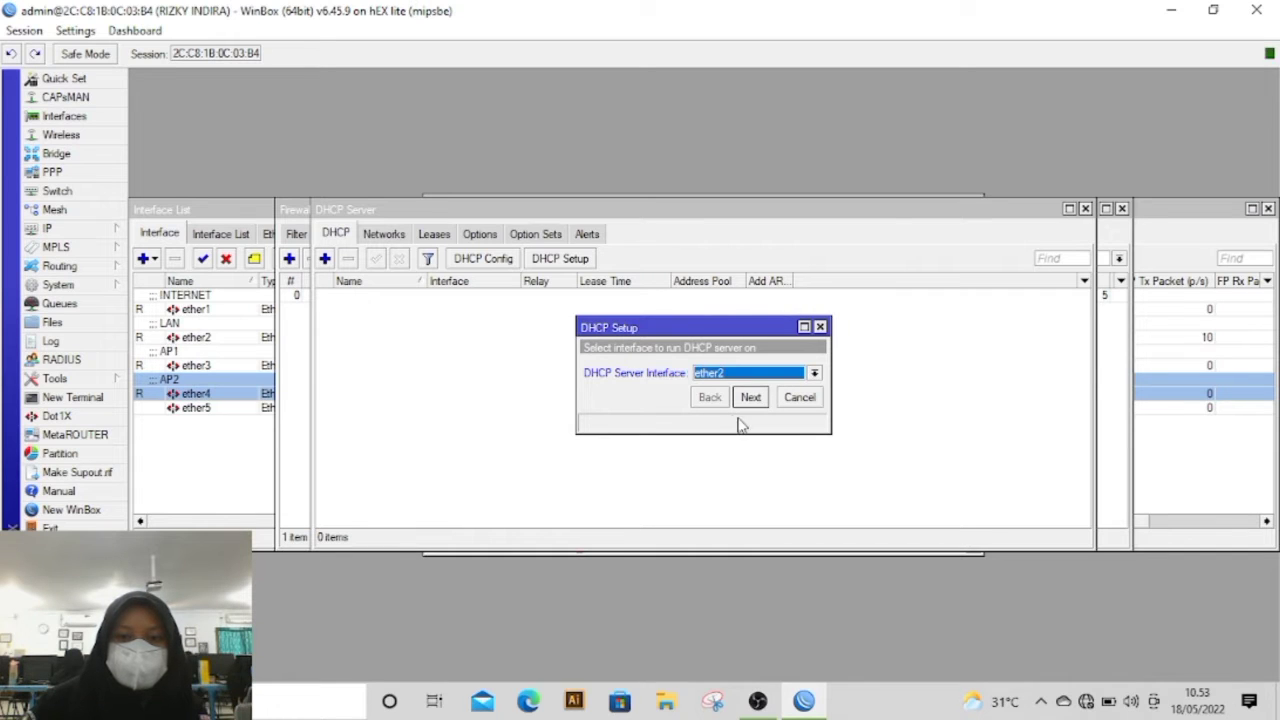
click(750, 397)
click(750, 397)
click(750, 397)
click(750, 397)
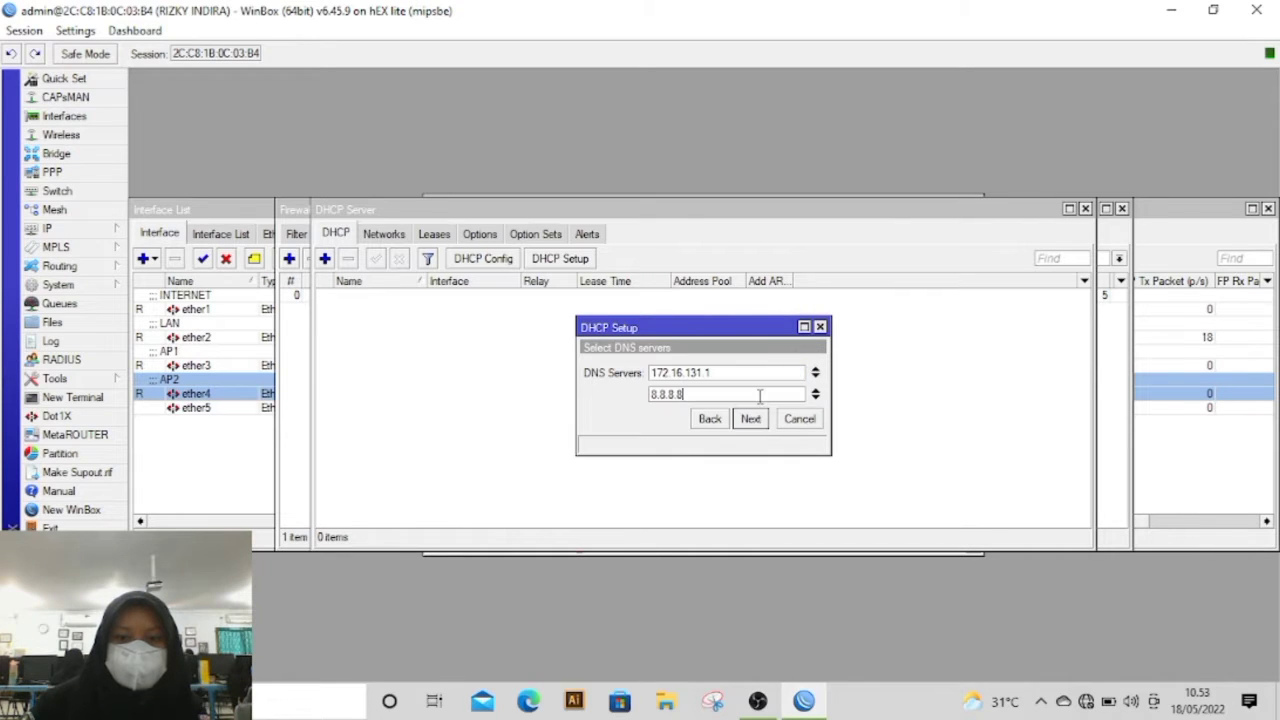
click(754, 418)
click(754, 420)
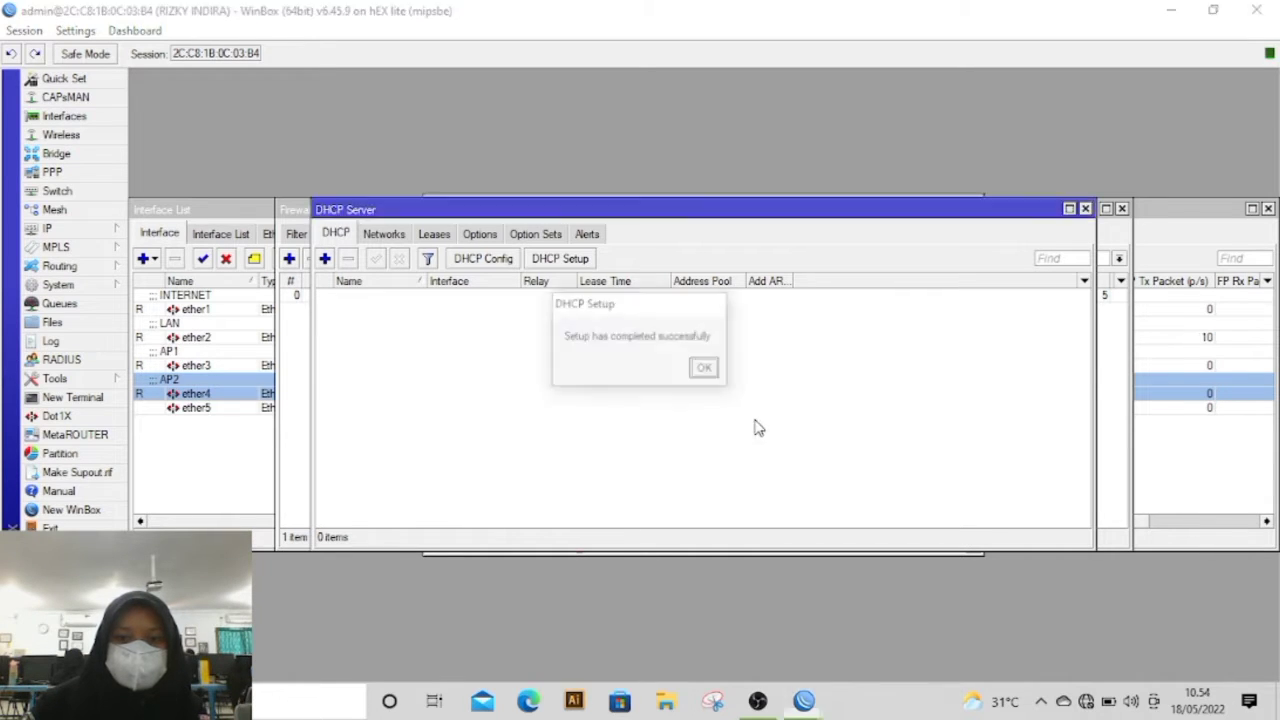
click(705, 369)
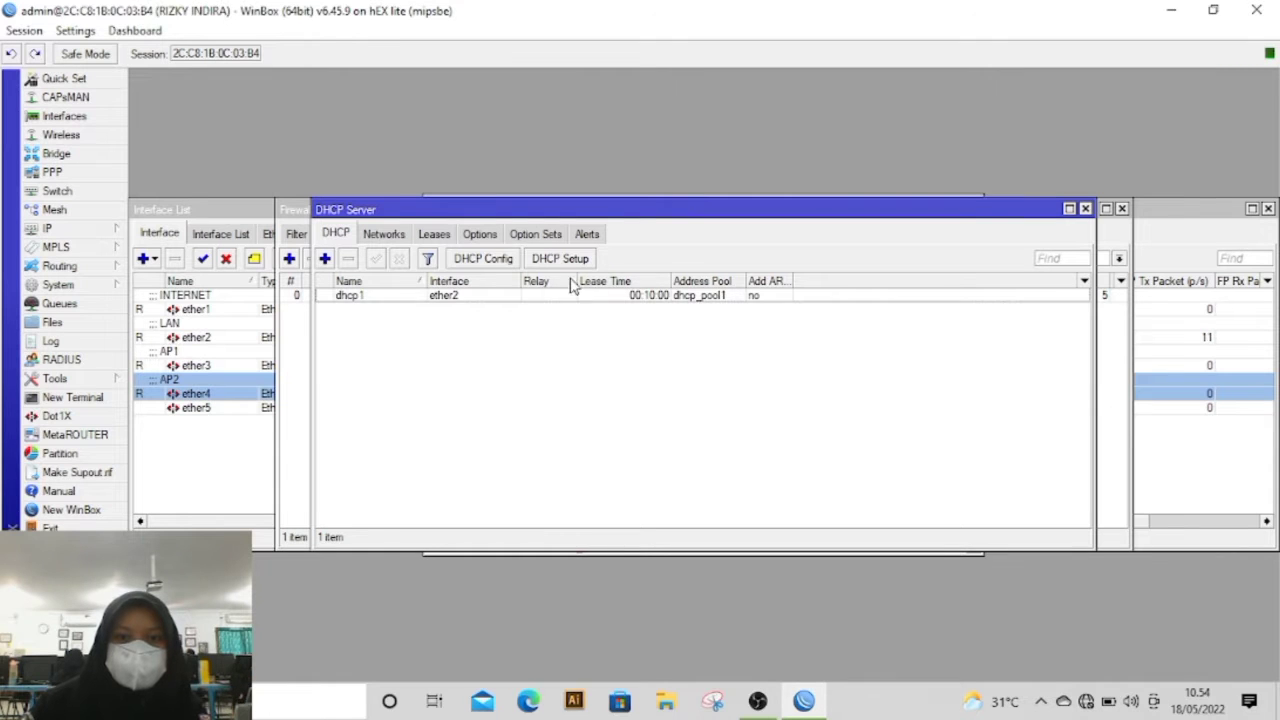
Step: Set up a second DHCP server on ether3 with the DHCP Setup wizard, keeping its proposed values
click(562, 262)
click(724, 375)
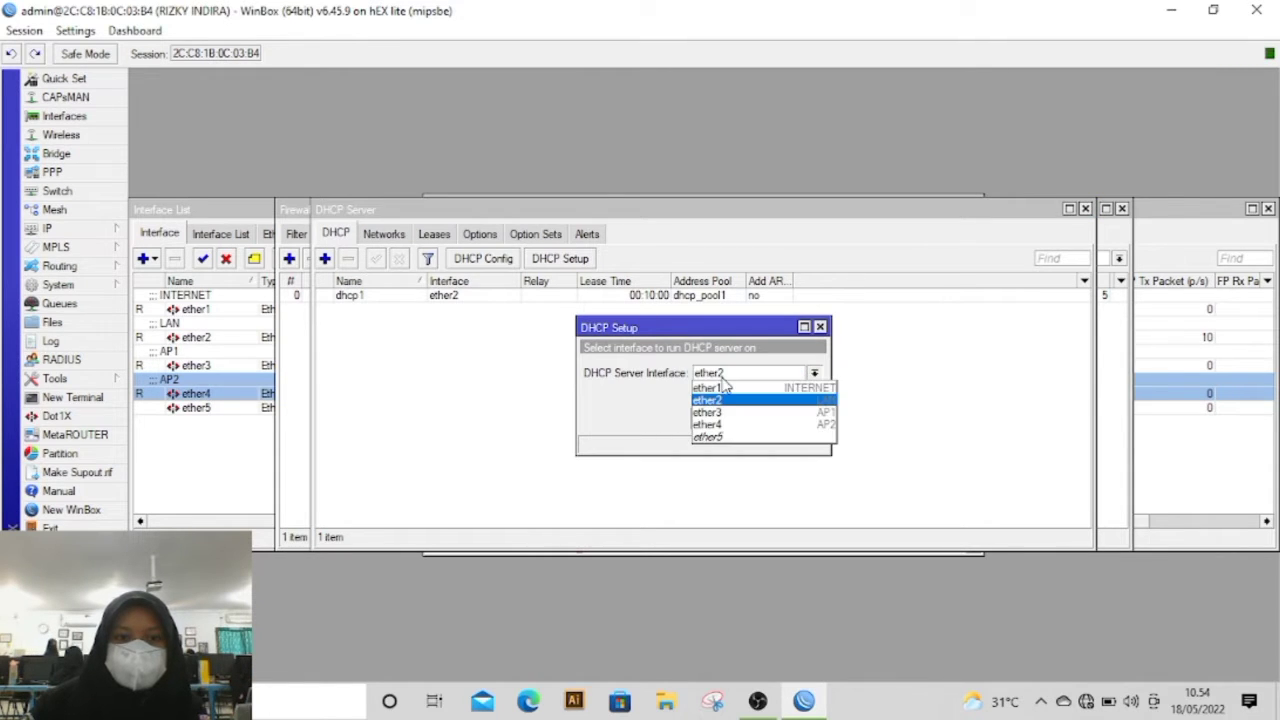
click(722, 412)
click(750, 419)
click(751, 420)
click(751, 420)
click(751, 420)
click(751, 420)
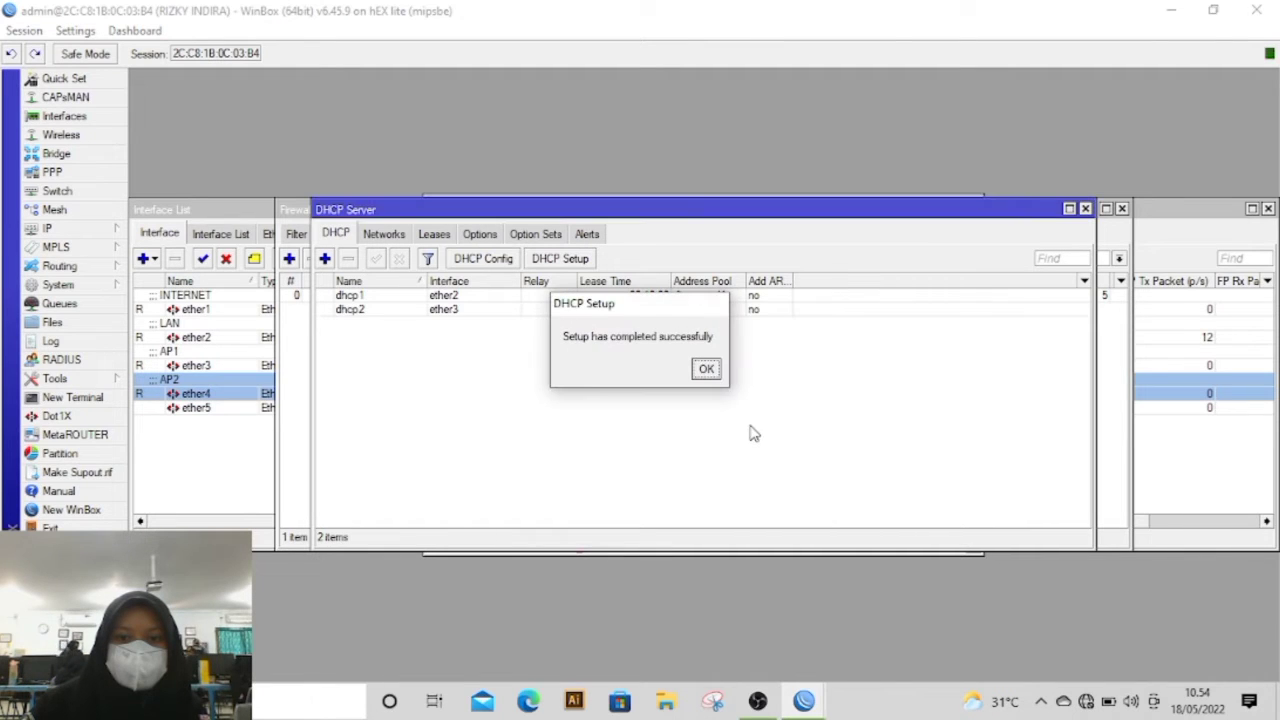
click(705, 369)
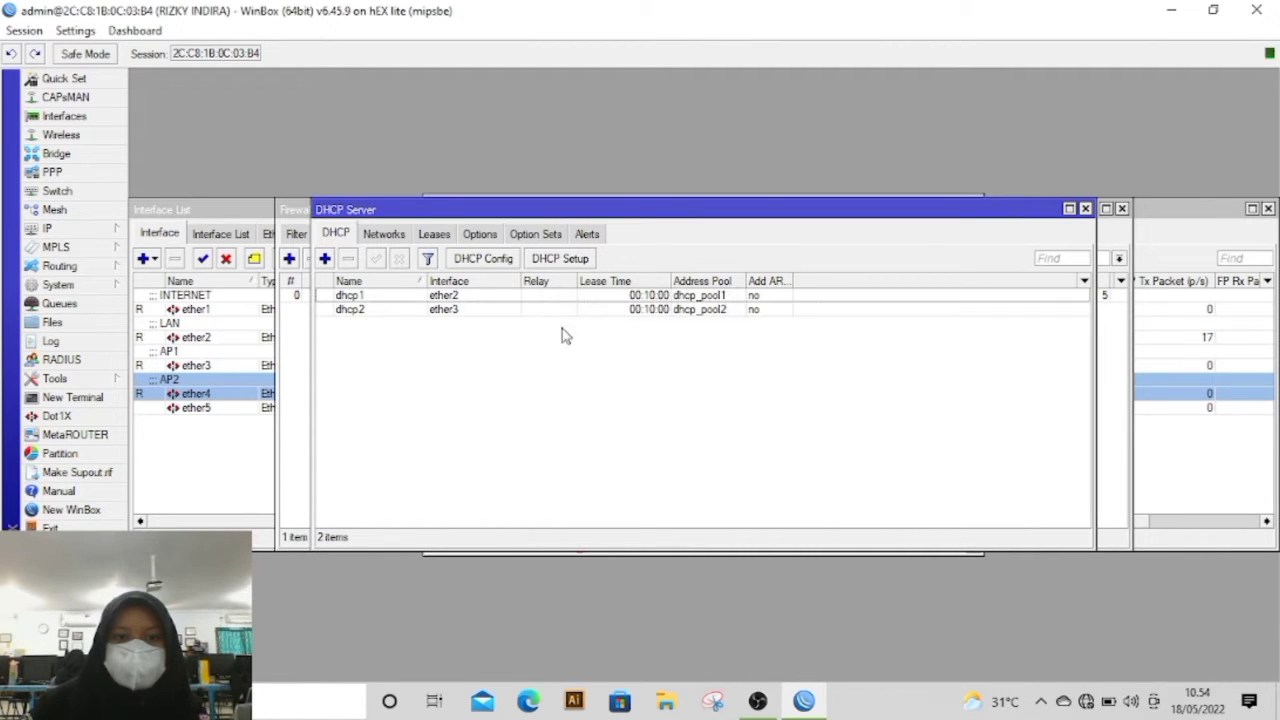
Step: Set up a third DHCP server on ether4 with the DHCP Setup wizard, keeping its proposed values
click(585, 259)
click(740, 372)
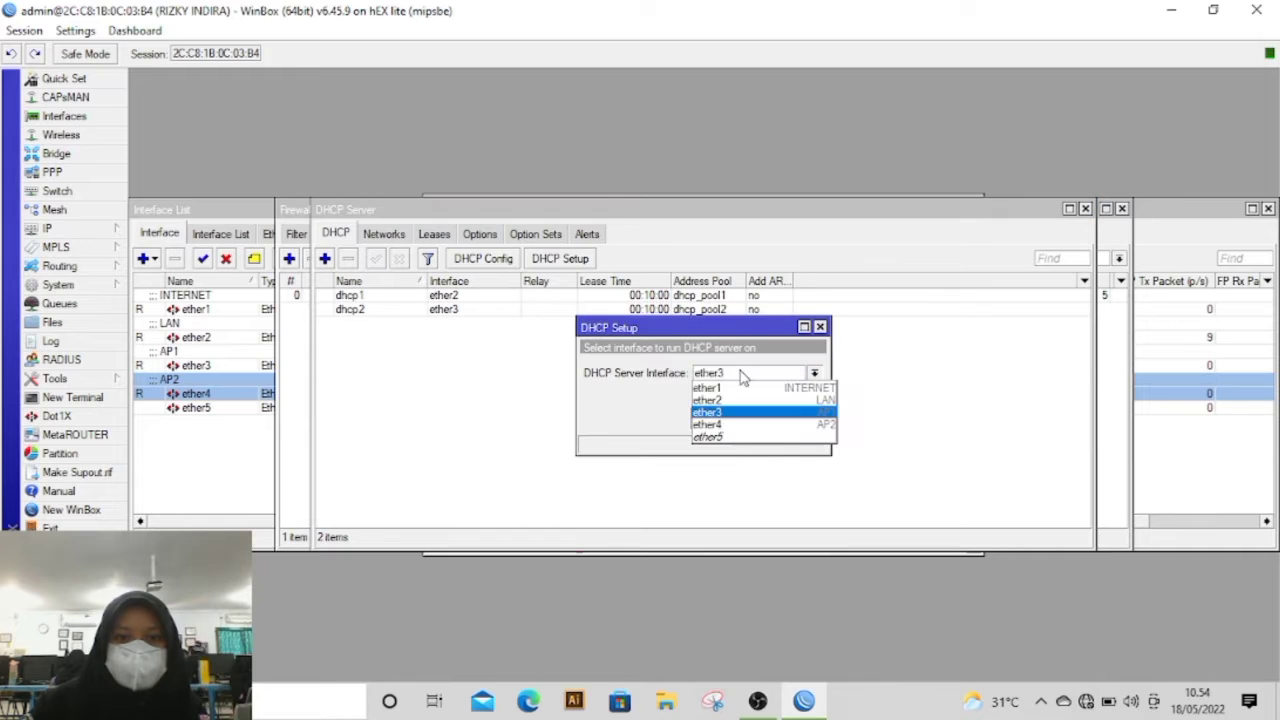
click(735, 425)
click(750, 419)
click(750, 419)
click(750, 419)
click(750, 419)
click(750, 419)
click(750, 419)
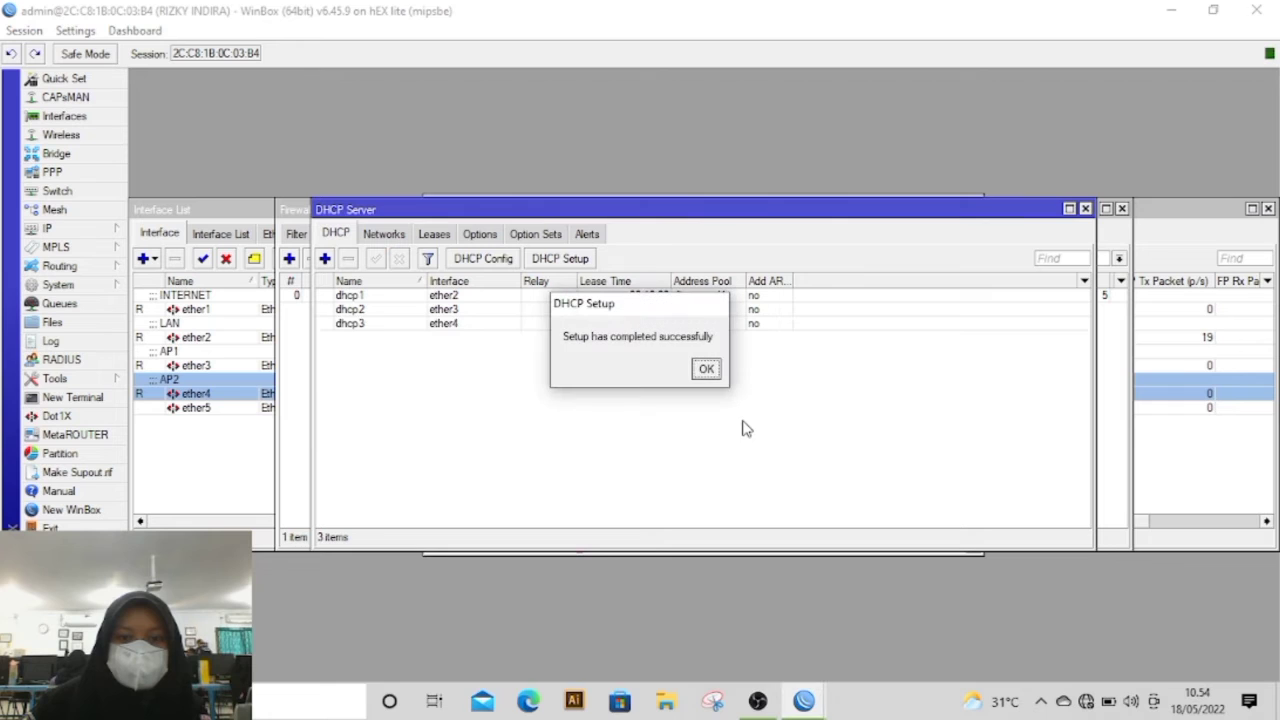
click(705, 370)
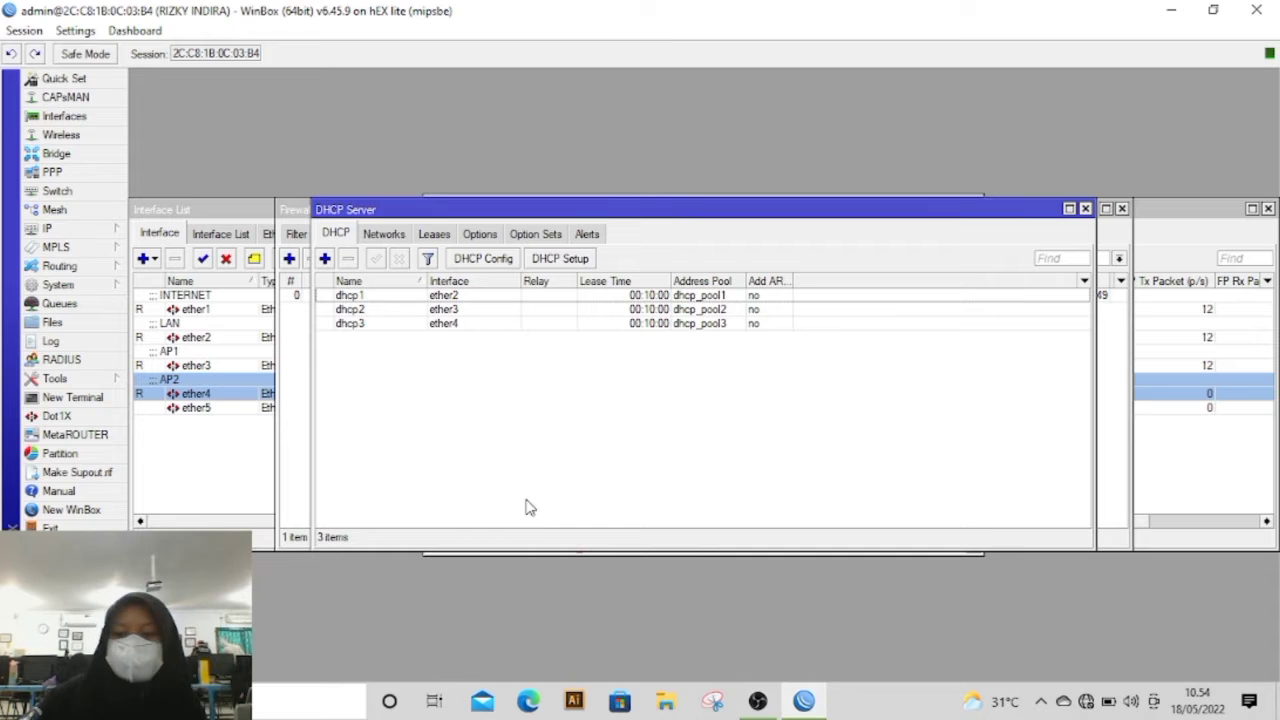
Step: Open the adapter options from the Ethernet page of the Windows network settings
click(303, 707)
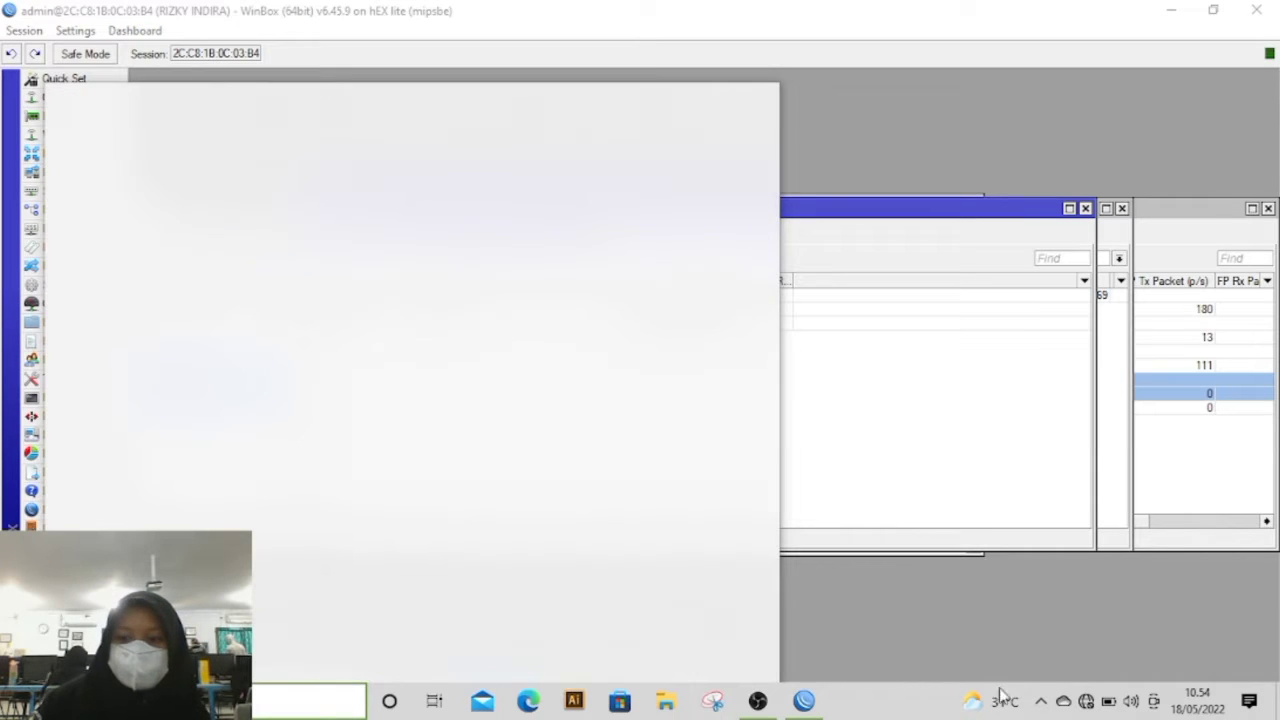
click(1085, 698)
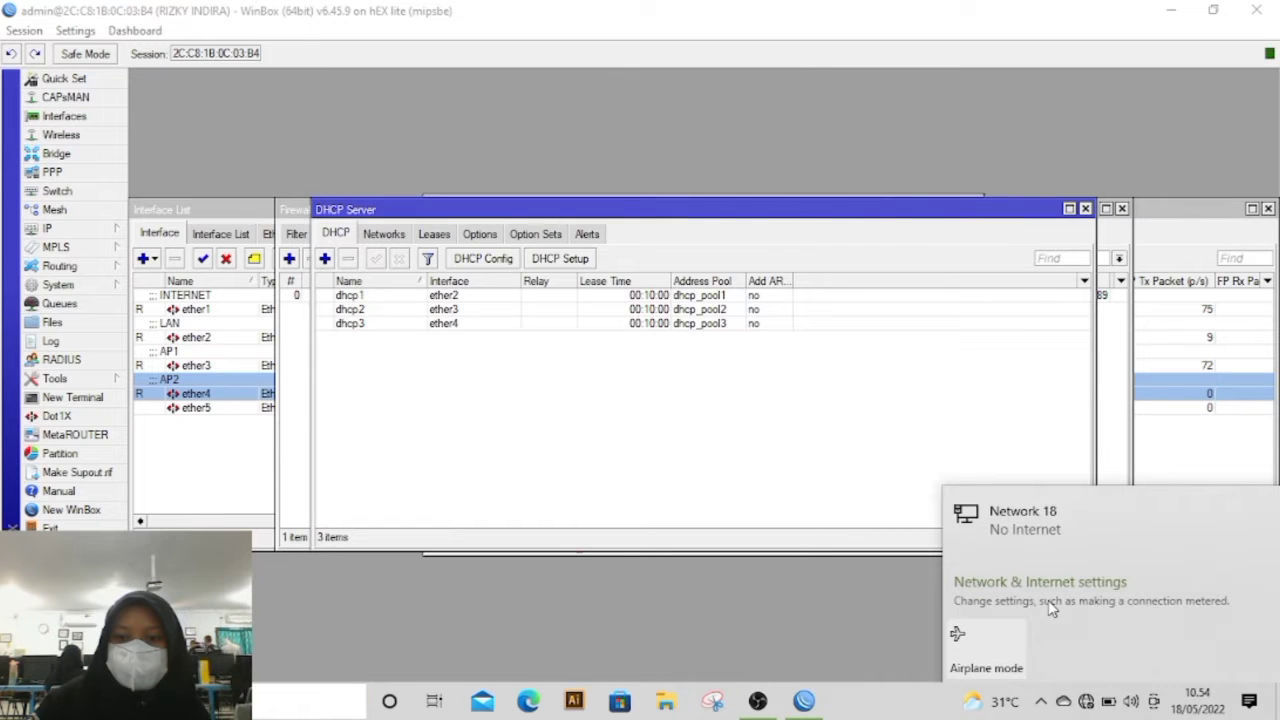
click(1058, 582)
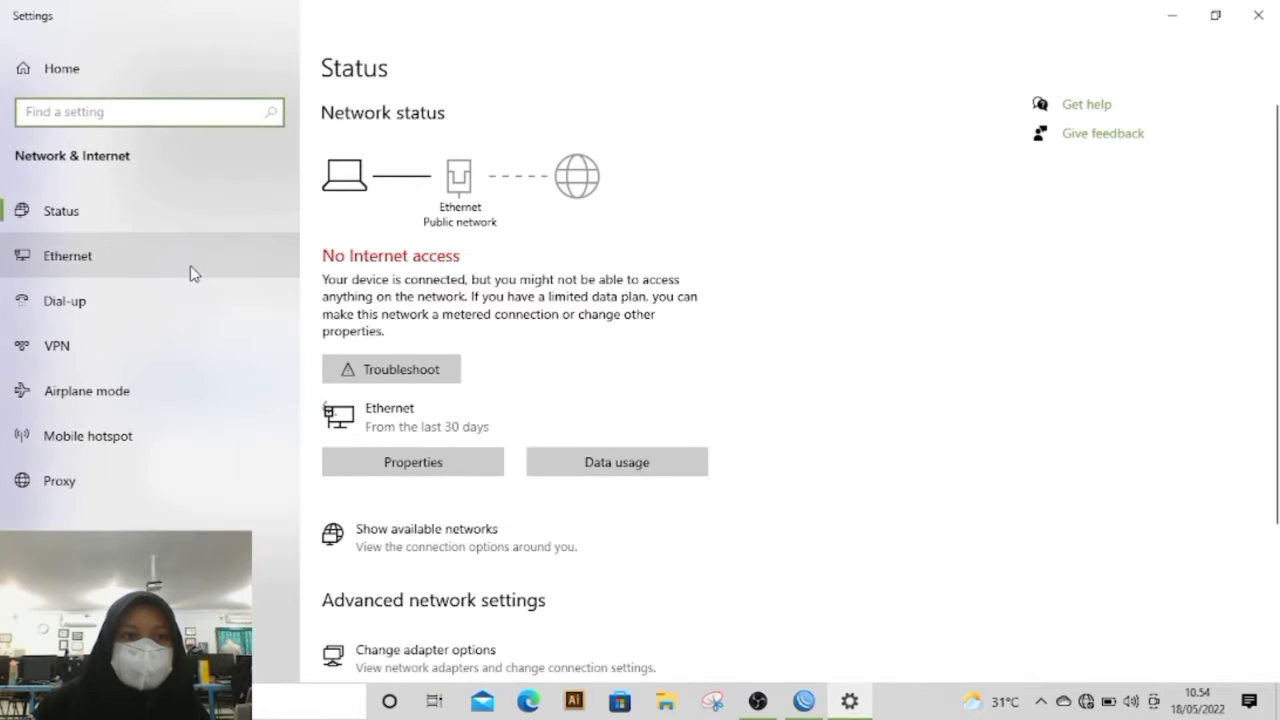
click(190, 262)
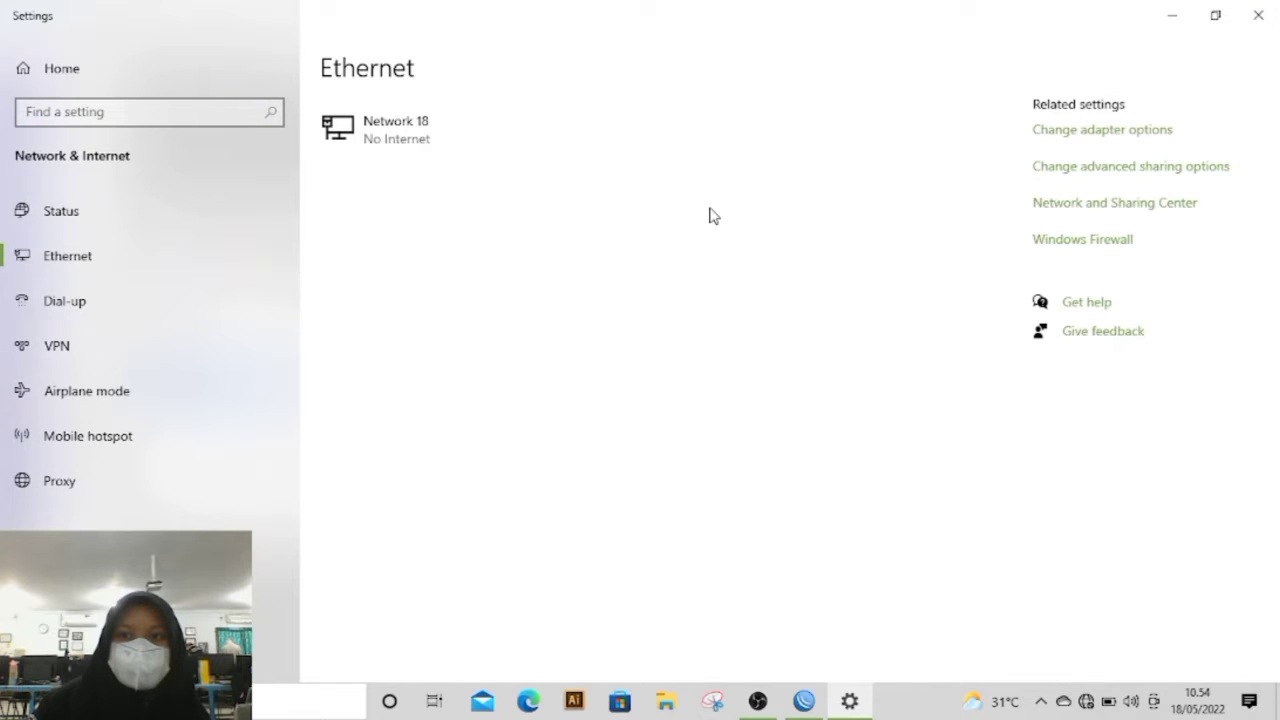
click(1050, 138)
Step: Disable and re-enable the Ethernet adapter in the Windows network connections
click(312, 140)
right_click(314, 133)
click(384, 150)
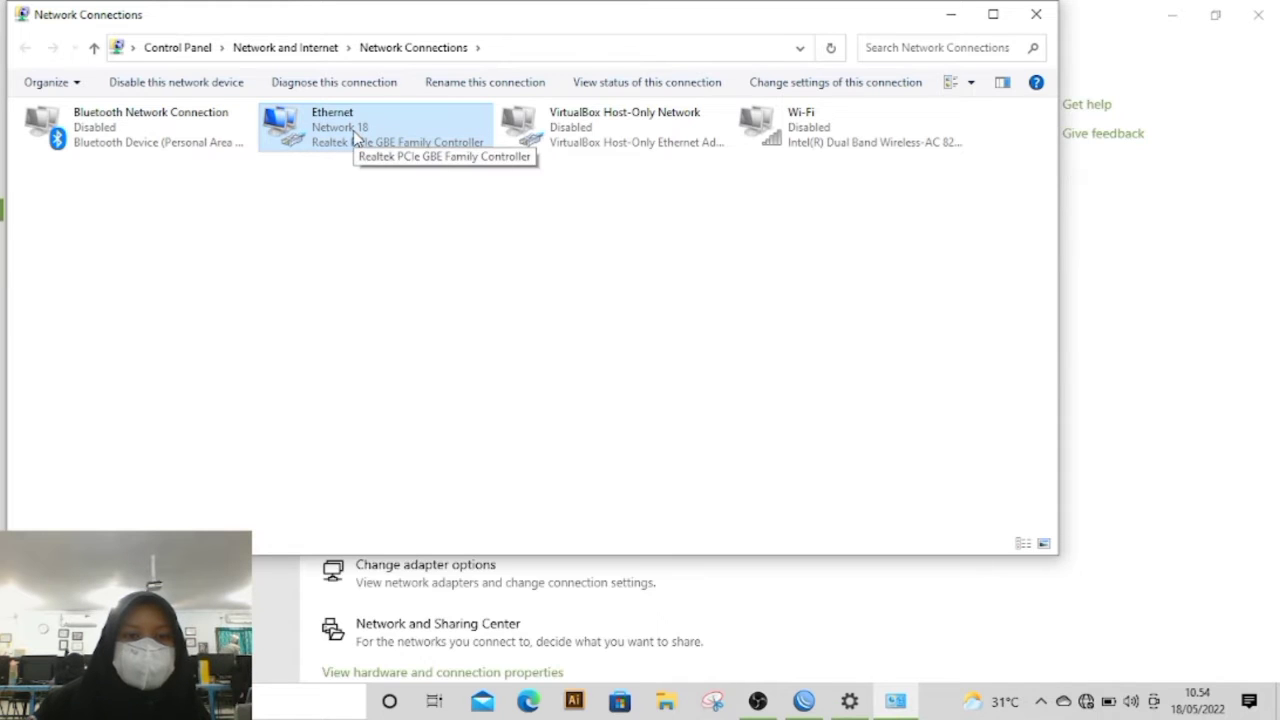
right_click(353, 132)
click(380, 146)
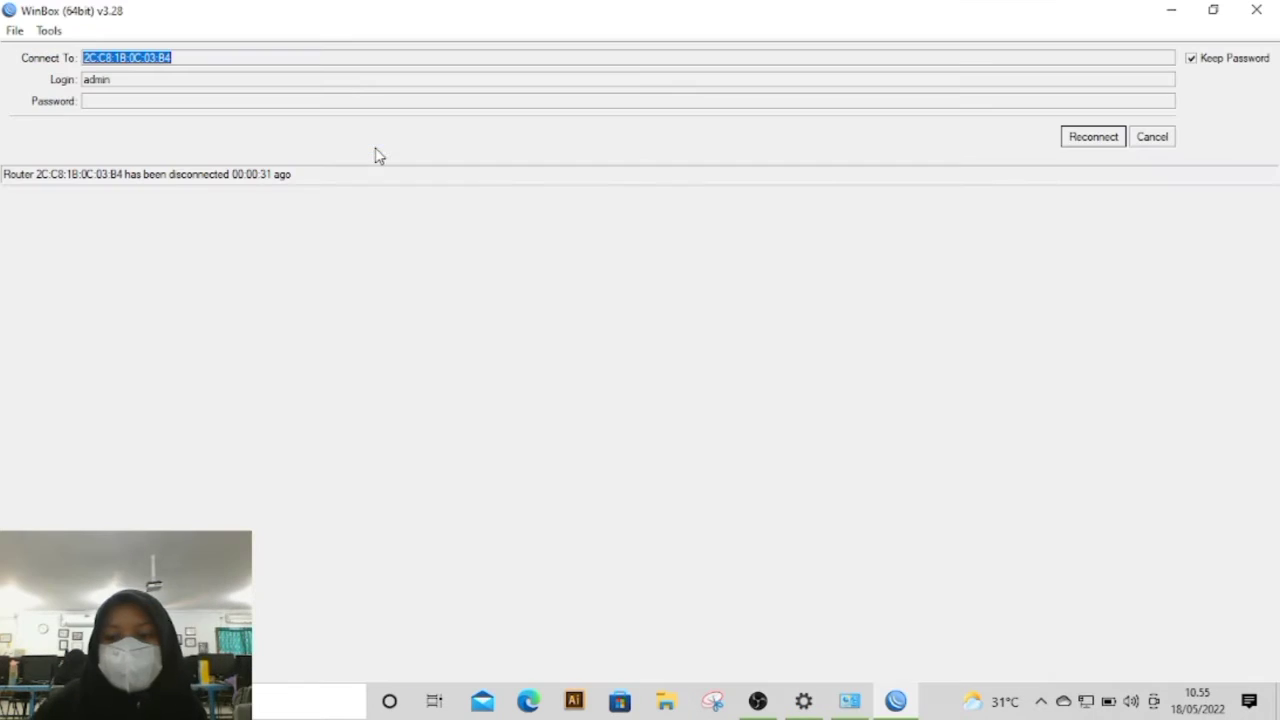
Step: Search Windows for cmd and open the Command Prompt
click(292, 704)
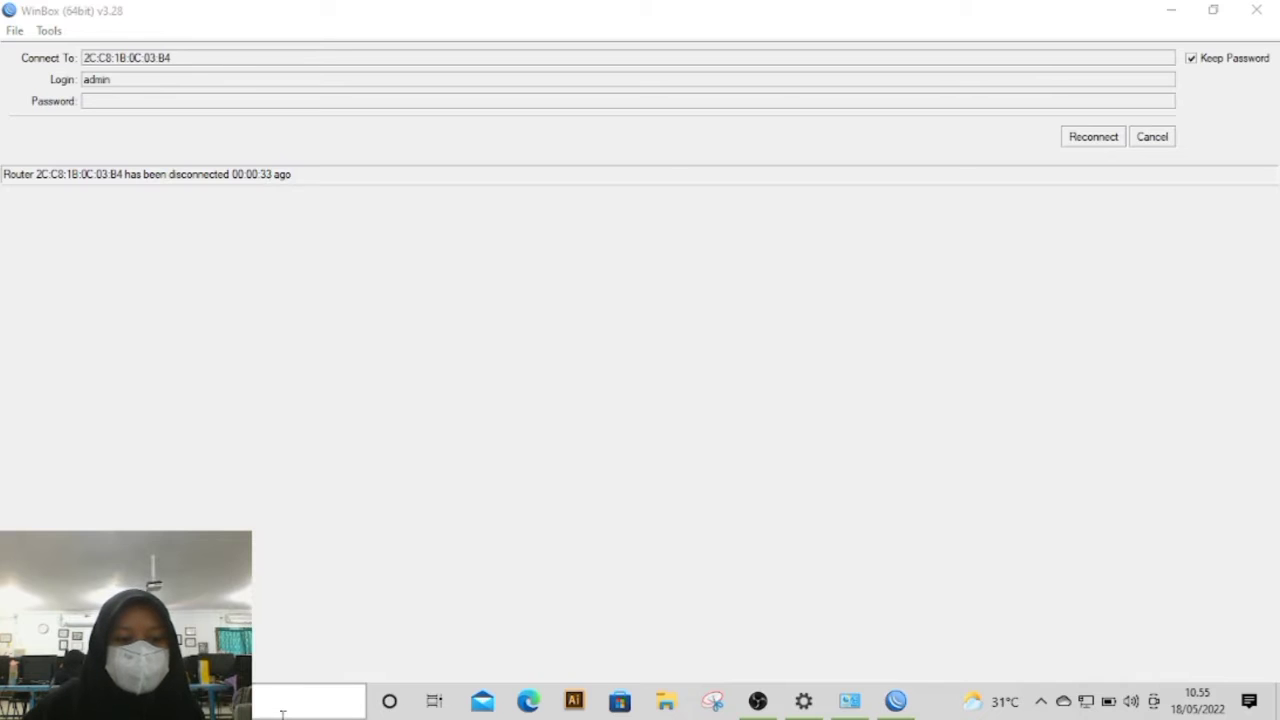
text(cmd)
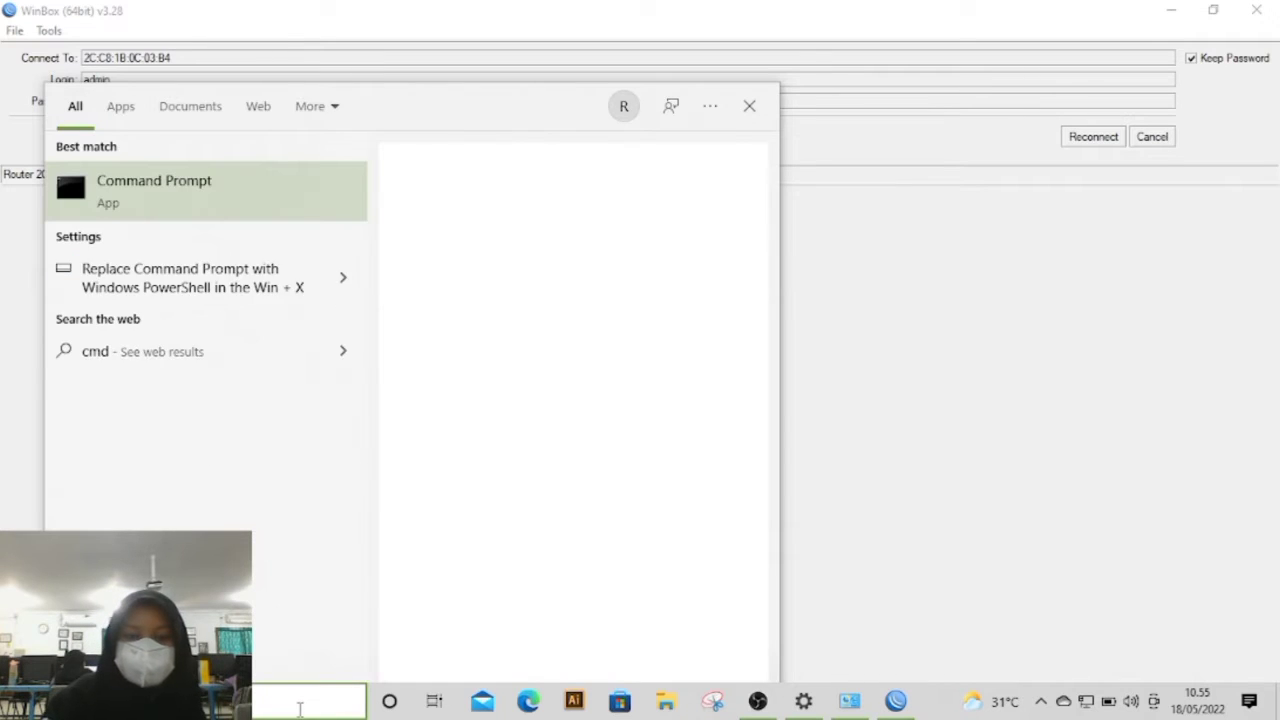
key(Return)
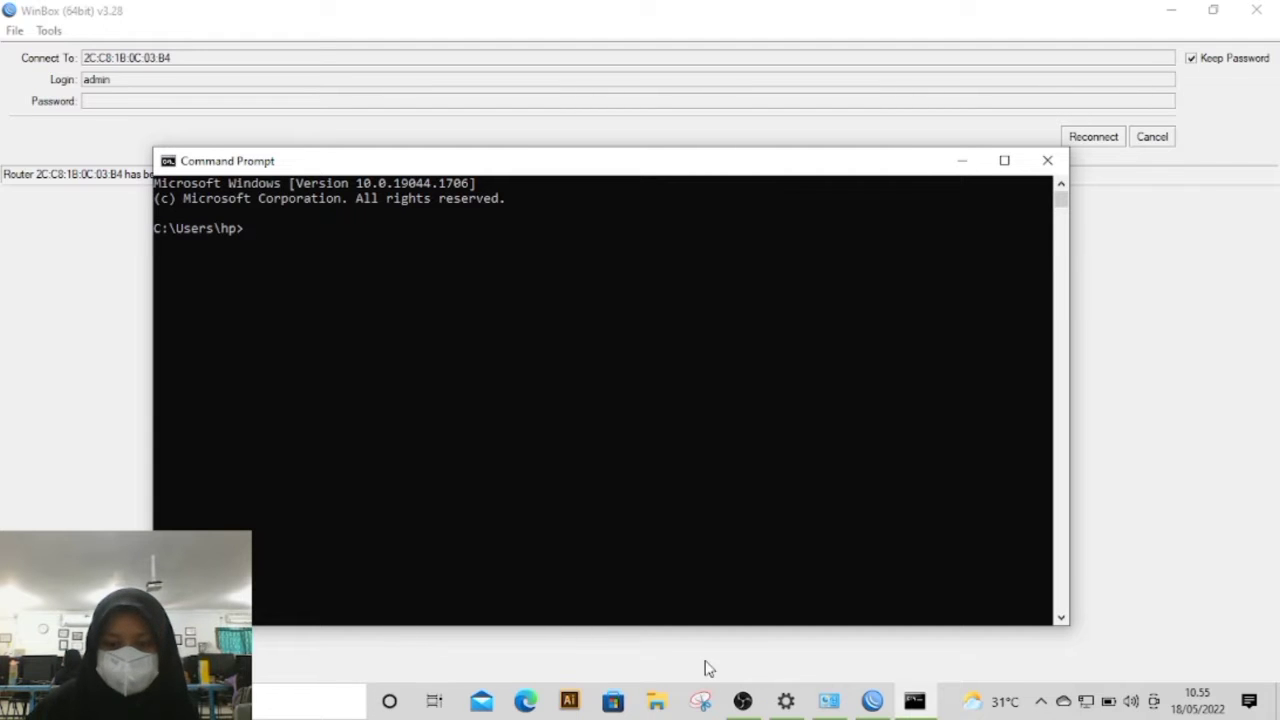
click(745, 703)
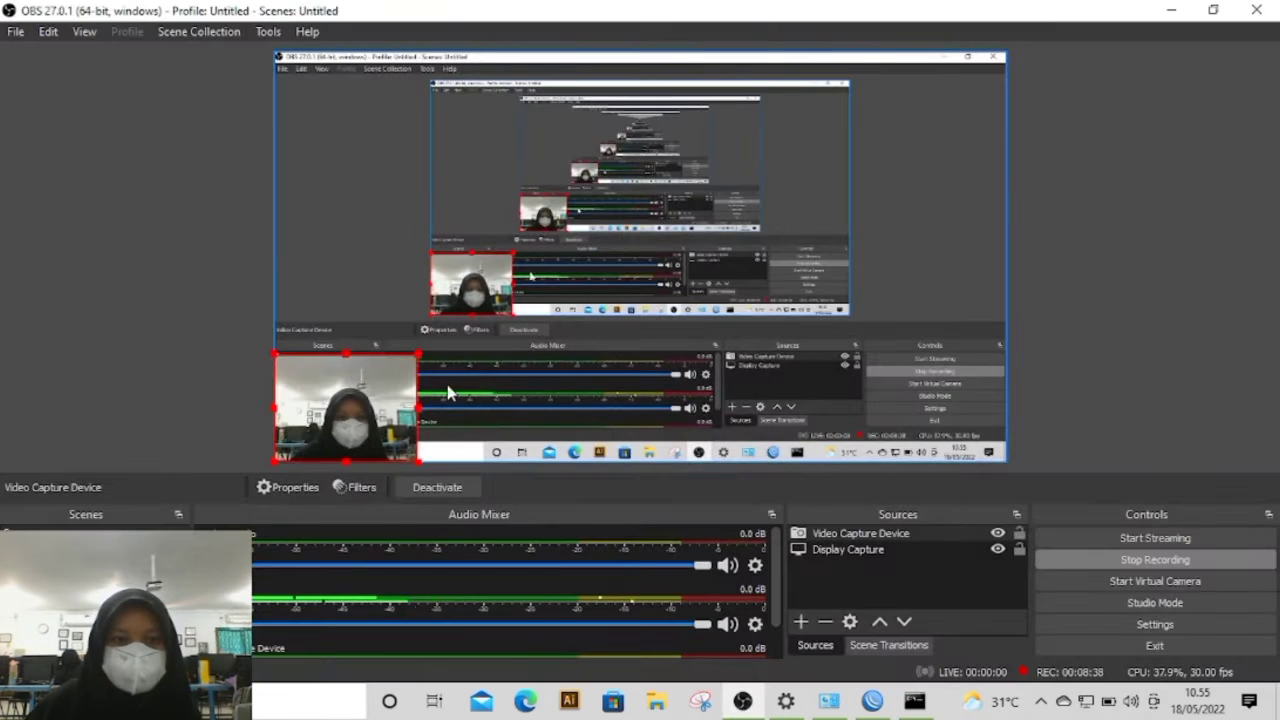
drag(462, 320, 717, 128)
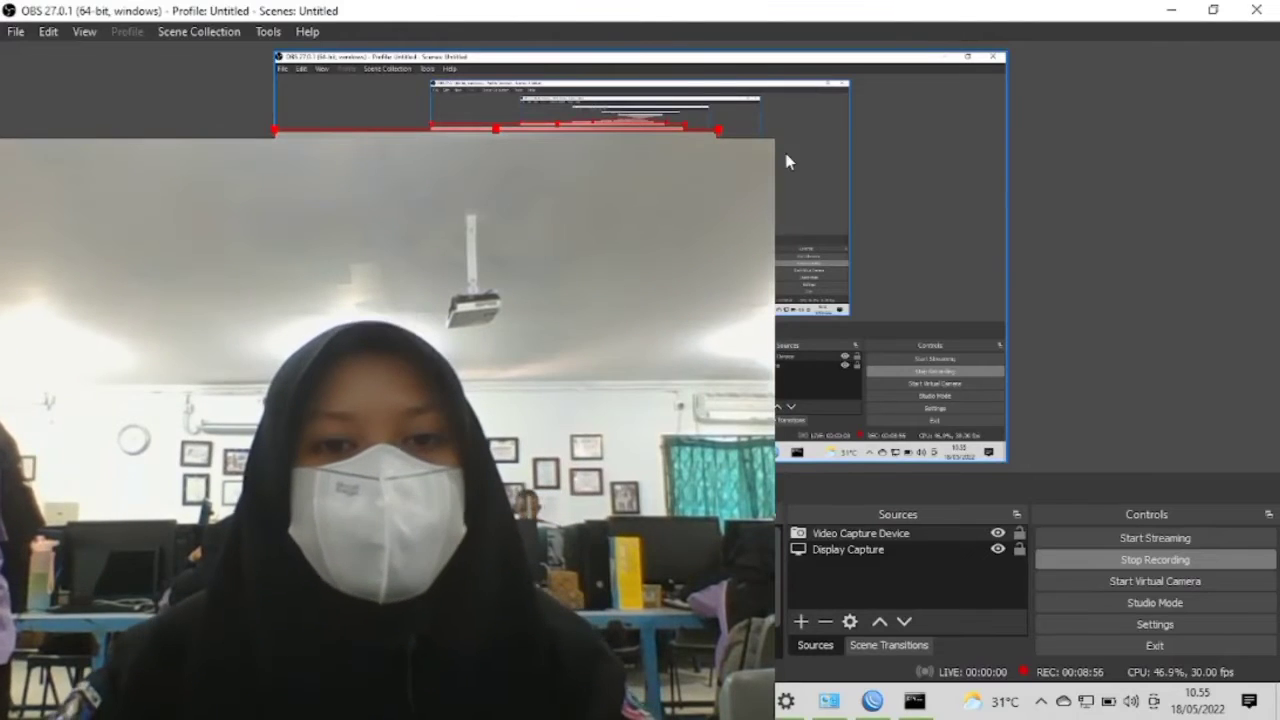
Step: Shrink the webcam source in the OBS preview, and run ipconfig and ping 8.8.8.8 in the Command Prompt
drag(718, 129, 459, 375)
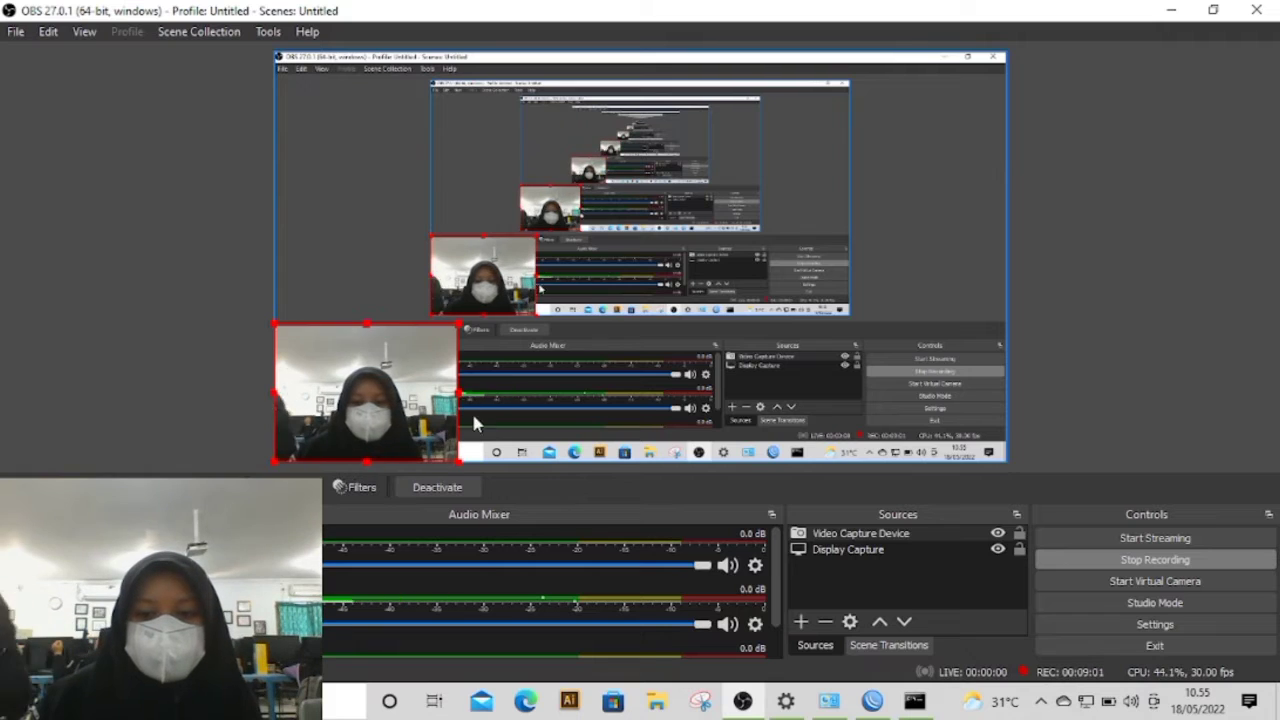
click(914, 700)
text(ipconfig)
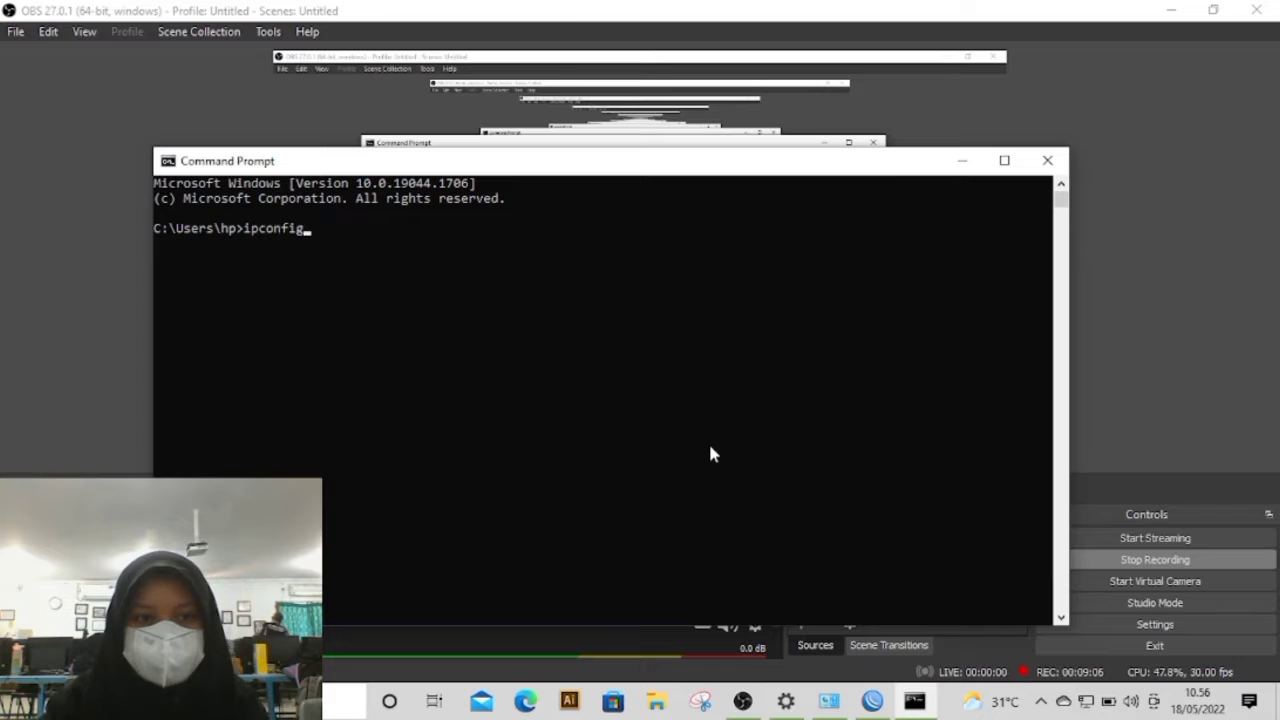
key(Return)
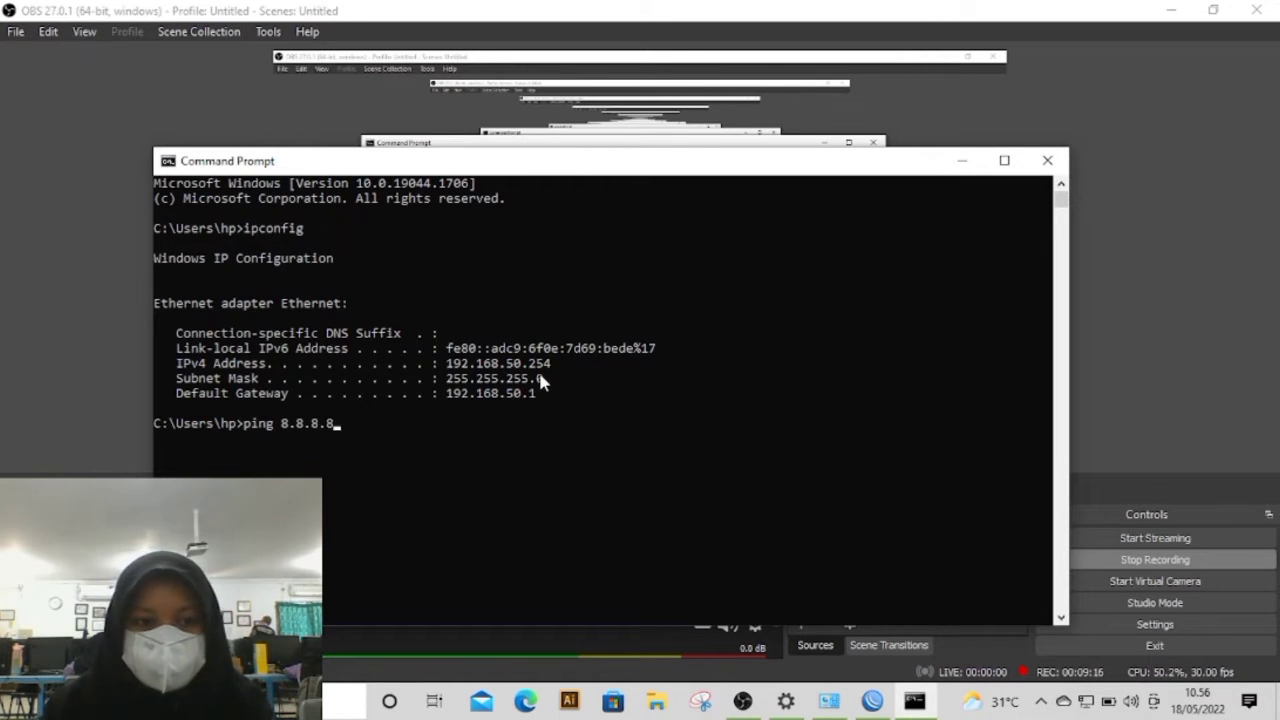
key(Return)
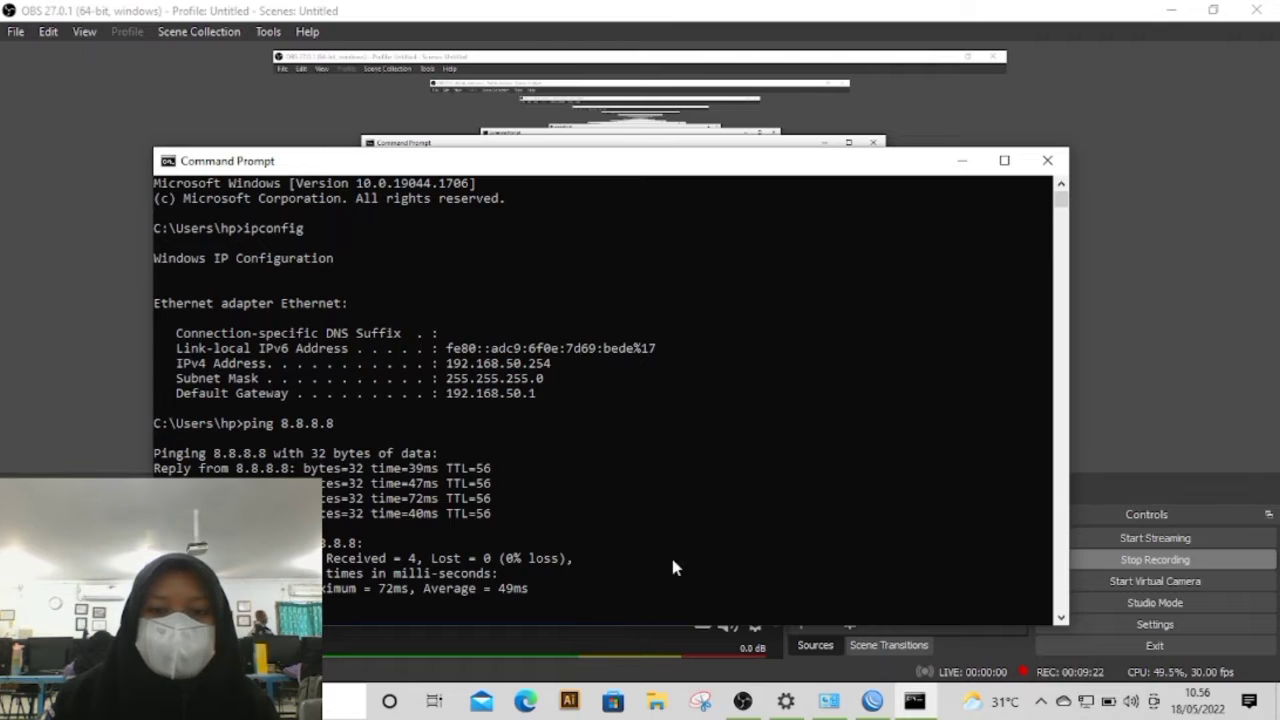
Step: Enlarge the webcam source in OBS, and rerun ipconfig and ping 8.8.8.8 in the Command Prompt
click(742, 700)
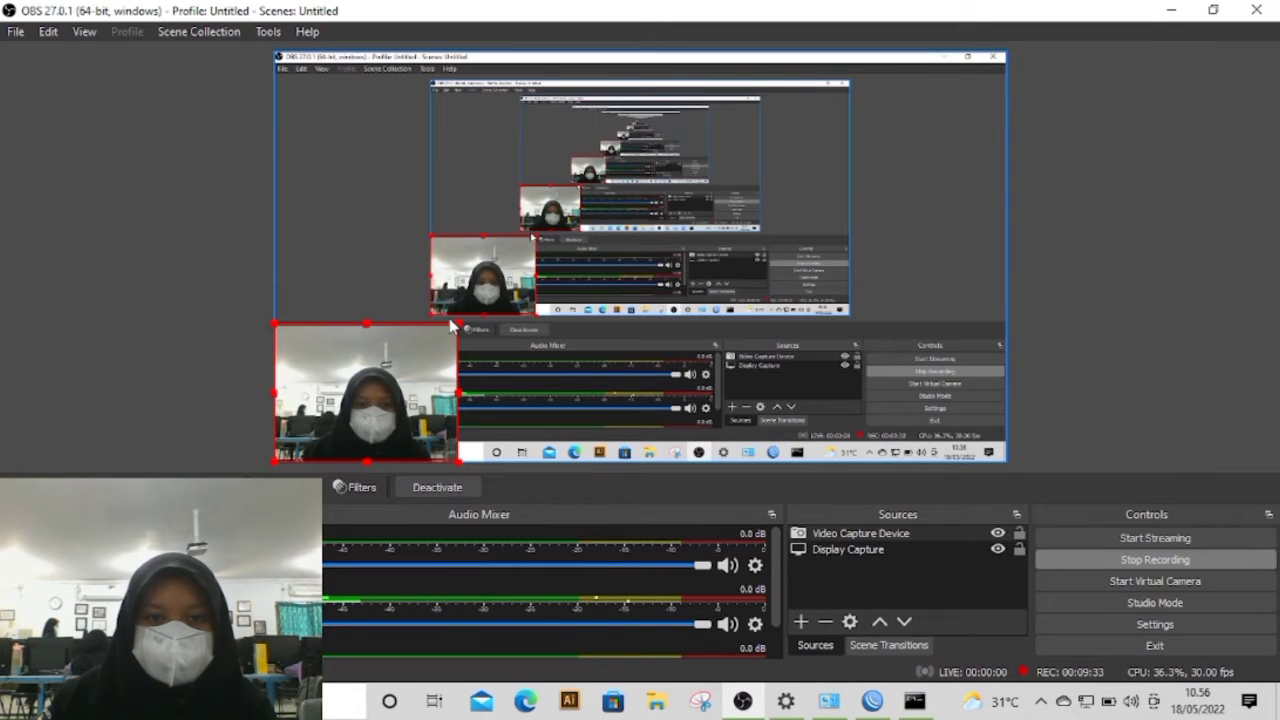
drag(458, 325, 592, 260)
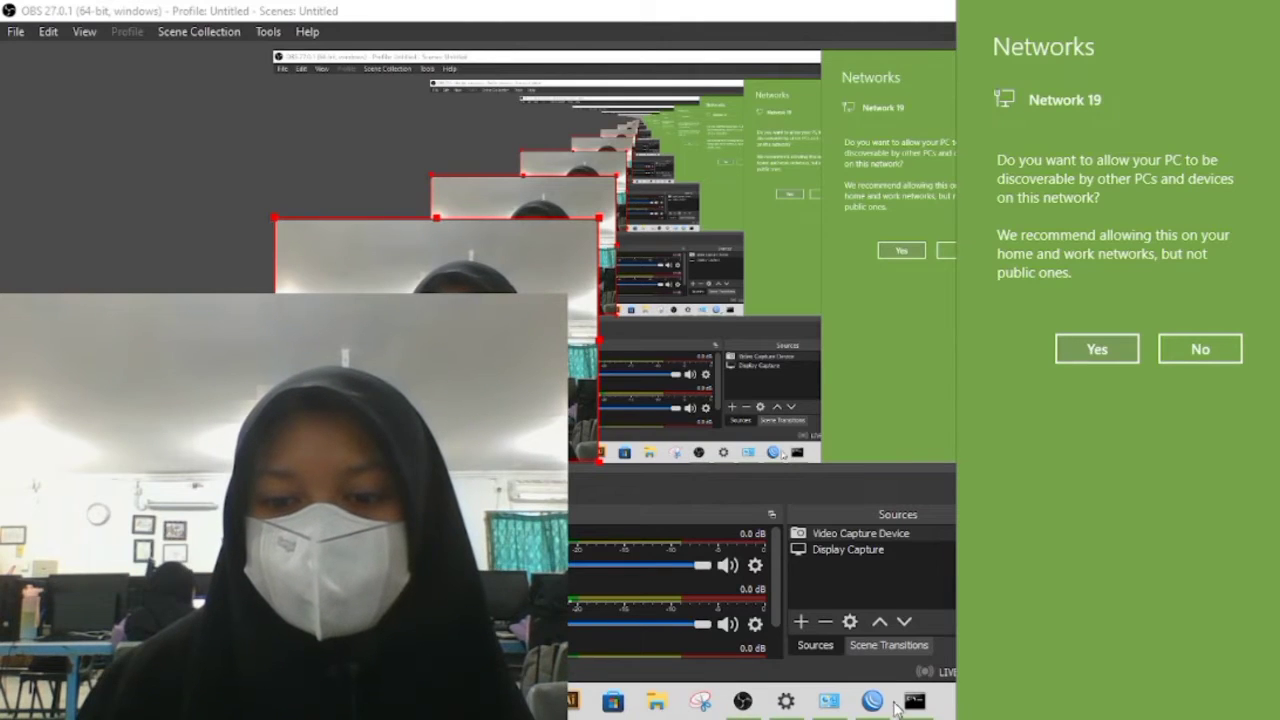
click(911, 710)
click(912, 703)
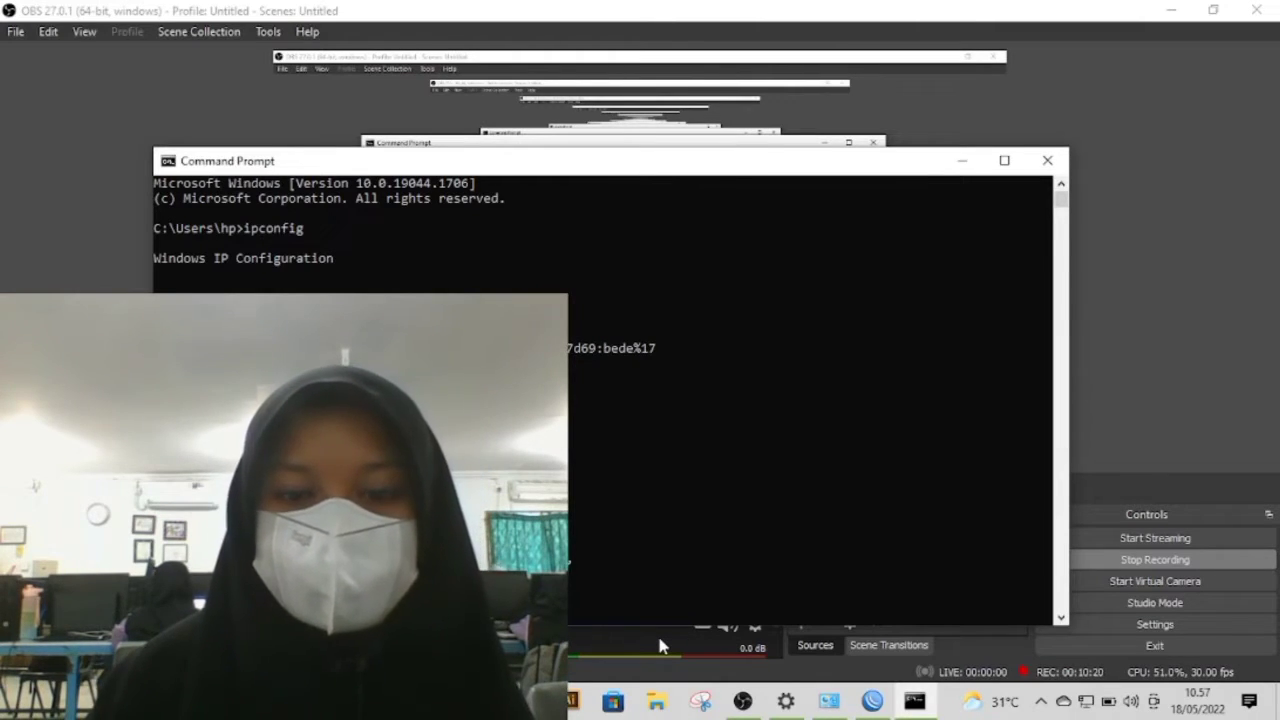
click(745, 698)
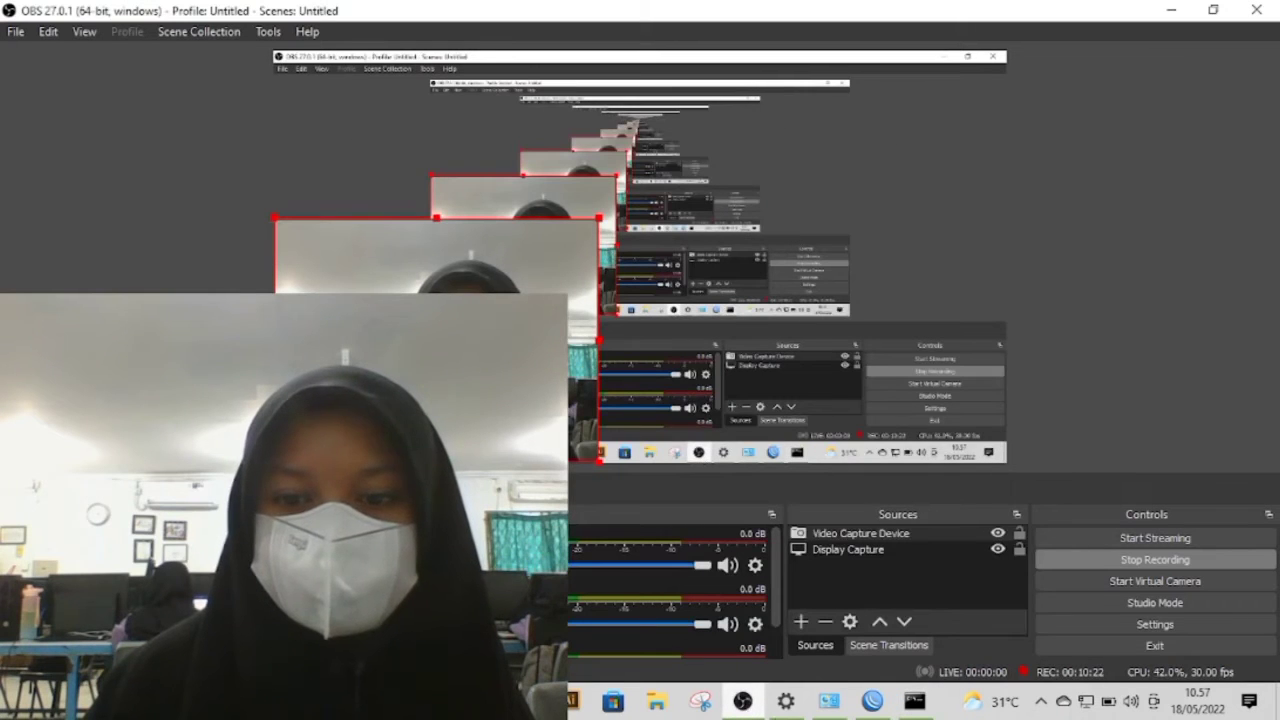
click(915, 700)
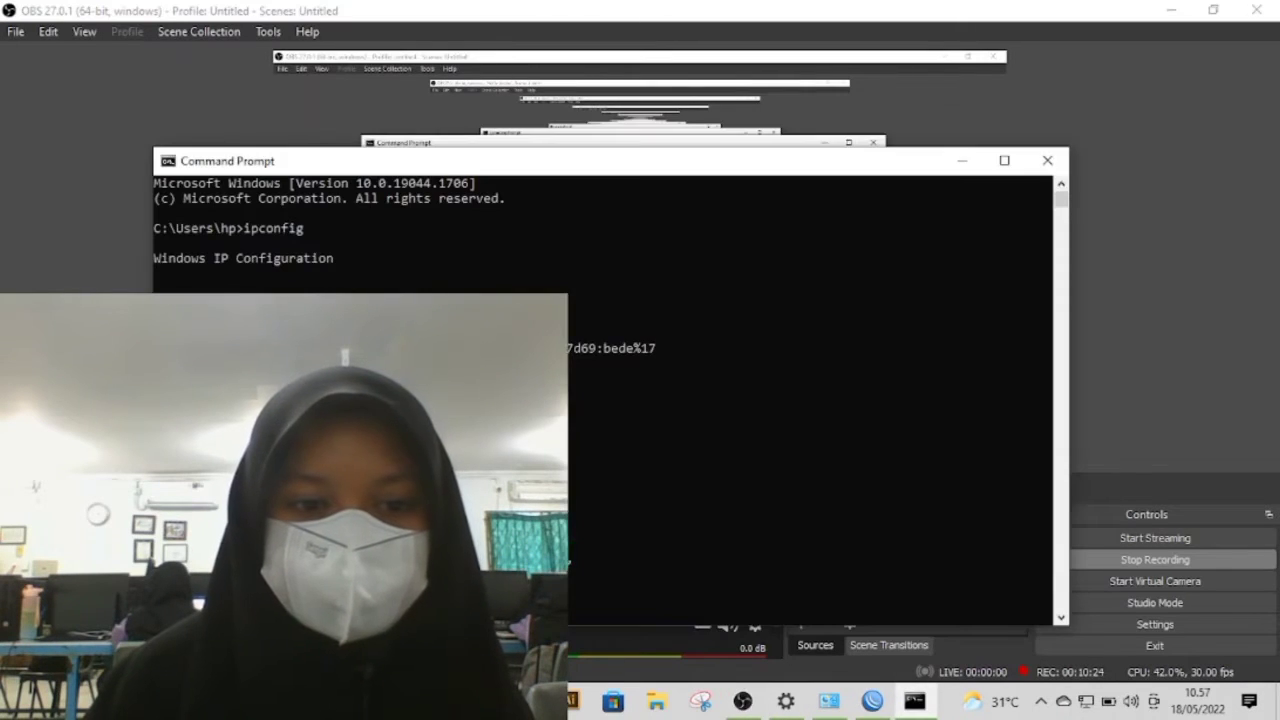
text(ping 8.8.8.8)
key(Return)
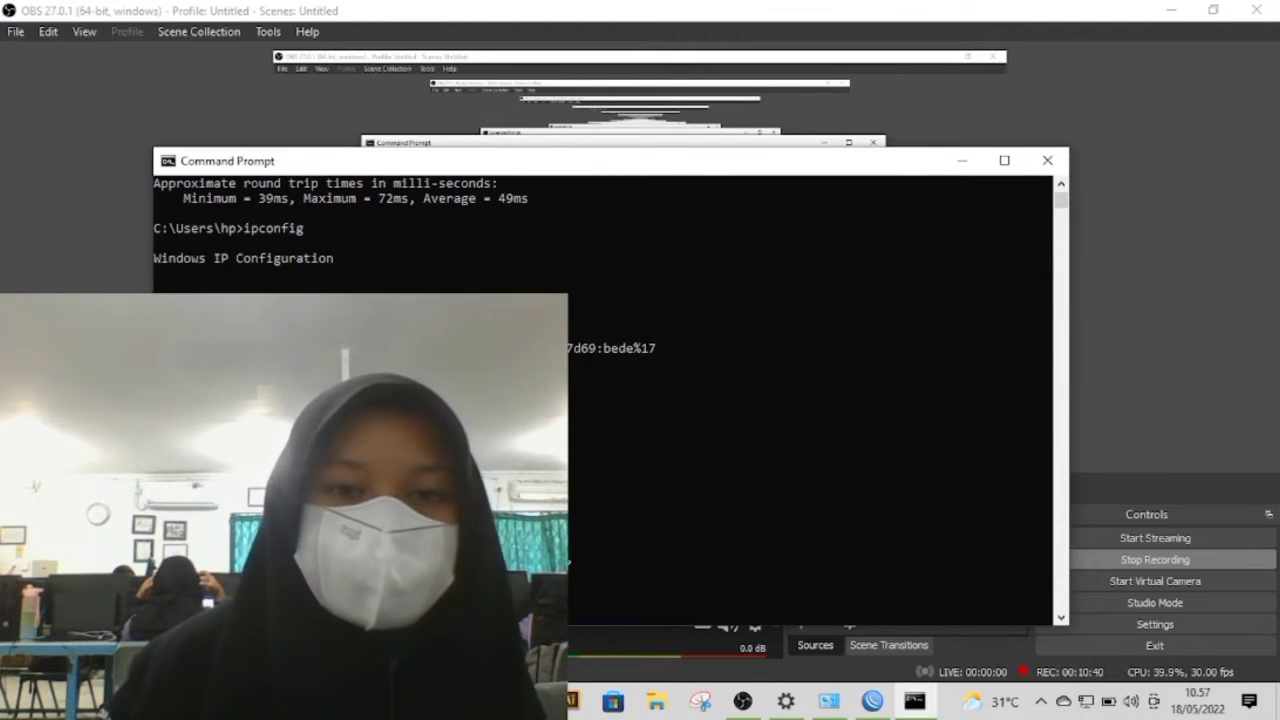
Step: Return to the Command Prompt from OBS and check the connection once more with ipconfig and a ping to 8.8.8.8
click(742, 700)
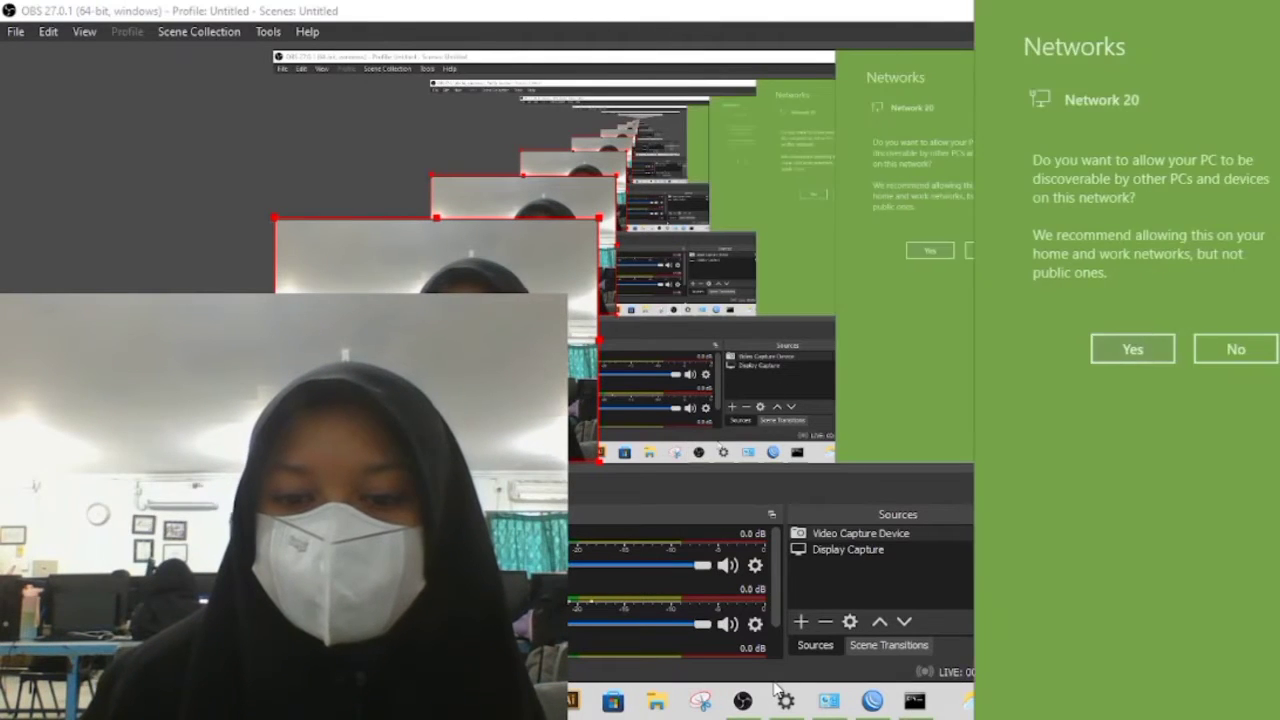
click(914, 701)
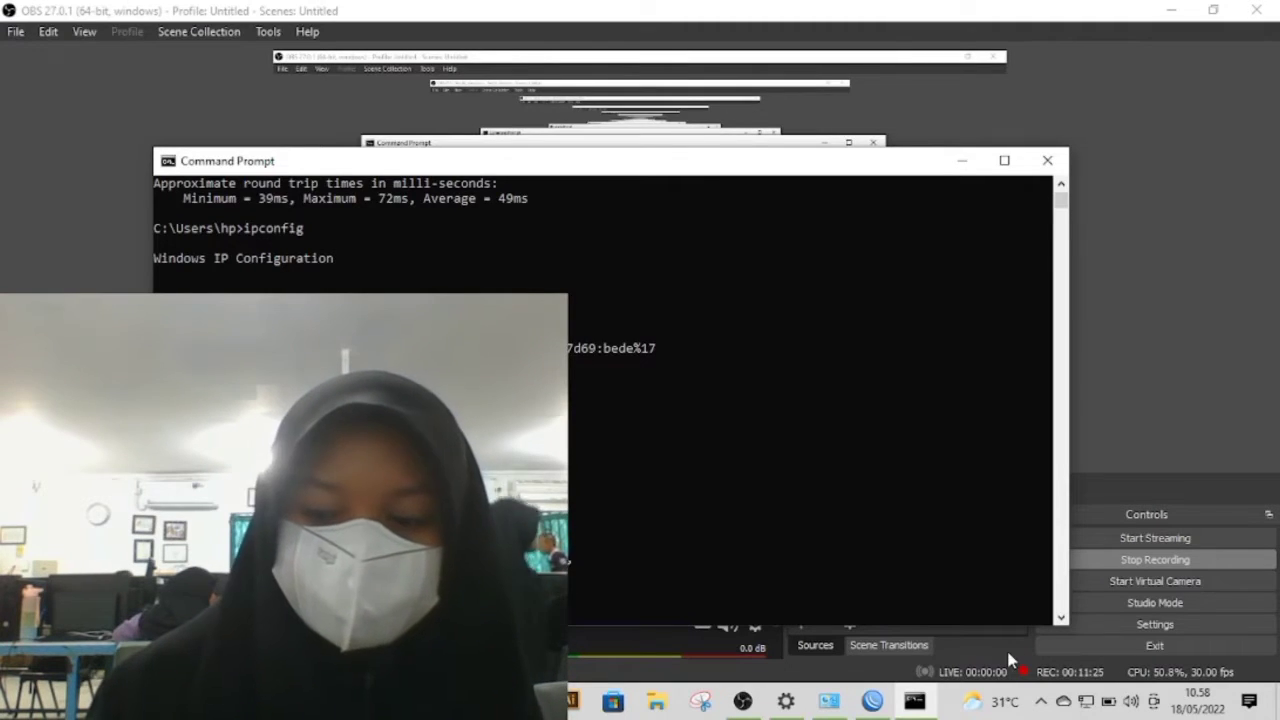
click(742, 700)
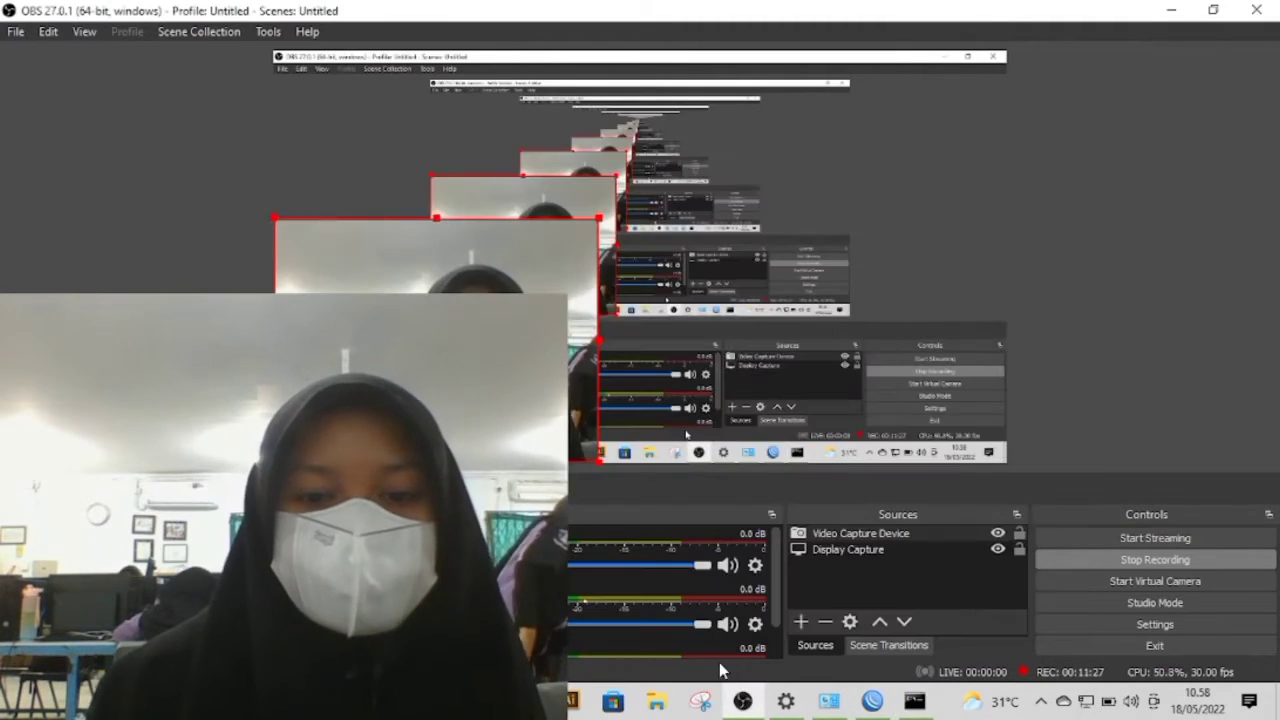
click(916, 703)
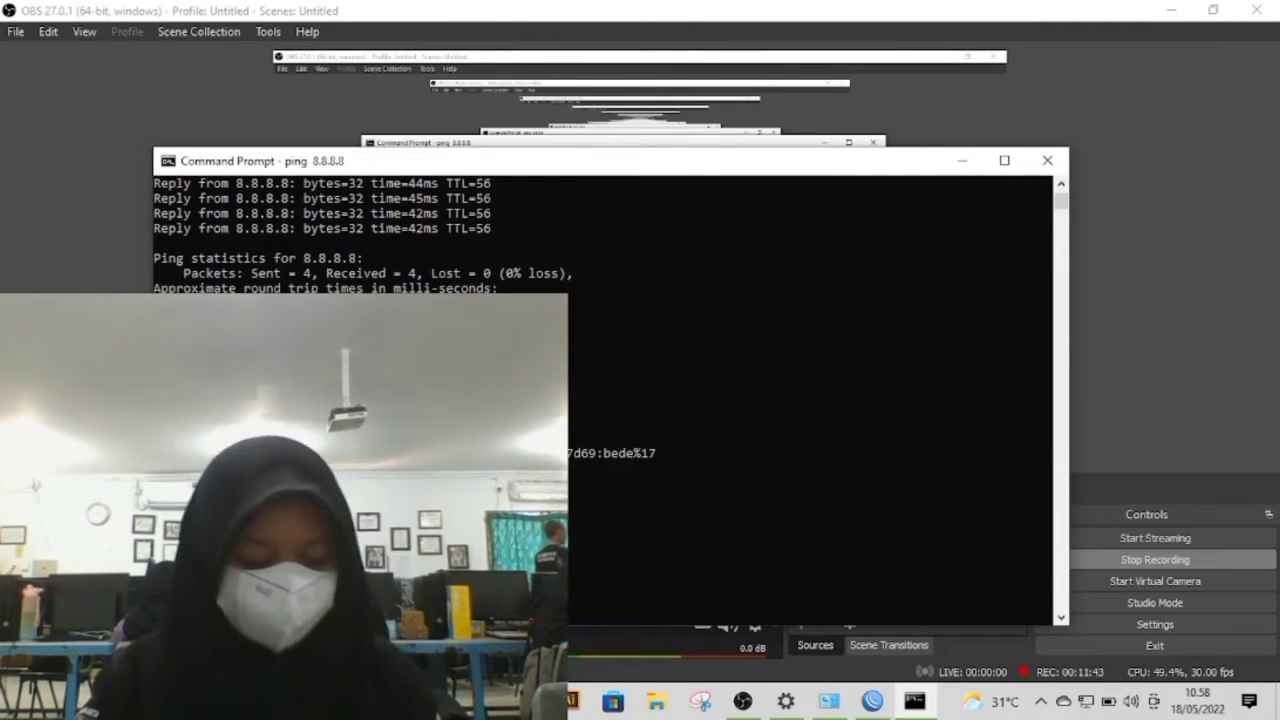
text(ipconfig)
key(Return)
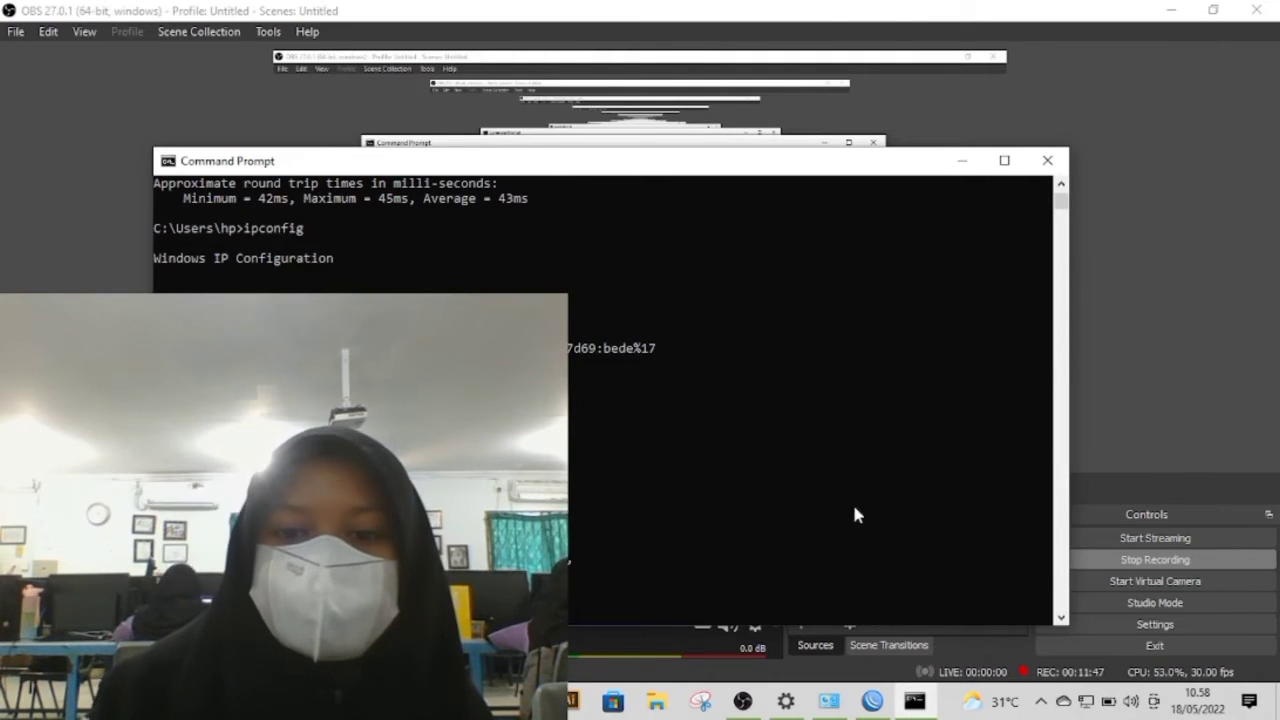
Step: Switch to OBS and enlarge the webcam source in the preview
click(742, 700)
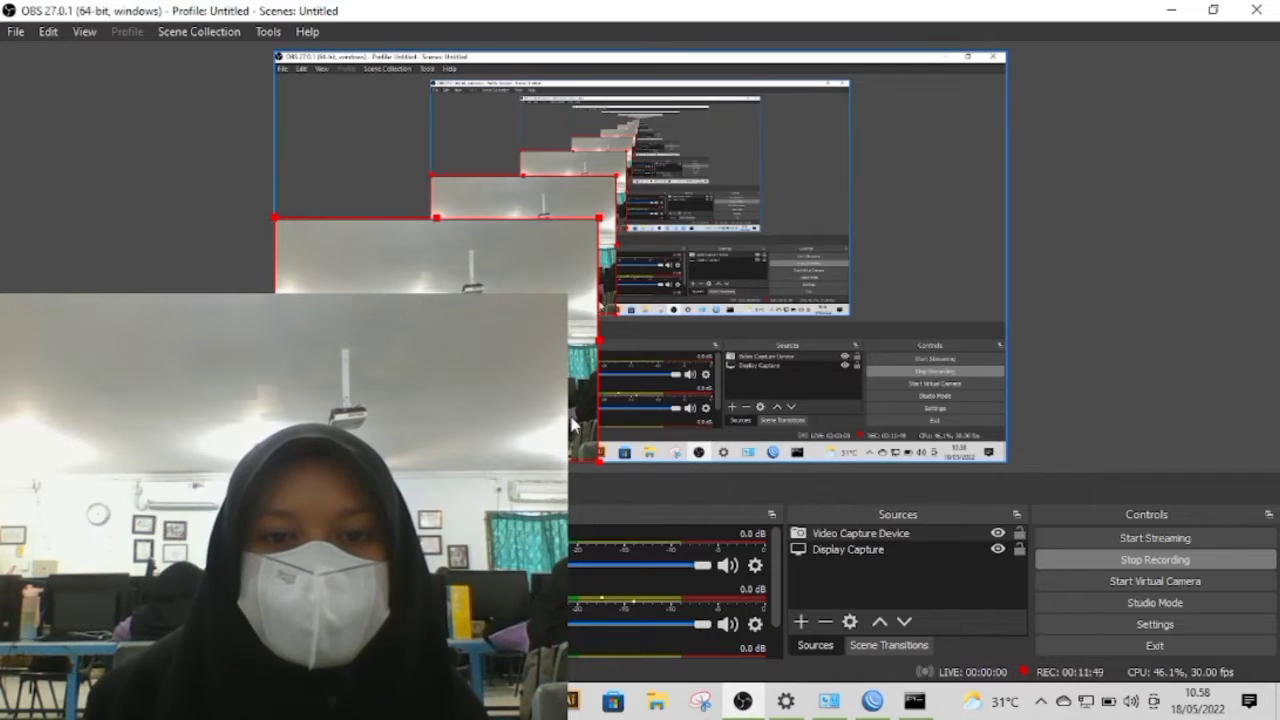
drag(597, 218, 741, 114)
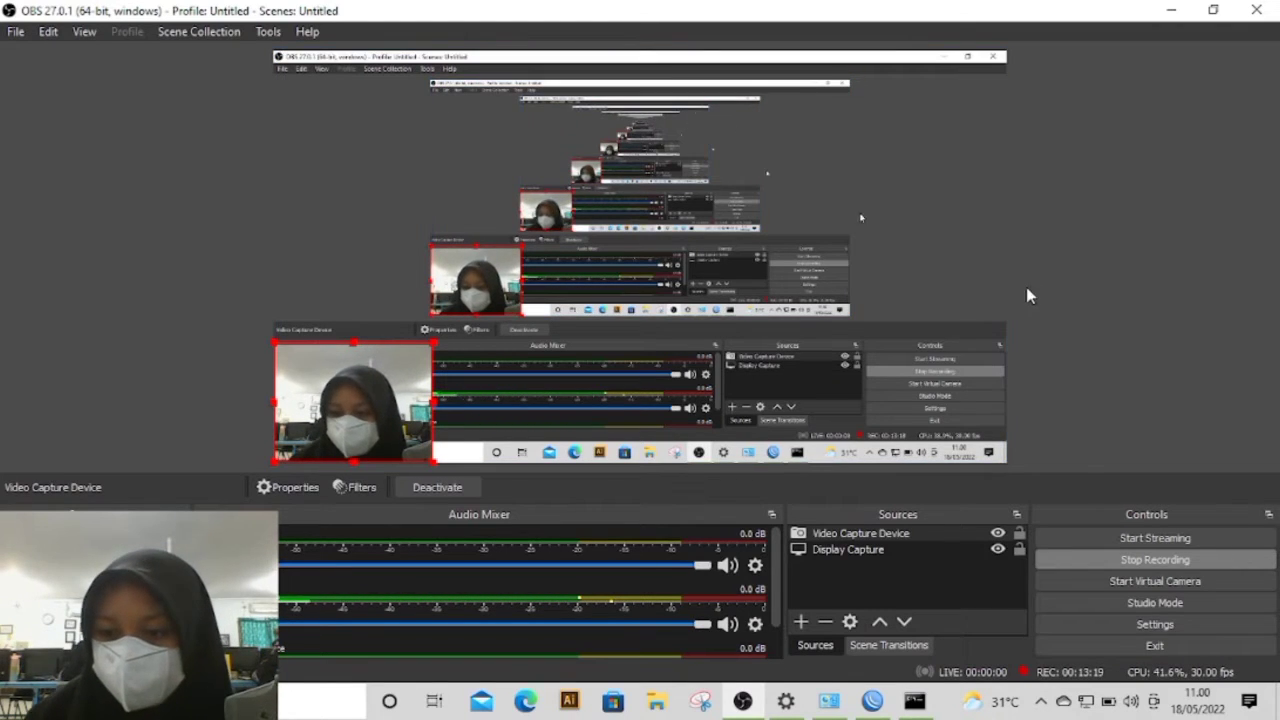
Step: Minimize OBS and WinBox, and close the Command Prompt and the Windows network settings windows
click(1173, 11)
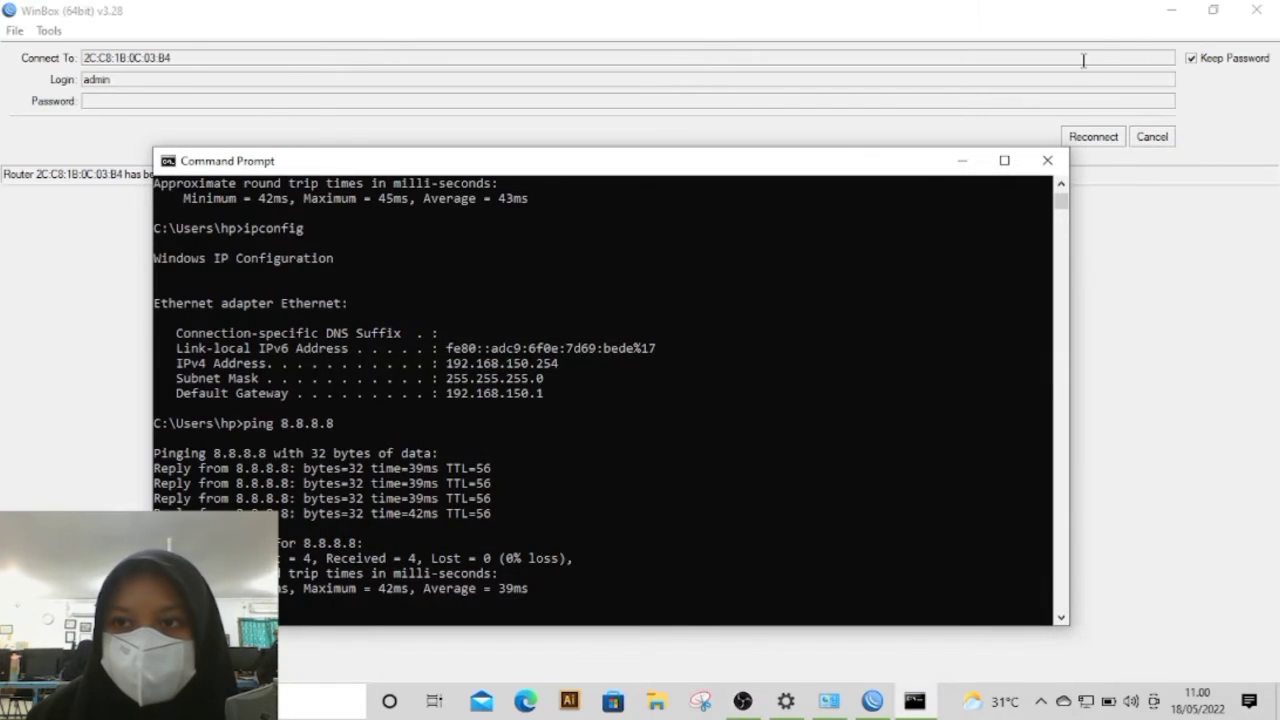
click(1052, 163)
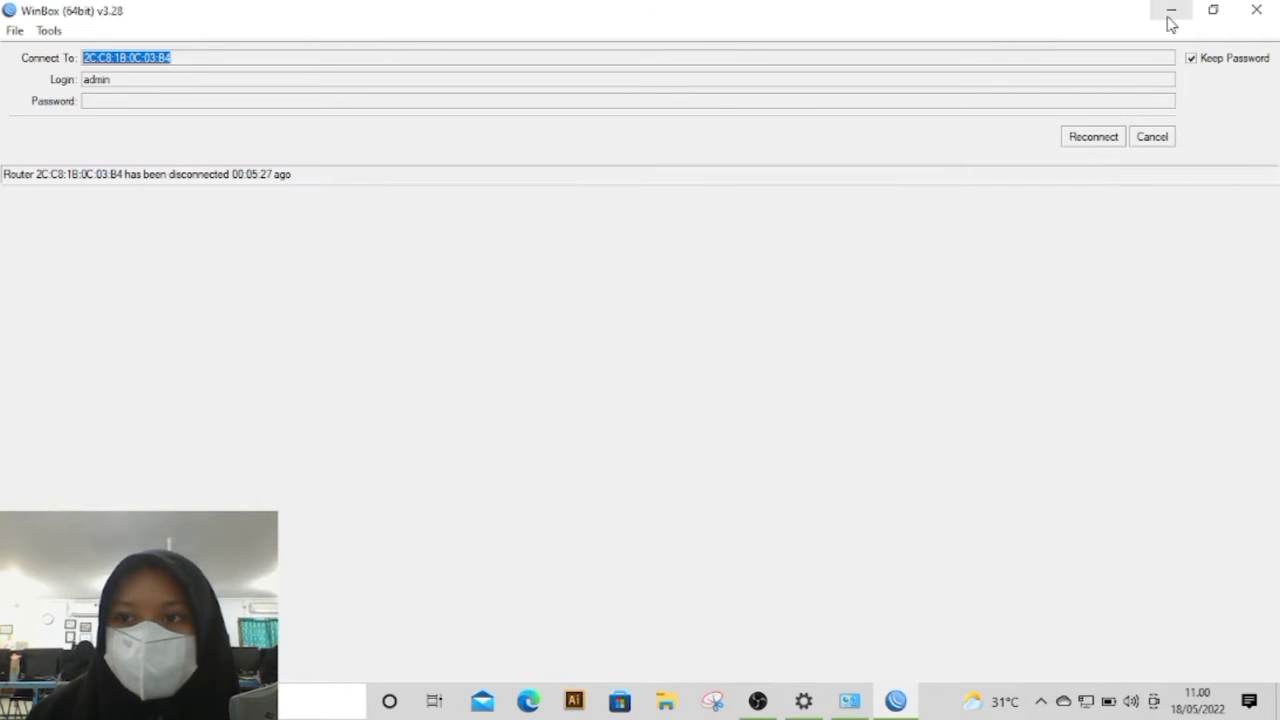
click(1169, 14)
click(1037, 16)
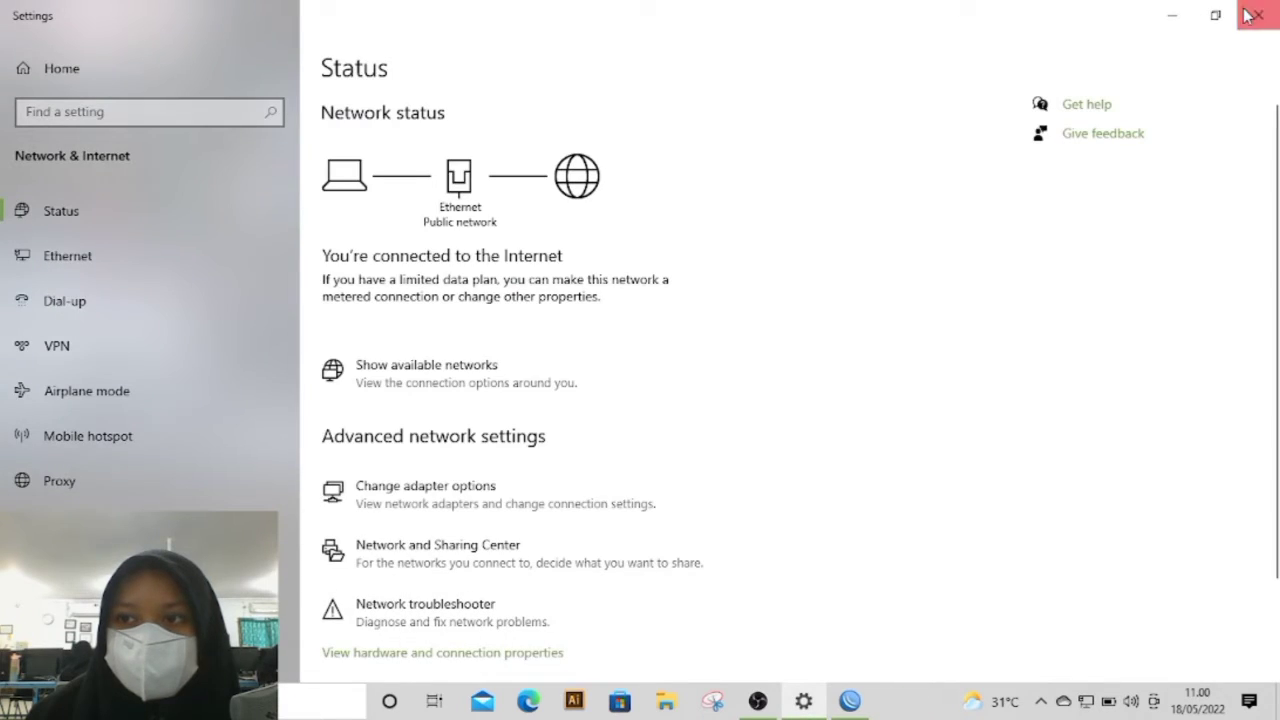
click(1256, 14)
Step: Launch Google Chrome from the desktop, and enlarge the webcam source in the OBS preview
click(590, 575)
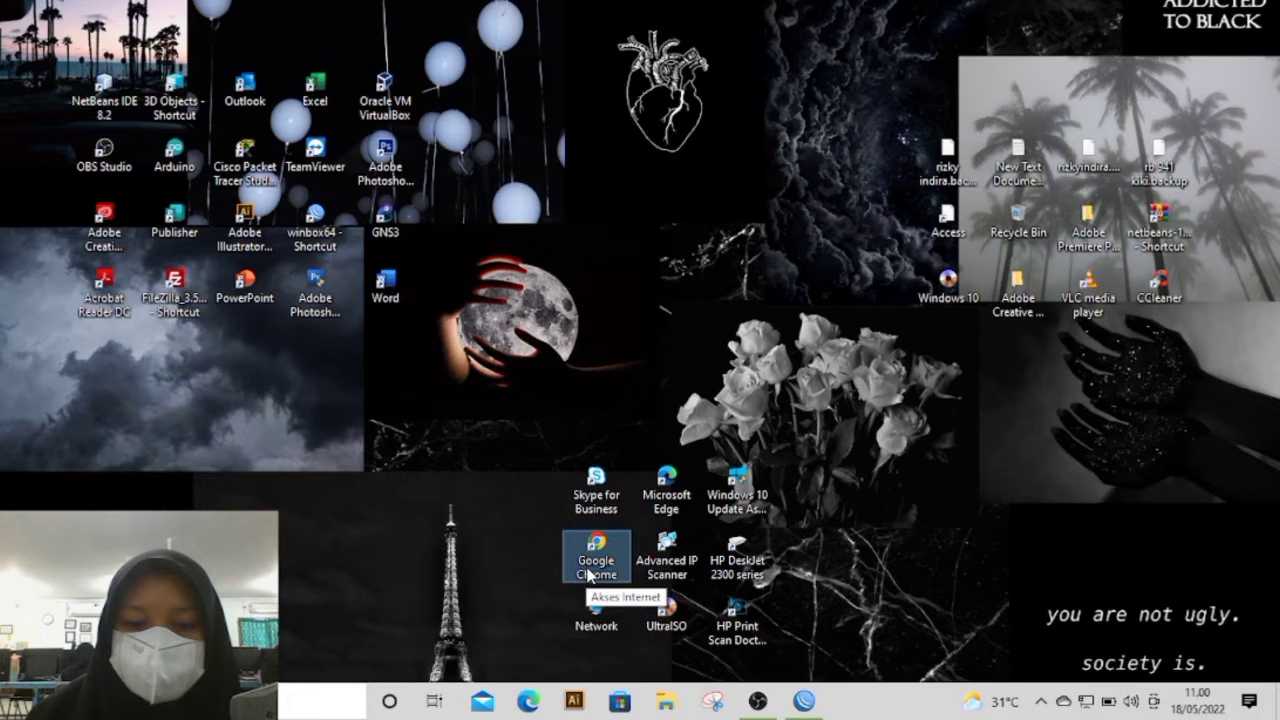
double_click(590, 575)
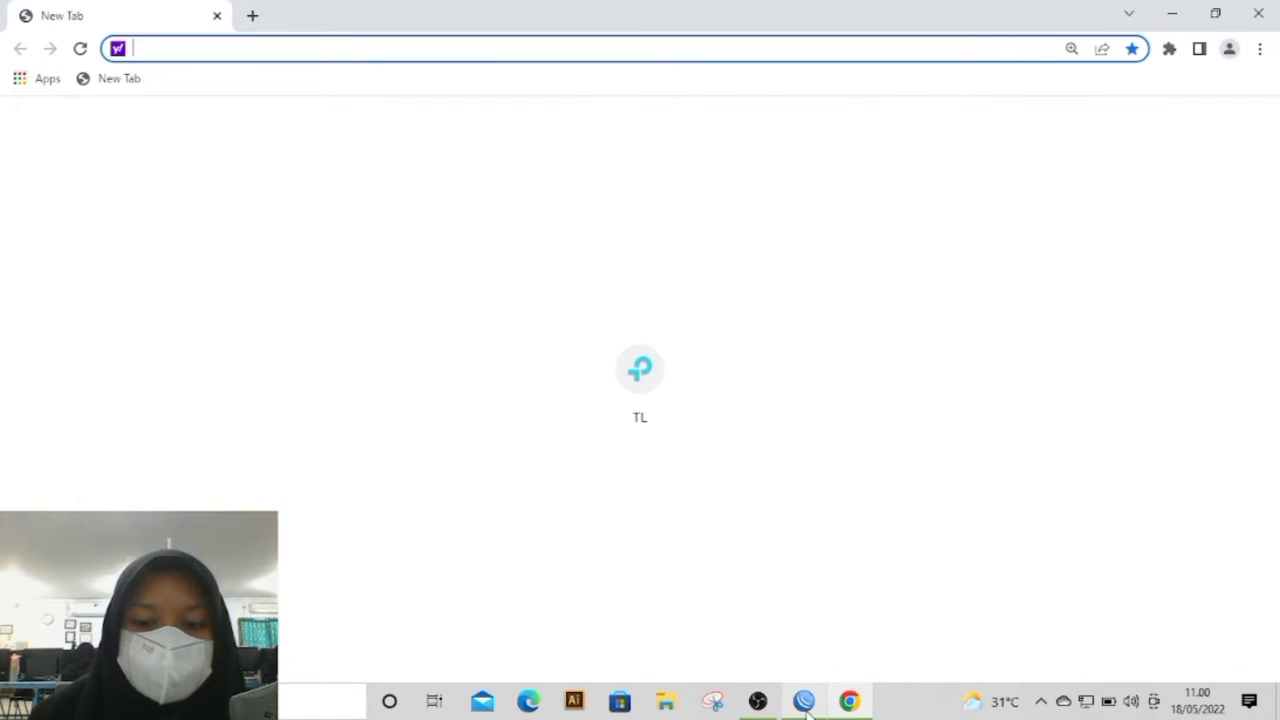
mouse_move(760, 706)
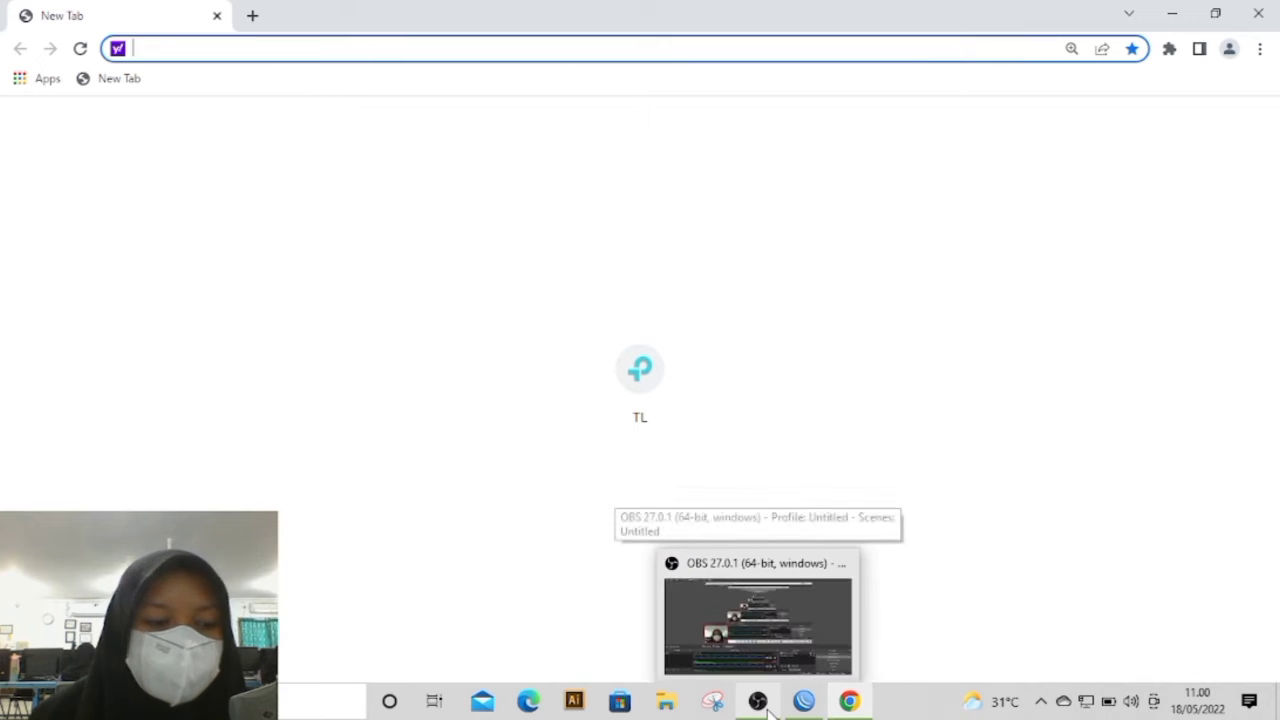
click(764, 704)
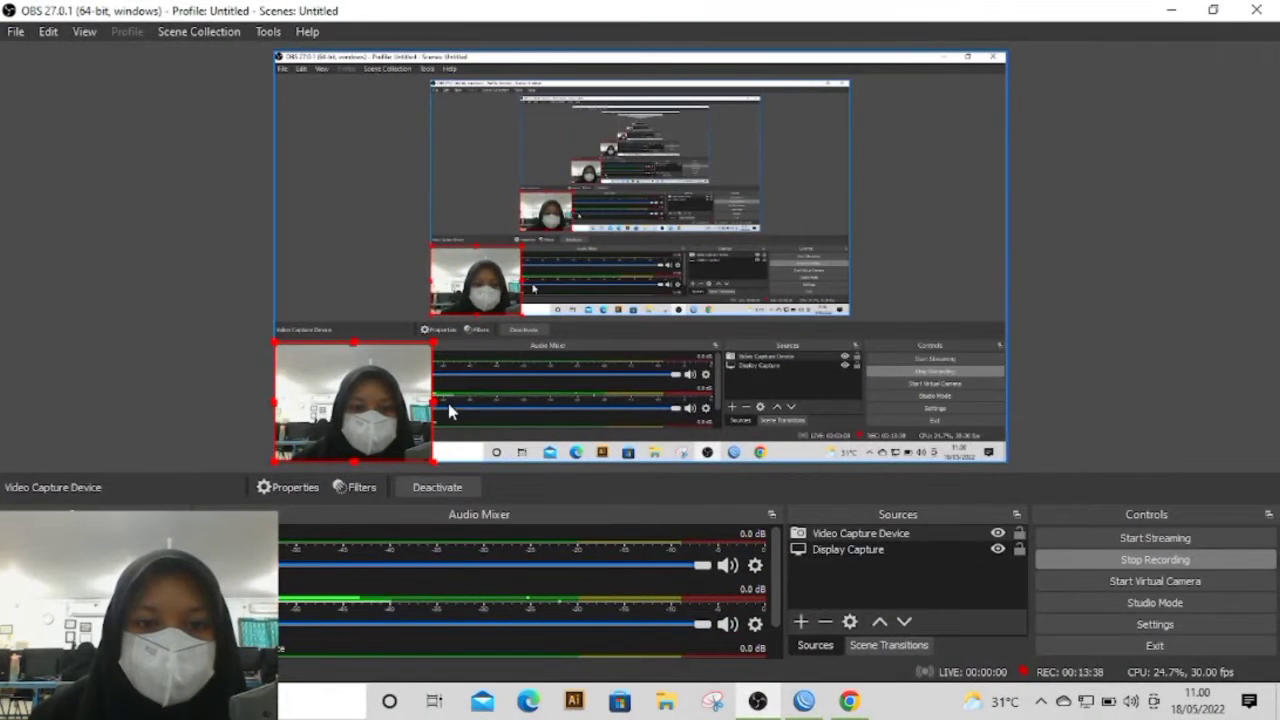
drag(431, 347, 670, 165)
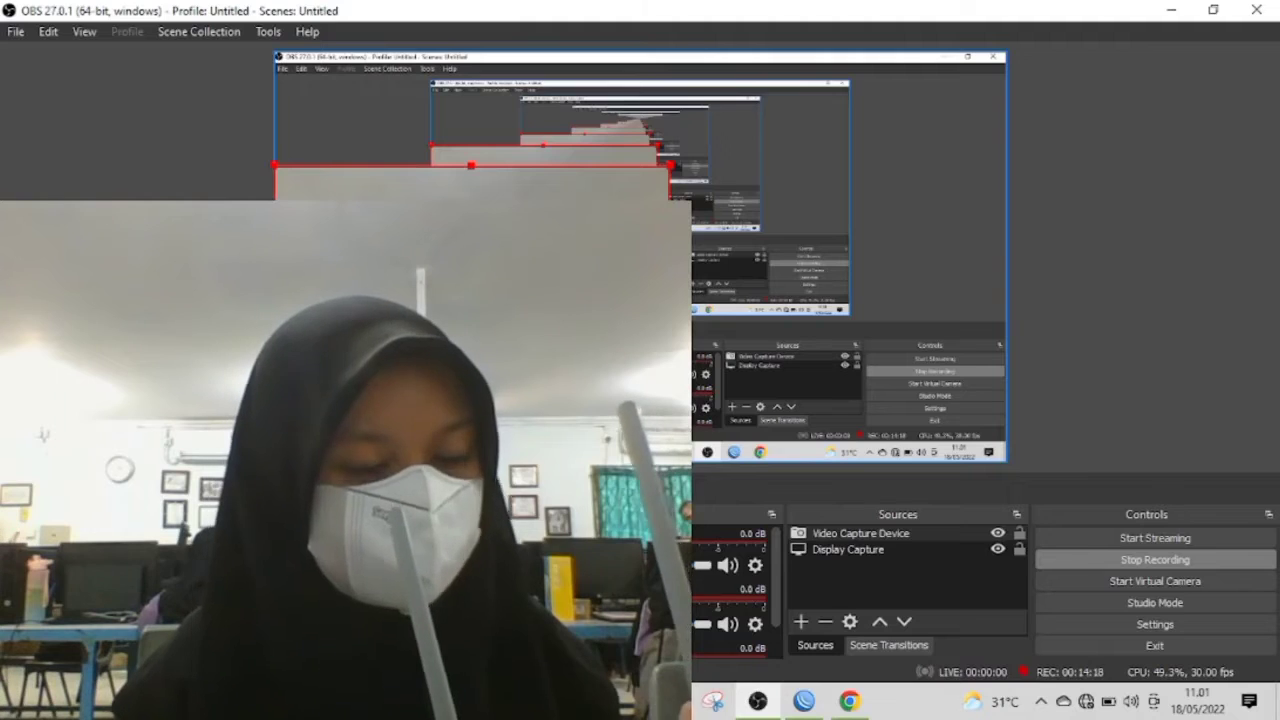
Step: Load the TP-Link router page at 192.168.0.1 in Chrome, retrying the address, and try to log in
click(850, 701)
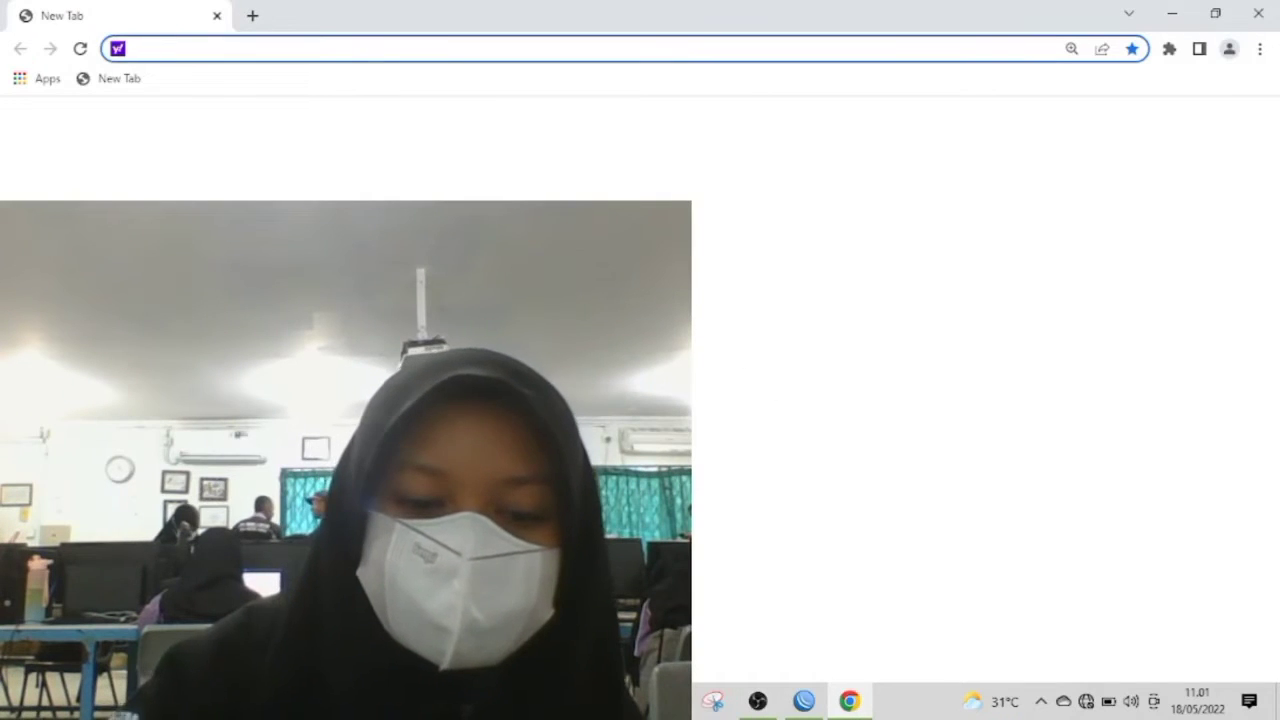
text(192.)
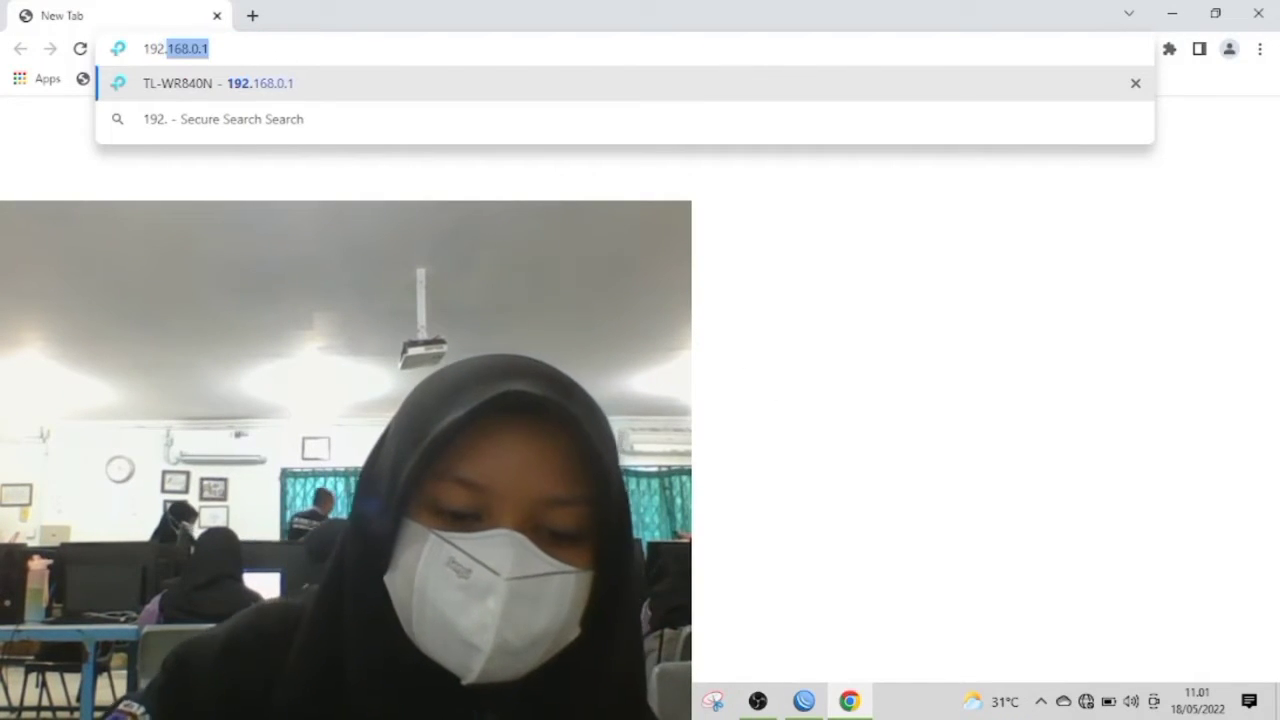
text(168)
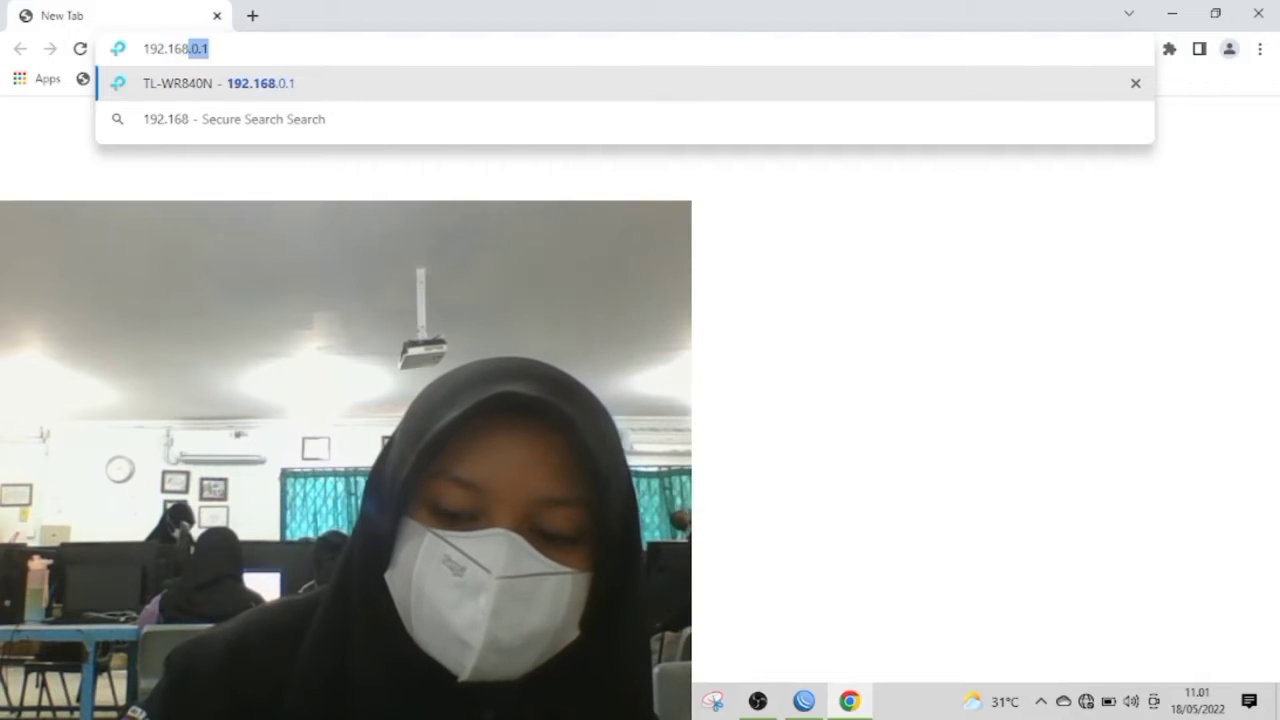
key(Return)
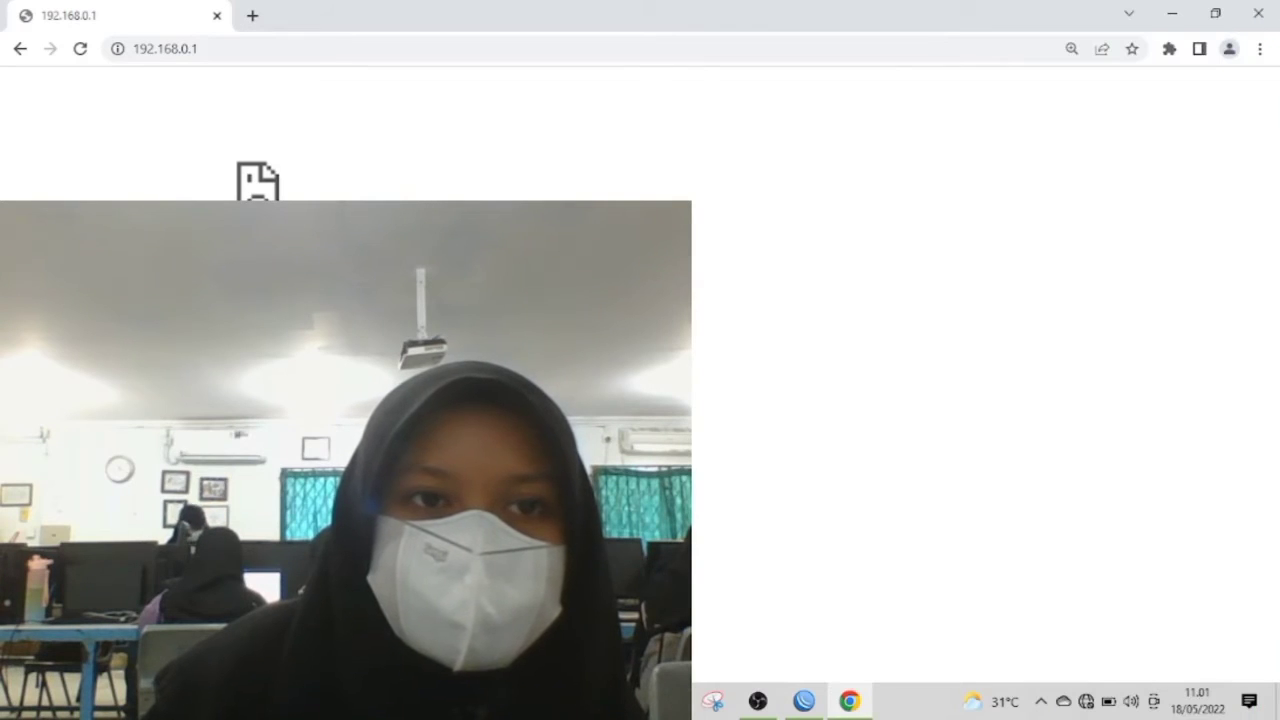
click(477, 54)
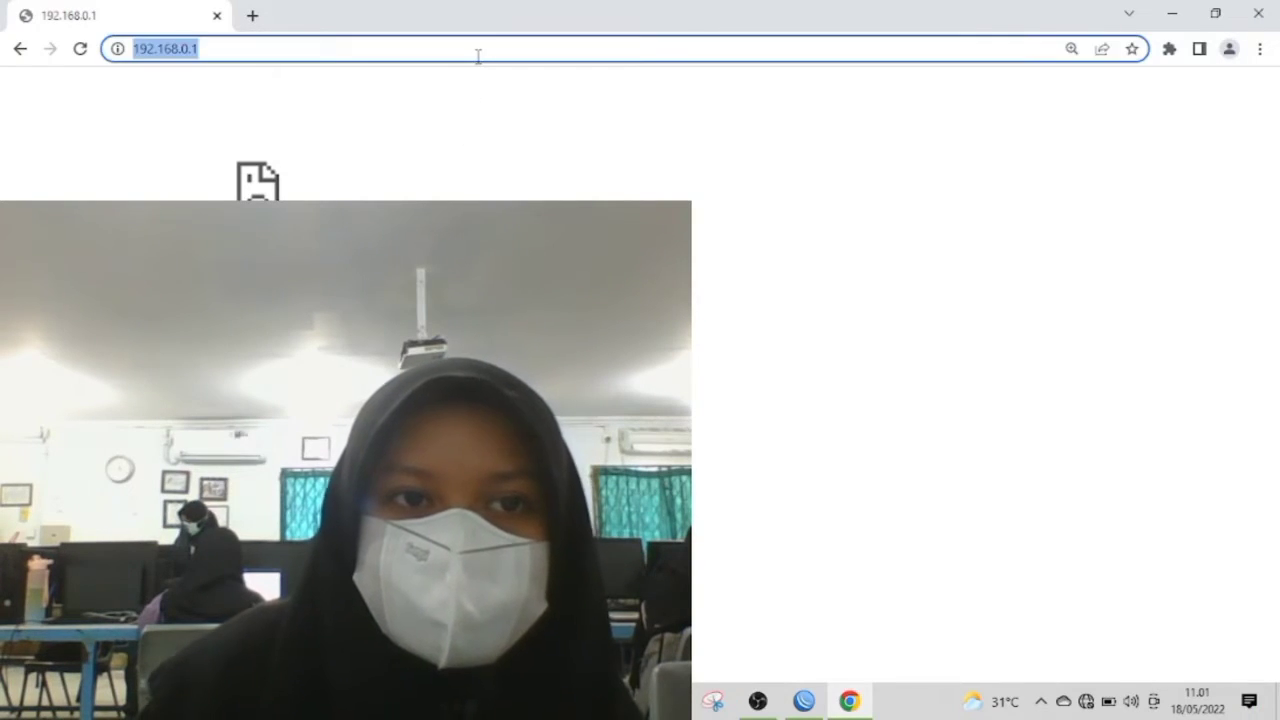
key(Return)
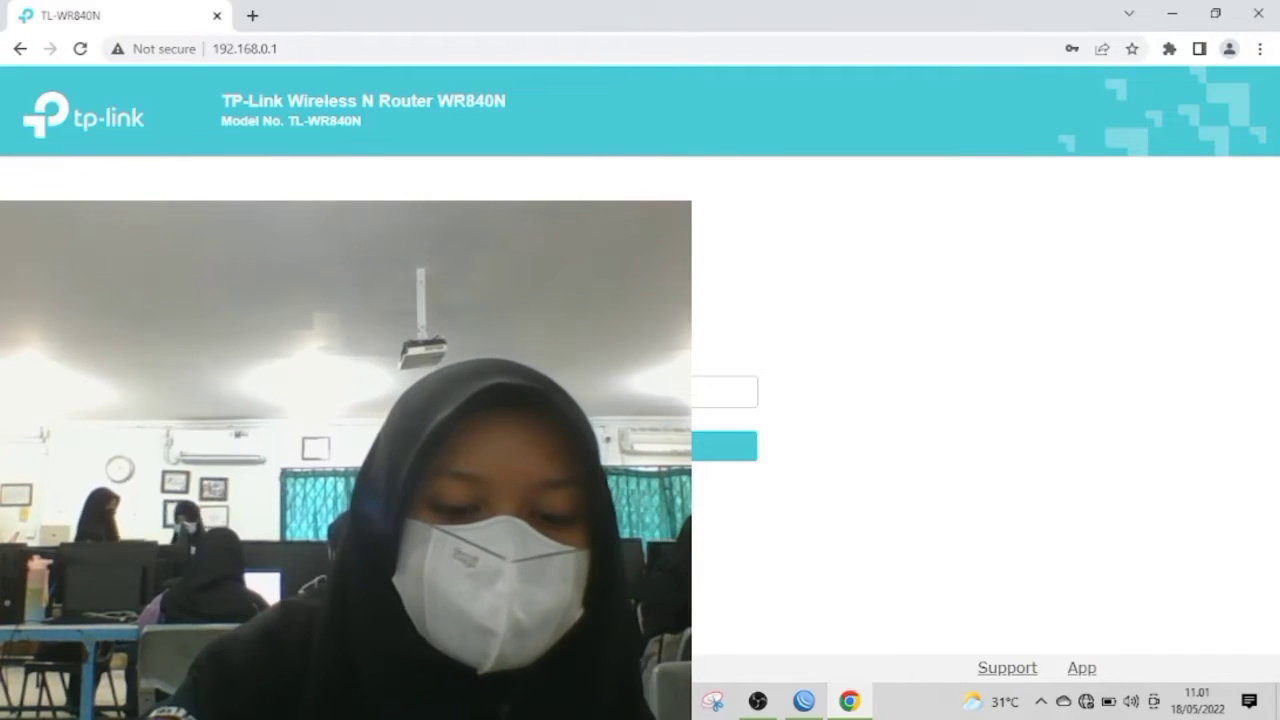
key(Return)
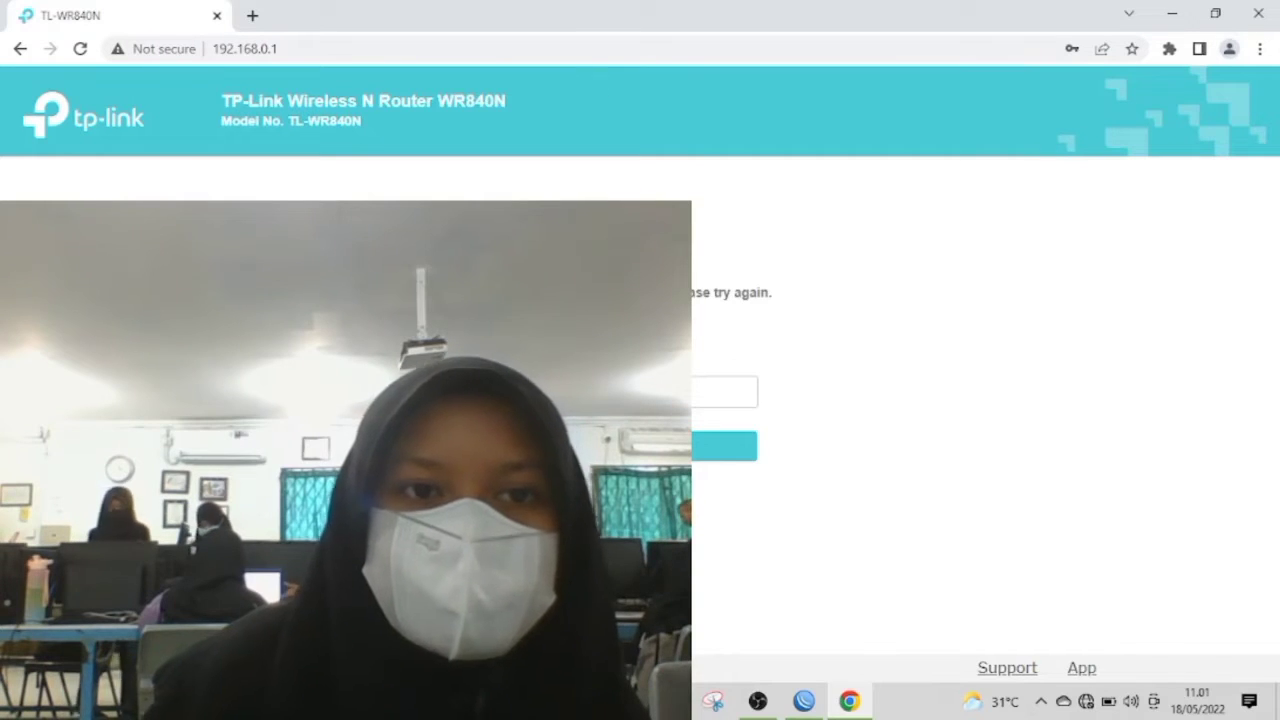
Step: Shrink the webcam source in OBS and return to the TL-WR840N login page in Chrome
click(757, 700)
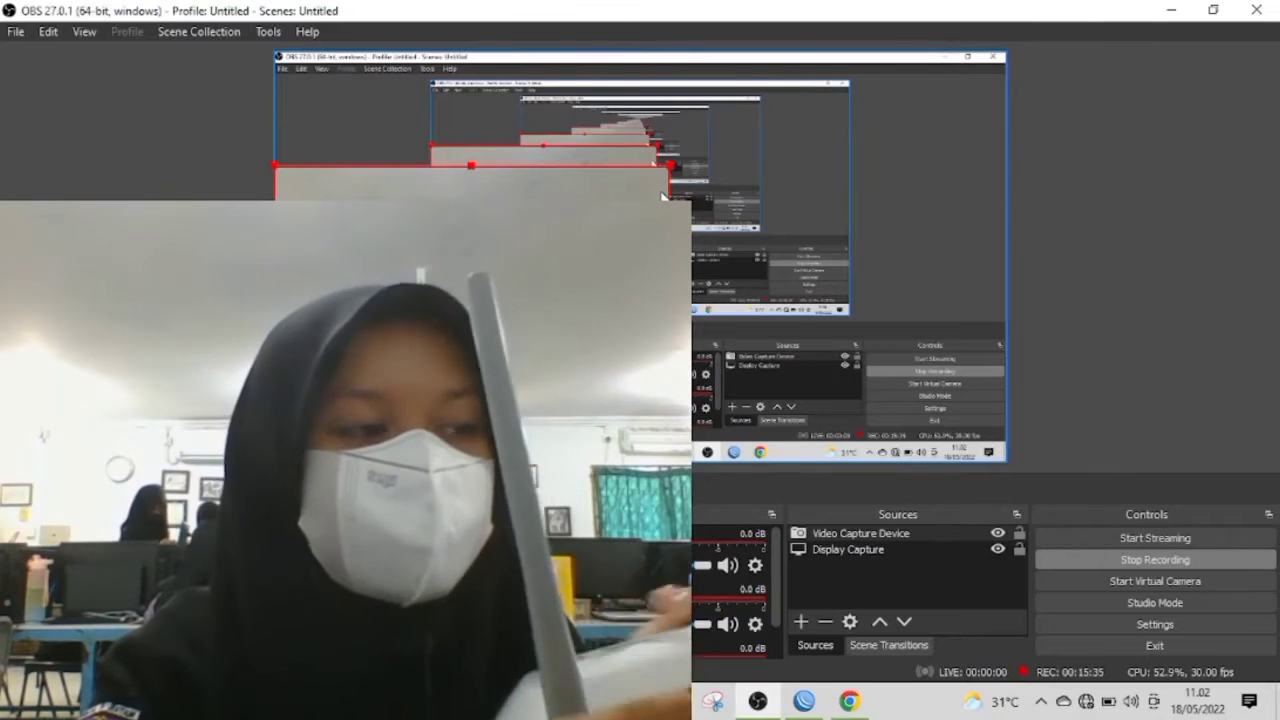
drag(648, 162, 484, 425)
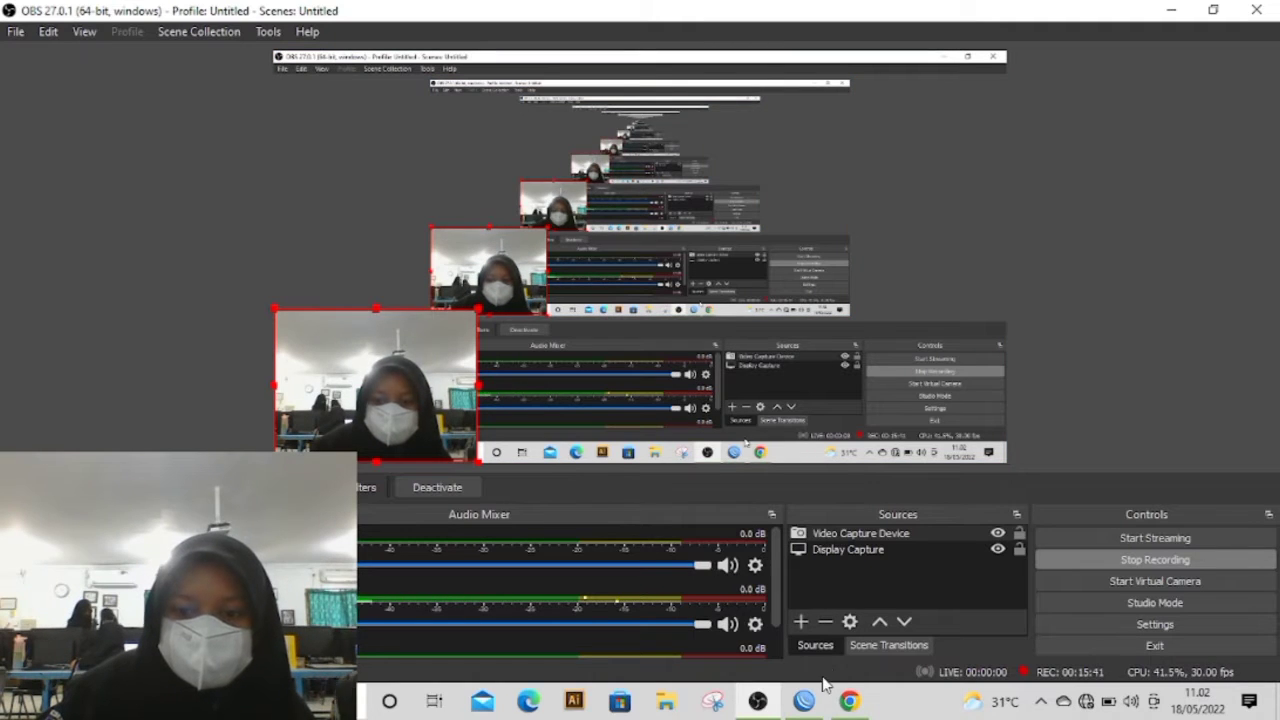
click(849, 700)
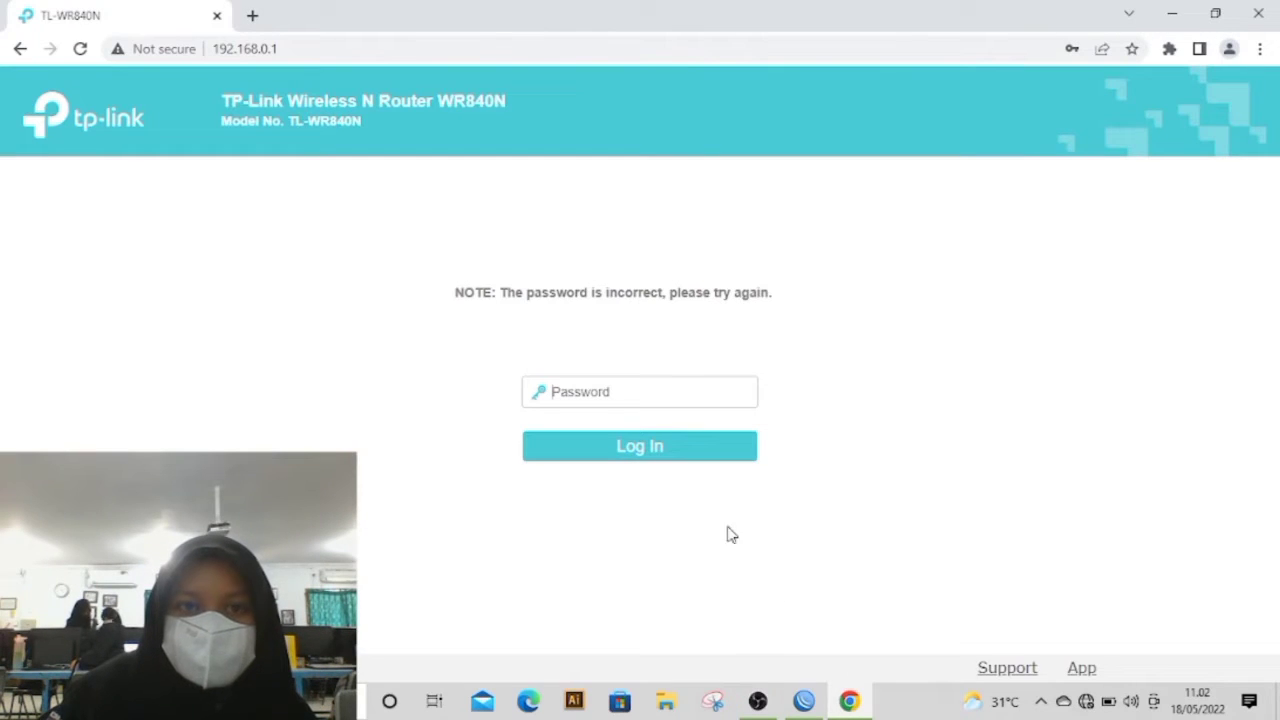
Step: Reload the TP-Link router page at 192.168.0.1, retrying the address until the login password creation form loads
click(328, 48)
key(Return)
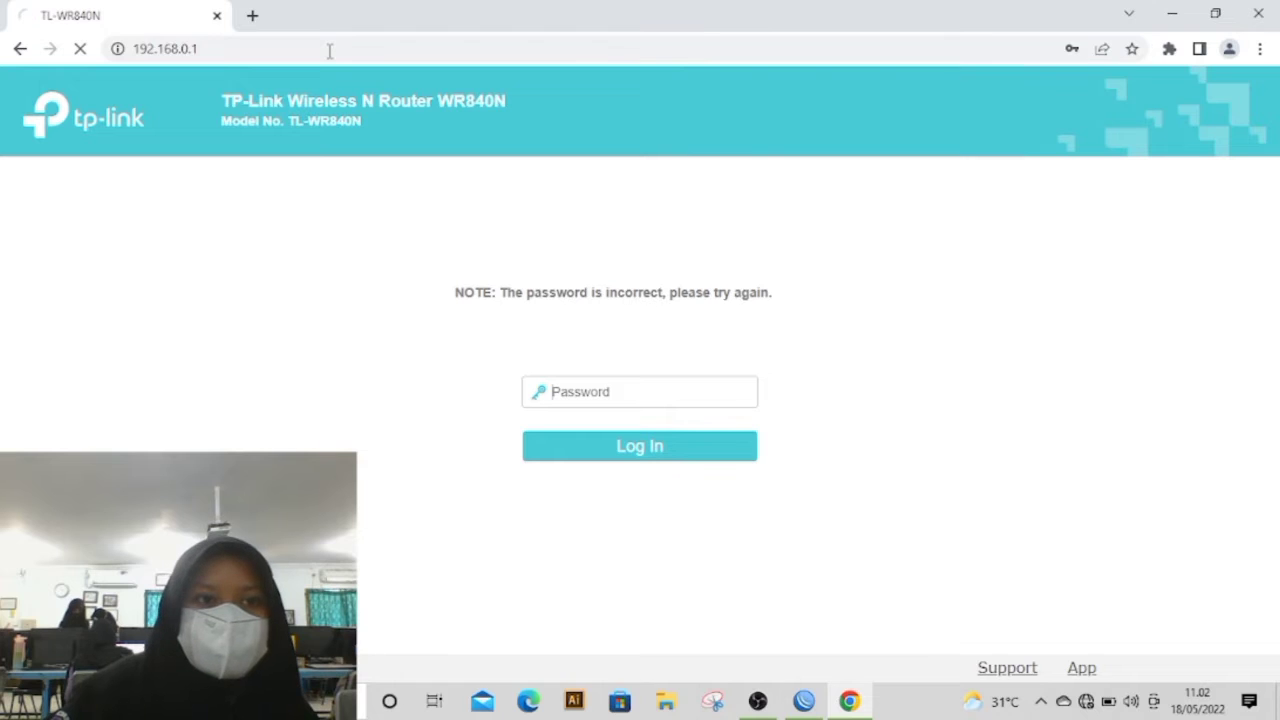
click(235, 48)
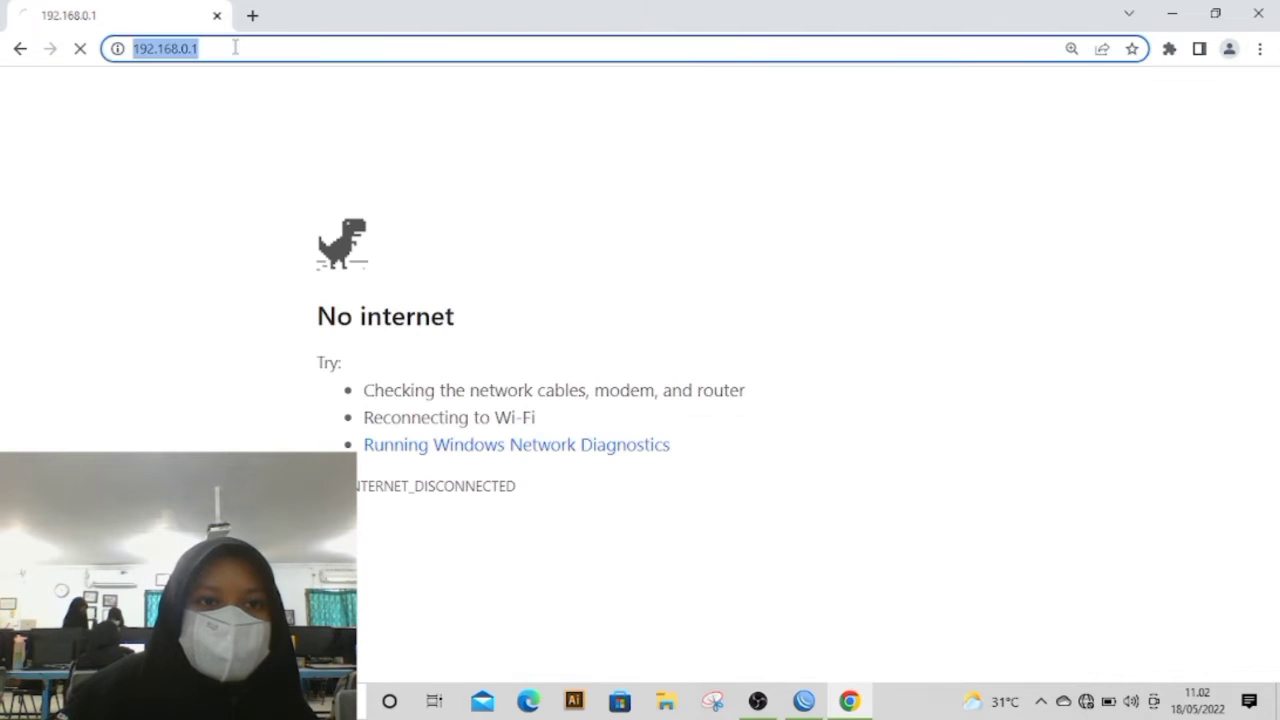
key(Return)
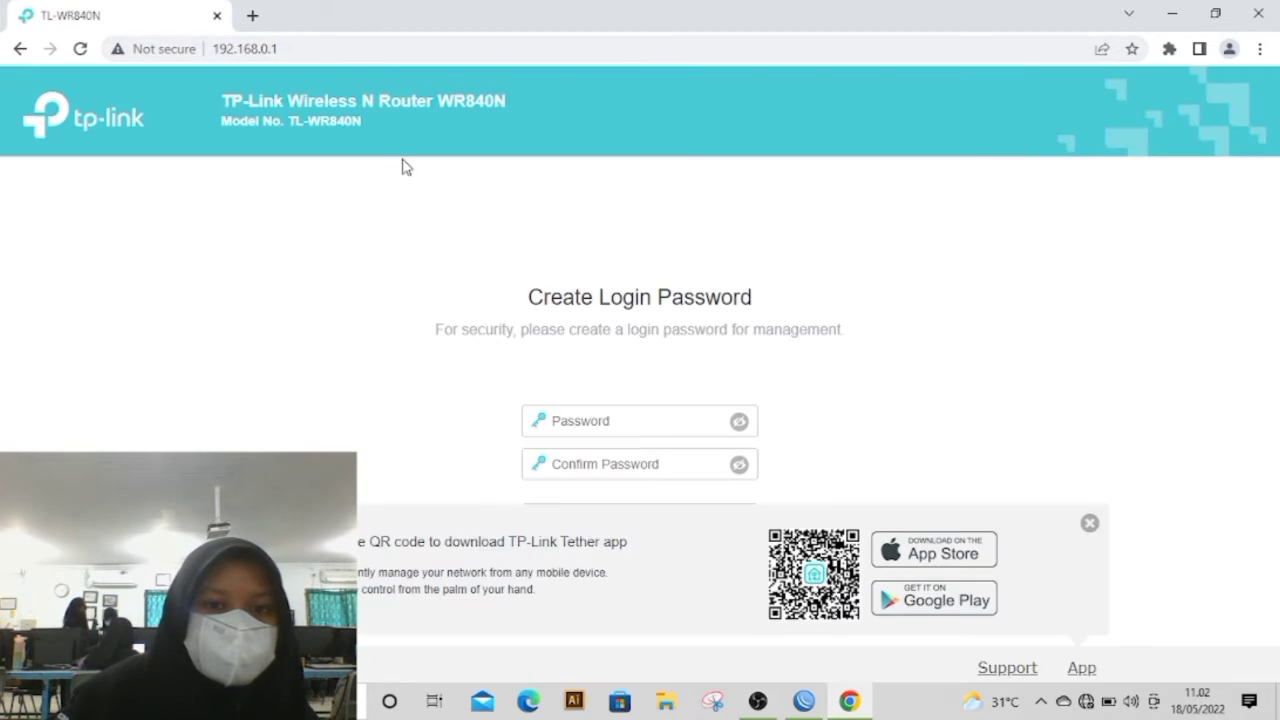
Step: Create the router's login password, entering it in both the password and confirmation fields, and start the setup
click(624, 418)
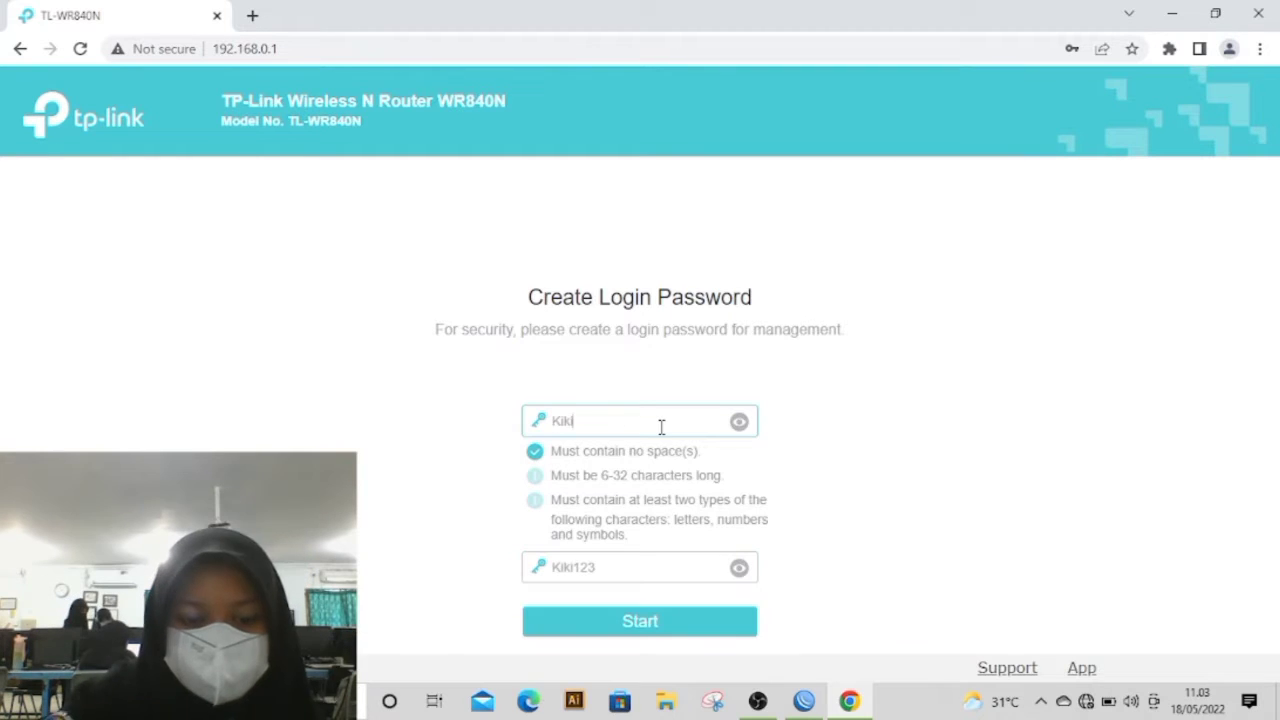
text(123)
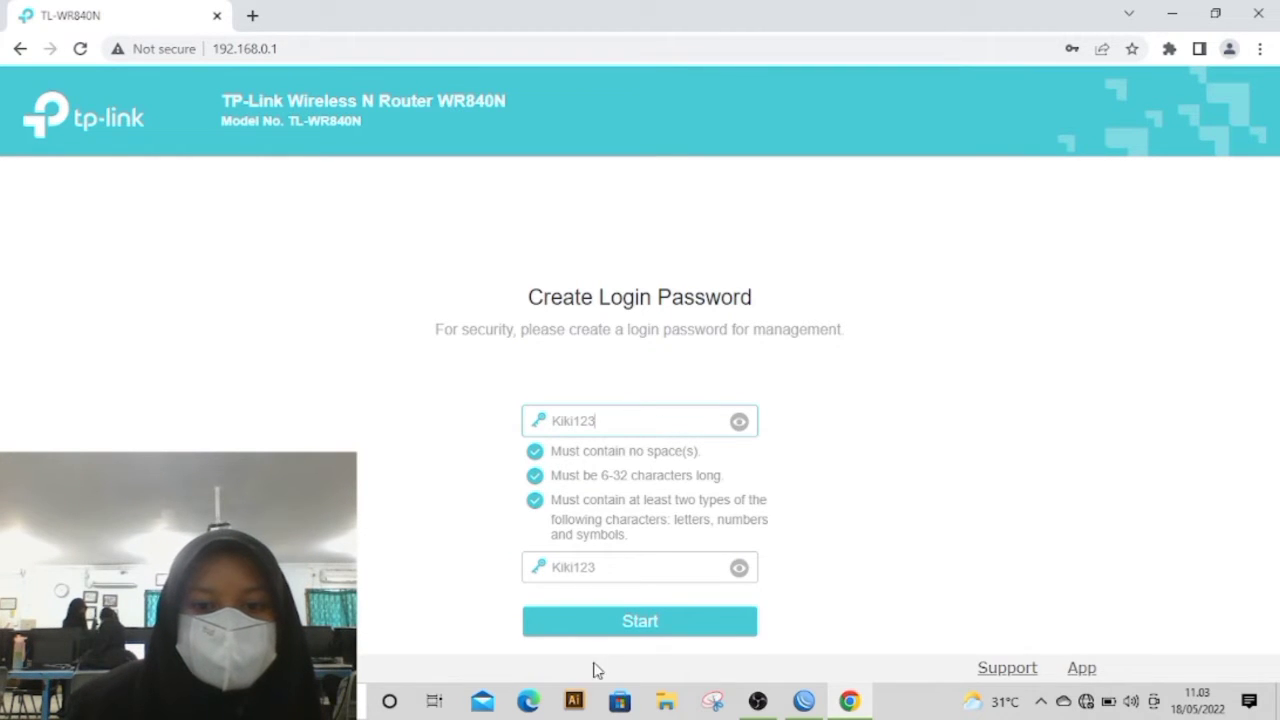
click(620, 630)
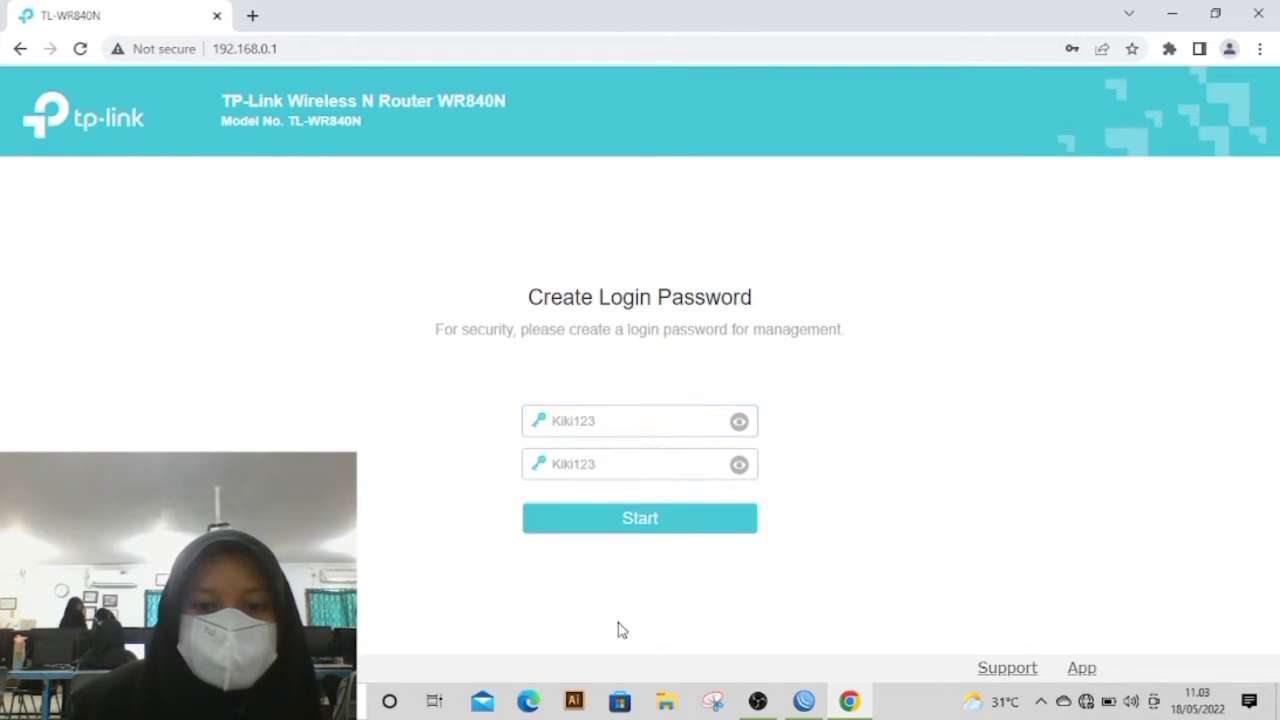
click(638, 514)
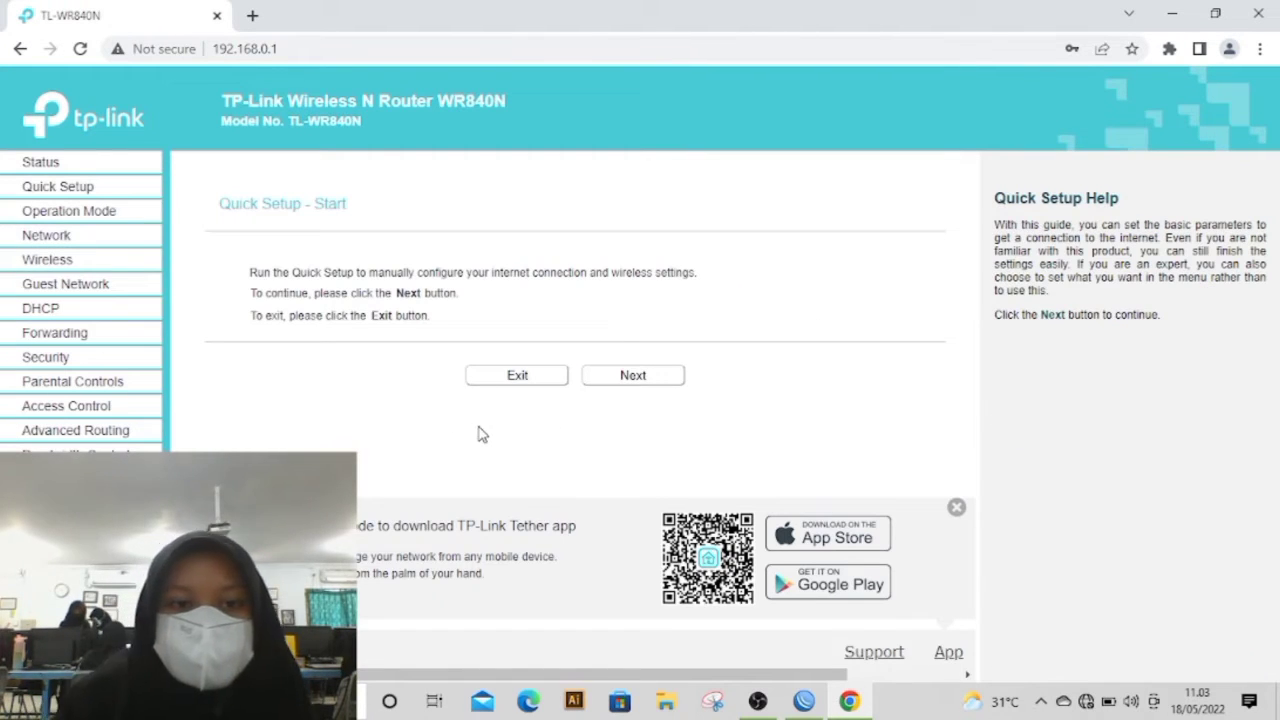
Step: Proceed through Quick Setup and choose Access Point as the operation mode
click(619, 384)
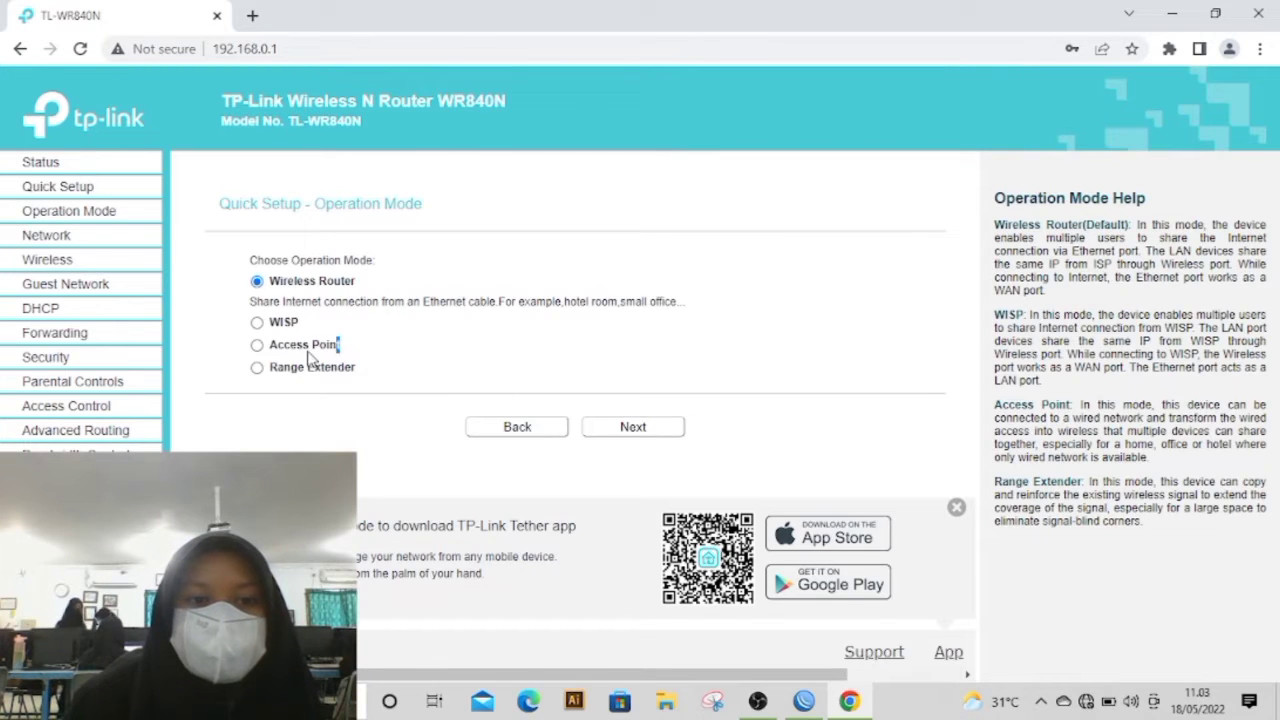
click(257, 345)
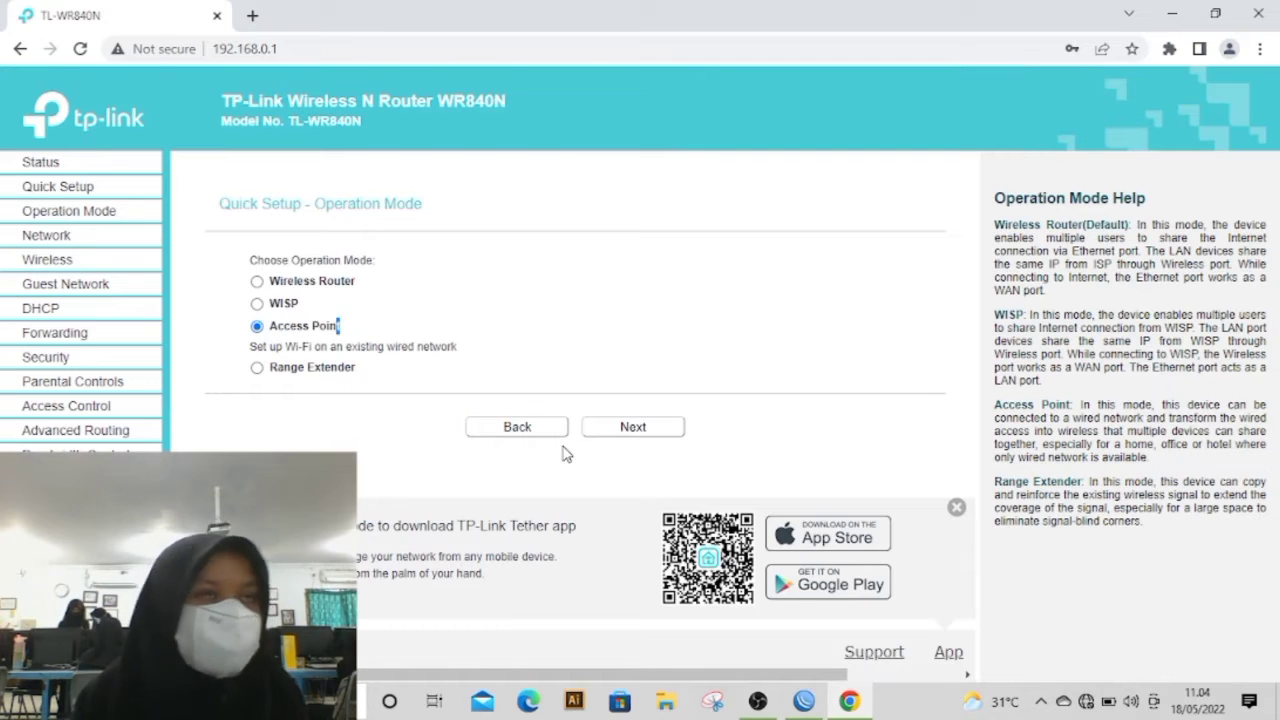
click(676, 429)
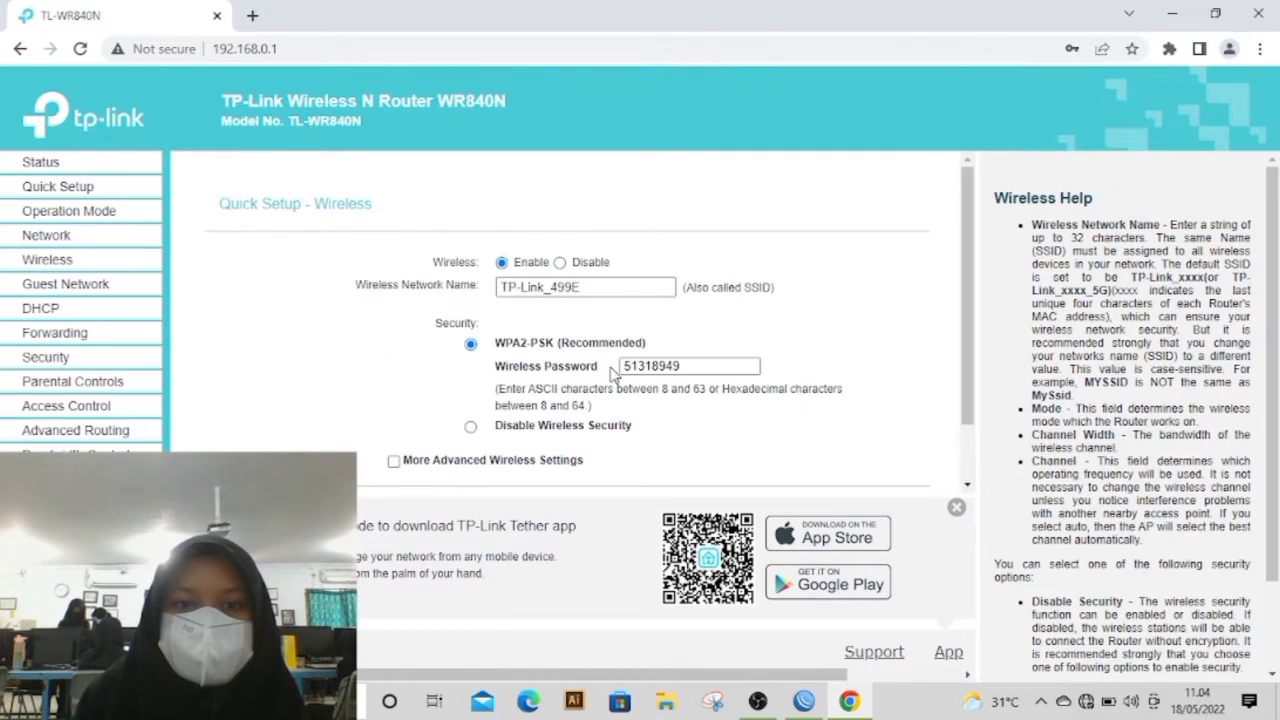
Step: Set the wireless network name to rizkyAP1, disable wireless security, and continue to the network settings
click(620, 289)
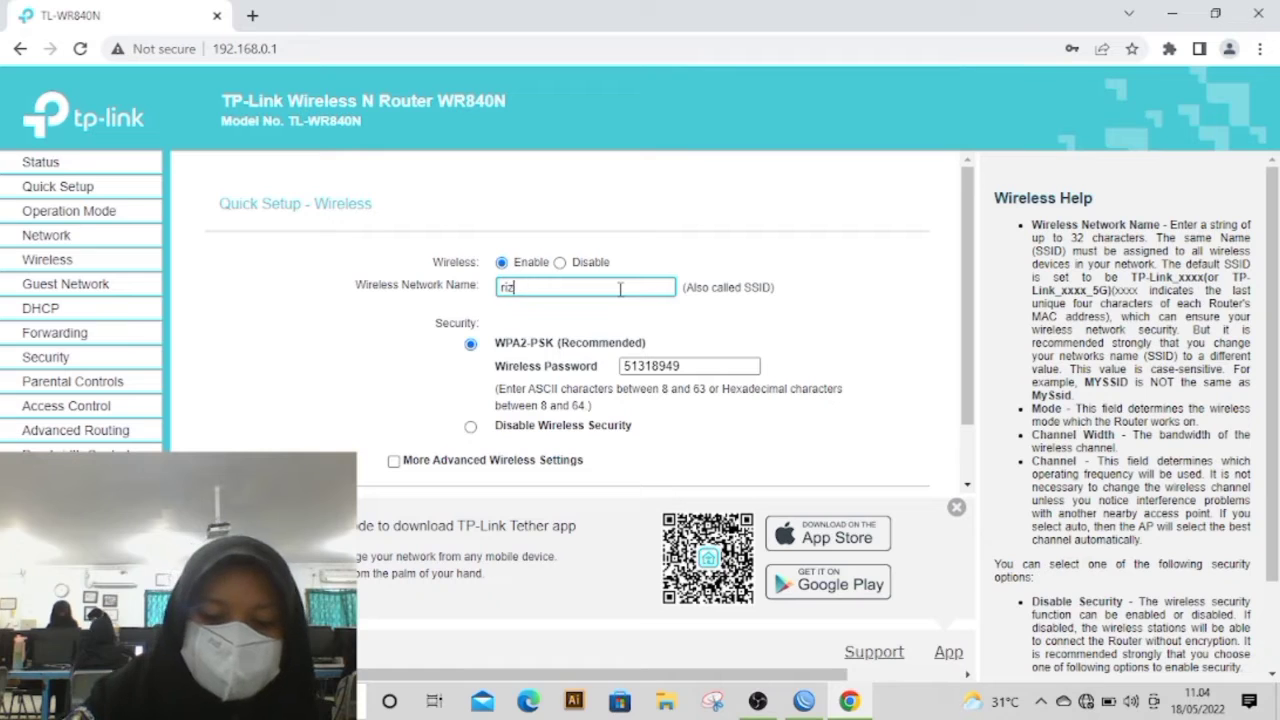
text(AP1)
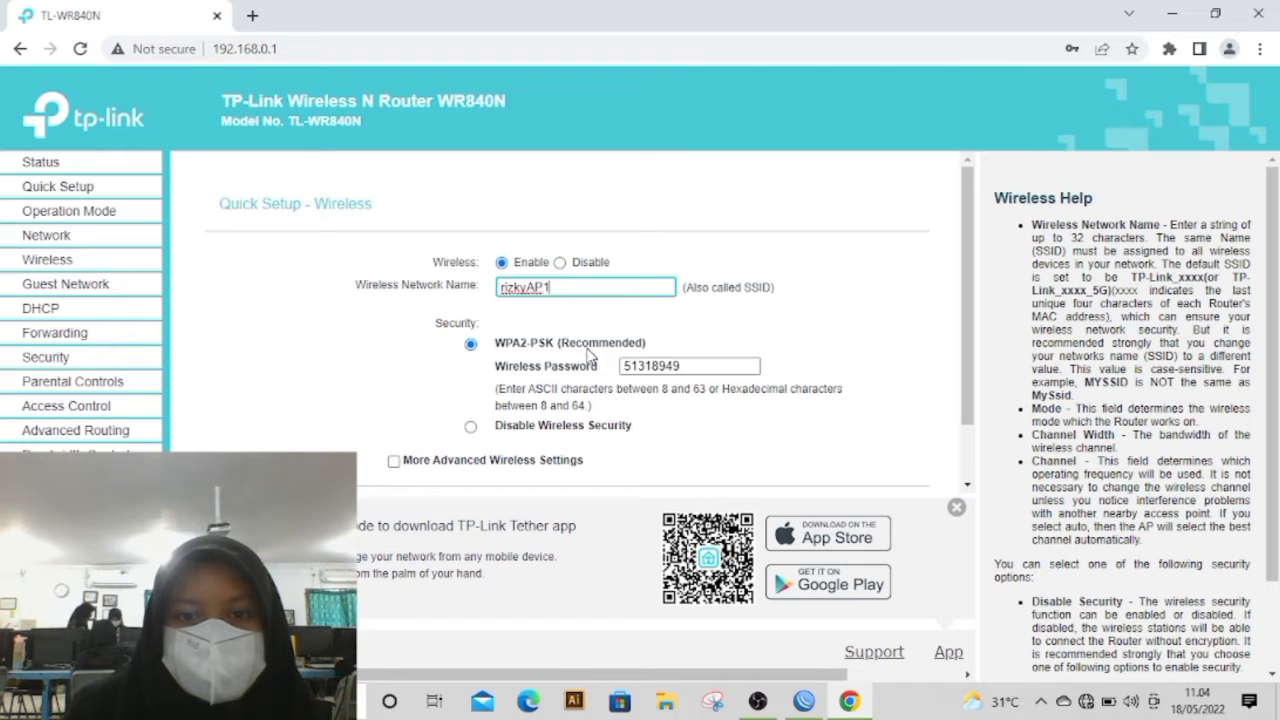
click(471, 427)
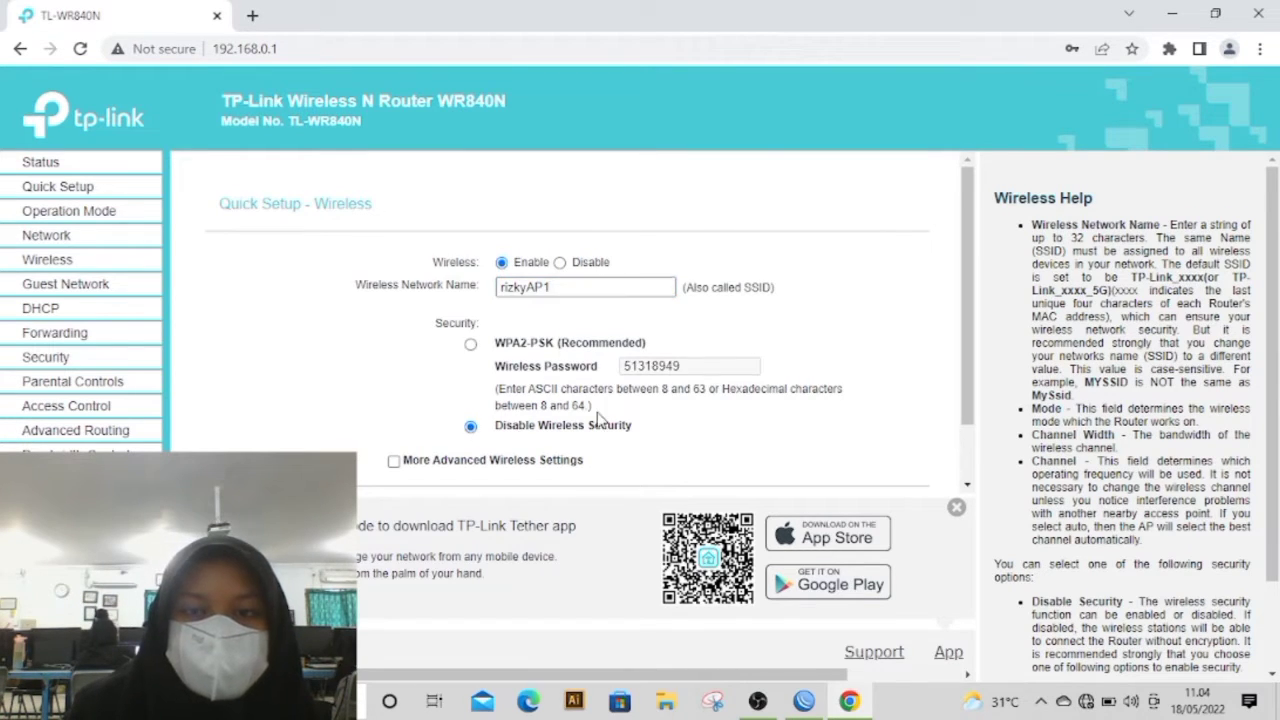
scroll(598, 418, down, 1)
click(804, 701)
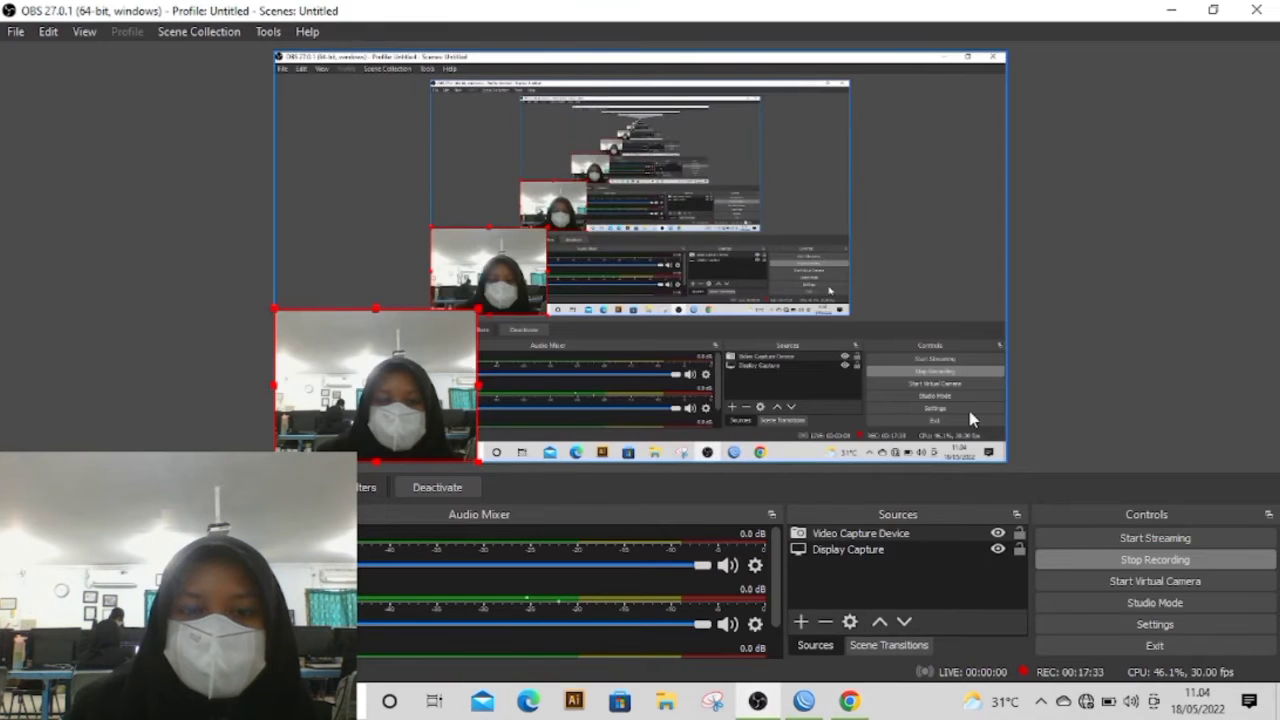
click(1171, 10)
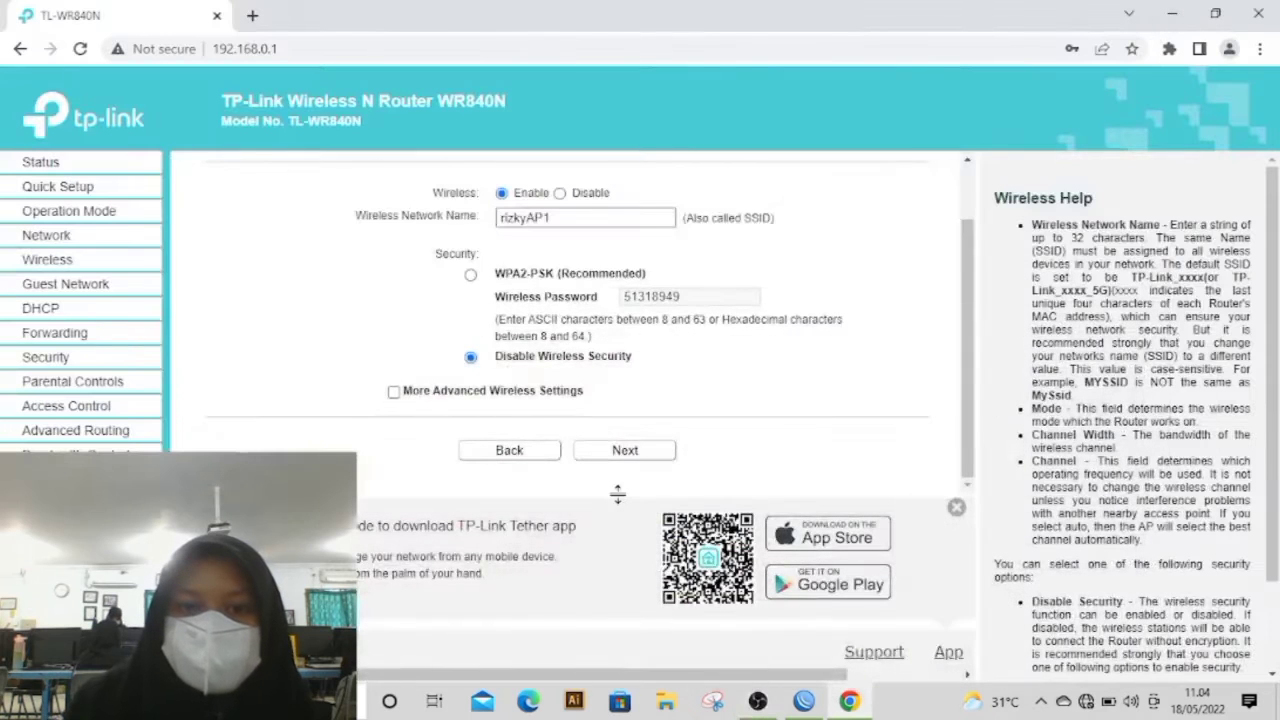
click(606, 450)
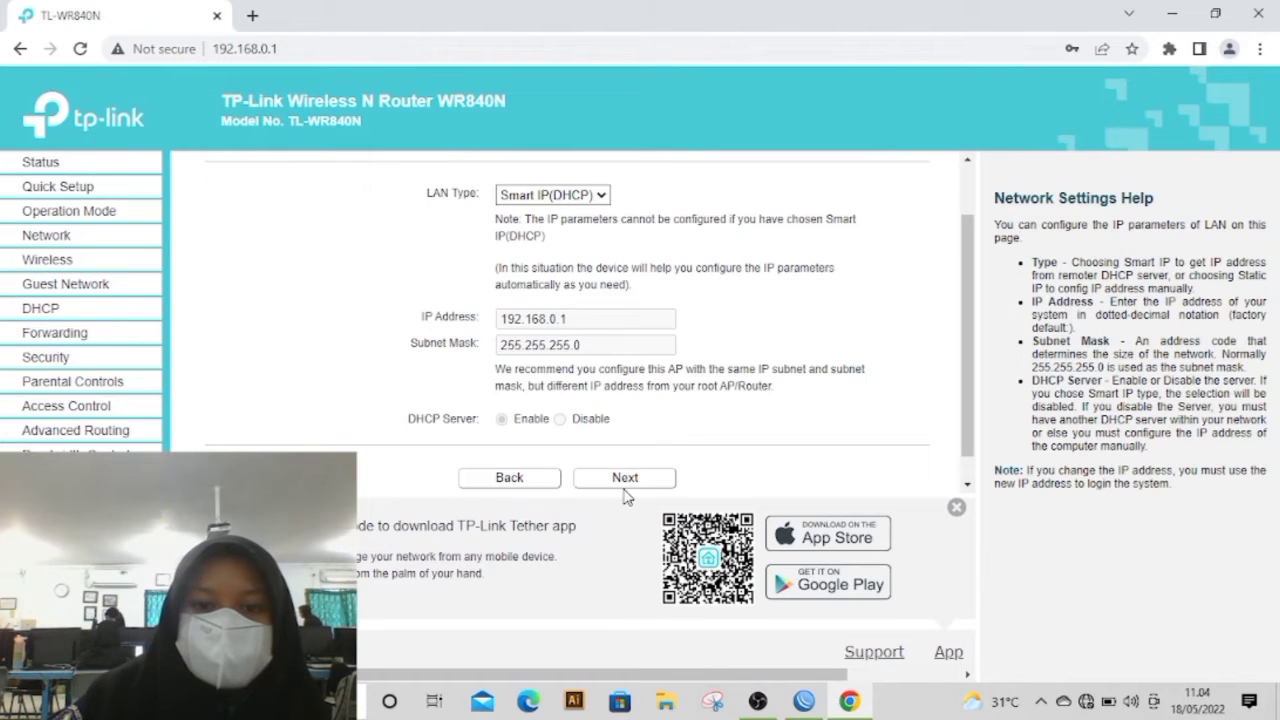
Step: Accept the Smart IP (DHCP) LAN settings and finish Quick Setup to apply the access point configuration
click(624, 478)
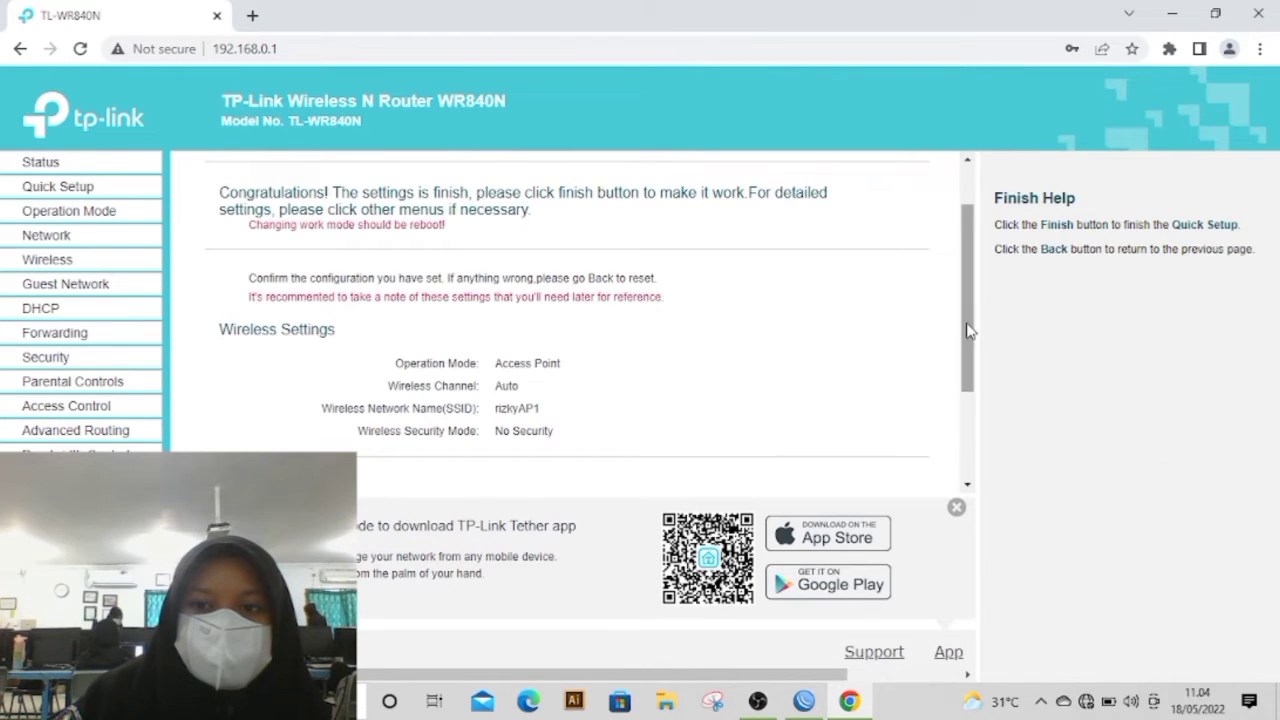
scroll(970, 315, down, 3)
click(646, 448)
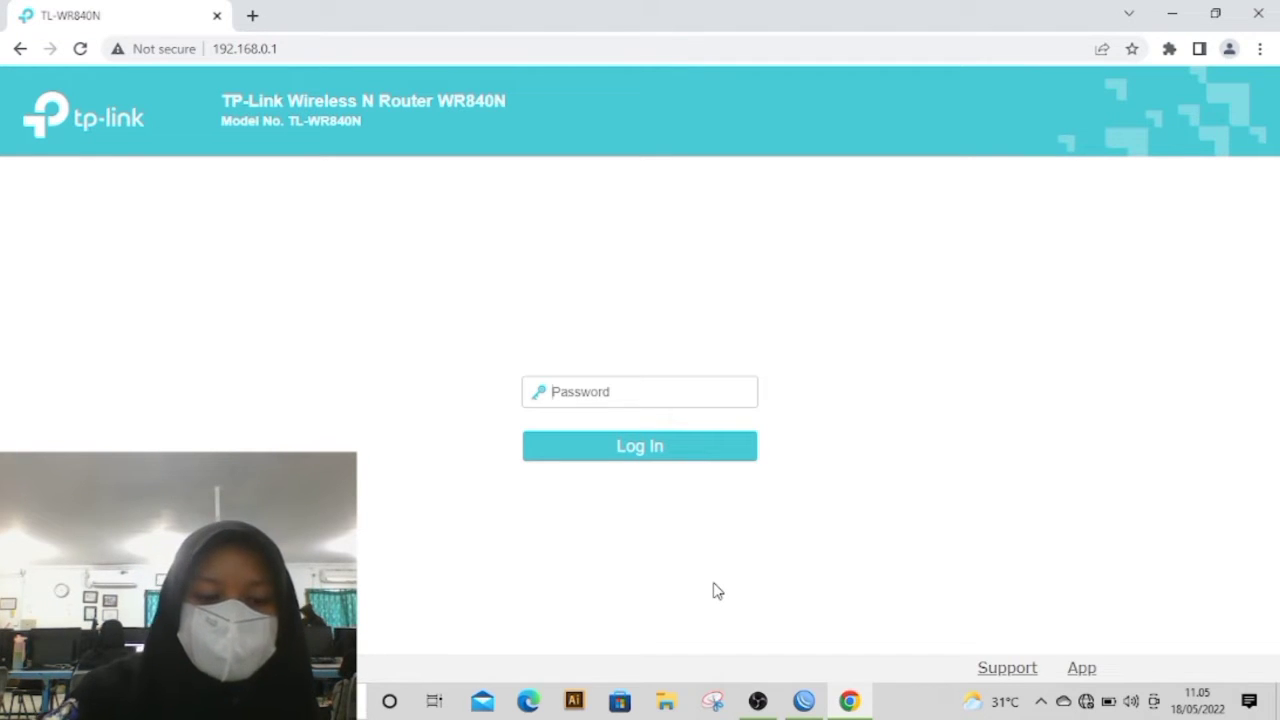
Step: Log in to the router with the login password and review its LAN and wireless details on the Status page
text(•)
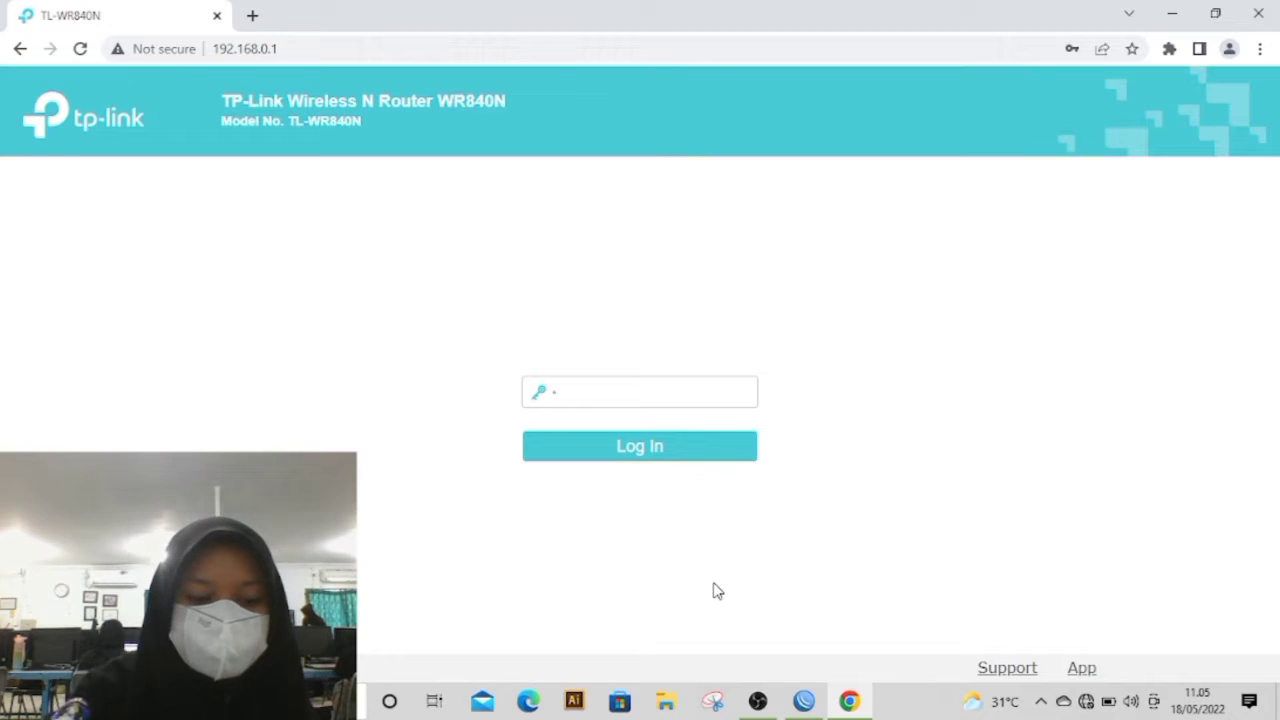
text(•••••)
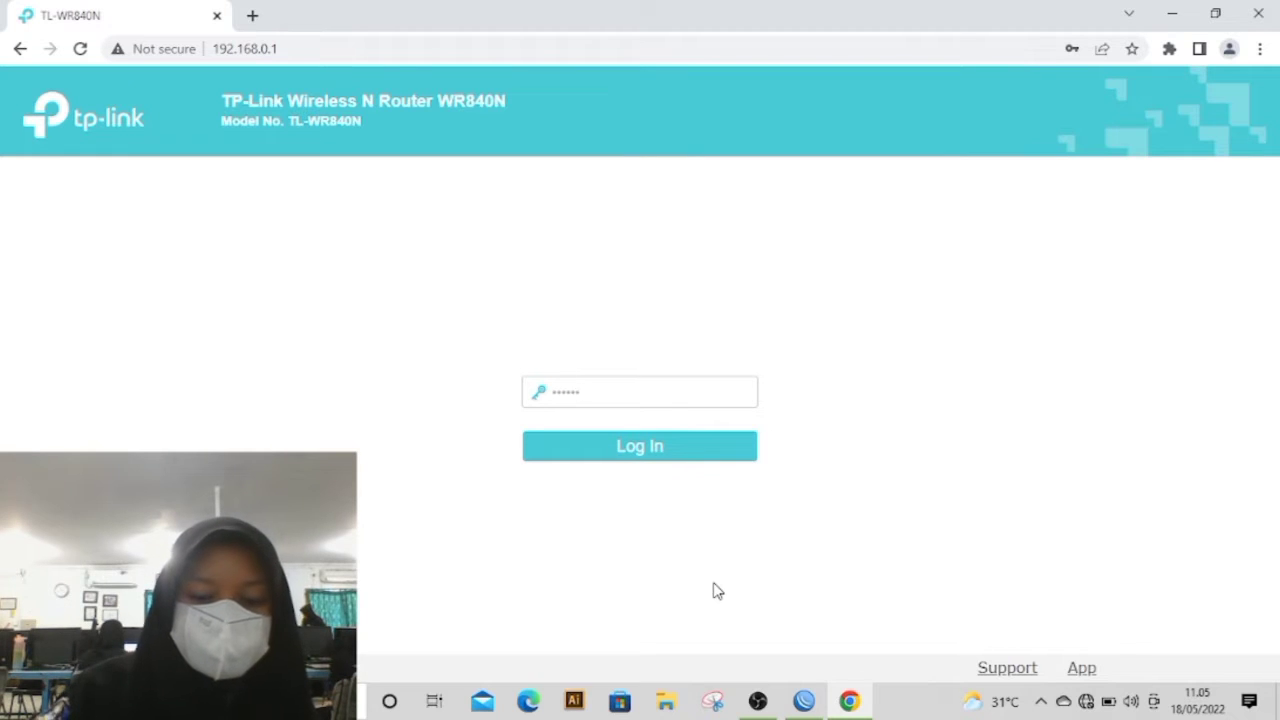
text(•••)
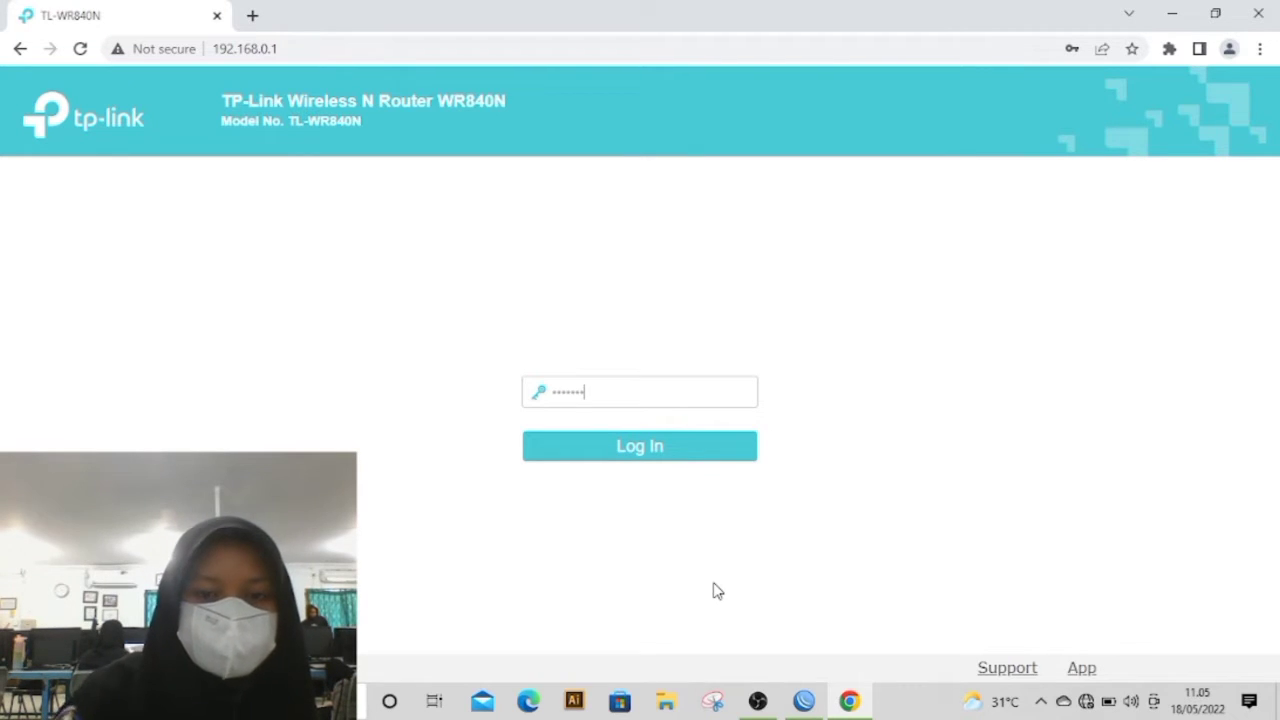
click(662, 451)
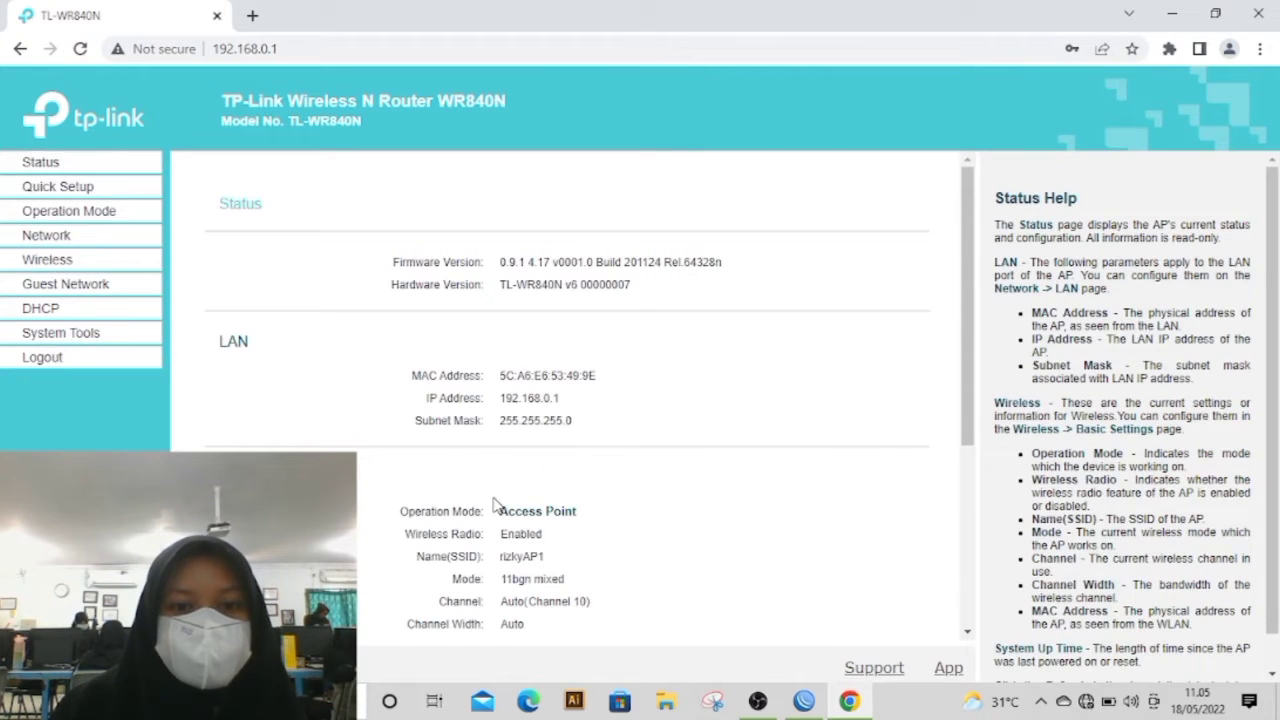
scroll(500, 497, down, 2)
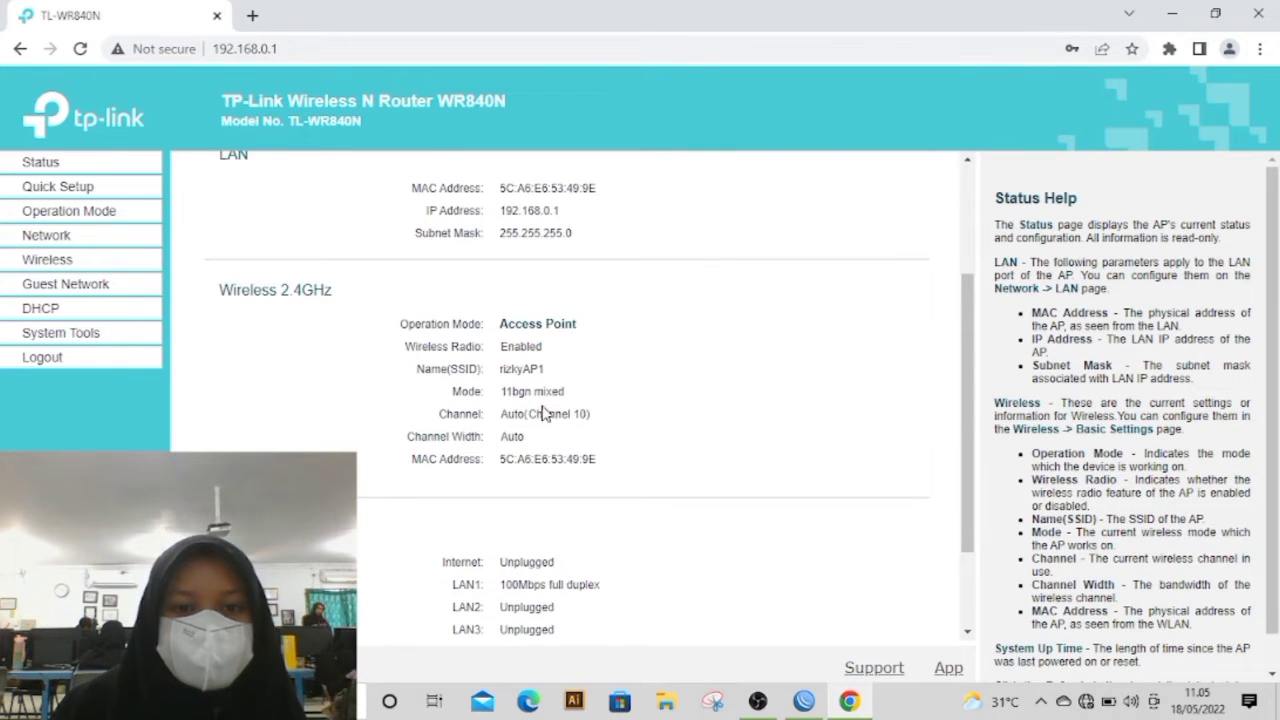
scroll(720, 437, up, 2)
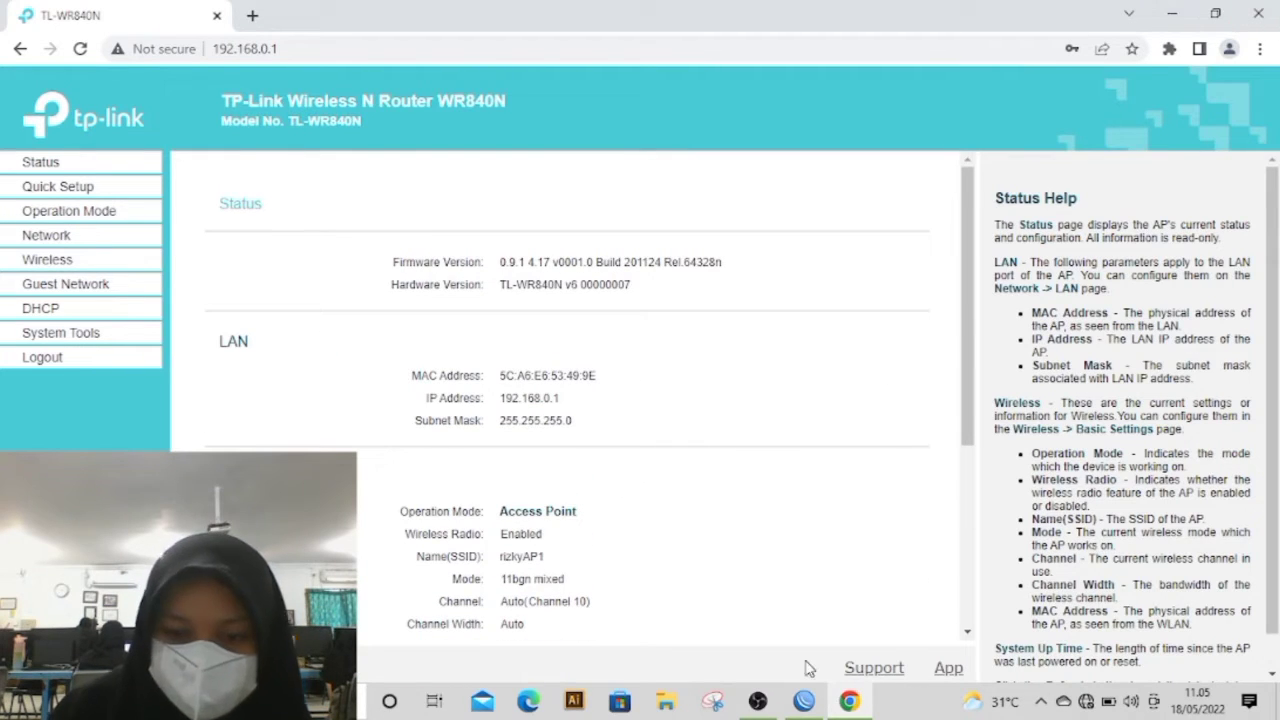
Step: Switch to OBS and enlarge the webcam source in the preview to cover most of the screen
click(761, 707)
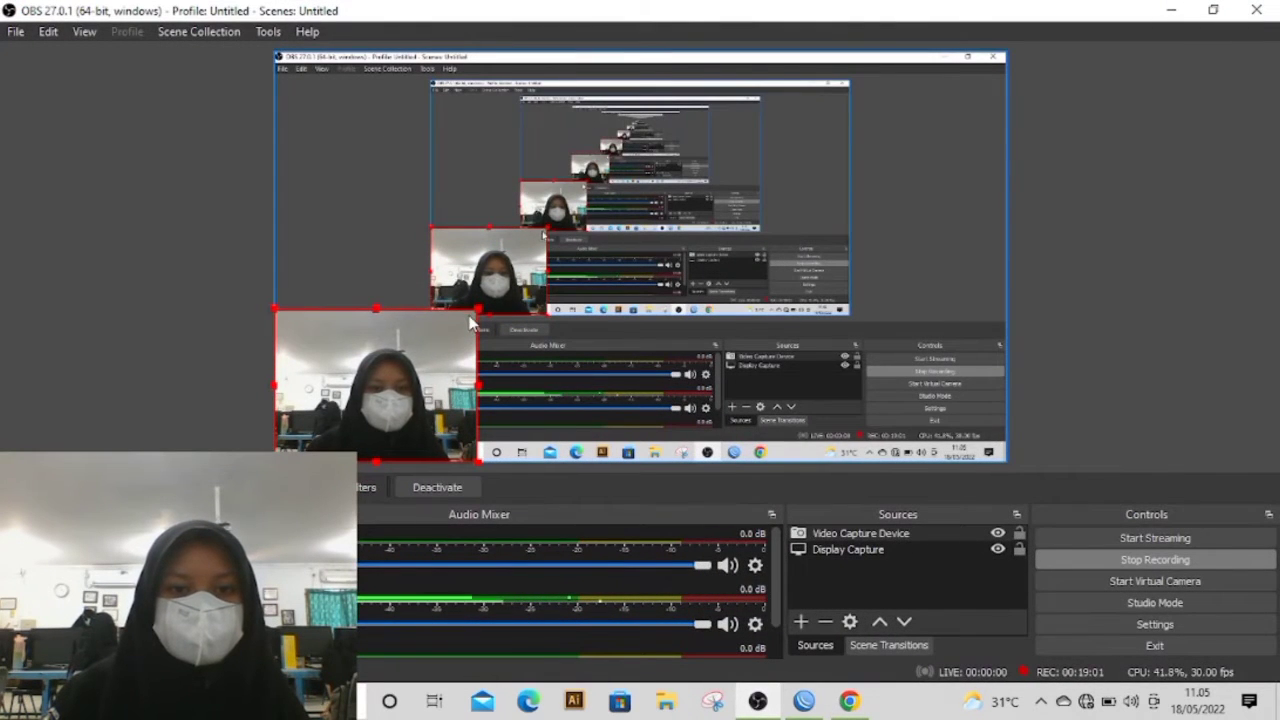
click(483, 305)
click(466, 338)
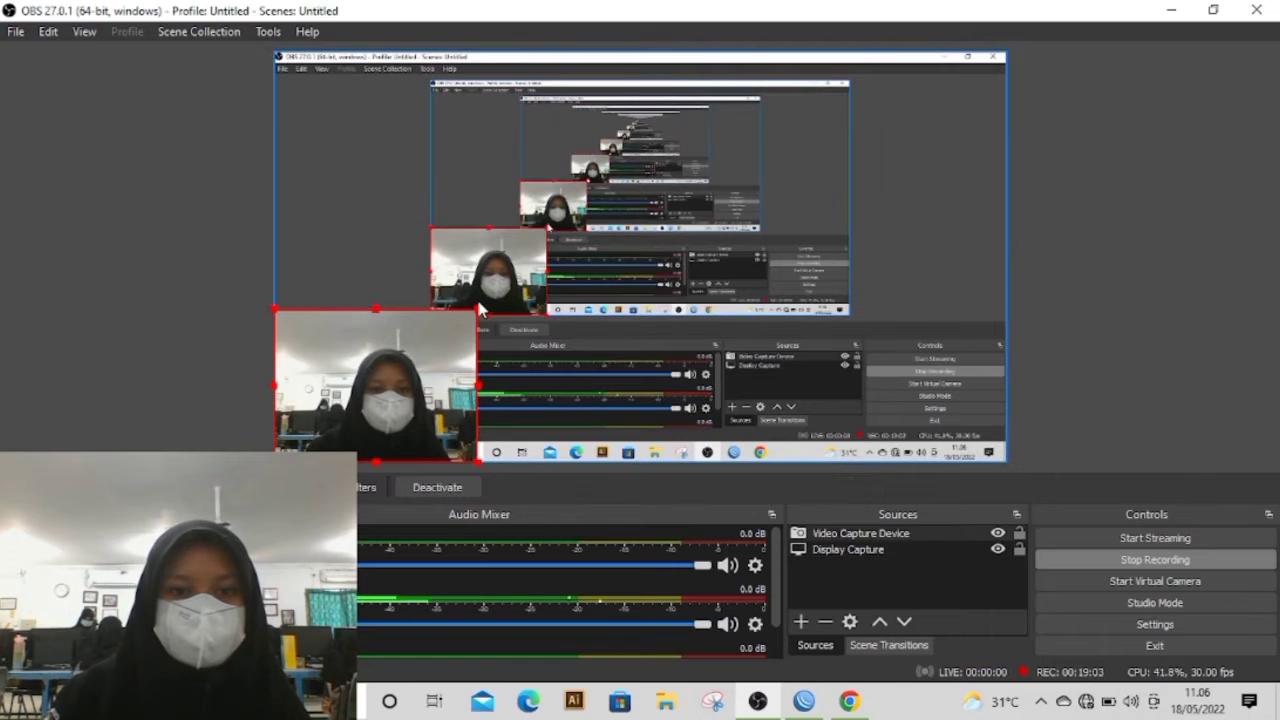
drag(478, 310, 738, 113)
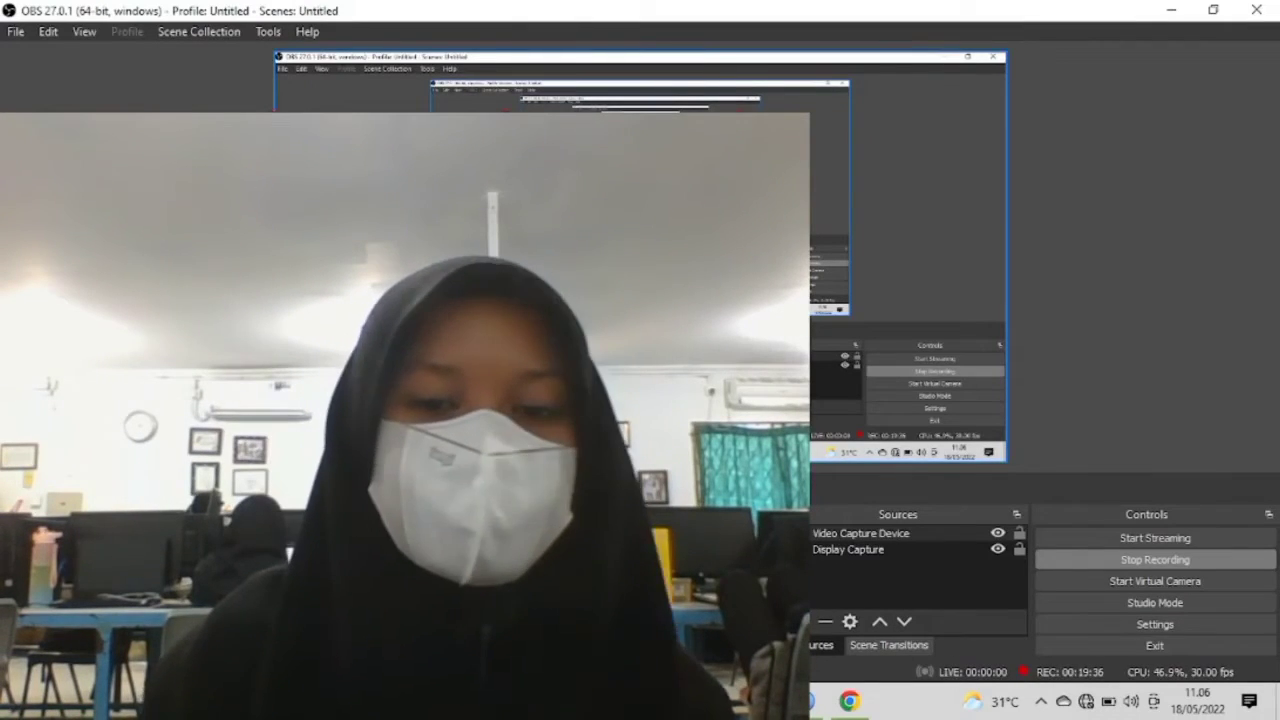
Step: Return to Chrome, close the TL-WR840N page, and minimize OBS to show the desktop
click(849, 700)
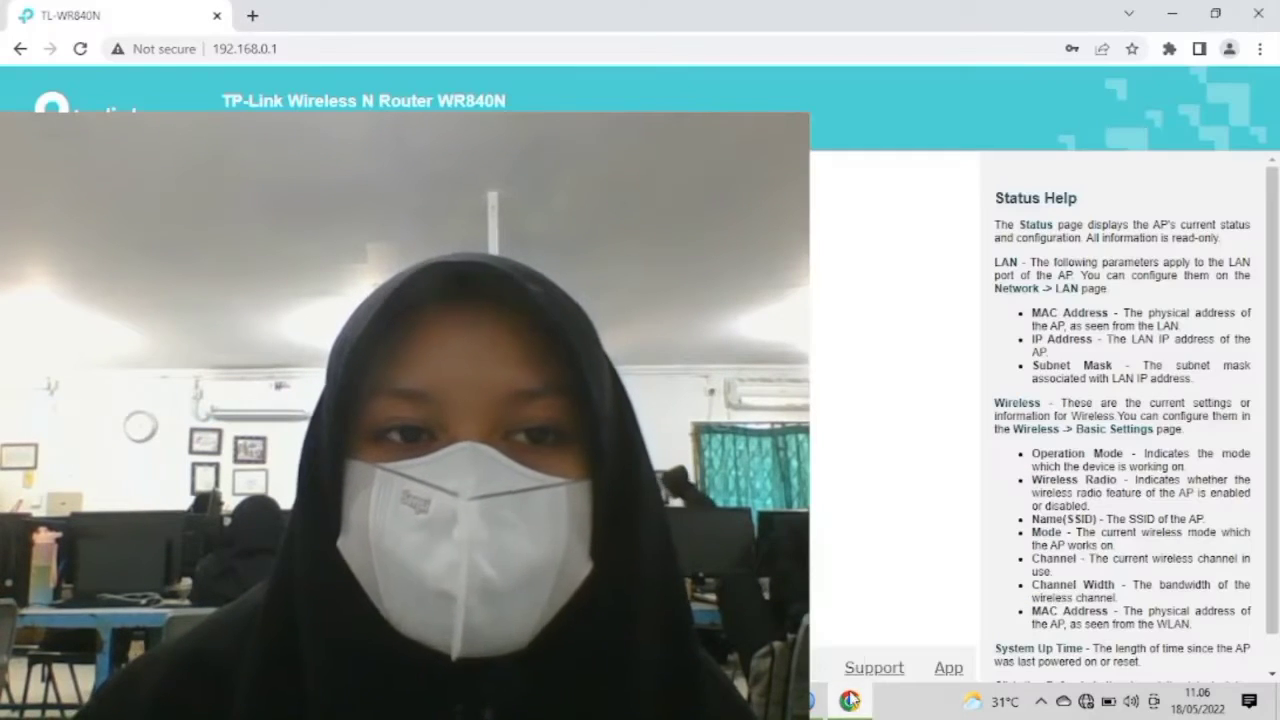
click(216, 17)
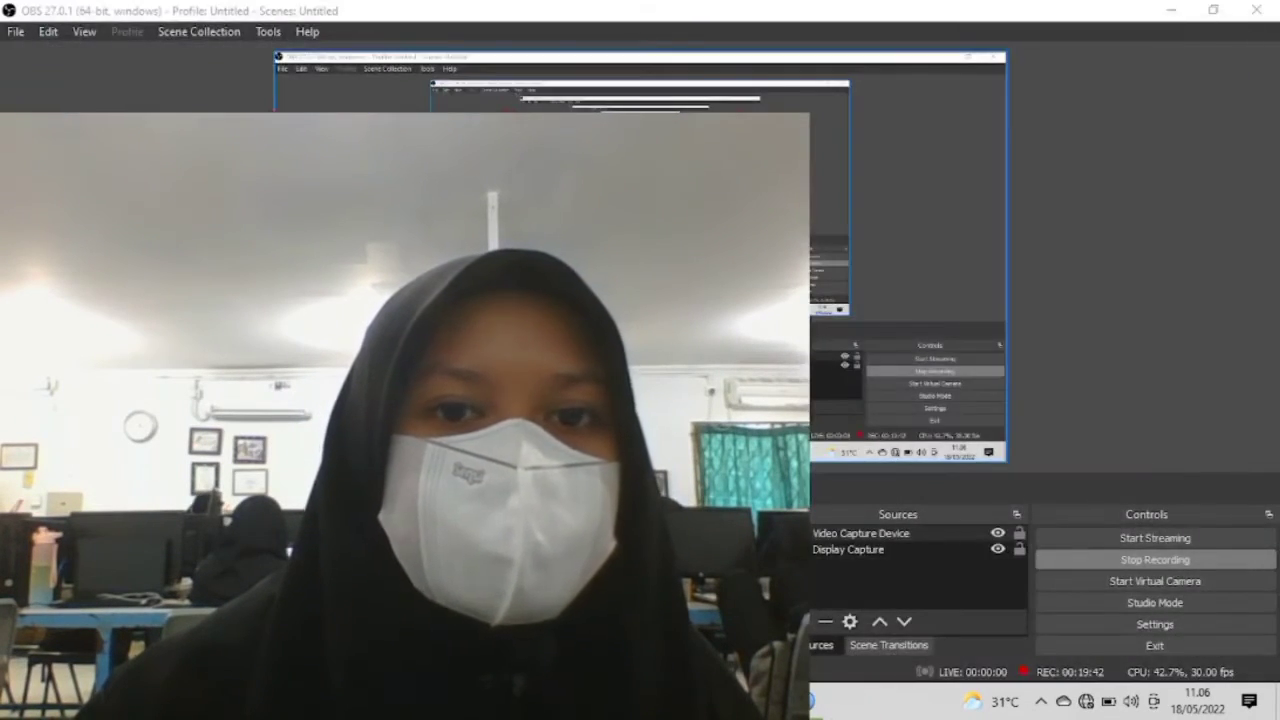
click(1171, 10)
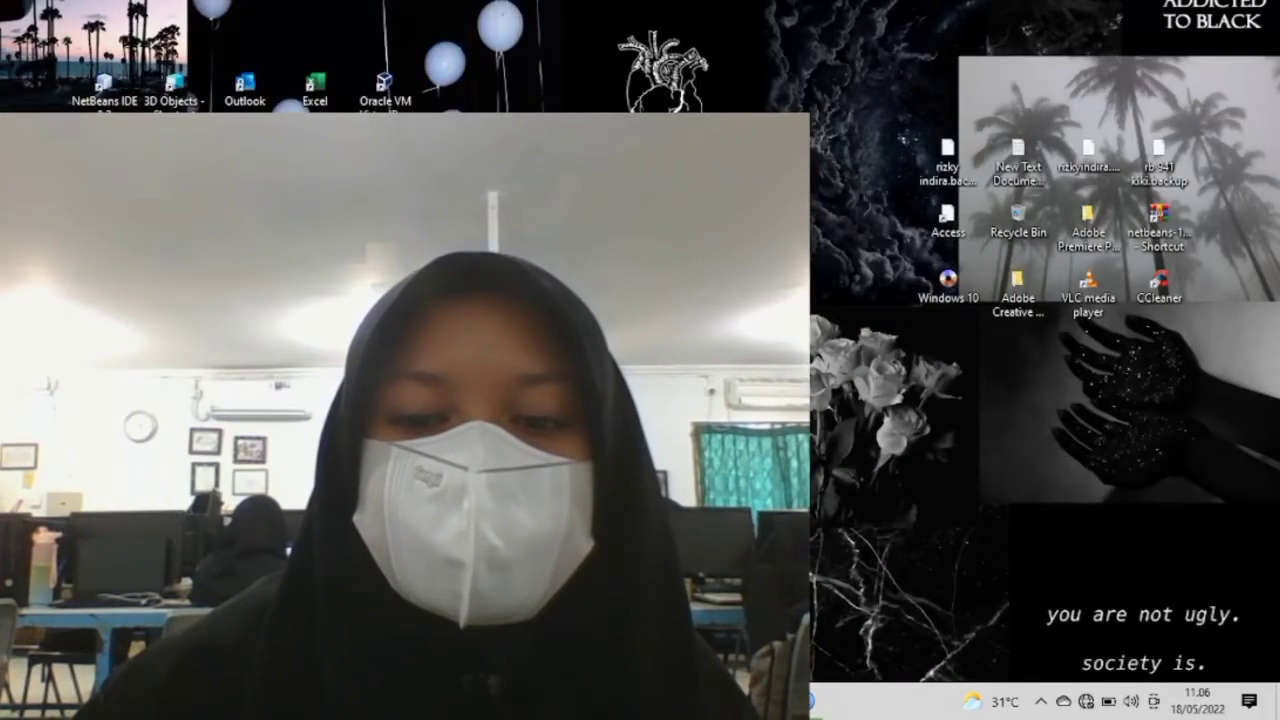
Step: Restore OBS, shrink the webcam source into the lower-left corner of the preview, and minimize OBS again
click(757, 701)
drag(738, 115, 428, 458)
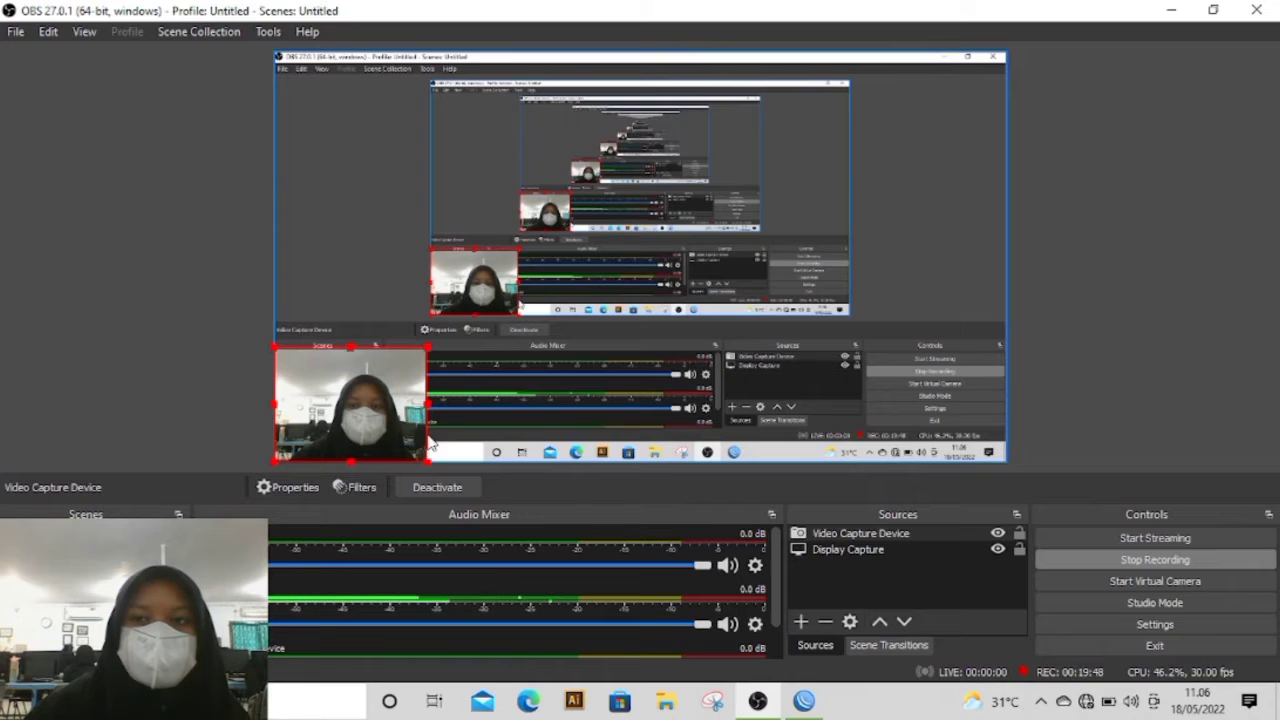
click(1176, 9)
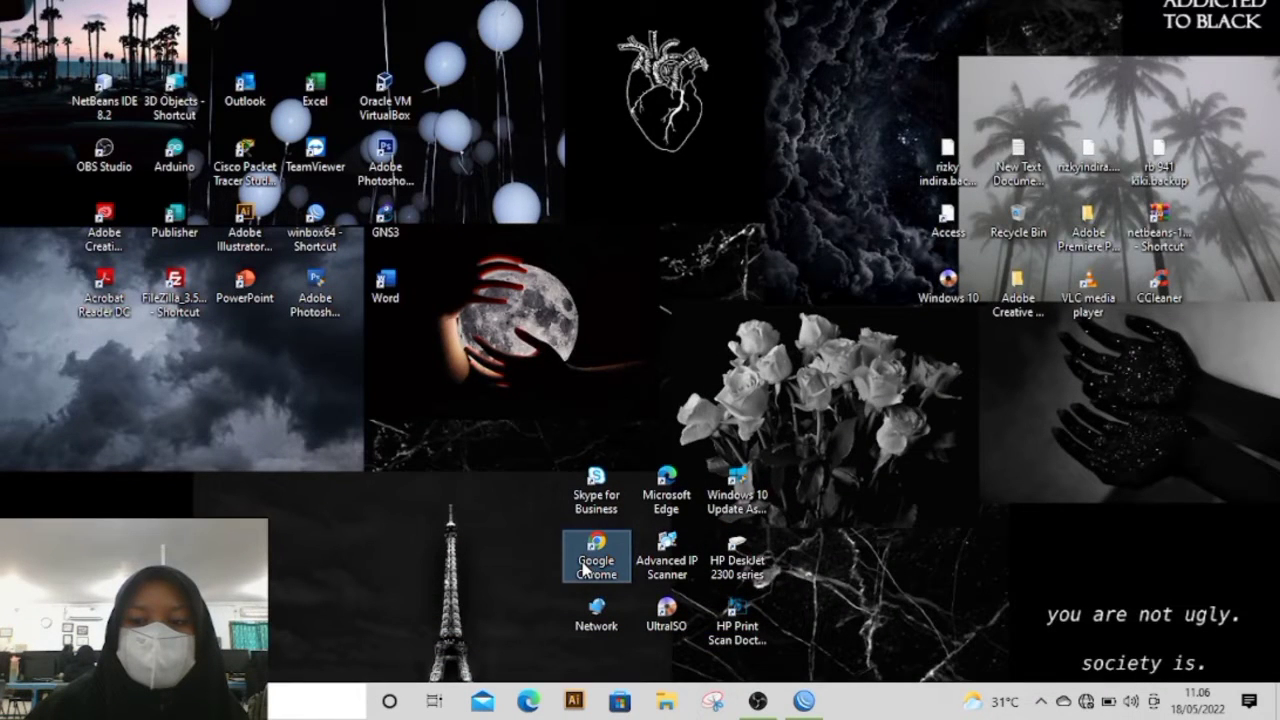
Step: Launch Google Chrome from the desktop and load the router page at 192.168.0.1
double_click(586, 566)
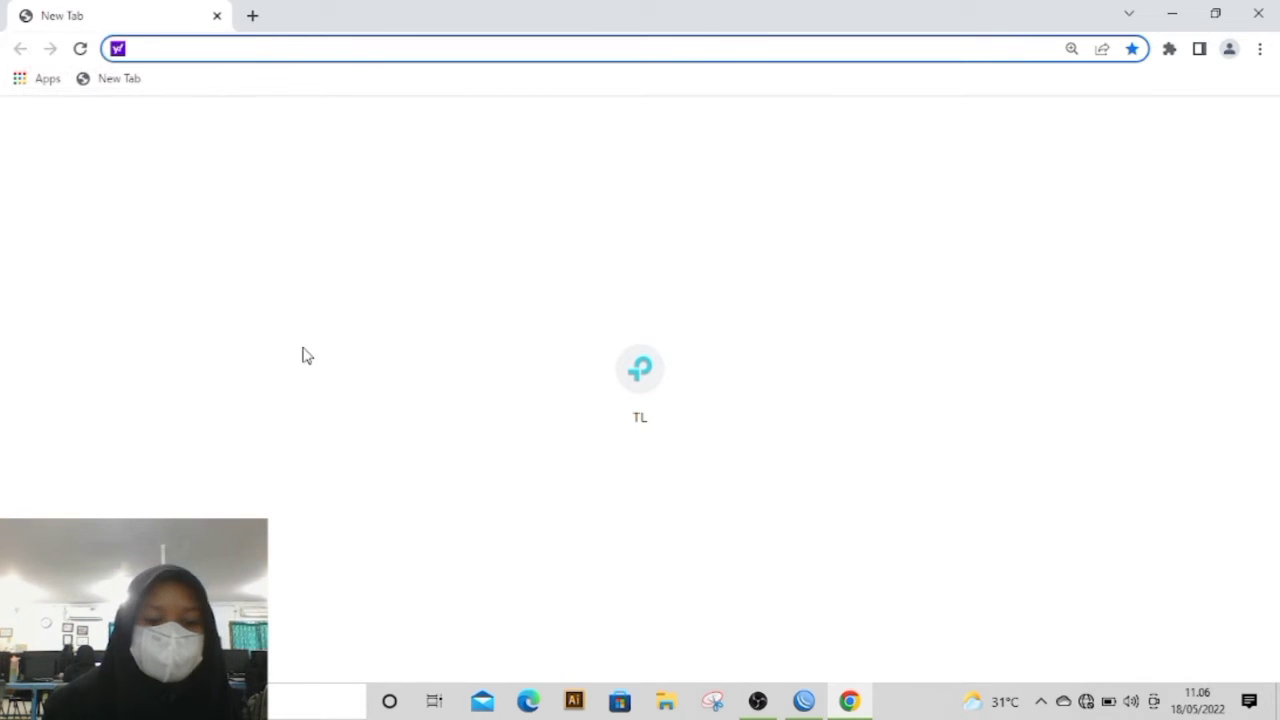
text(192)
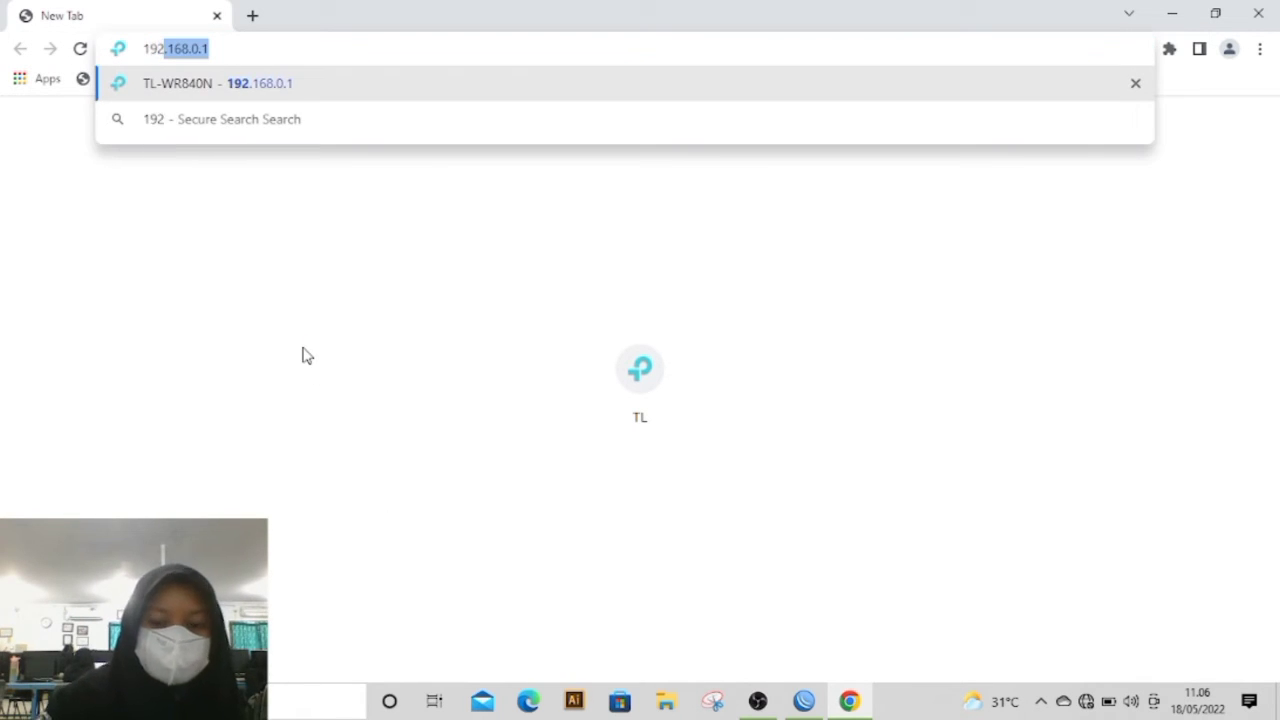
key(Return)
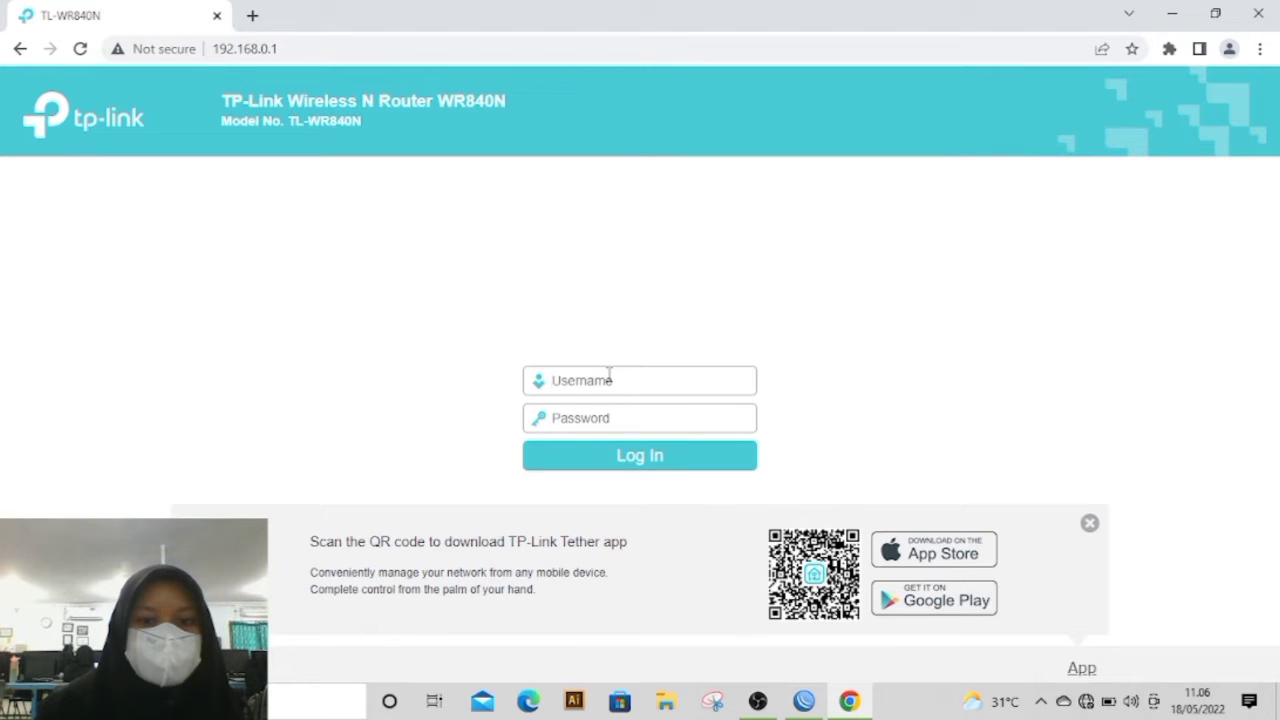
Step: Log in to the router as admin with the account password and choose Access Point as the Quick Setup operation mode
text(admin)
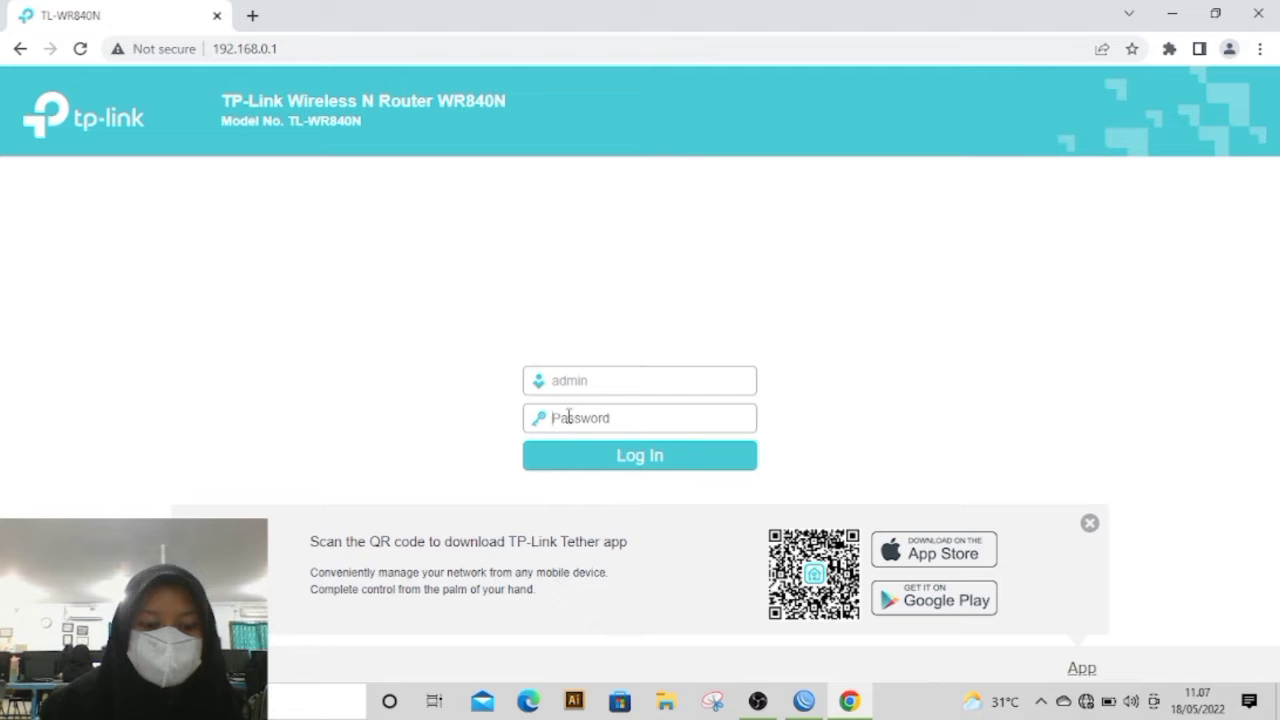
text(a)
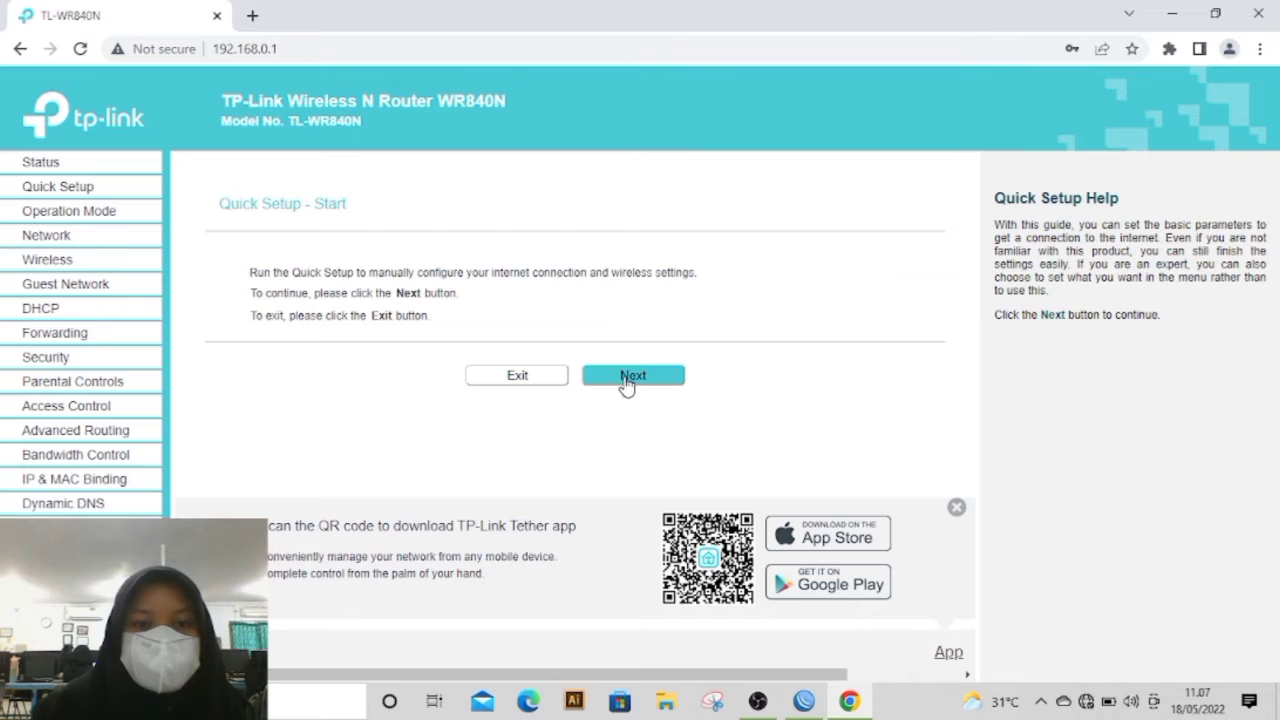
click(627, 380)
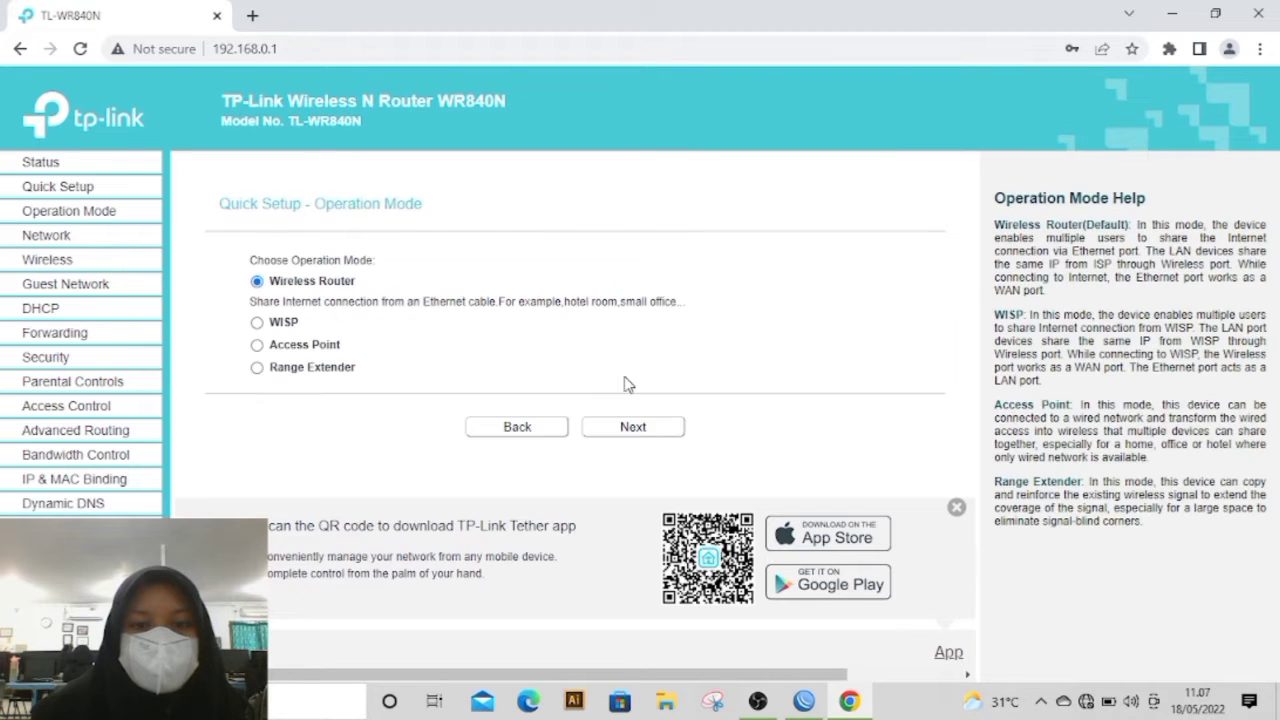
click(259, 346)
click(648, 429)
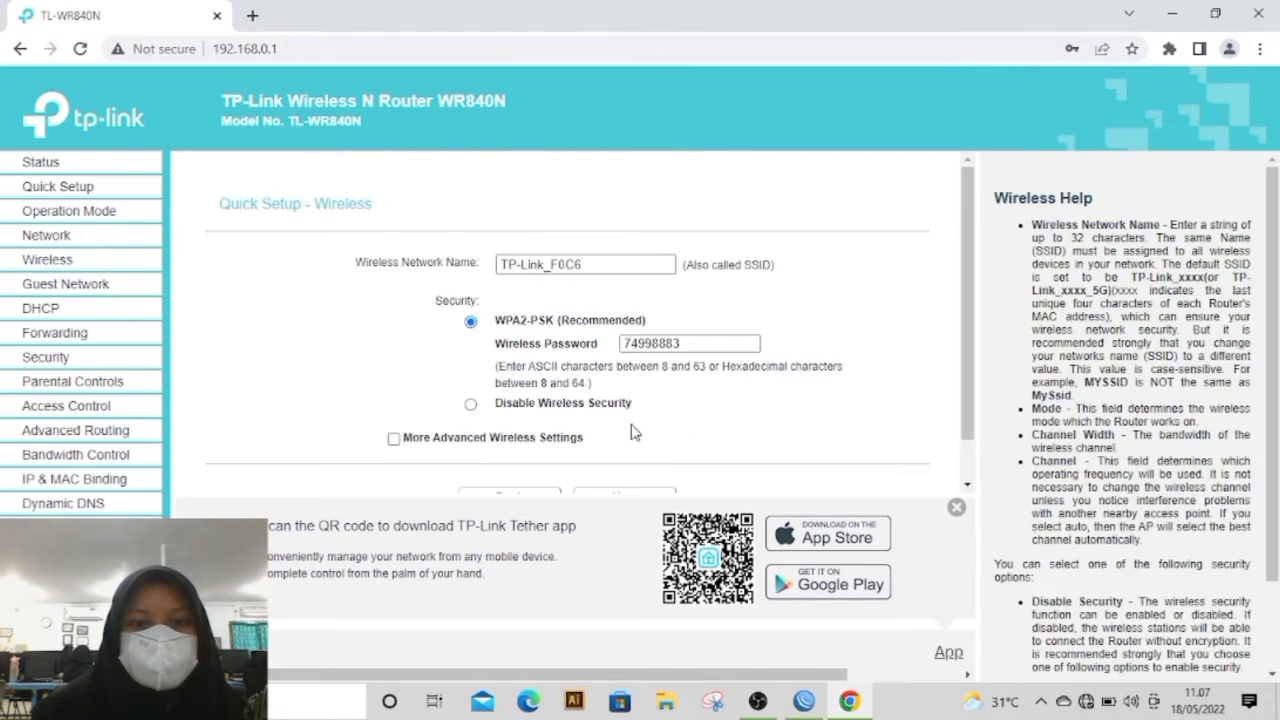
Step: Name the wireless network rizkyAP2 and disable its wireless security in Quick Setup
click(600, 264)
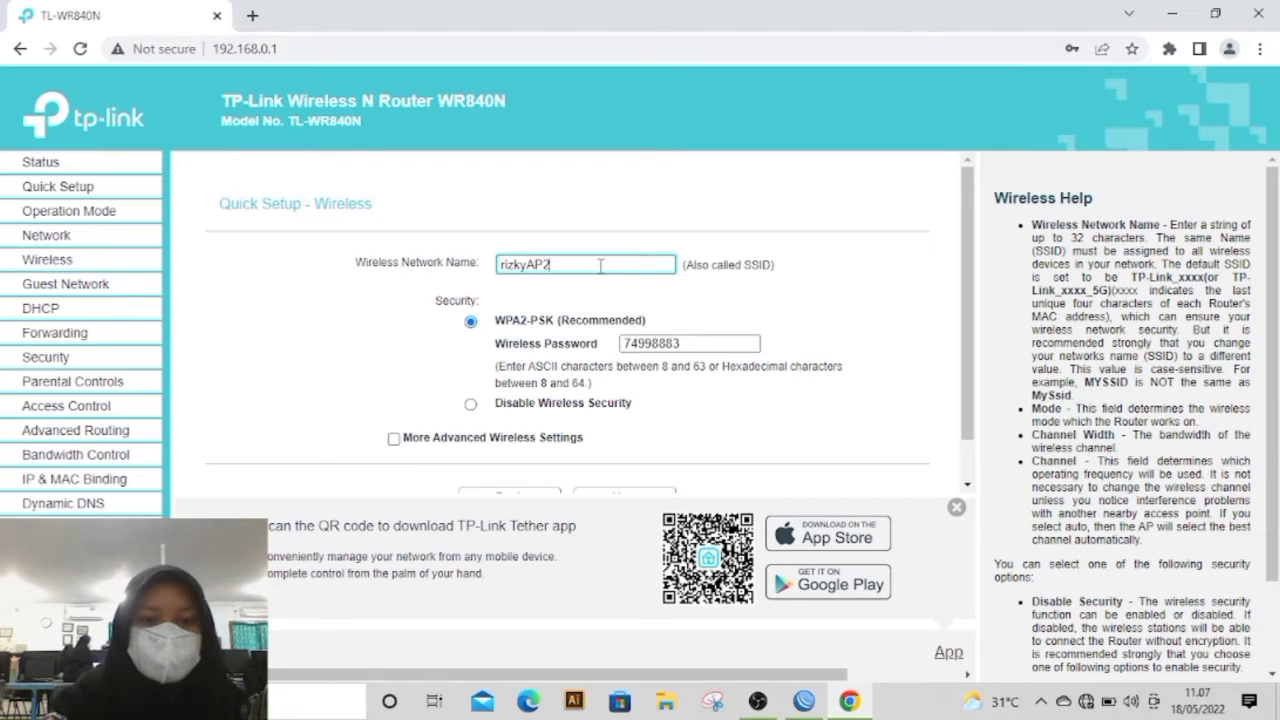
click(470, 405)
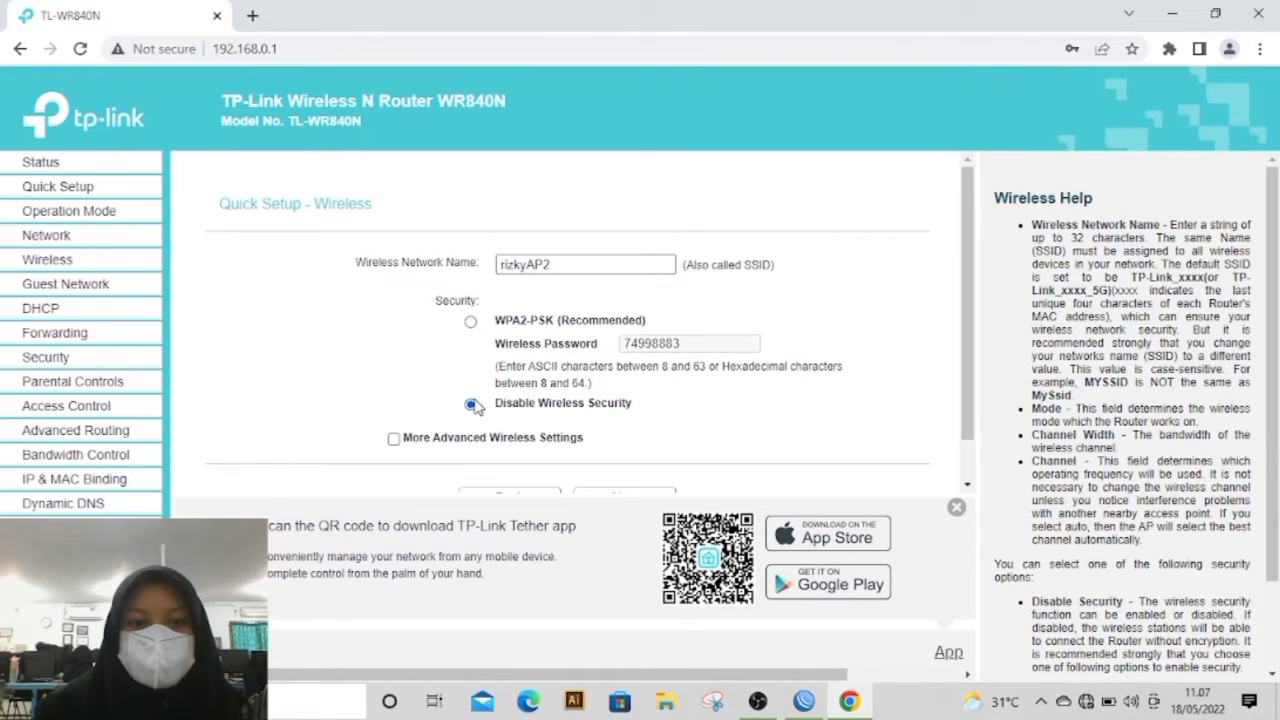
scroll(520, 420, down, 1)
click(648, 450)
Step: Accept the remaining Quick Setup pages and finish the wizard so the router reboots
scroll(645, 455, down, 1)
scroll(640, 455, up, 1)
scroll(630, 460, down, 1)
click(625, 450)
scroll(623, 457, down, 2)
click(623, 452)
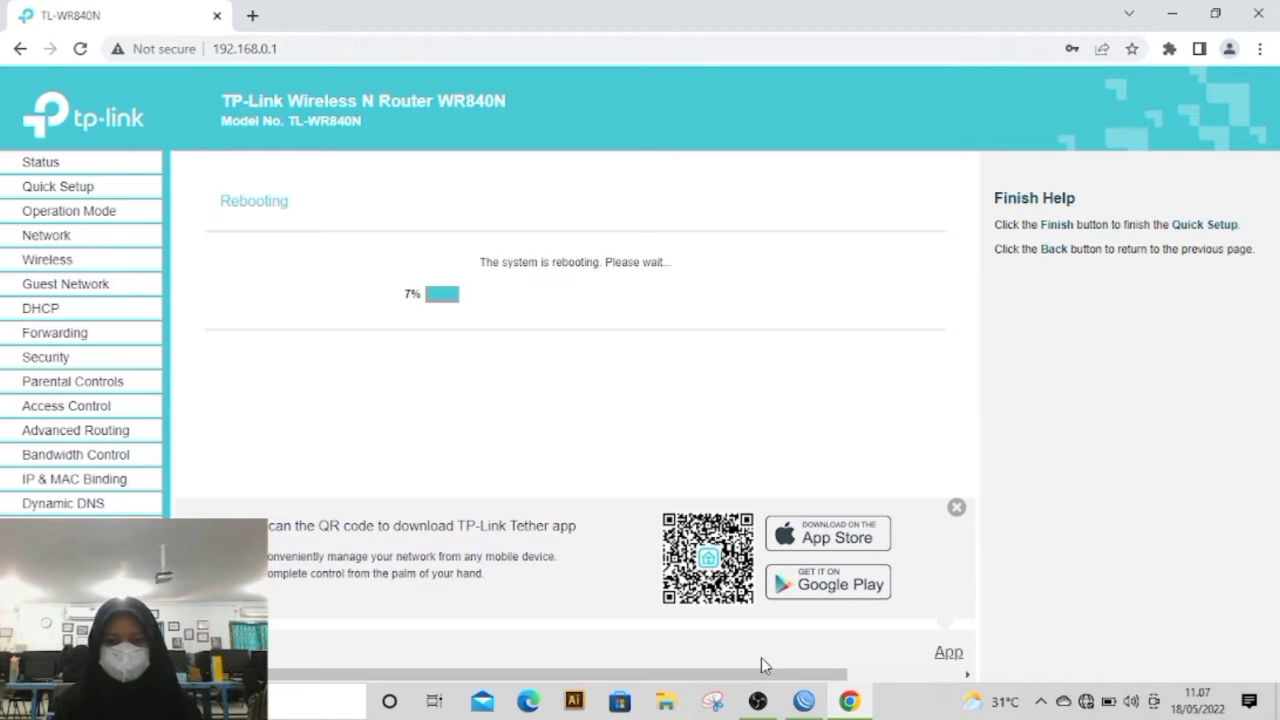
Step: Bring up OBS briefly, return to Chrome, and review the access point's LAN and wireless details on the Status page
click(758, 701)
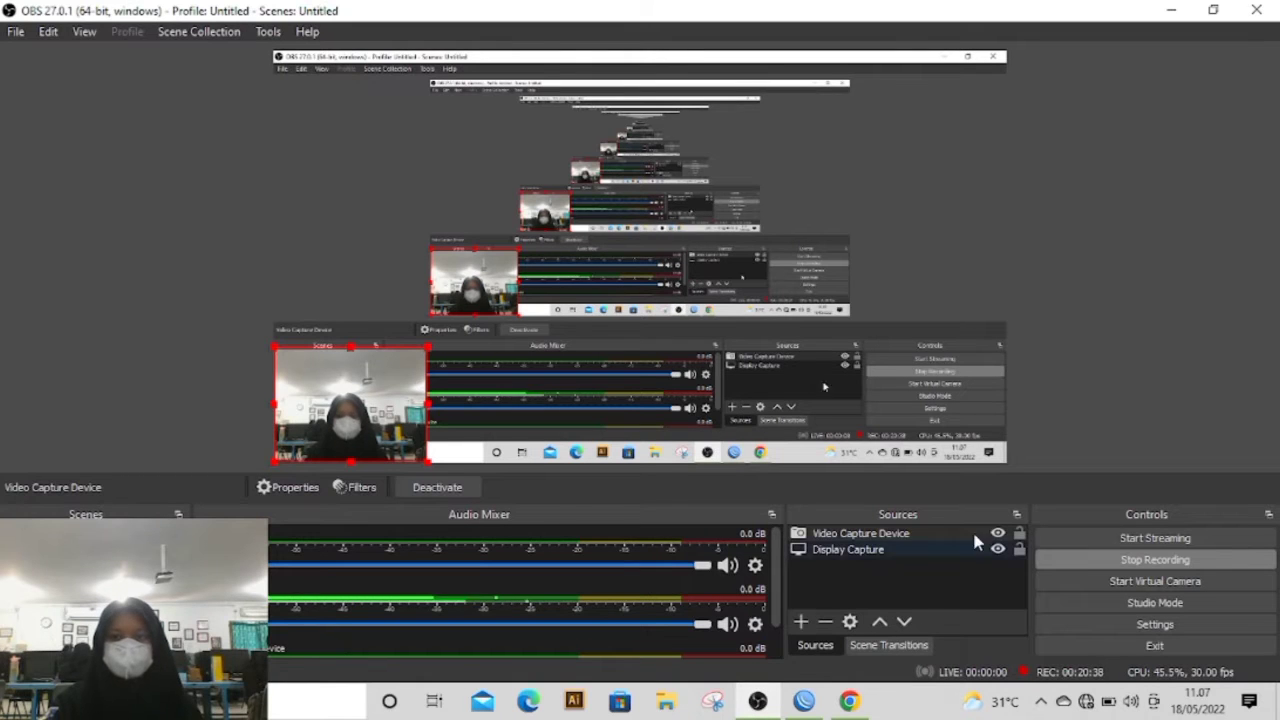
click(1175, 20)
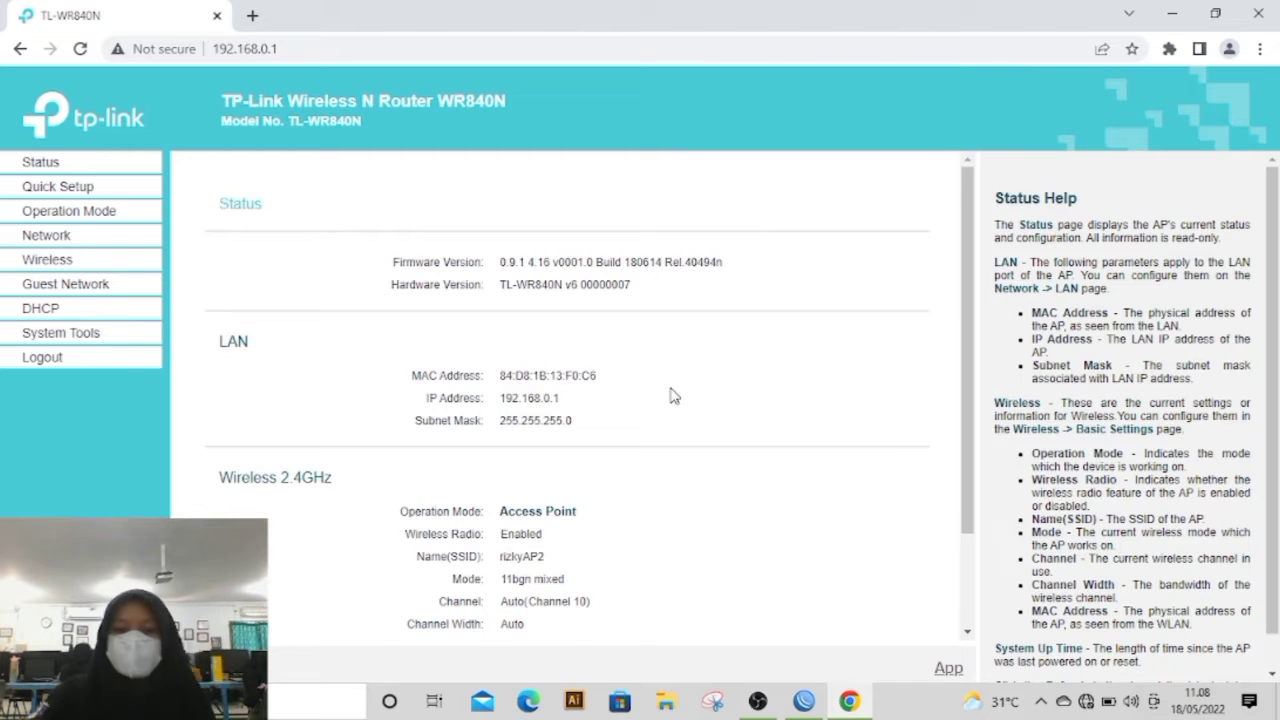
scroll(670, 403, down, 1)
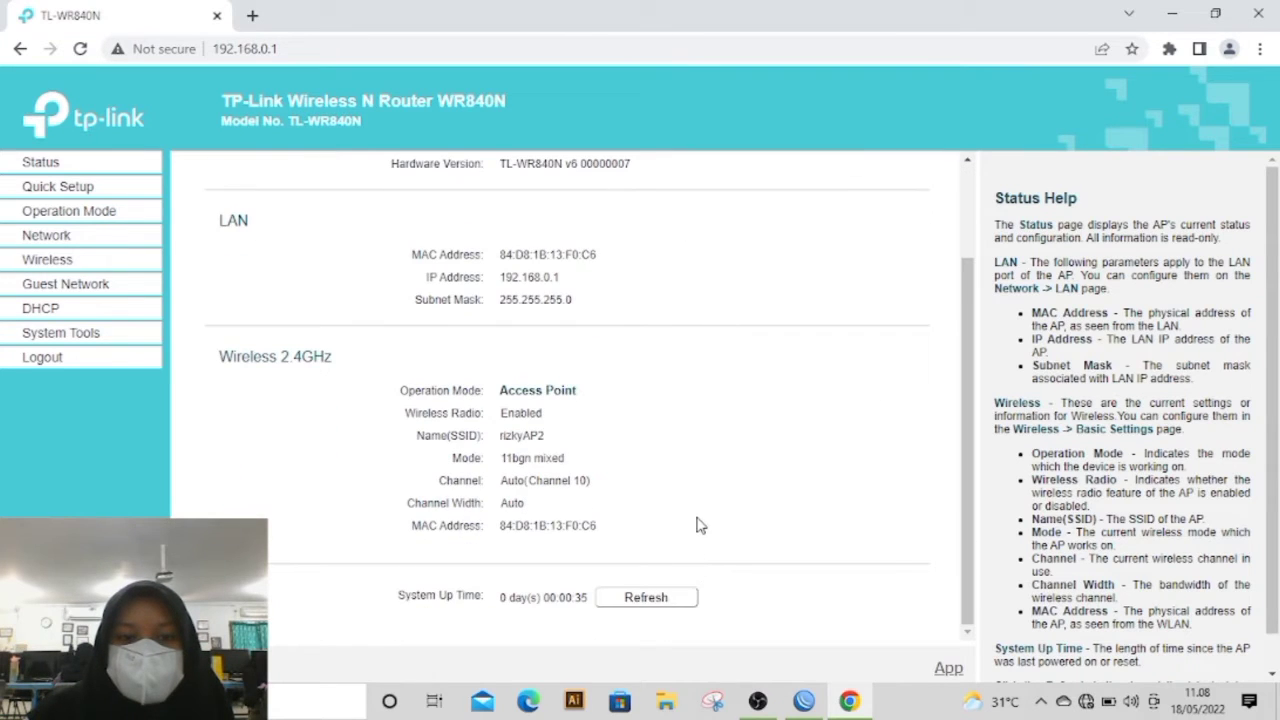
scroll(697, 520, up, 3)
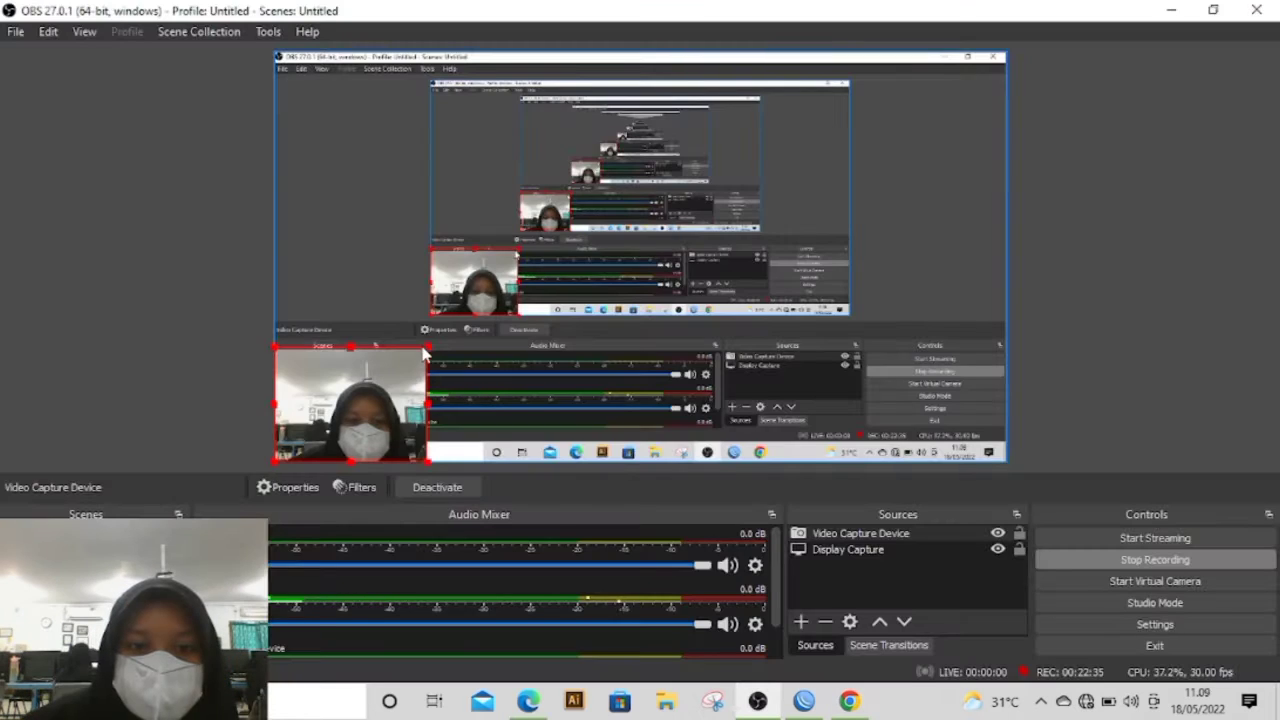
Step: Enlarge the webcam source in the OBS preview, shrink it back into the lower-left corner, and minimize OBS to show Edge
drag(423, 348, 703, 146)
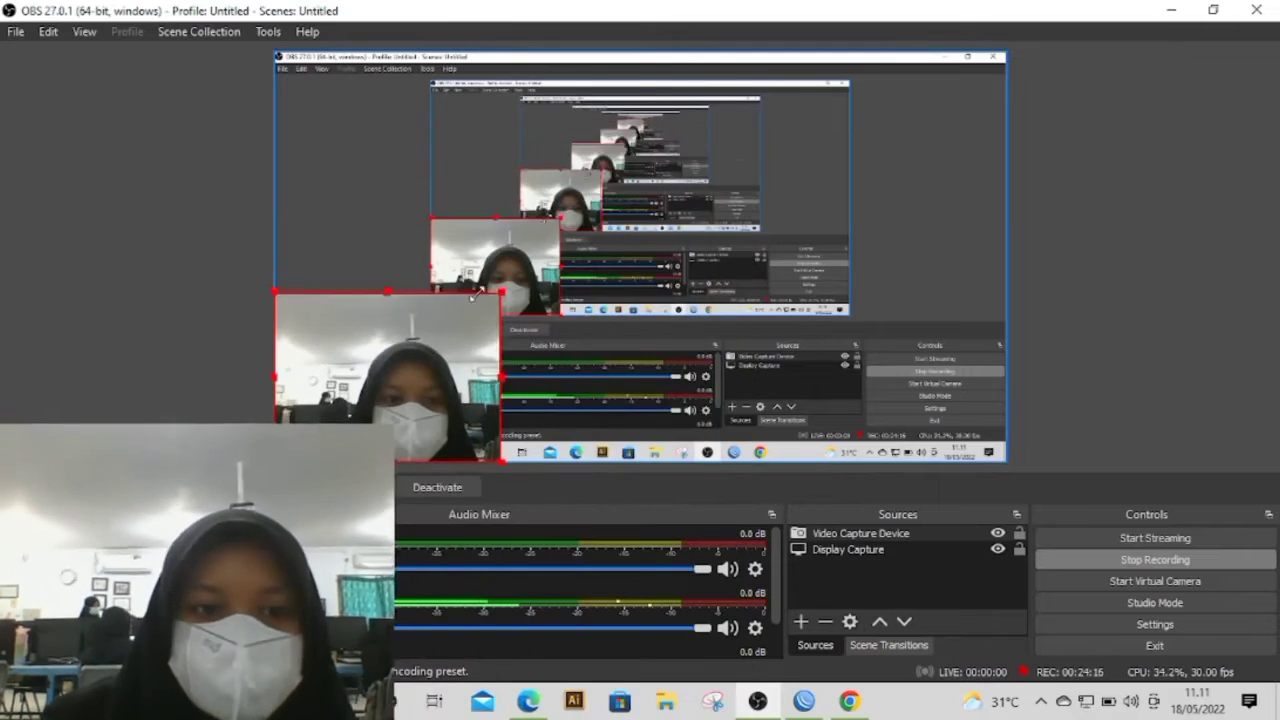
drag(477, 293, 393, 349)
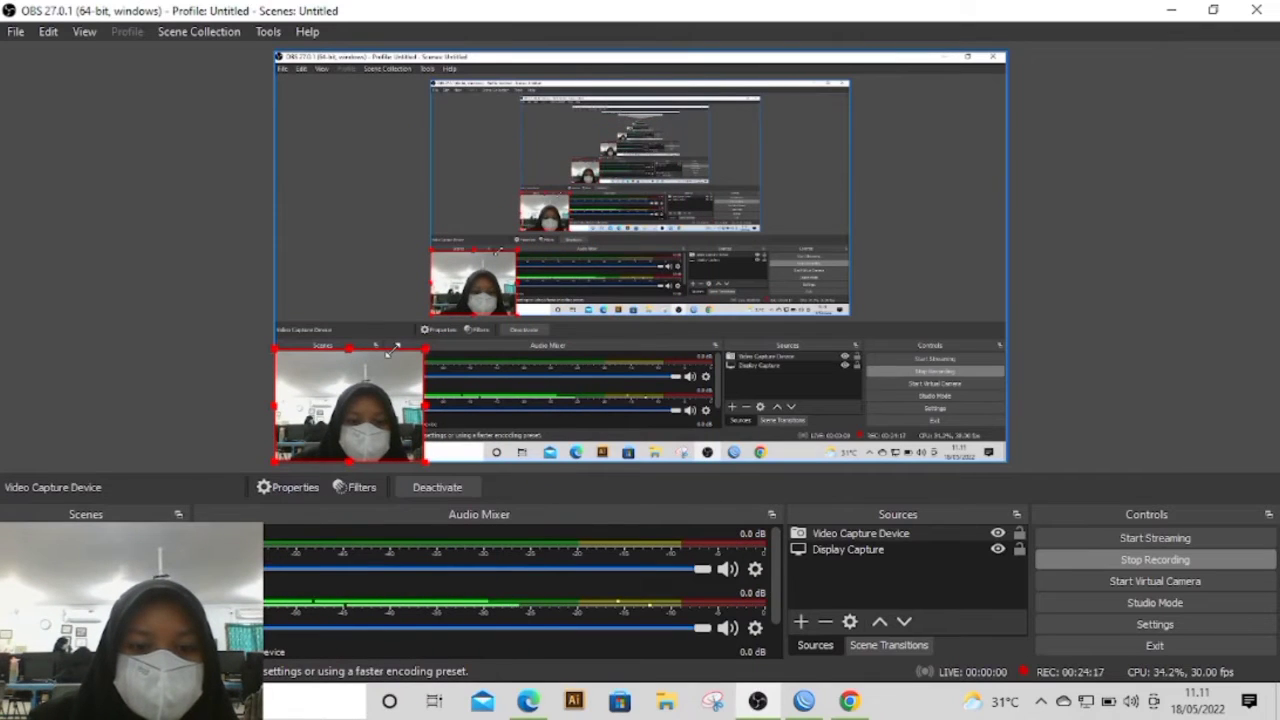
click(1172, 10)
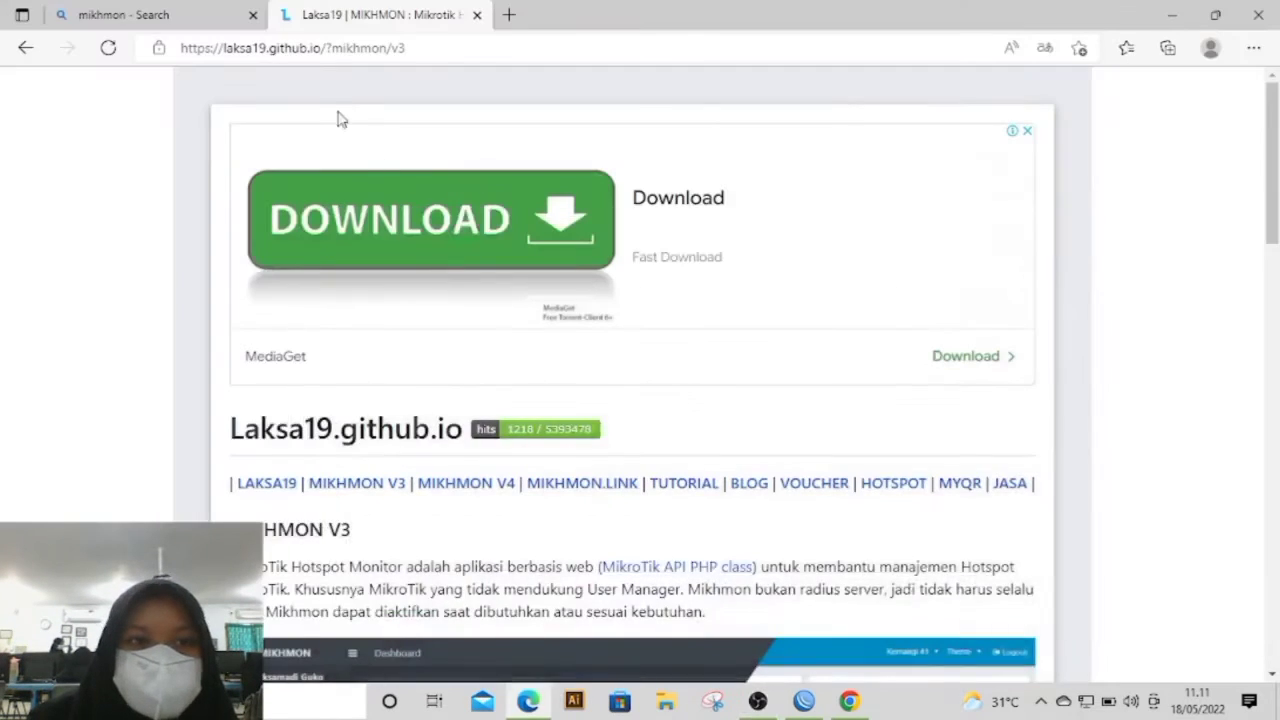
Step: Open the Laksa19 site from the mikhmon search results and go to the Mikhmon V3 download page
click(150, 14)
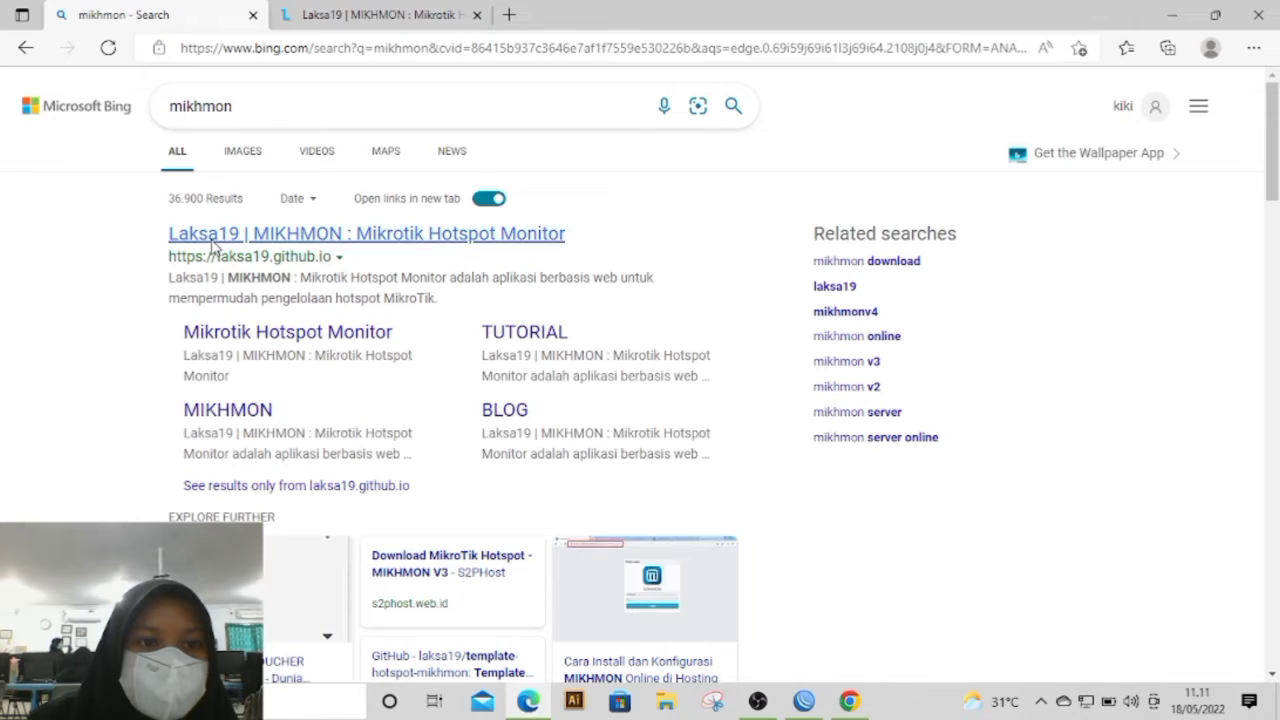
click(212, 236)
click(698, 15)
scroll(620, 450, down, 2)
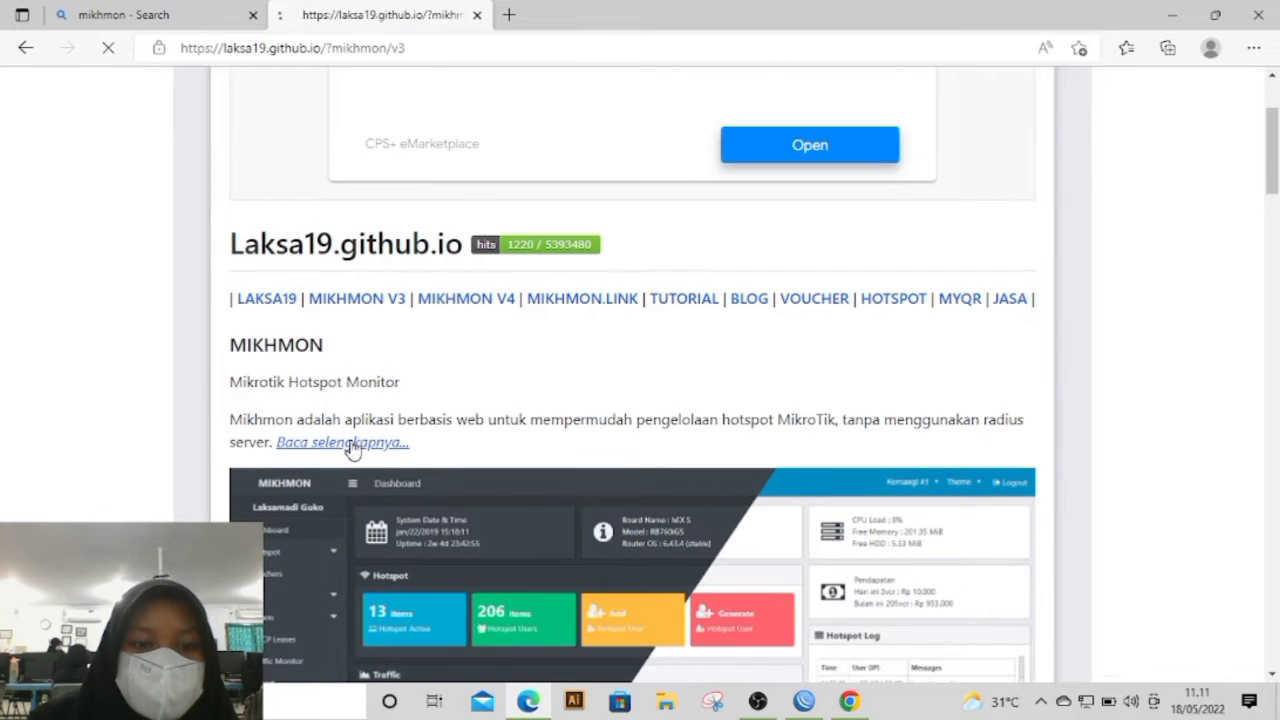
click(352, 448)
drag(1276, 148, 971, 491)
click(303, 543)
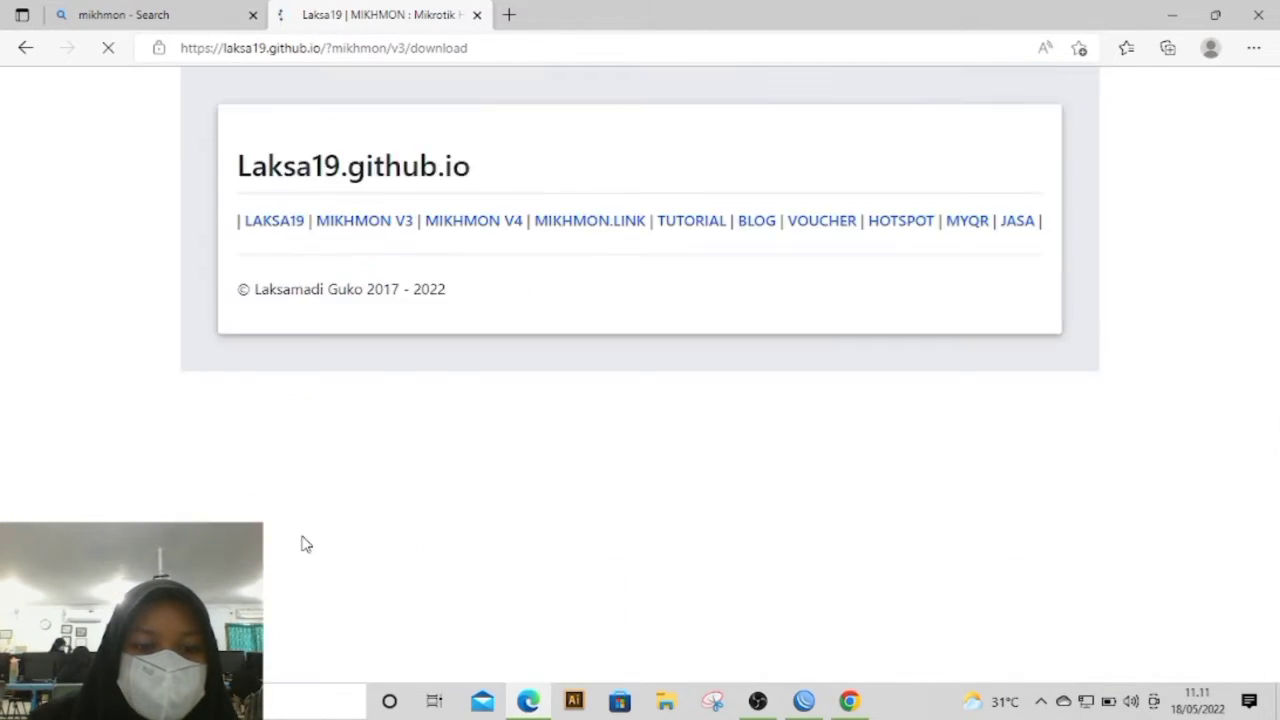
drag(1277, 168, 1278, 243)
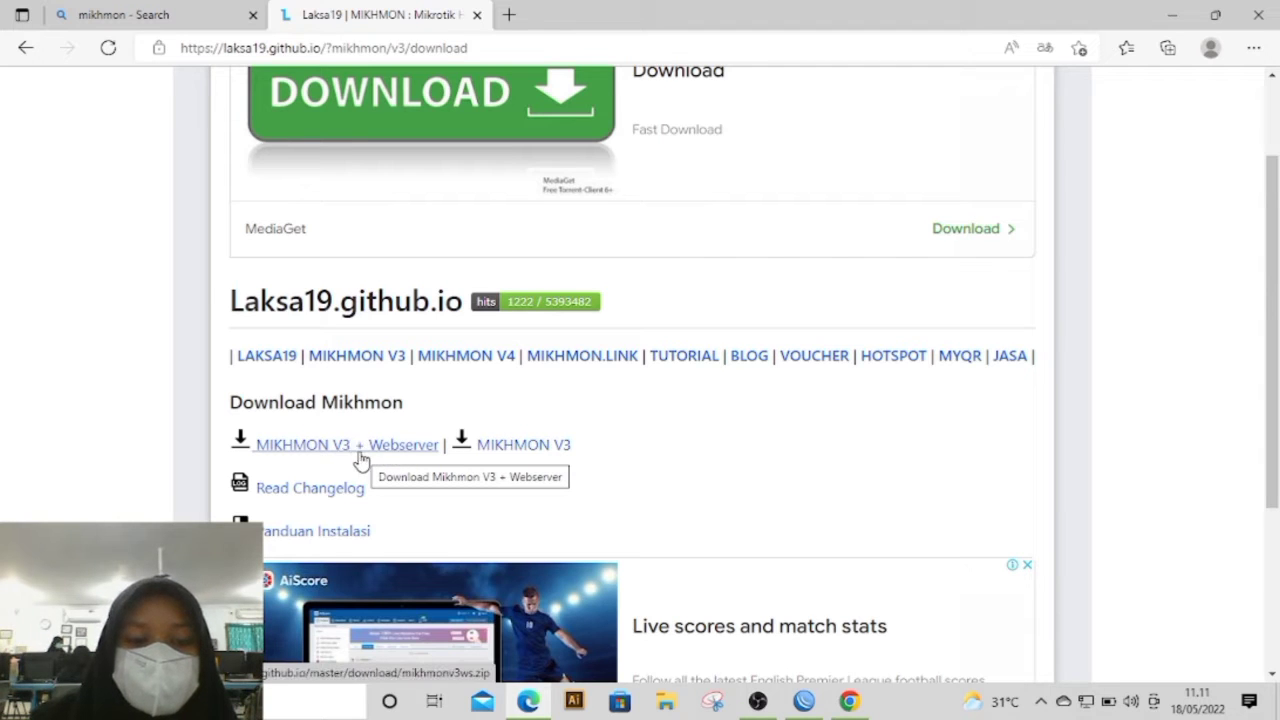
Step: Switch to the Downloads folder in File Explorer and view the extraction options for the mikhmonv3ws archive
click(667, 705)
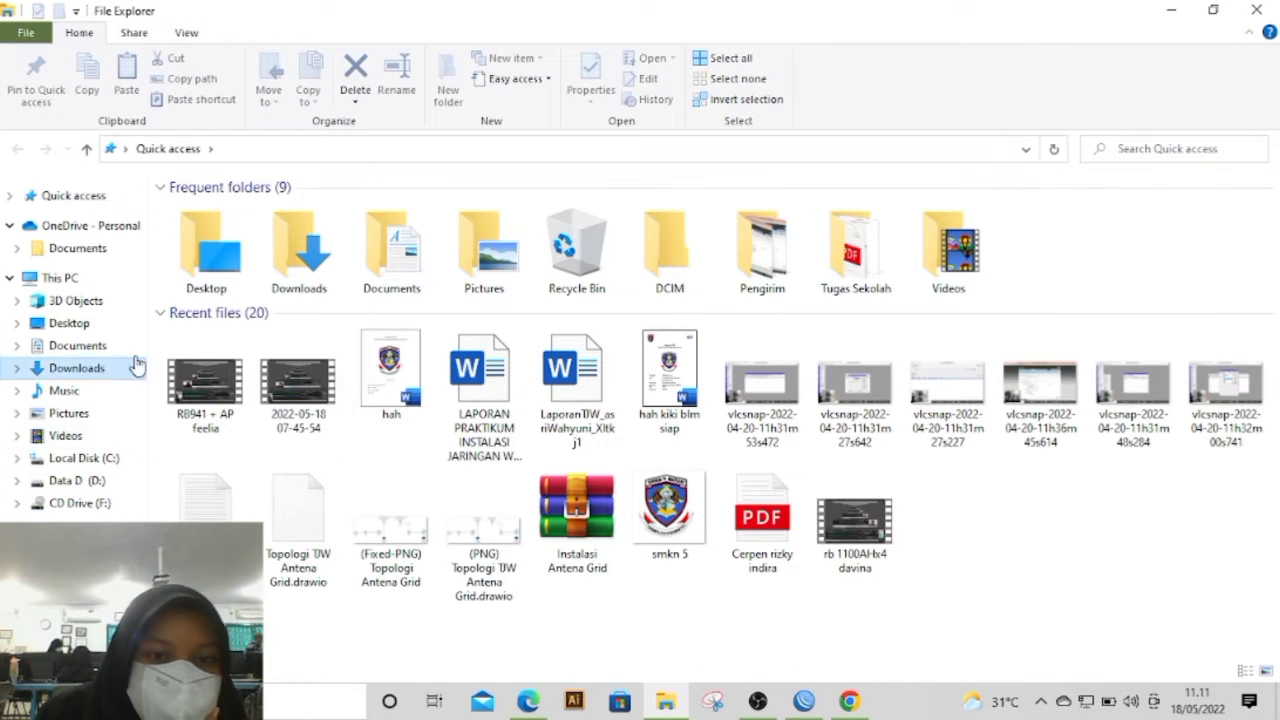
click(90, 368)
right_click(318, 454)
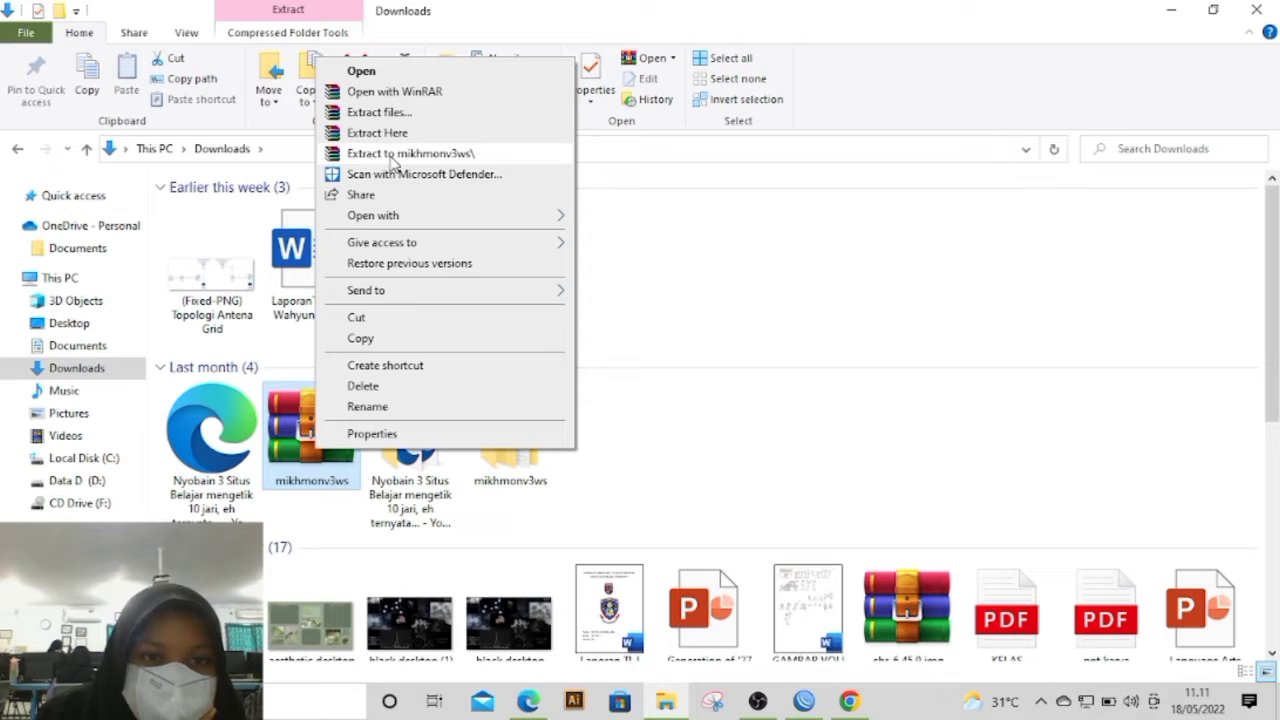
click(642, 440)
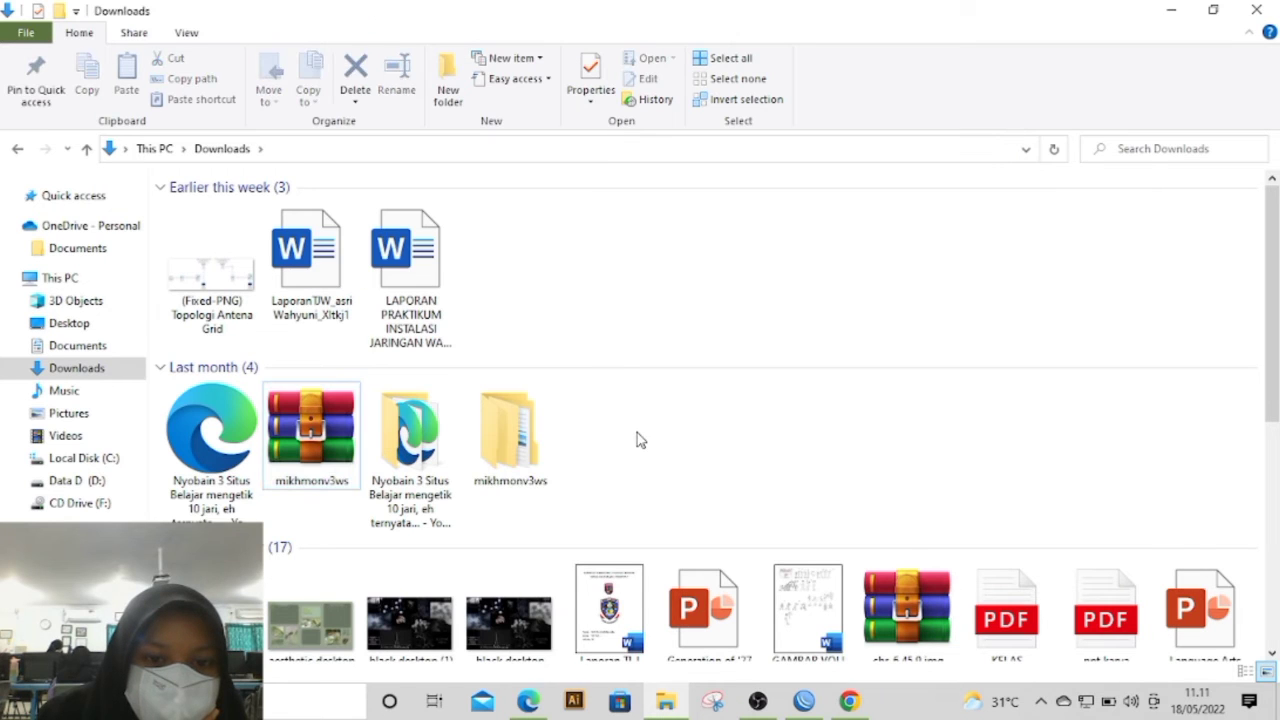
Step: Run MikhmonServer from the Mikhmon Server folder inside mikhmonv3ws and open Mikhmon in the browser
double_click(519, 440)
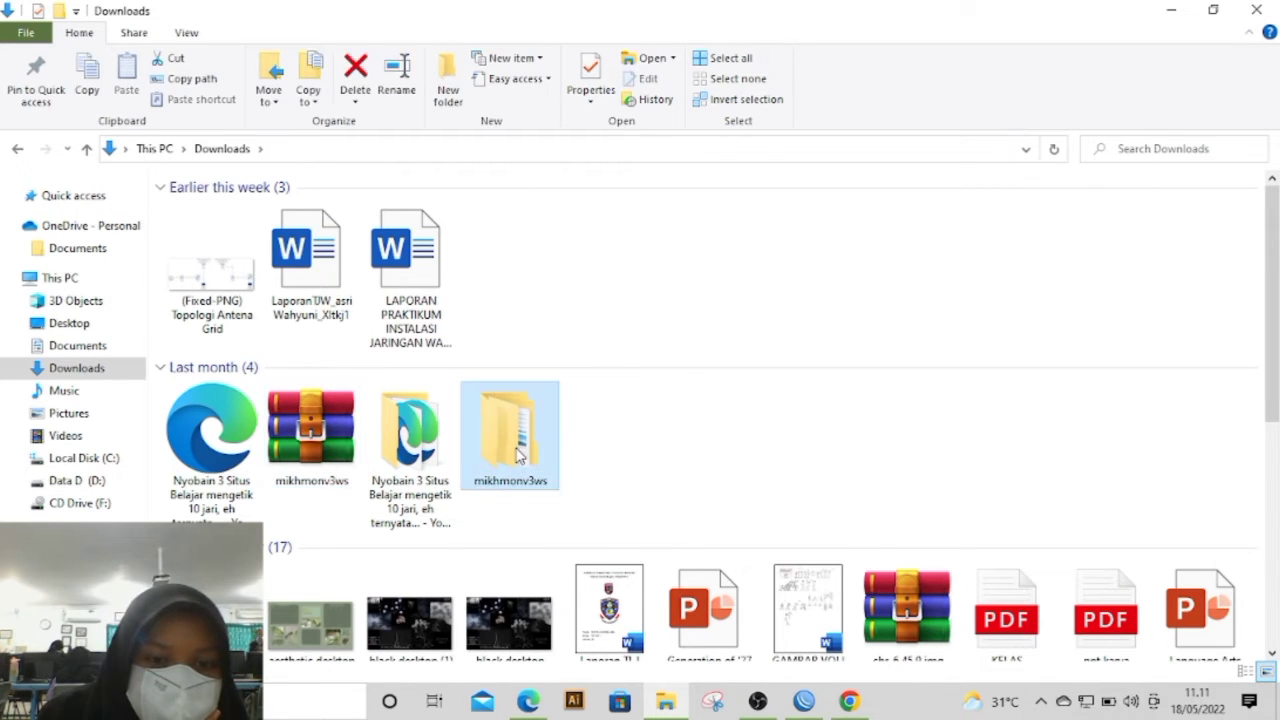
click(255, 210)
double_click(255, 210)
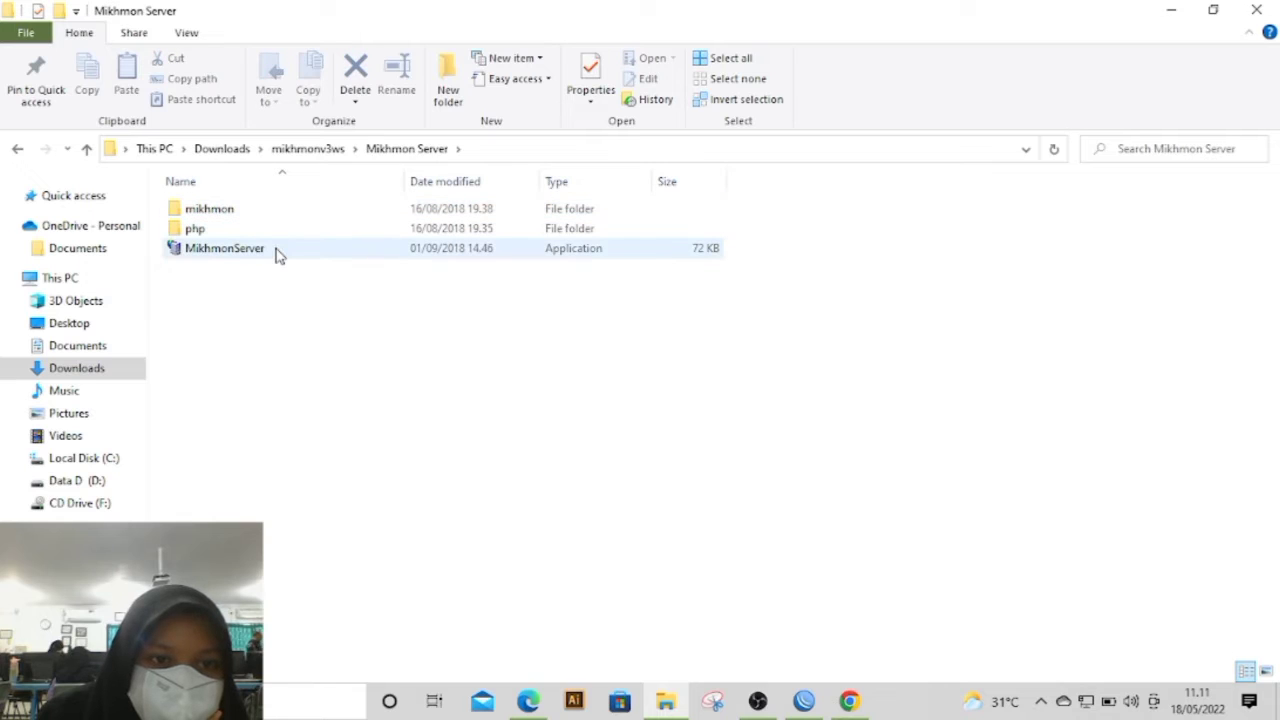
double_click(278, 254)
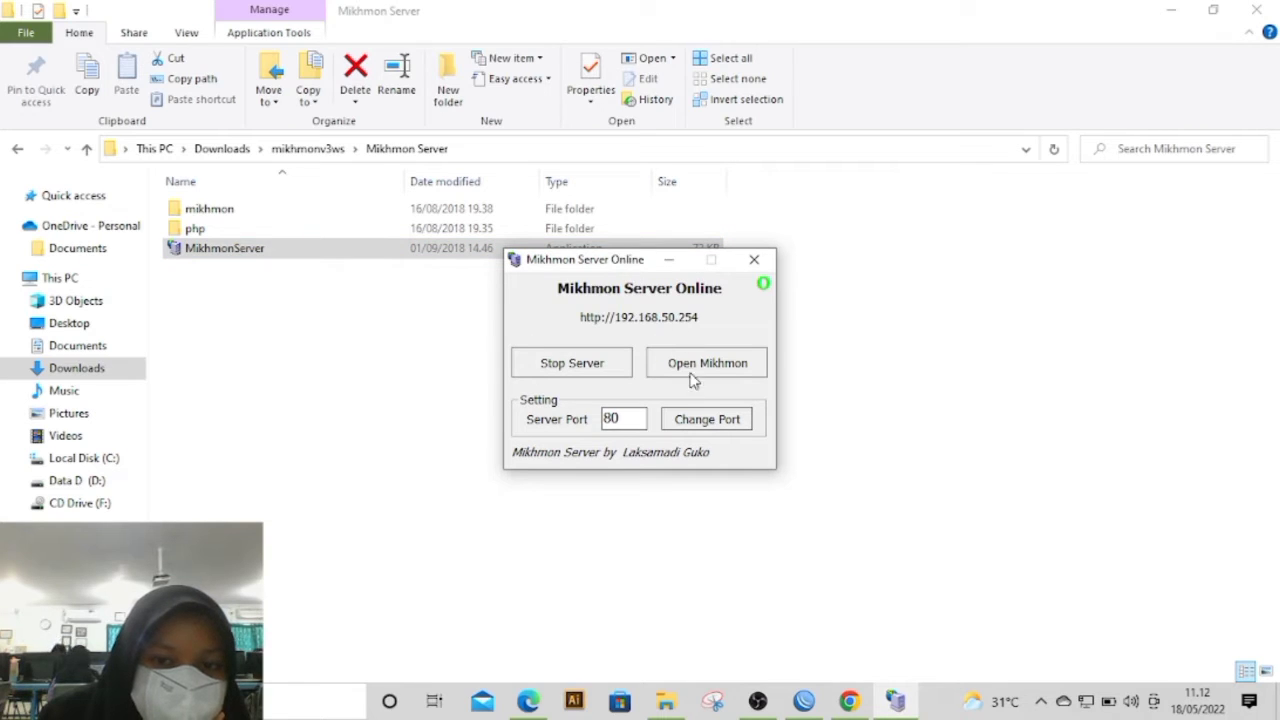
click(692, 369)
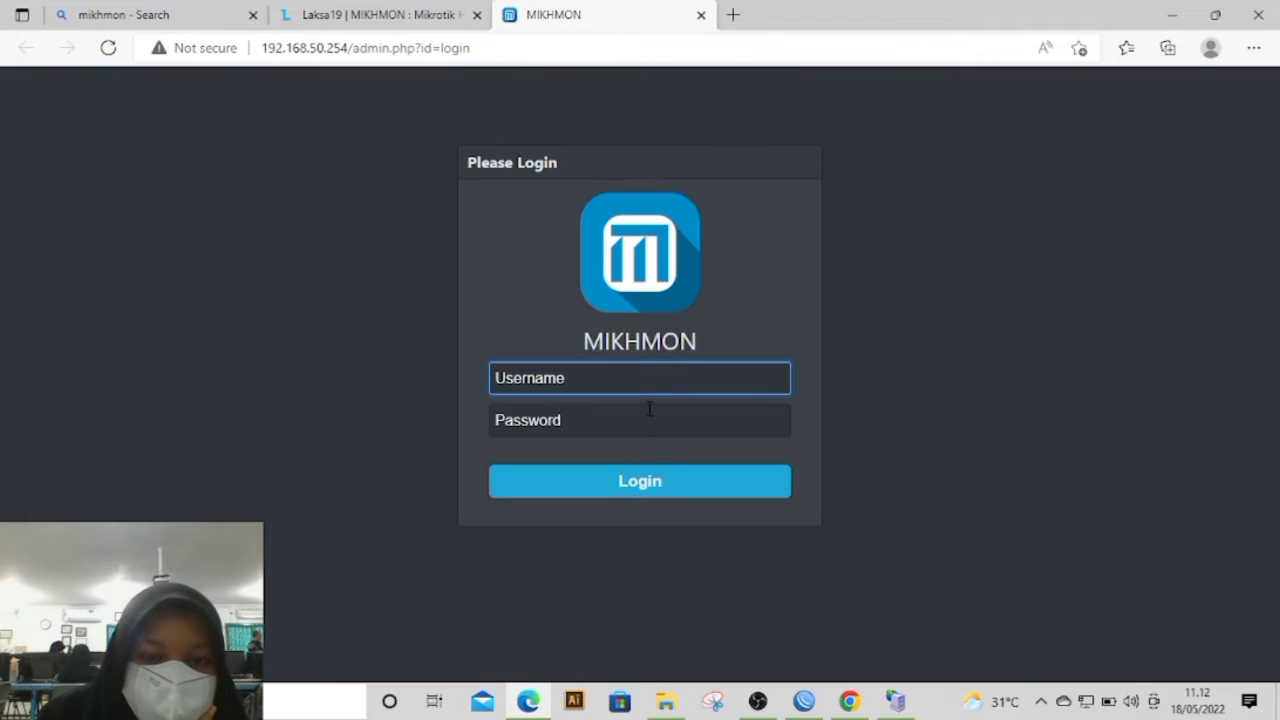
Step: Log in to Mikhmon with the username mikhmon and the account password
text(mikhmi)
key(BackSpace)
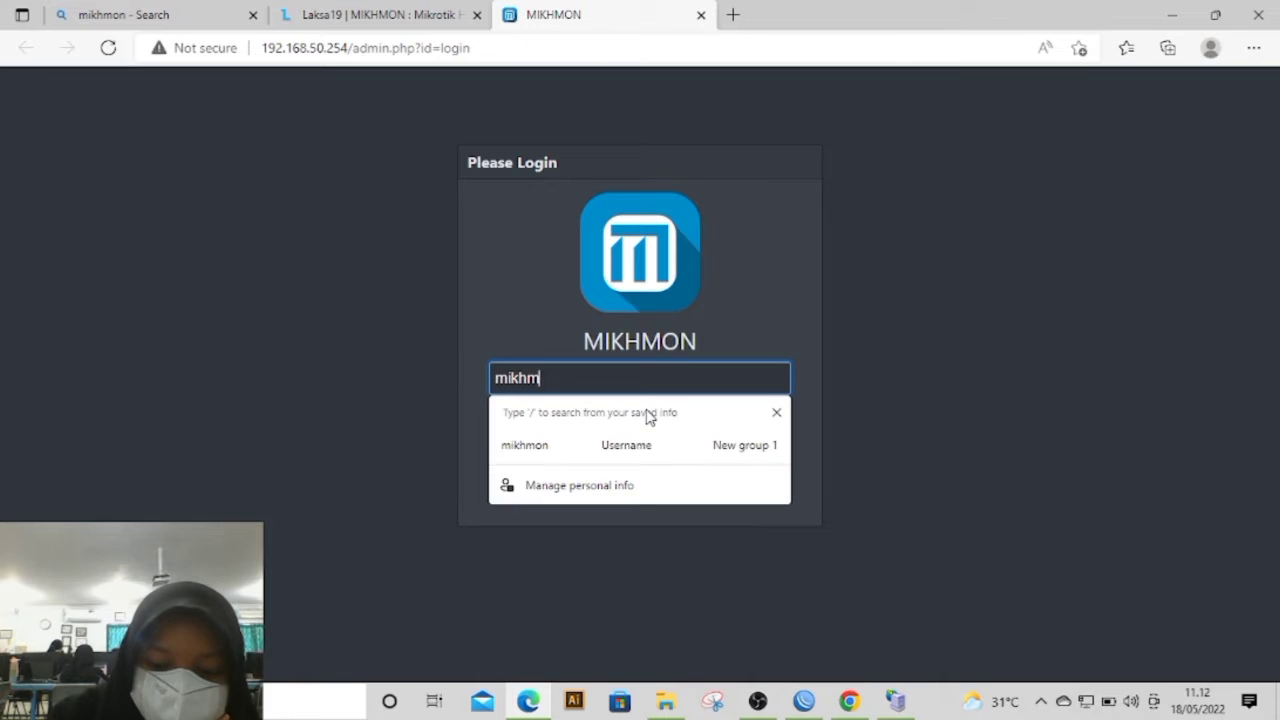
click(842, 256)
click(559, 432)
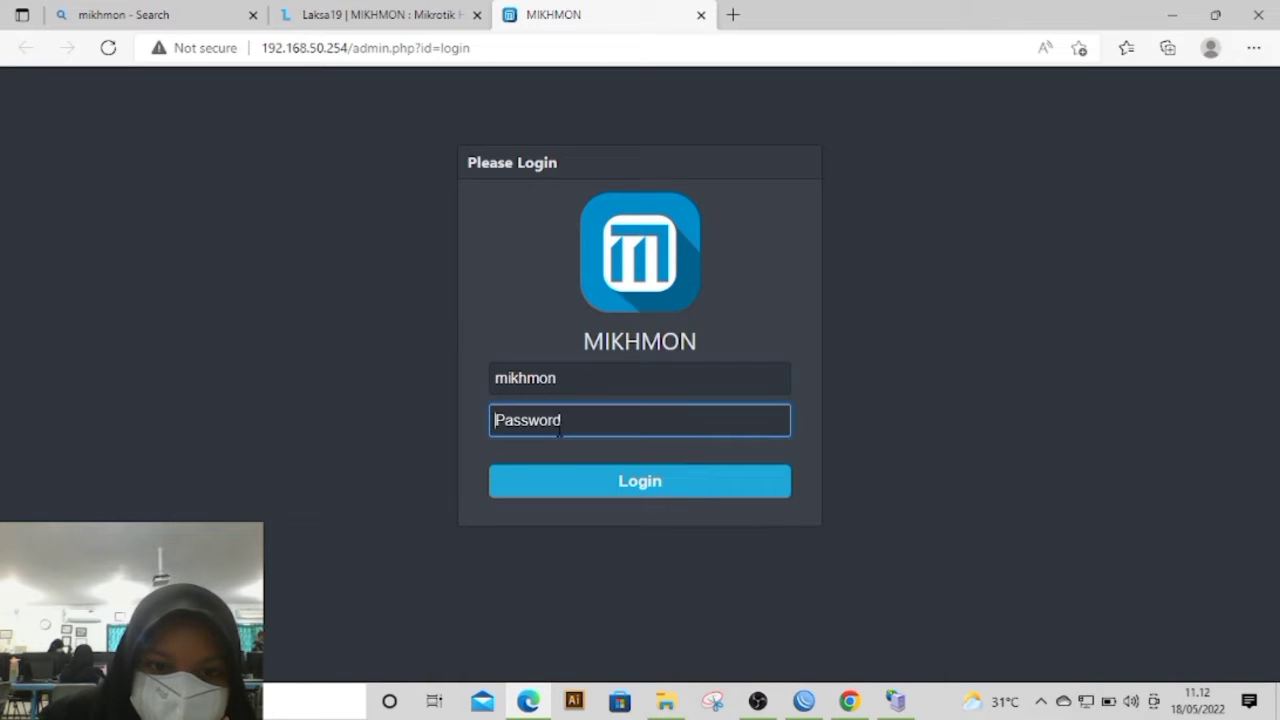
text(12)
click(667, 494)
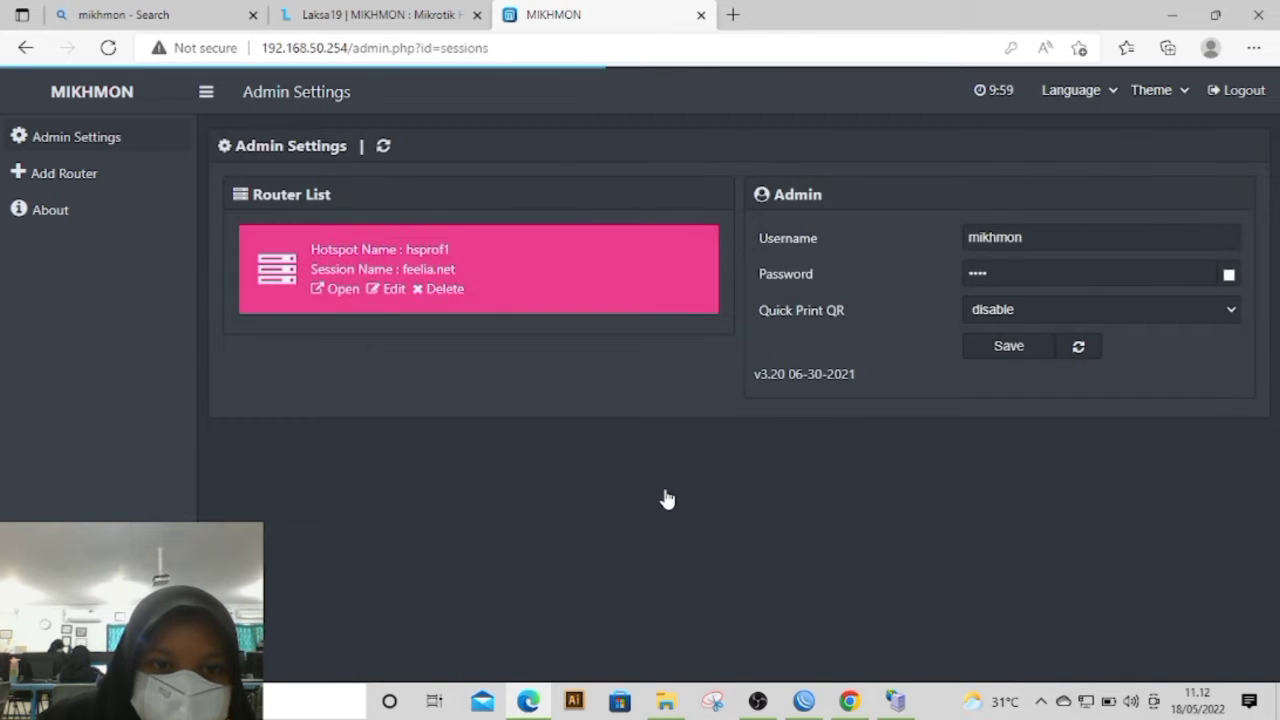
Step: Delete the feelia.net session from the Router List and start adding a new router, leaving its session name empty
click(434, 292)
click(729, 150)
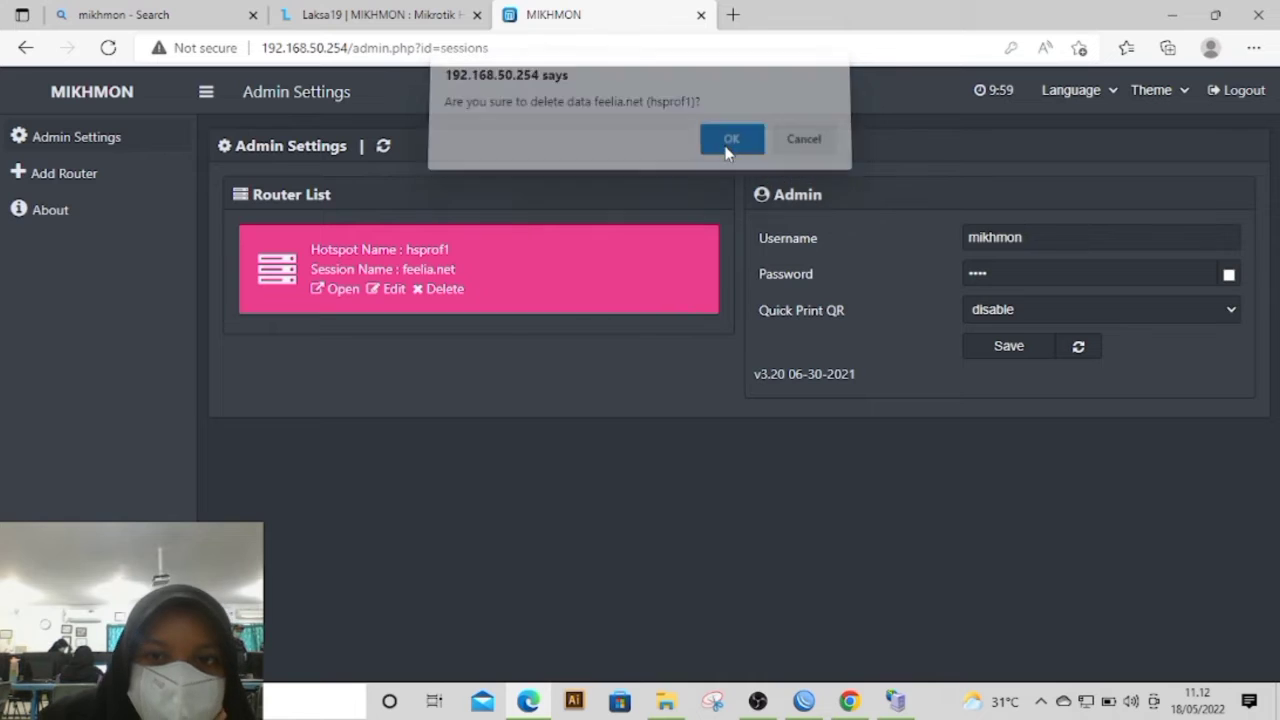
click(103, 183)
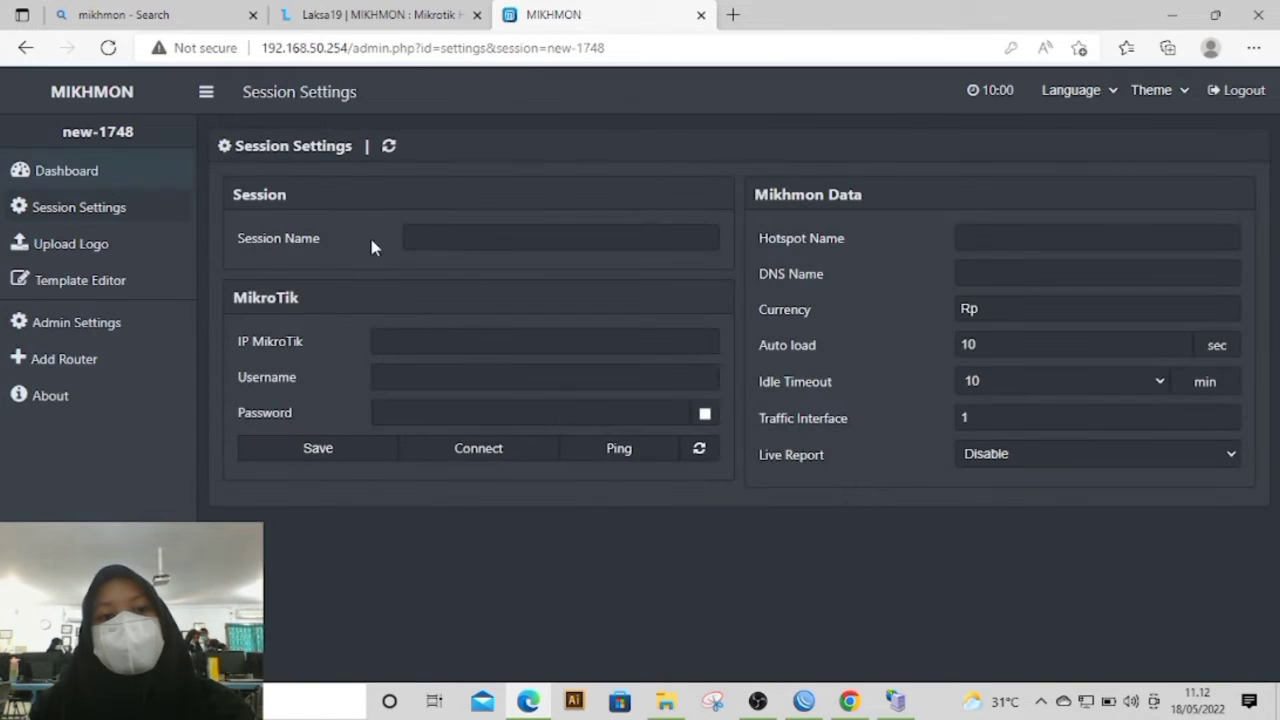
click(471, 238)
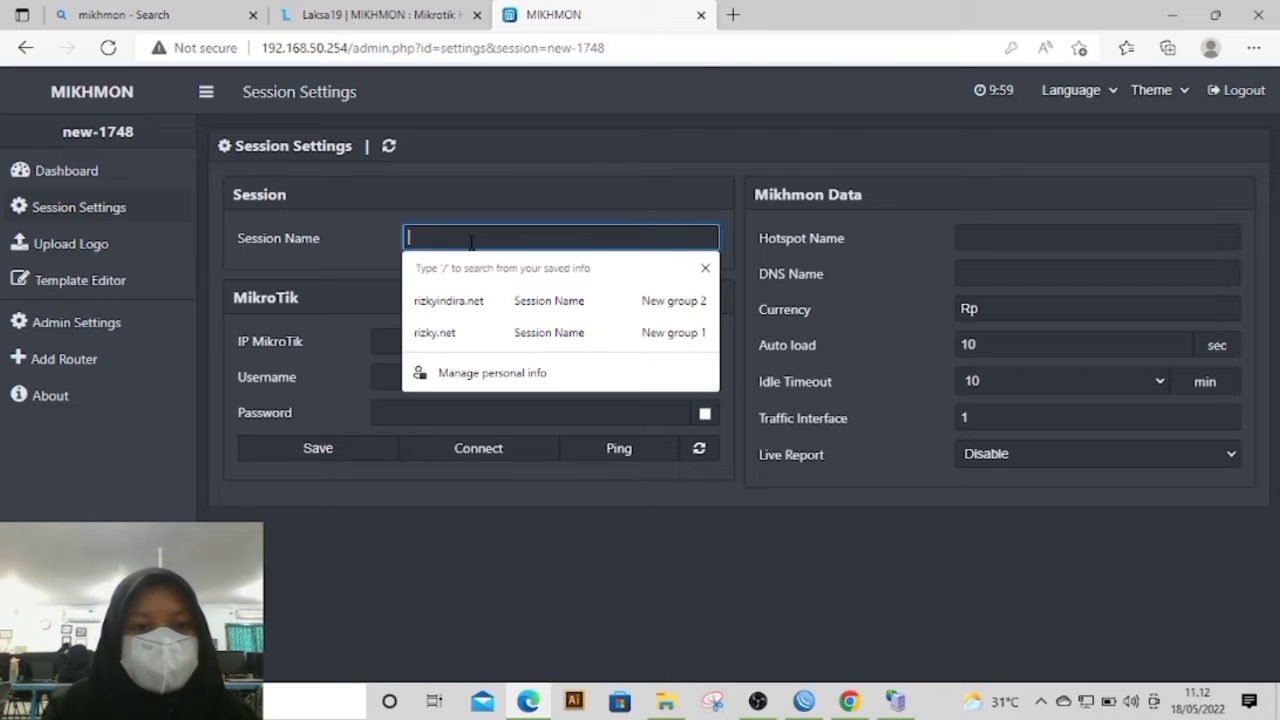
key(Escape)
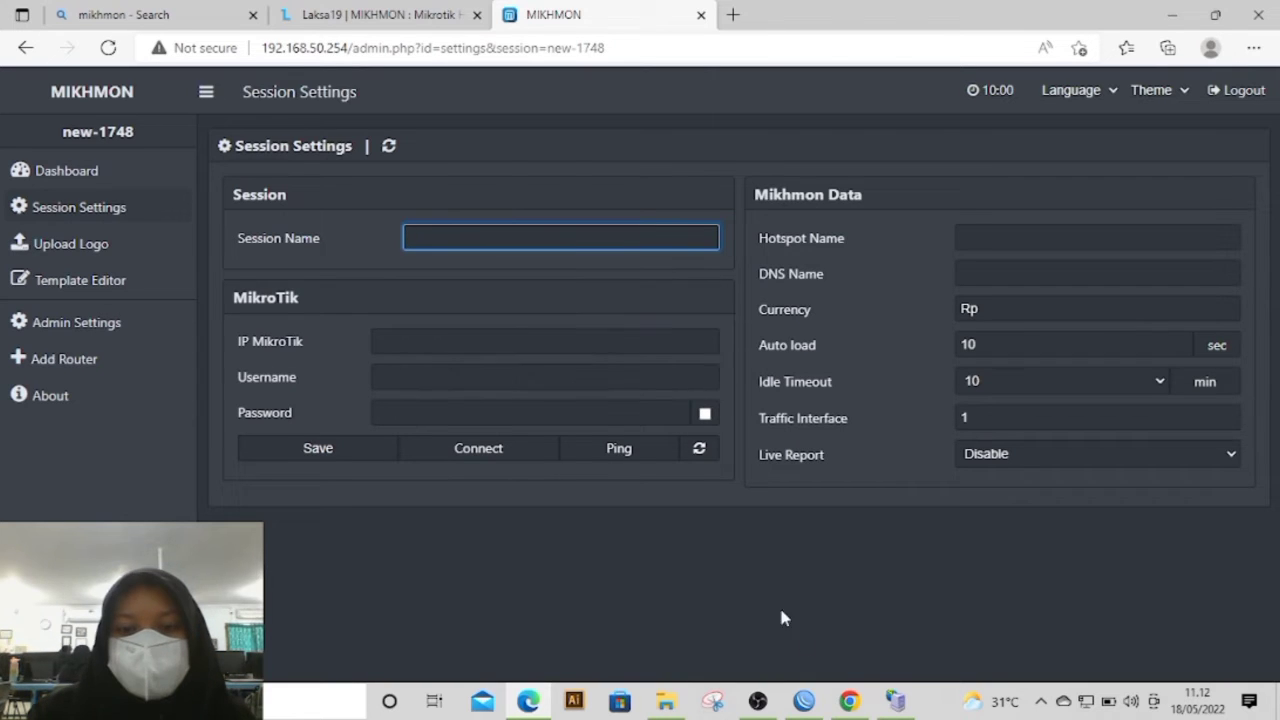
Step: Switch to WinBox, reconnect to the router and open its IP Hotspot settings
click(804, 700)
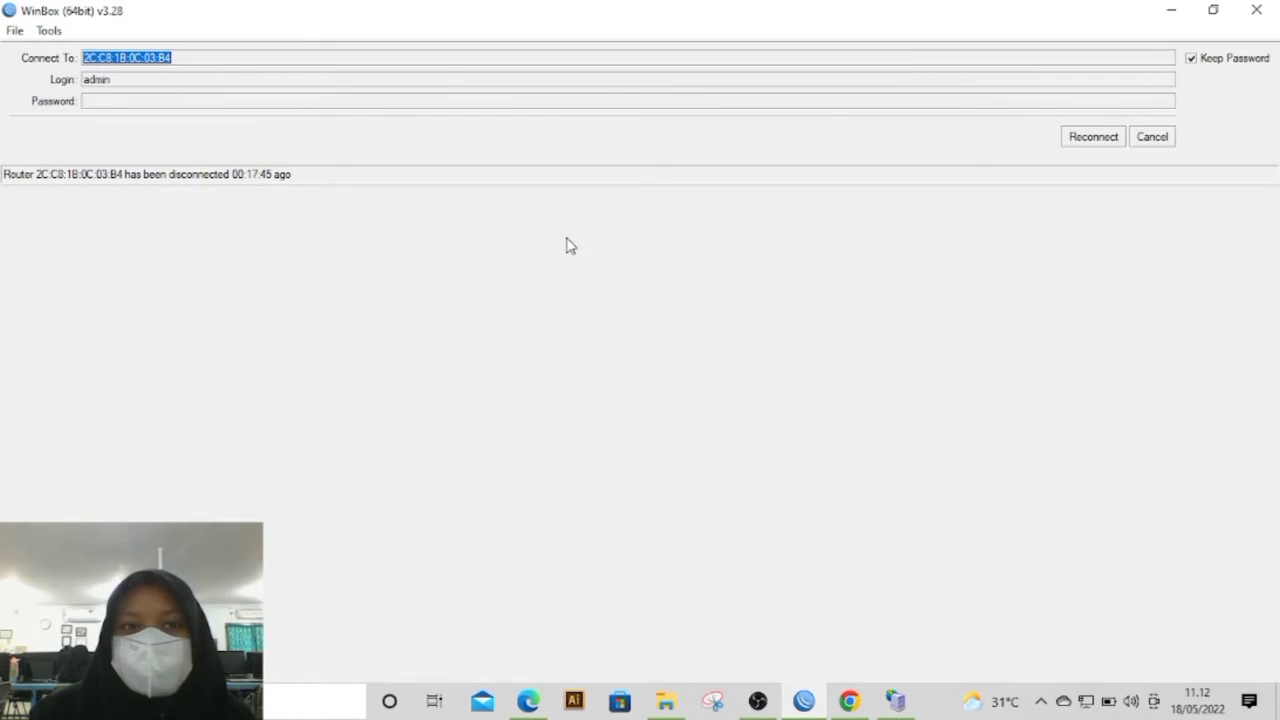
click(1085, 137)
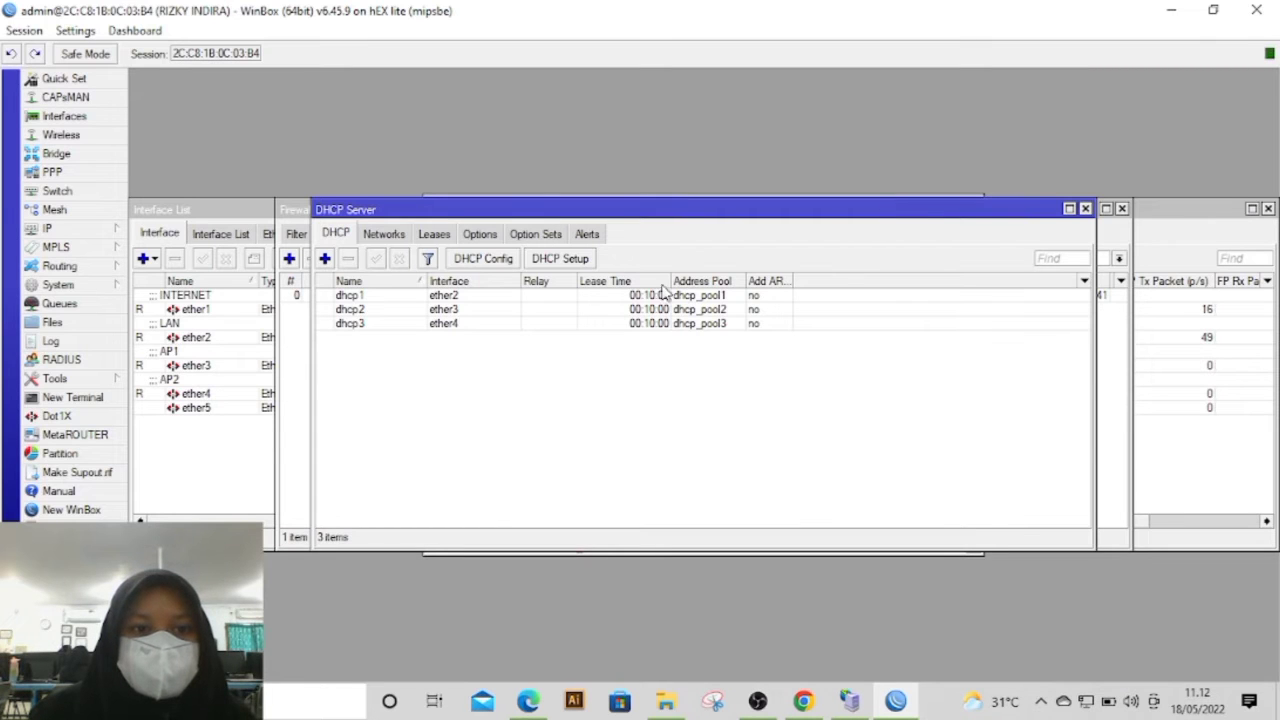
click(48, 229)
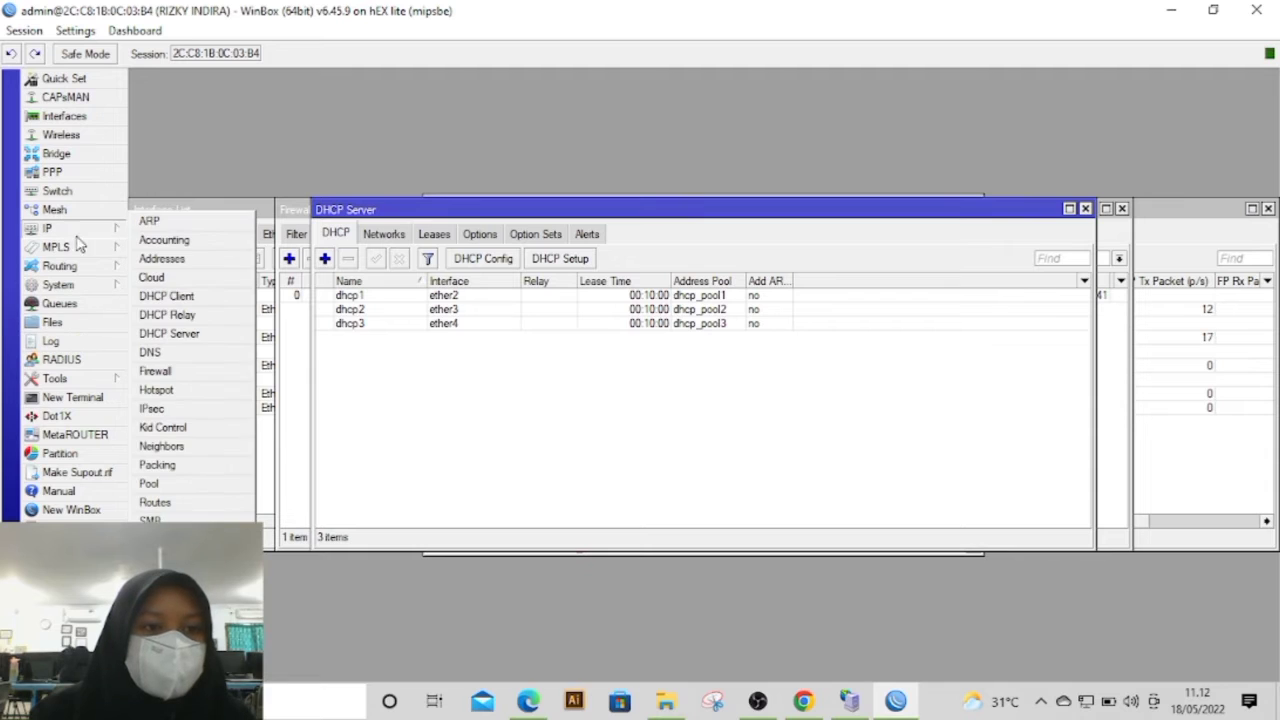
click(158, 392)
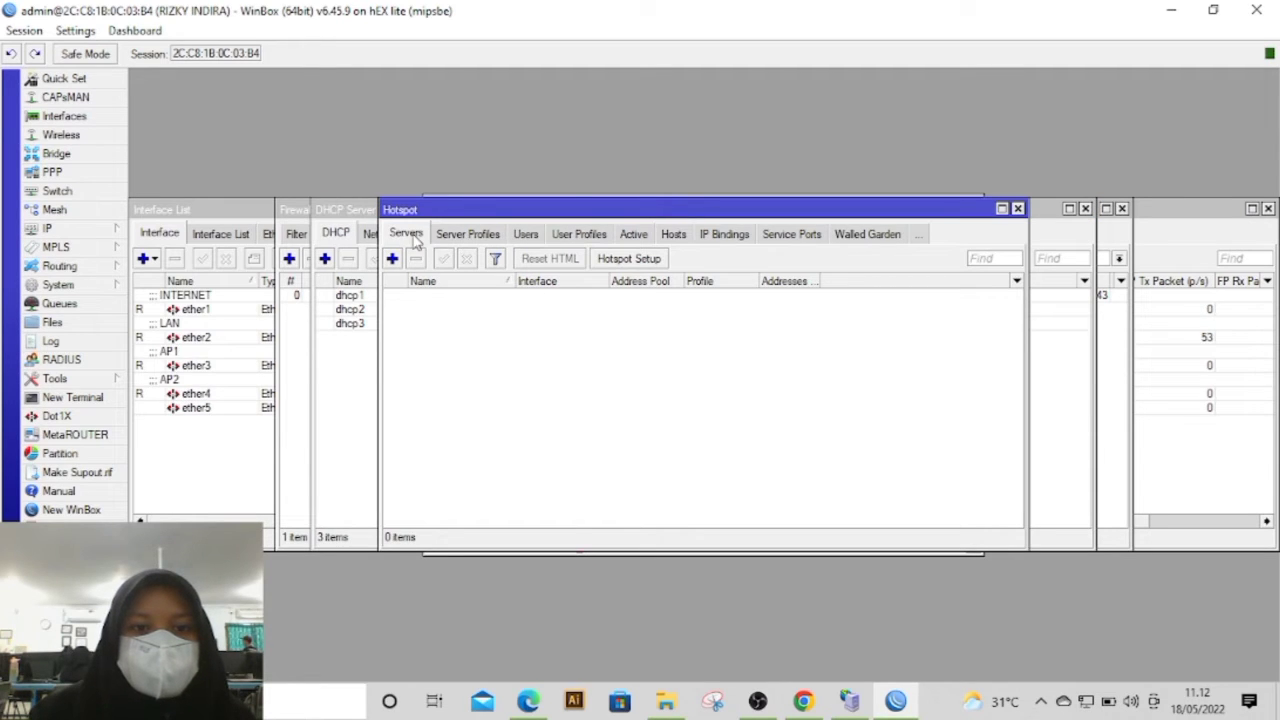
Step: Start Hotspot Setup on ether3 and accept the default network address, address pool, certificate and SMTP server
click(626, 260)
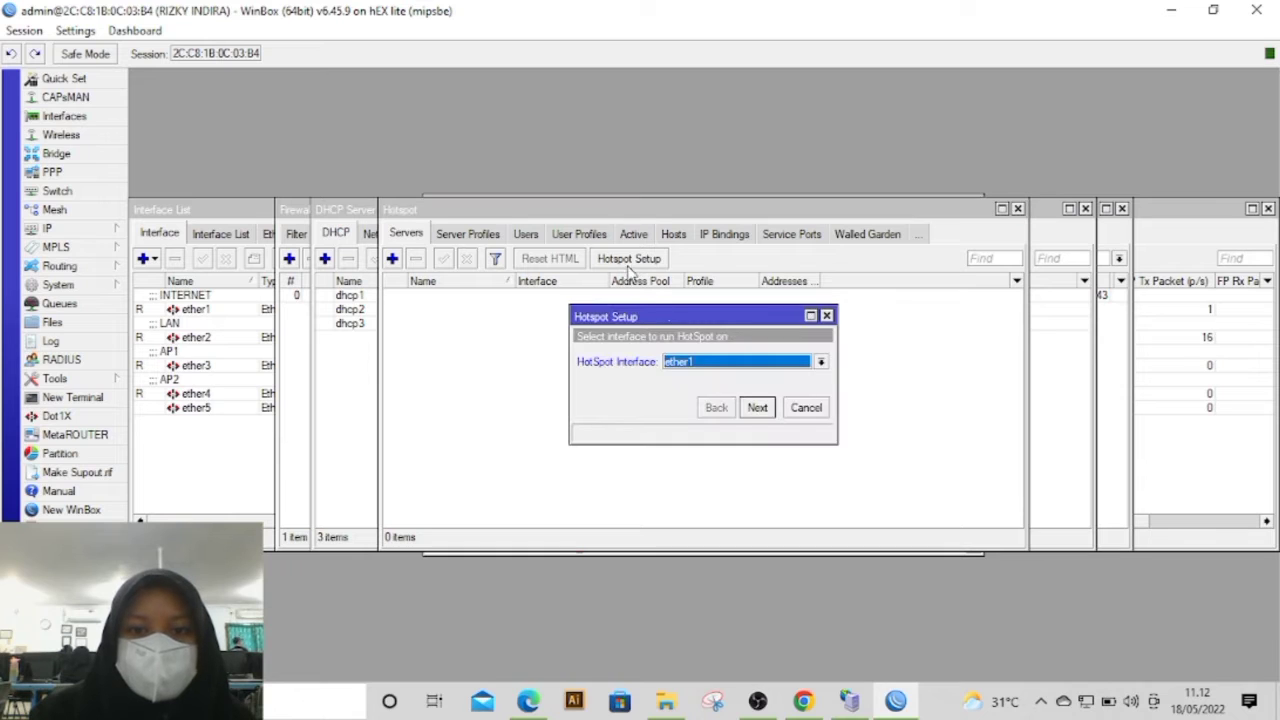
click(697, 366)
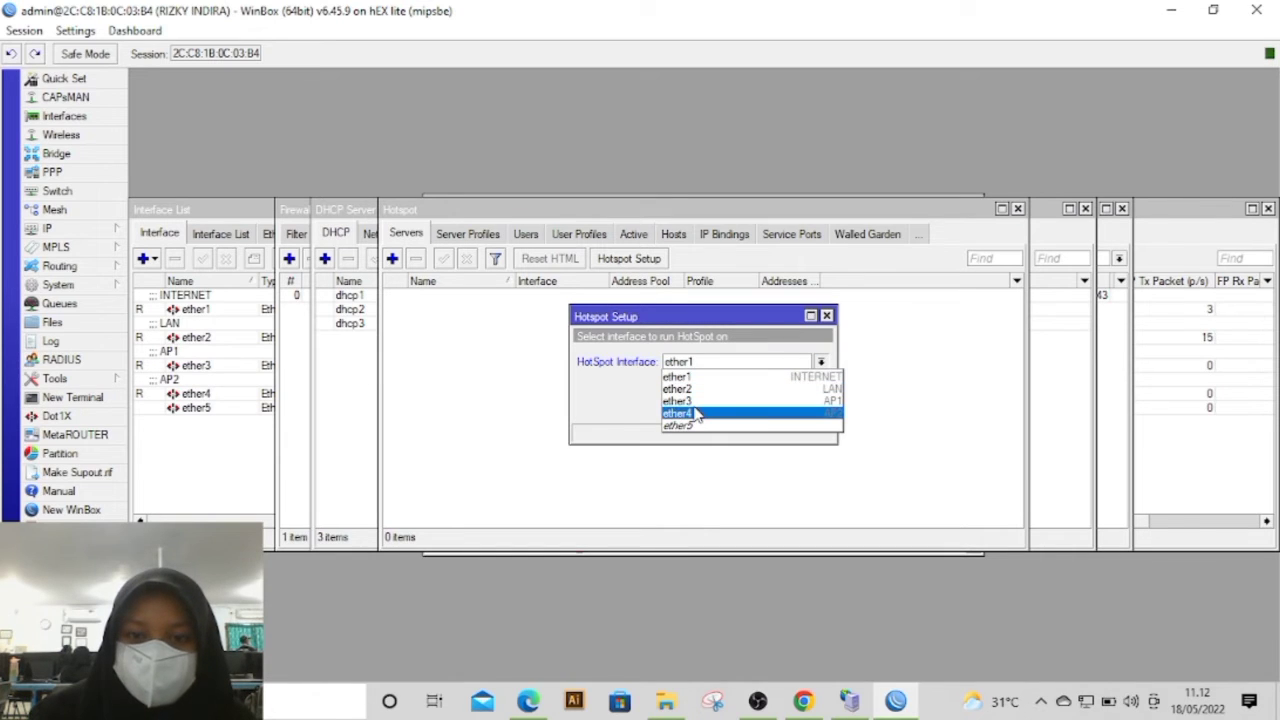
click(685, 401)
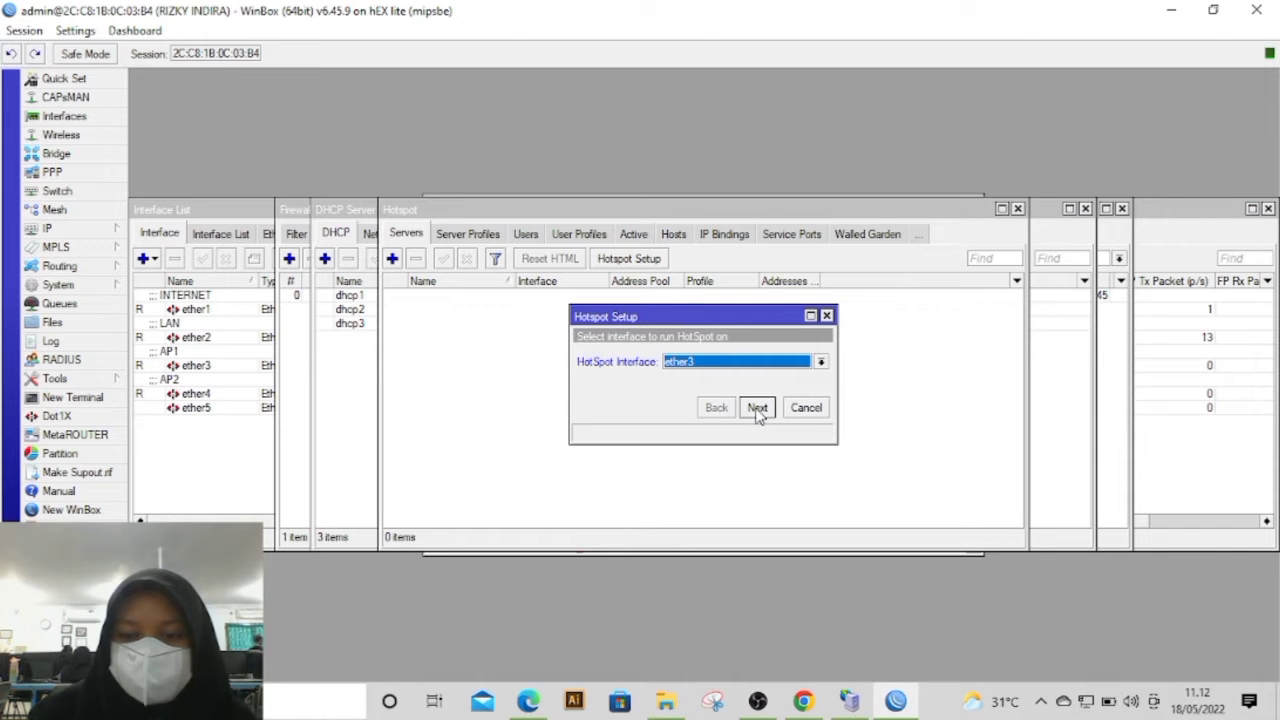
click(757, 408)
click(757, 408)
click(757, 408)
click(757, 408)
click(757, 408)
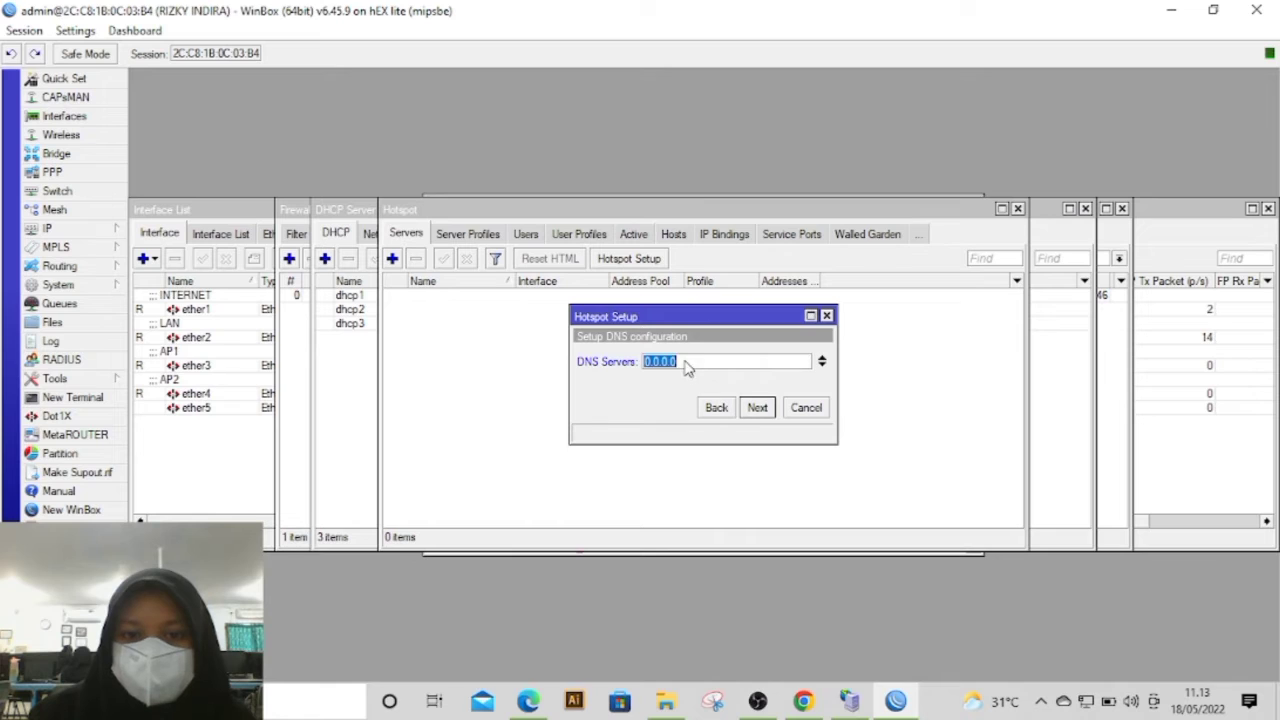
Step: Set the ether3 hotspot's DNS server to 8.8.8.8 and its DNS name to rizkyAP1.net, and finish the setup
key(BackSpace)
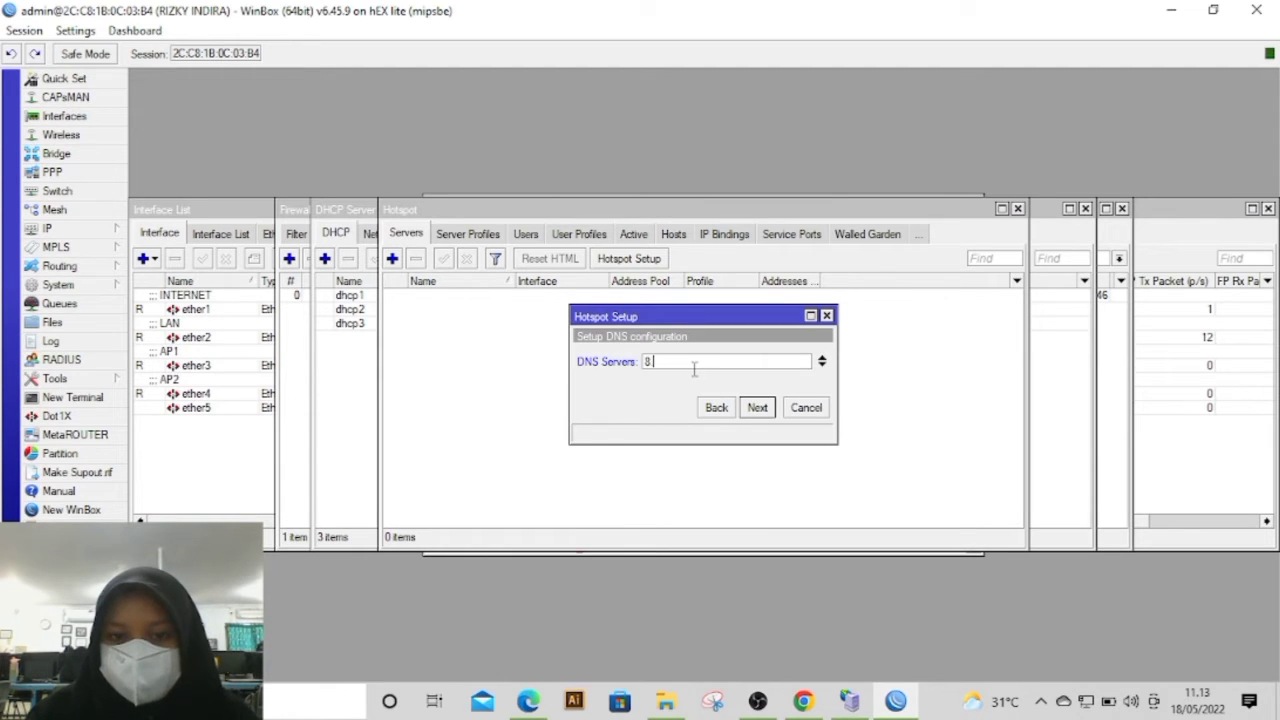
click(757, 408)
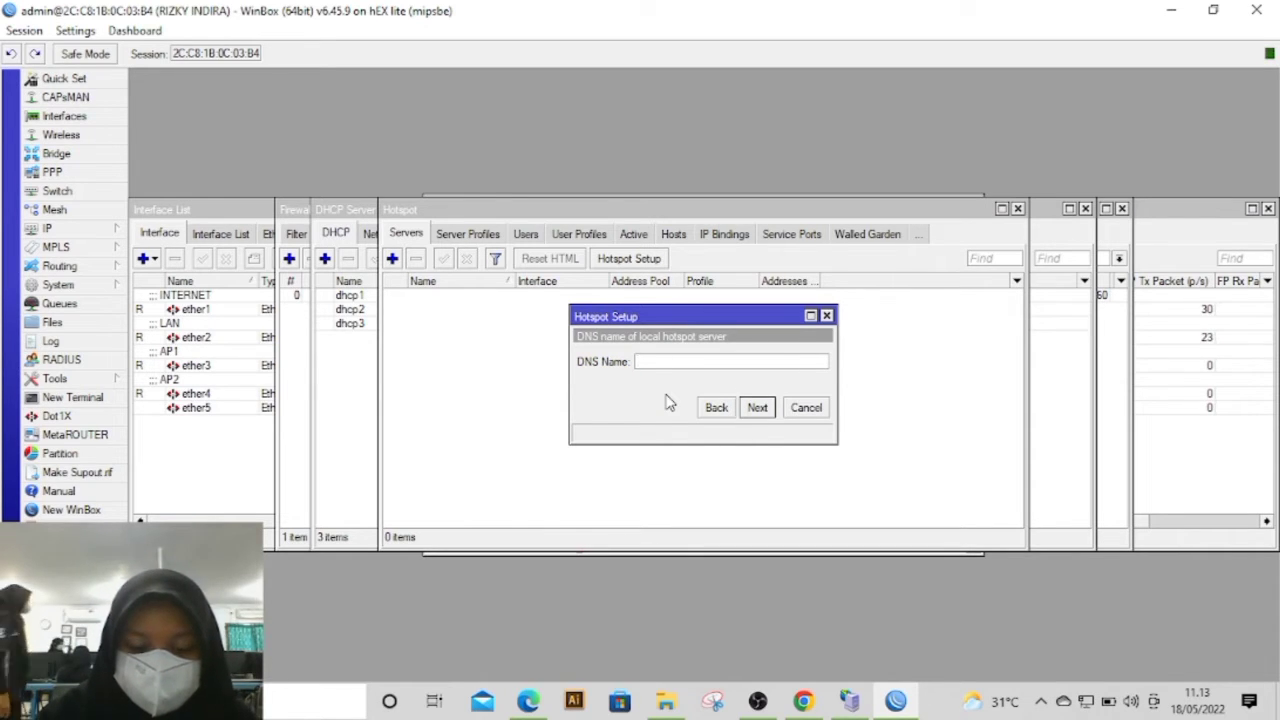
text(ri)
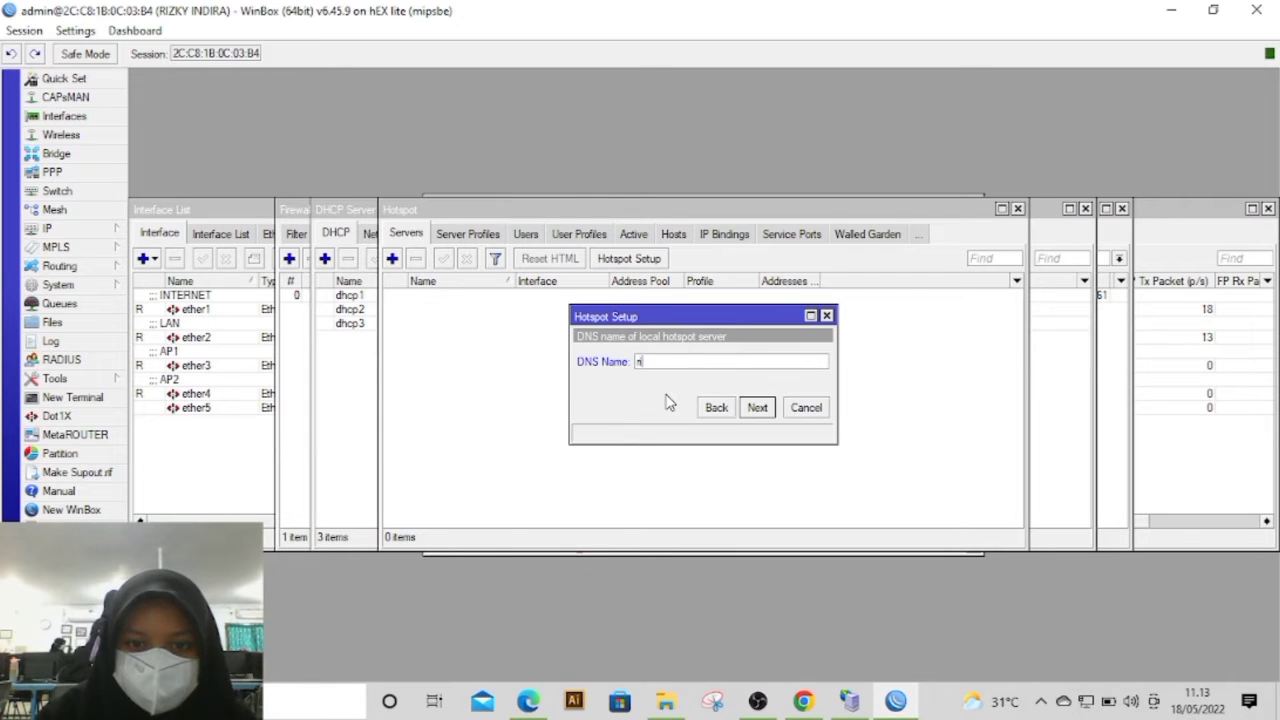
text(zkyAP1.net)
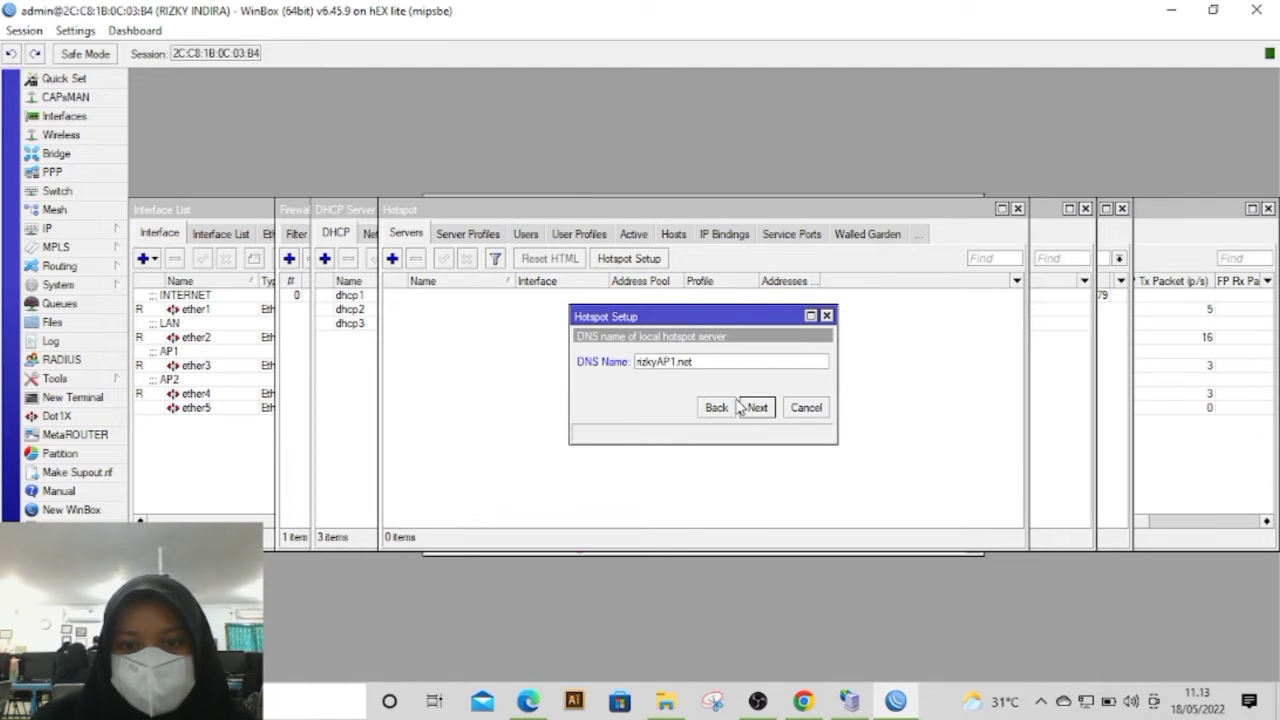
click(757, 408)
click(757, 408)
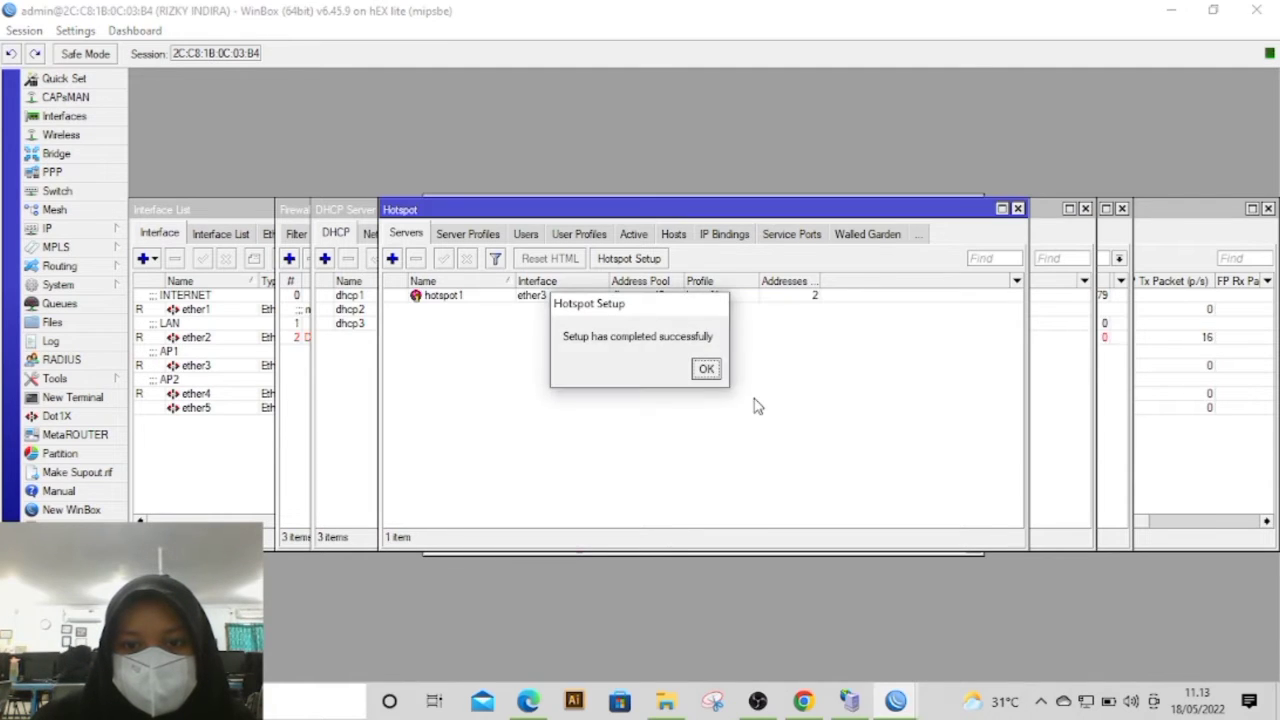
click(707, 370)
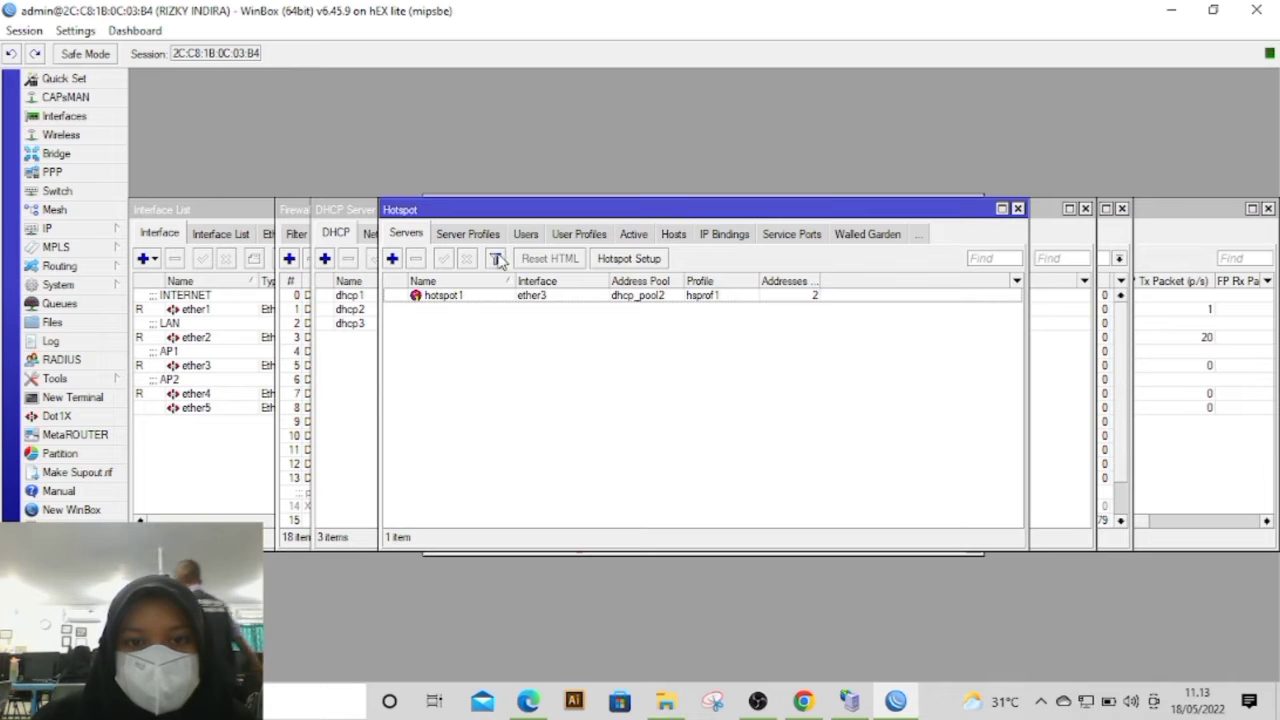
Step: Start another Hotspot Setup on ether4, keeping 192.168.150.1/24 with masquerading and the default address pool, certificate and SMTP server
click(615, 261)
click(723, 361)
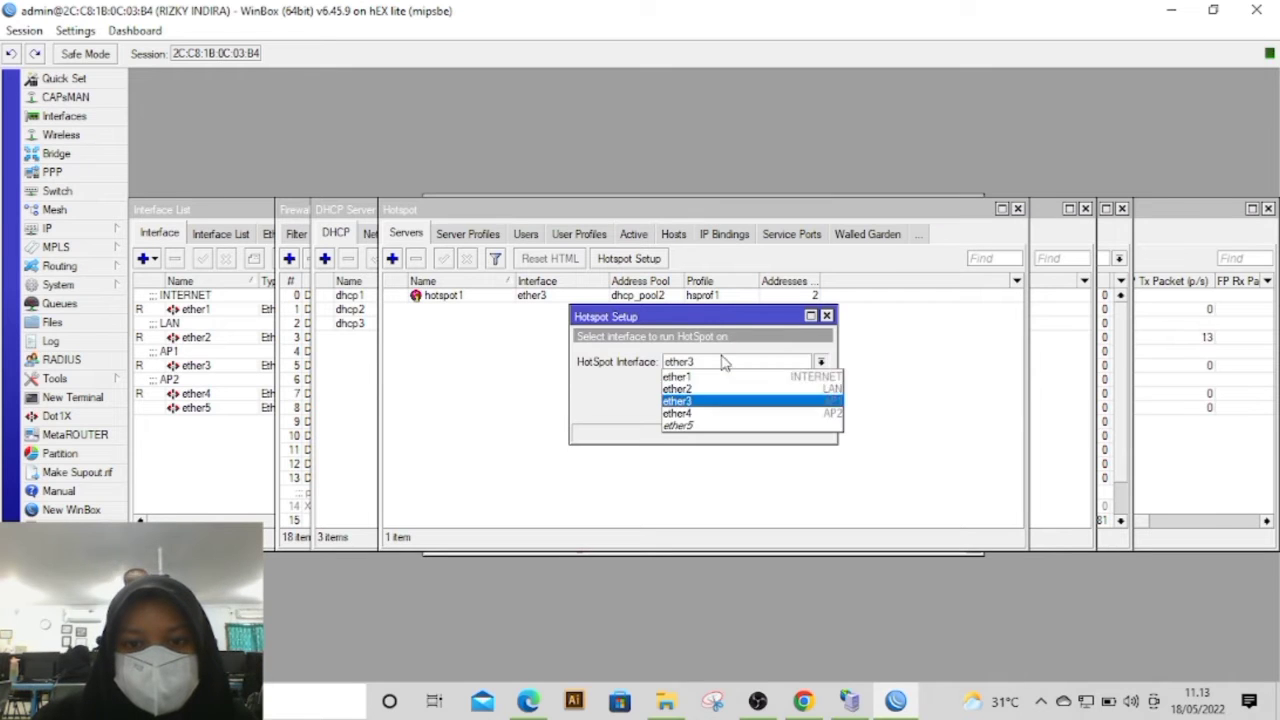
click(714, 414)
click(757, 407)
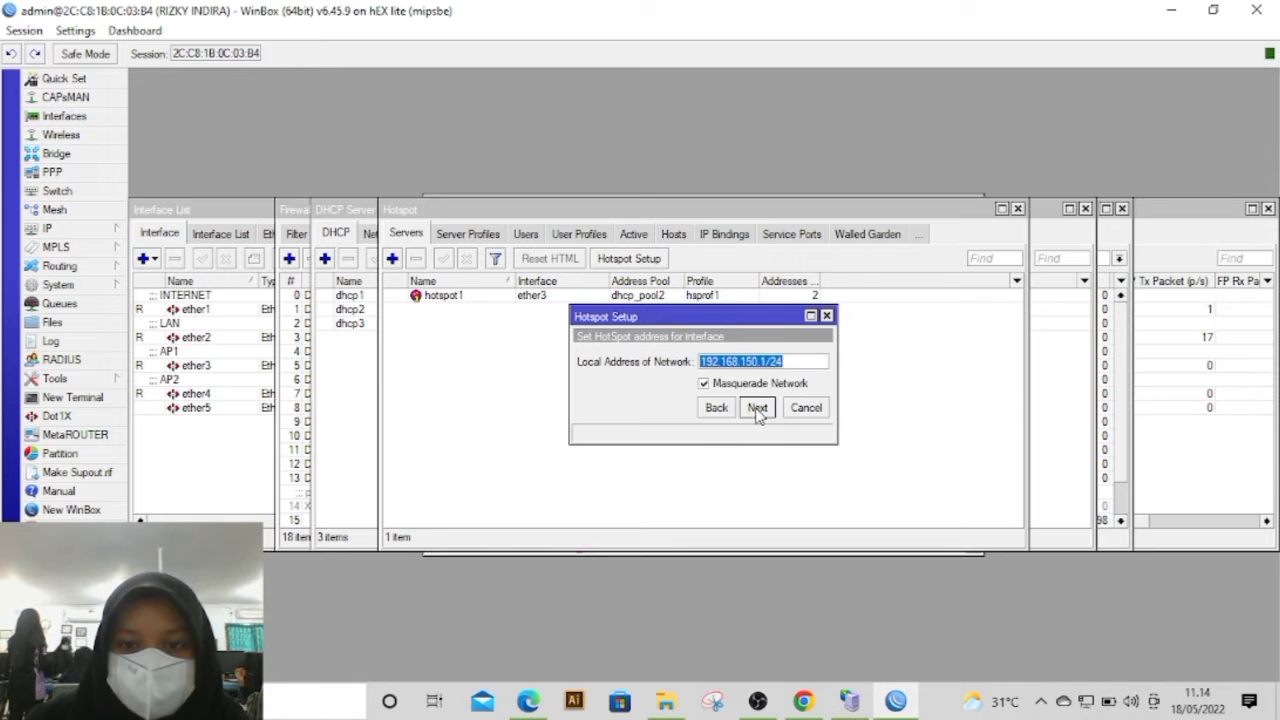
click(757, 407)
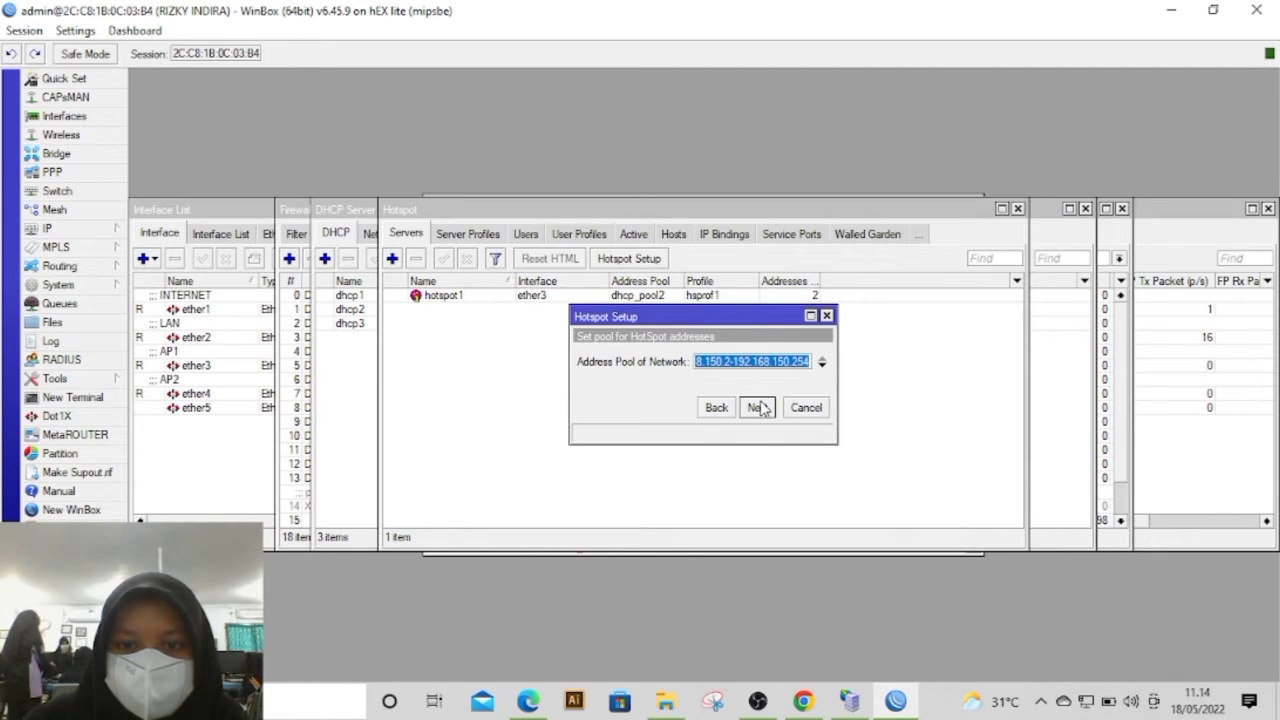
click(757, 407)
click(757, 407)
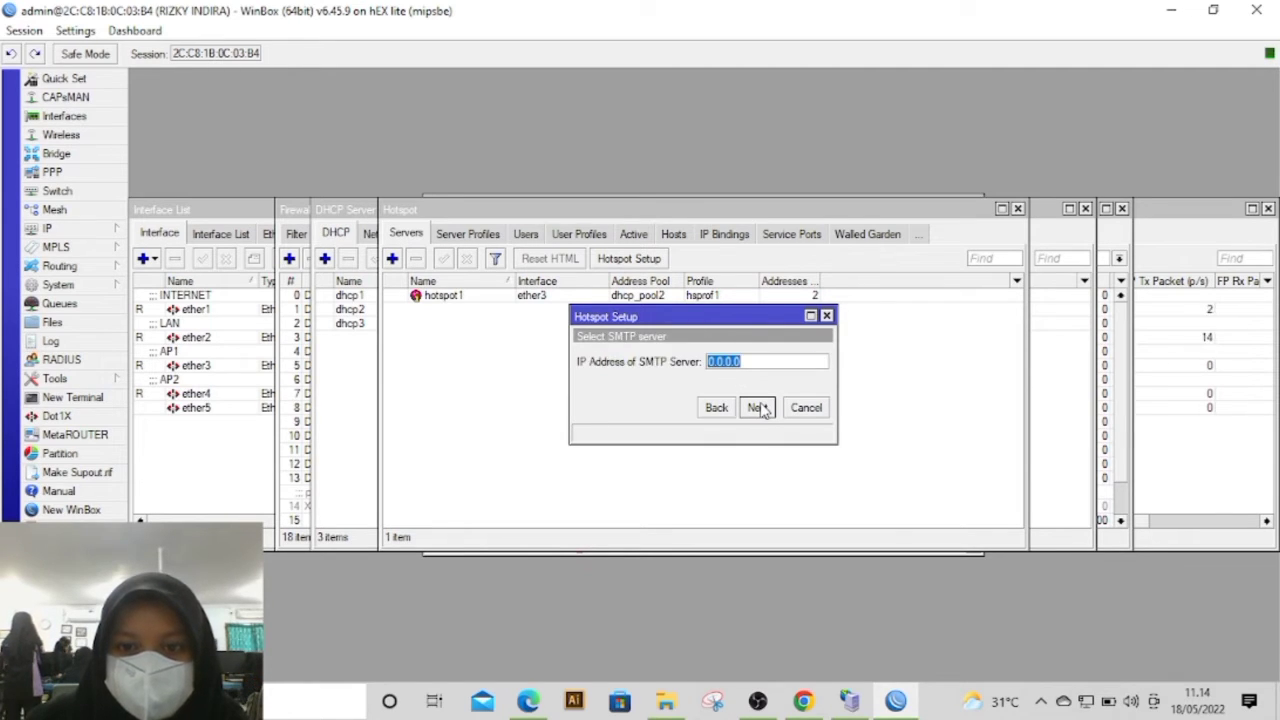
click(757, 407)
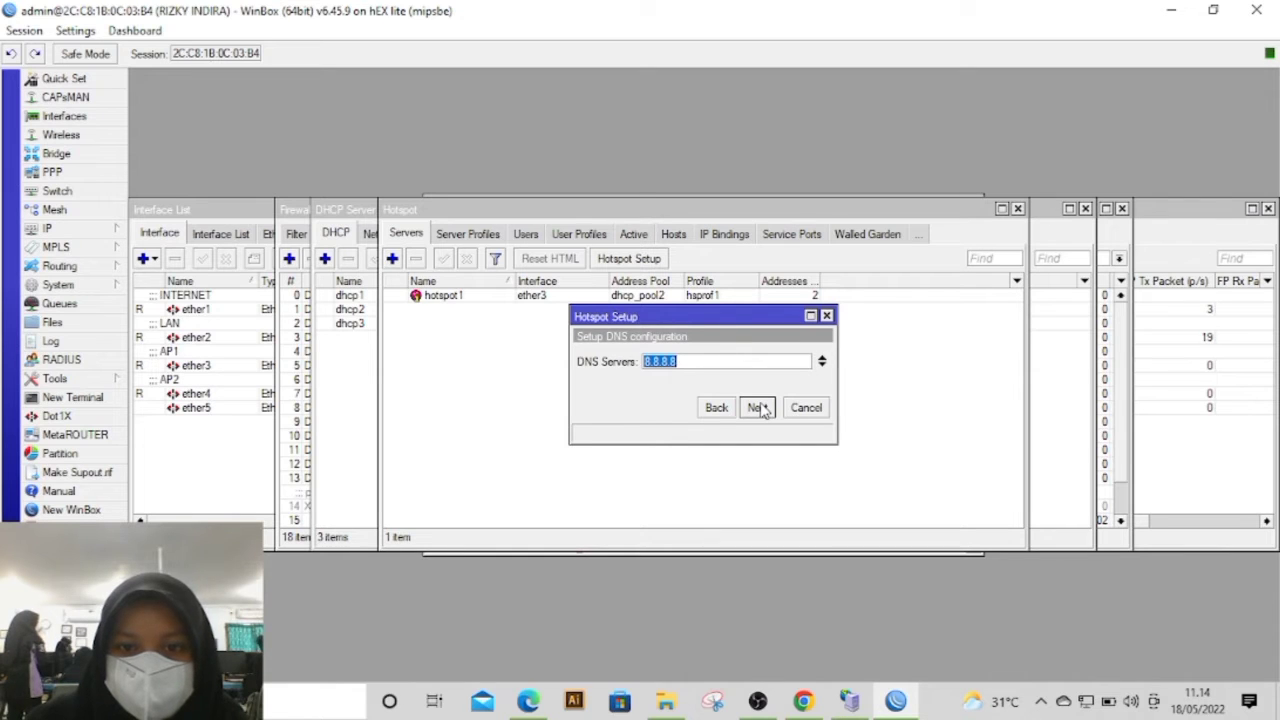
Step: Keep DNS server 8.8.8.8 for the ether4 hotspot, set its DNS name to rizkyAP2.net and finish the setup
click(757, 407)
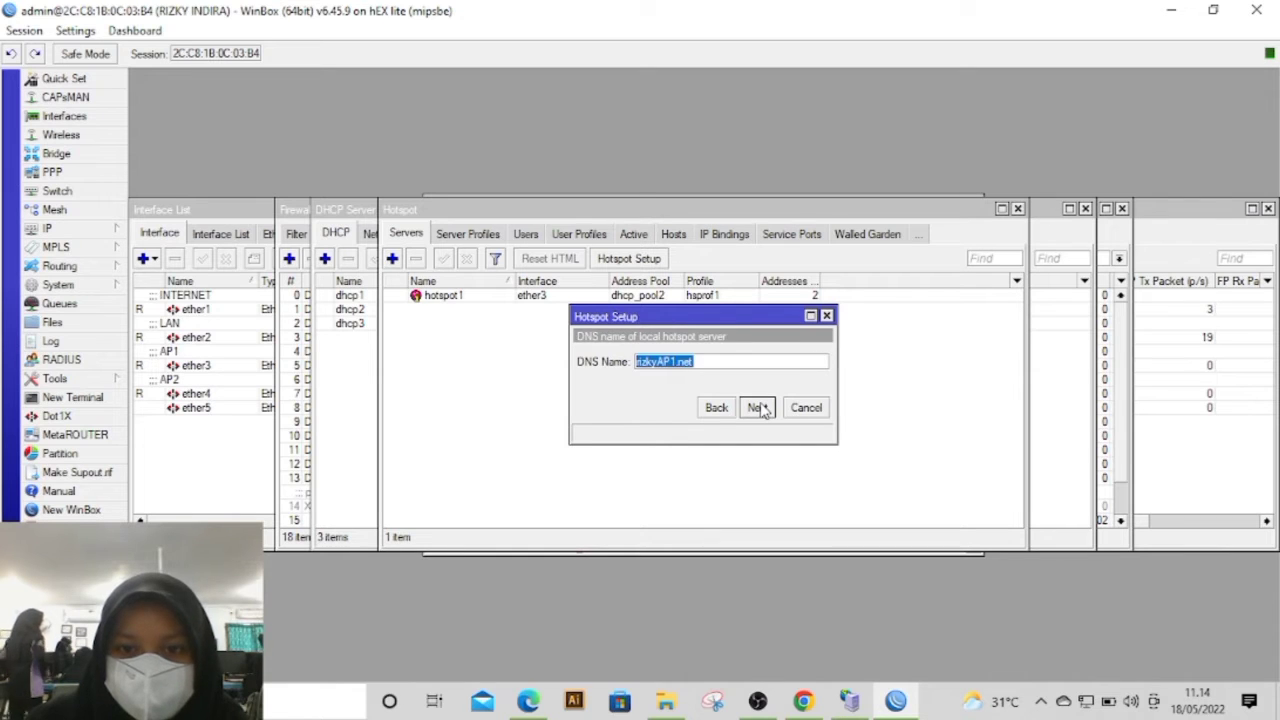
click(707, 362)
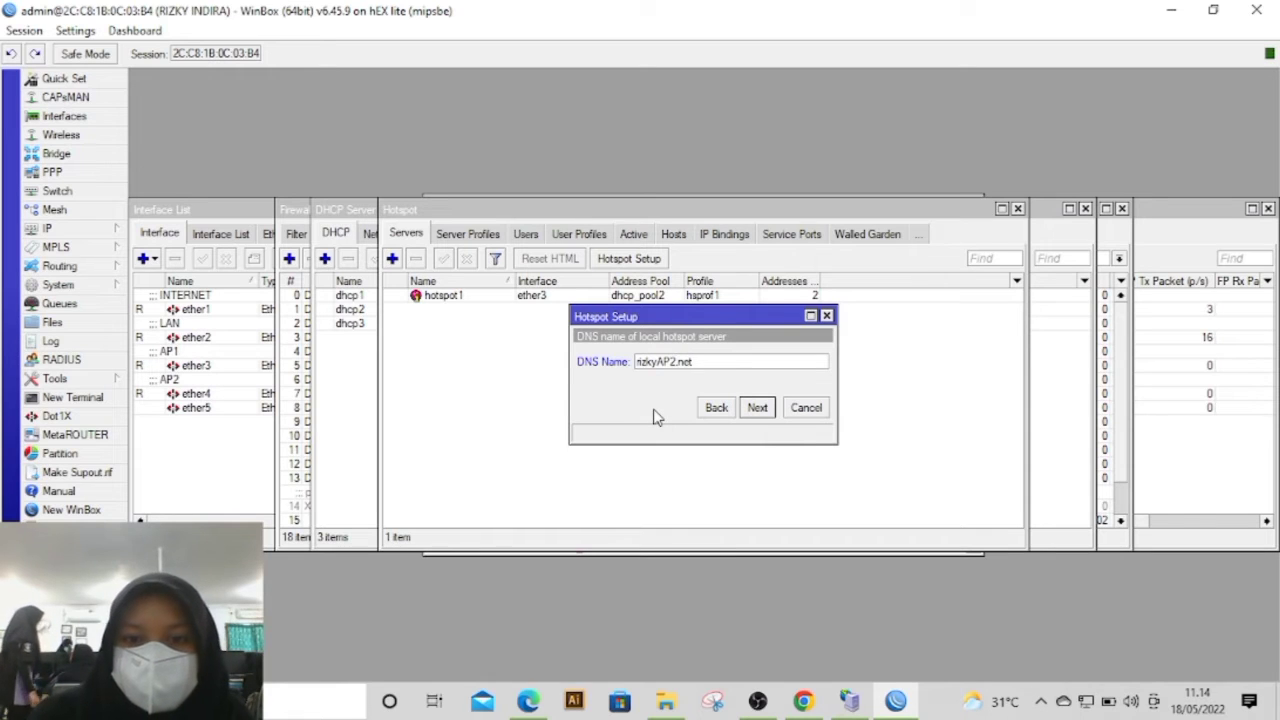
click(757, 407)
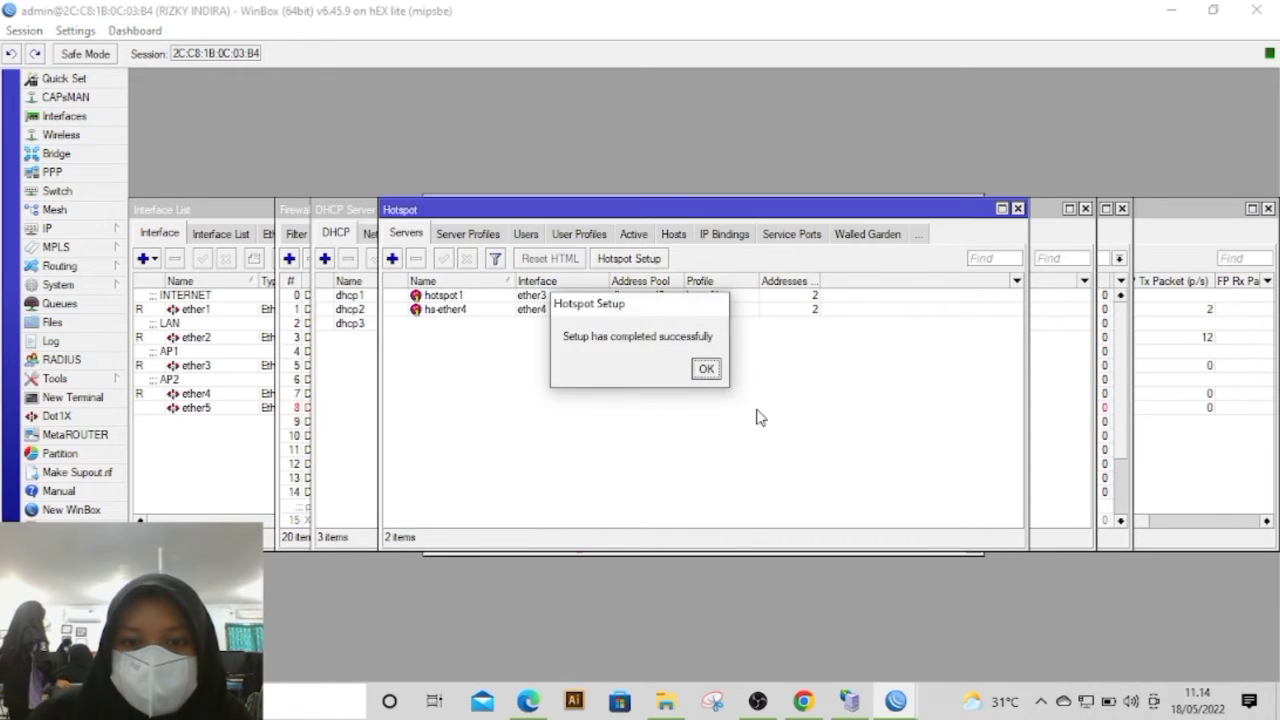
click(706, 369)
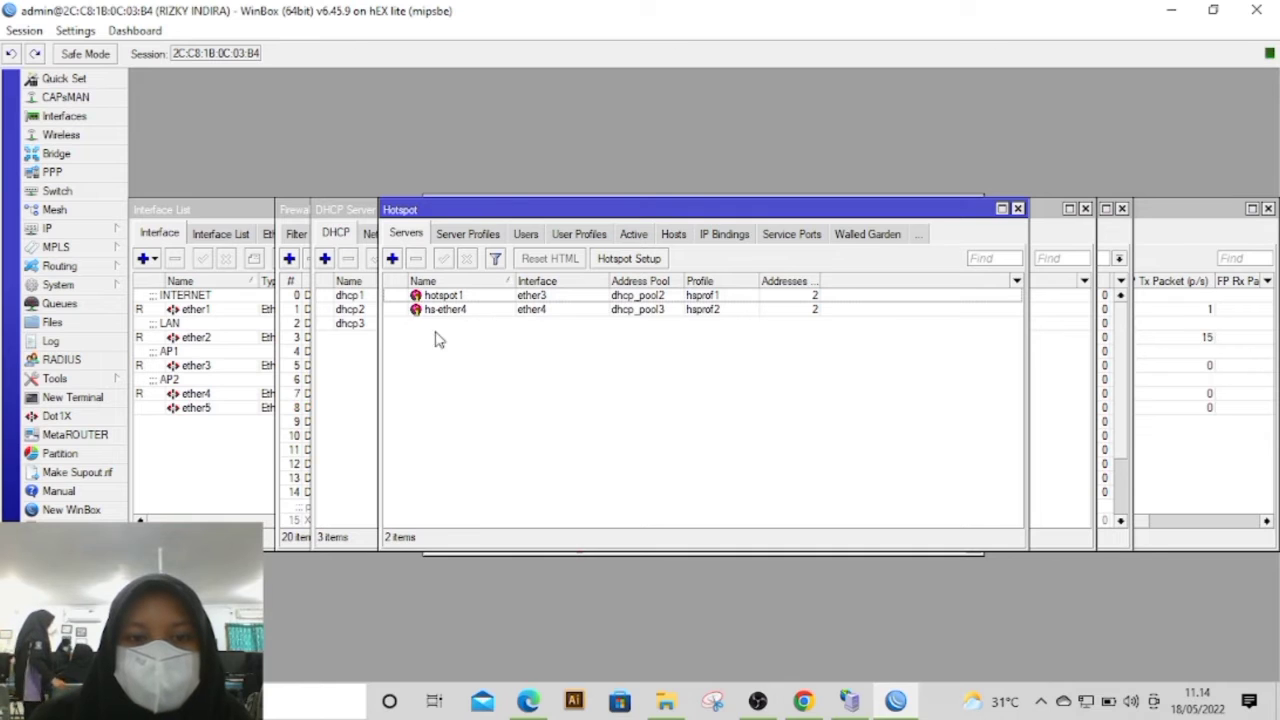
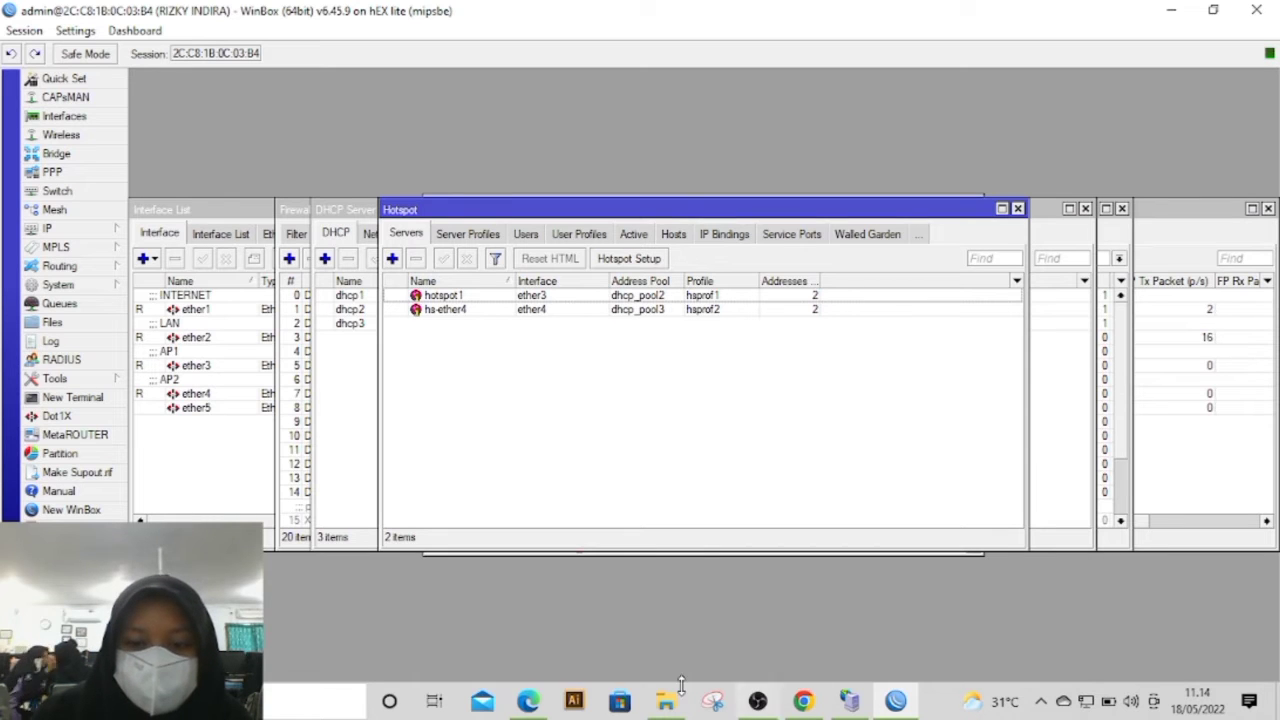
Step: Switch to Mikhmon in the browser and enter rizkyAP1.net as the session name
click(528, 701)
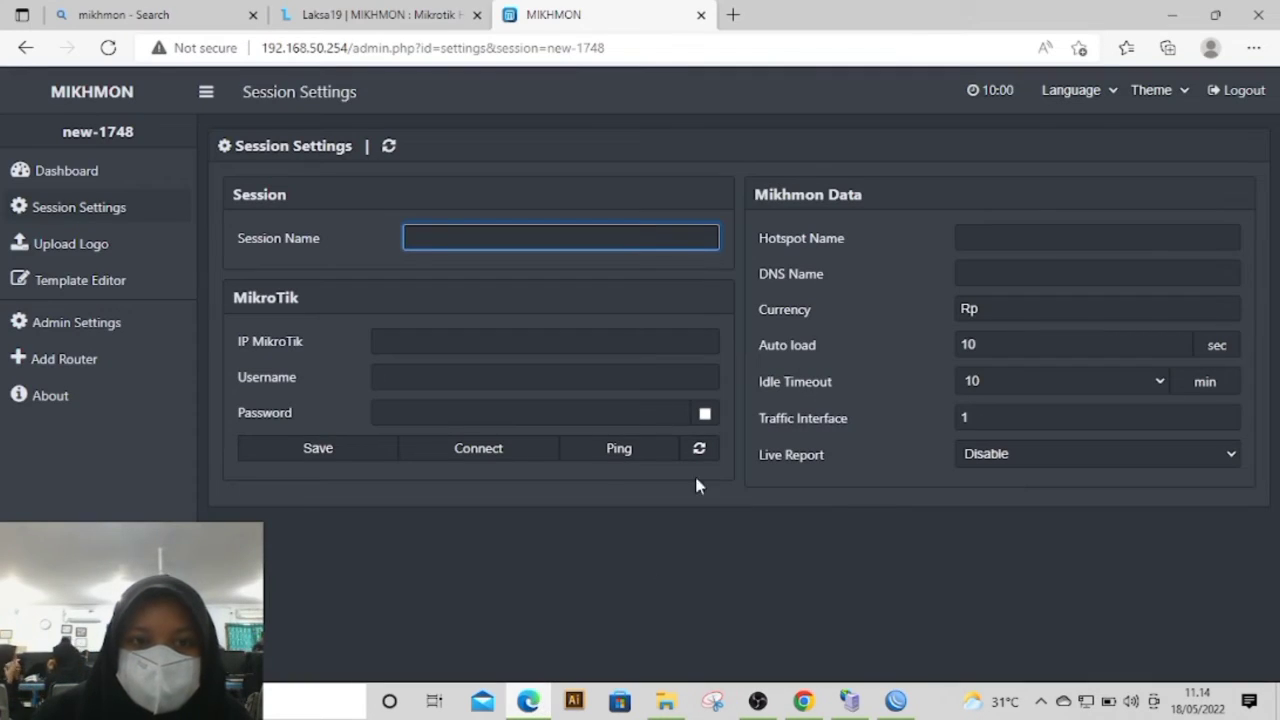
text(r)
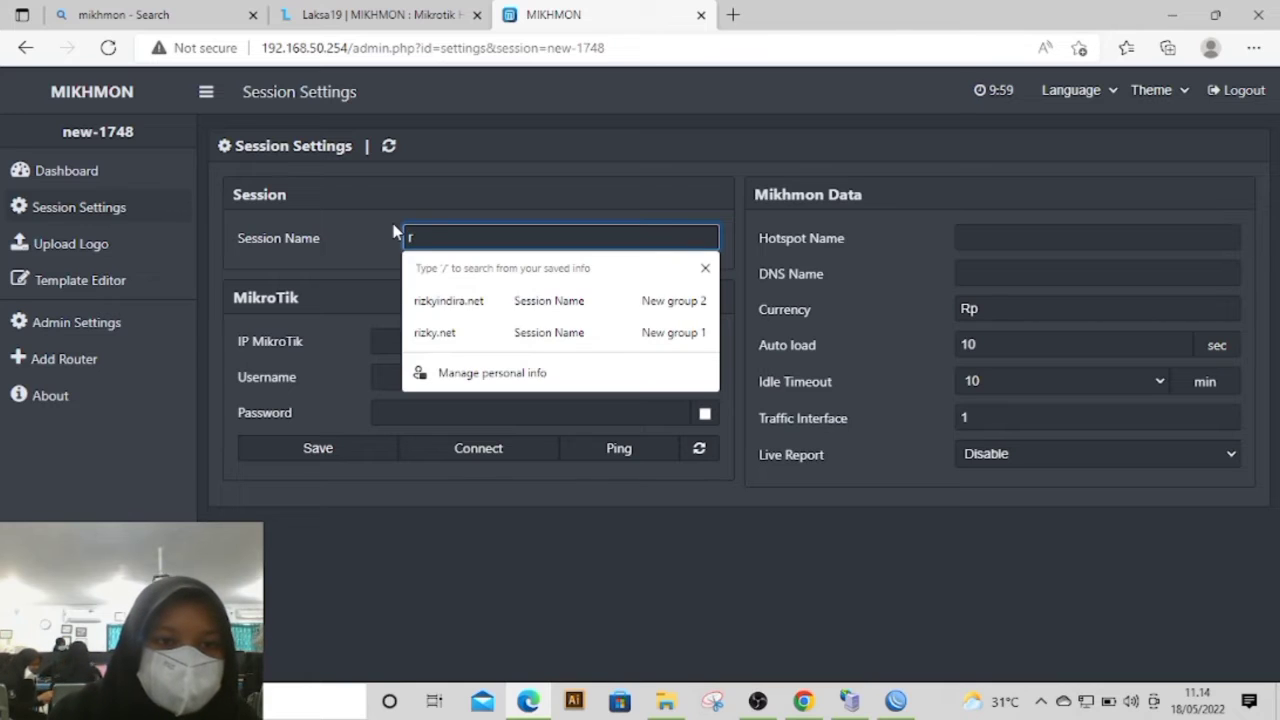
text(izky)
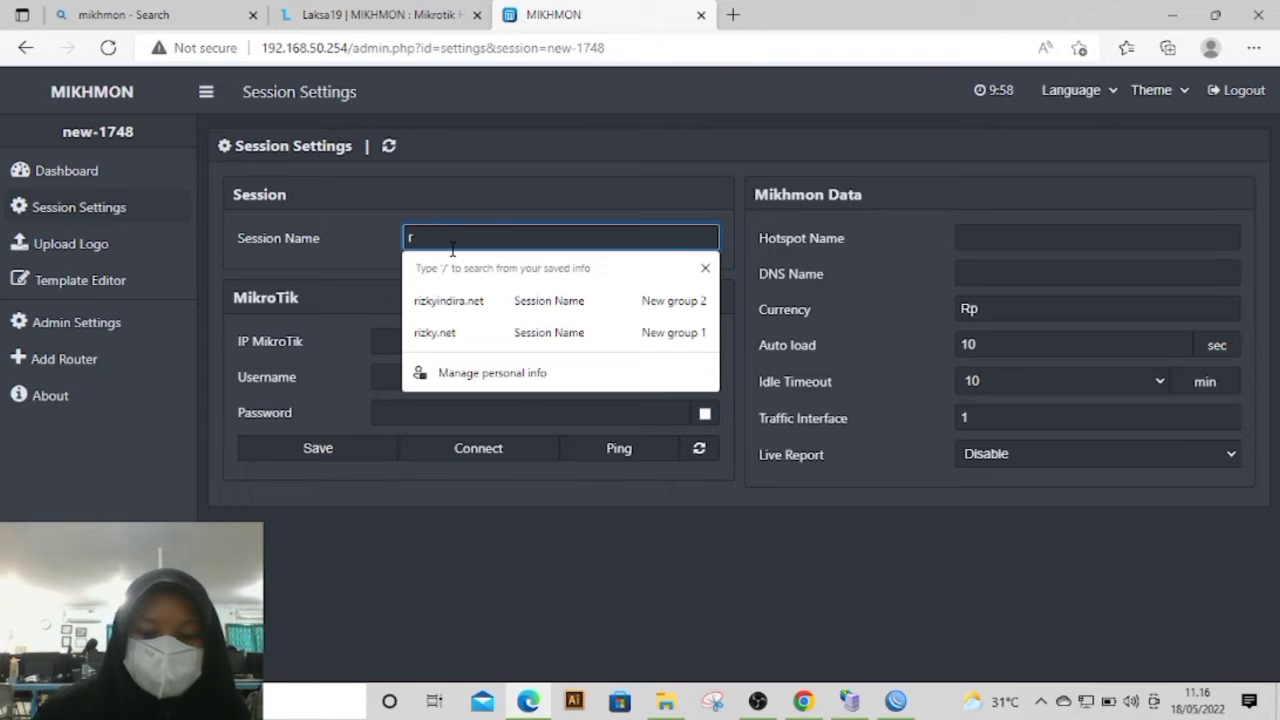
text(izky)
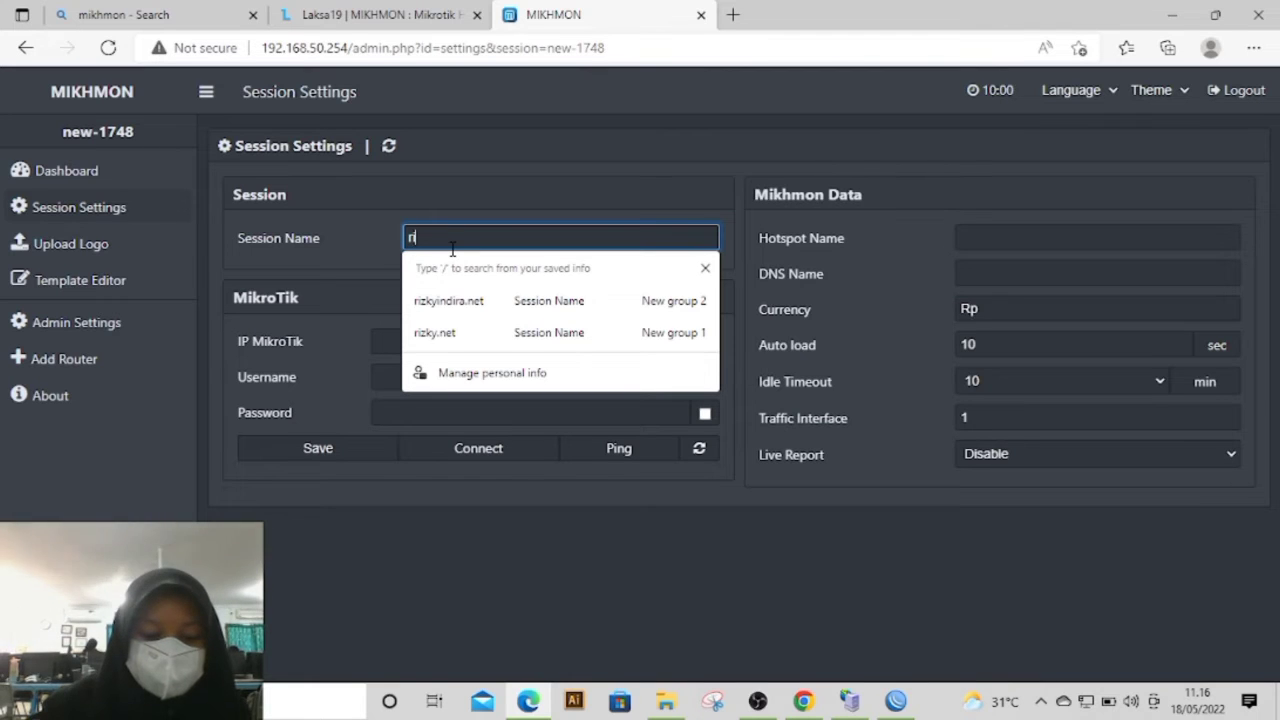
text(AP1)
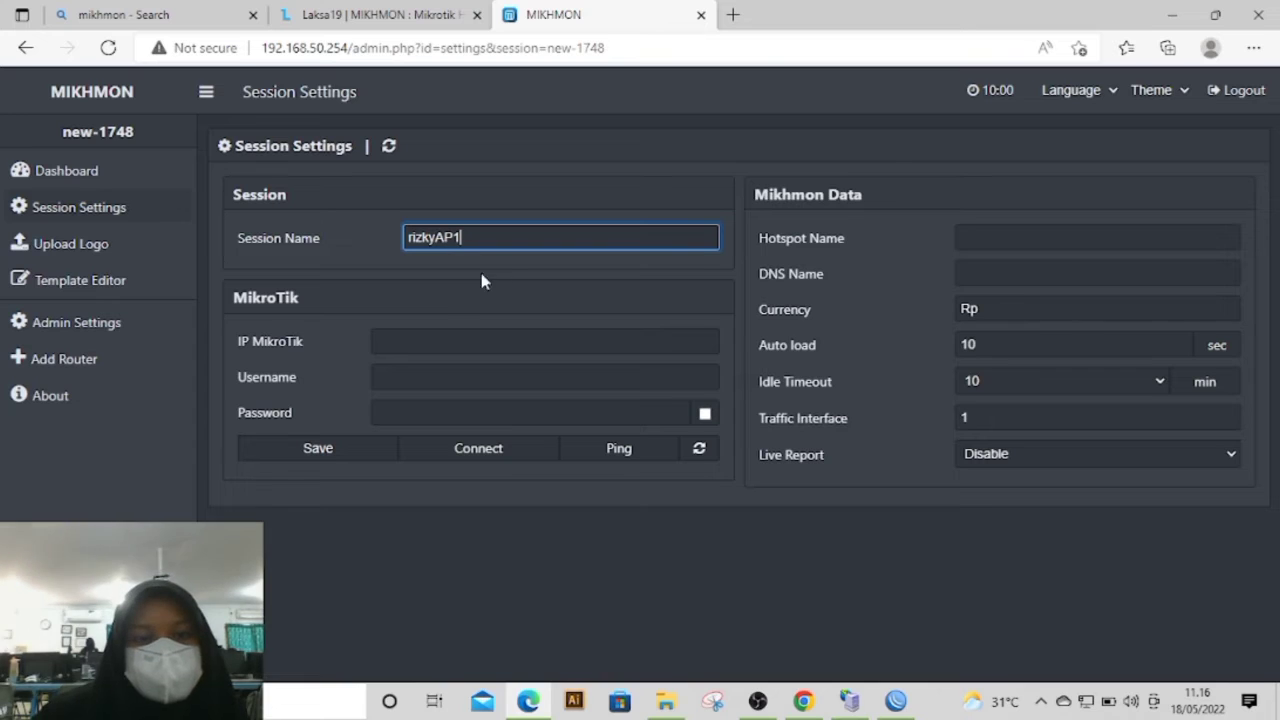
text(.NET)
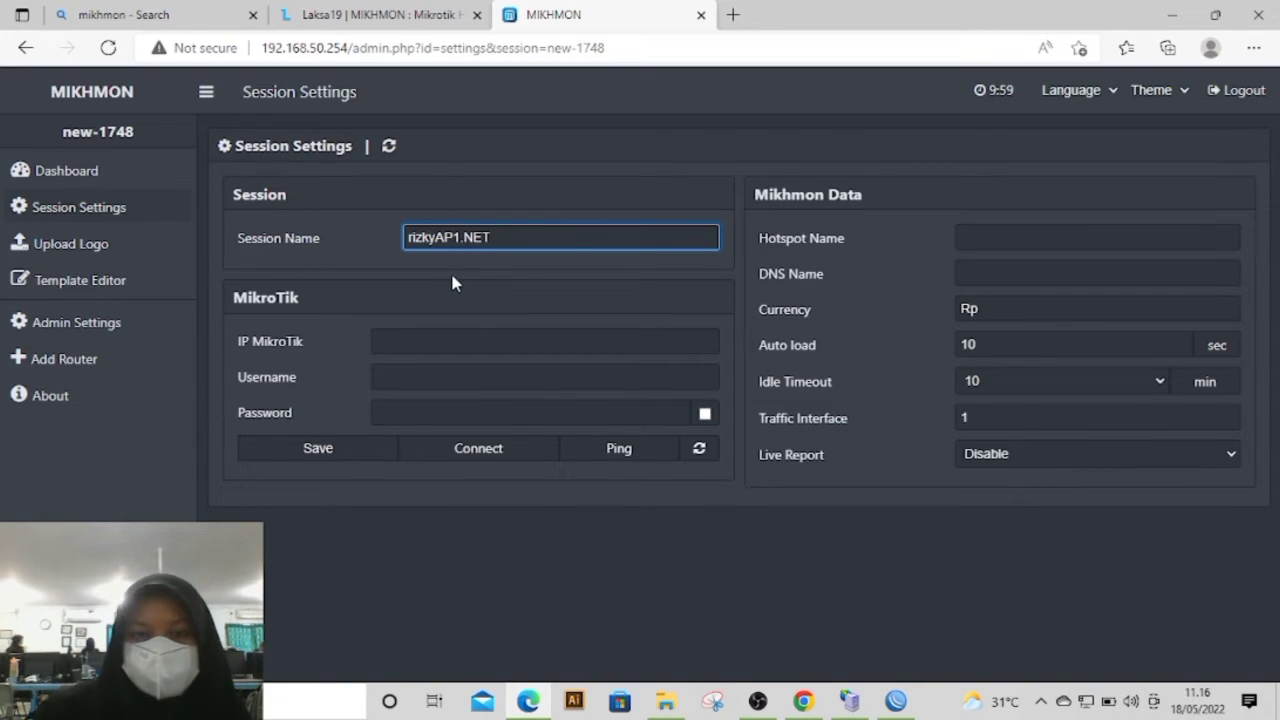
text(n)
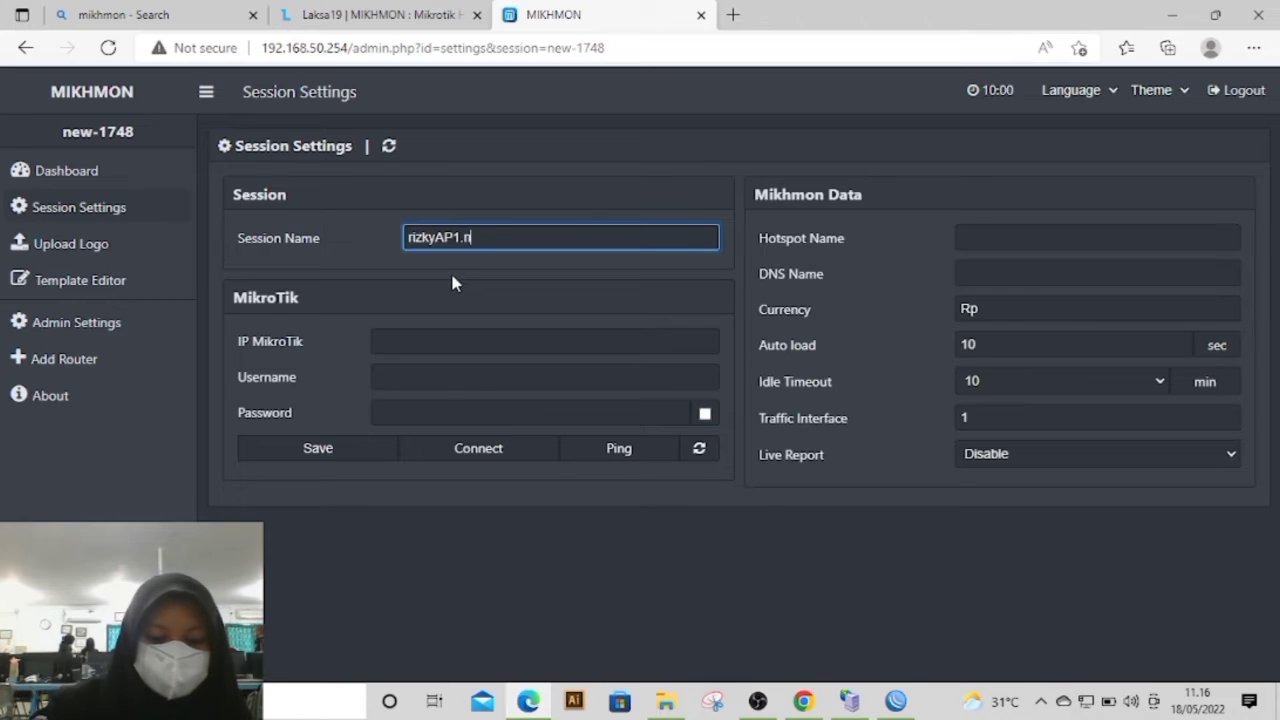
Step: Copy the hotspot address 192.168.100.1 from the hsprof1 server profile in WinBox into Mikhmon's MikroTik IP setting
click(424, 340)
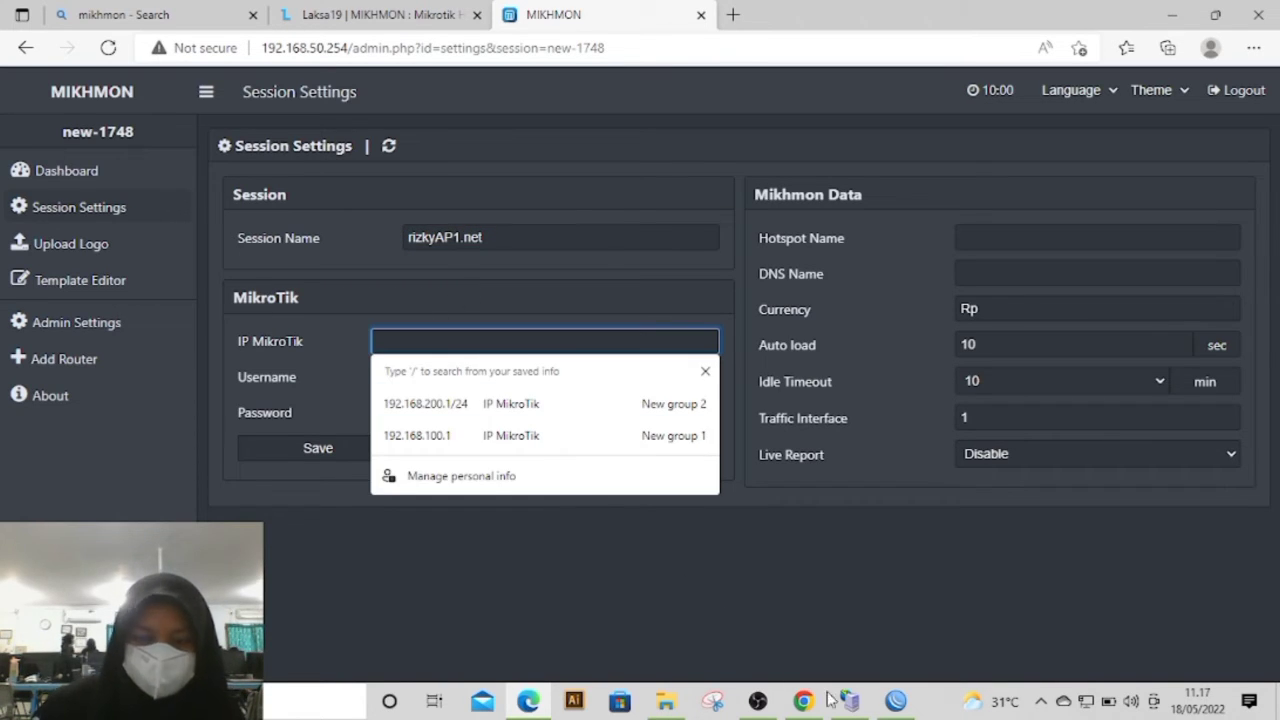
click(895, 700)
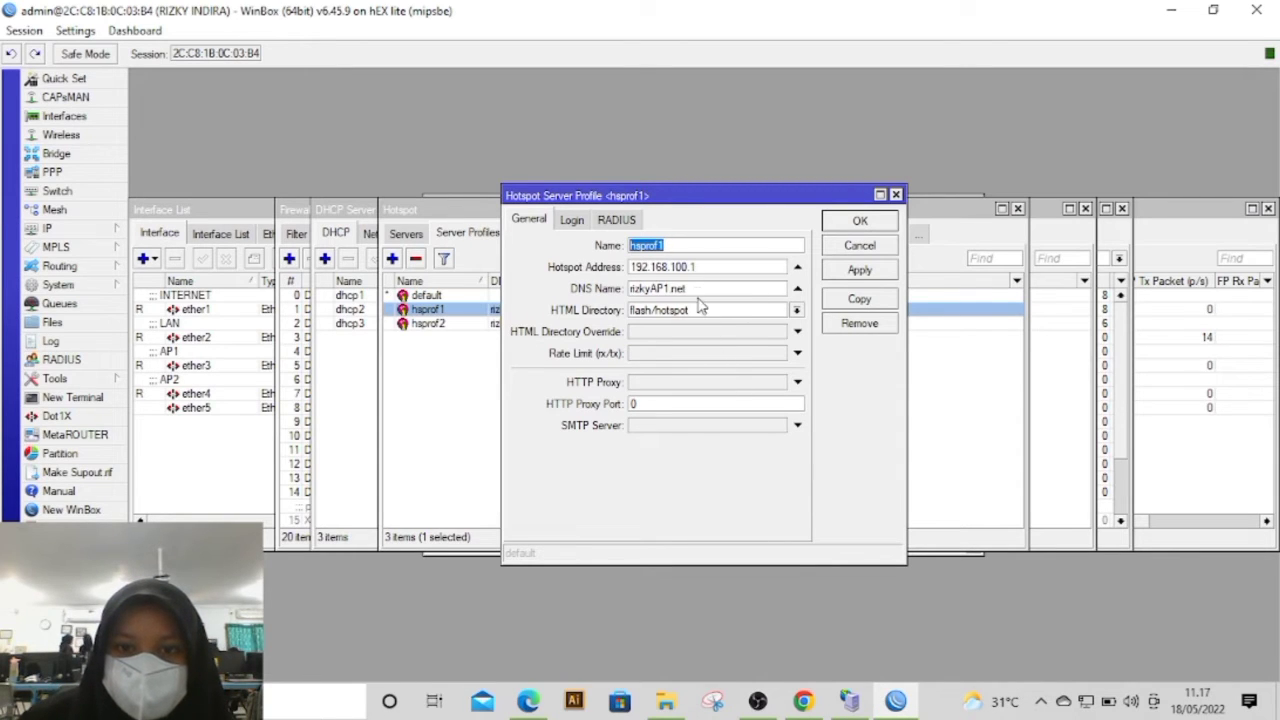
drag(702, 267, 615, 256)
key(ctrl+c)
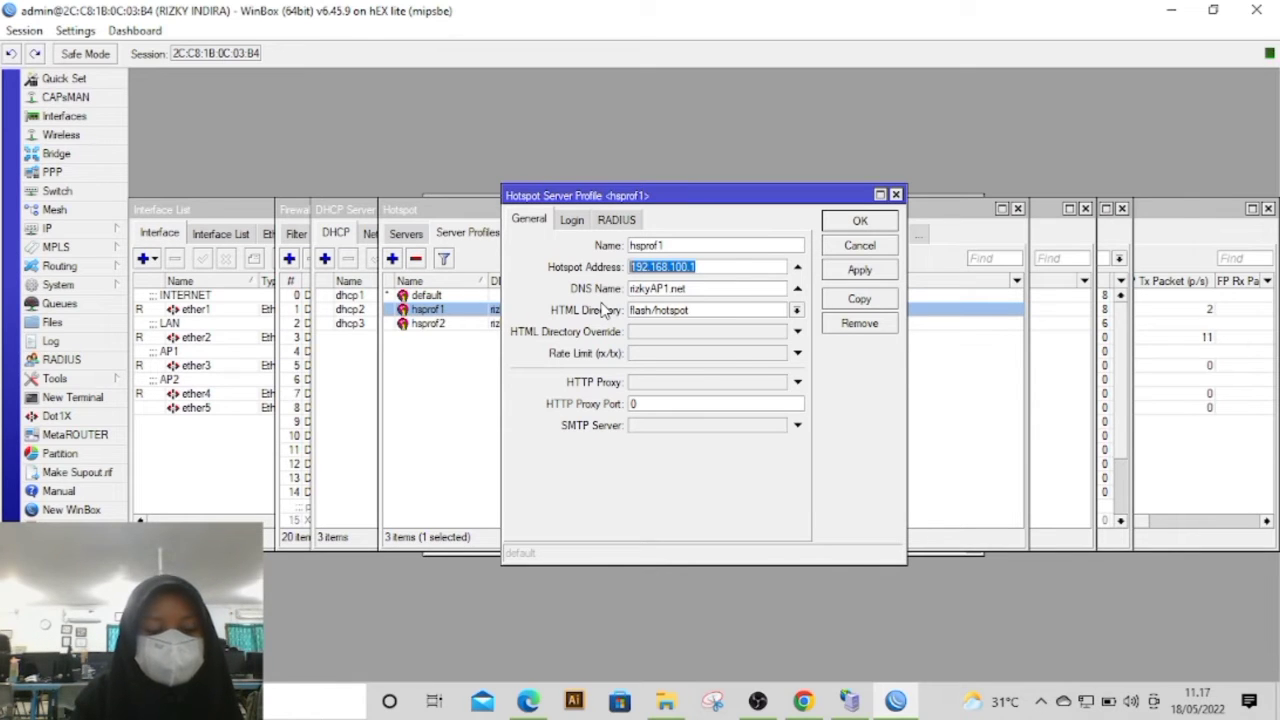
key(alt+Tab)
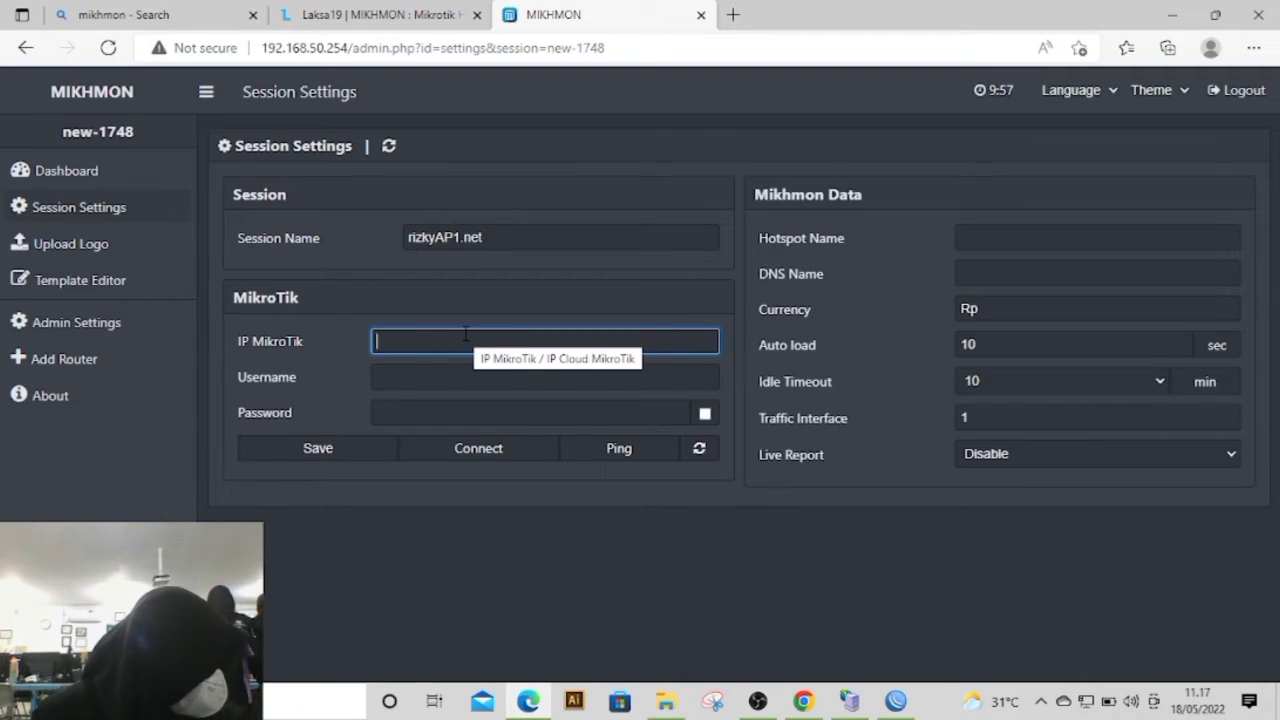
key(ctrl+v)
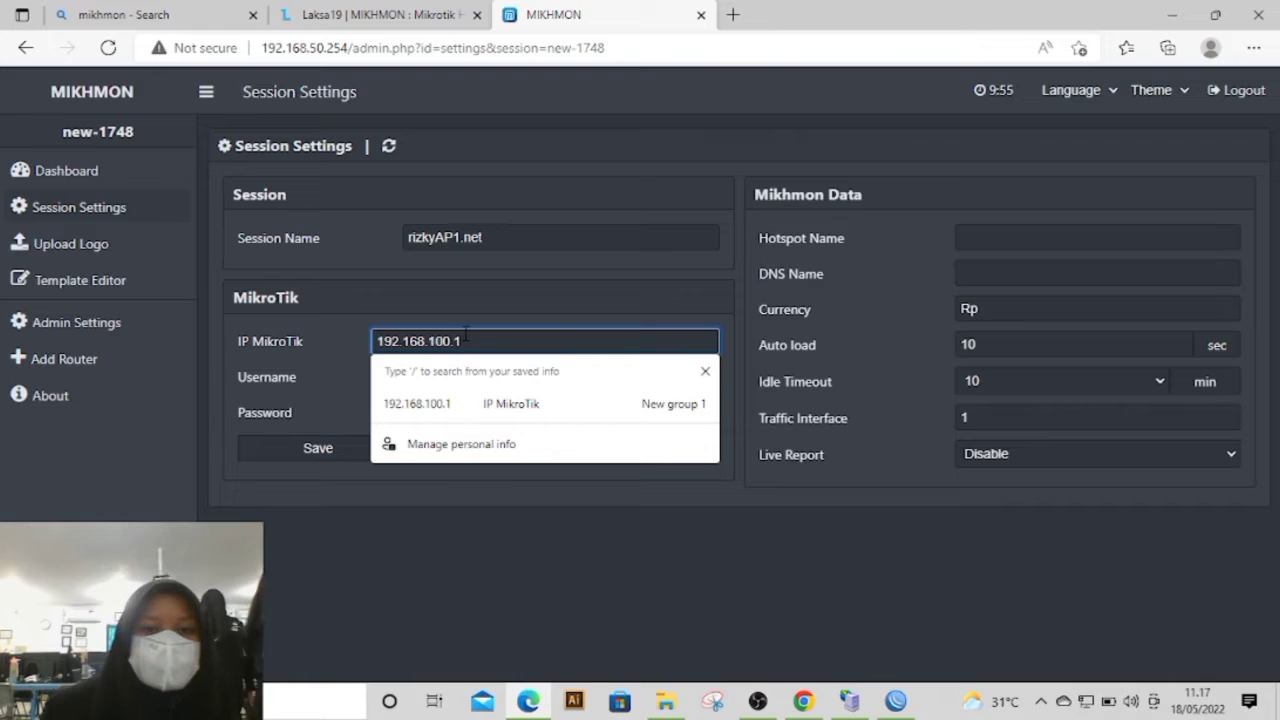
click(411, 472)
Step: Enter mikhmon as the MikroTik username and fill in the router password for the session
click(404, 378)
text(mikhmon)
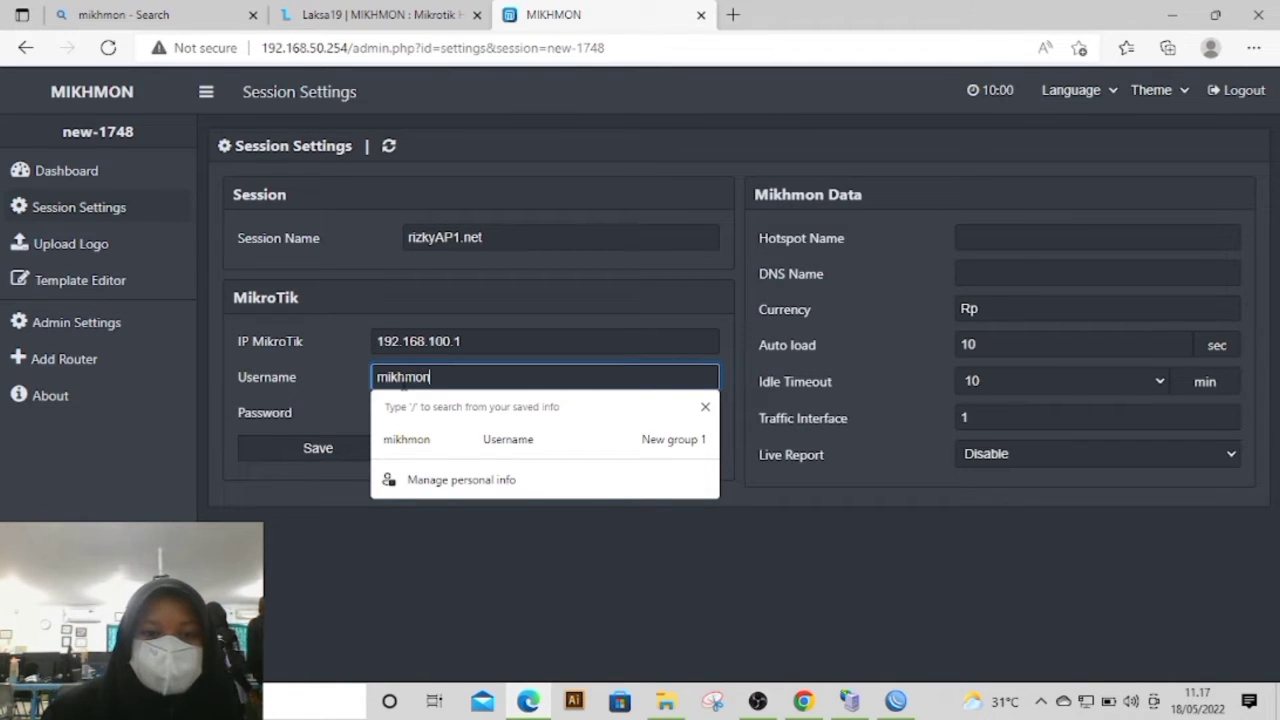
click(456, 512)
click(448, 413)
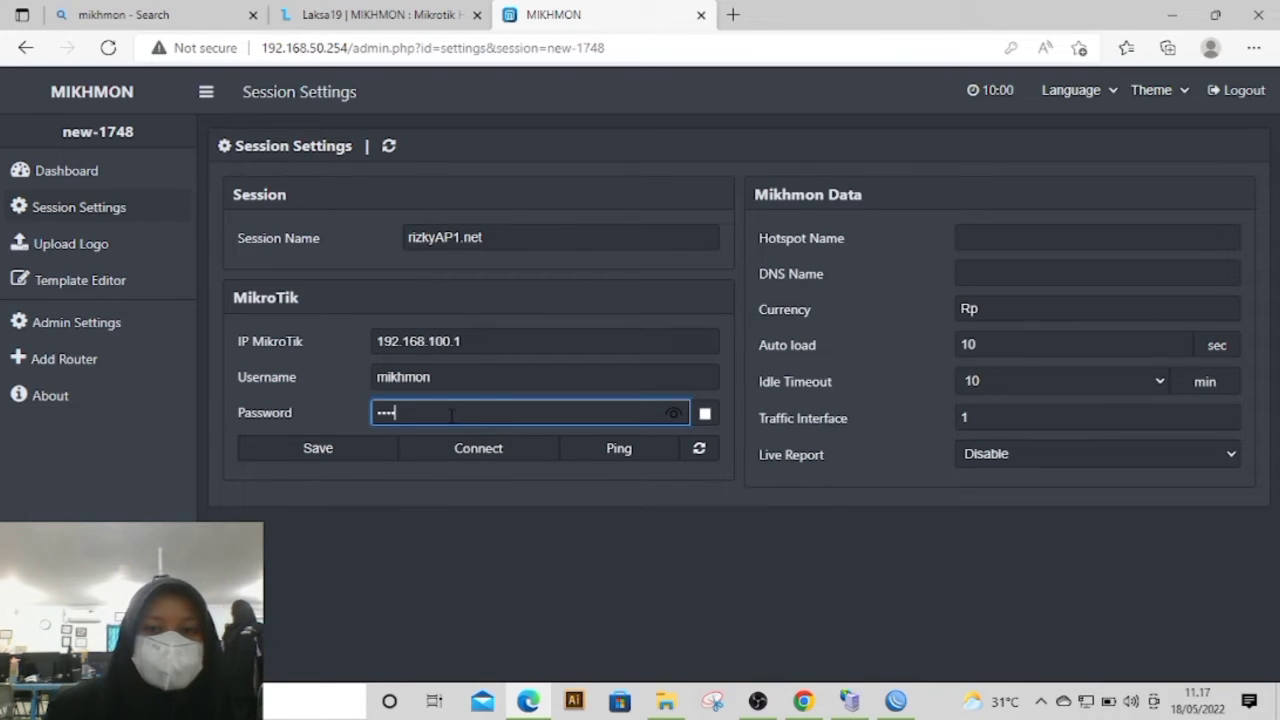
Step: Copy the profile name hsprof1 from WinBox into the Mikhmon session's hotspot name
click(958, 240)
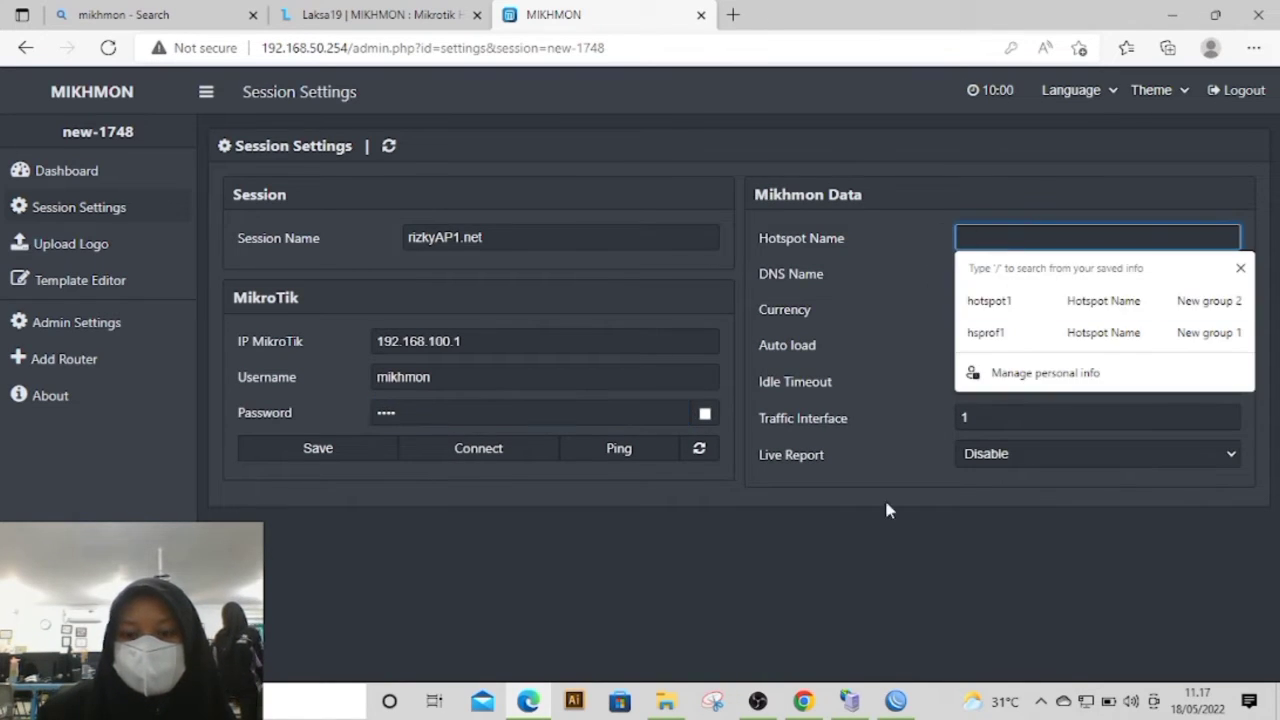
click(895, 701)
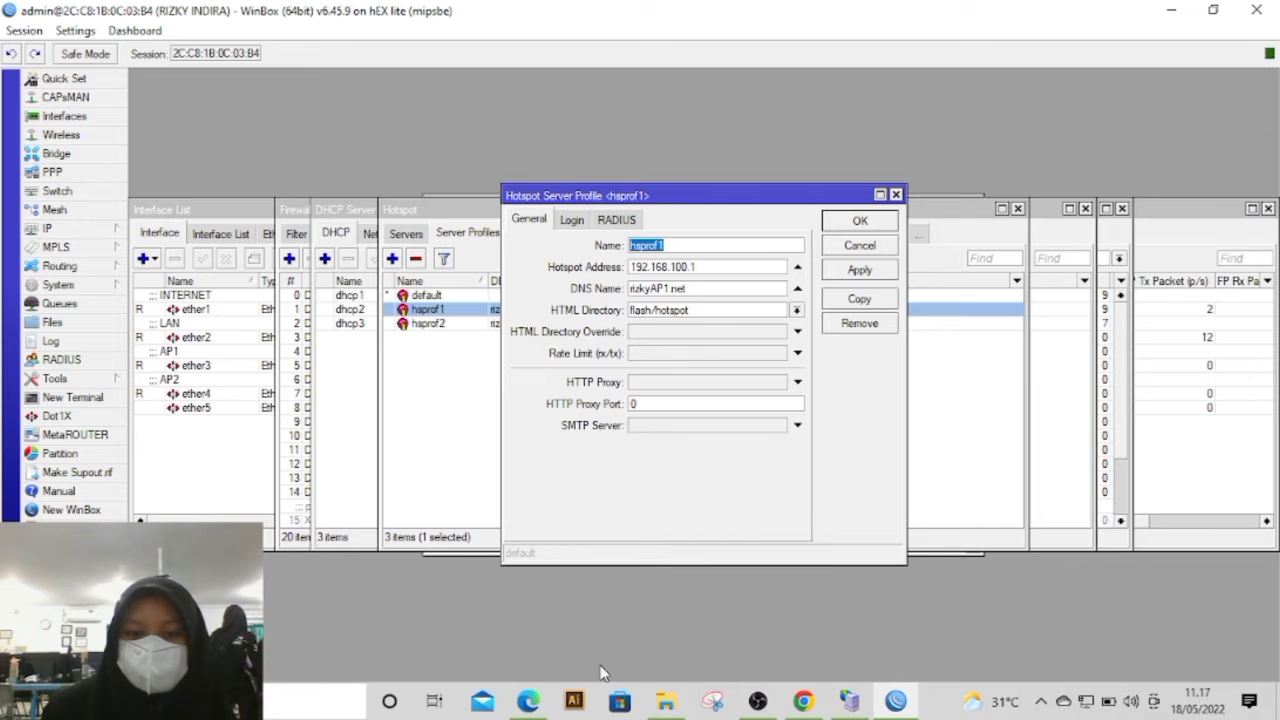
click(528, 701)
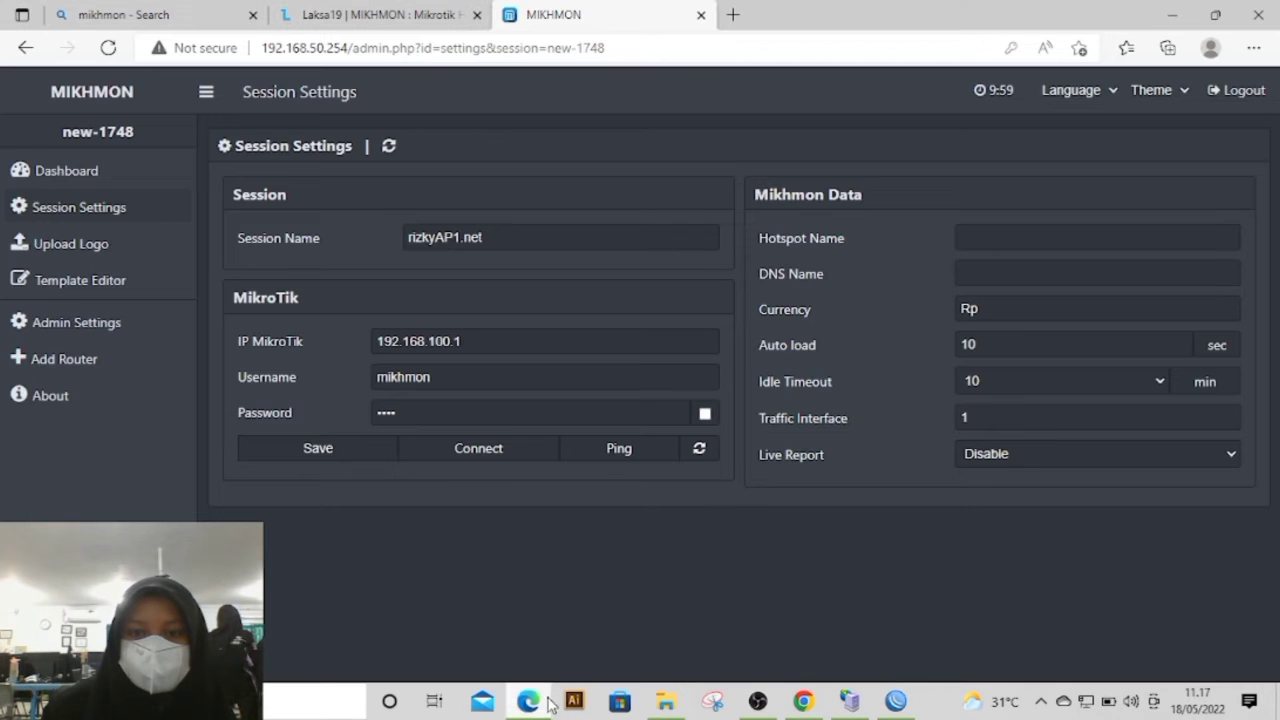
text(hsprof1)
click(756, 547)
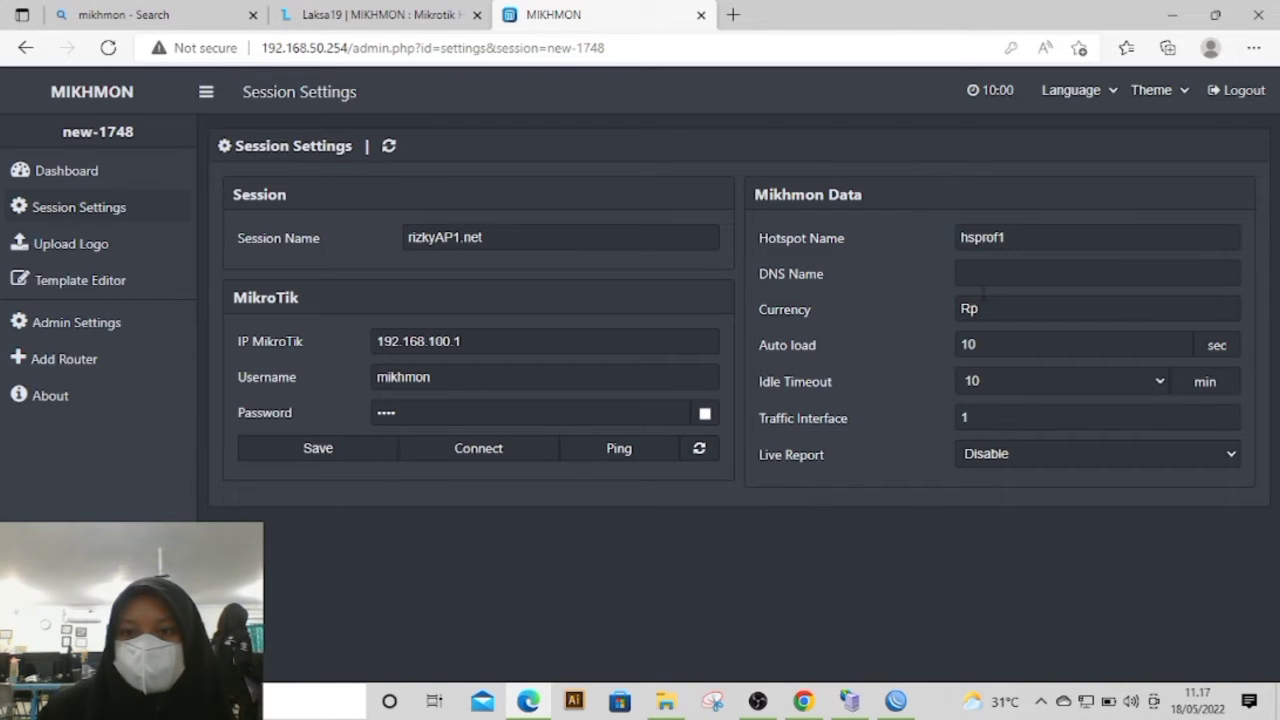
Step: Copy the DNS name rizkyAP1.net from the hsprof1 profile in WinBox into the Mikhmon session's DNS name
click(979, 273)
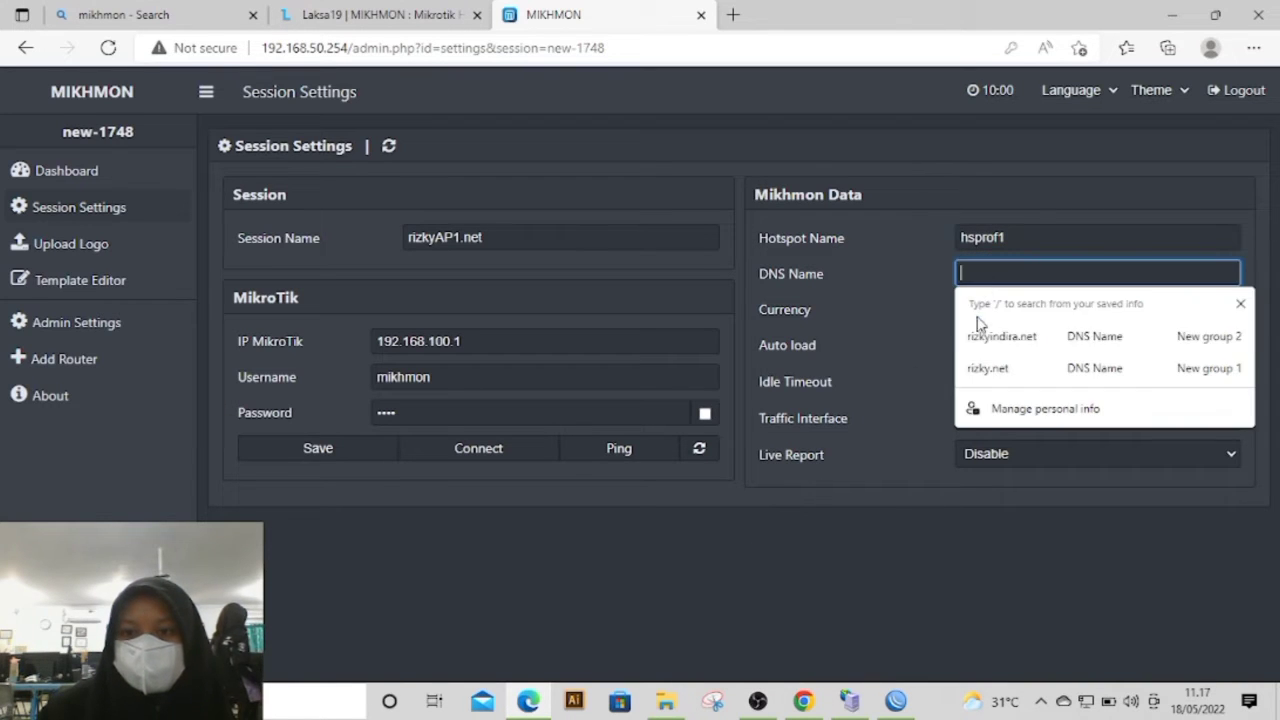
click(895, 700)
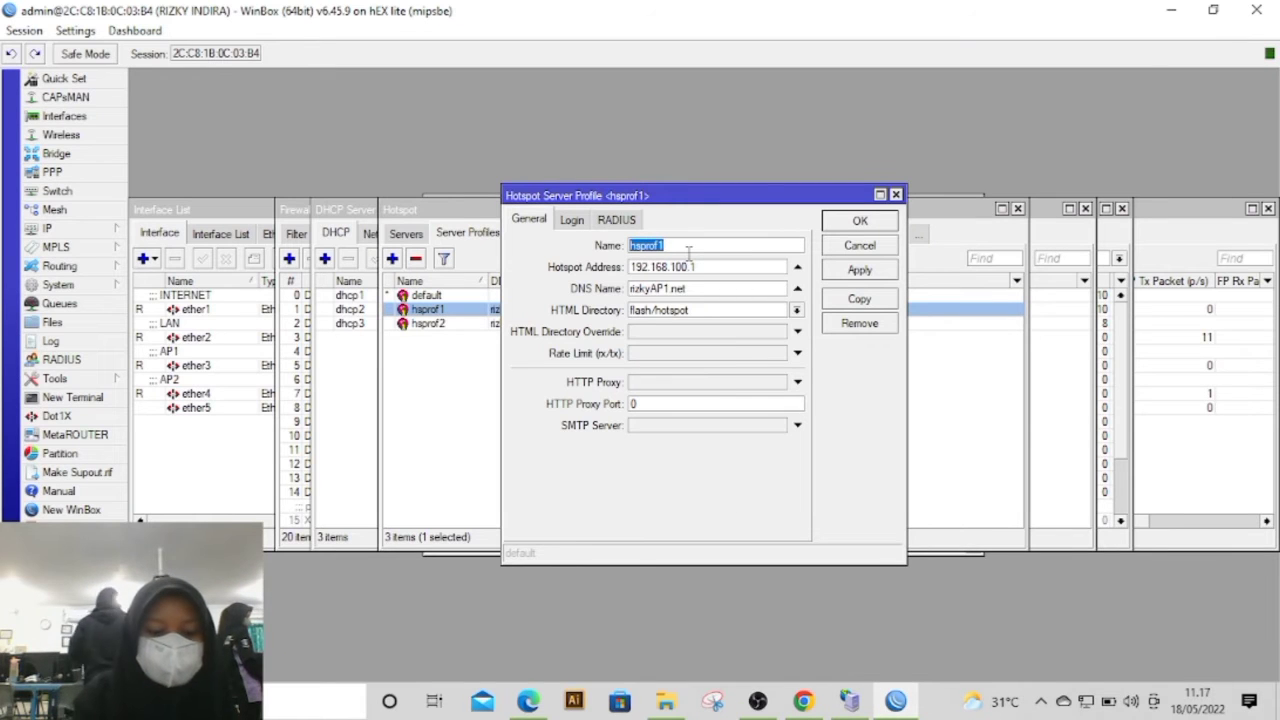
click(631, 292)
key(ctrl+c)
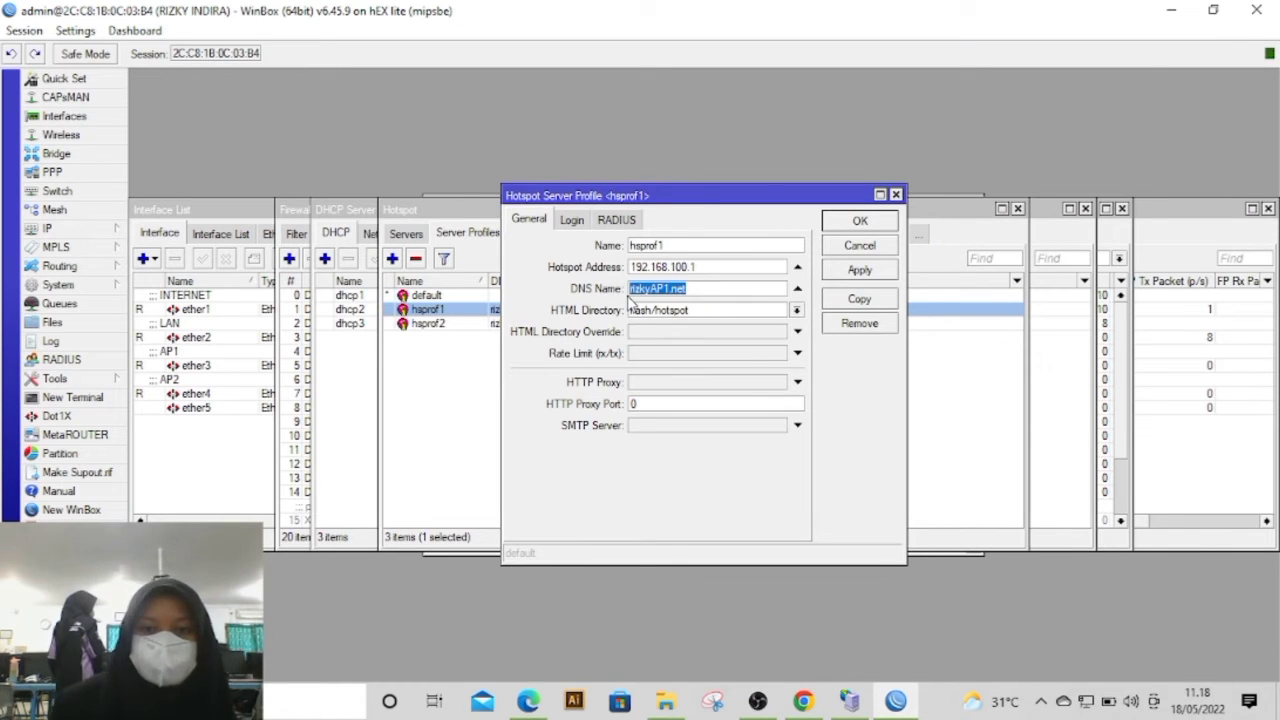
click(528, 700)
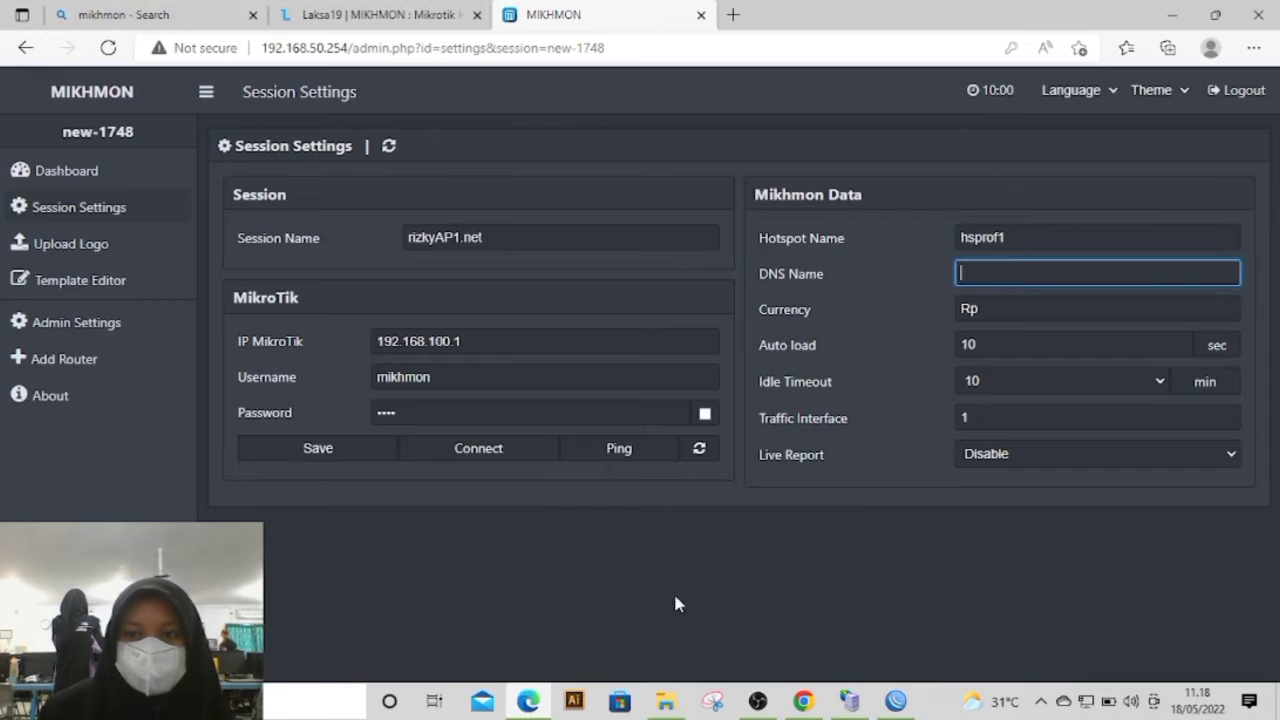
key(ctrl+v)
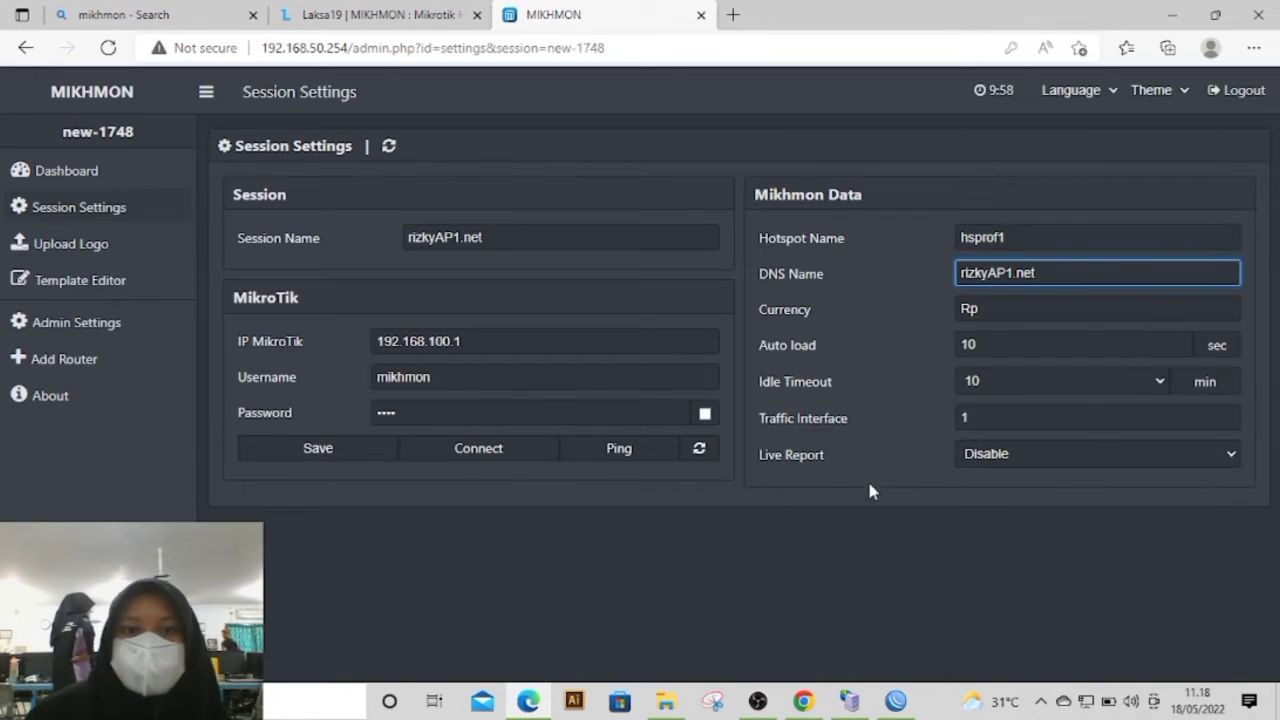
Step: Save the rizkyAP1.net session and try its router connection with a ping test and Connect, closing the ping result
click(355, 452)
click(590, 452)
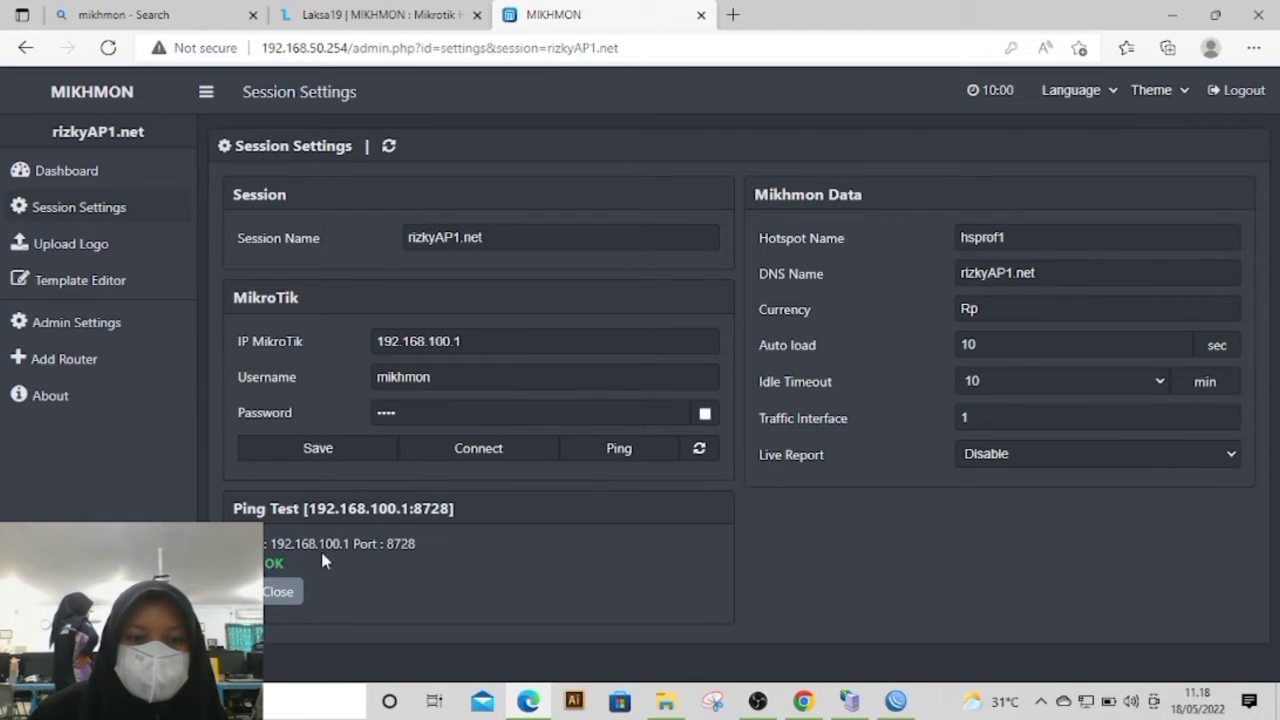
click(470, 455)
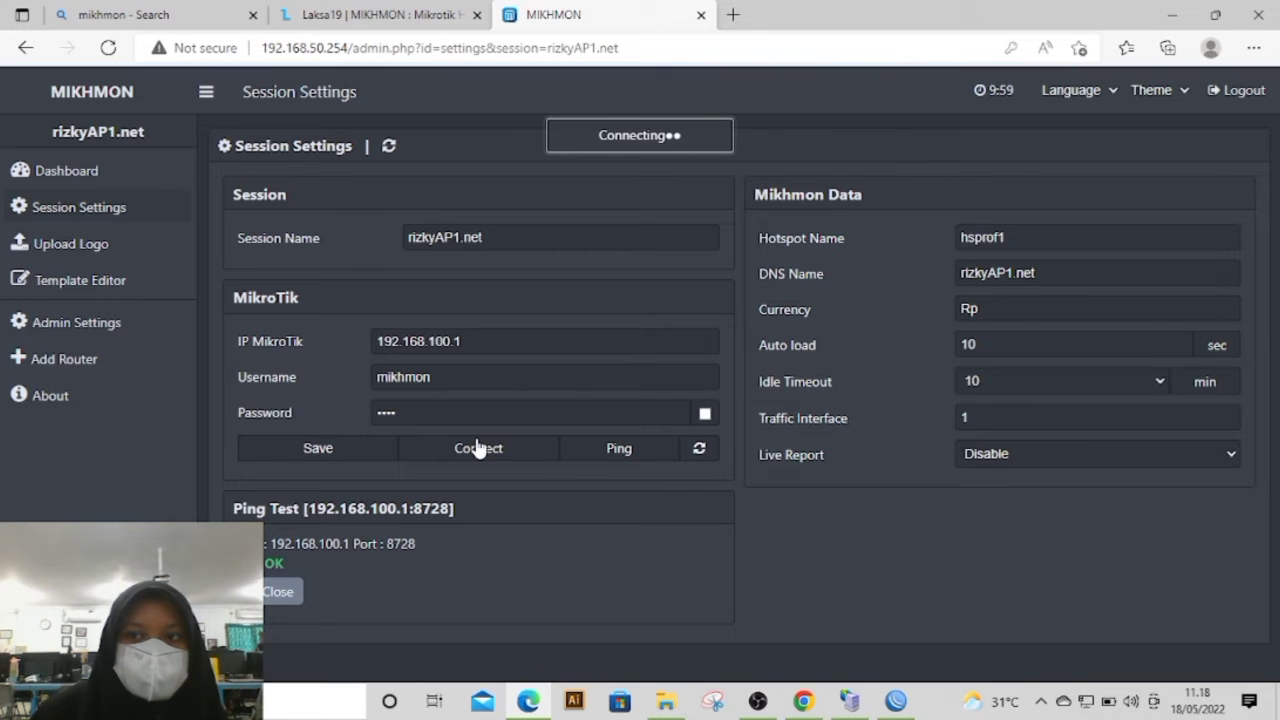
click(291, 601)
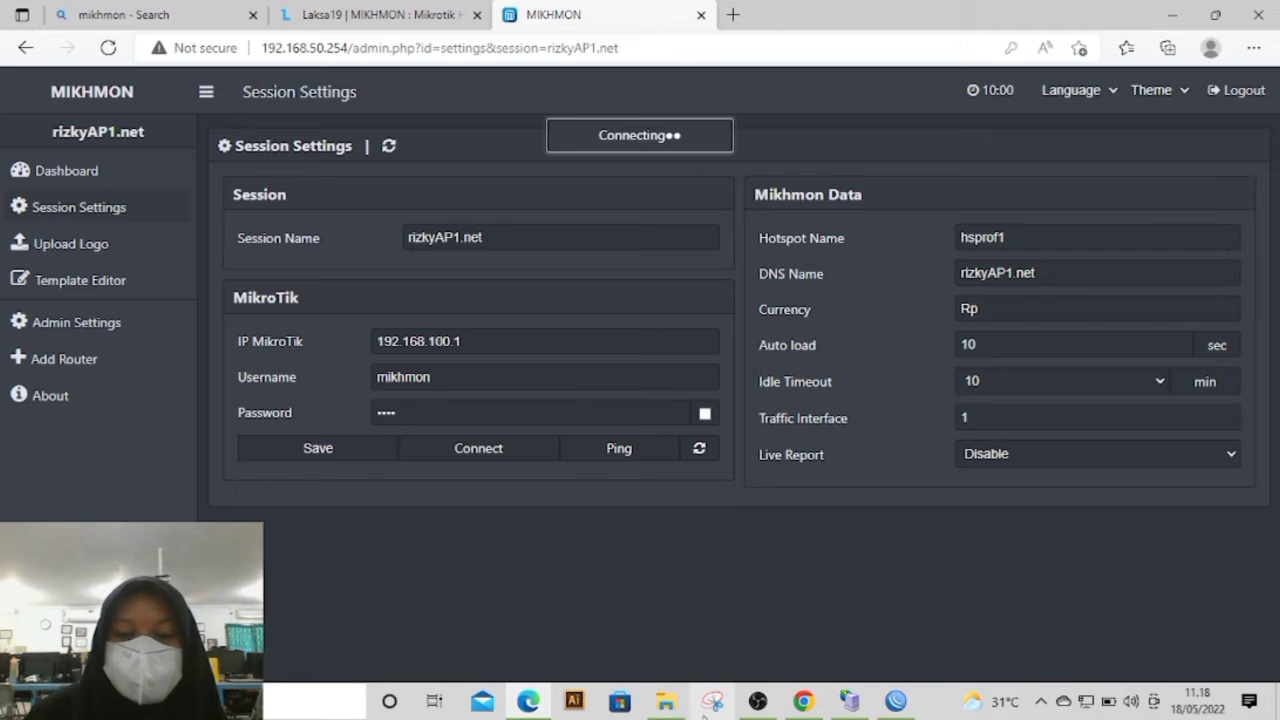
Step: Switch to WinBox and start a new system user named mikhmon in the full group
click(896, 710)
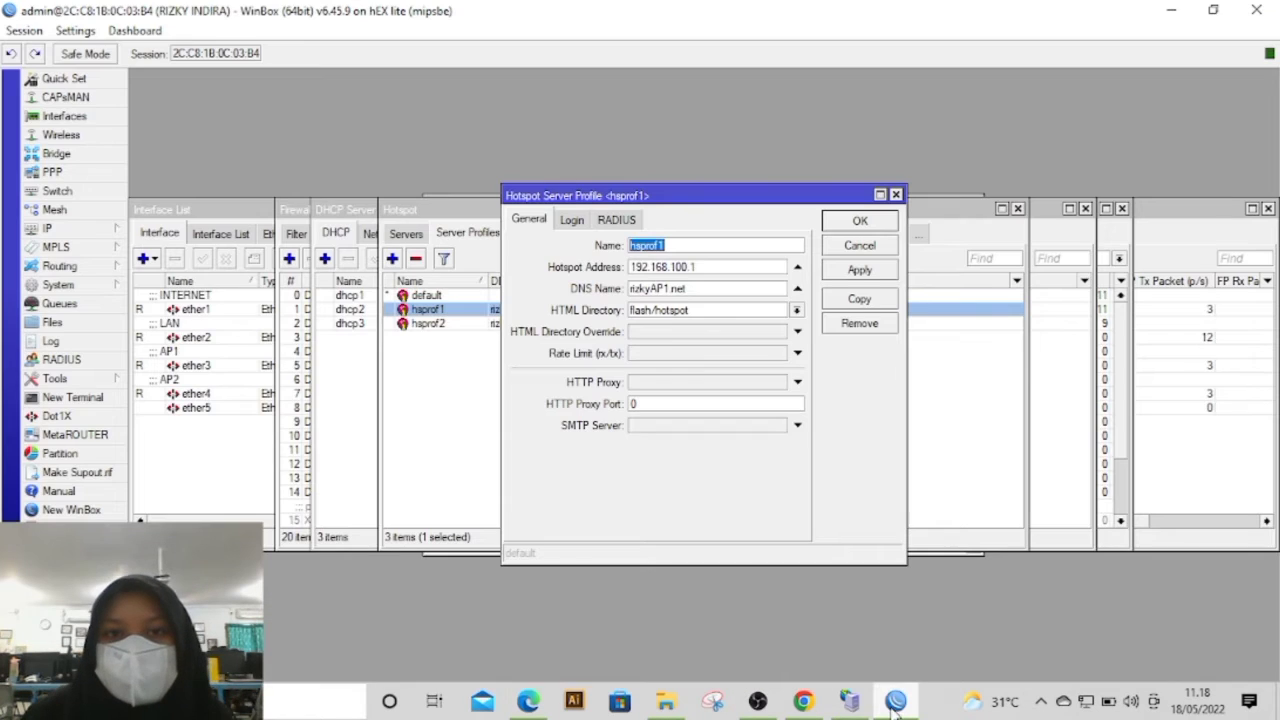
click(57, 285)
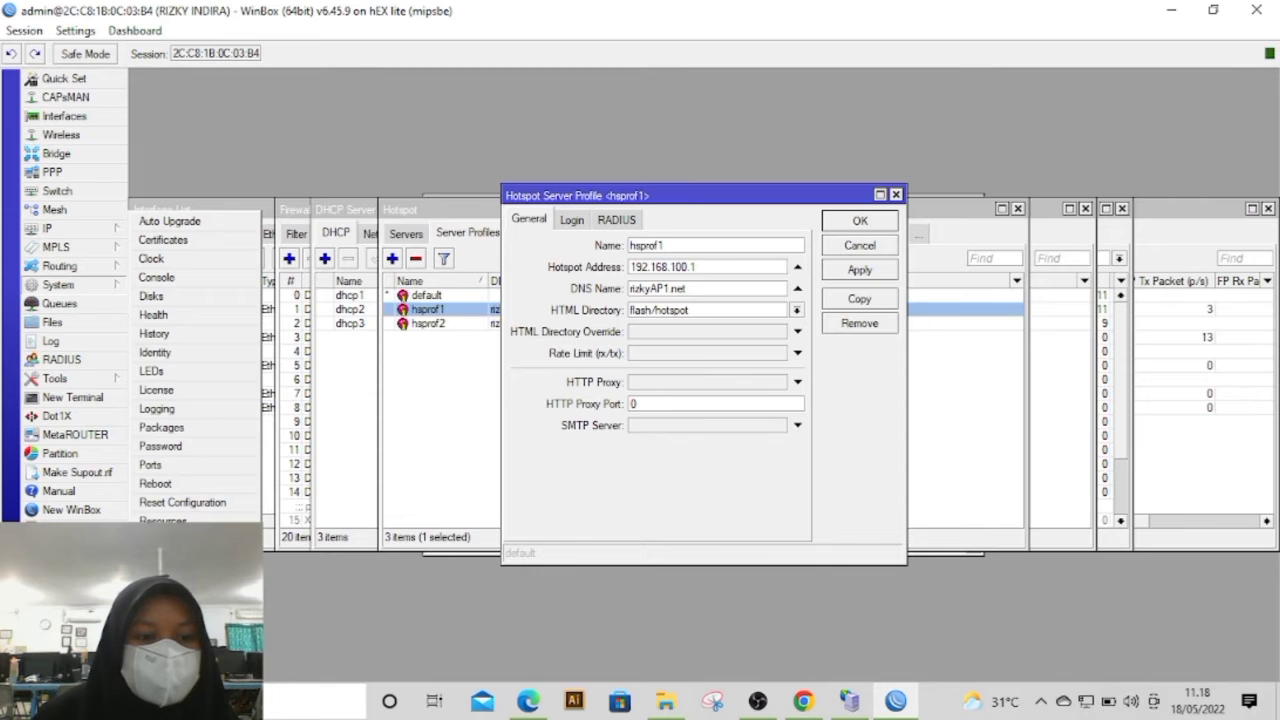
click(155, 652)
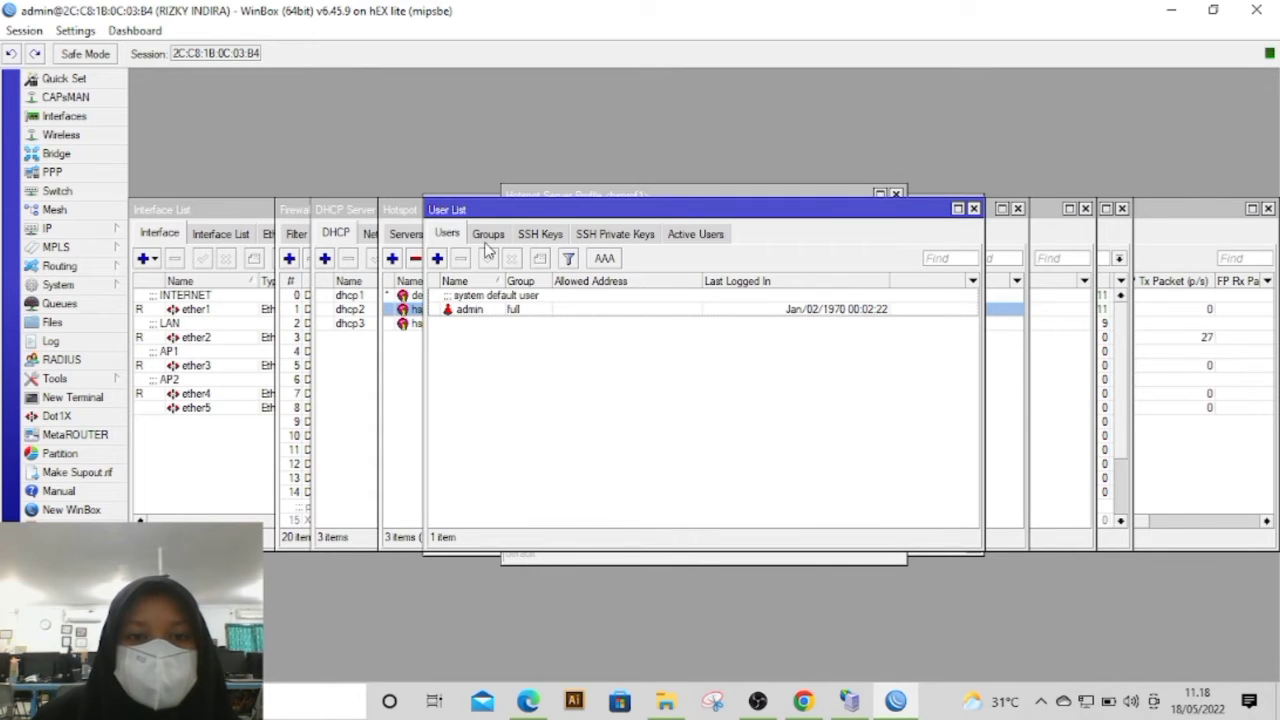
click(439, 258)
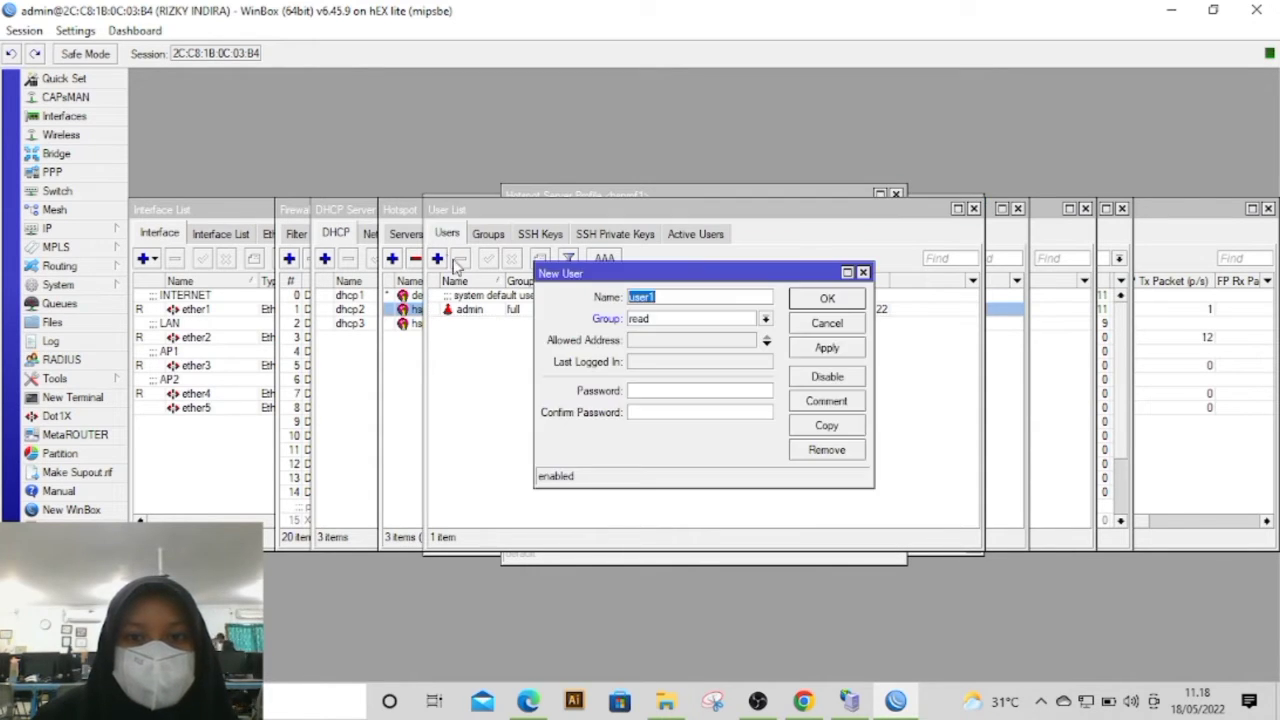
text(mikhmon)
click(645, 322)
click(662, 331)
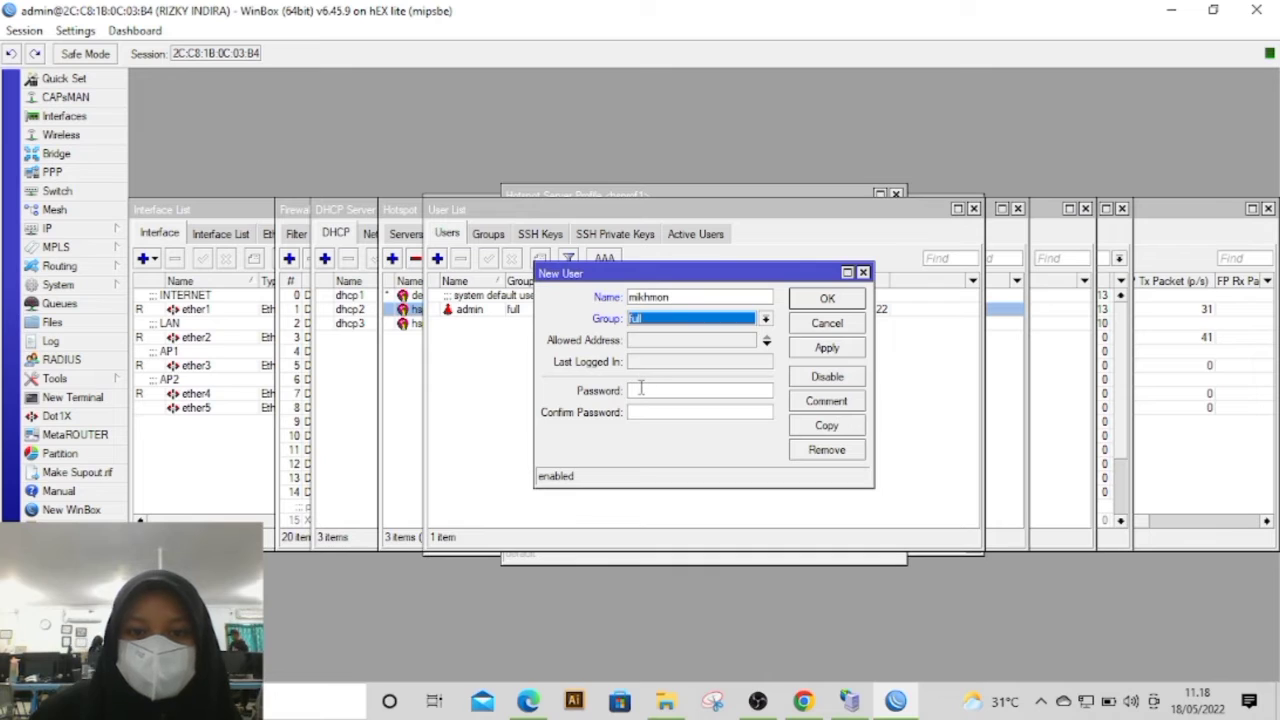
Step: Enter and confirm the mikhmon user's password, and save the new user
click(640, 389)
text(1234)
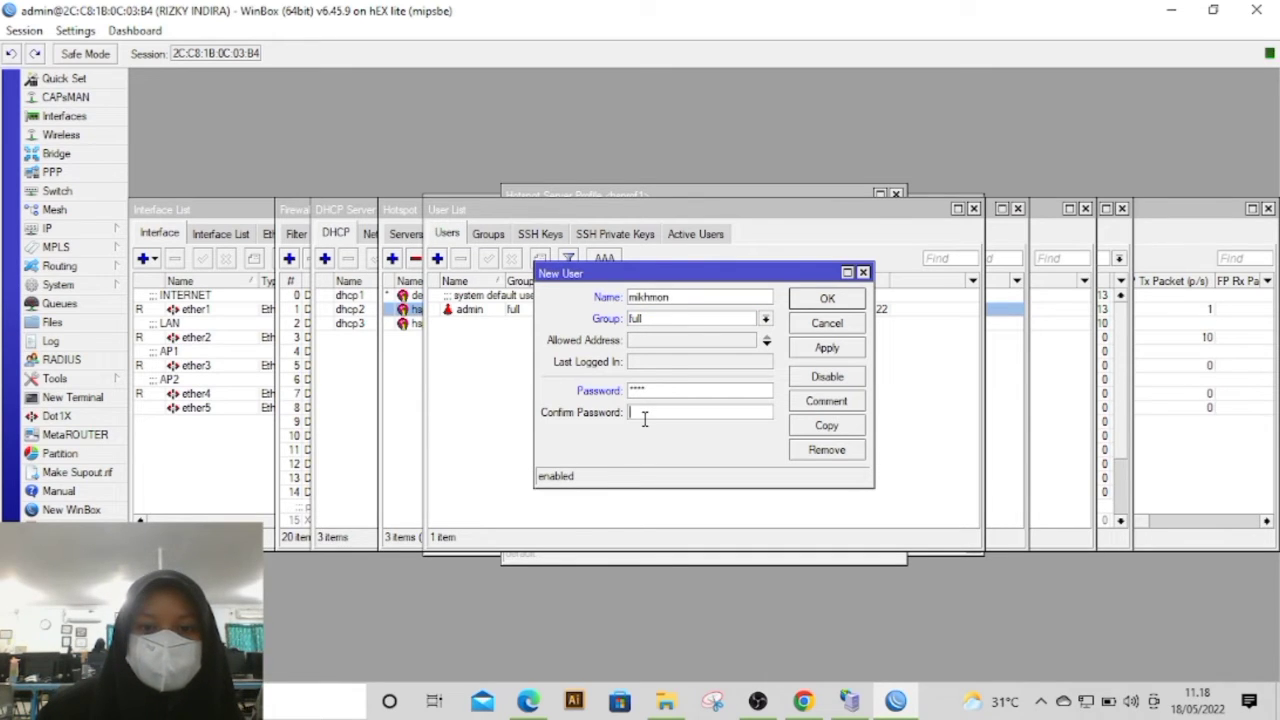
text(1)
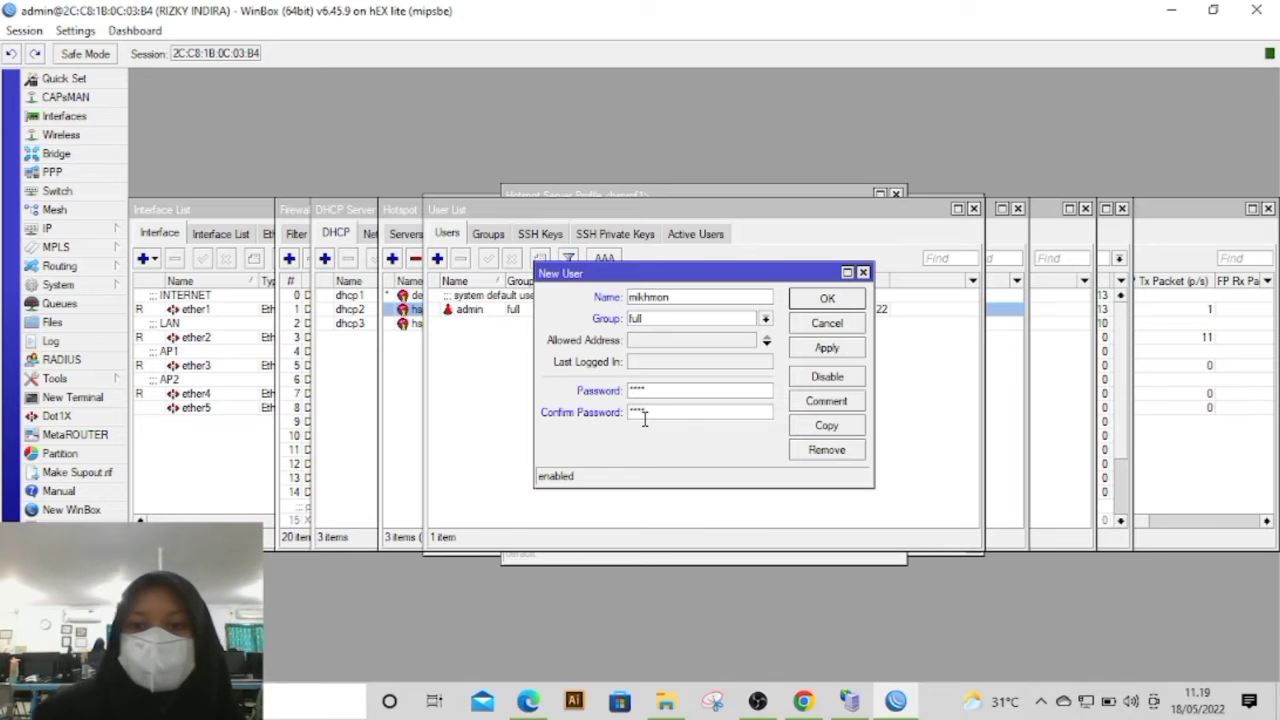
click(846, 350)
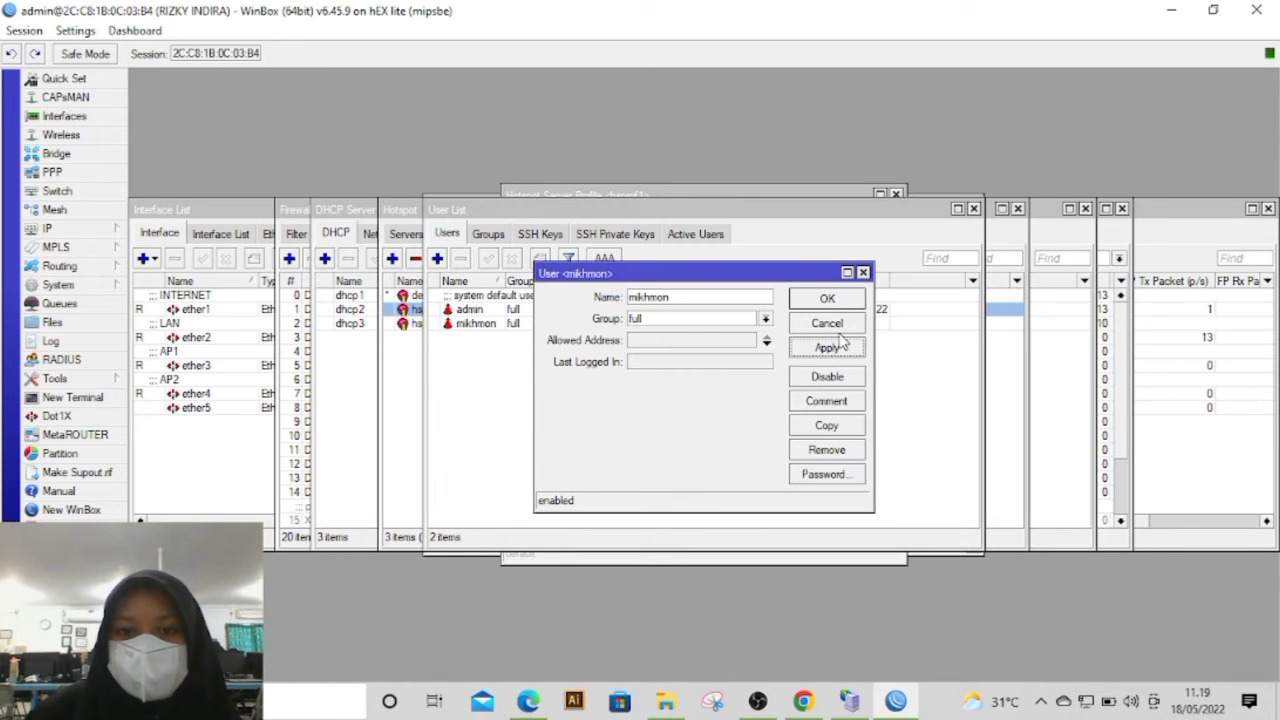
click(853, 300)
click(497, 310)
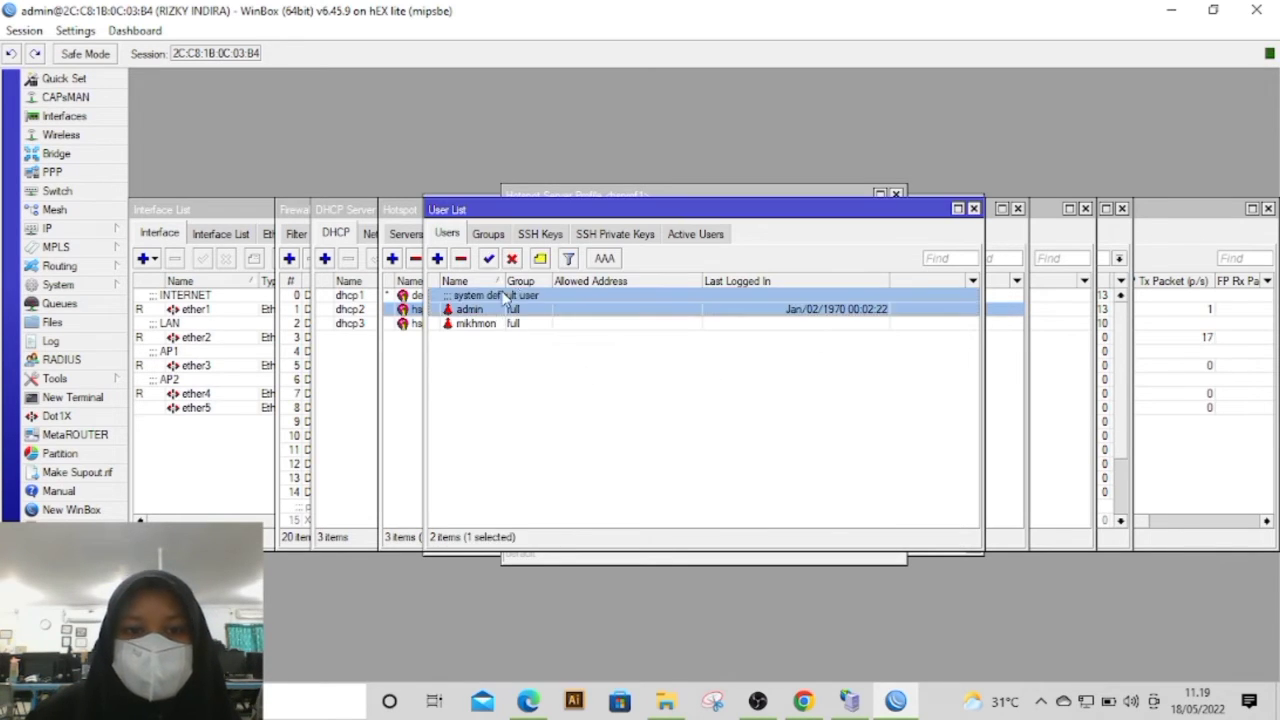
Step: Disable the admin system user in WinBox and switch to Mikhmon in Edge to log out of it
click(511, 259)
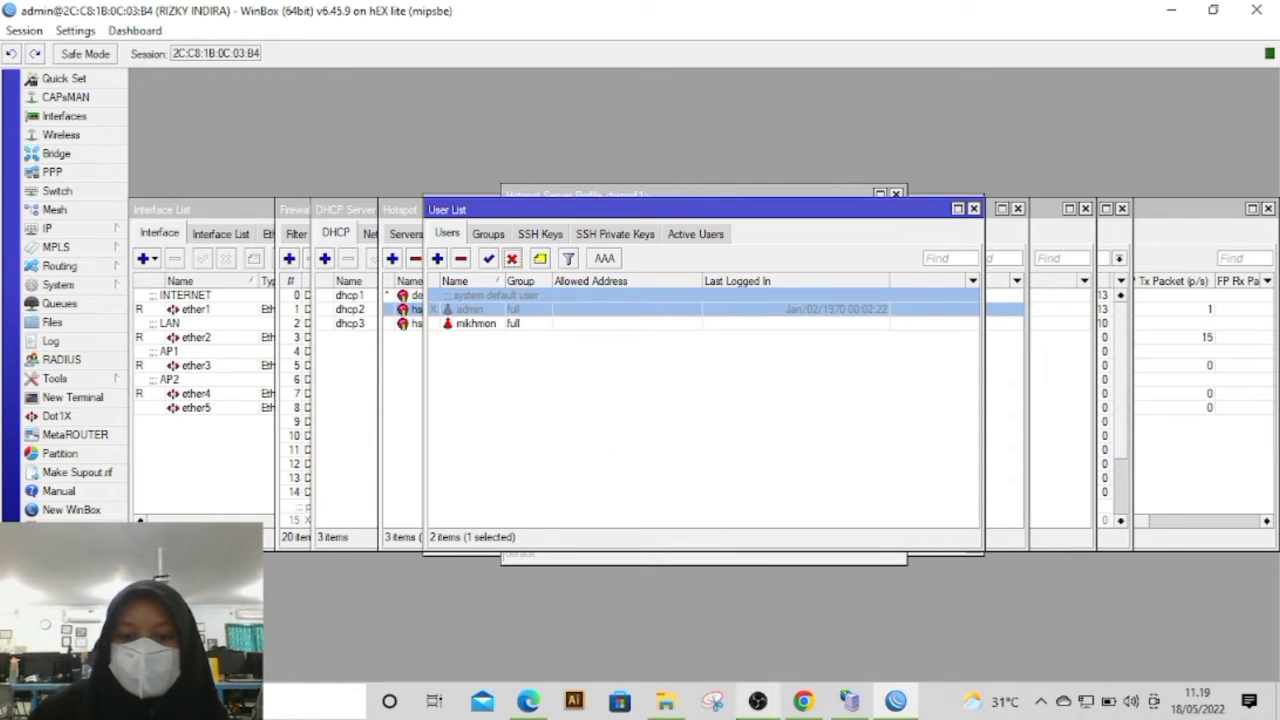
click(527, 702)
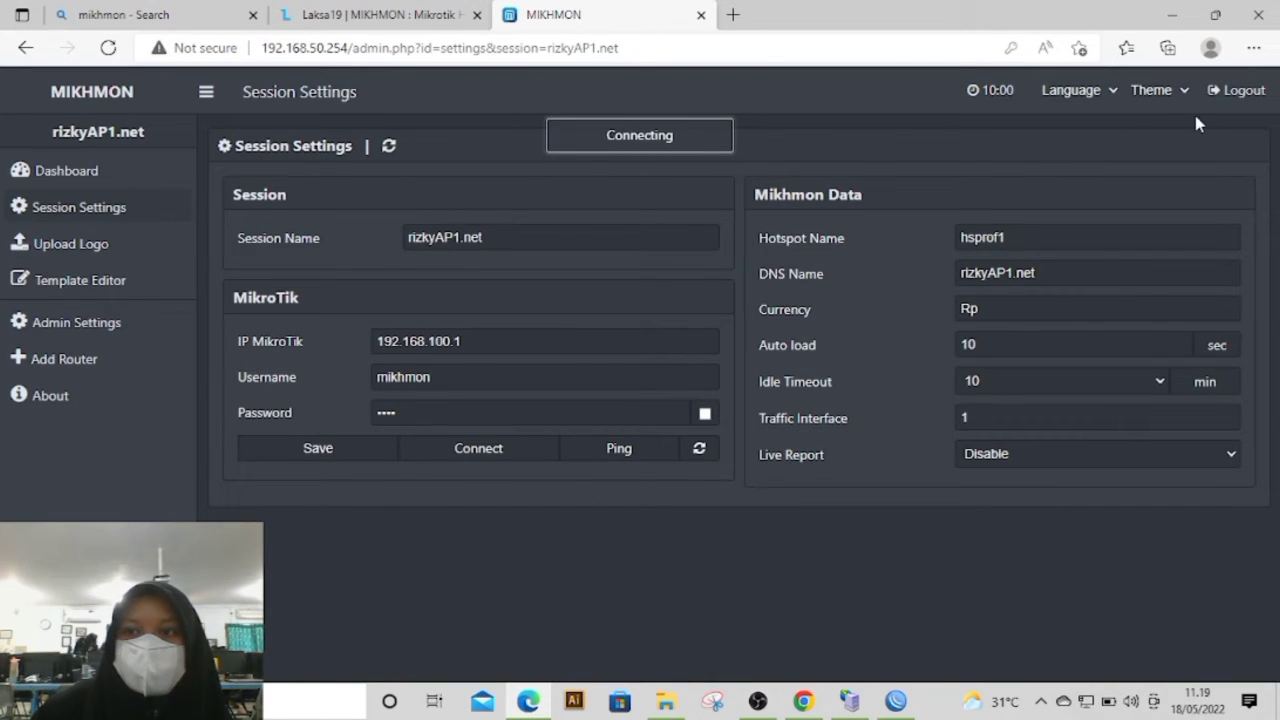
click(1238, 100)
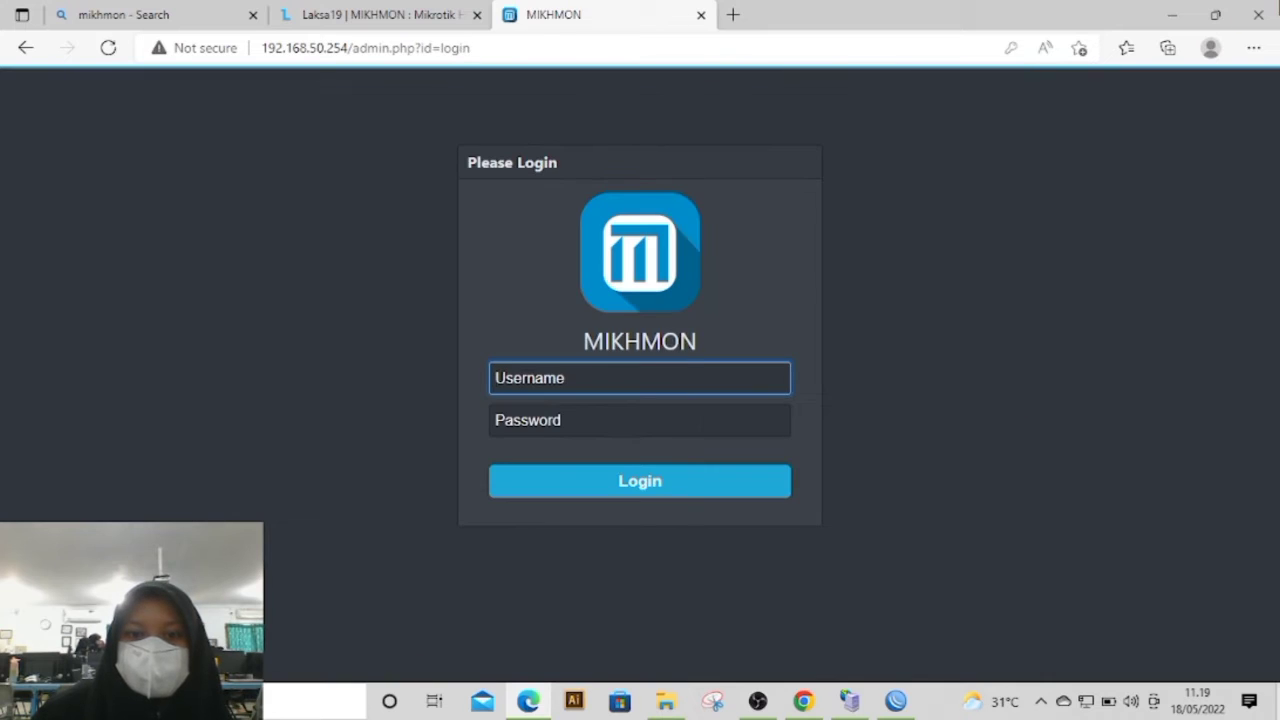
Step: Log in to Mikhmon with the username mikhmon and the account password
text(mikhmon)
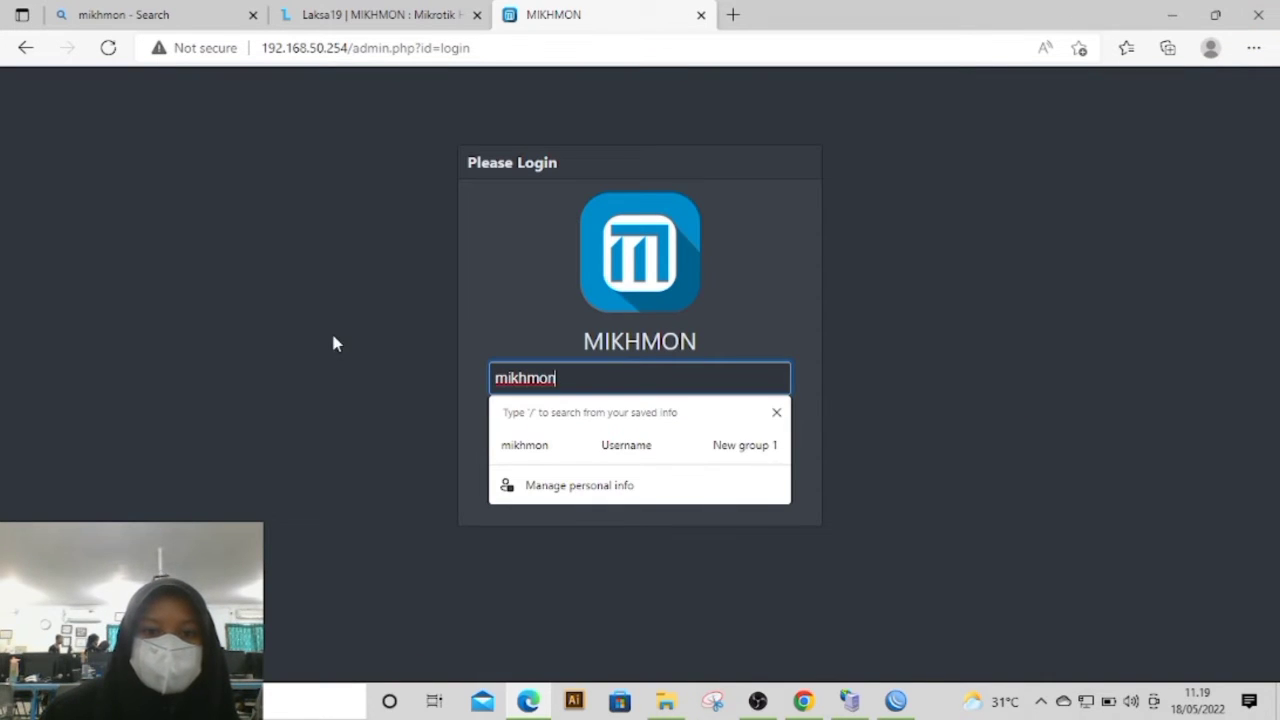
click(553, 430)
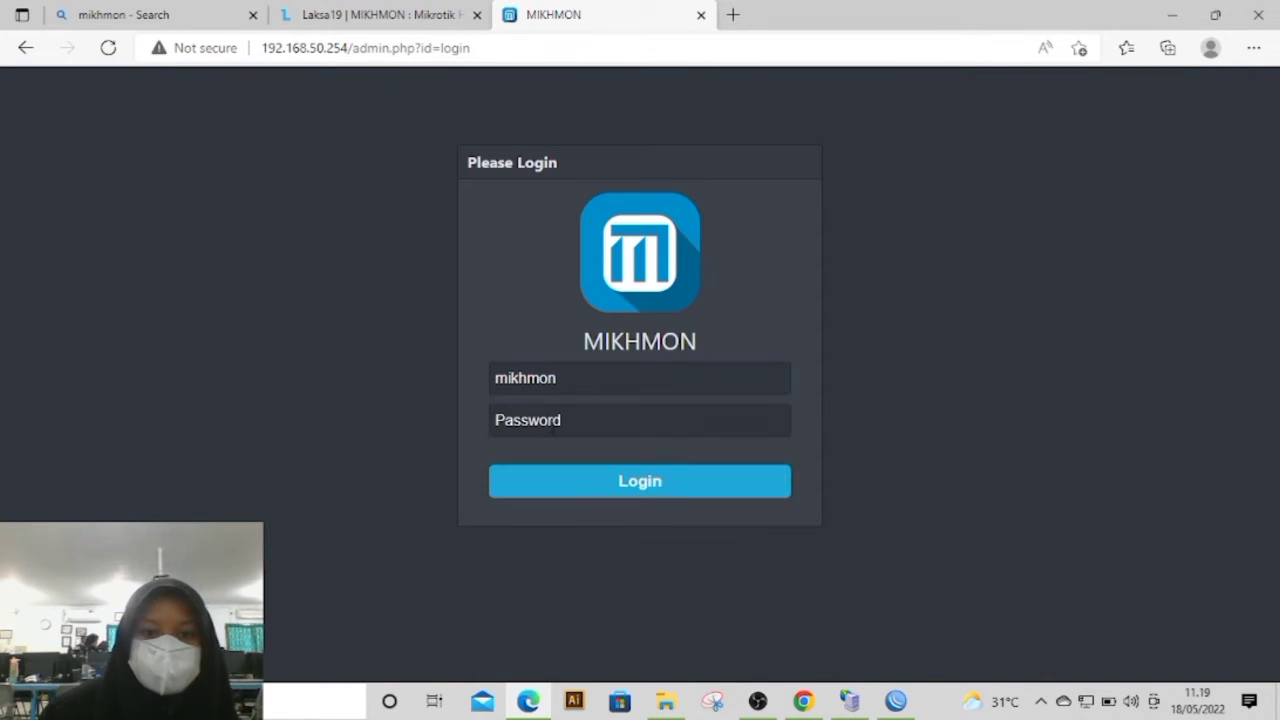
text(1)
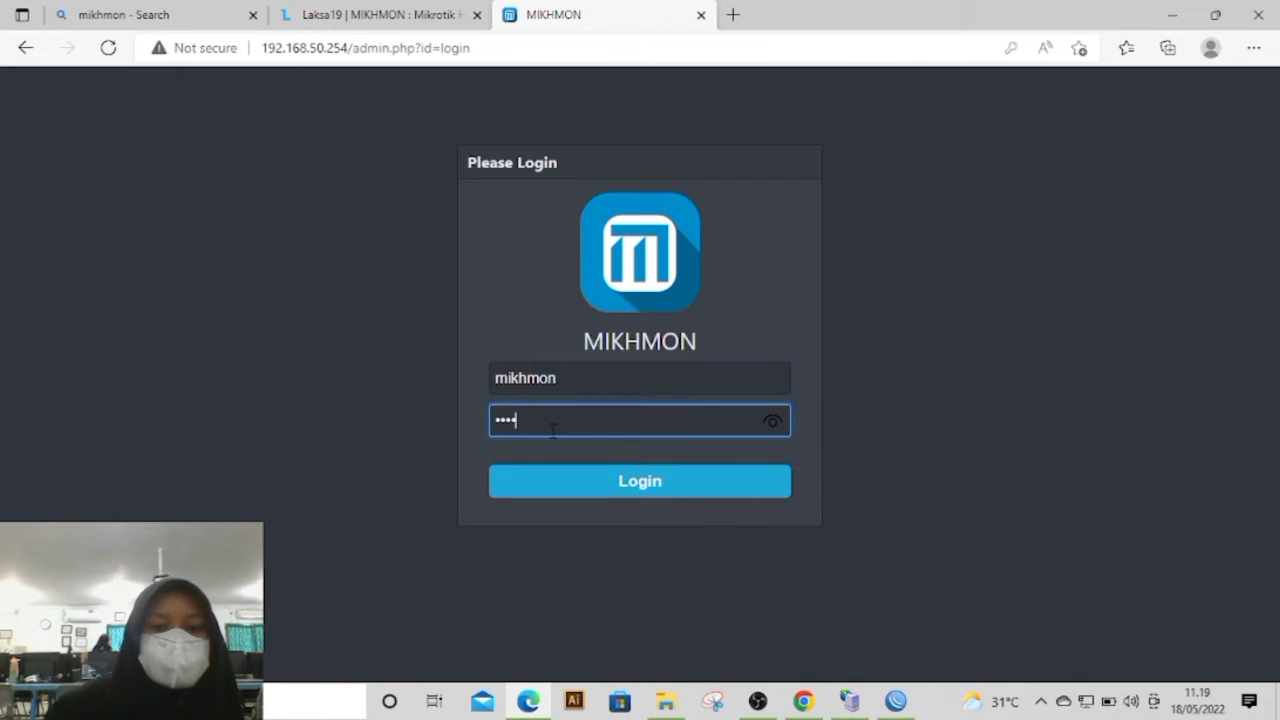
Step: Delete the existing rizkyAP1.net entry from the router list and add a new router with the session name rizkyAP1.net
click(443, 291)
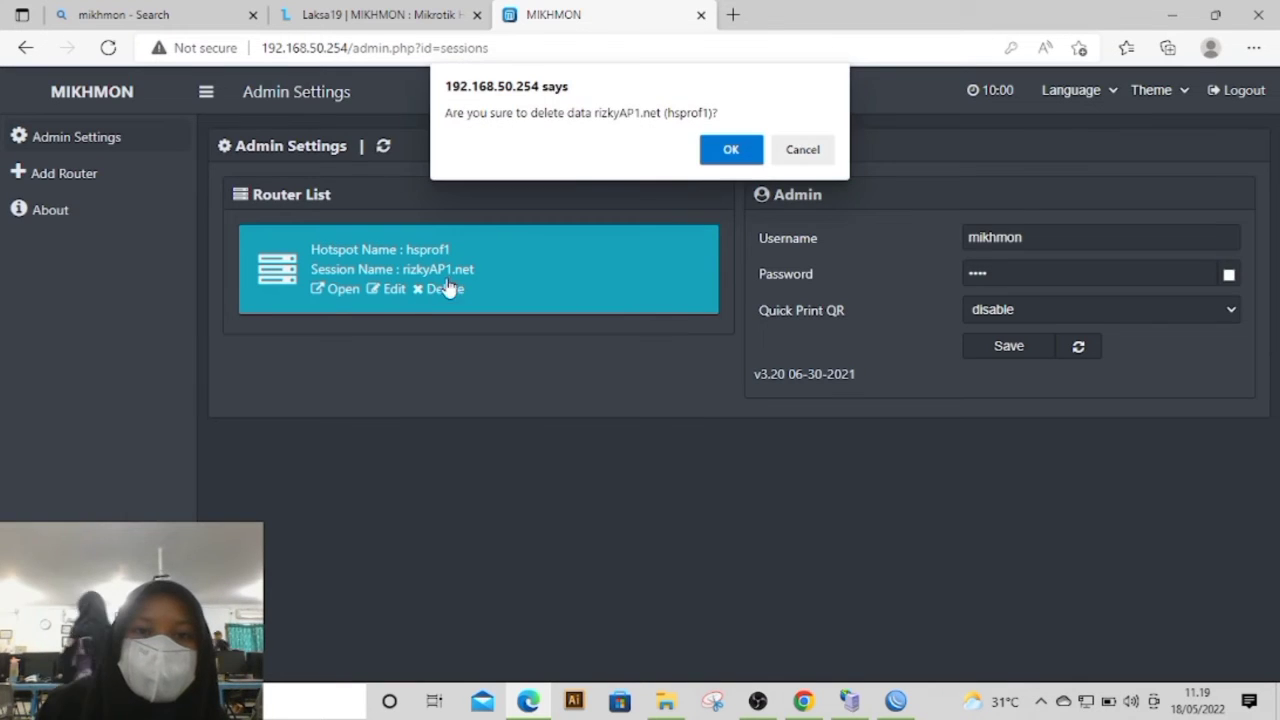
click(734, 150)
click(130, 178)
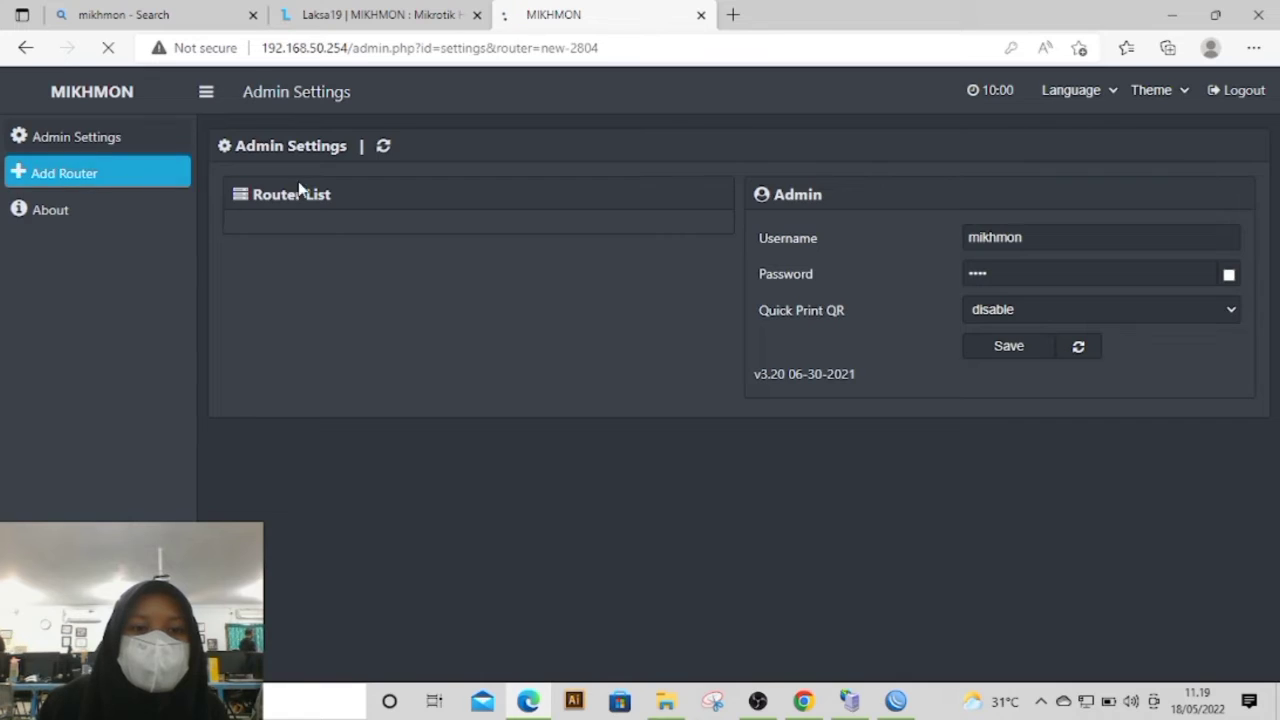
click(431, 228)
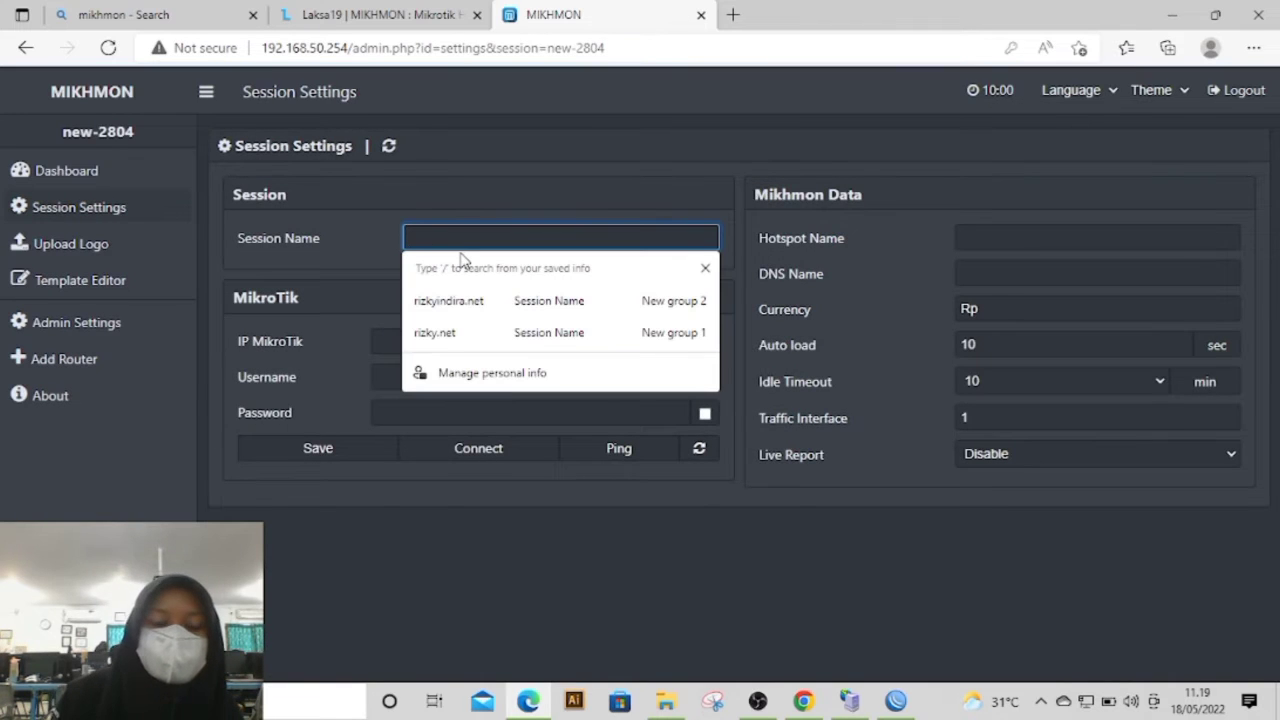
text(rizkyAP)
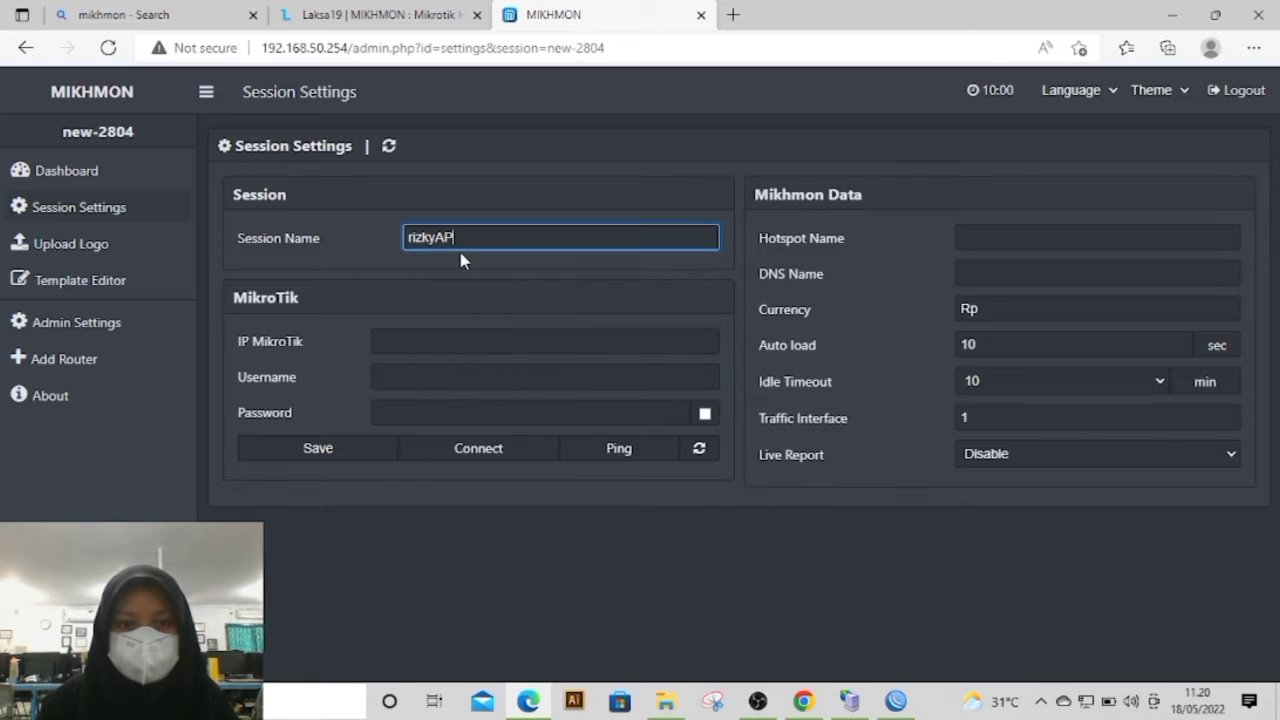
text(1.net)
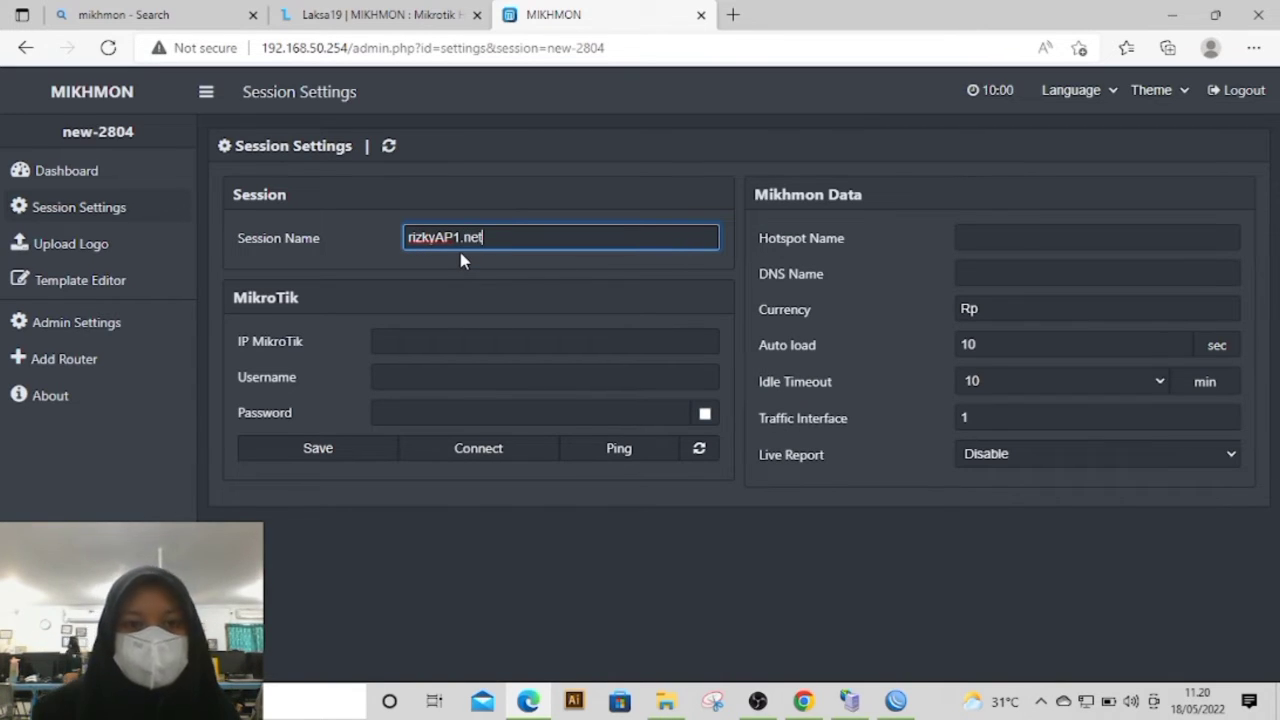
Step: Copy the hotspot address 192.168.100.1 from the hsprof1 profile in WinBox into the Mikhmon session's MikroTik IP
click(399, 340)
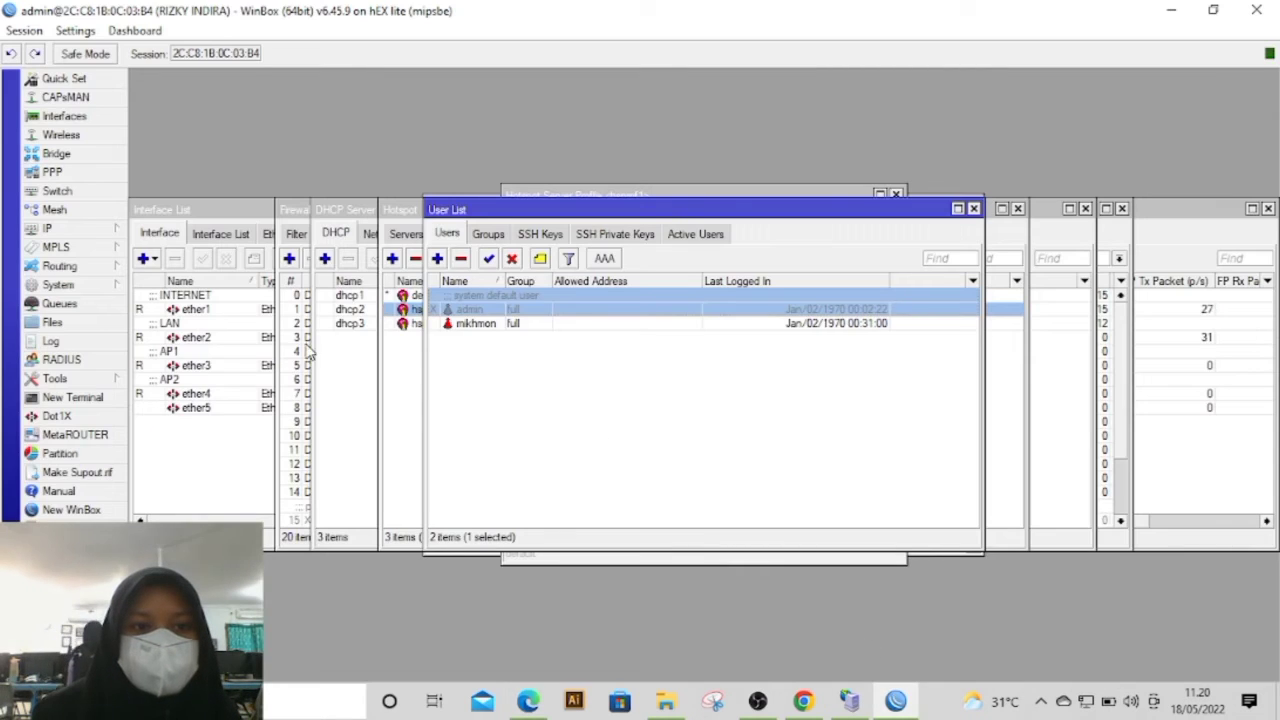
click(396, 375)
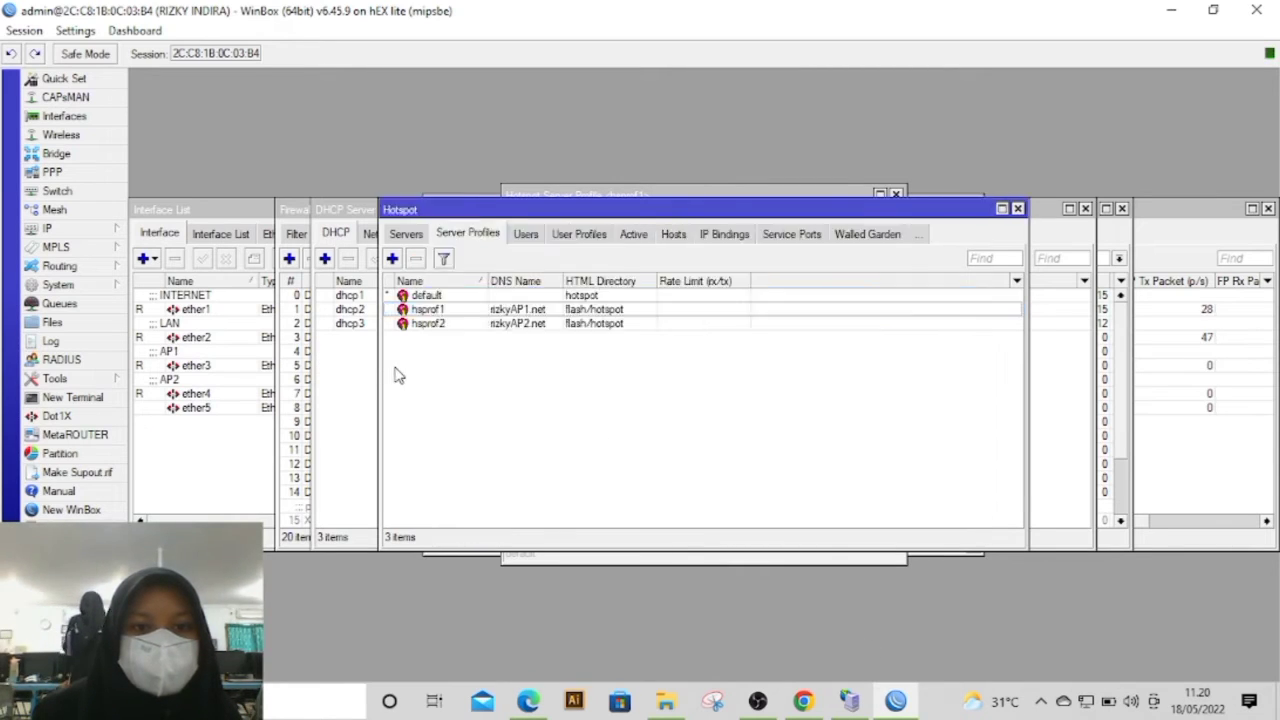
double_click(452, 309)
drag(692, 266, 552, 295)
key(ctrl+c)
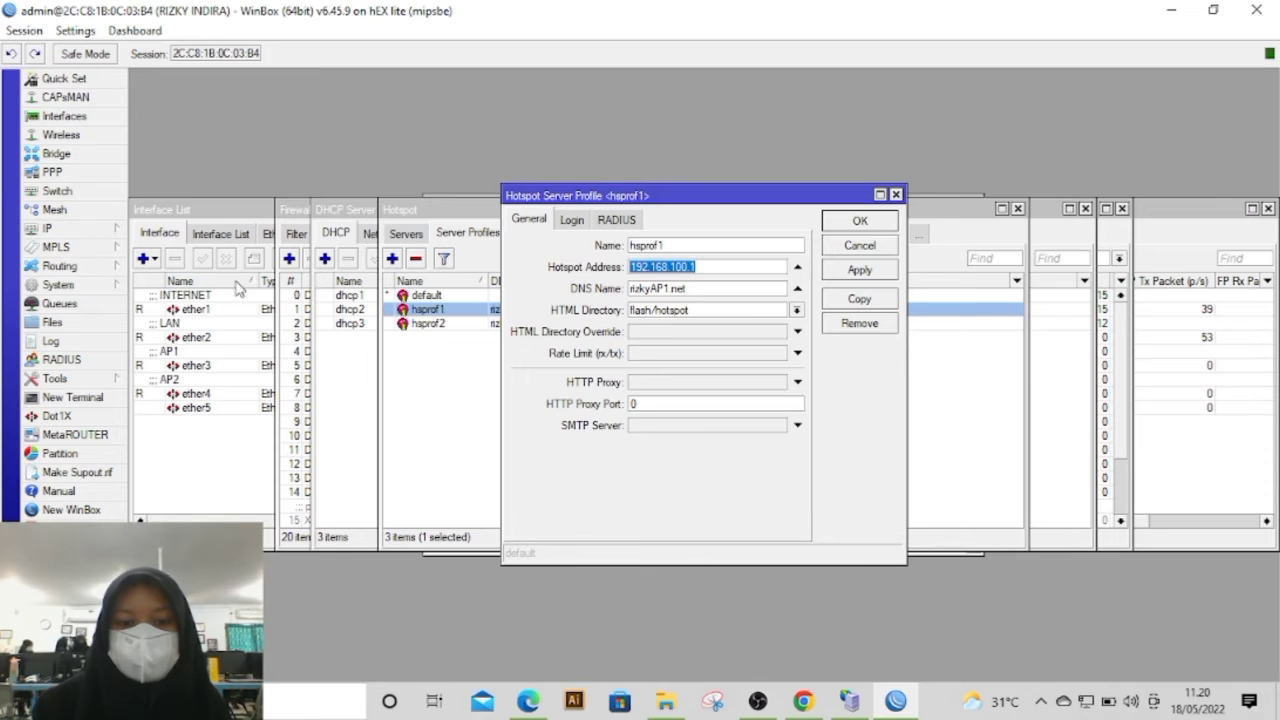
click(530, 702)
key(ctrl+v)
click(564, 539)
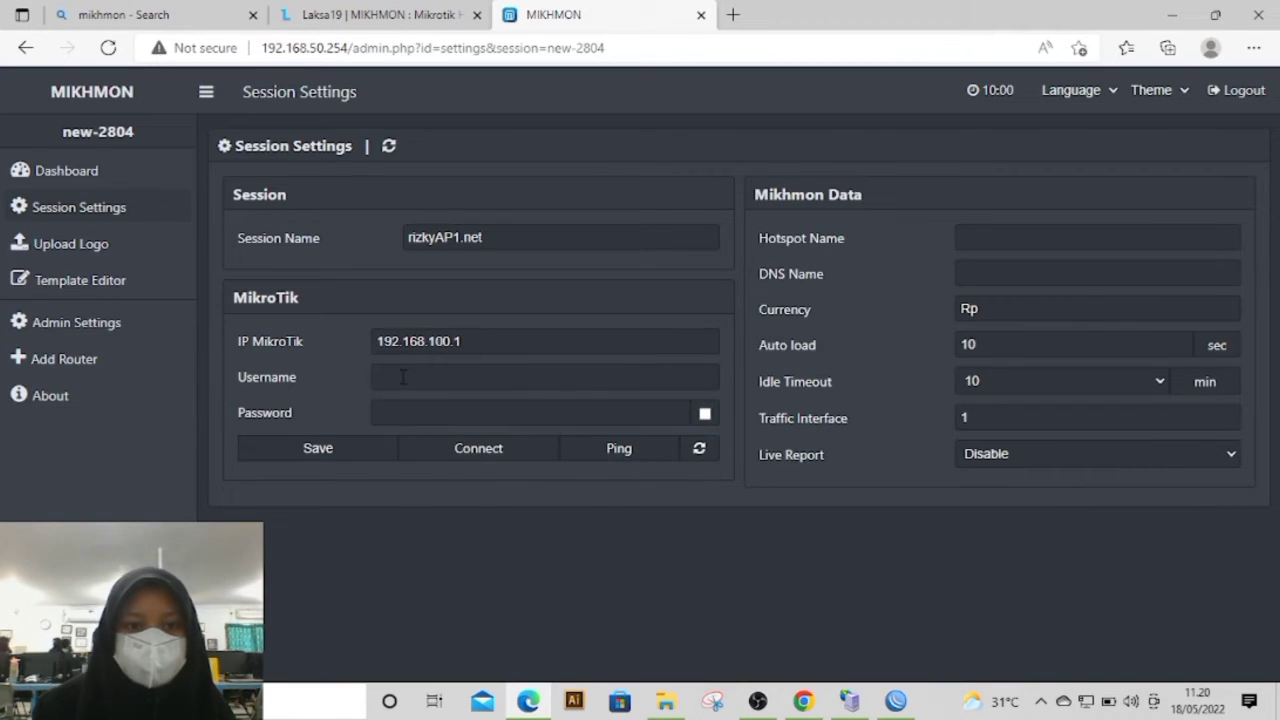
Step: Set the session's MikroTik username to mikhmon and enter that user's password
click(403, 376)
text(mikh)
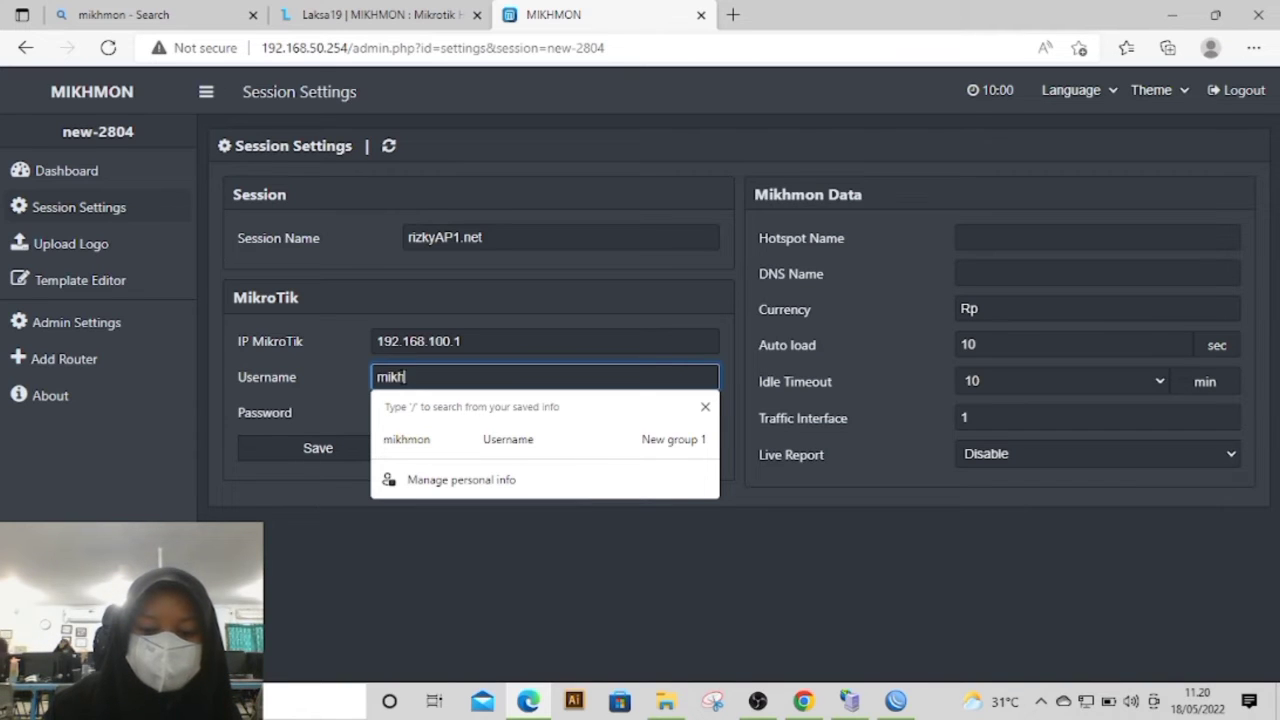
text(mon)
click(270, 606)
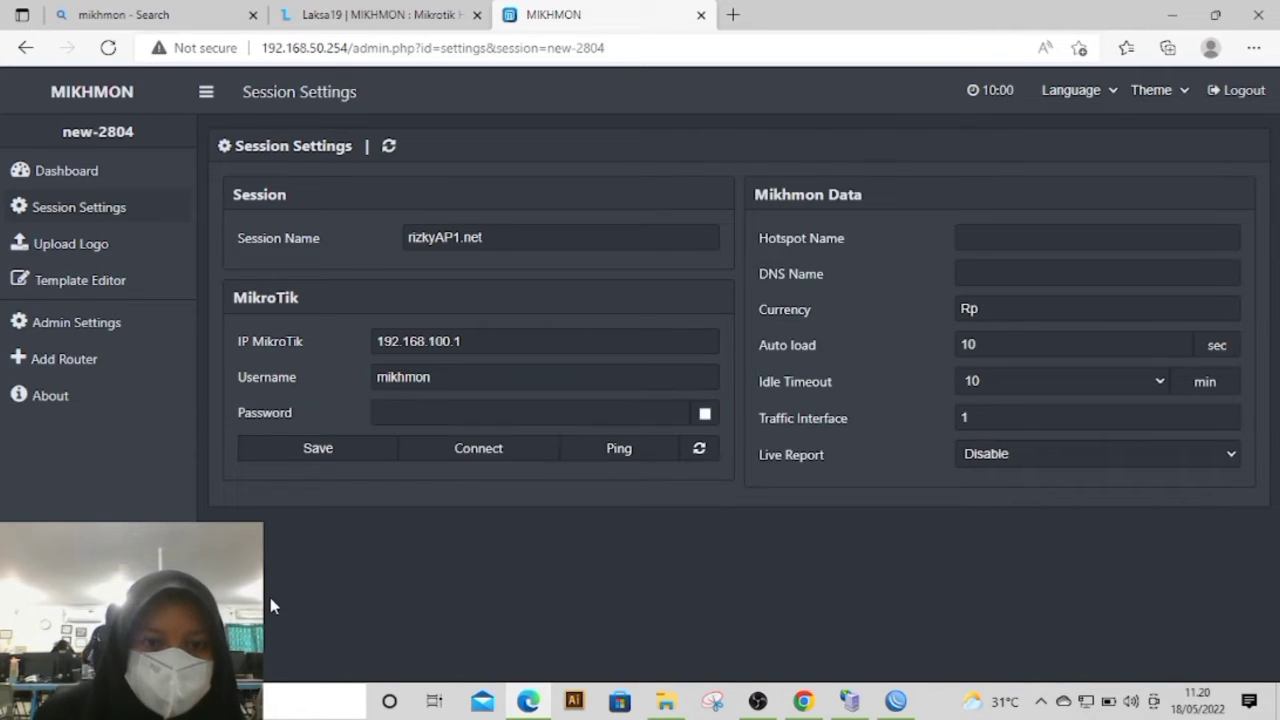
click(418, 416)
text(1234)
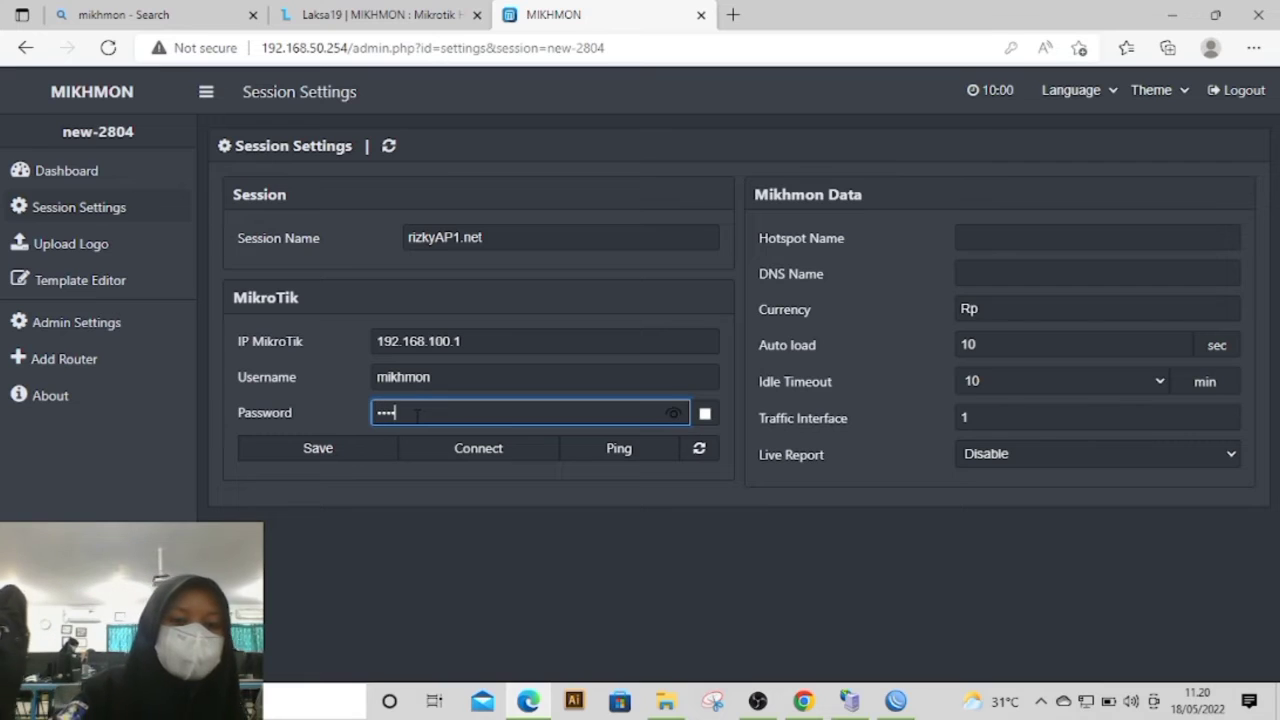
click(670, 416)
click(576, 590)
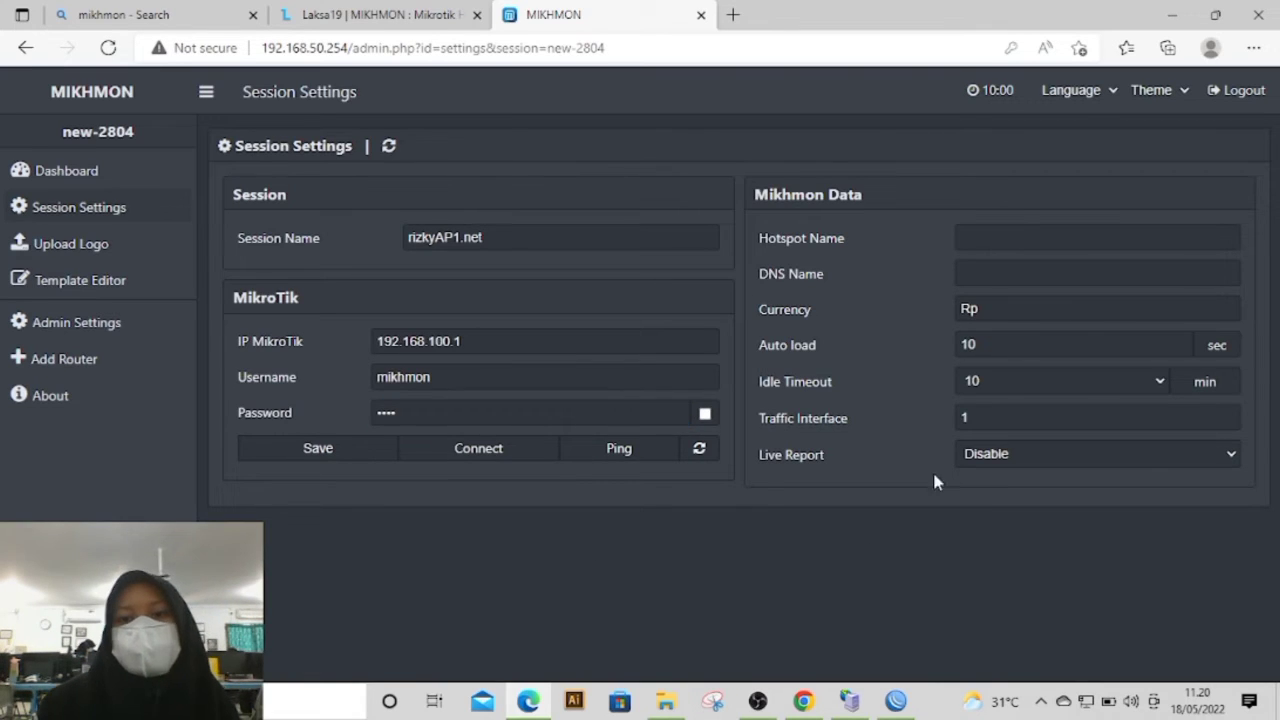
Step: Copy the profile name hsprof1 from WinBox into the Mikhmon session's hotspot name
click(992, 234)
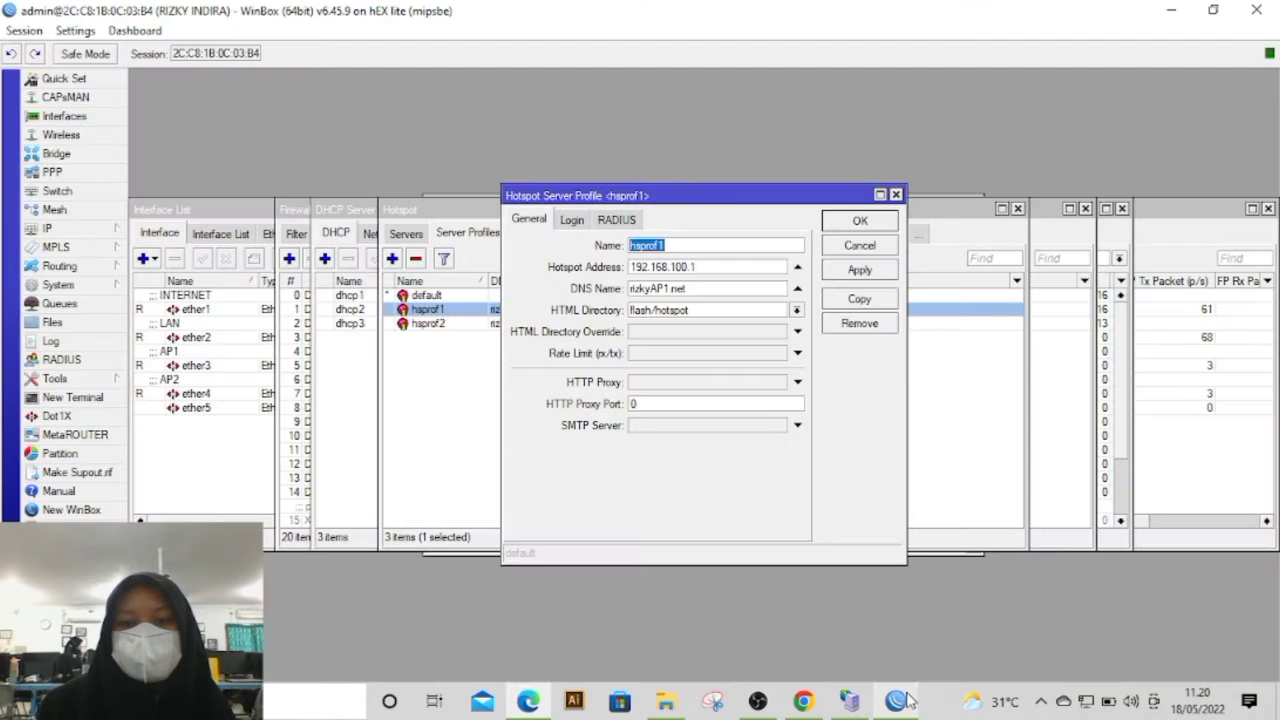
click(895, 701)
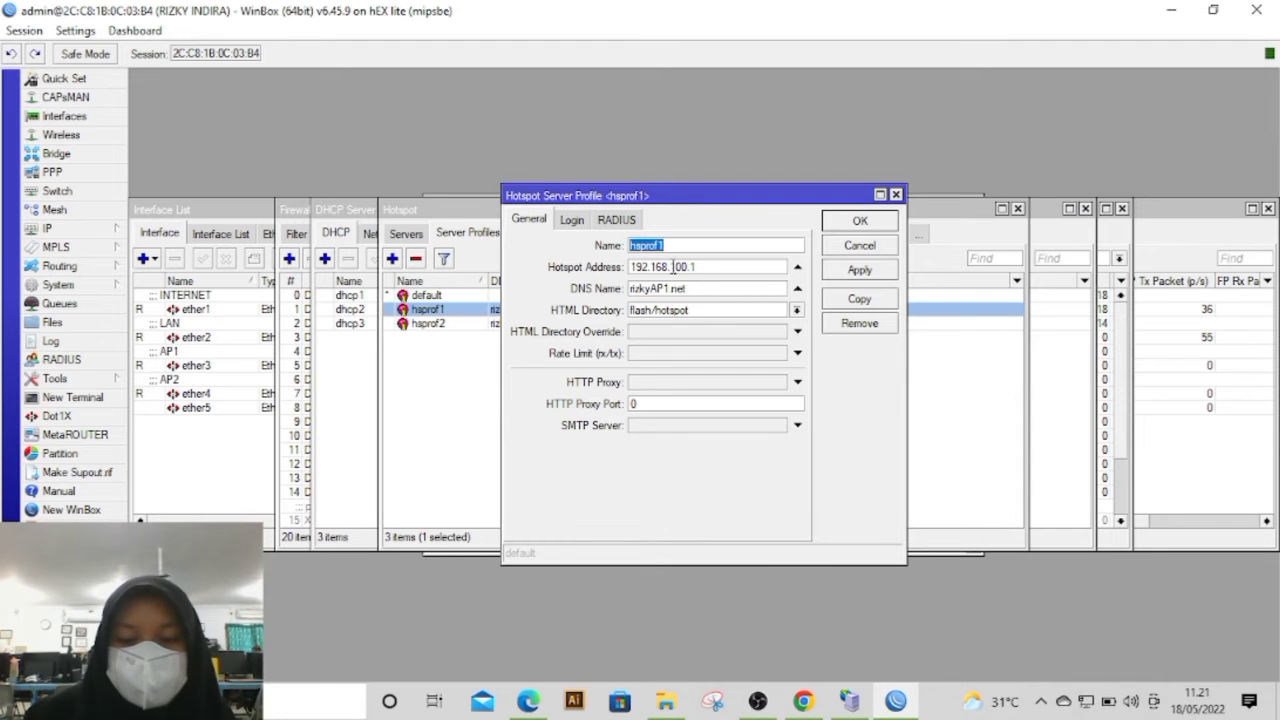
click(545, 702)
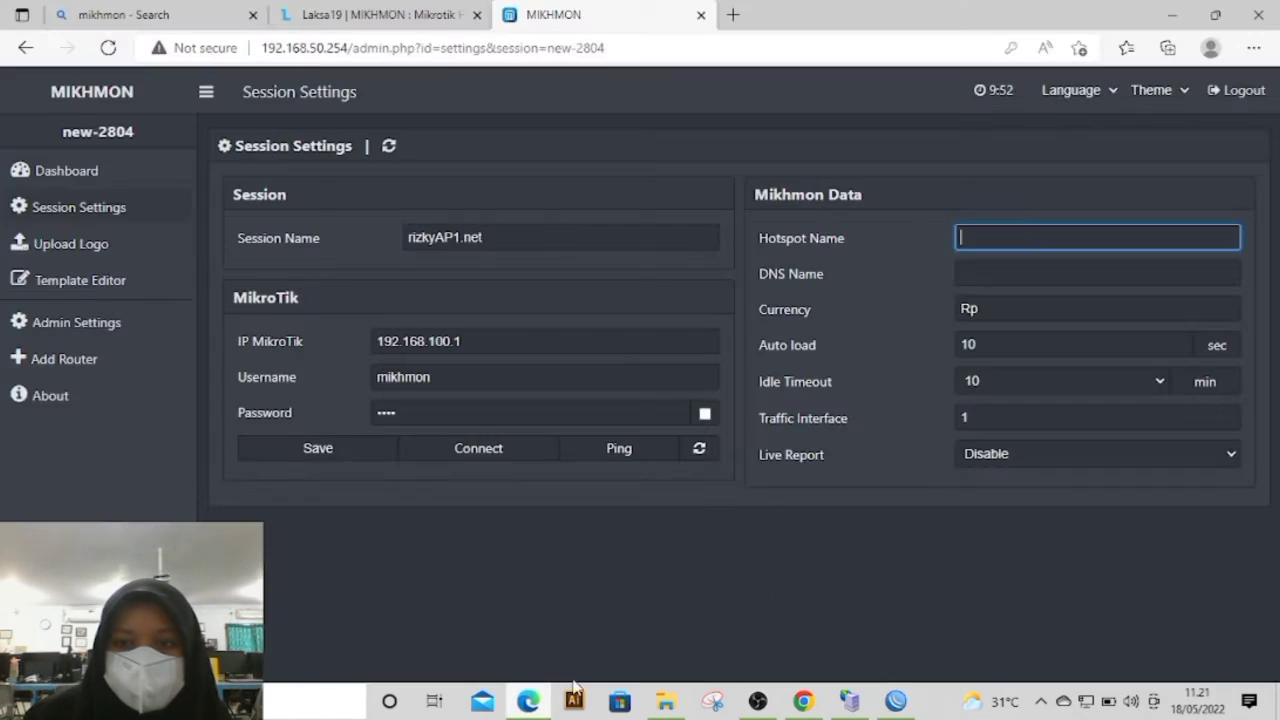
text(hsprof1)
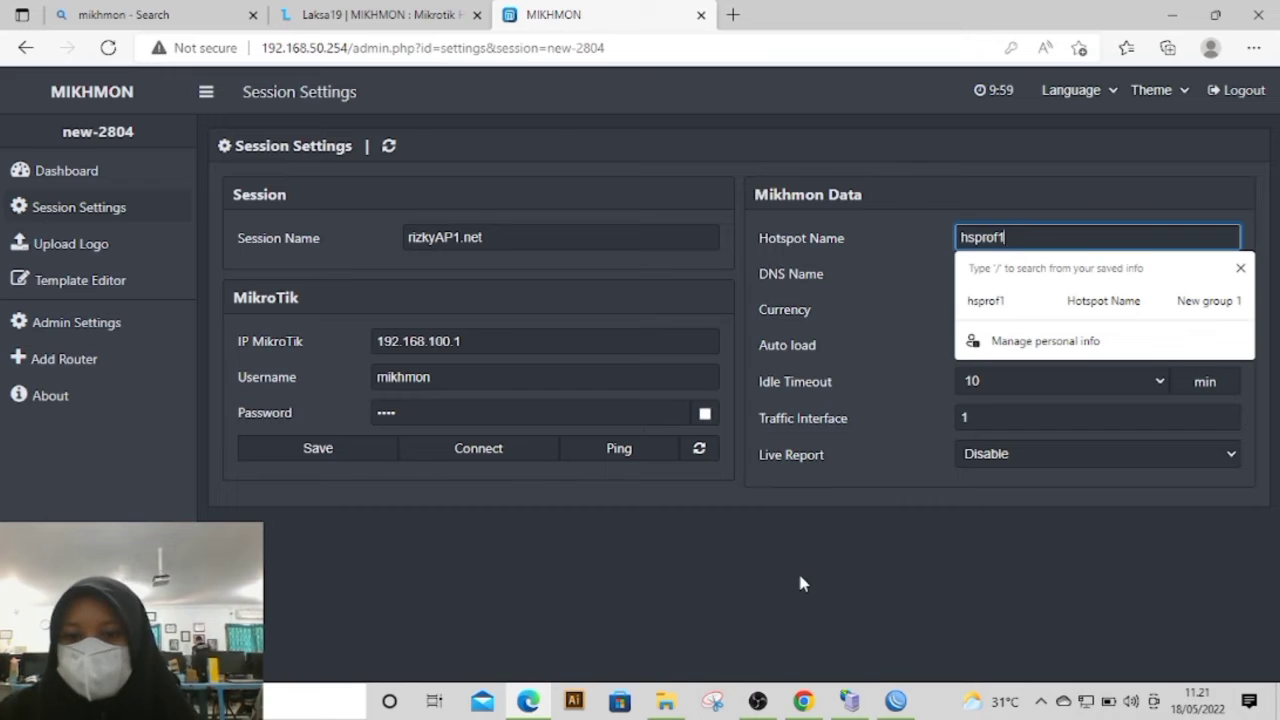
Step: Copy the DNS name rizkyAP1.net from the hsprof1 profile in WinBox into the new Mikhmon session's DNS name
click(1026, 272)
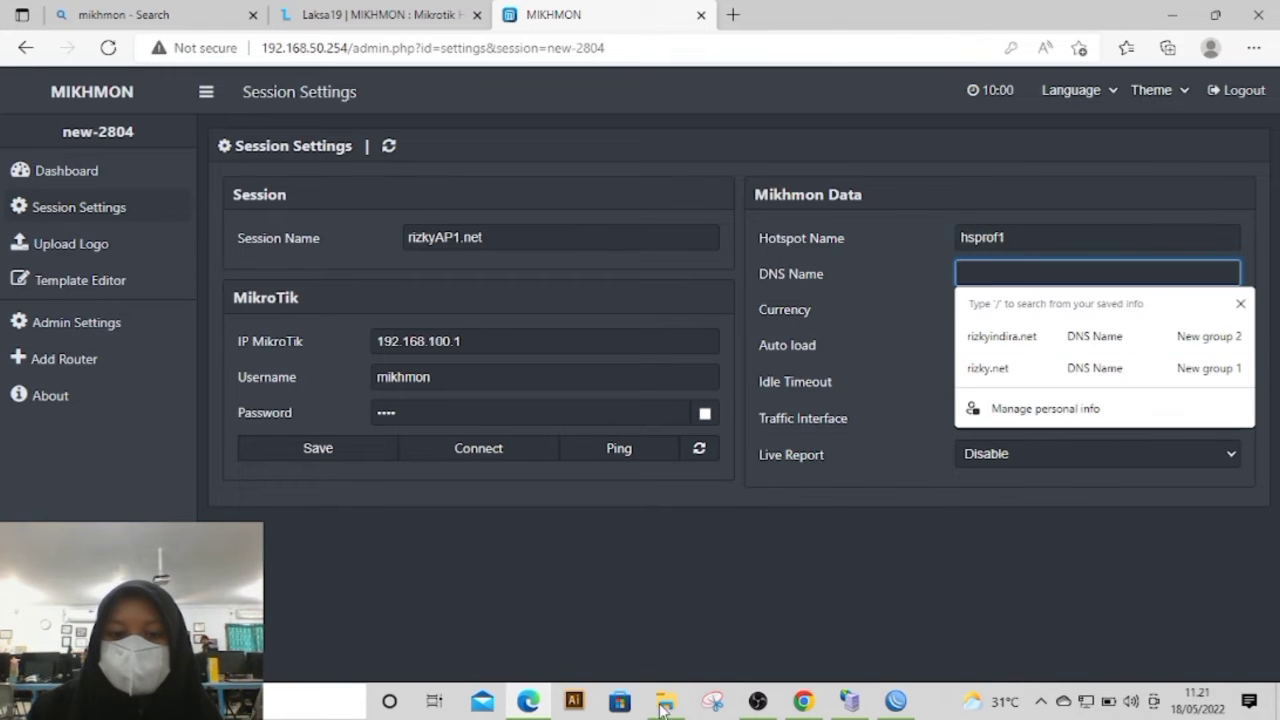
click(530, 702)
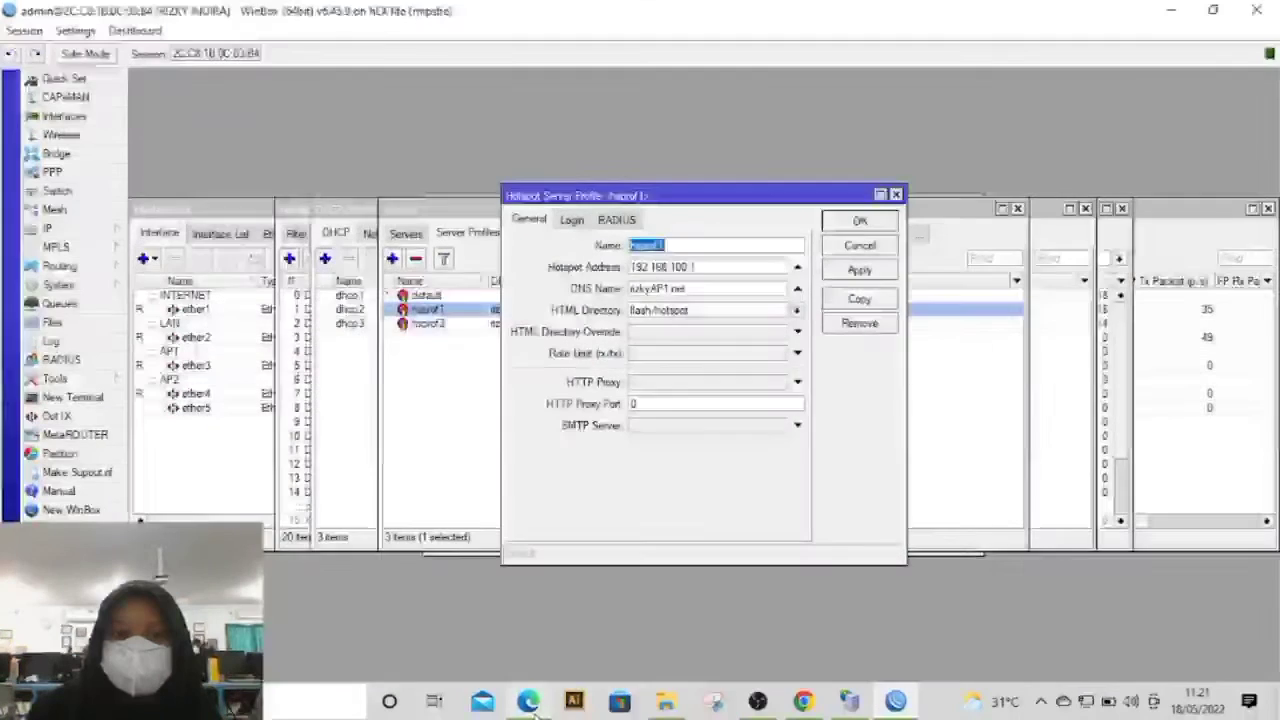
click(528, 702)
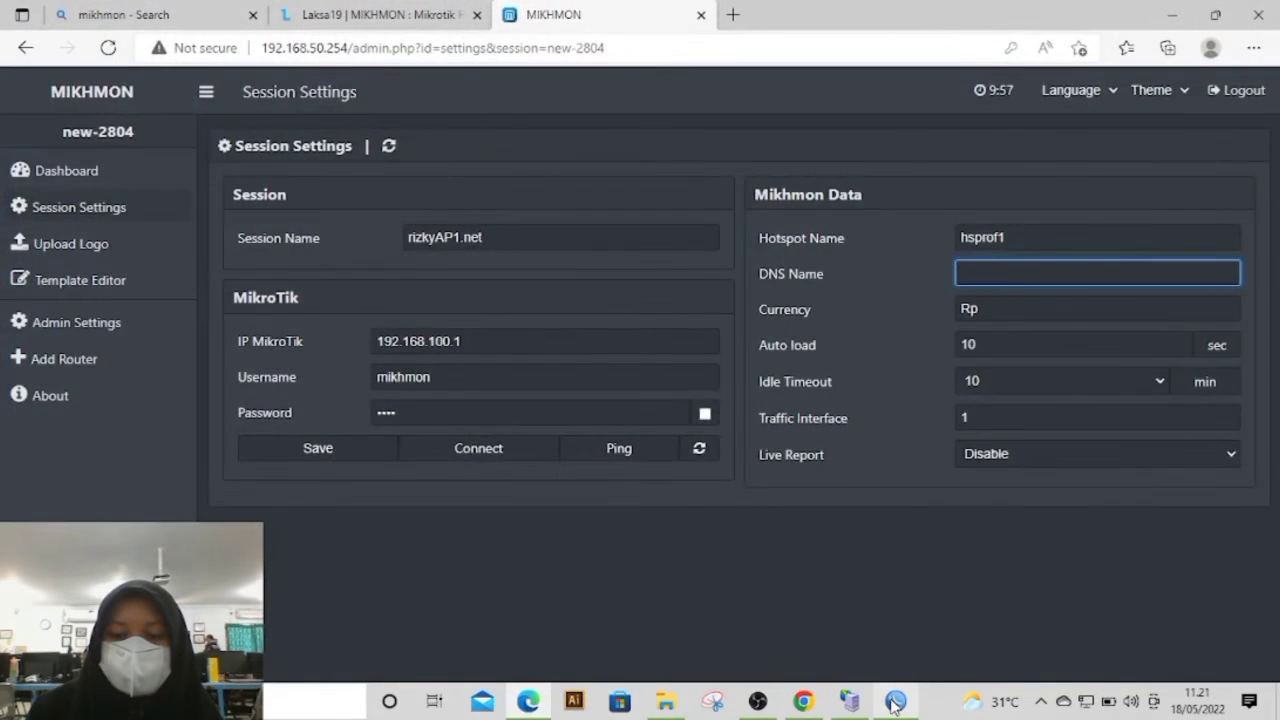
click(895, 704)
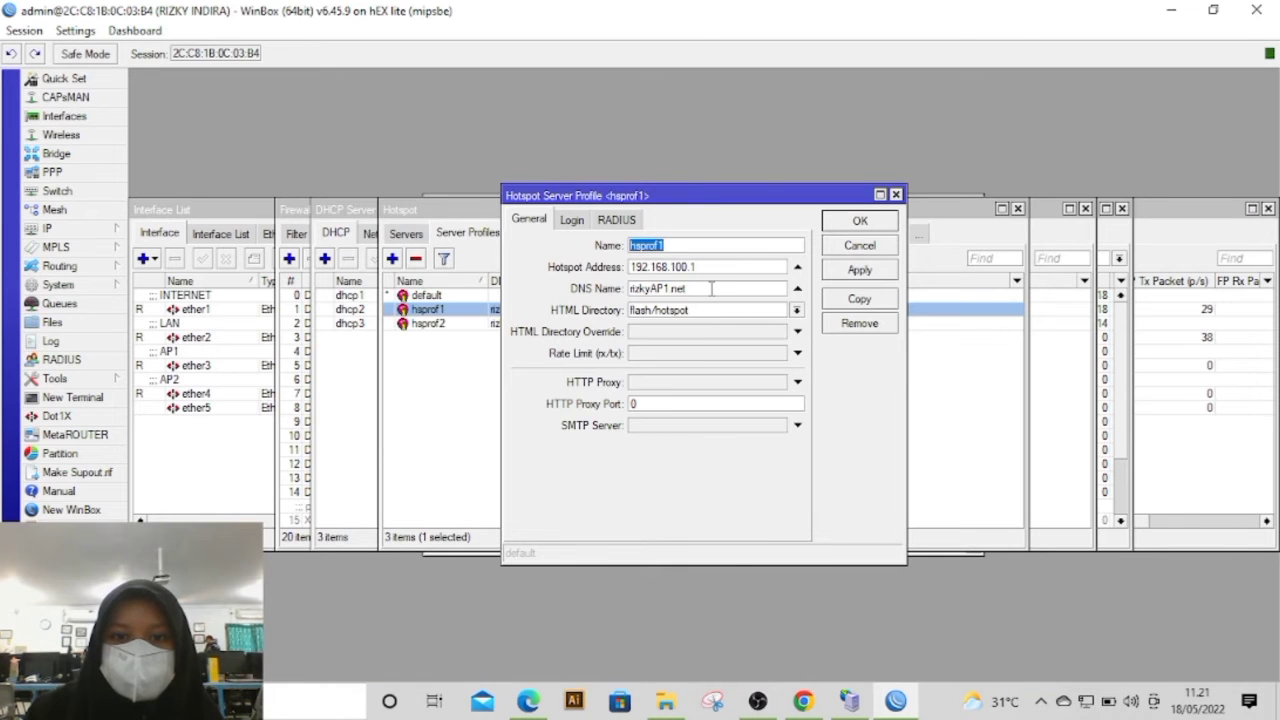
drag(711, 288, 605, 289)
key(ctrl+c)
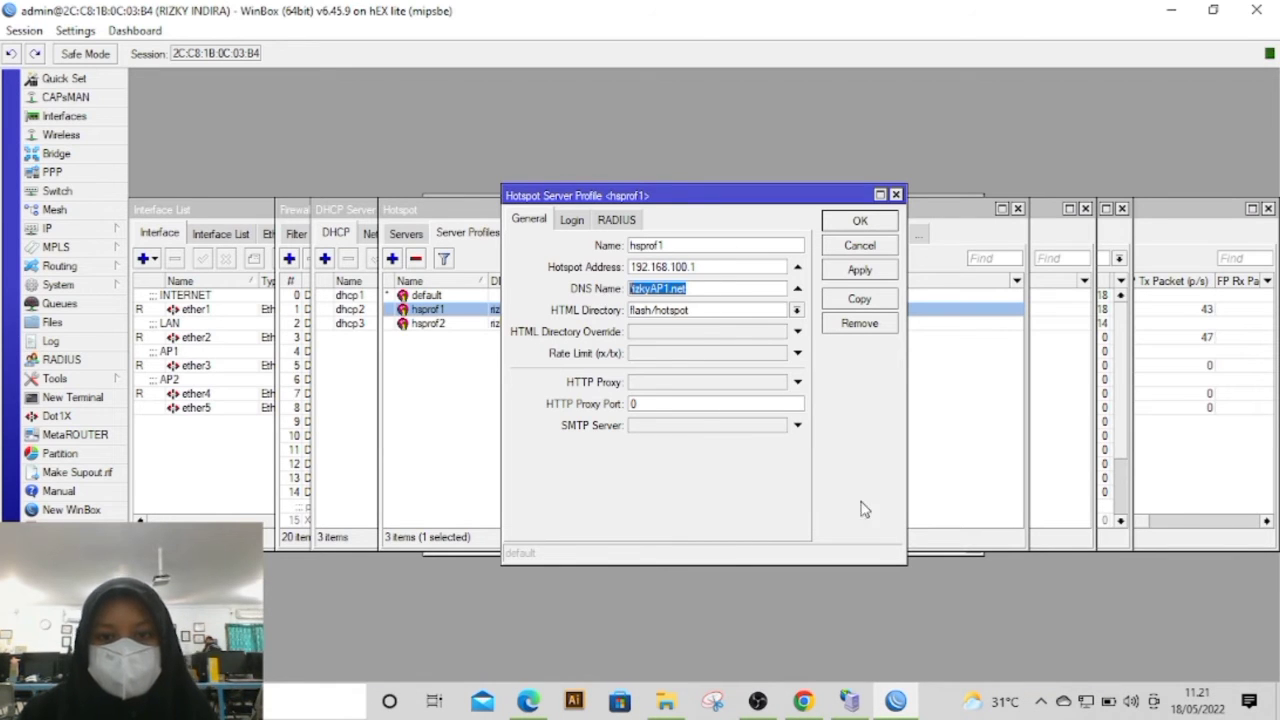
click(530, 700)
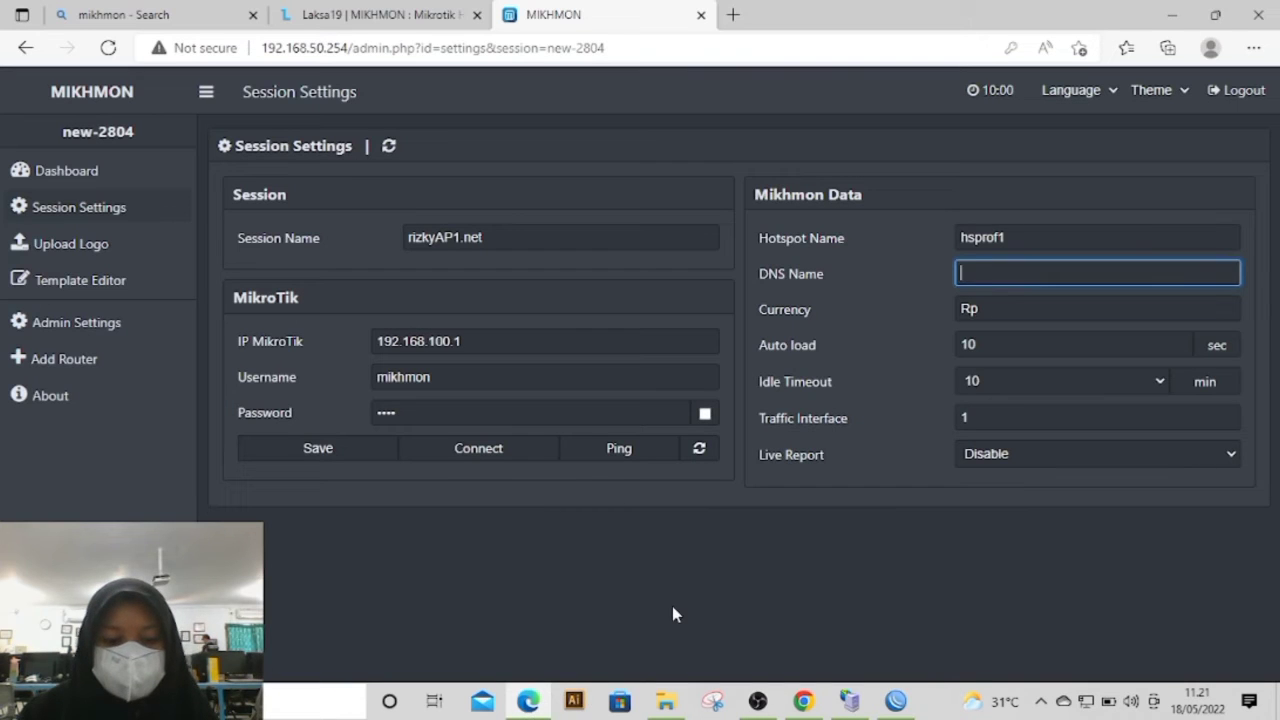
key(ctrl+v)
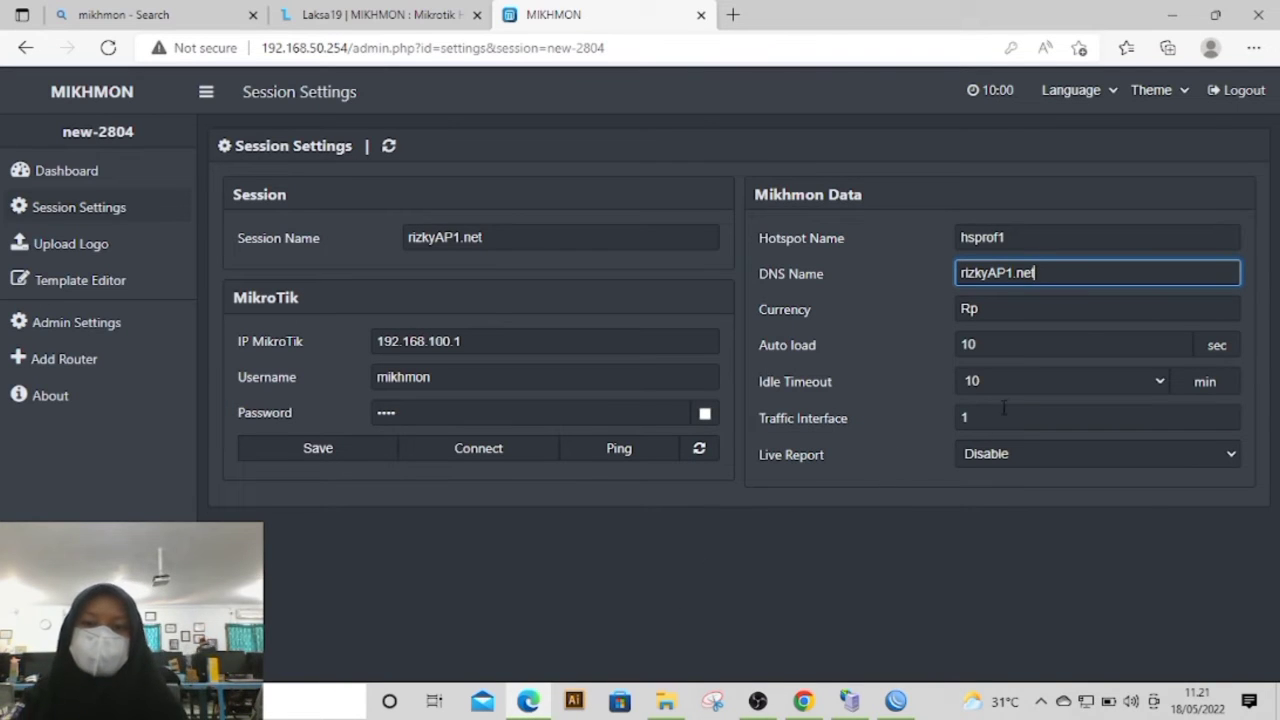
Step: Save the new rizkyAP1.net session, then ping-test the router and connect to it
click(380, 456)
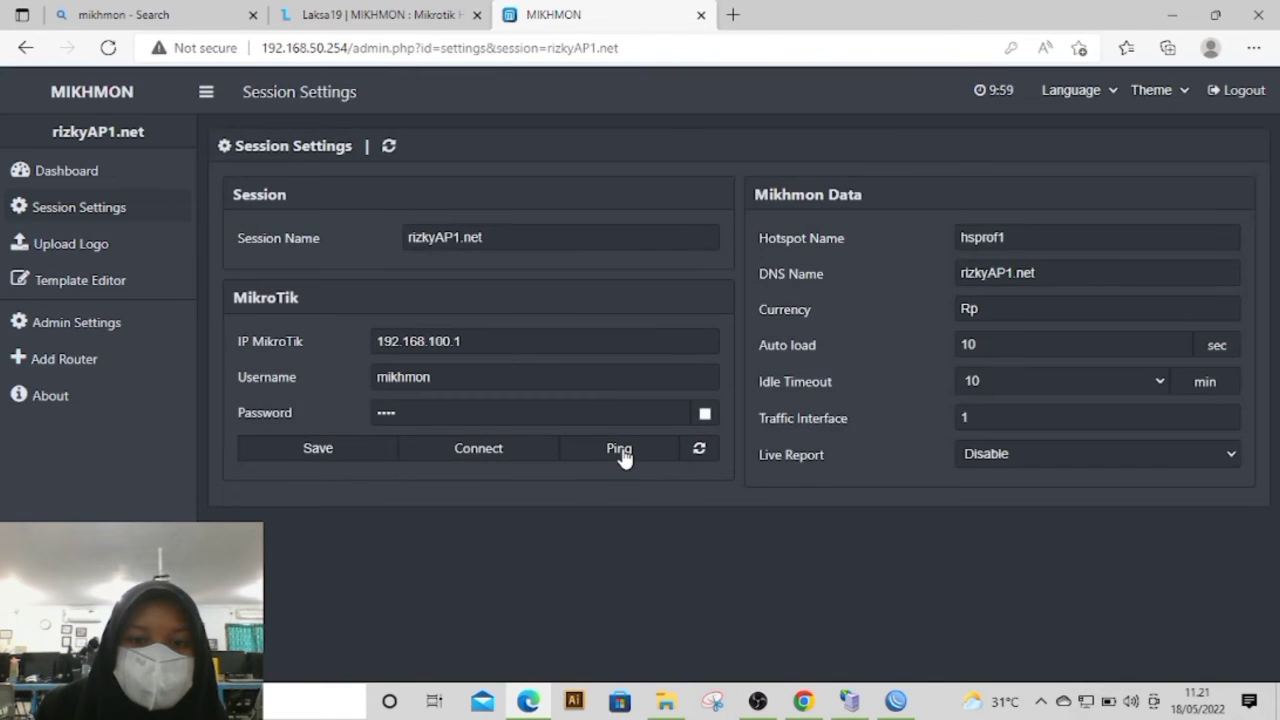
click(620, 452)
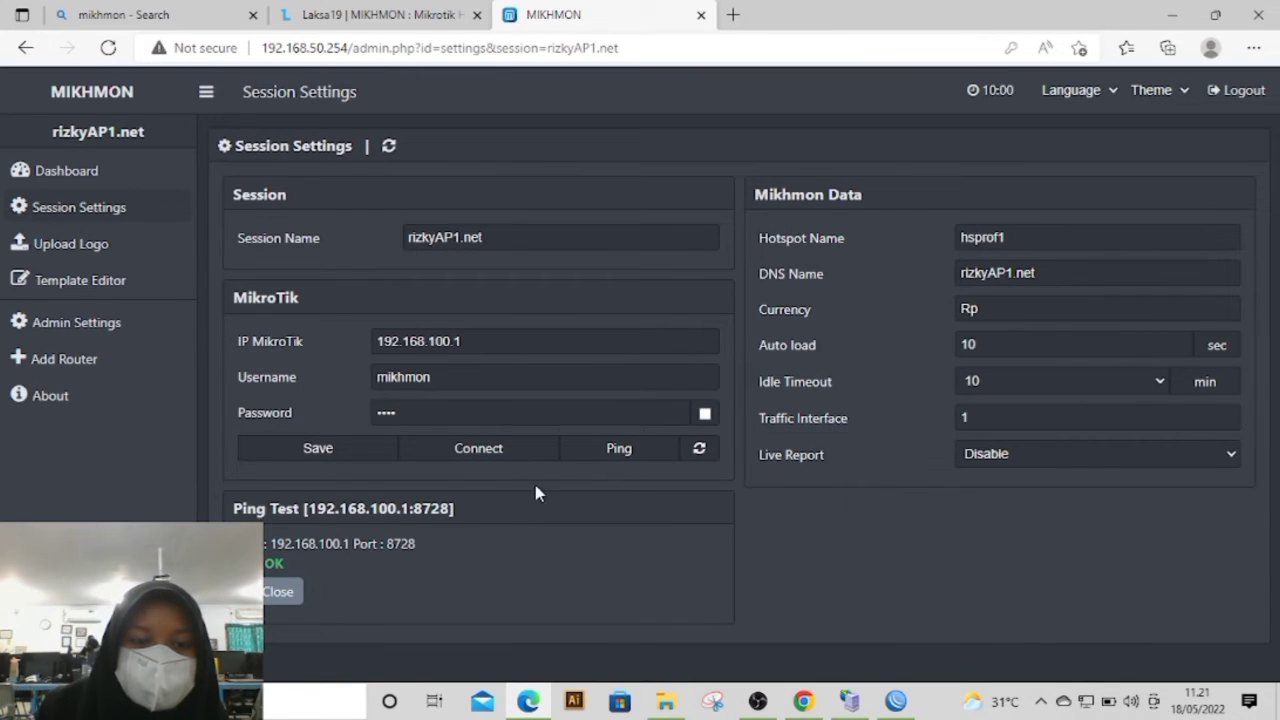
click(448, 455)
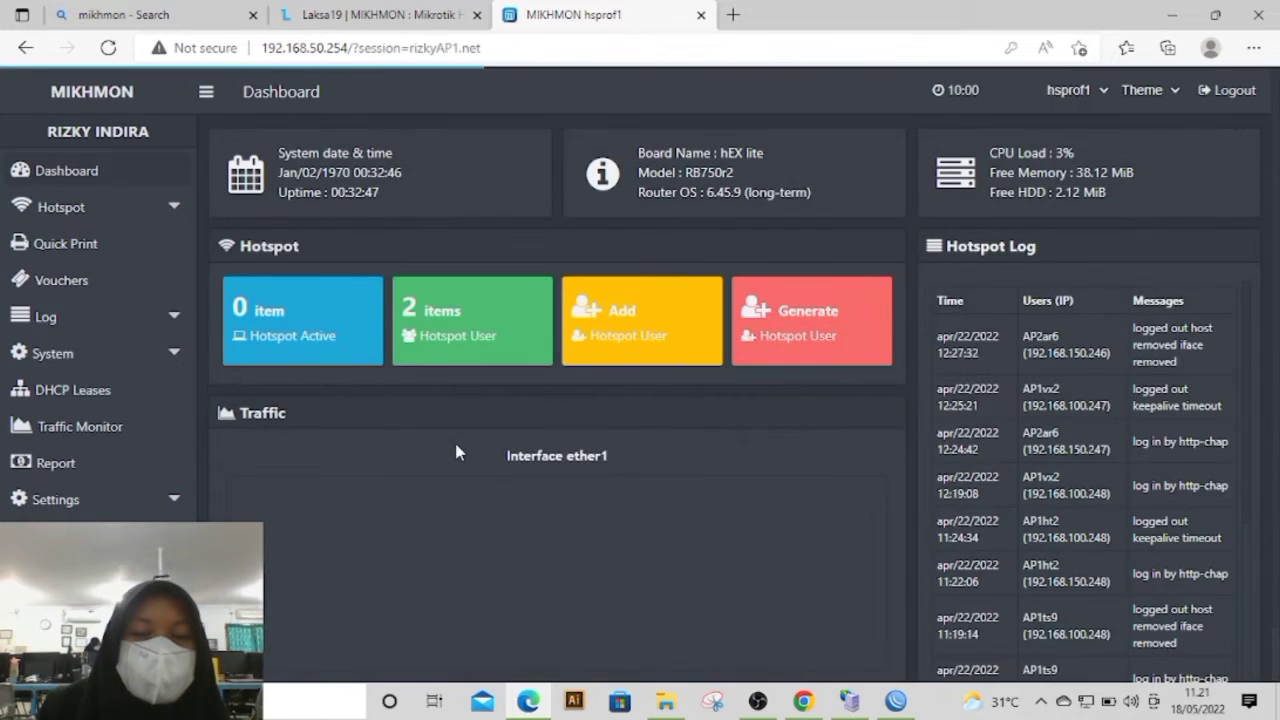
Step: Start a new hotspot user profile in Mikhmon and name it 1jam3kAP1
click(53, 207)
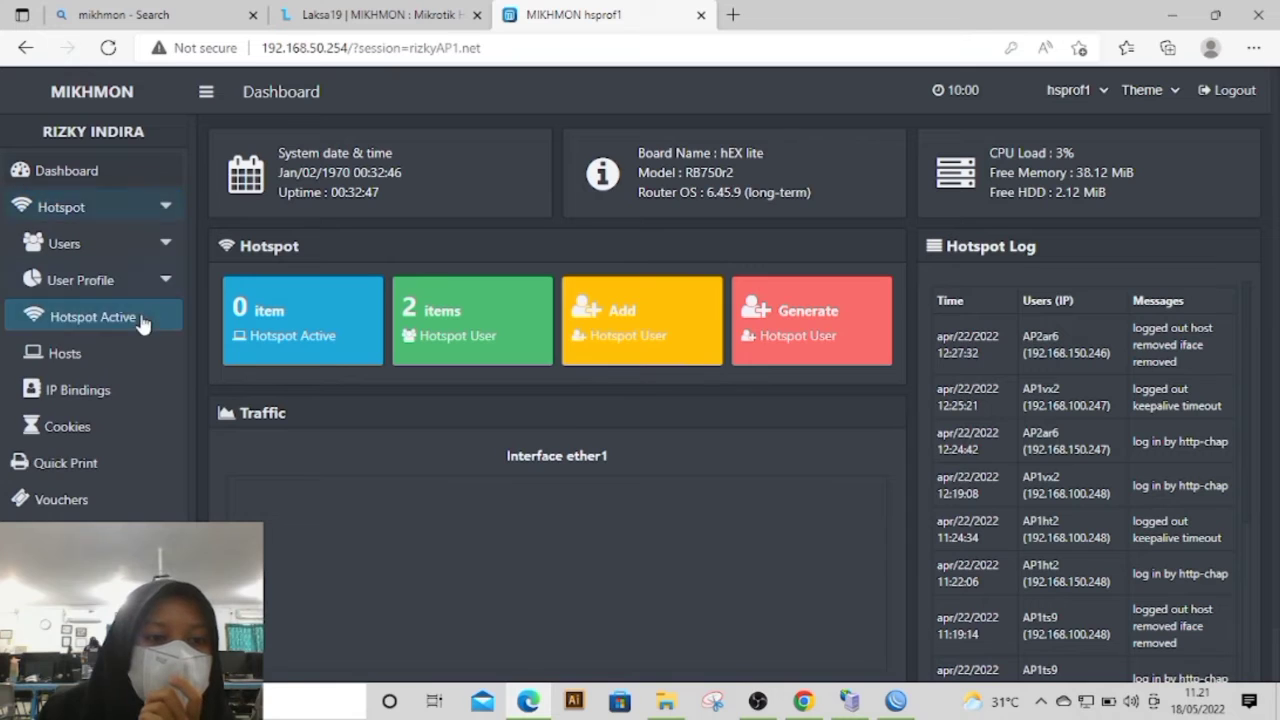
click(100, 245)
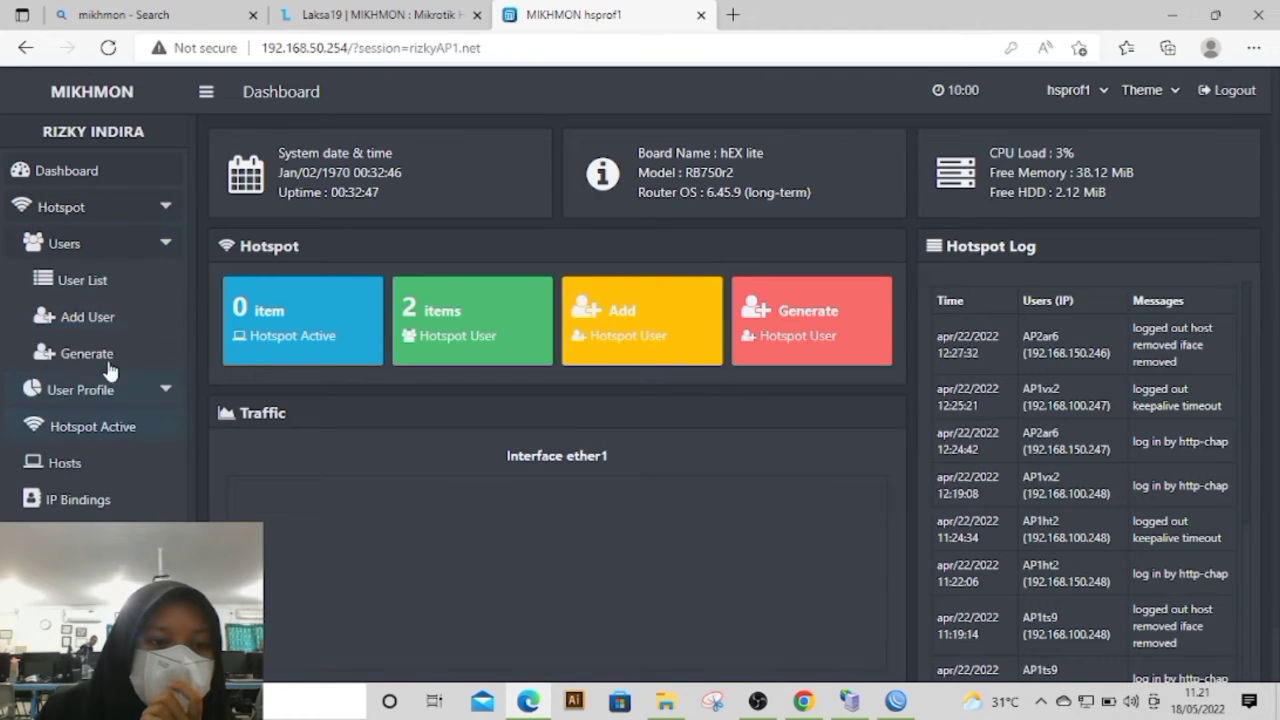
click(102, 248)
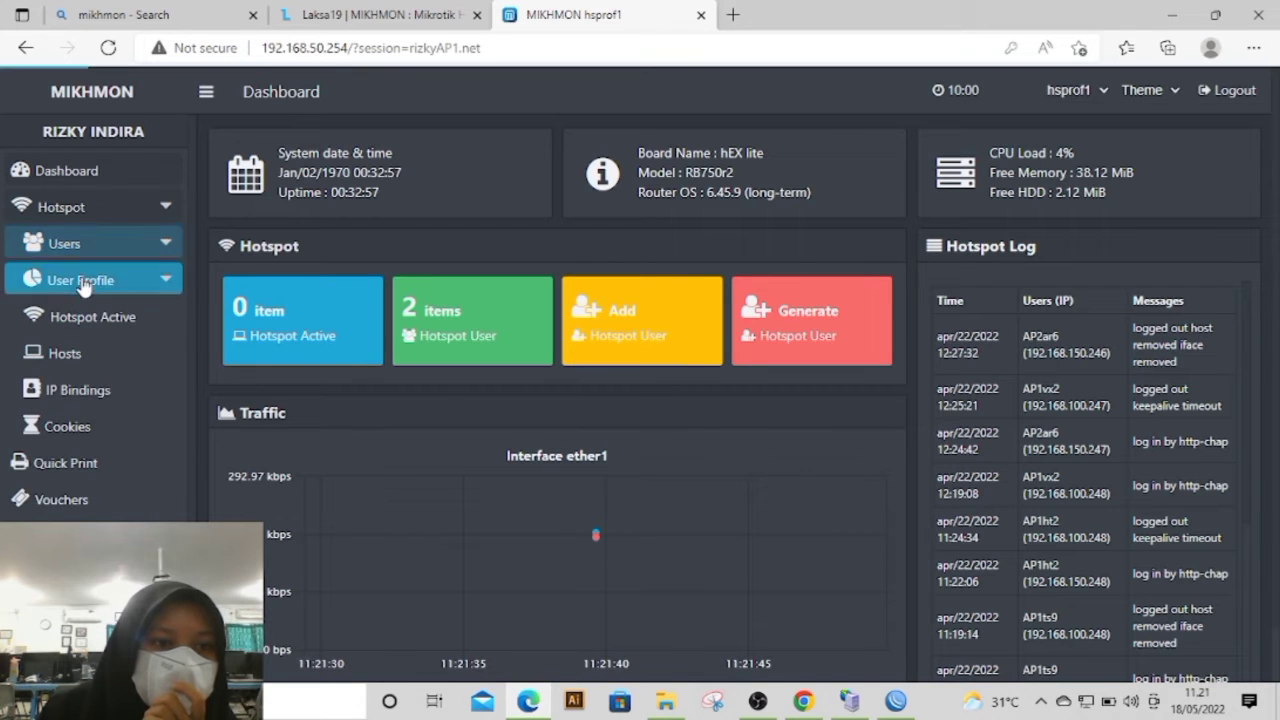
click(100, 280)
click(104, 358)
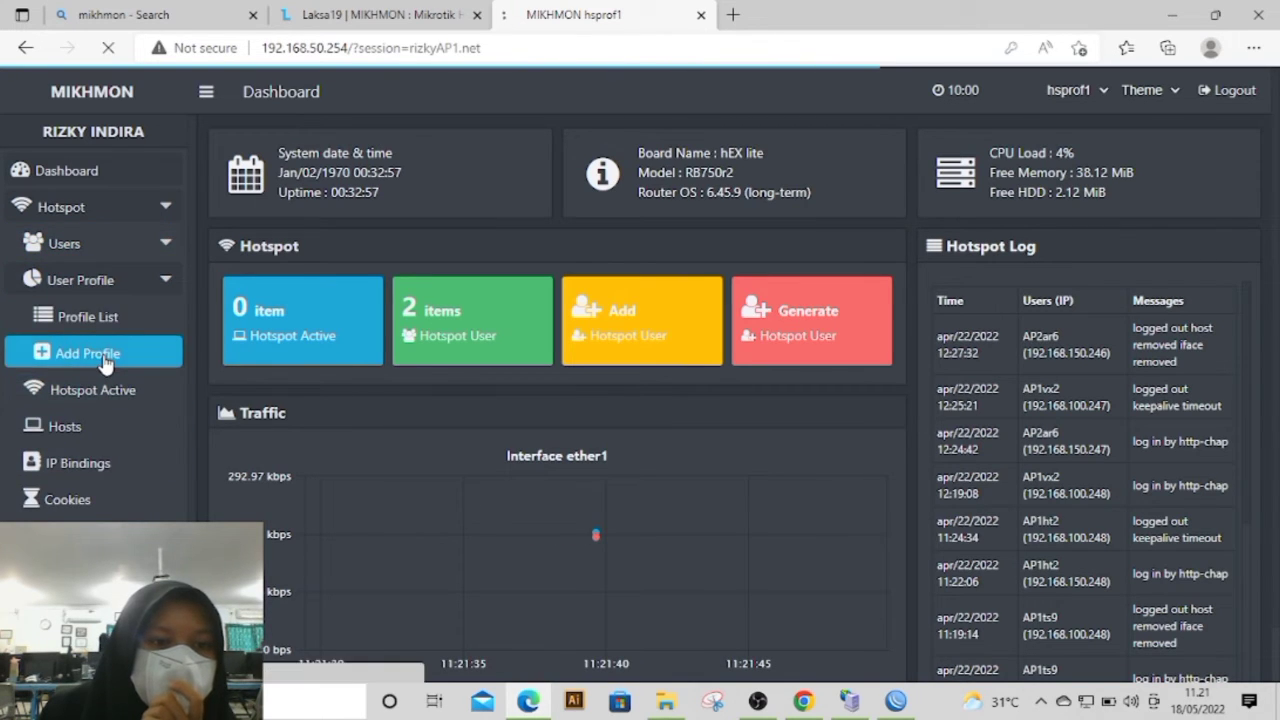
click(512, 227)
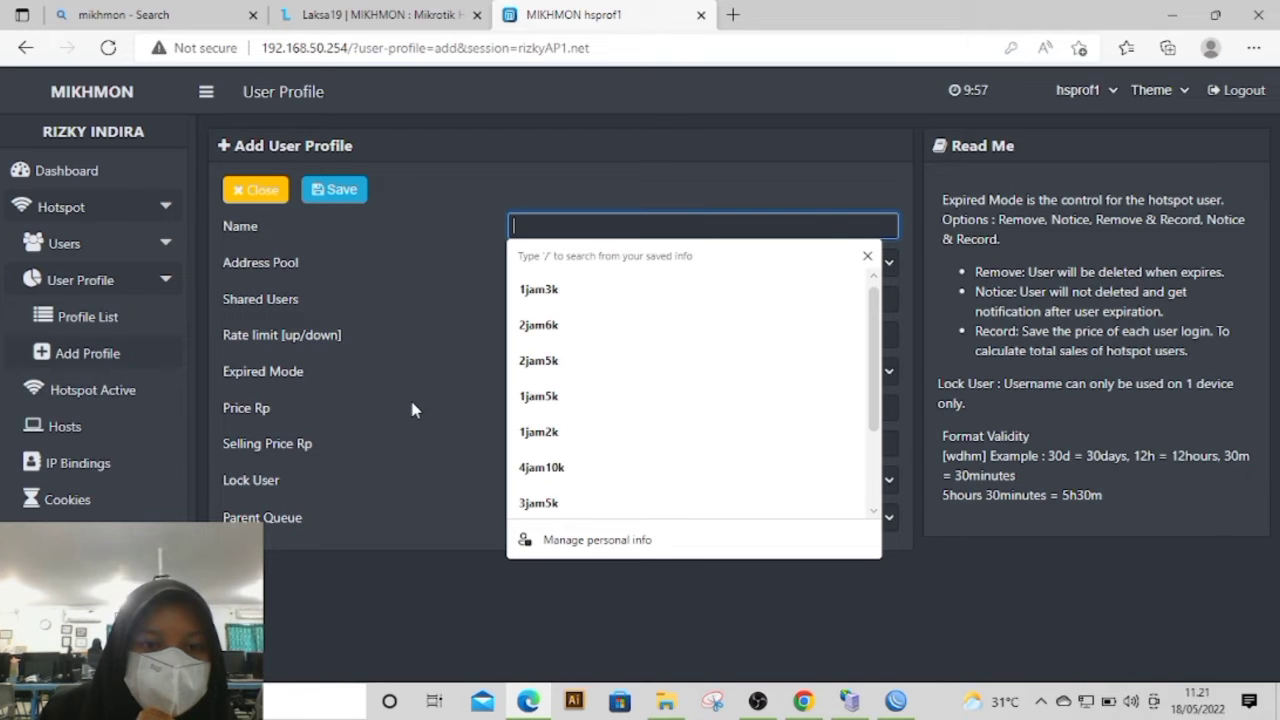
text(1jam)
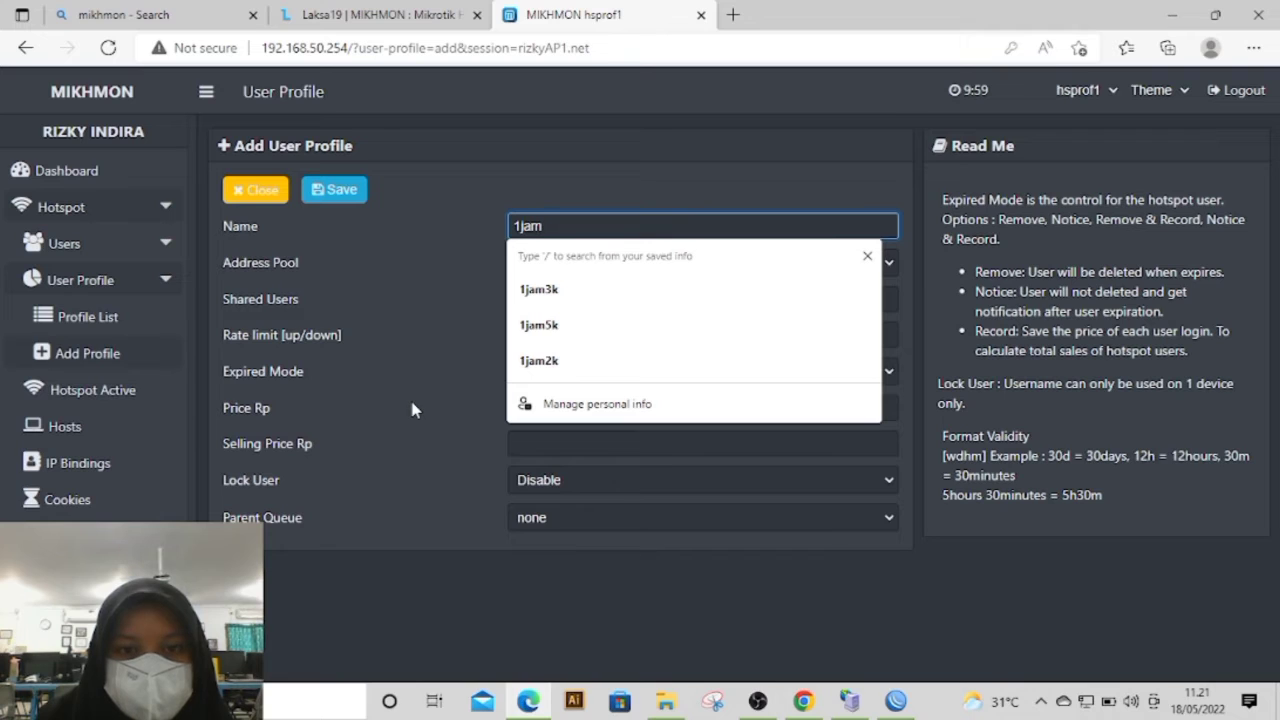
text(3k)
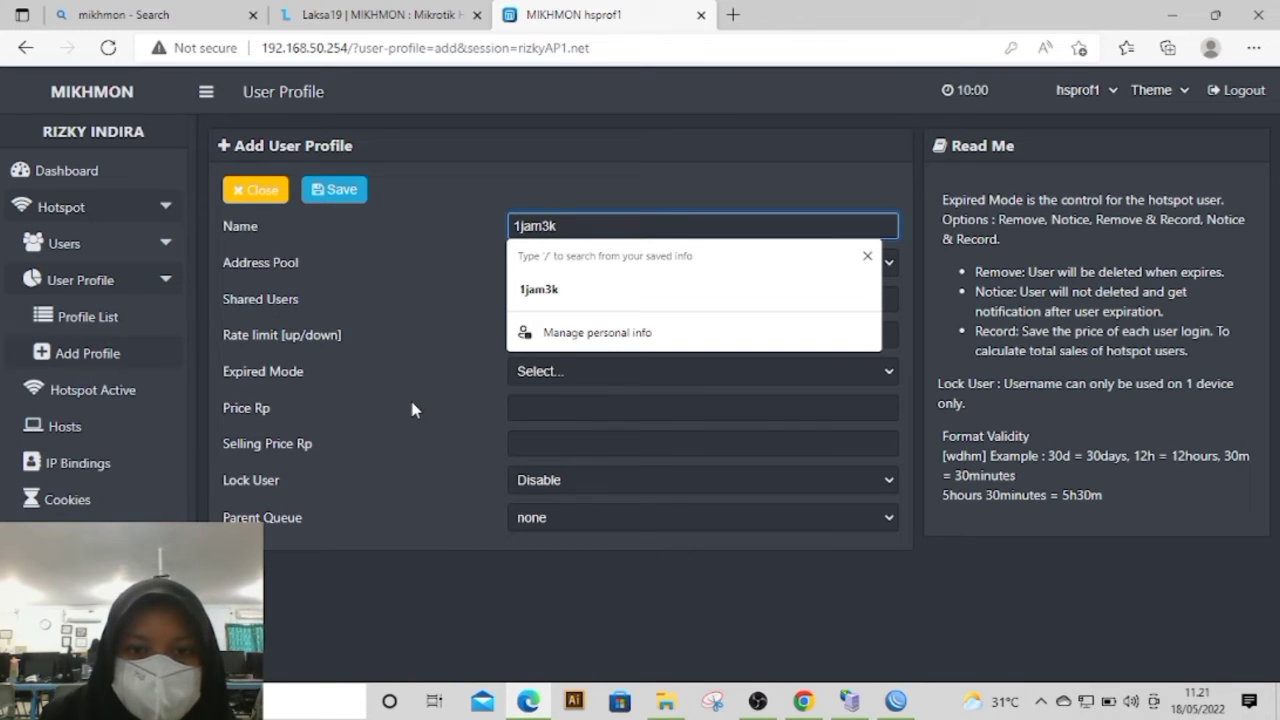
text(AP)
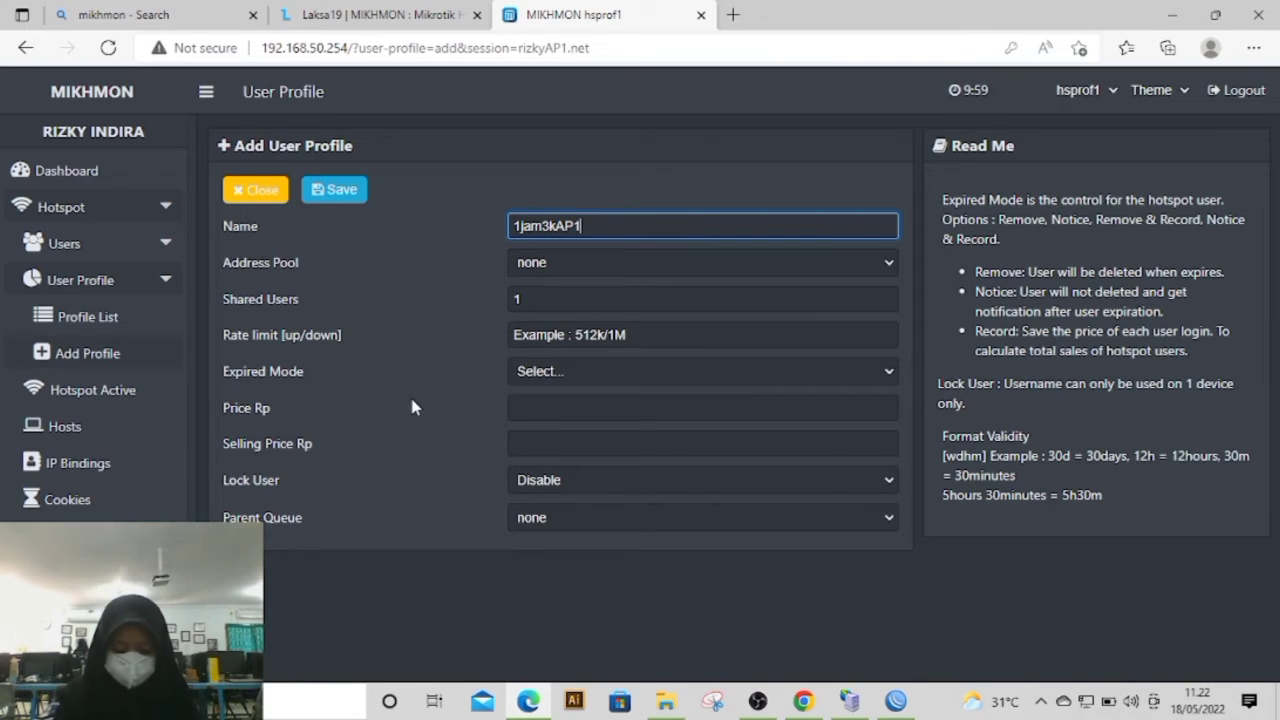
text(1)
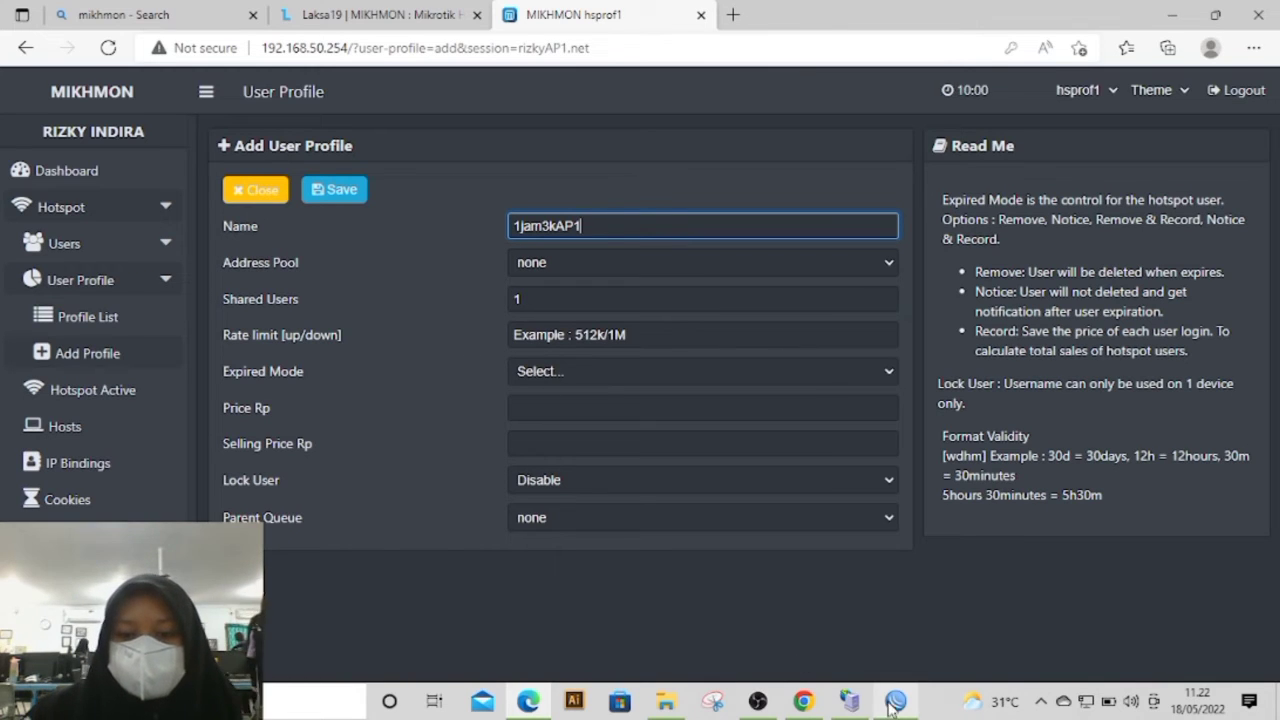
Step: Look up the IP pool ranges in WinBox and set the 1jam3kAP1 profile's address pool to dhcp_pool2 in Mikhmon
click(757, 701)
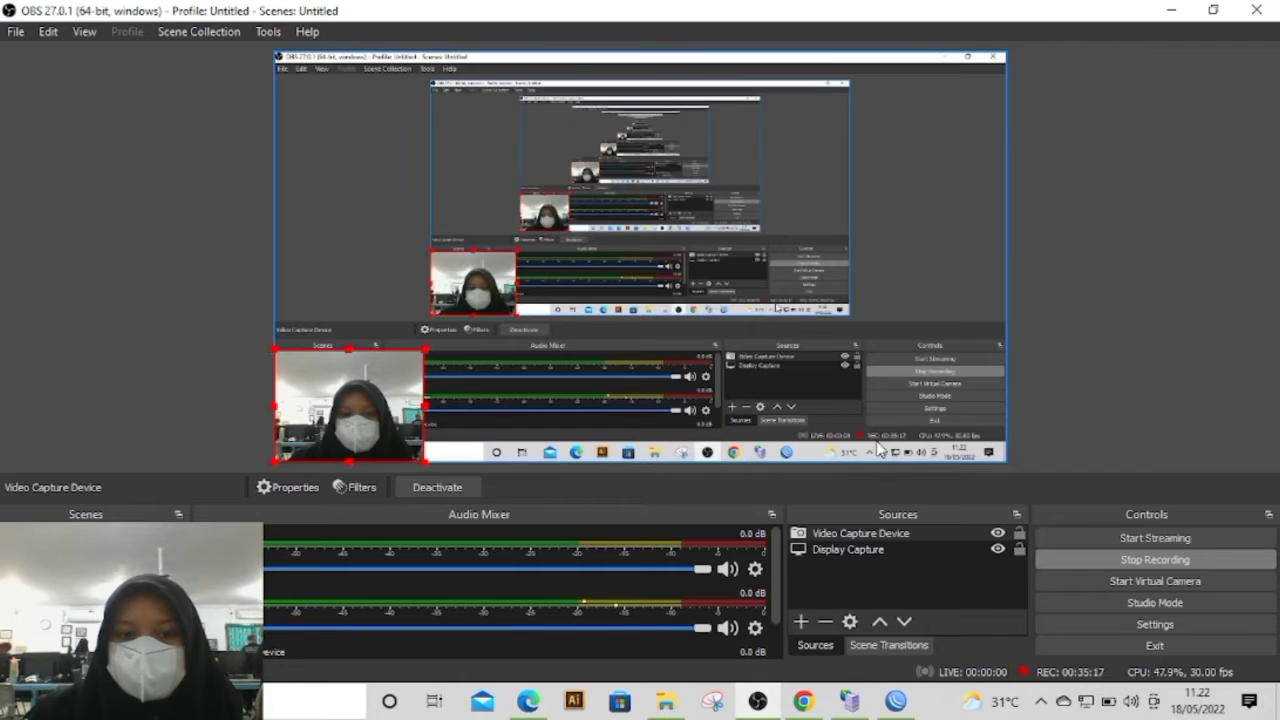
click(1171, 10)
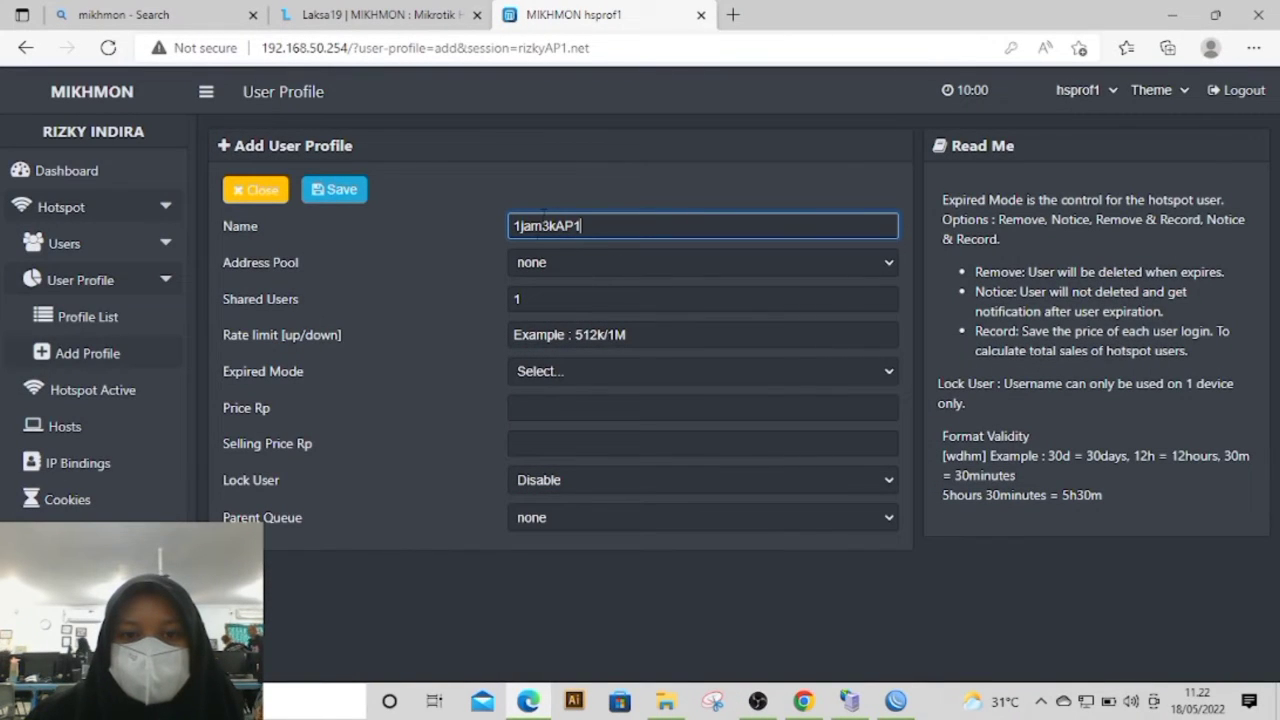
click(567, 265)
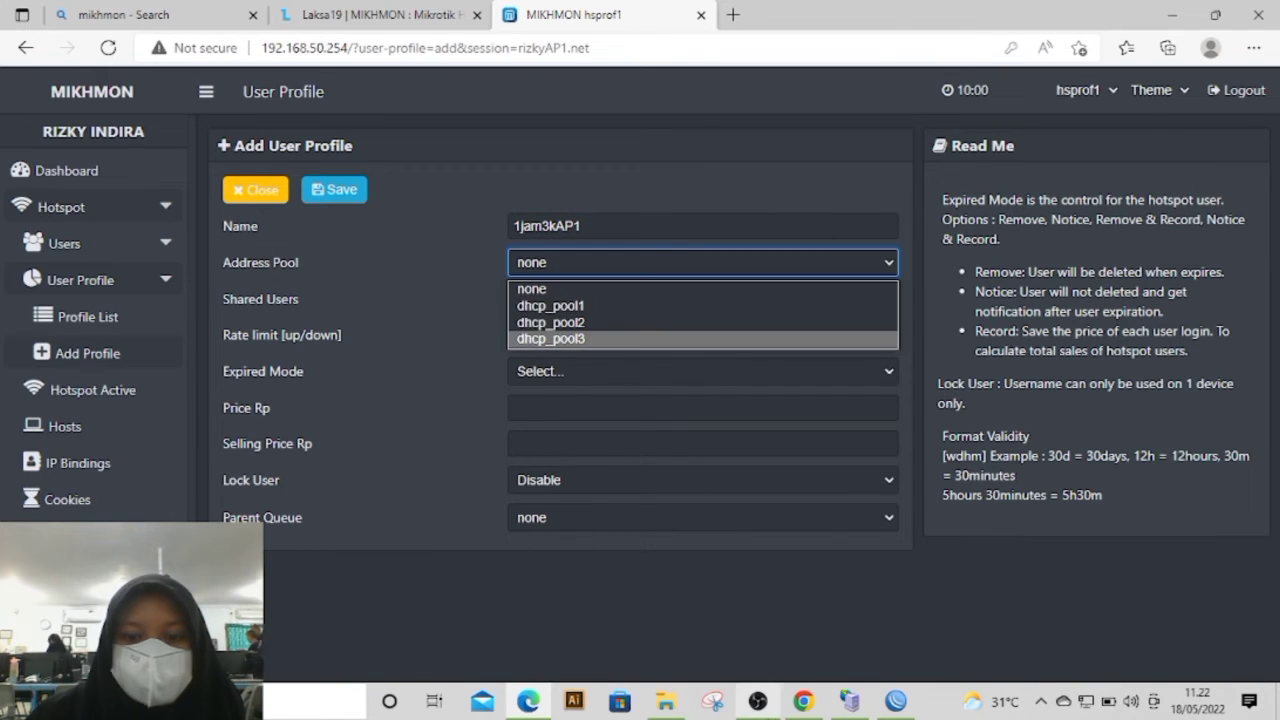
click(895, 700)
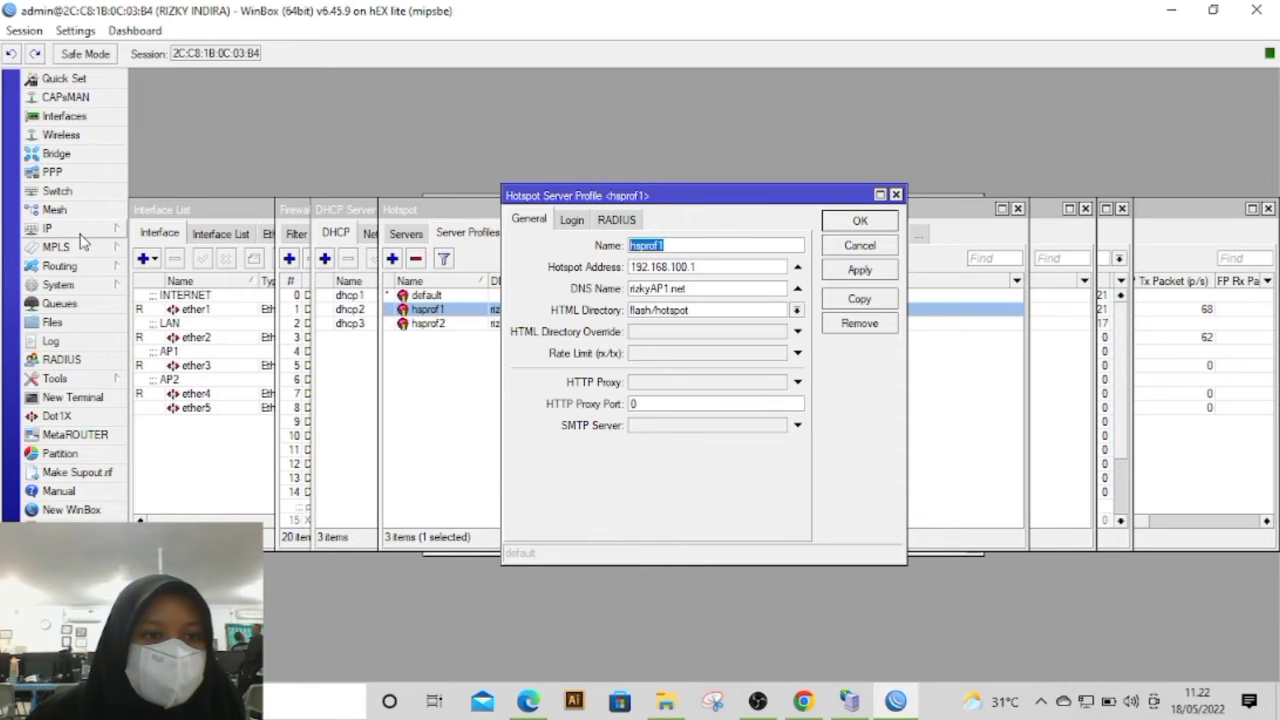
click(78, 229)
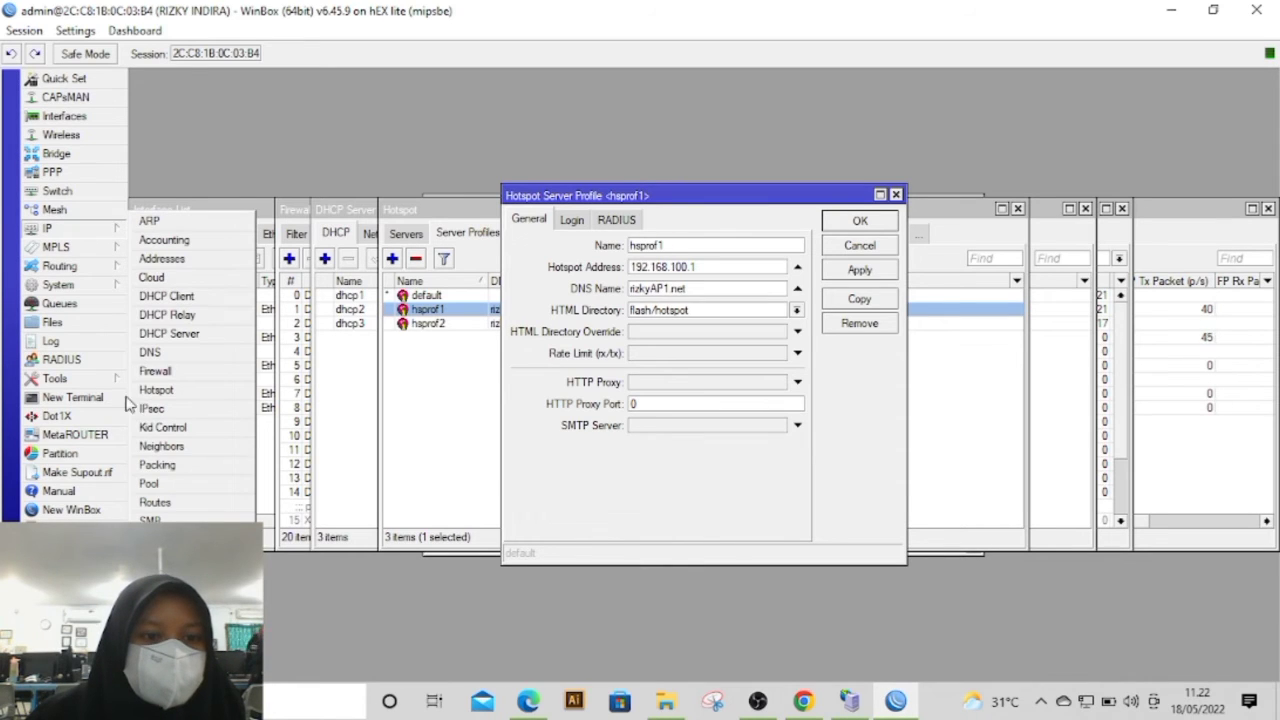
click(150, 484)
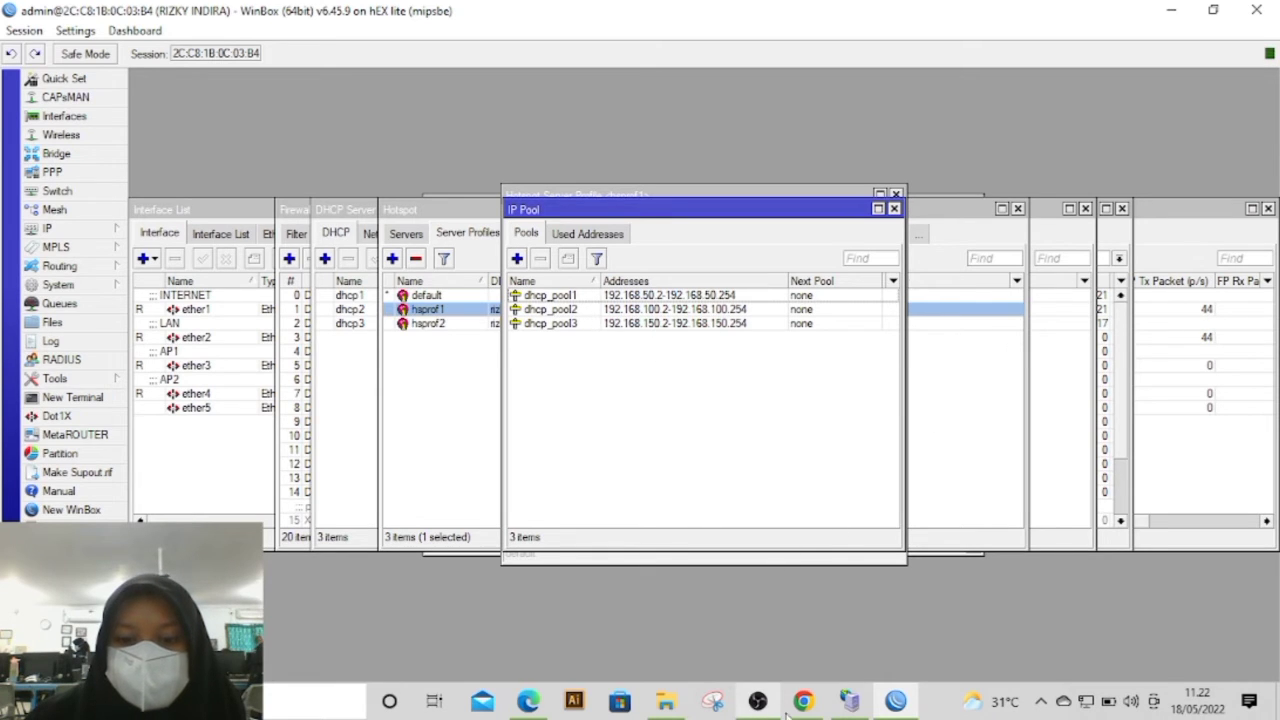
click(528, 702)
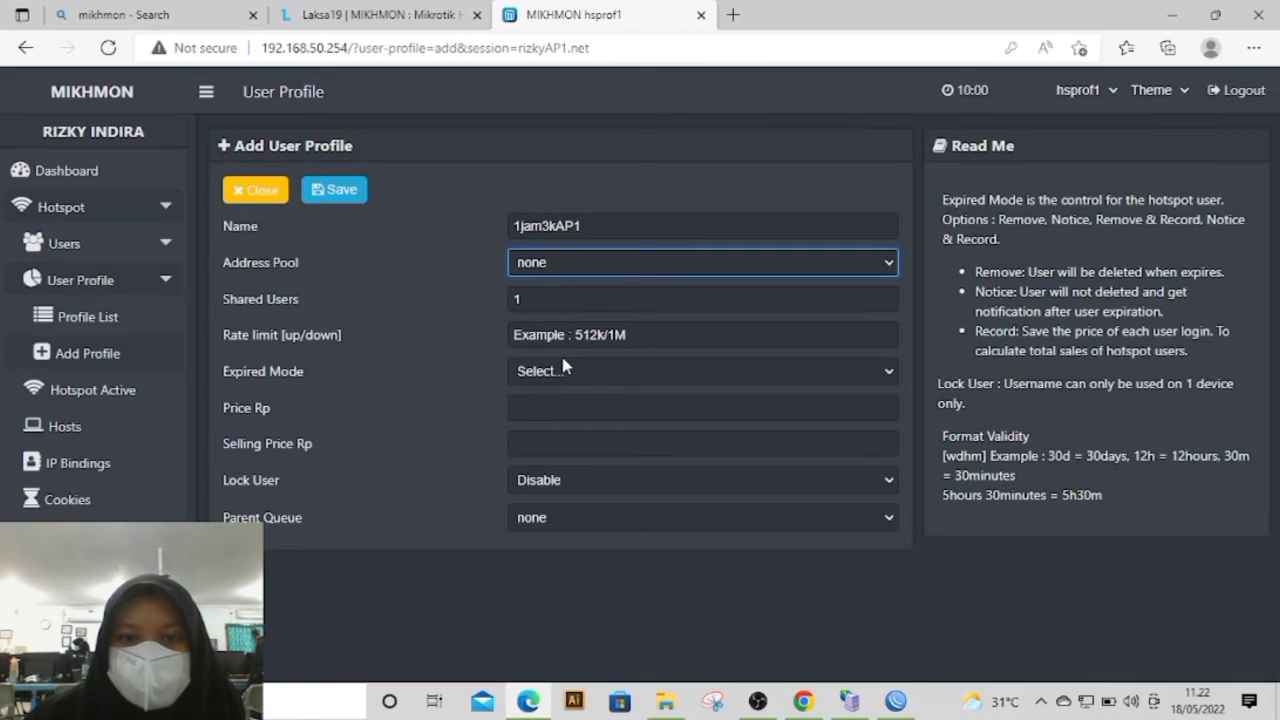
click(560, 276)
click(576, 320)
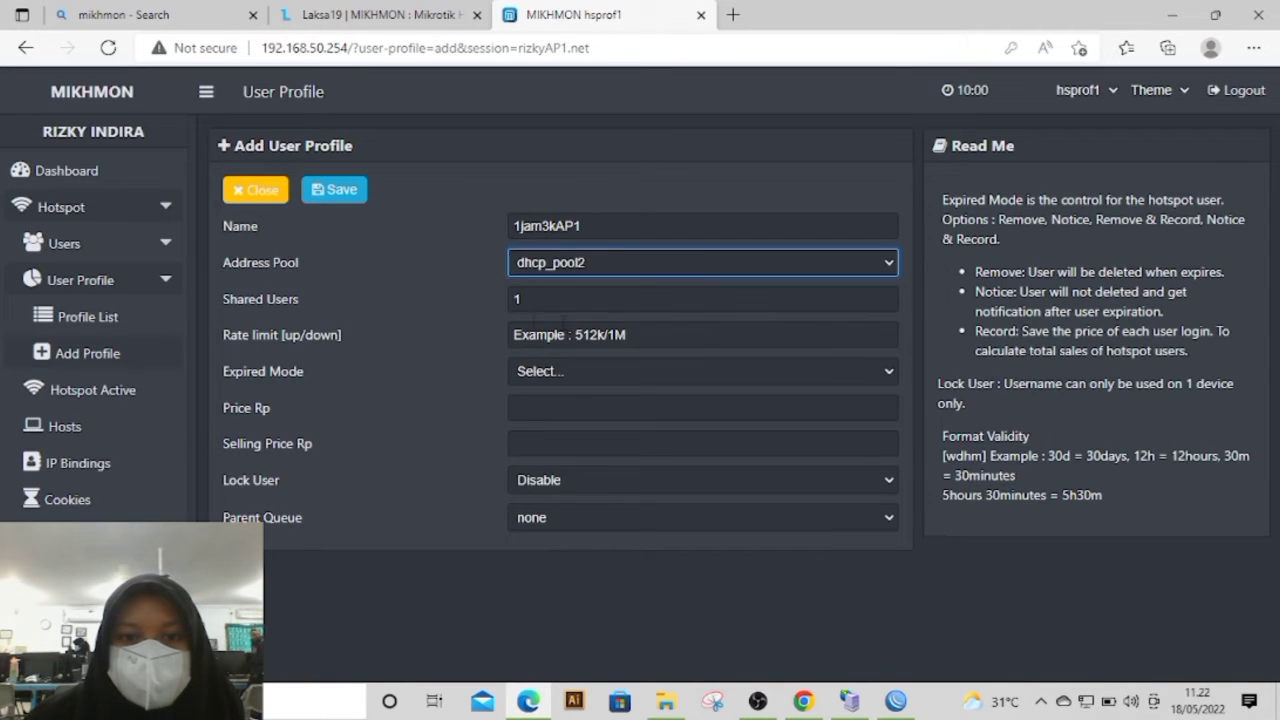
Step: Set the profile's rate limit to 1M/1M and its expired mode to Remove with a validity of 1d
click(561, 335)
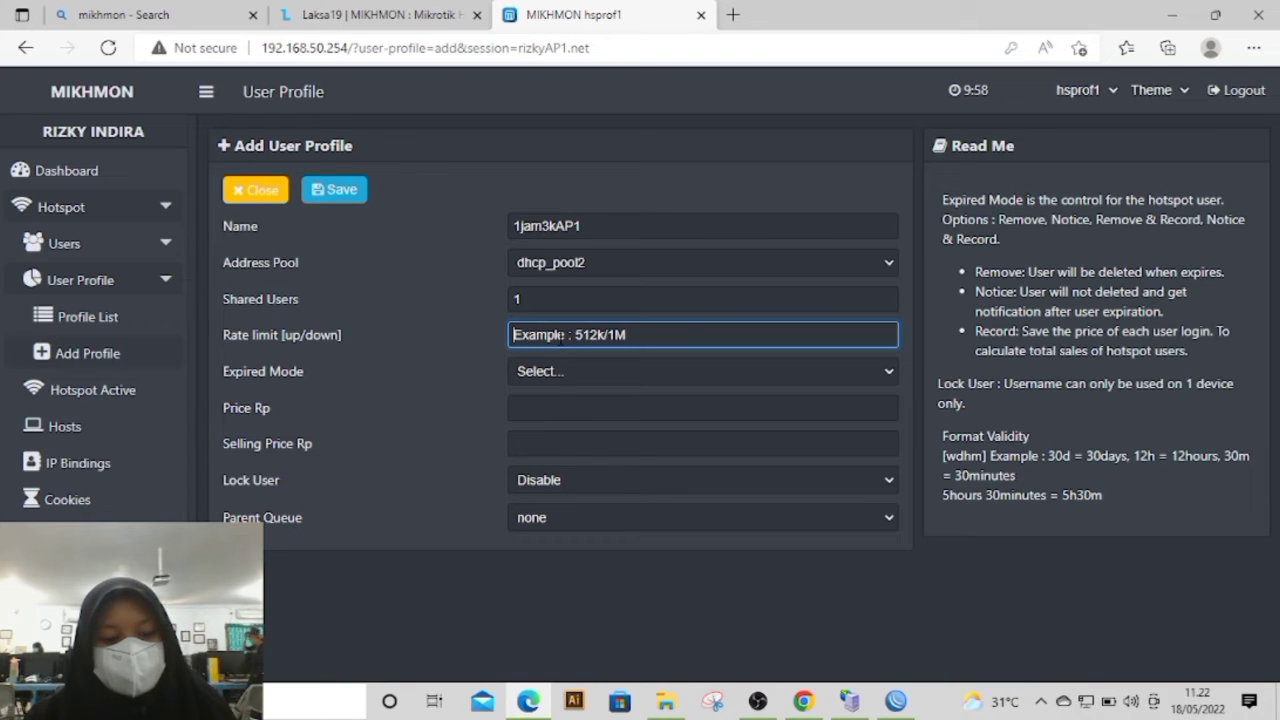
text(1)
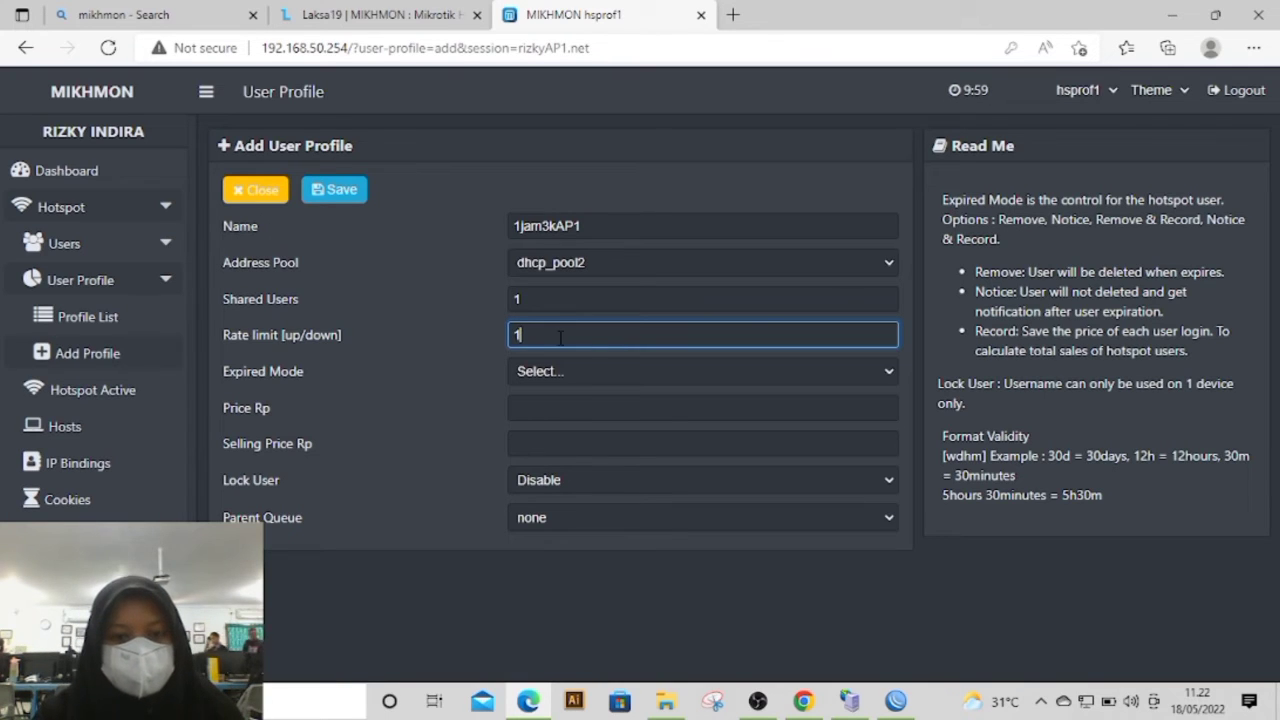
text(M/1M)
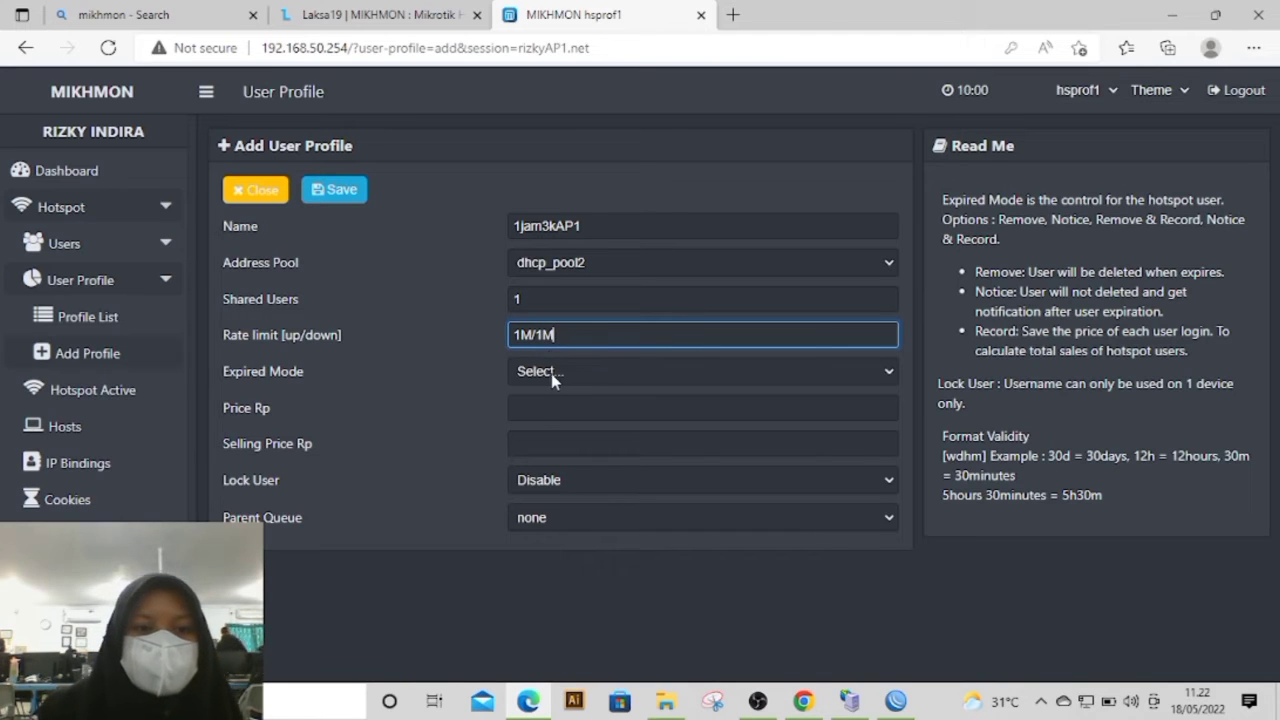
click(551, 372)
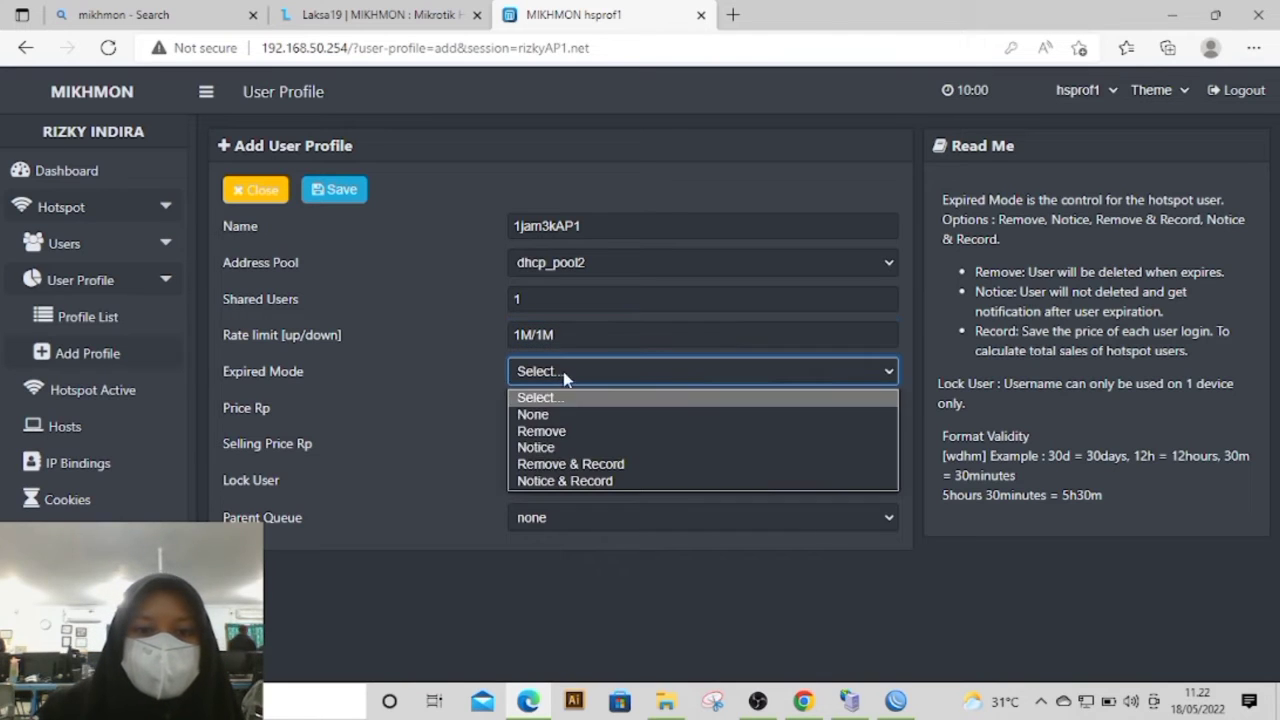
click(600, 431)
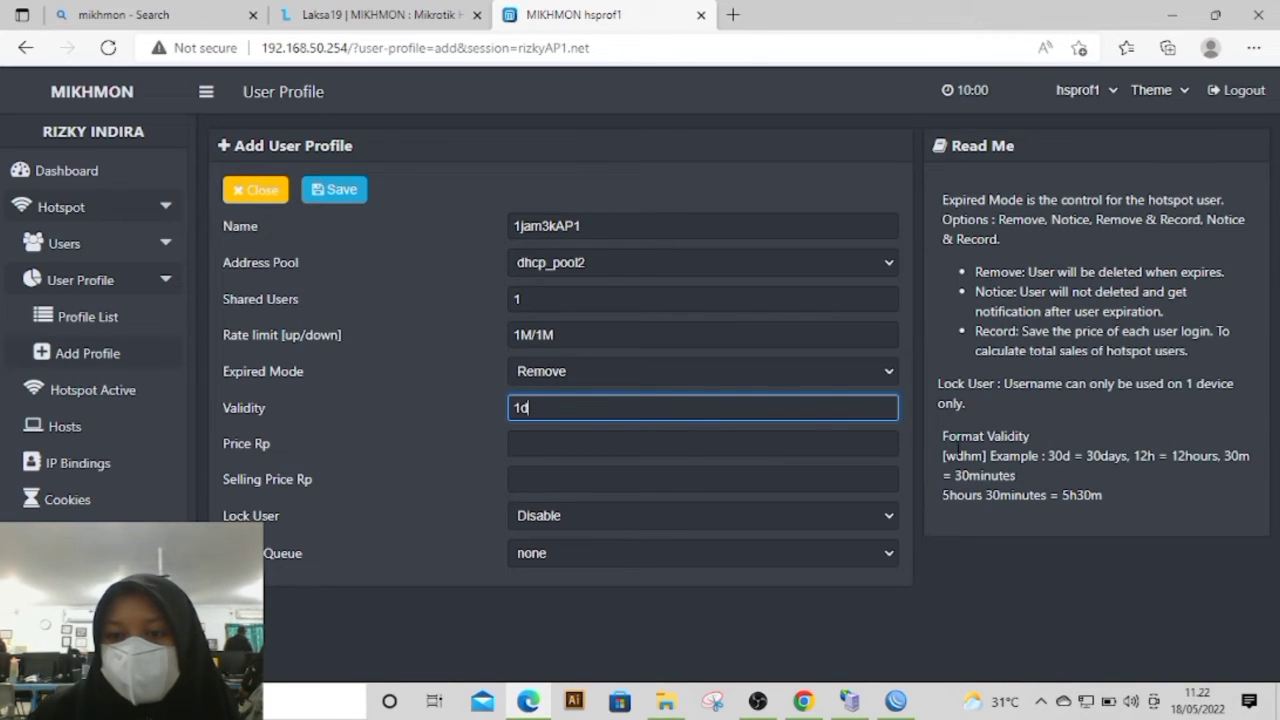
drag(943, 437, 1107, 555)
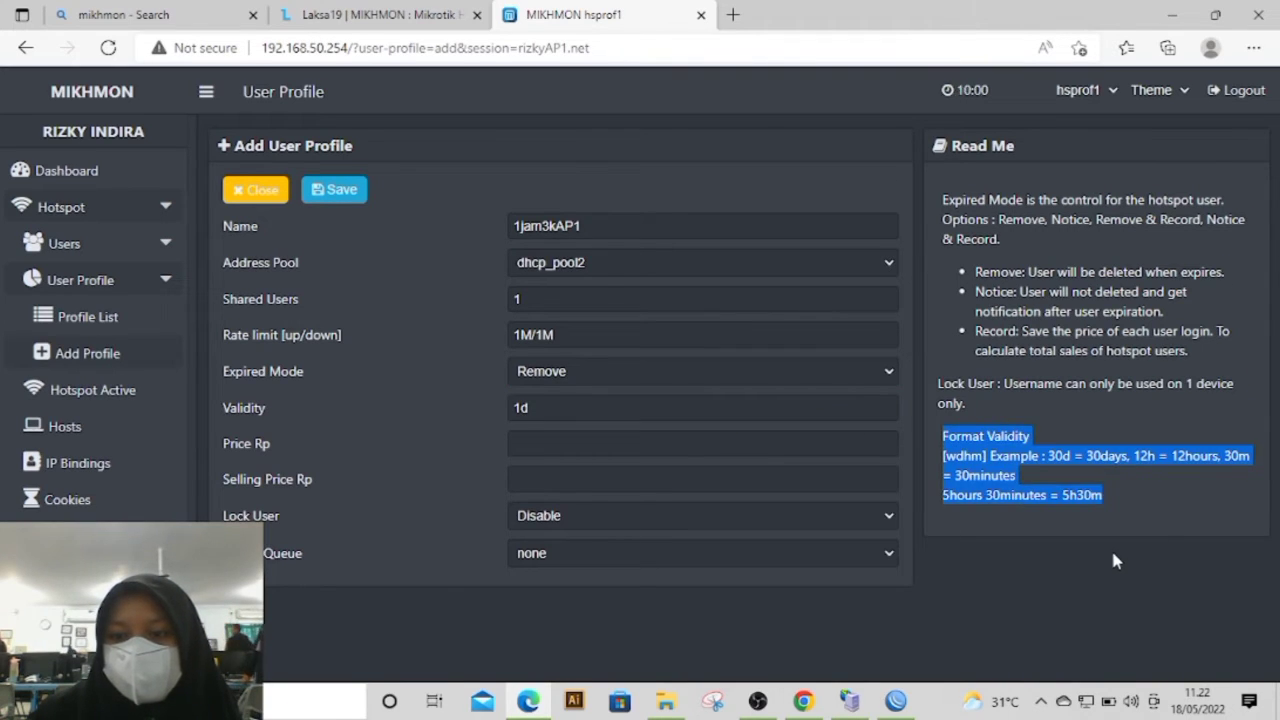
click(1079, 573)
Step: Set both the price and the selling price of the 1jam3kAP1 profile to 3000
click(515, 451)
text(2)
key(BackSpace)
text(3000)
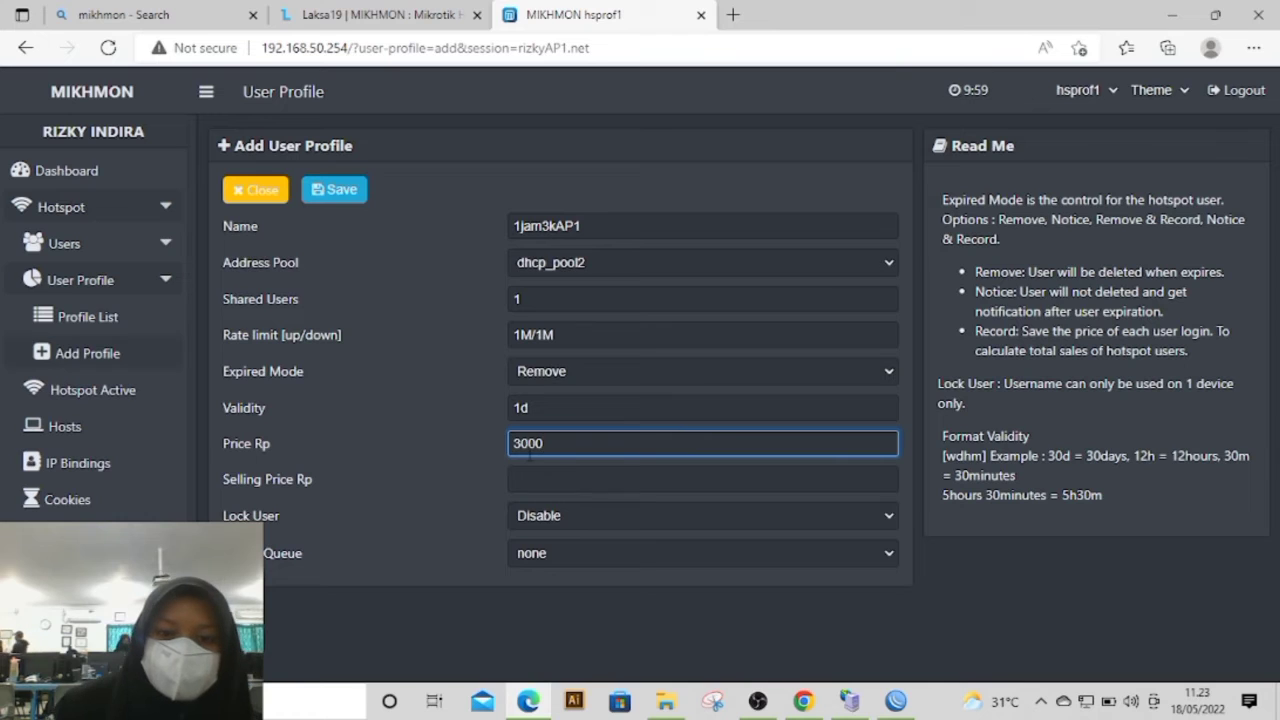
click(530, 479)
text(3000)
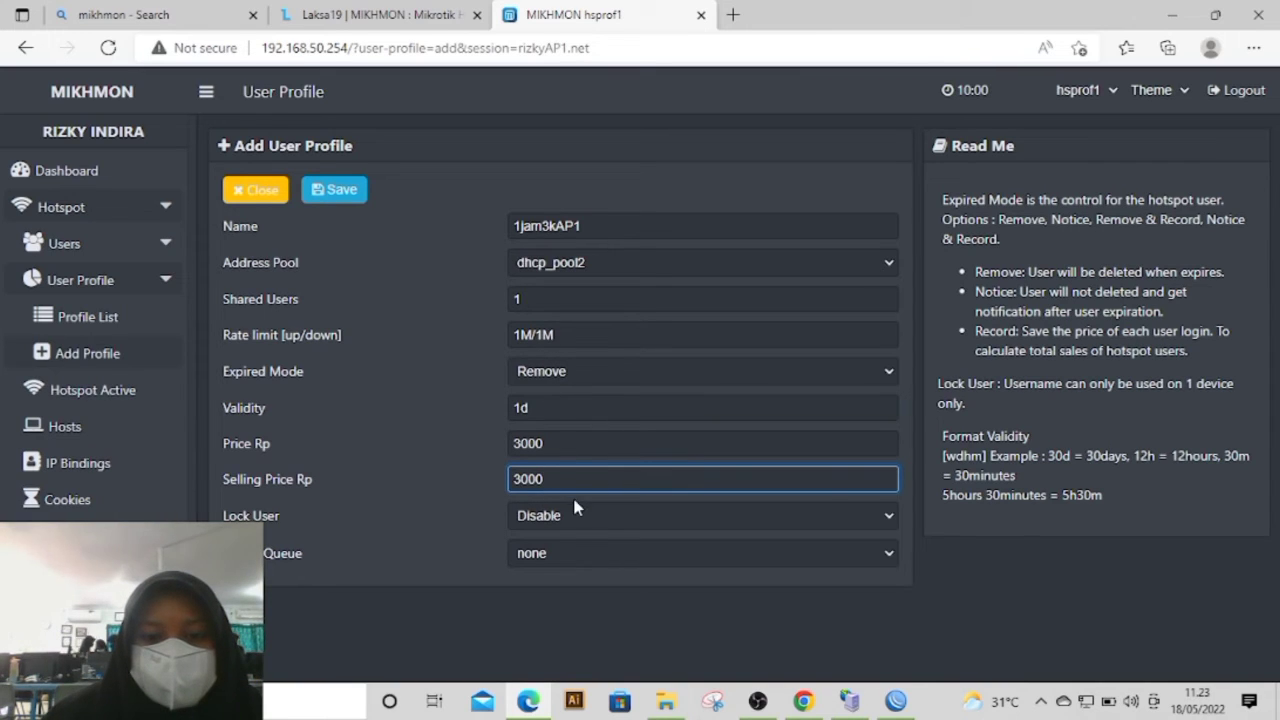
Step: Enable Lock User for the 1jam3kAP1 profile and save it
click(565, 528)
click(576, 559)
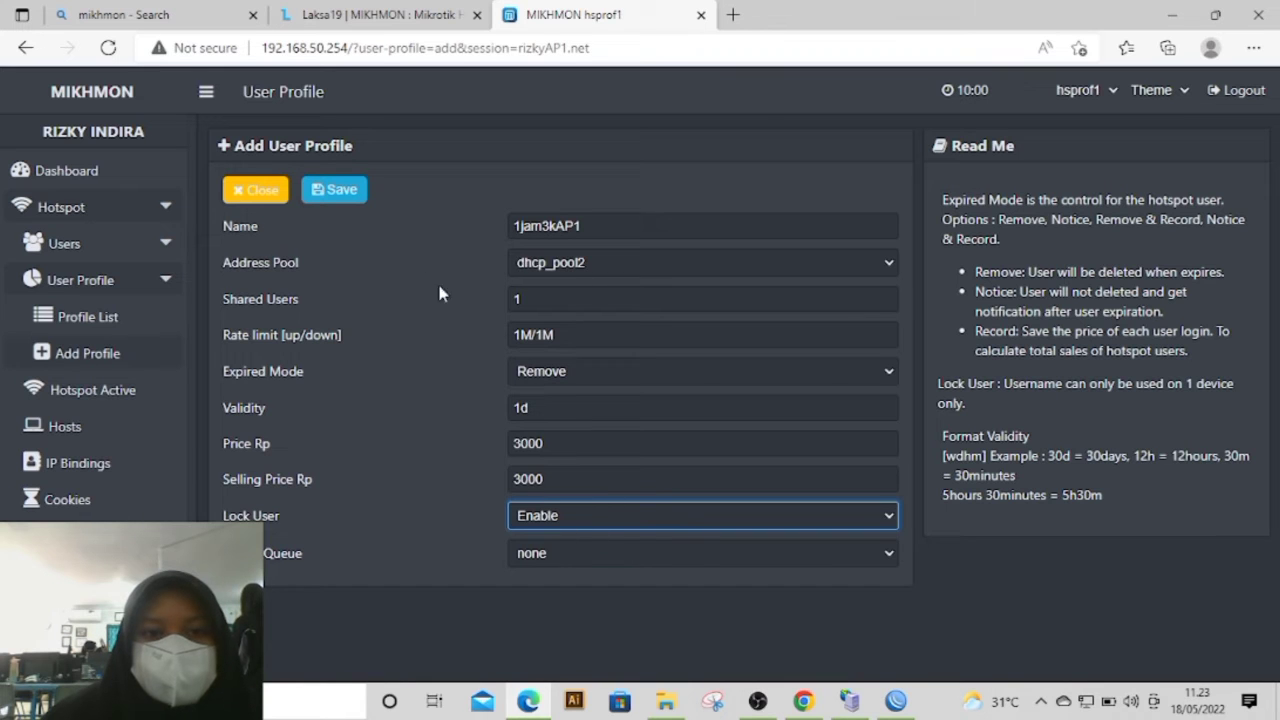
click(347, 190)
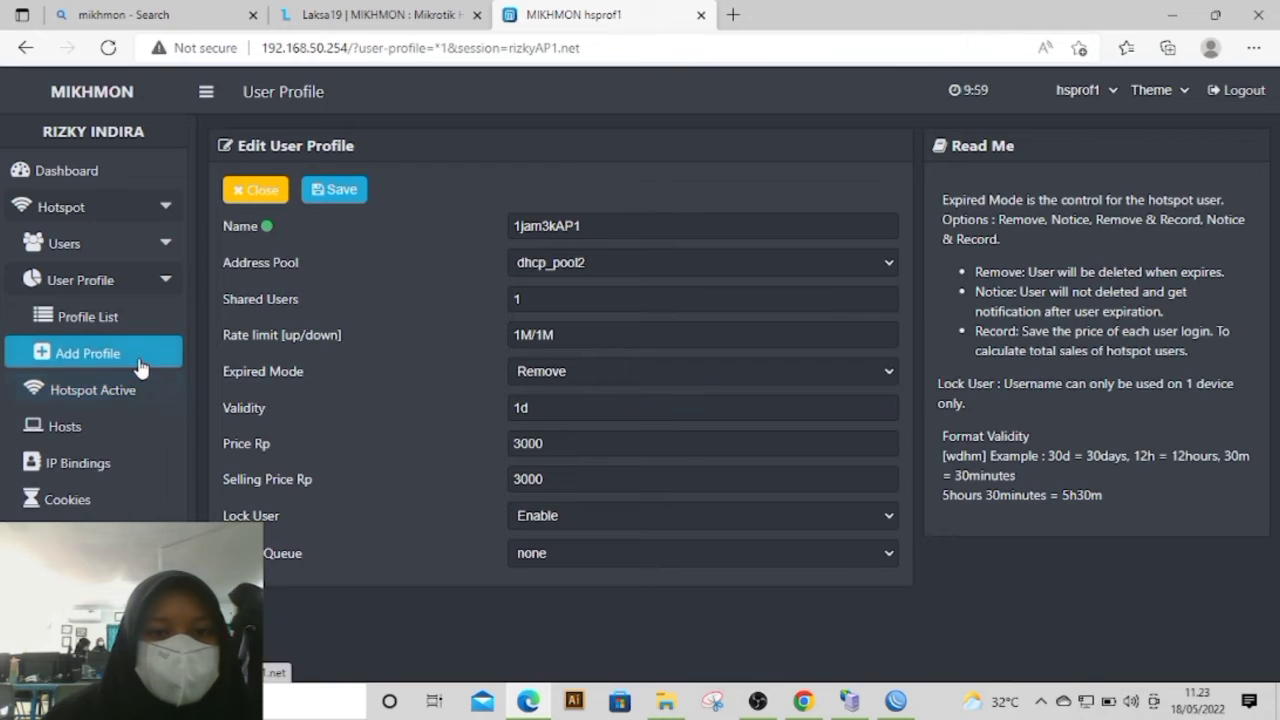
Step: Start another hotspot user profile and name it 2jam6kAP1
click(140, 369)
click(517, 225)
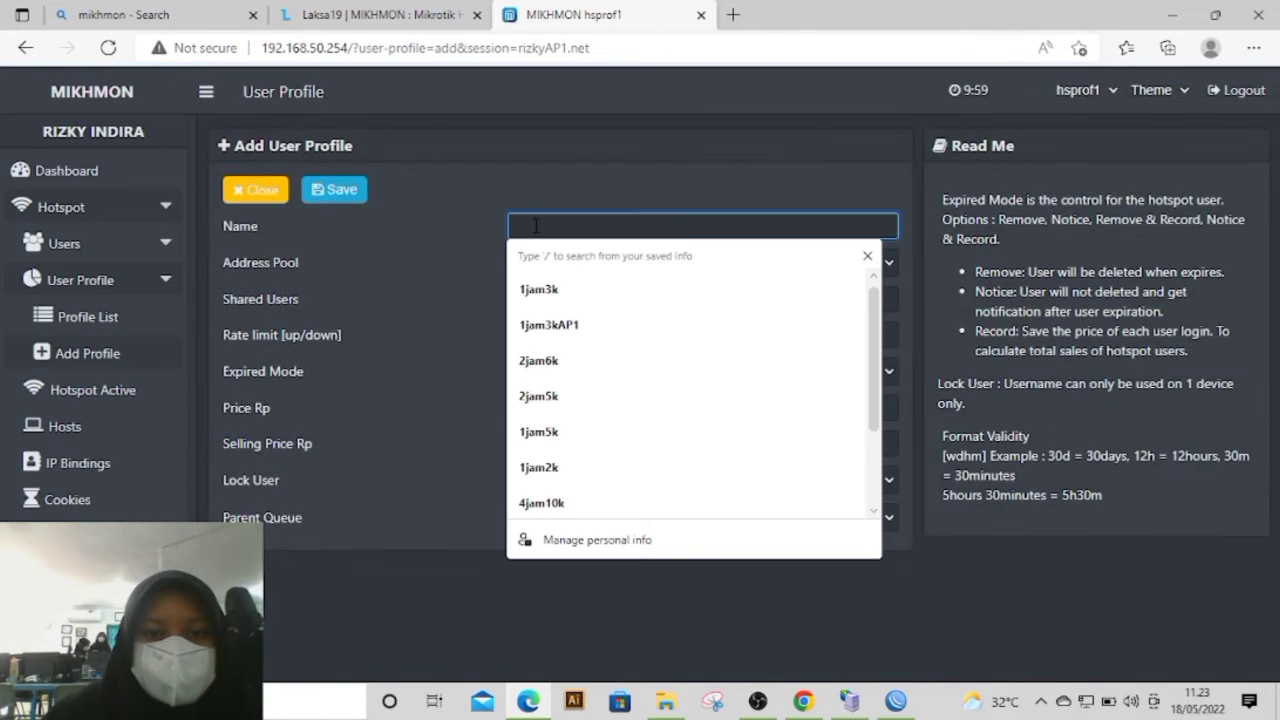
text(2)
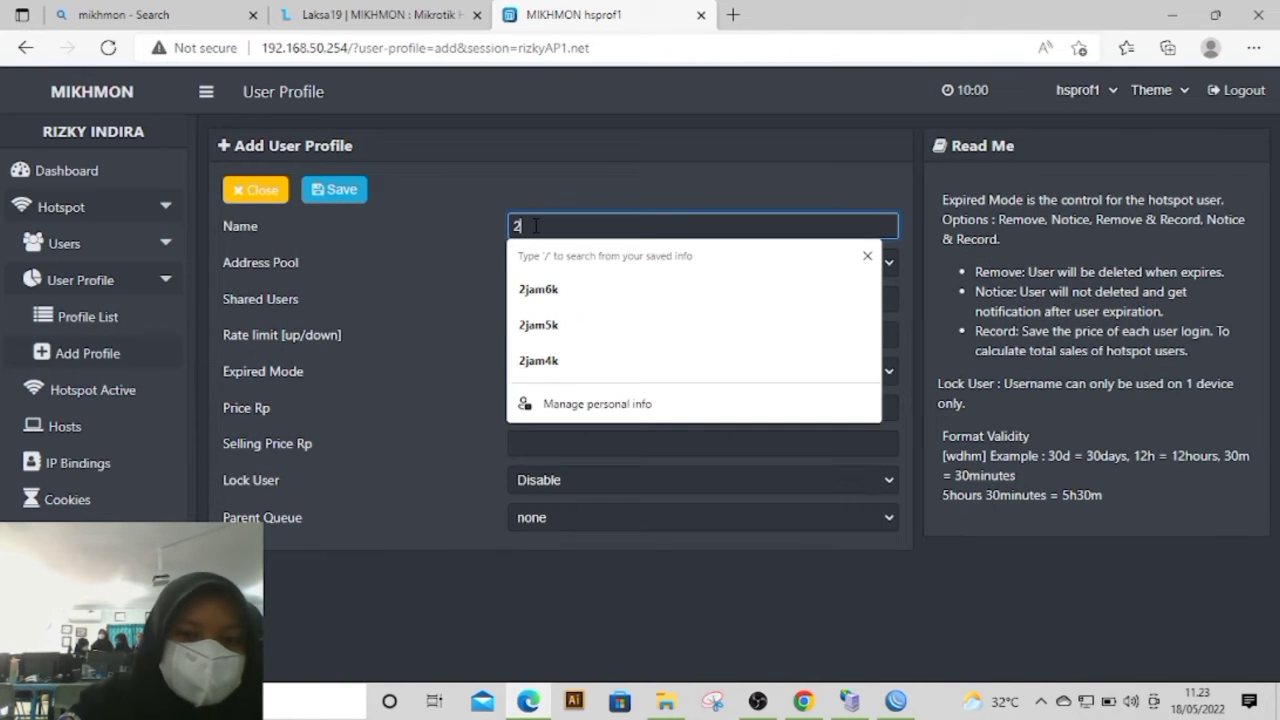
text(jam)
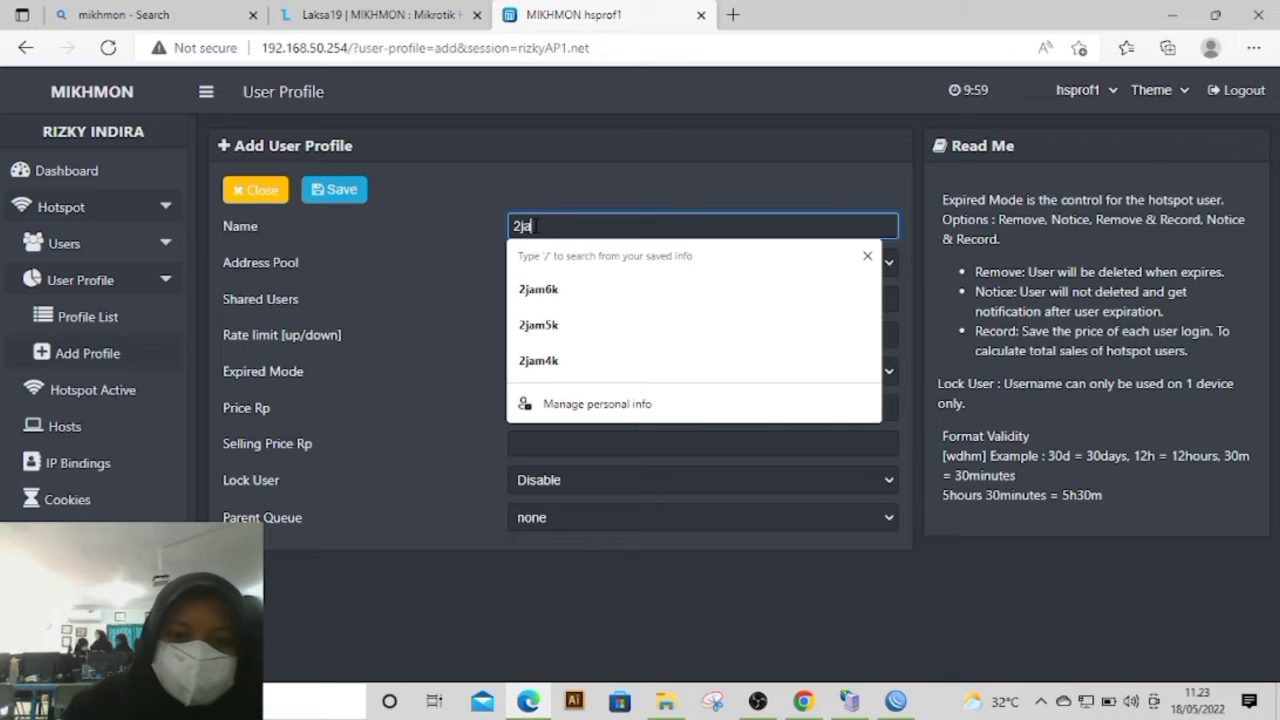
text(6k)
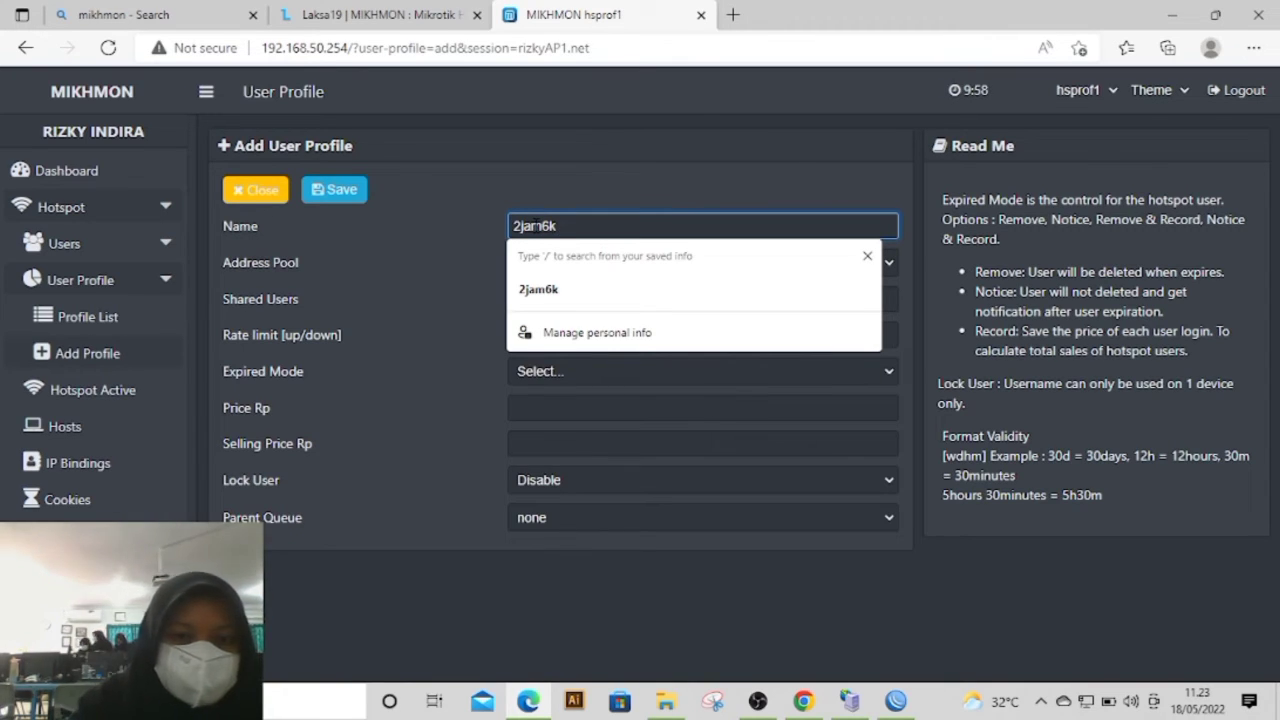
text(AP1)
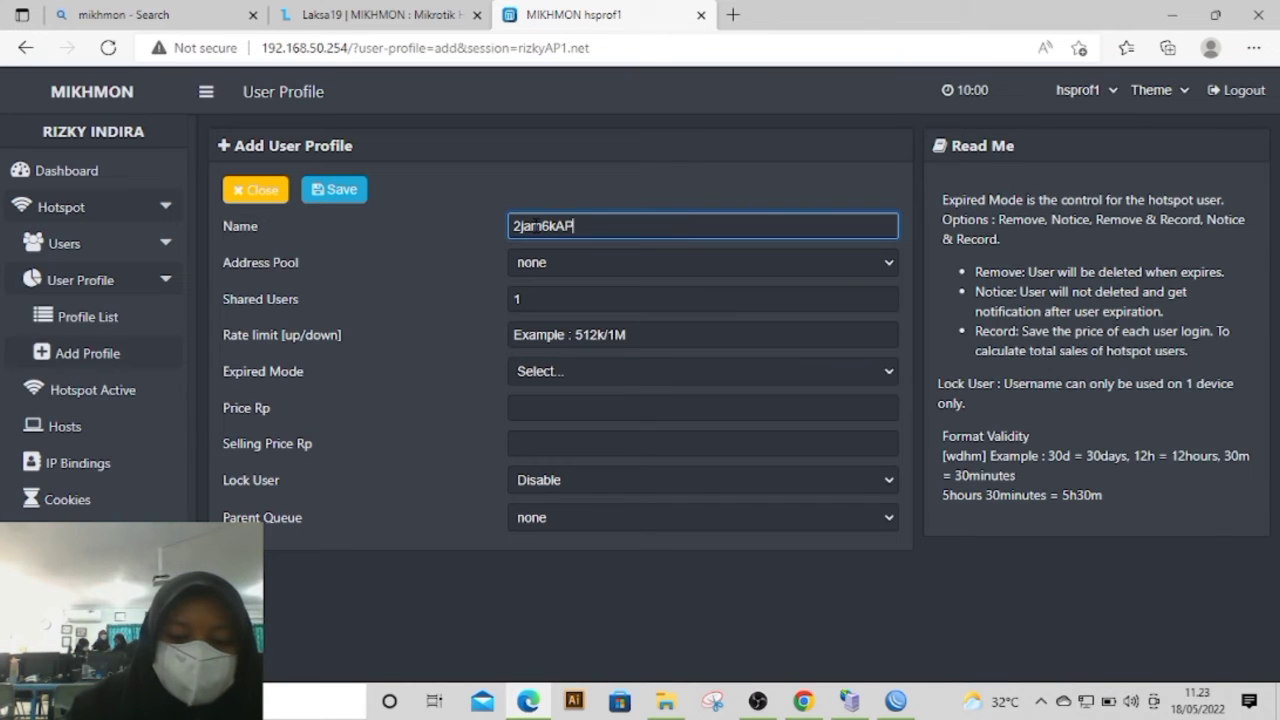
Step: Check the router's IP pools in WinBox and set the 2jam6kAP1 profile's address pool to dhcp_pool2 in Mikhmon
click(556, 260)
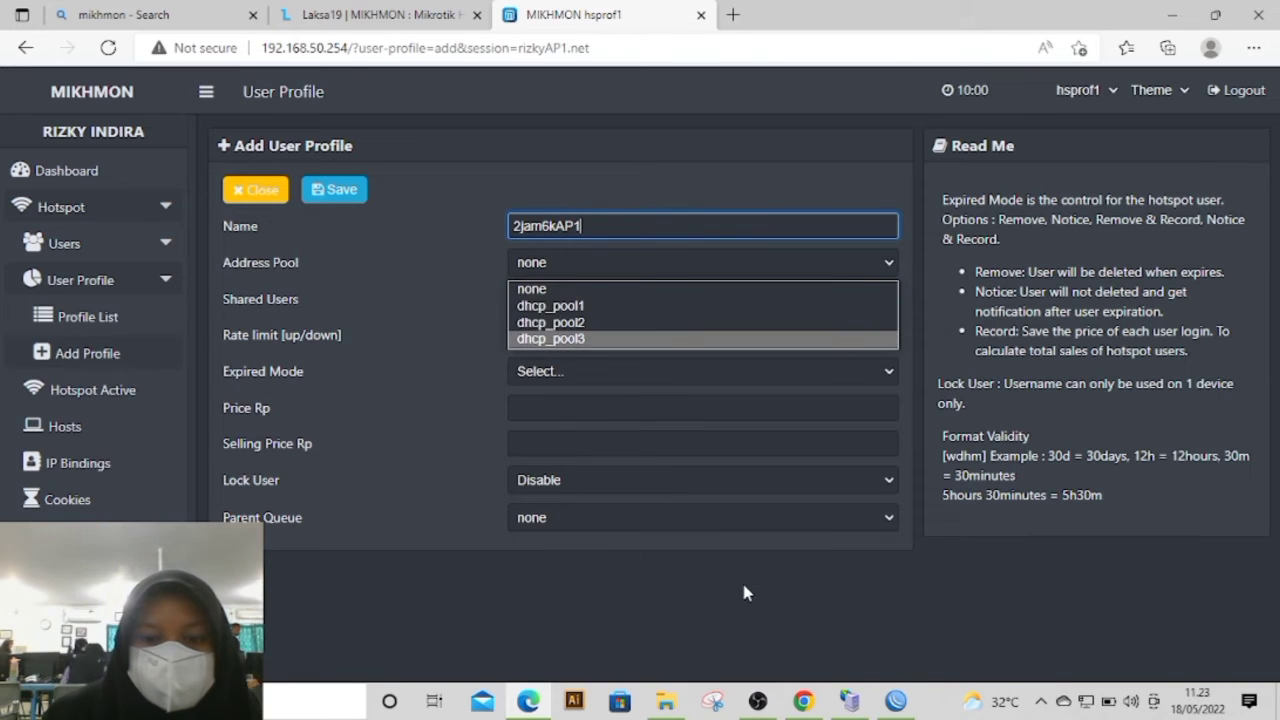
click(895, 700)
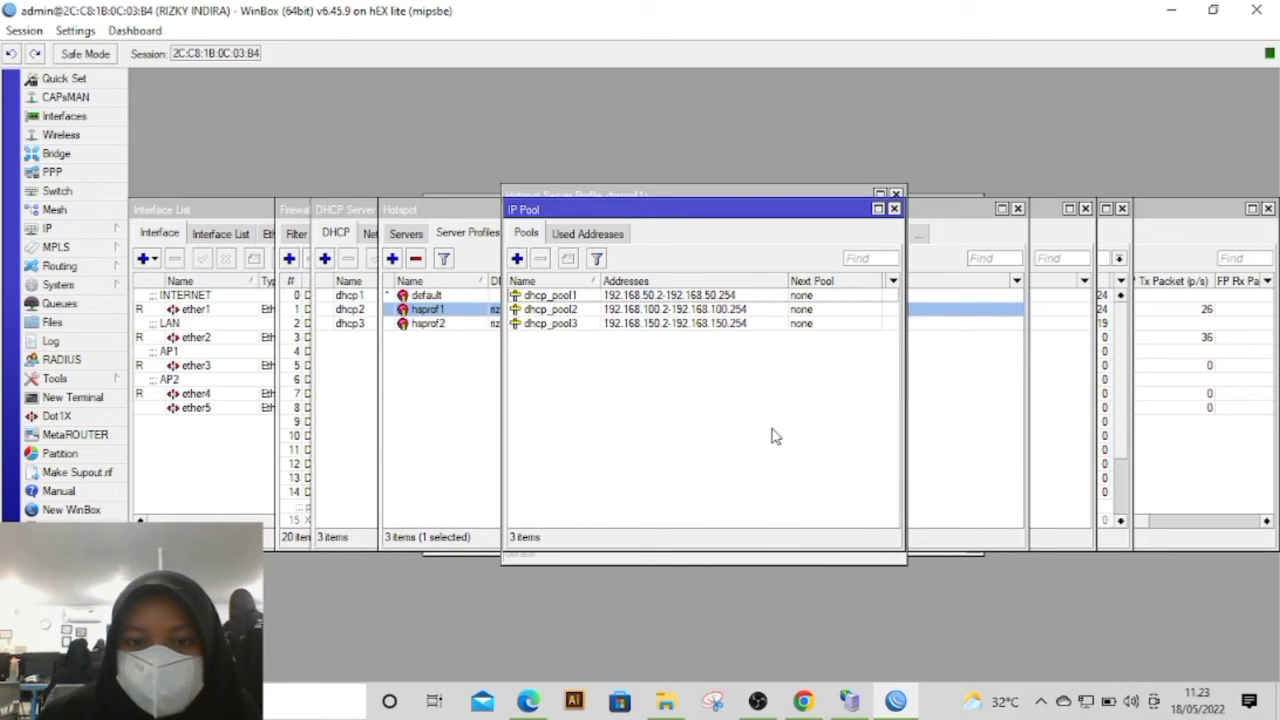
click(528, 701)
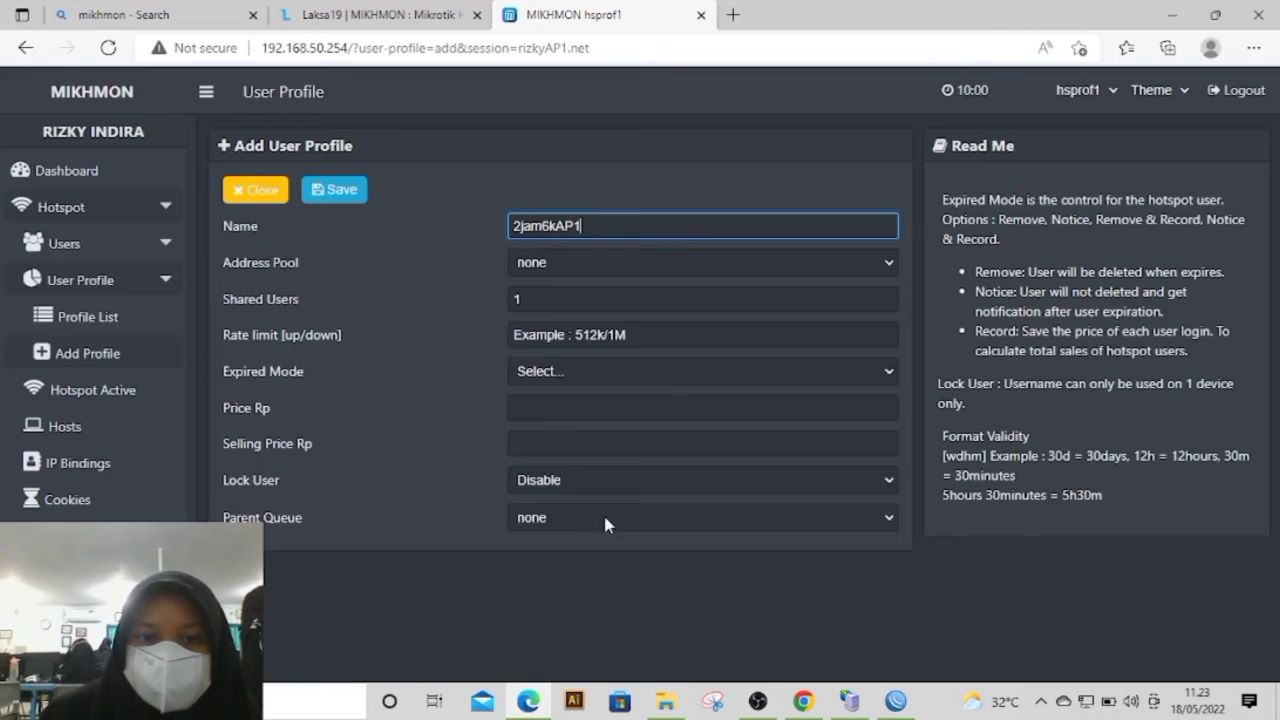
click(564, 261)
click(567, 321)
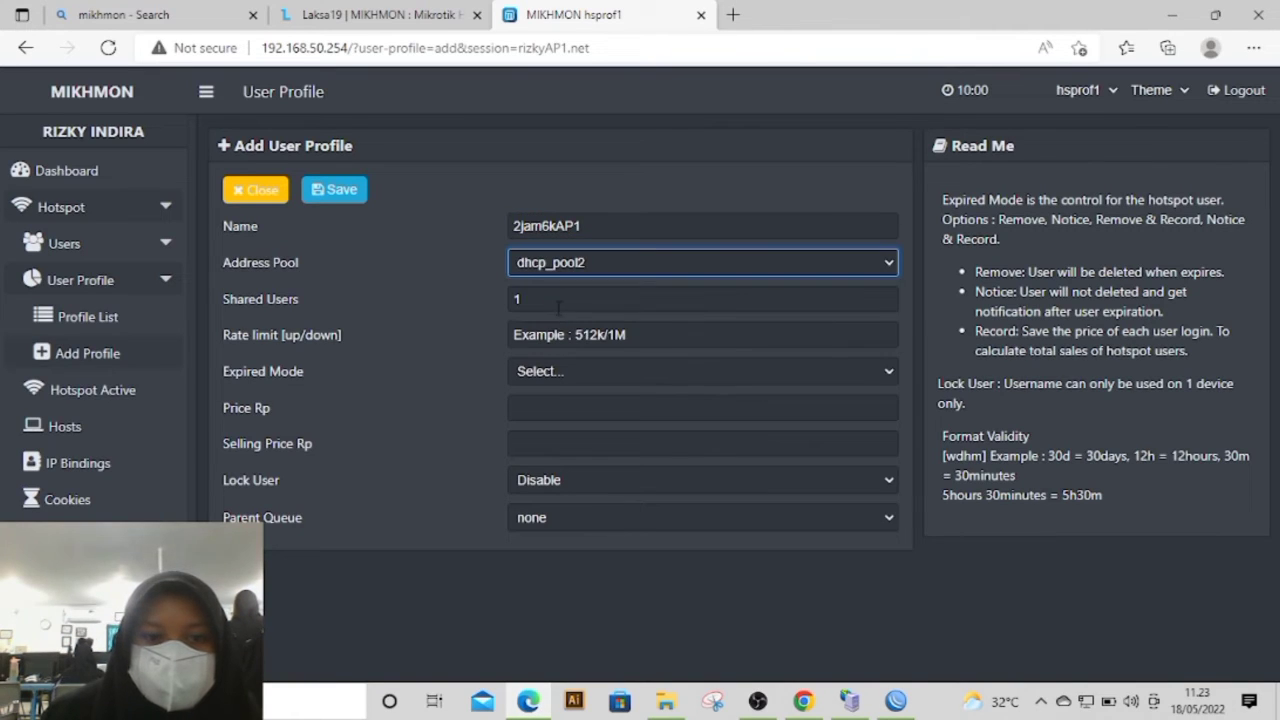
Step: Set the upload/download rate limit of the 2jam6kAP1 profile to 1M/1M
click(551, 335)
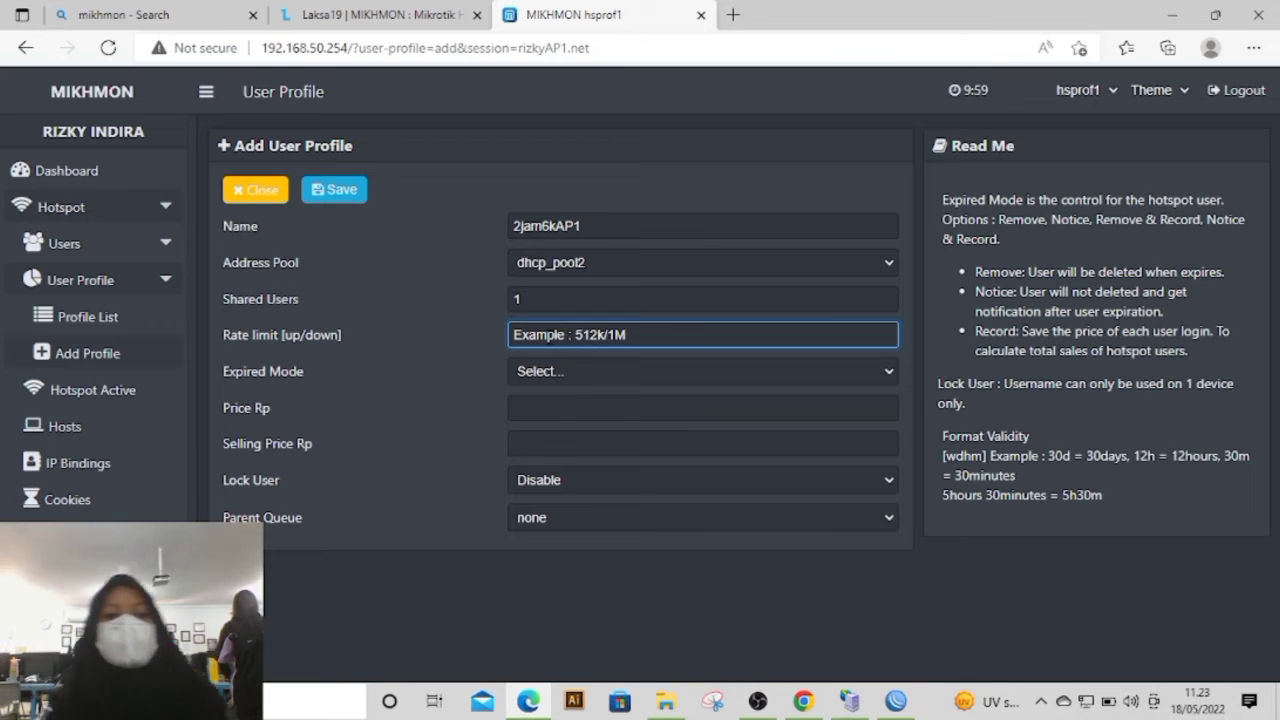
text(1M)
key(BackSpace)
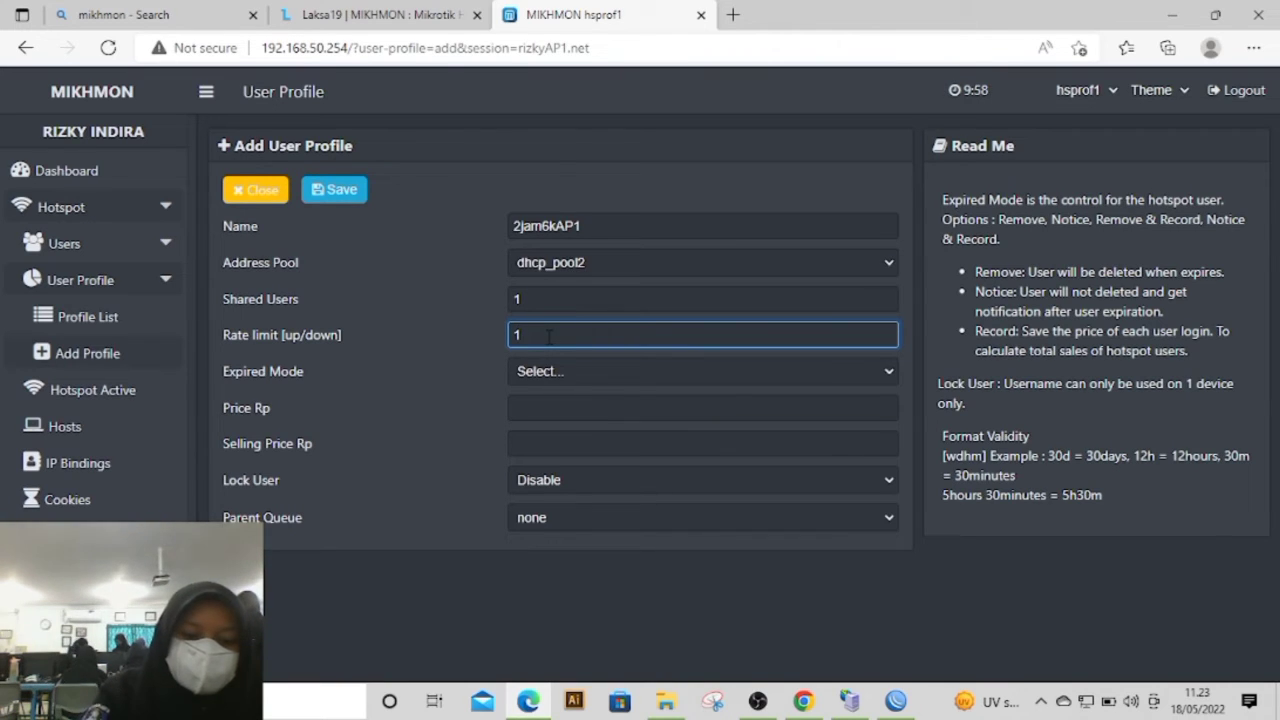
text(M/1M)
Step: Set the 2jam6kAP1 profile's expired mode to Remove with a validity of 1d
click(548, 372)
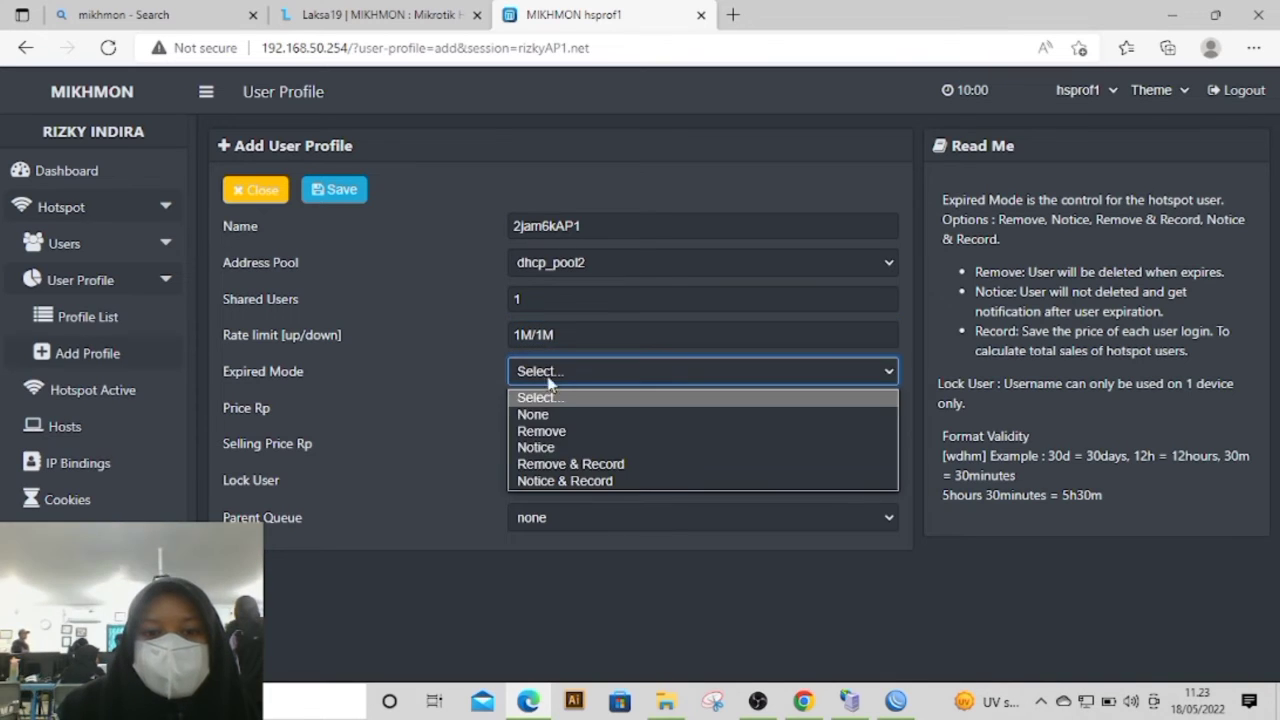
click(571, 431)
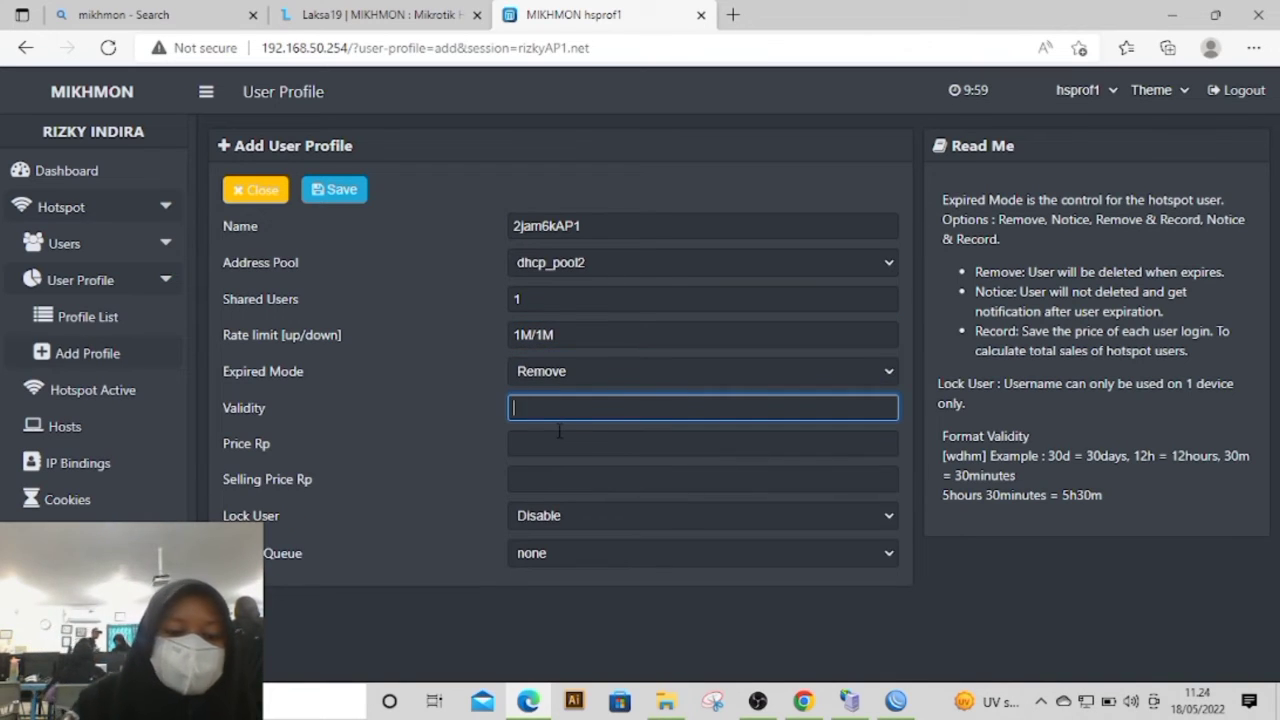
text(1d)
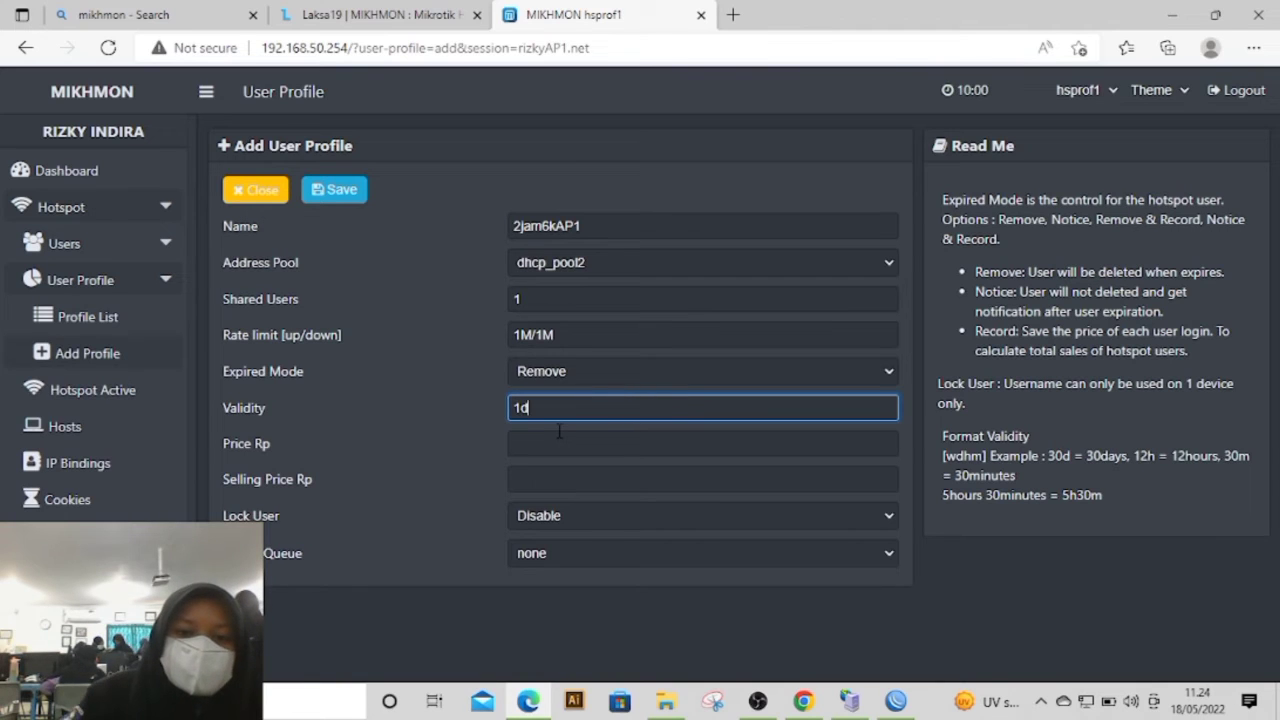
Step: Set both the price and the selling price of the 2jam6kAP1 profile to 6000
click(552, 442)
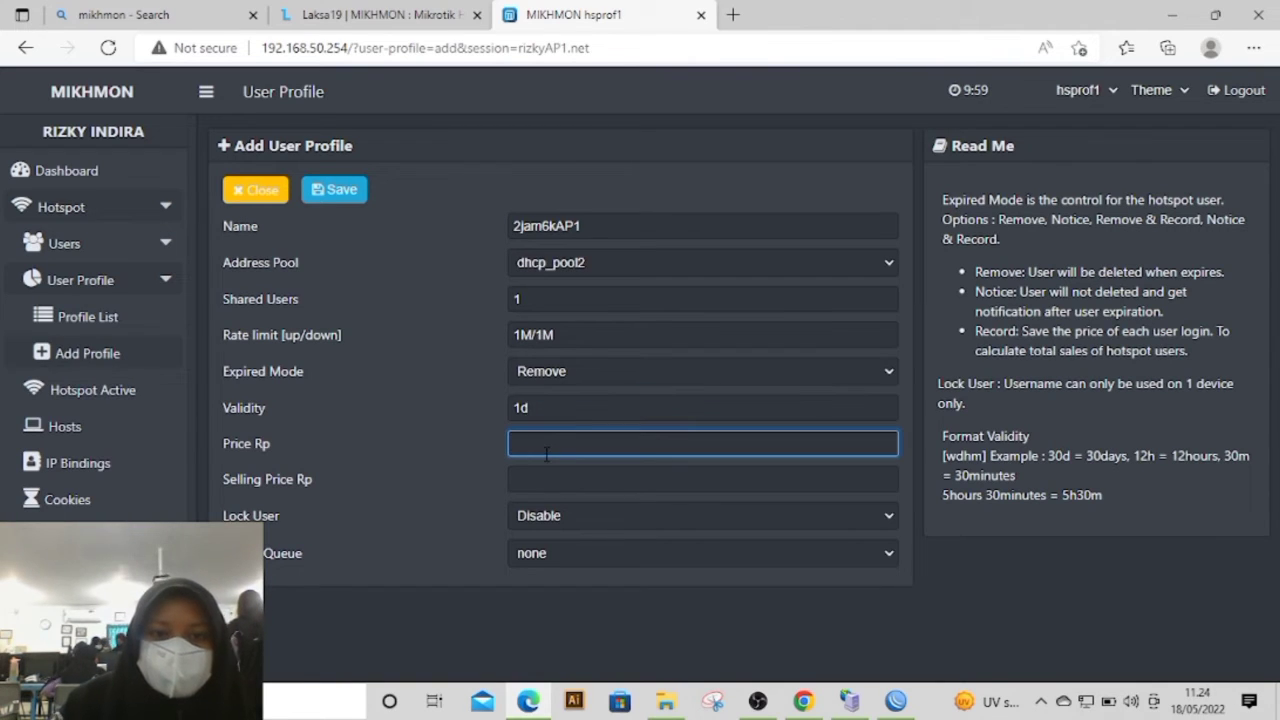
text(6)
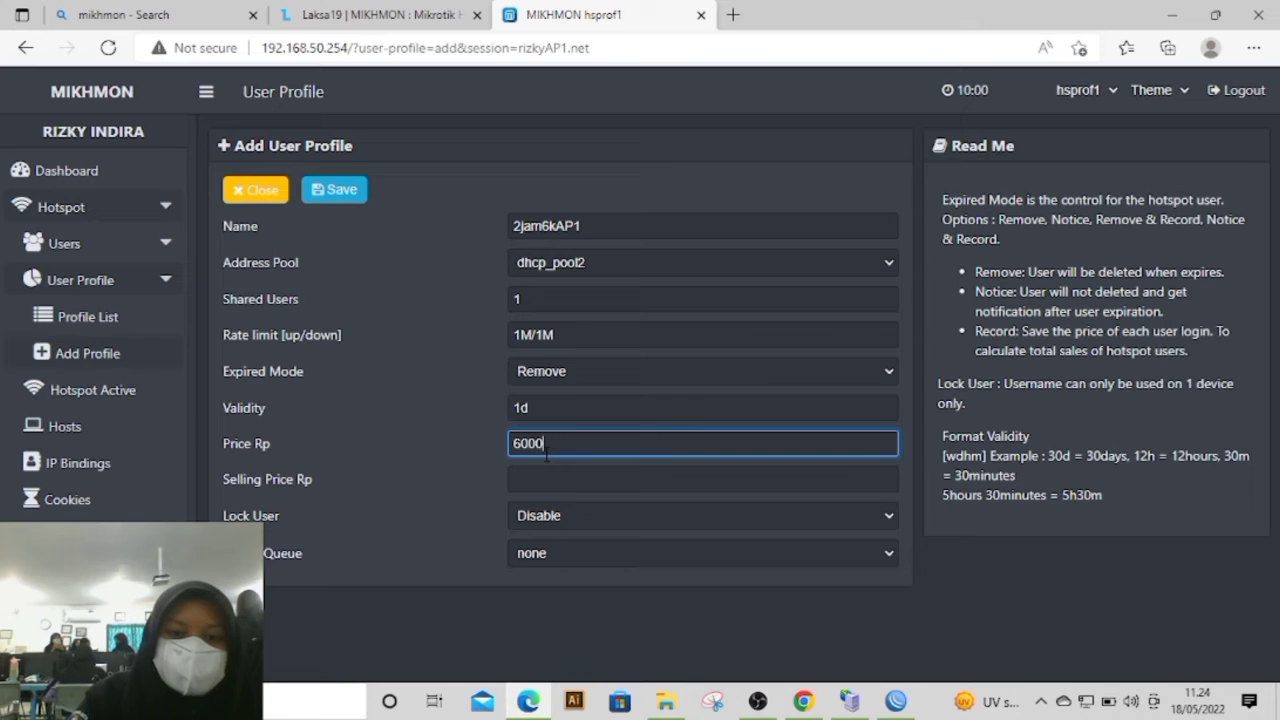
text(000)
click(541, 480)
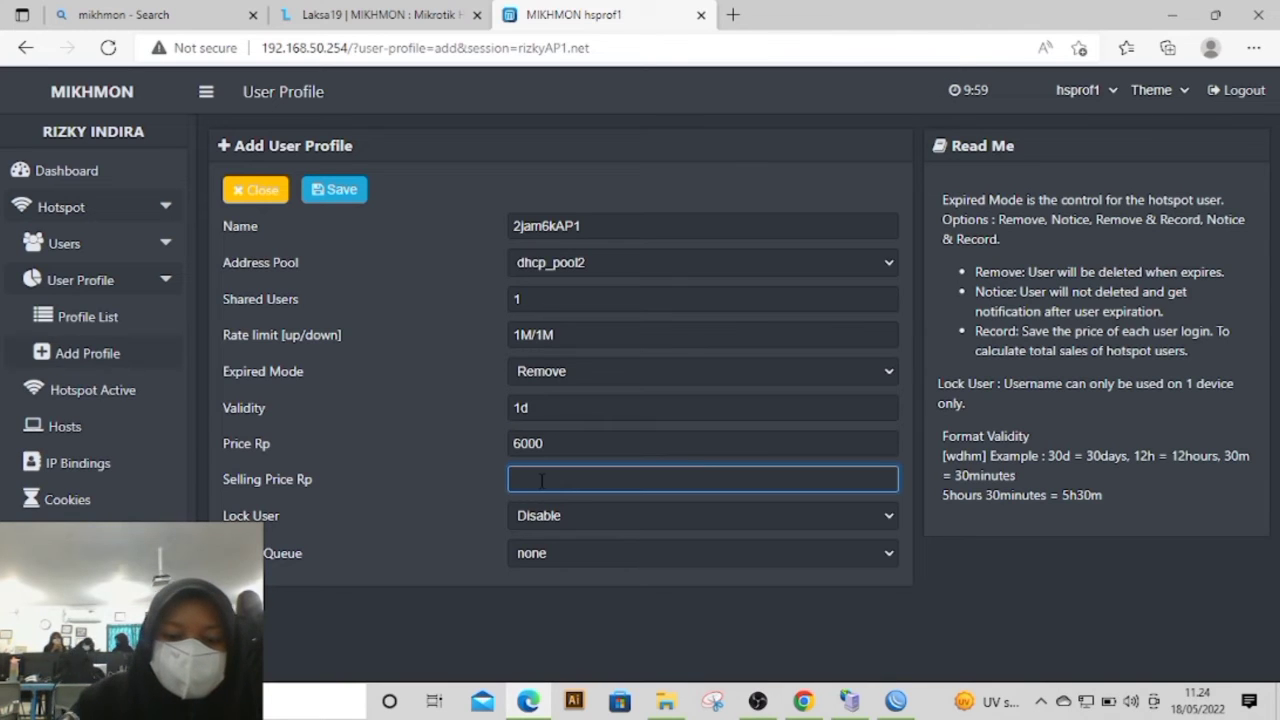
text(6000)
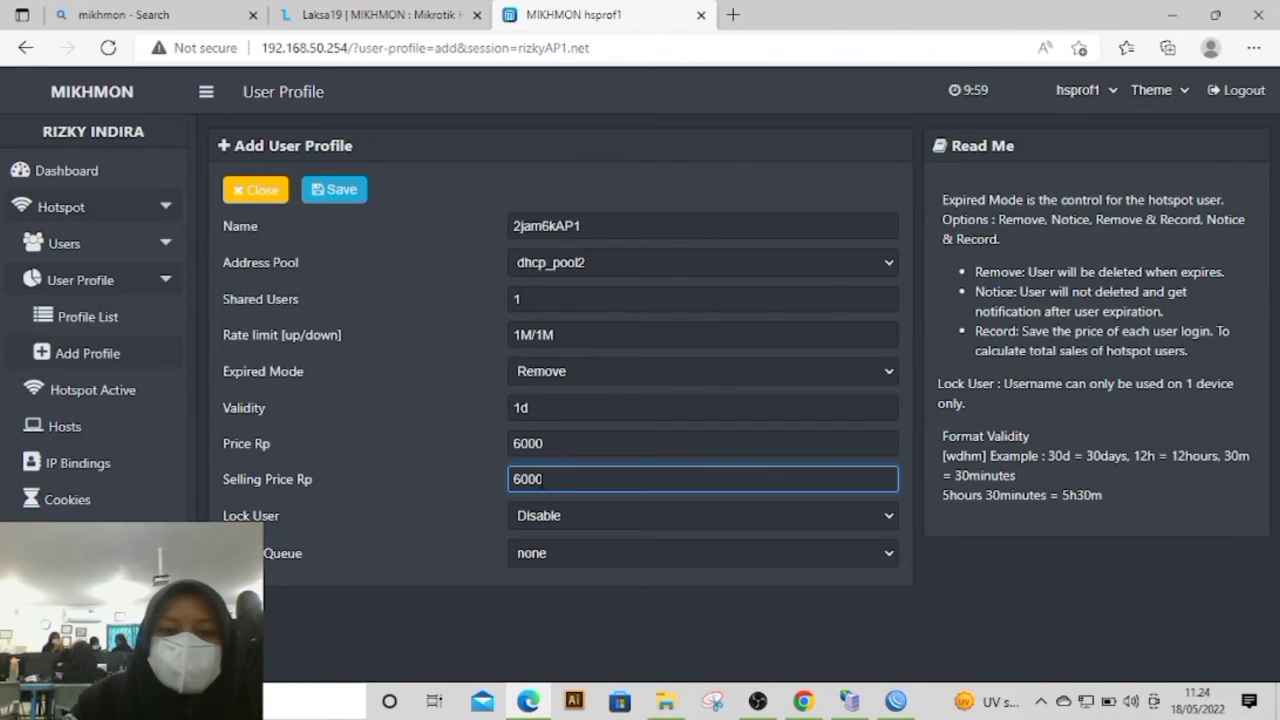
Step: Enable Lock User for the 2jam6kAP1 profile and save it
click(530, 515)
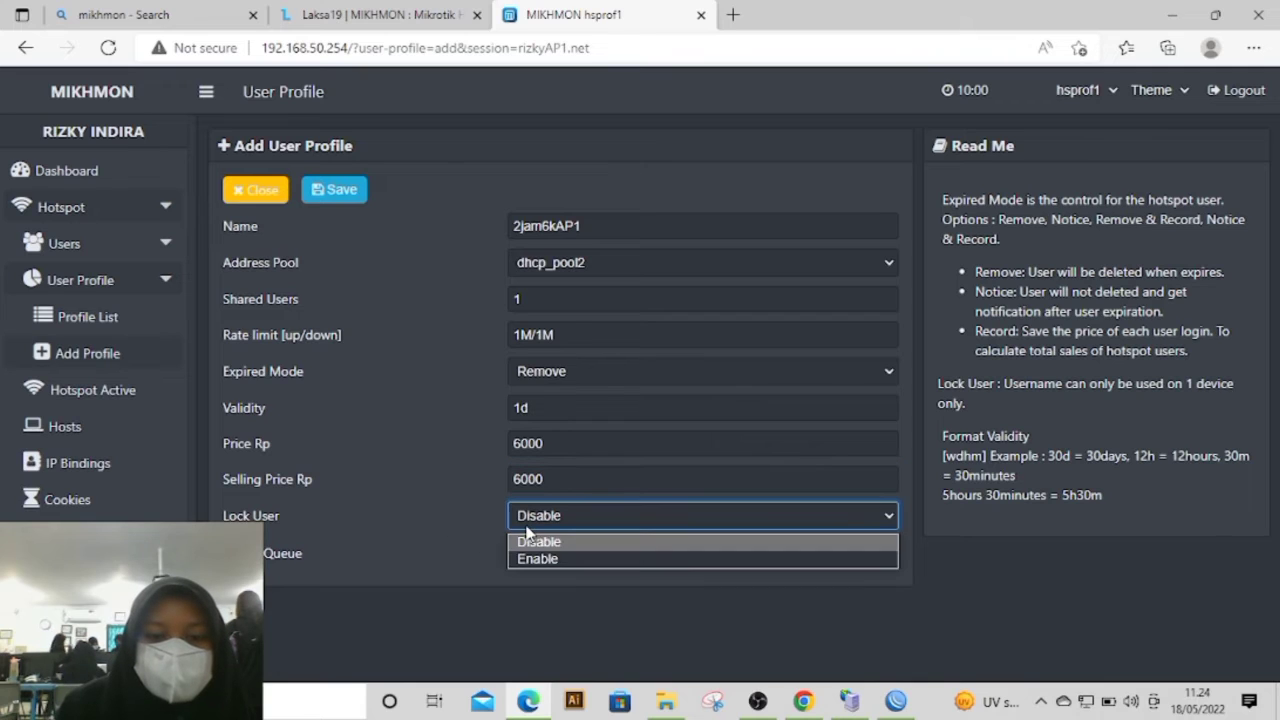
click(530, 557)
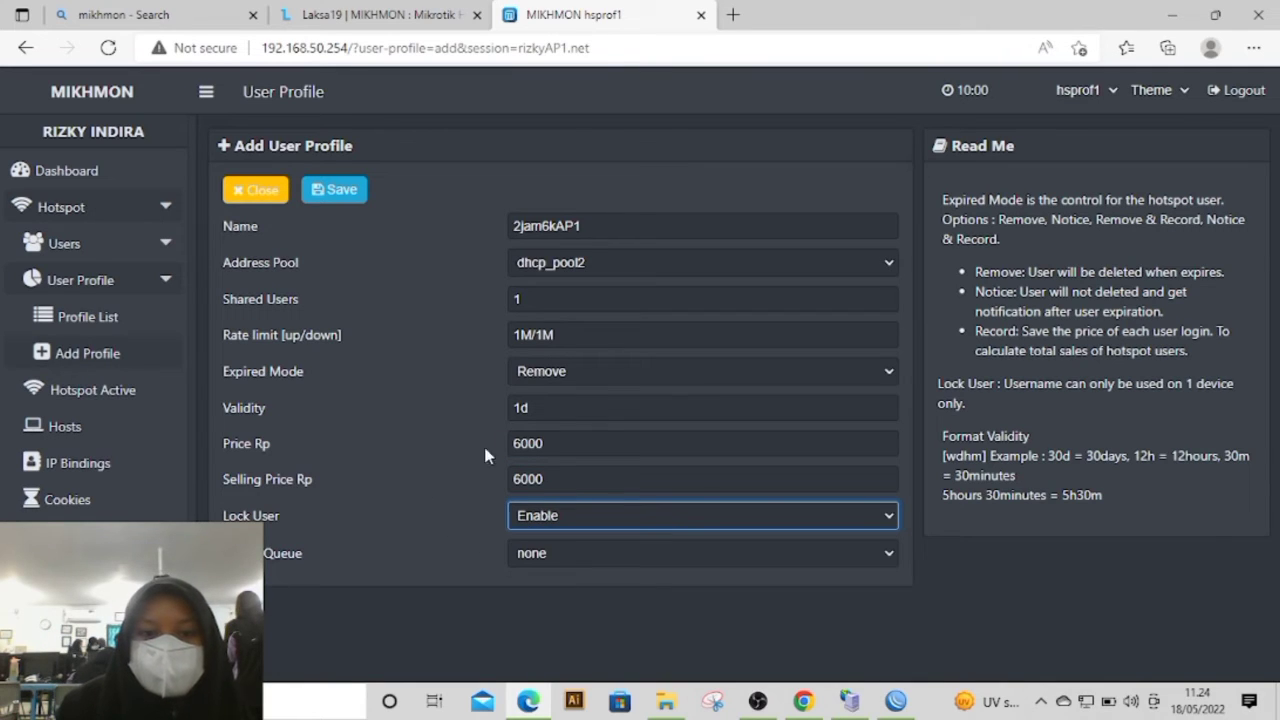
click(336, 189)
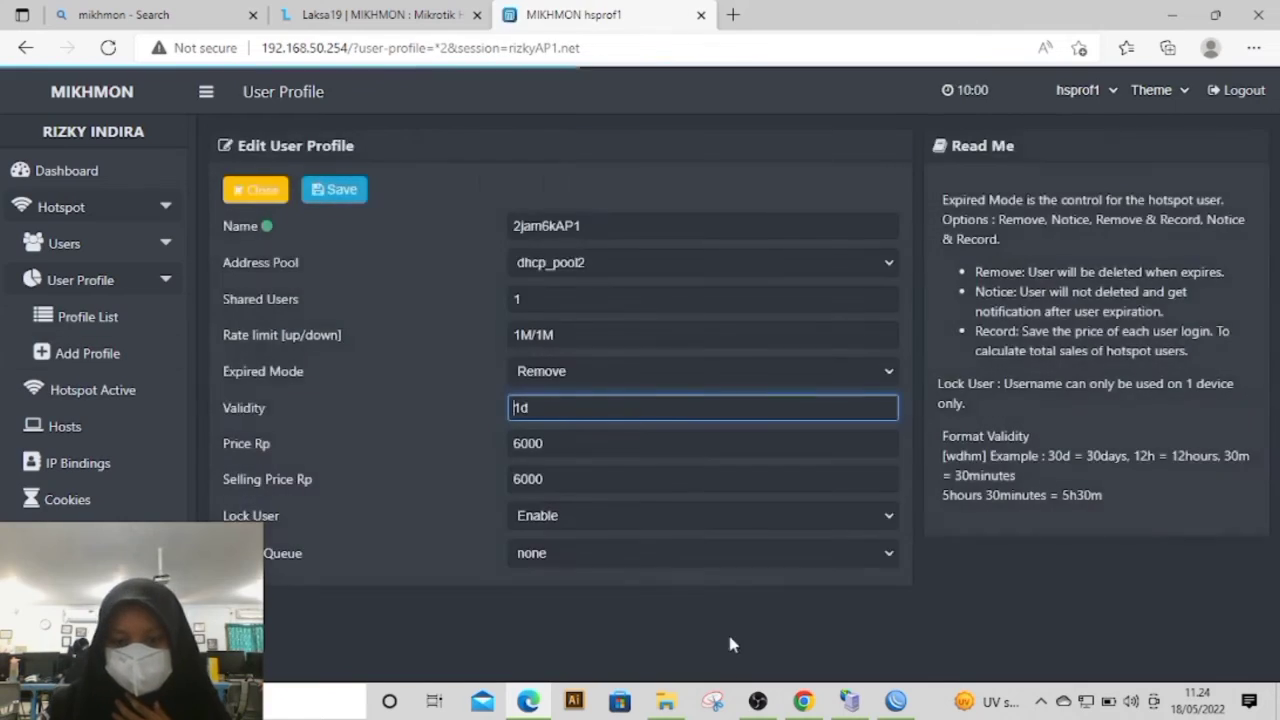
click(757, 700)
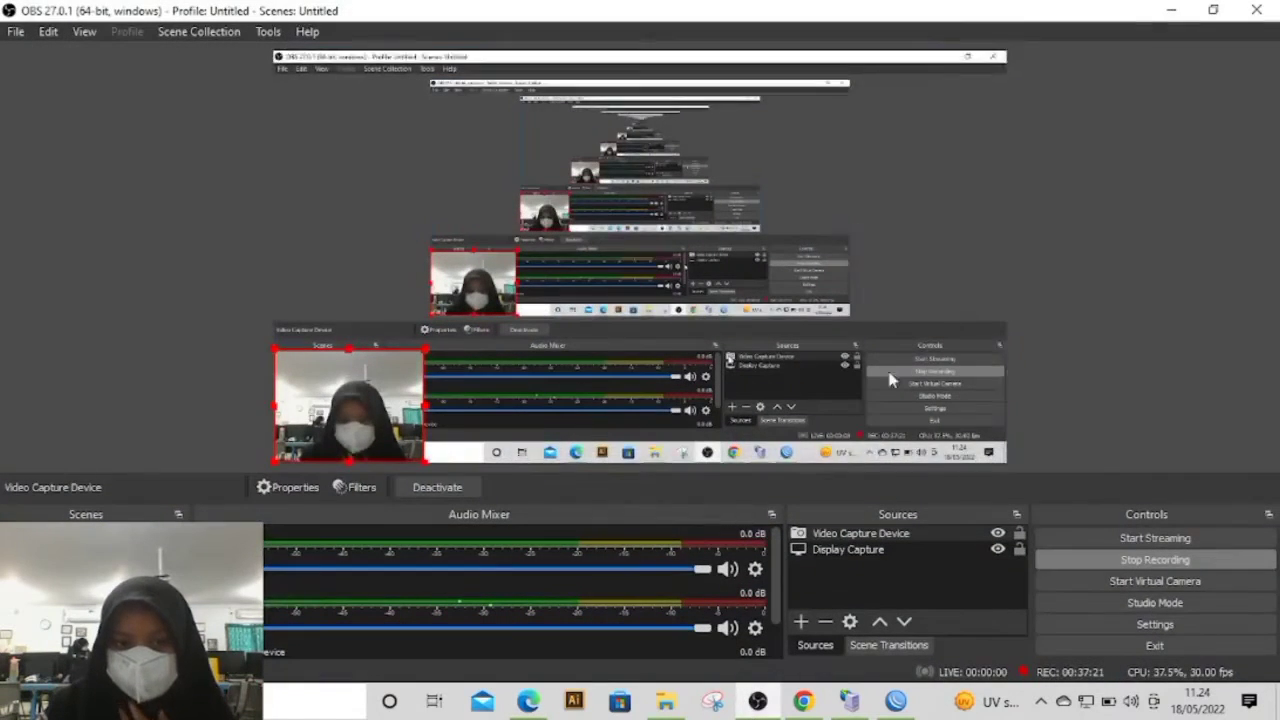
click(1171, 10)
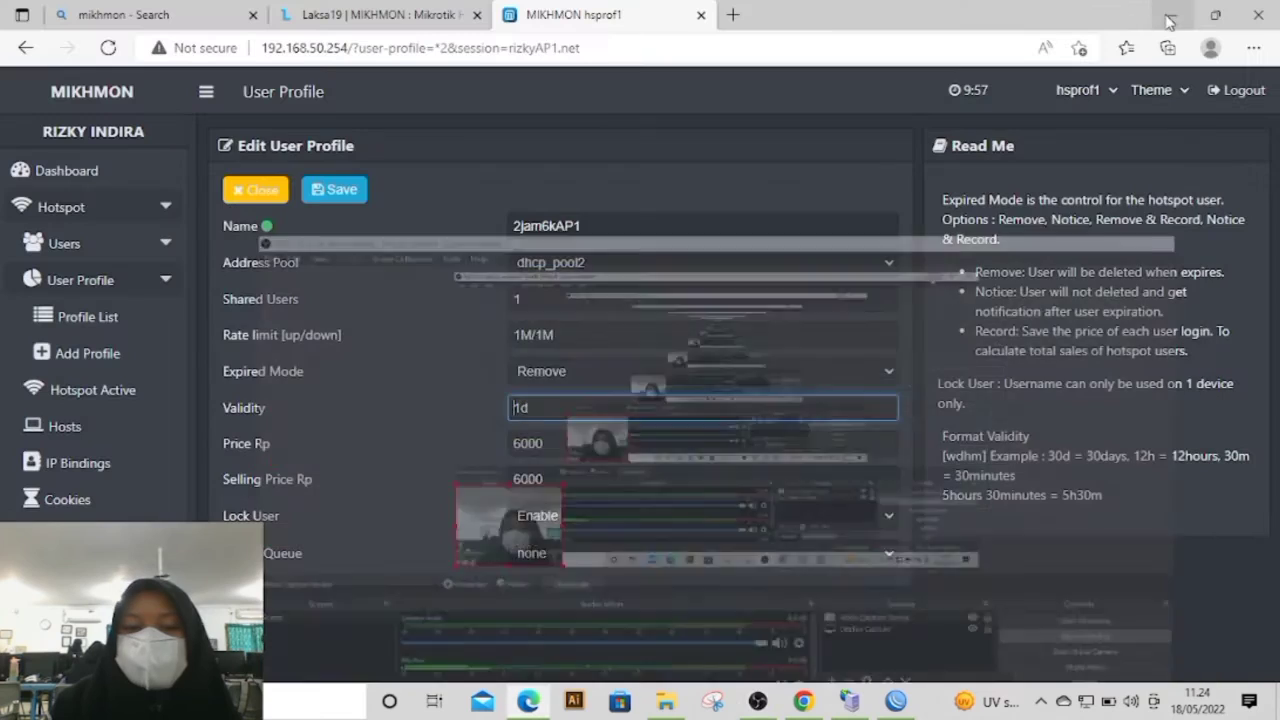
Step: Review the hotspot user list, the form for adding a user and the list of user profiles
click(123, 250)
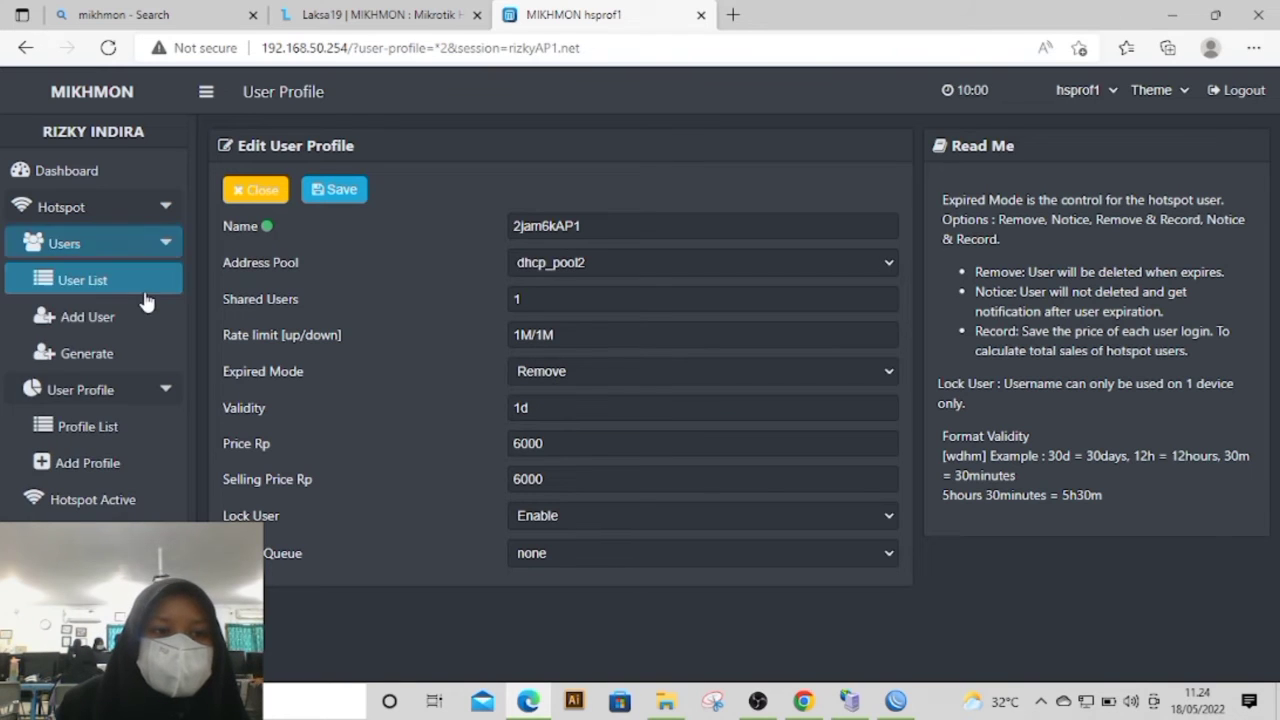
click(106, 288)
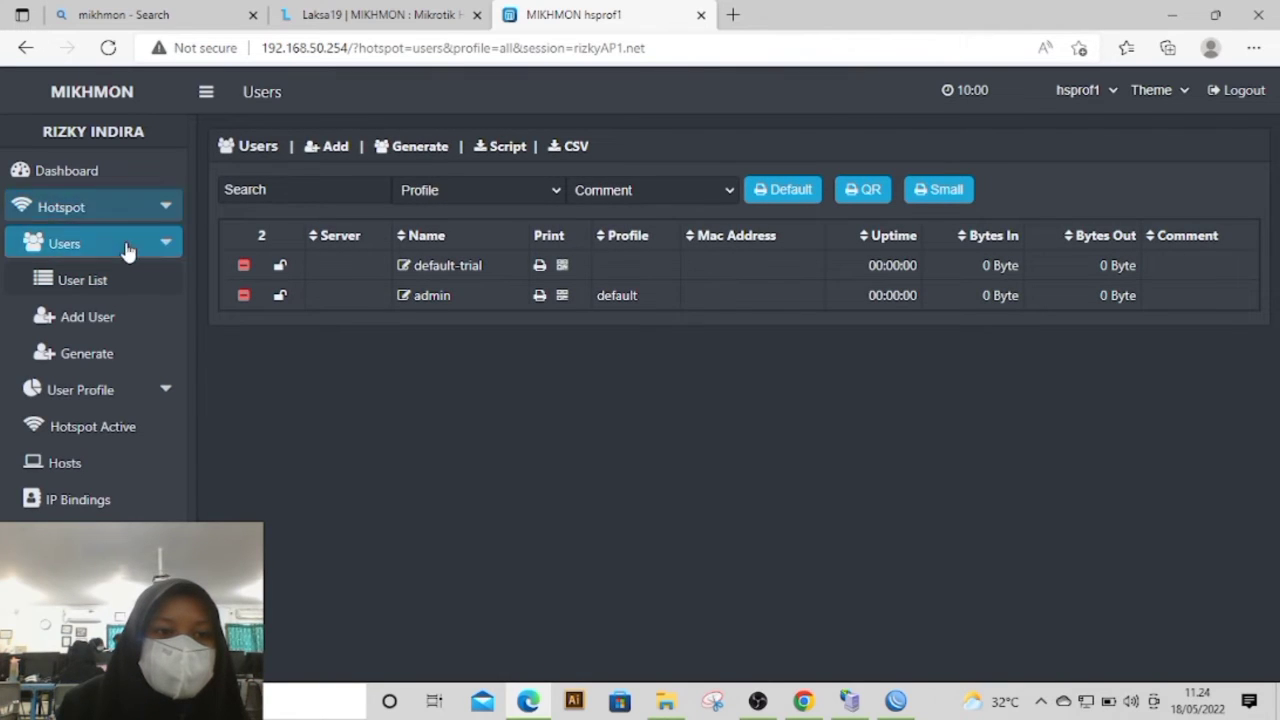
click(106, 325)
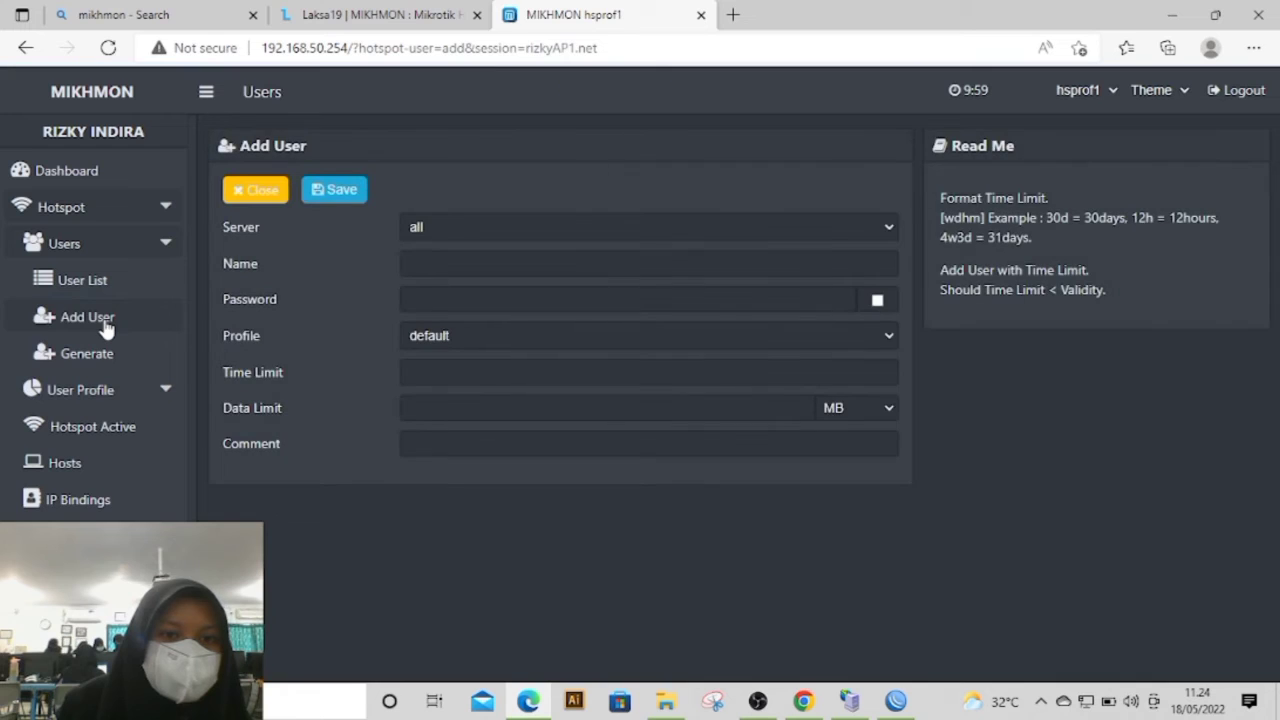
click(111, 288)
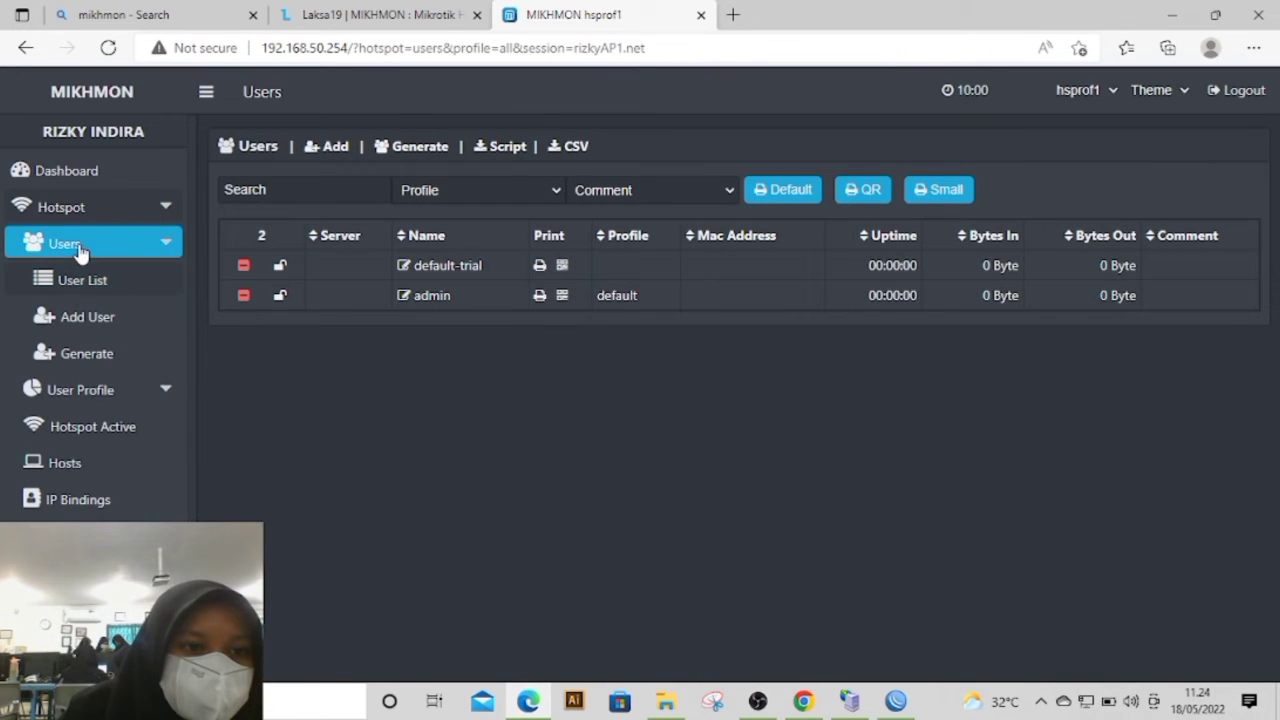
click(117, 392)
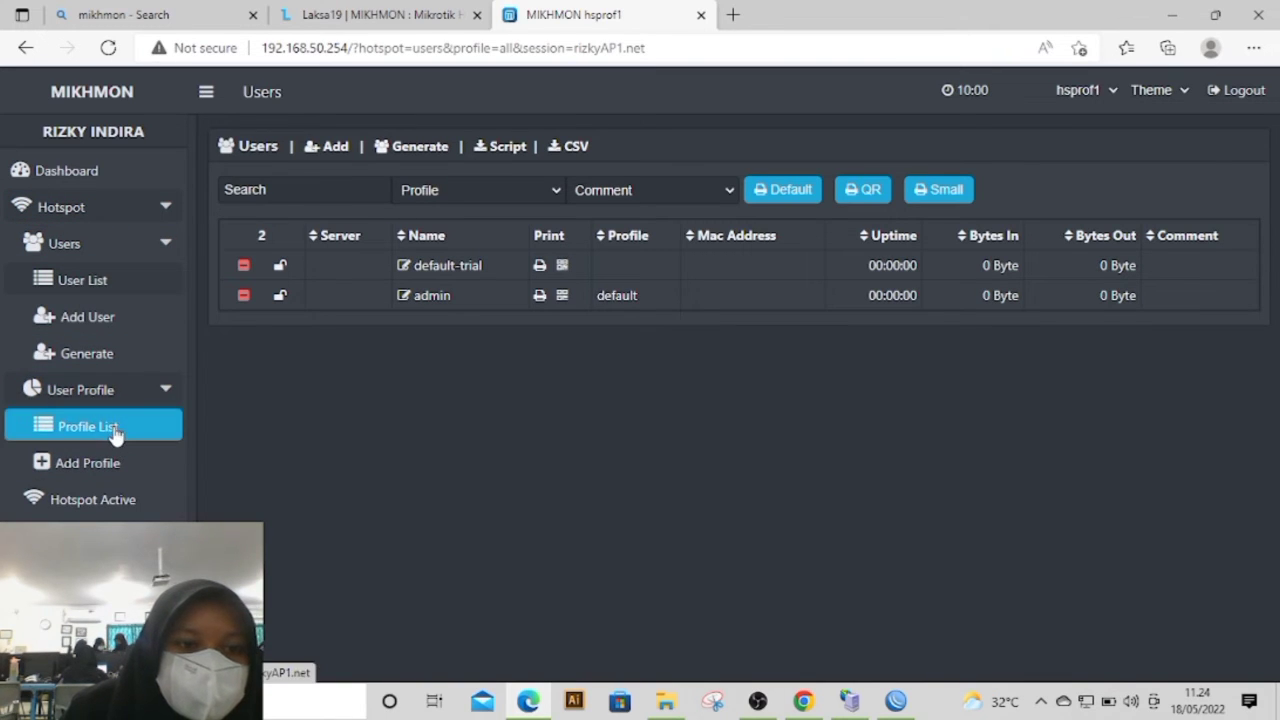
click(113, 430)
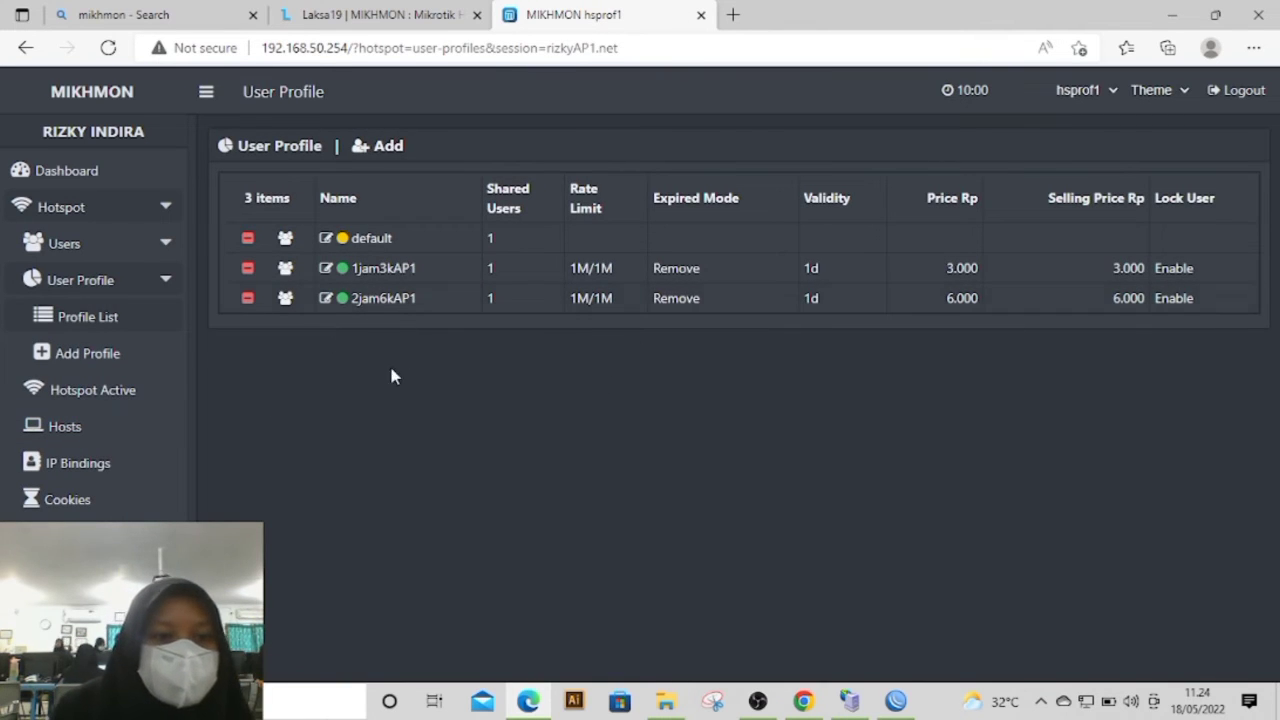
Step: Start generating a batch of hotspot users with a quantity of 3 for all servers
click(122, 245)
click(121, 352)
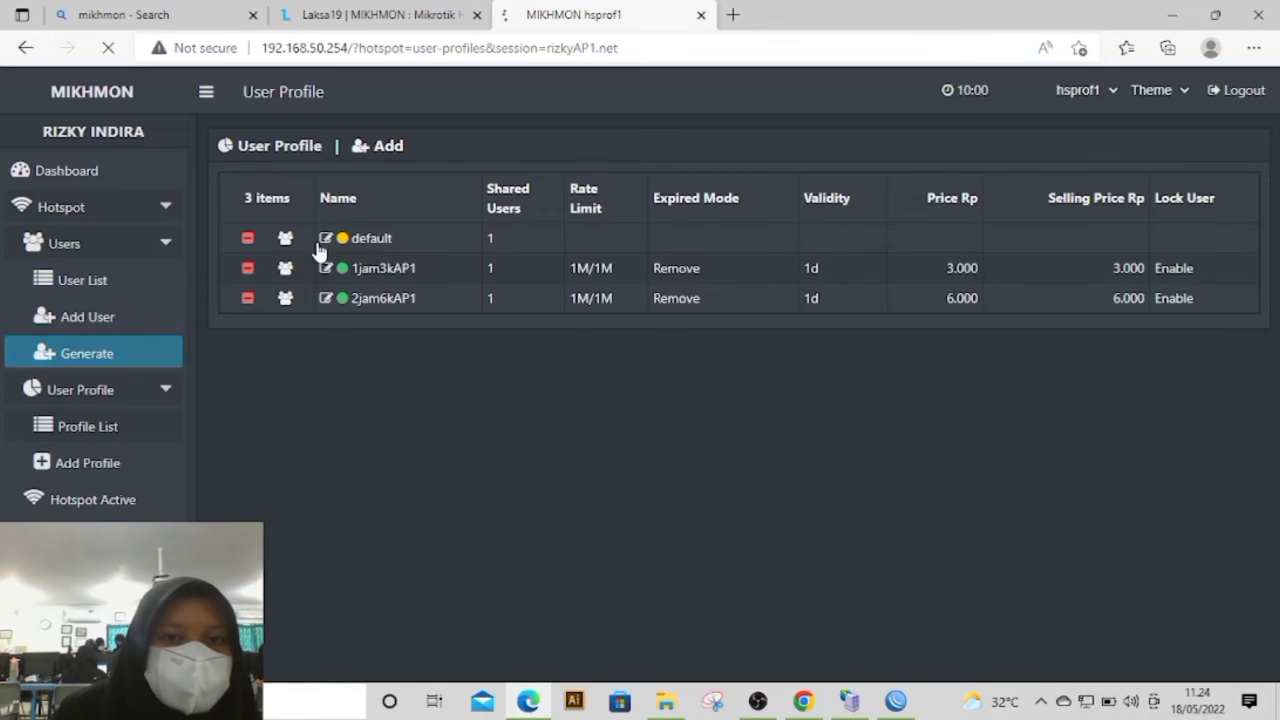
click(487, 221)
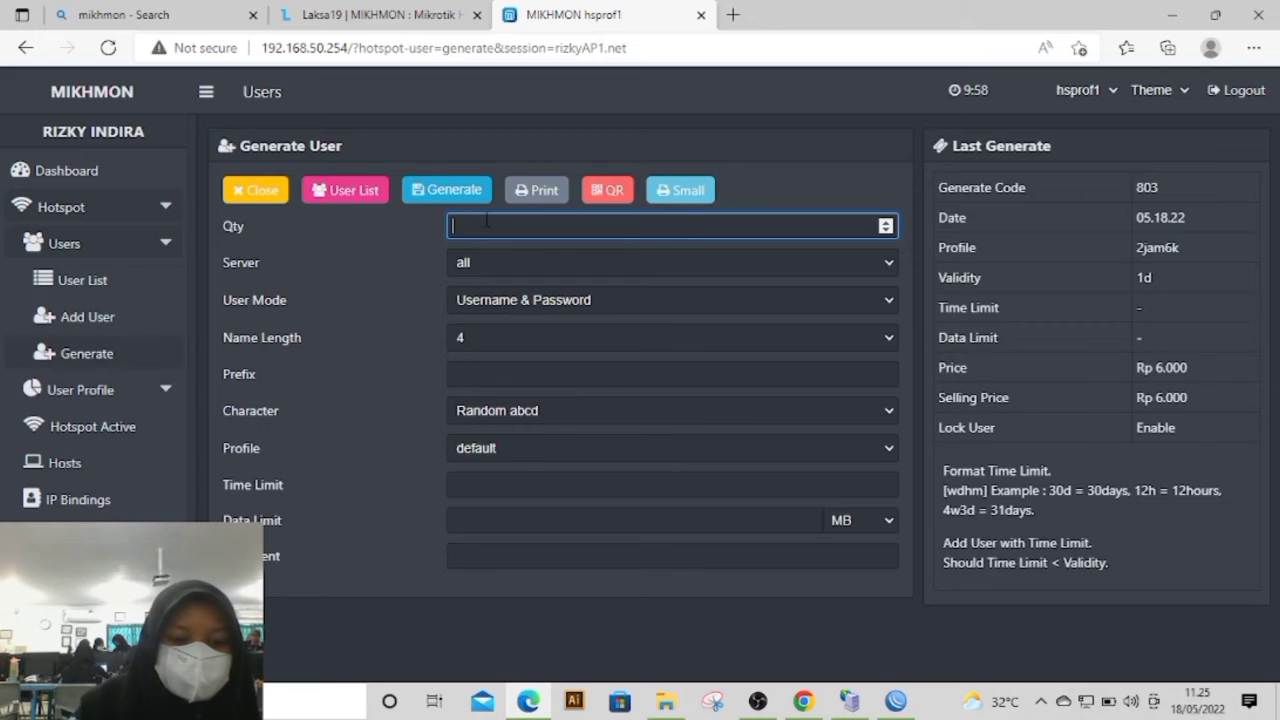
text(3)
click(489, 265)
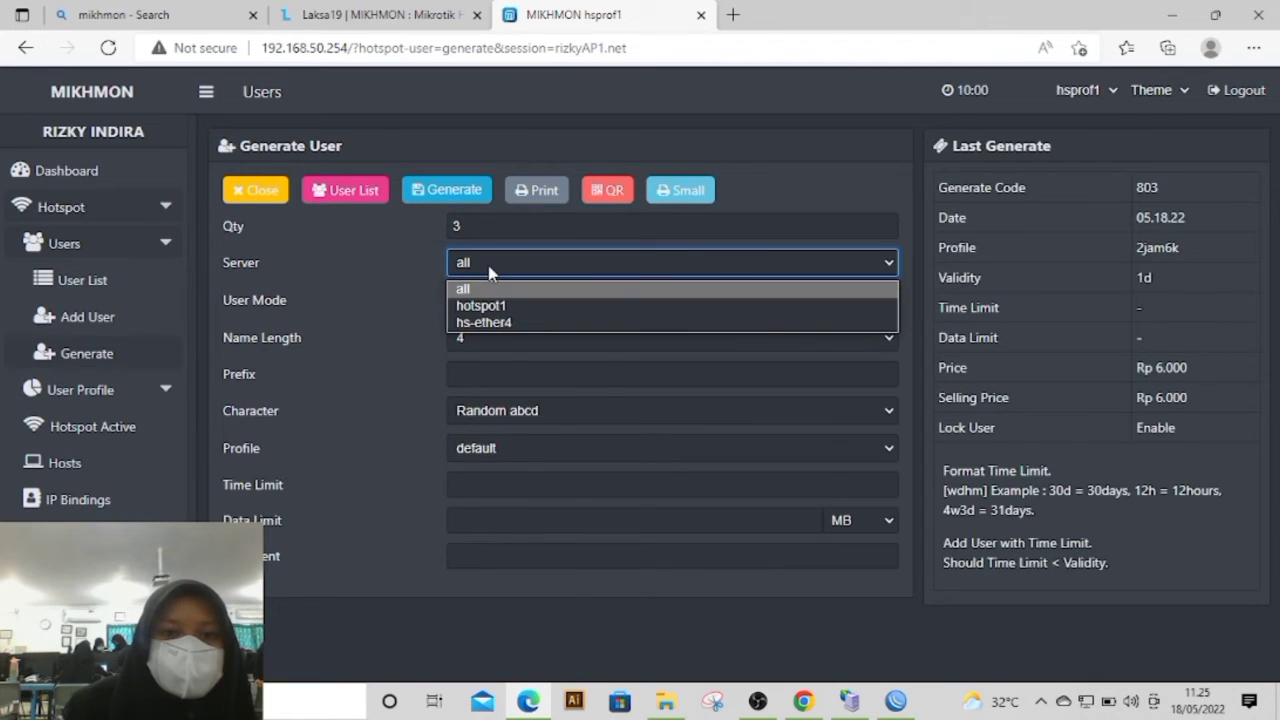
click(408, 326)
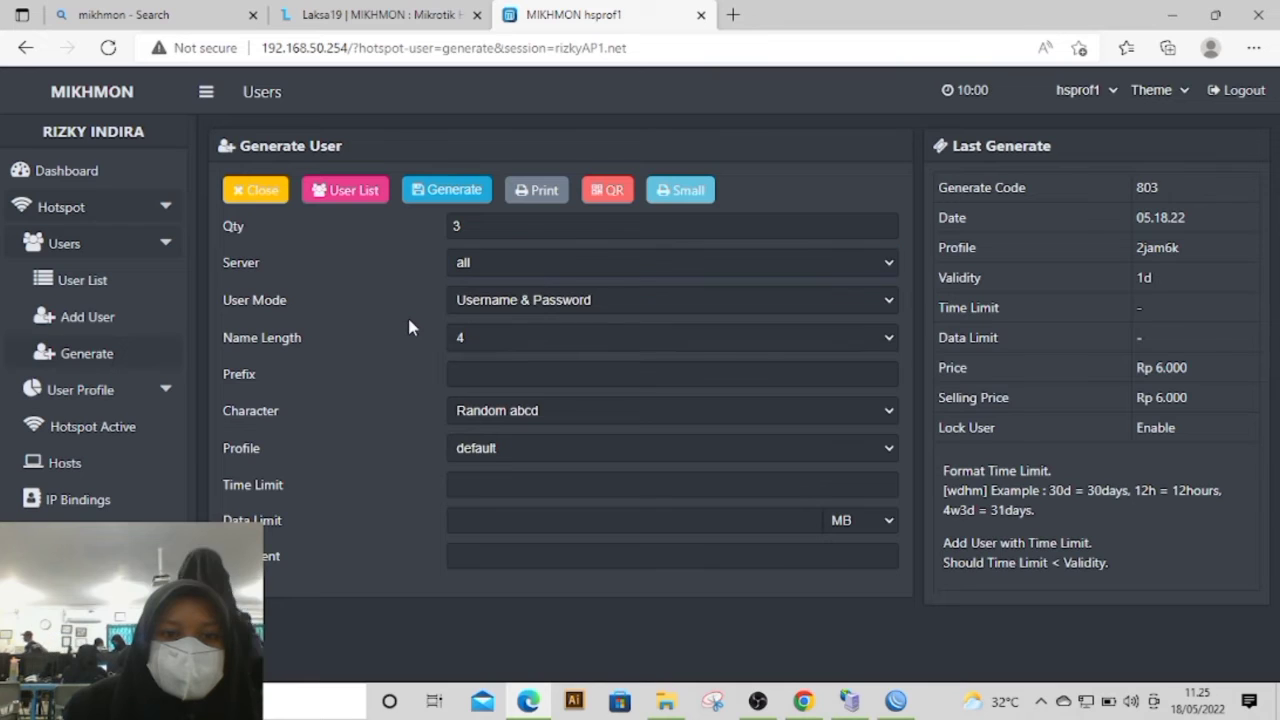
Step: Set the batch's user mode to Username = Password and its name length to 4
click(485, 305)
click(501, 343)
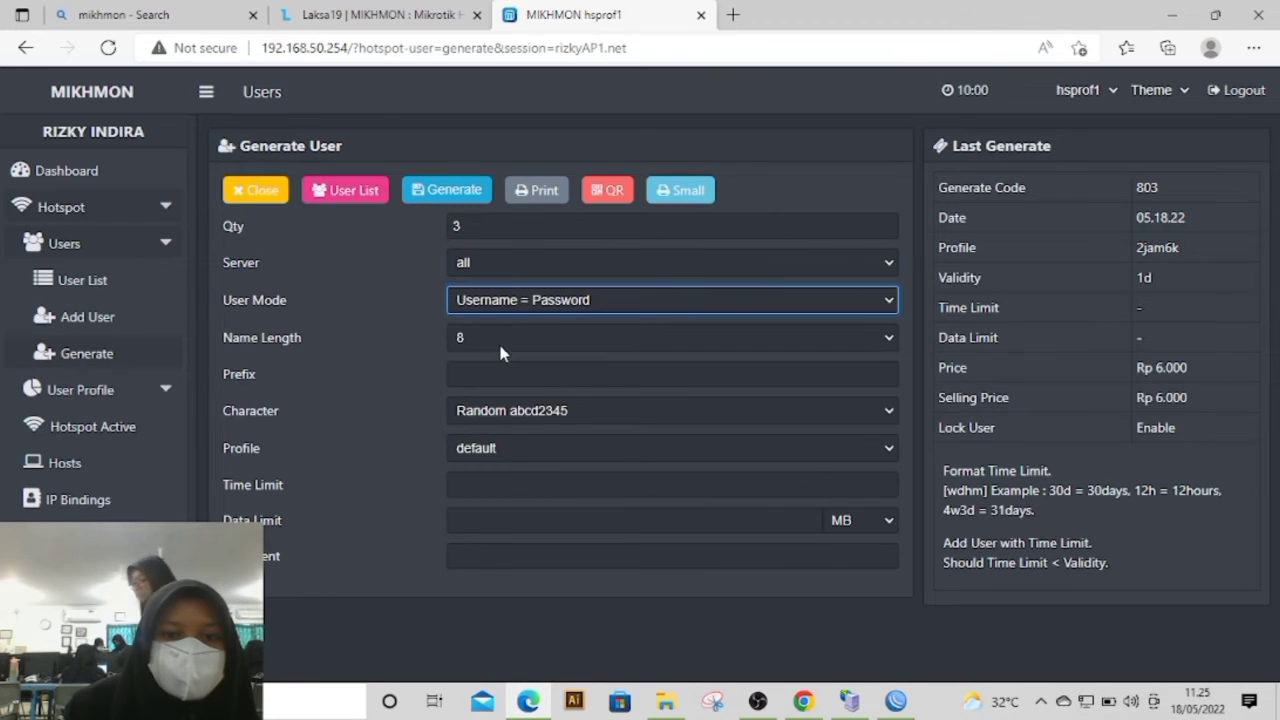
click(465, 340)
click(476, 375)
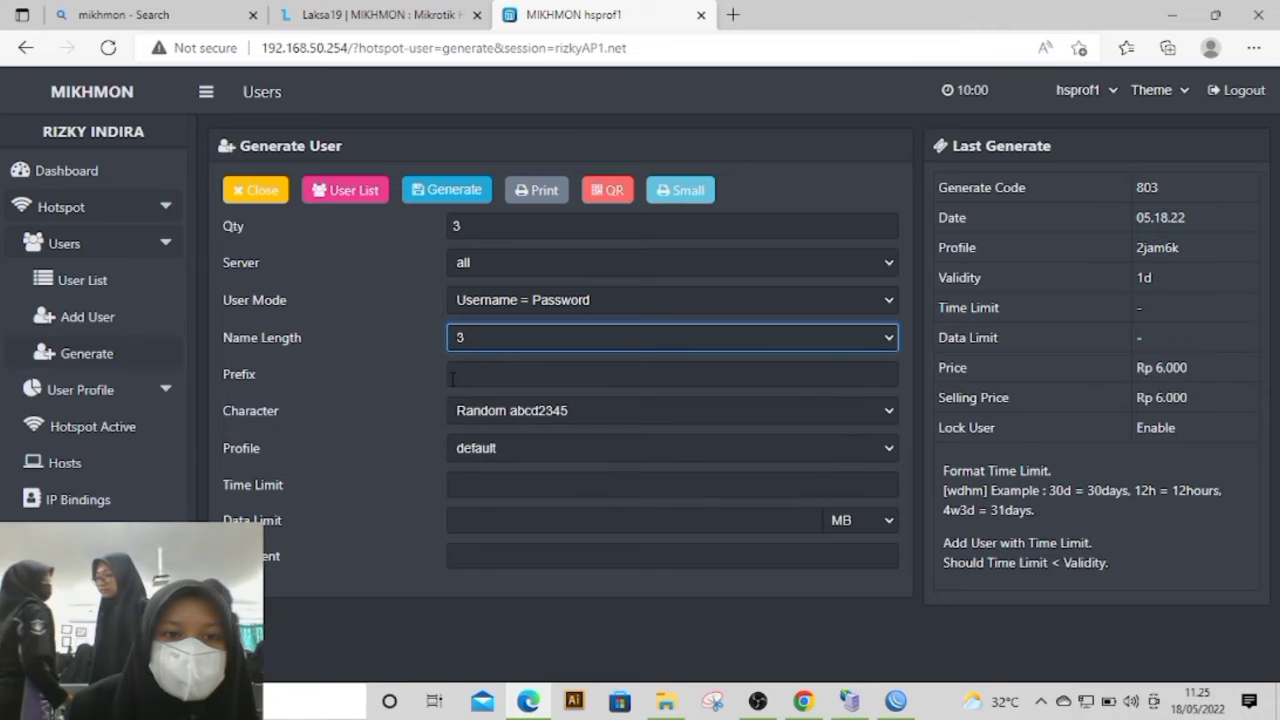
click(469, 341)
click(490, 390)
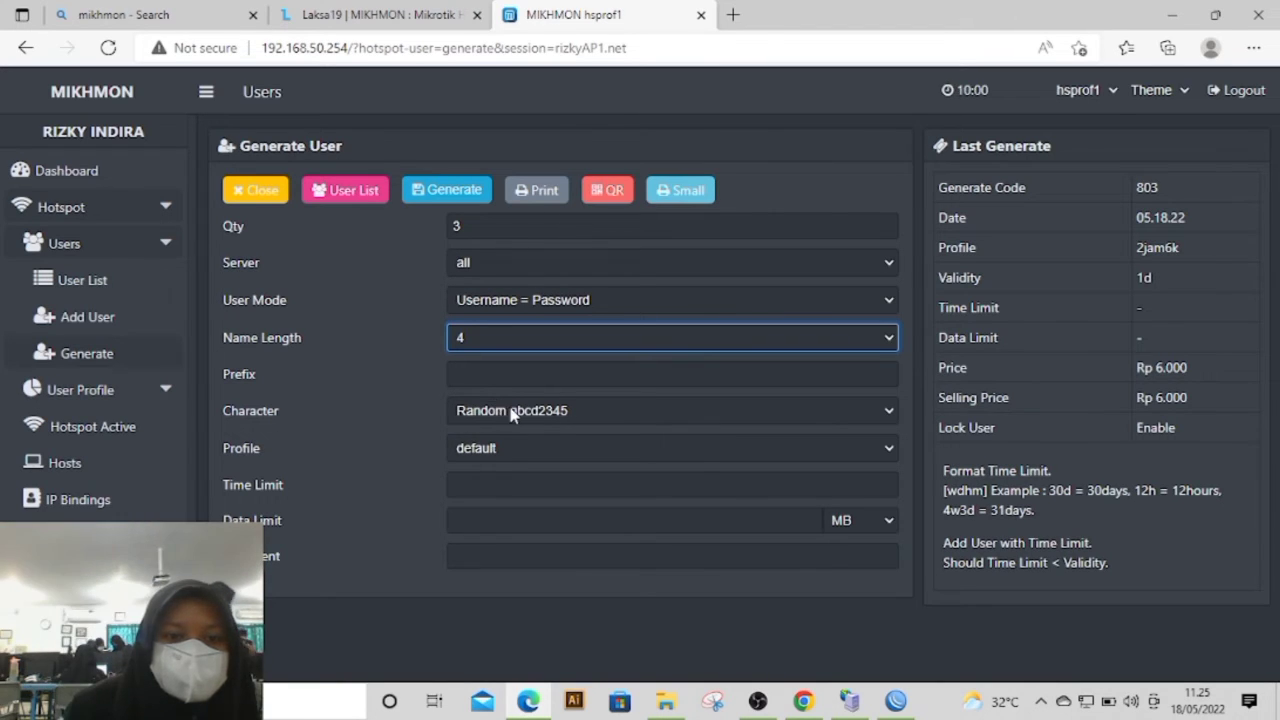
Step: Choose Random abcd2345 characters and the 1jam3kAP1 profile for the batch, and generate the users
click(513, 414)
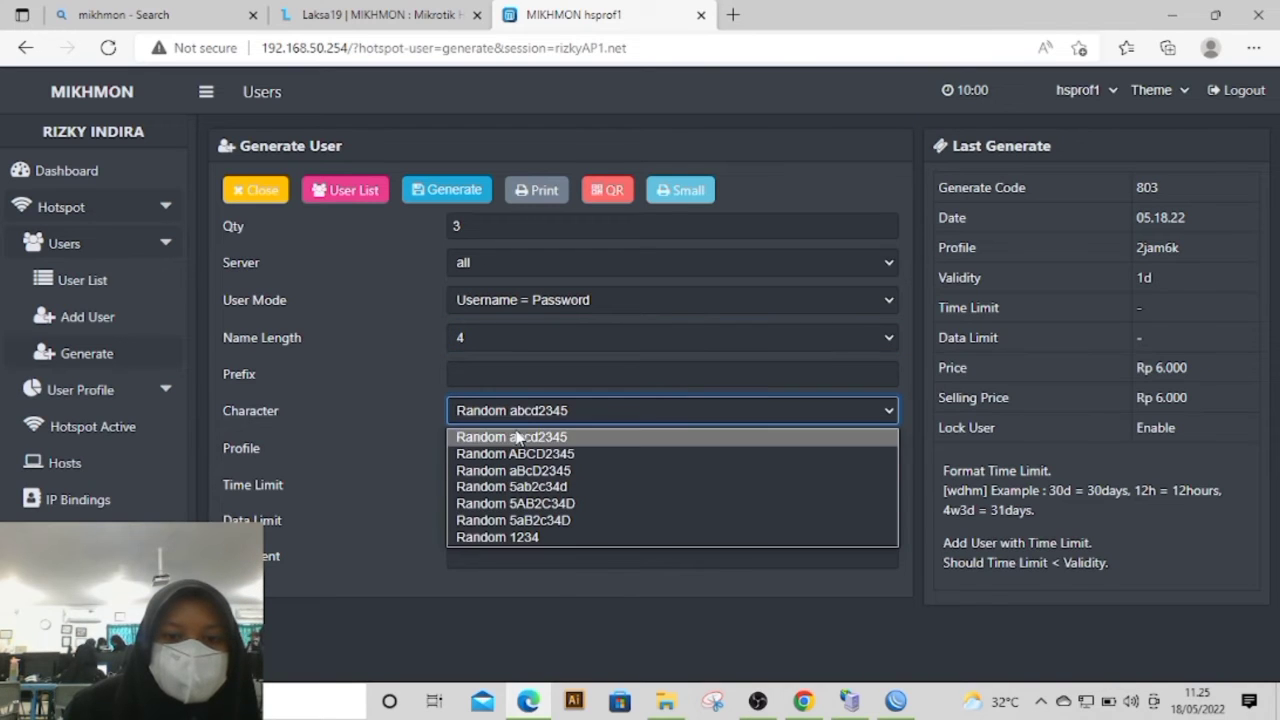
click(505, 437)
click(493, 450)
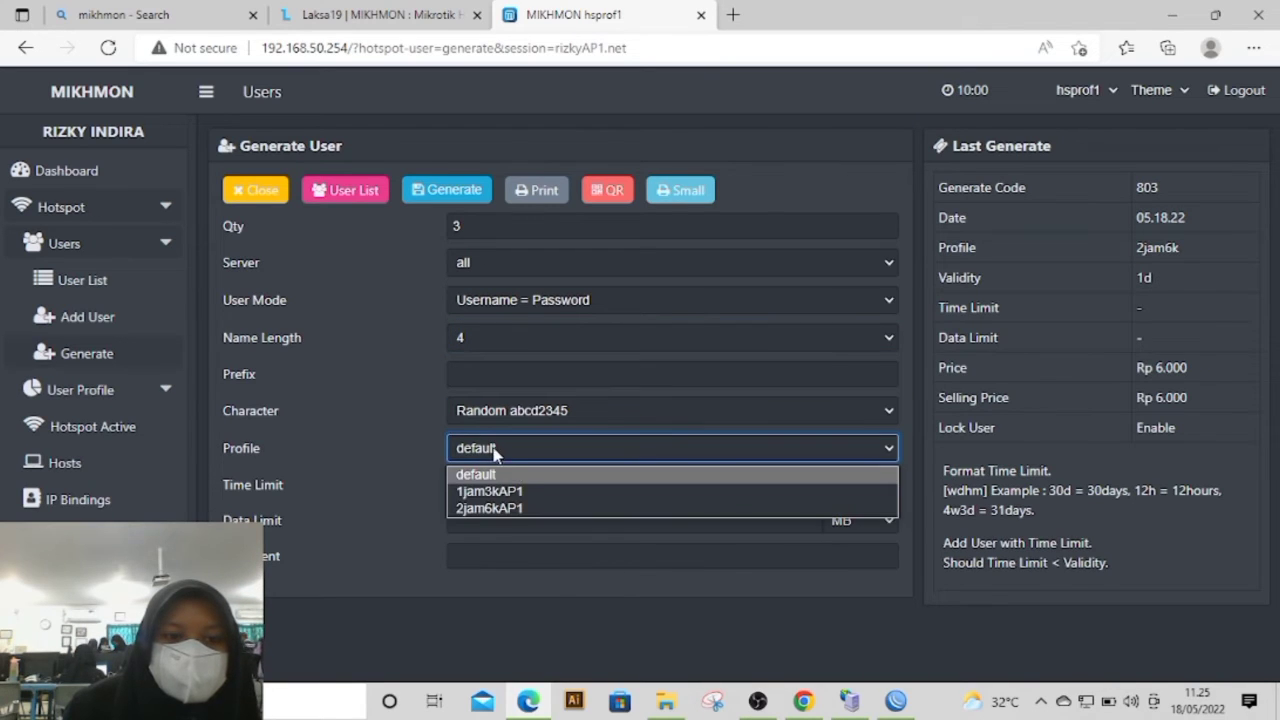
click(536, 491)
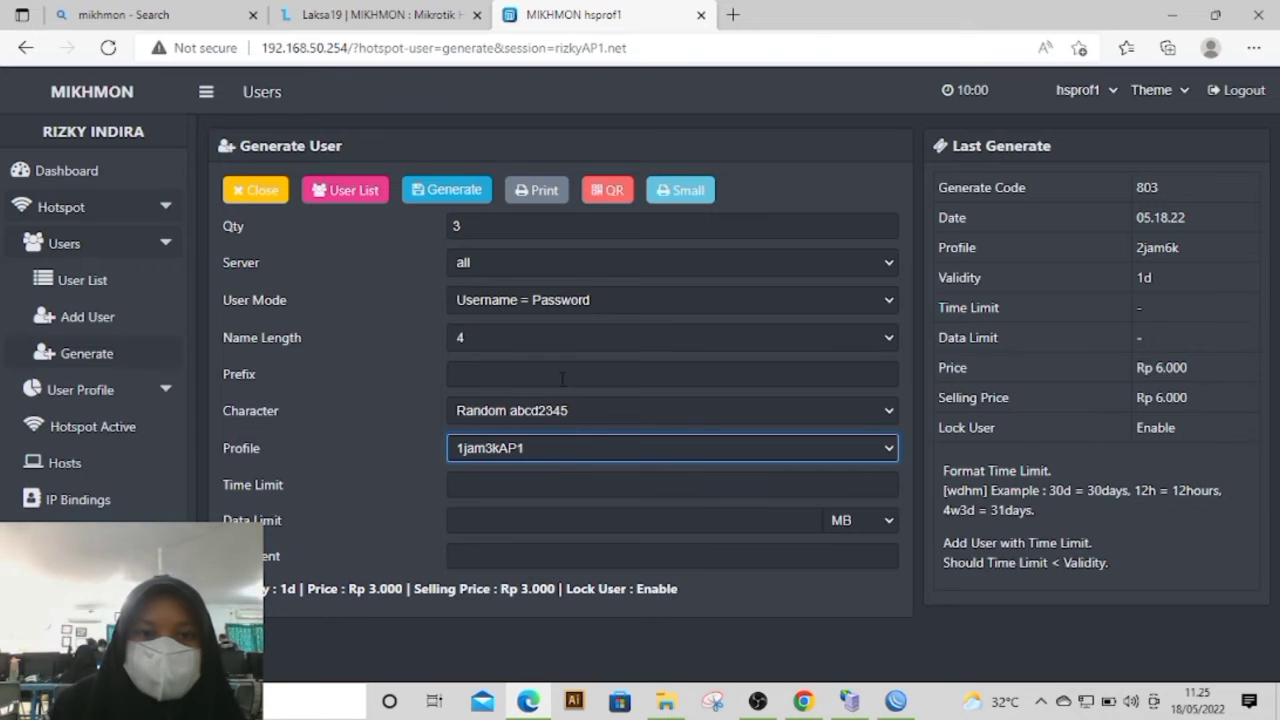
click(456, 192)
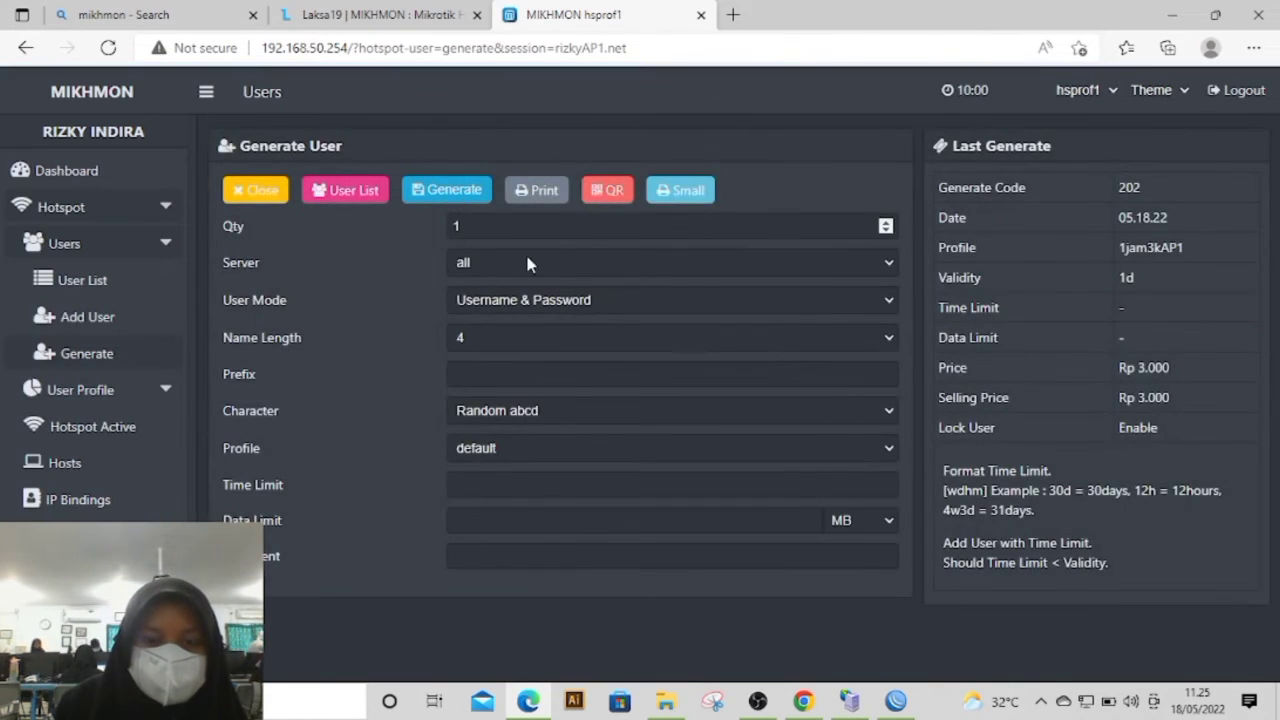
Step: Set up another hotspot user batch with quantity 3, user mode Username = Password and name length 3
click(484, 235)
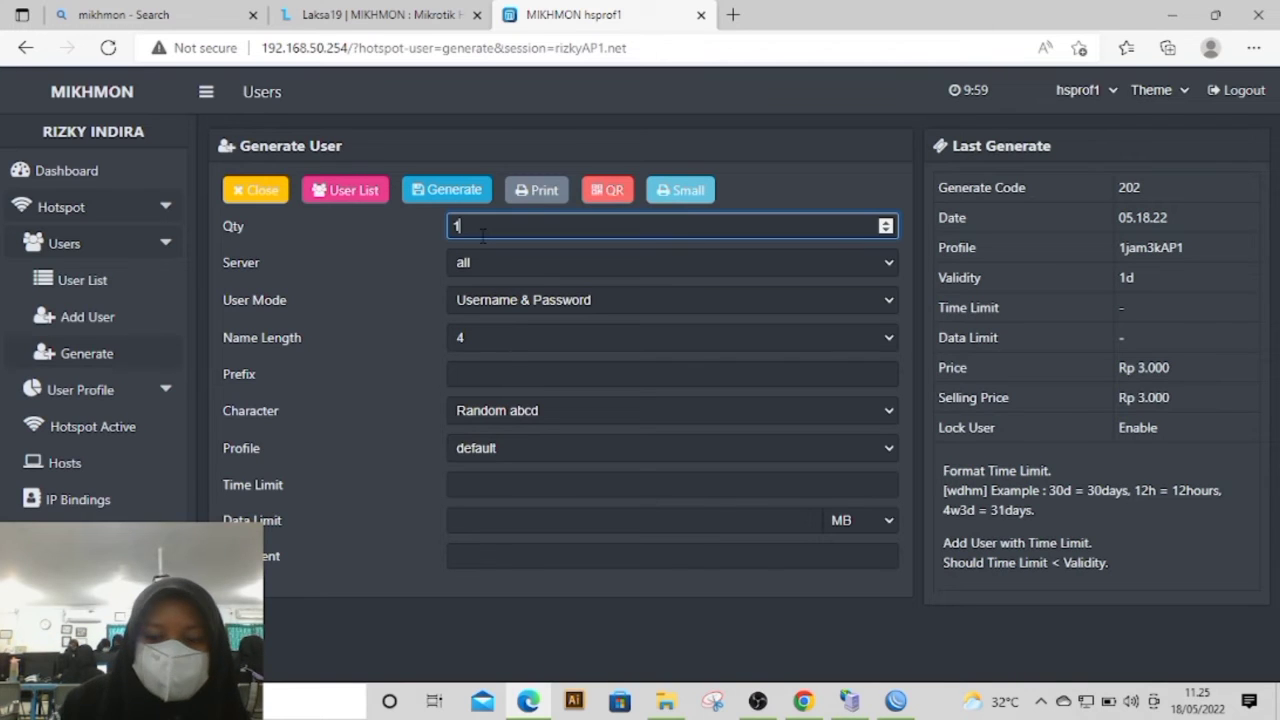
key(BackSpace)
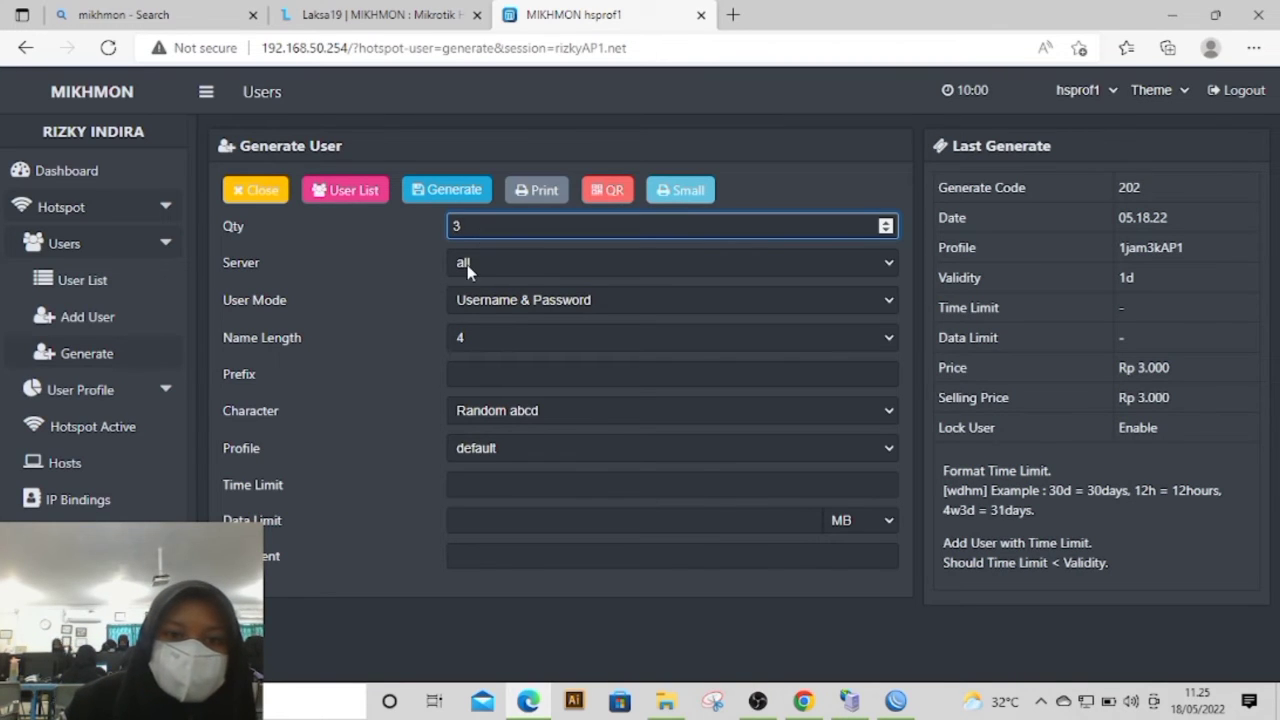
click(480, 298)
click(520, 343)
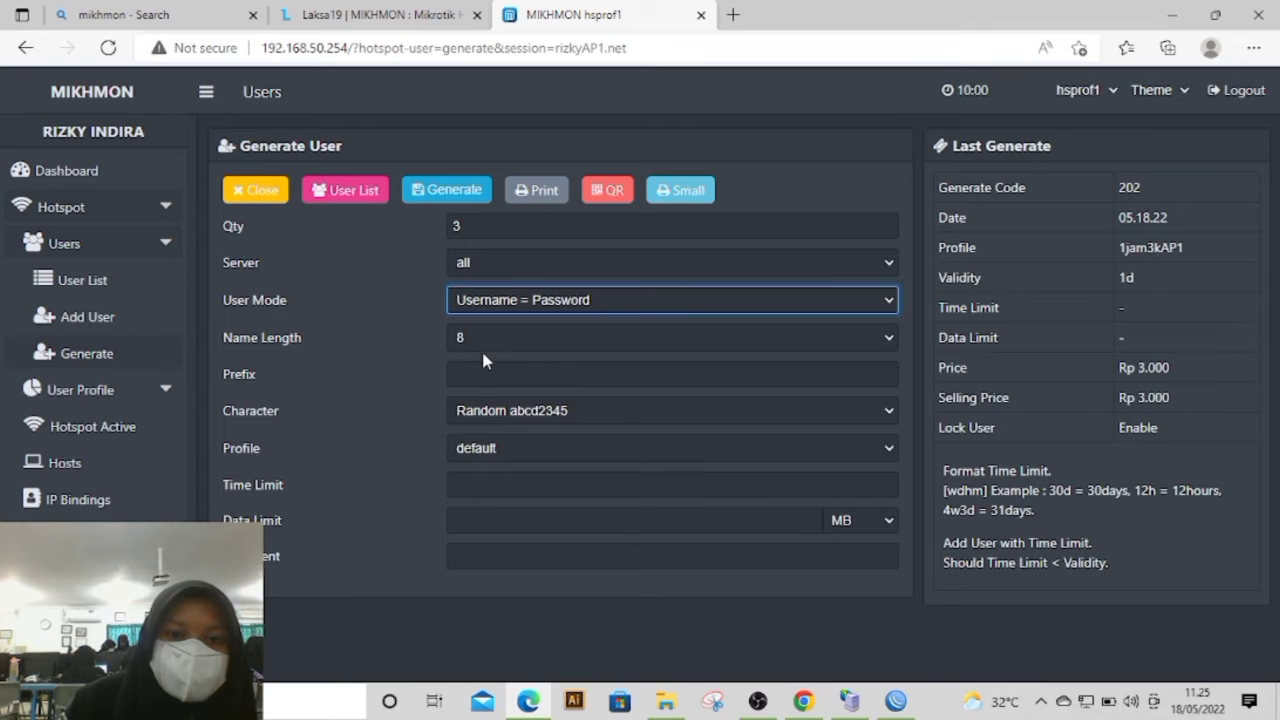
click(482, 348)
click(480, 384)
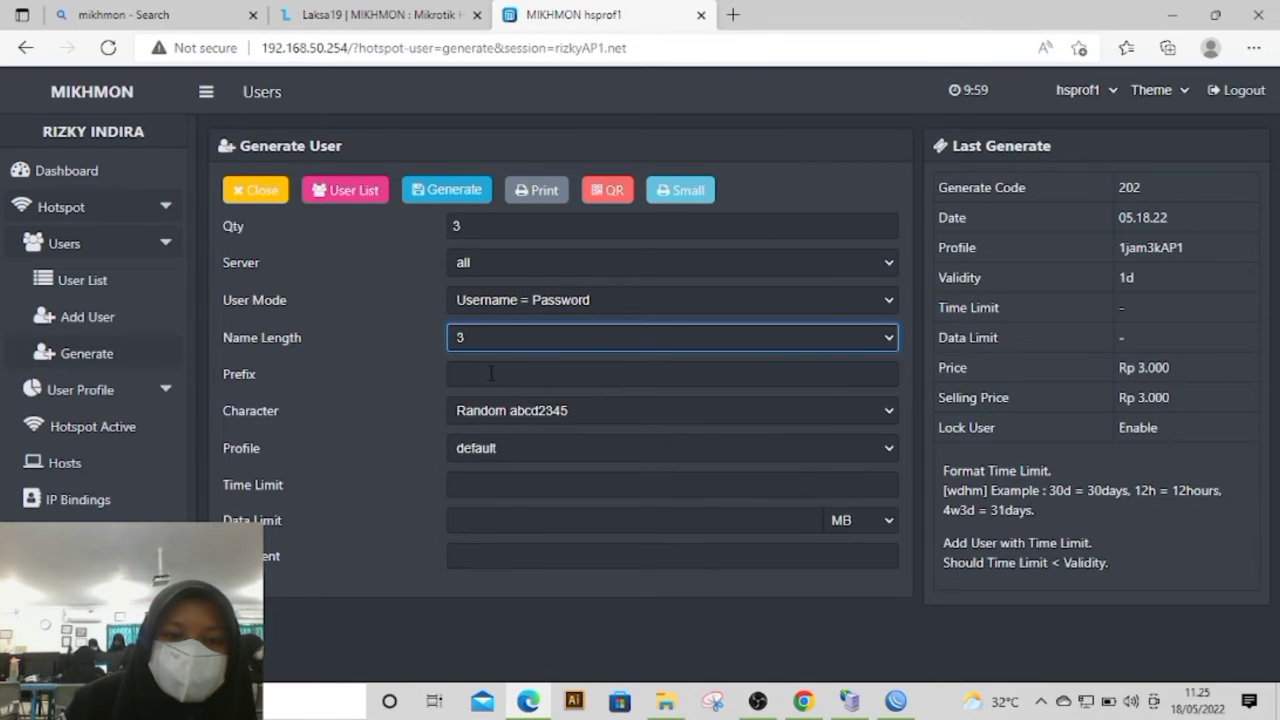
Step: Choose Random abcd2345 characters and the 2jam6kAP1 profile for the batch, and generate the users
click(520, 410)
click(518, 434)
click(503, 448)
click(508, 509)
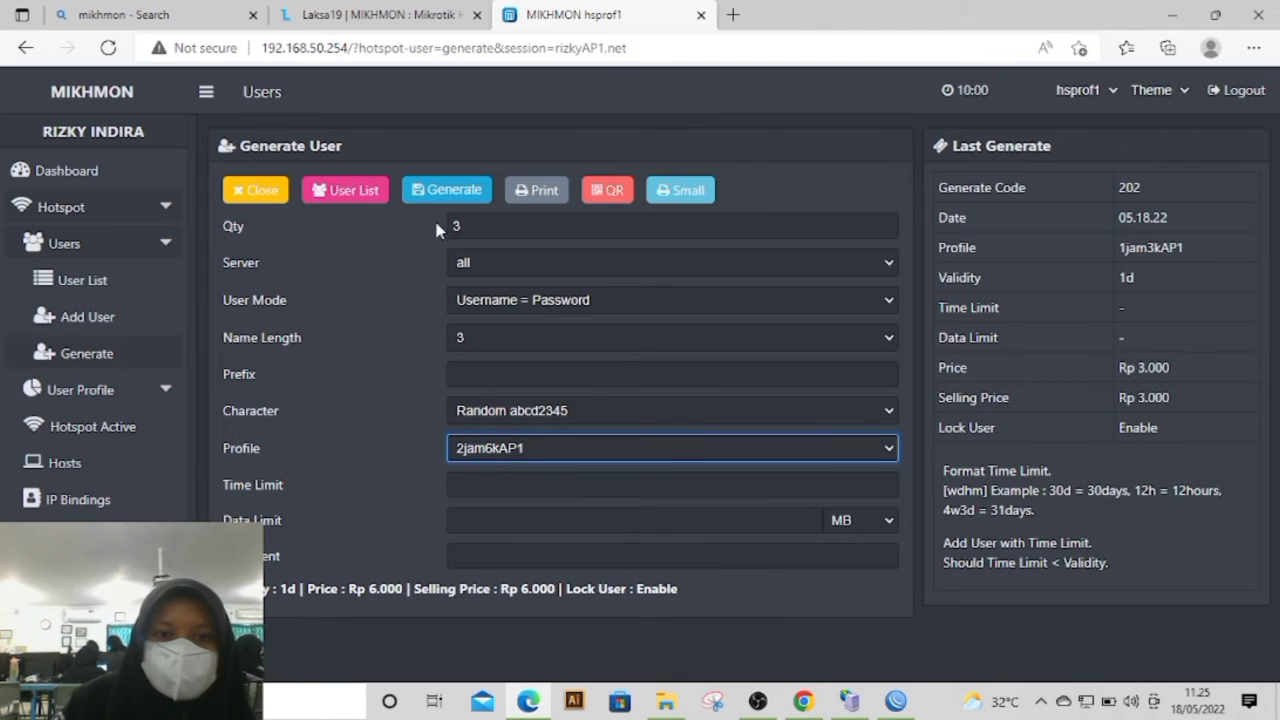
click(462, 193)
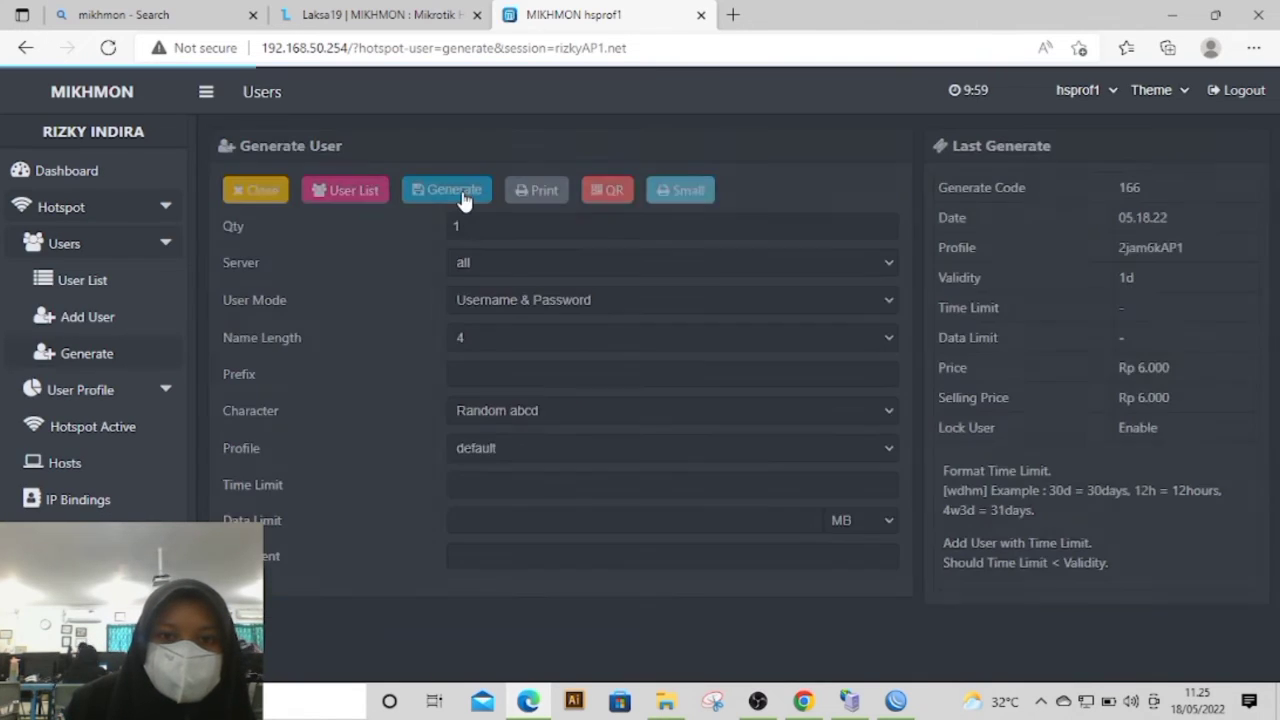
Step: Filter the user list by the comment vc-202-05.18.22- and view that batch's small vouchers without printing them
click(140, 283)
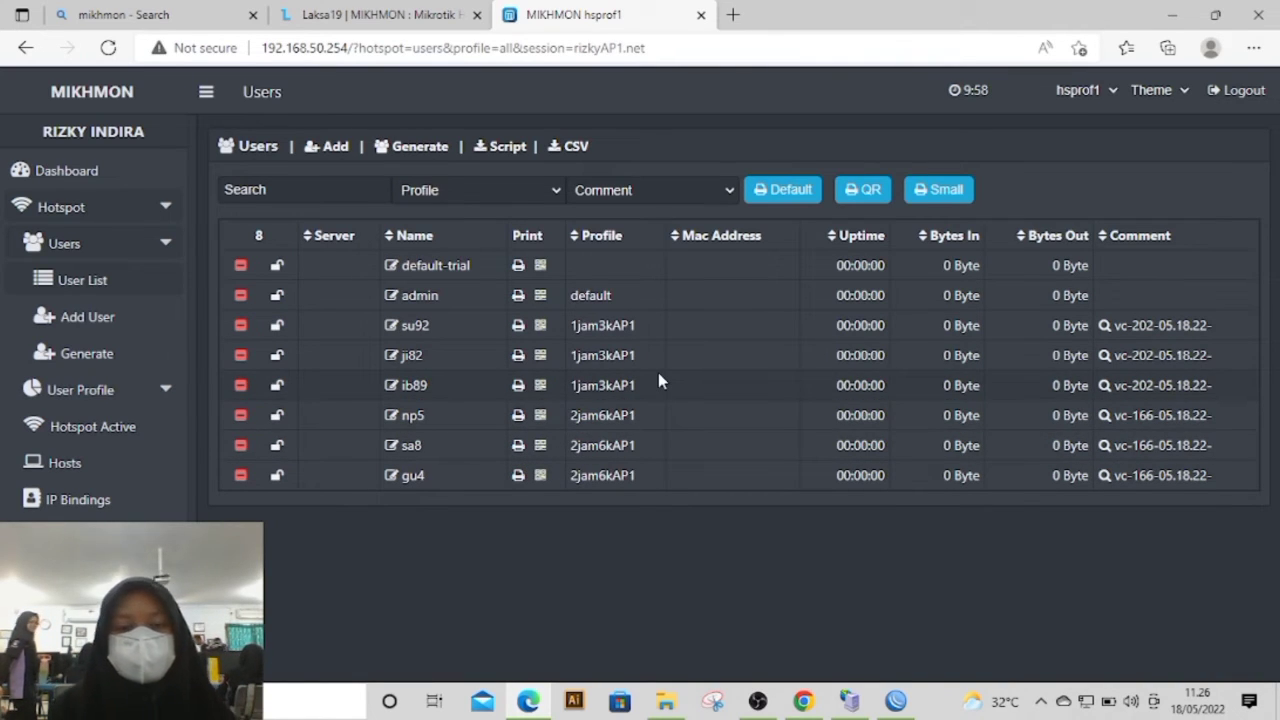
click(1135, 327)
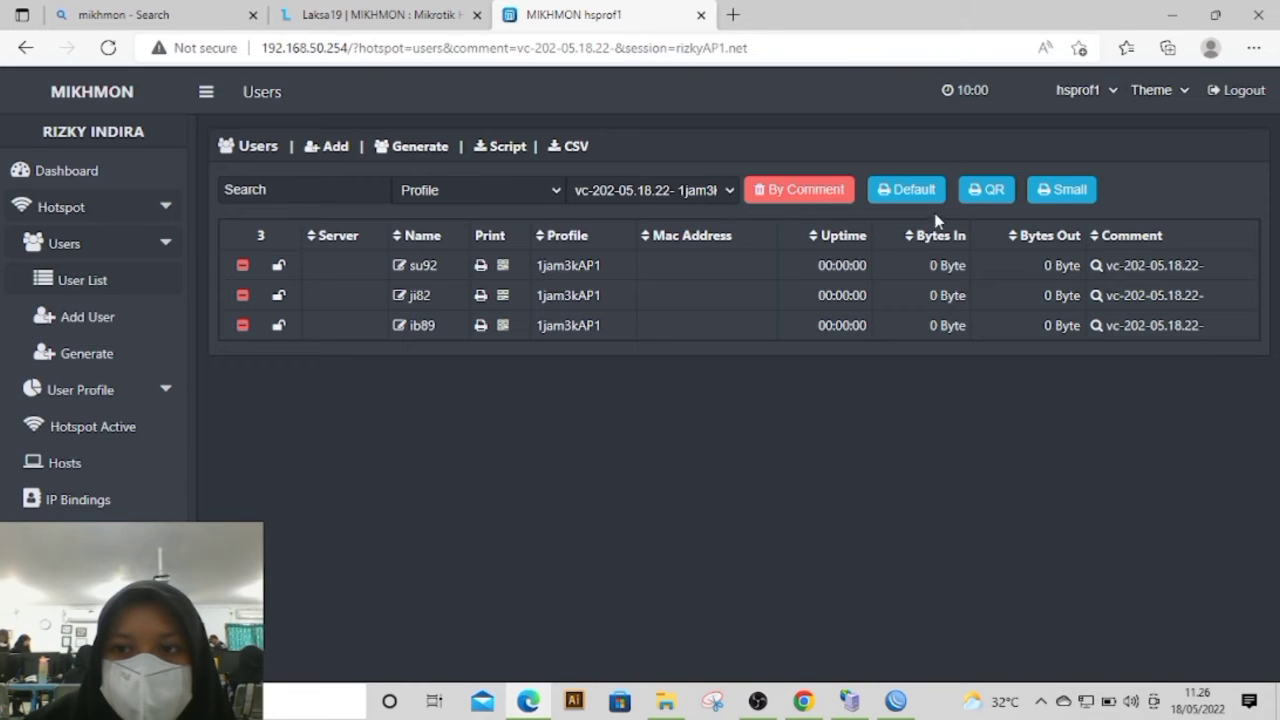
click(1045, 190)
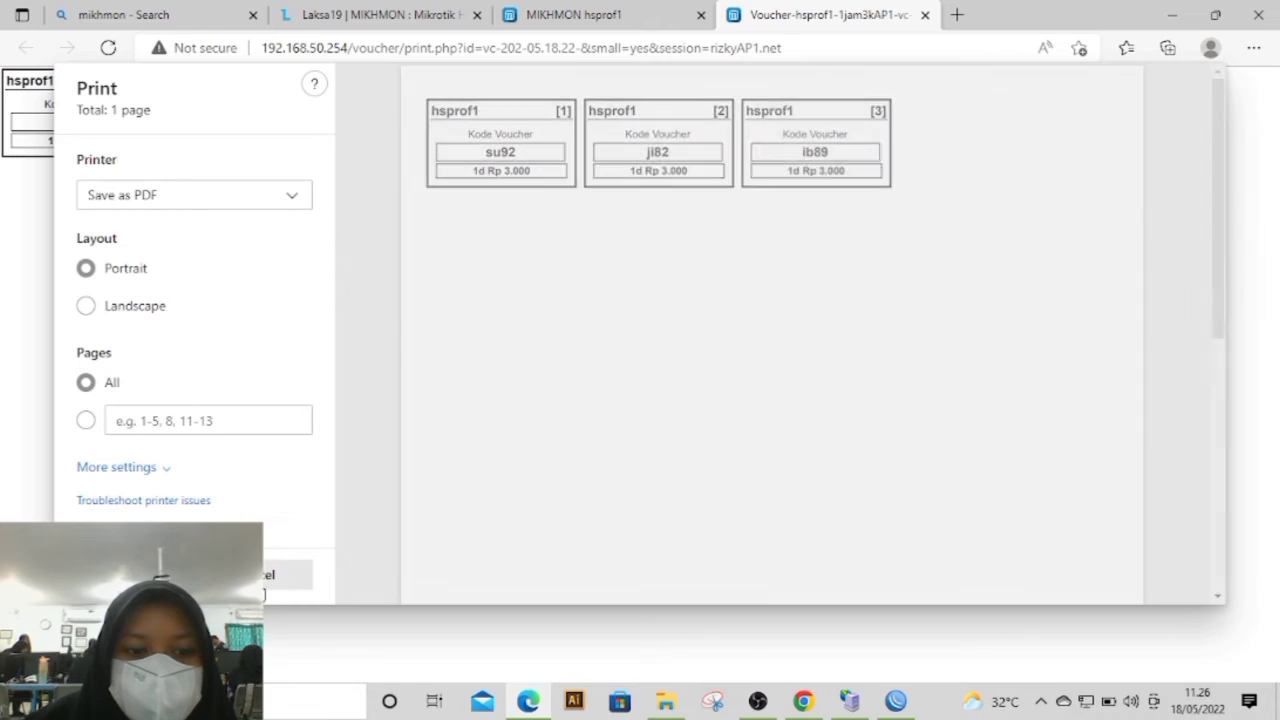
click(268, 575)
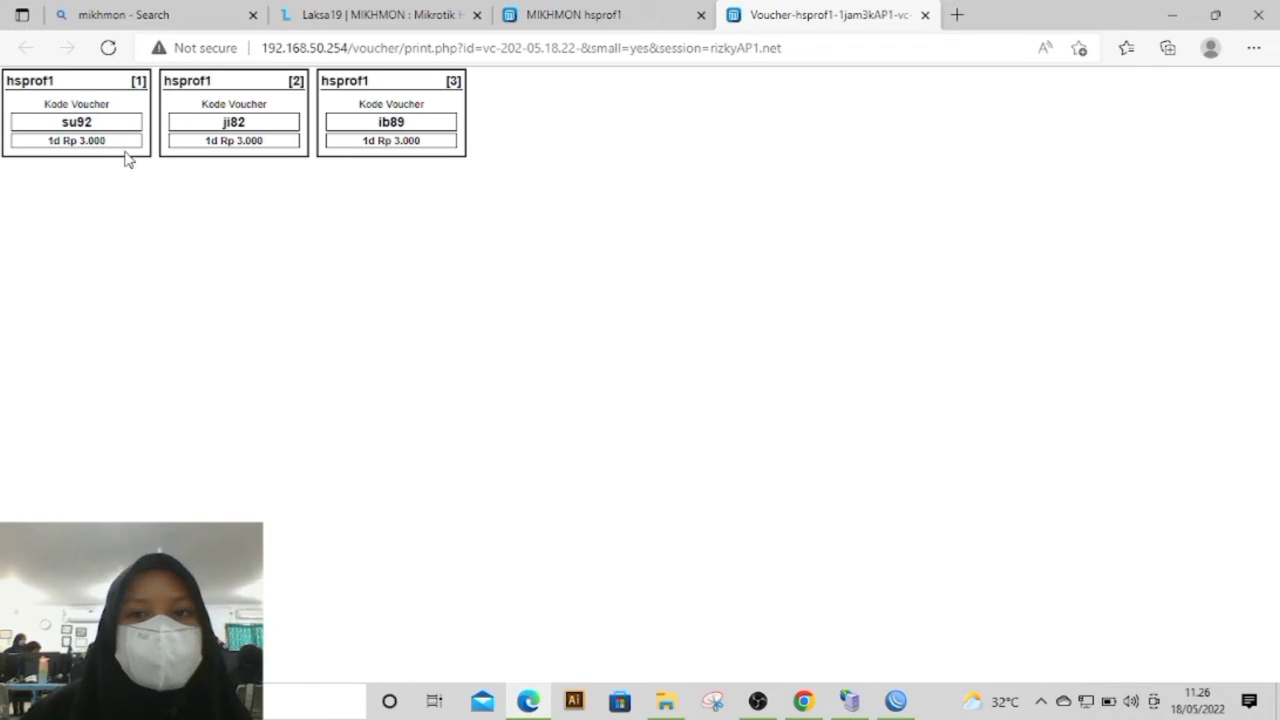
mouse_move(92, 122)
mouse_down()
mouse_move(80, 142)
mouse_move(70, 115)
mouse_up()
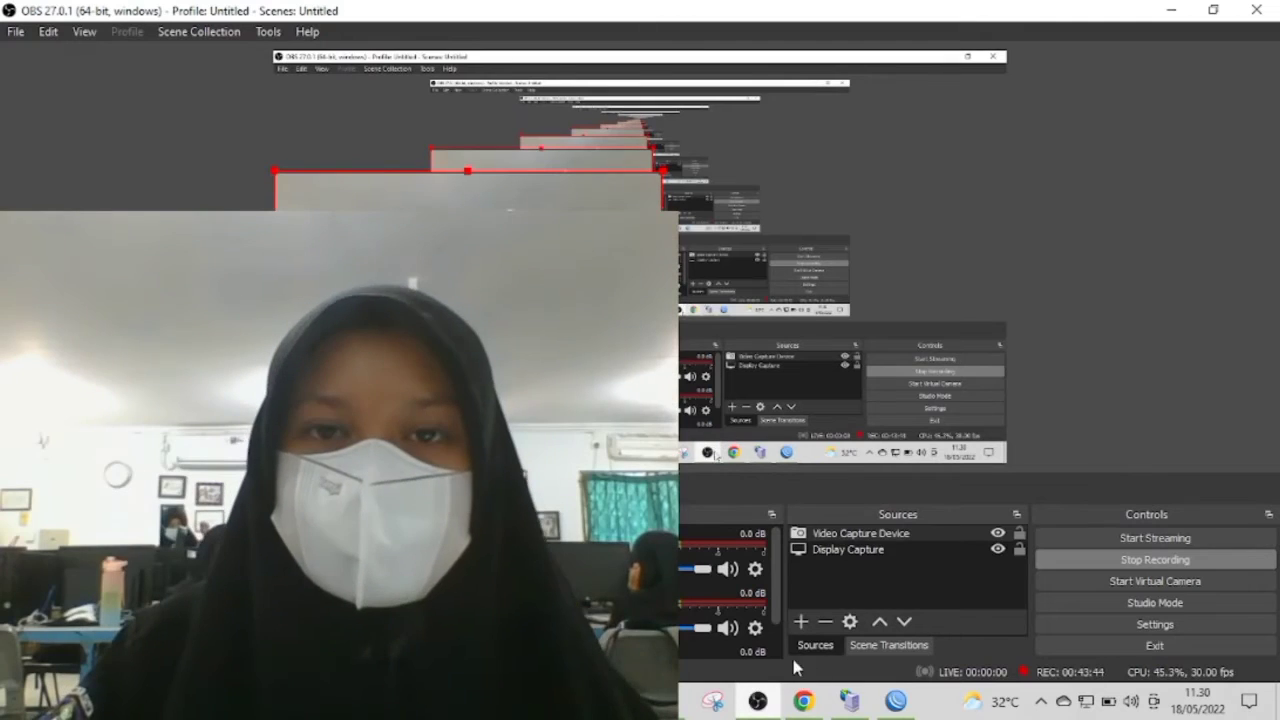
click(850, 703)
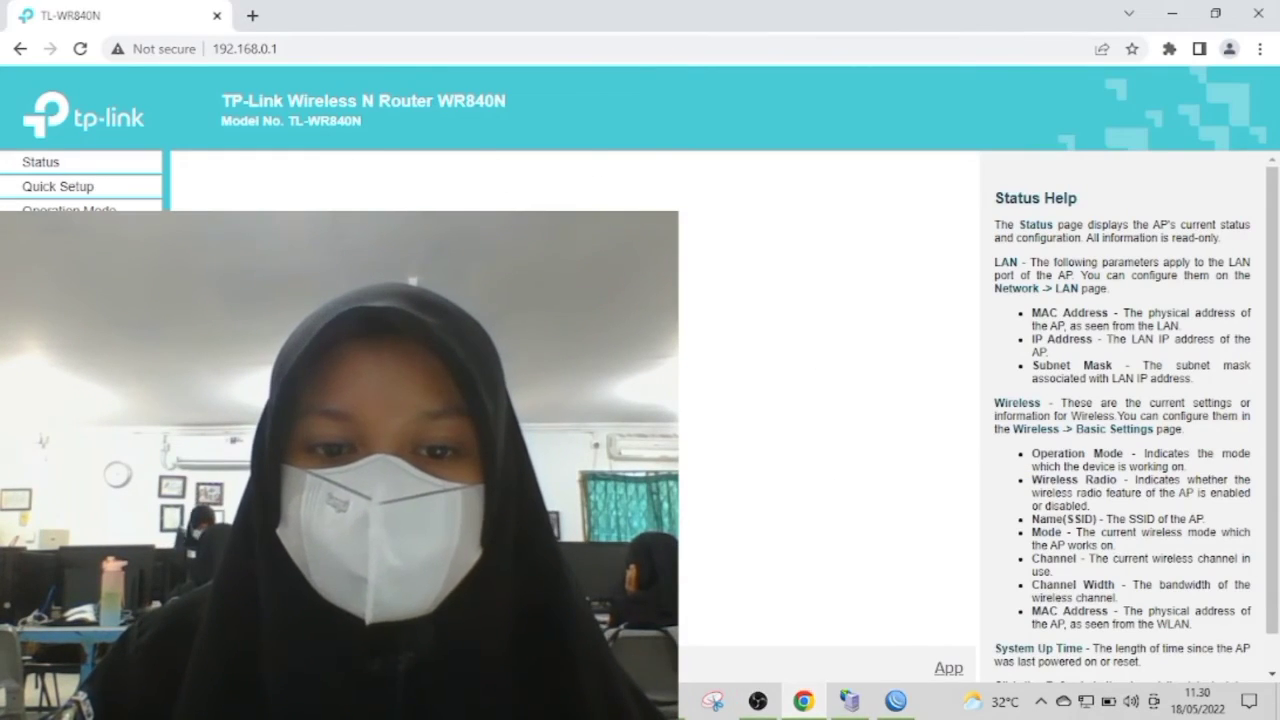
click(667, 703)
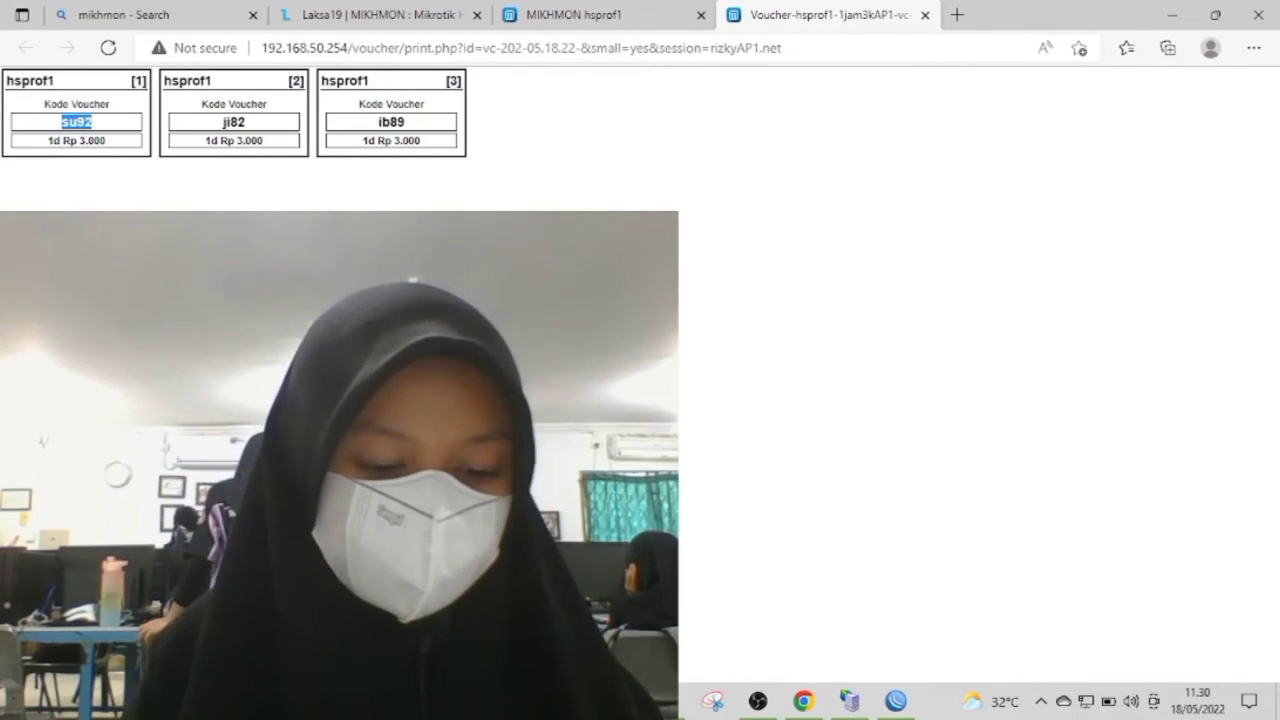
Step: Switch to OBS, shrink the Video Capture Device source in the preview and minimize the window
click(750, 705)
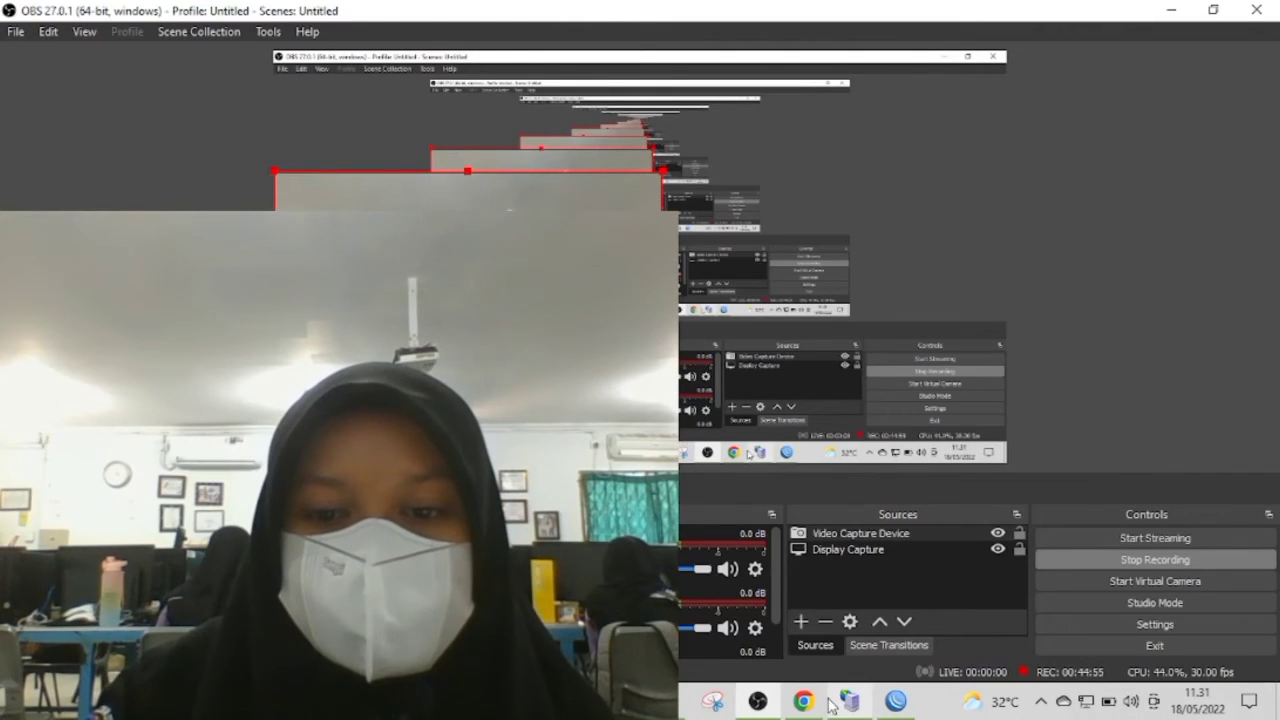
mouse_move(816, 704)
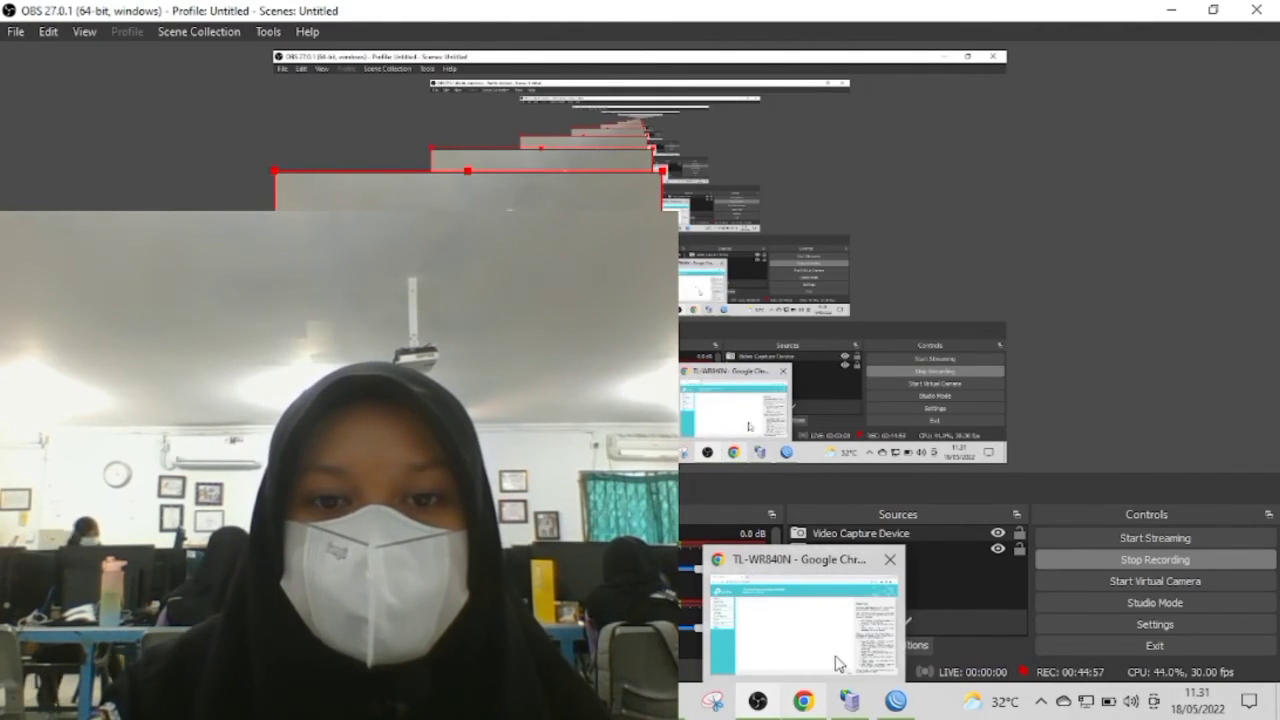
mouse_move(812, 610)
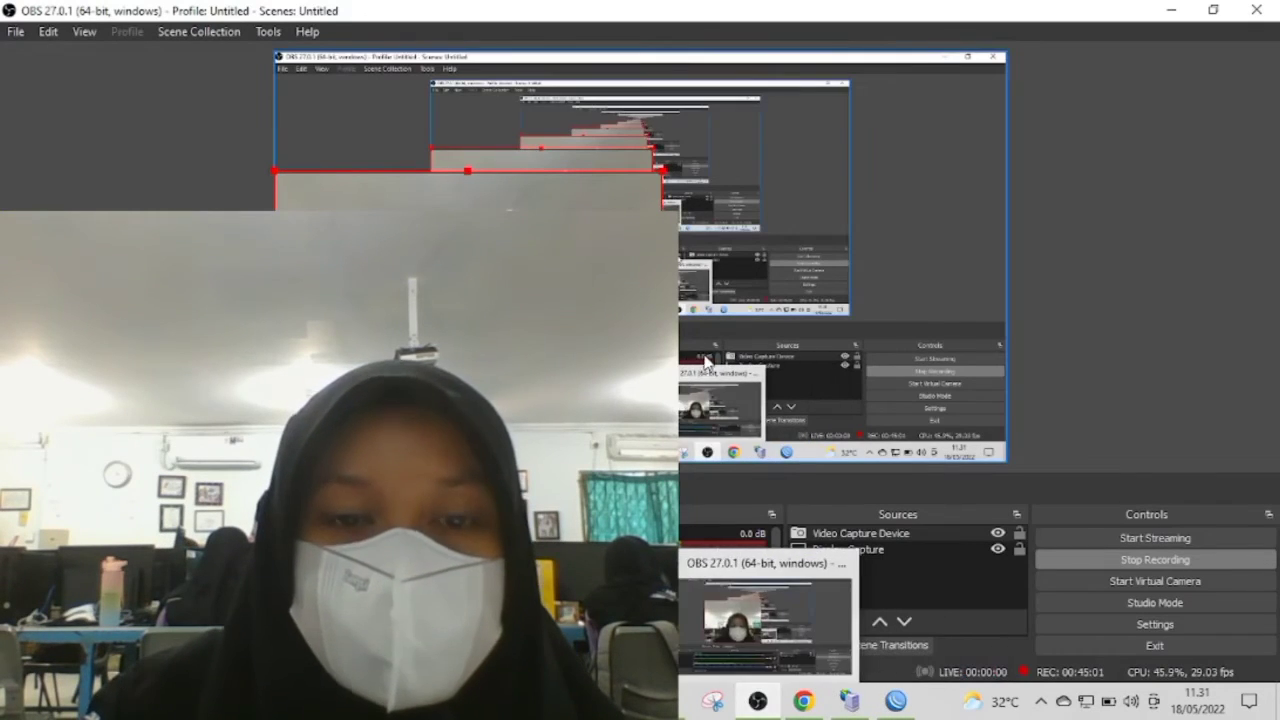
drag(677, 207, 432, 418)
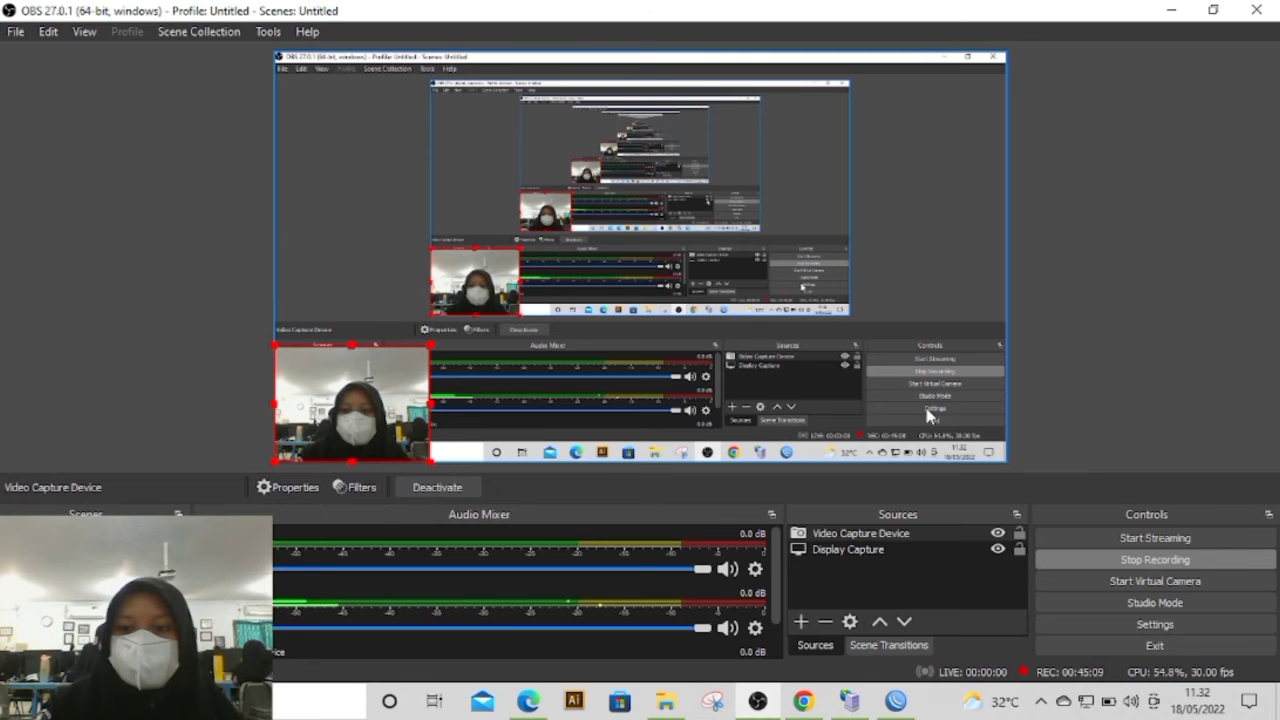
click(1172, 10)
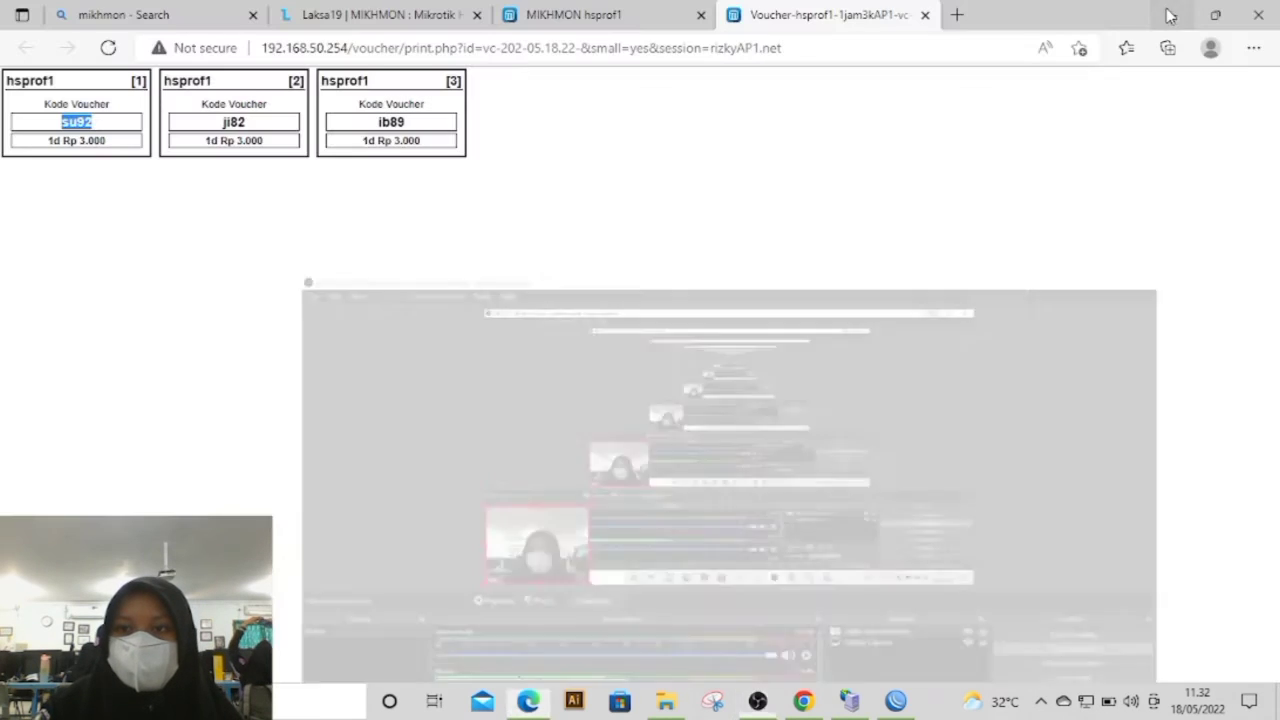
Step: Go back to the Mikhmon user list in the browser and log out of the current session
click(617, 12)
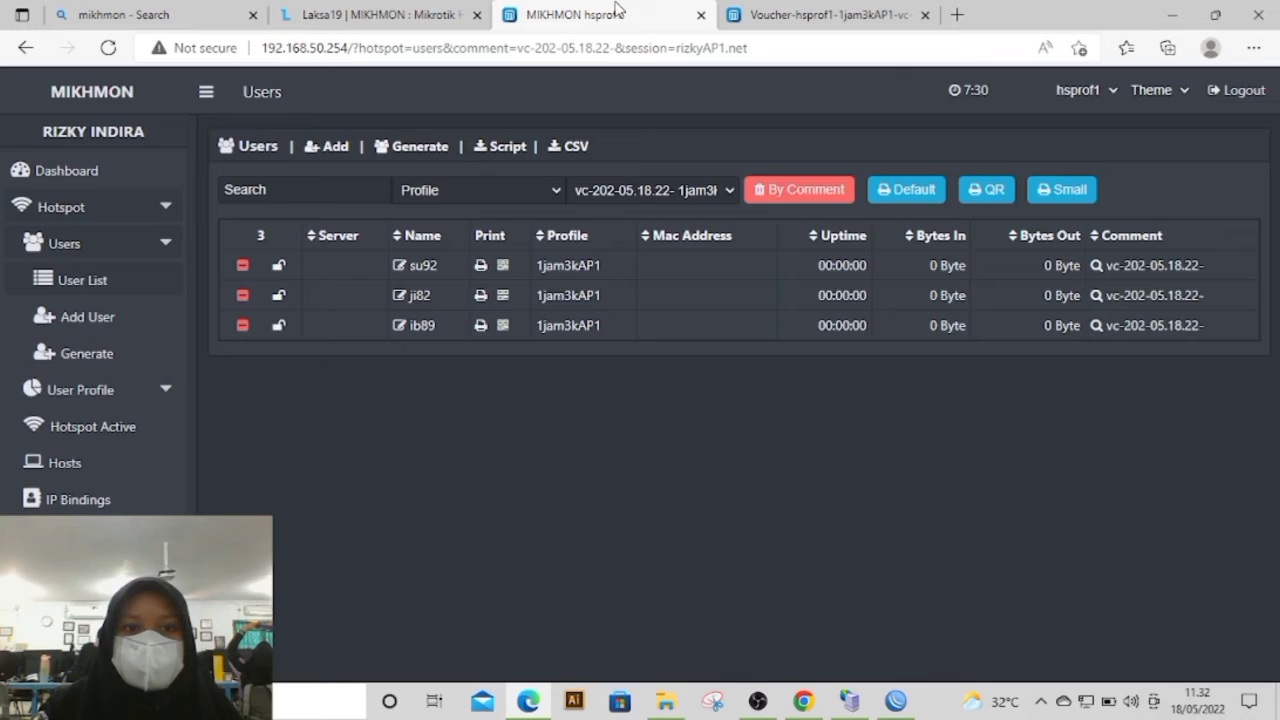
click(455, 12)
click(585, 12)
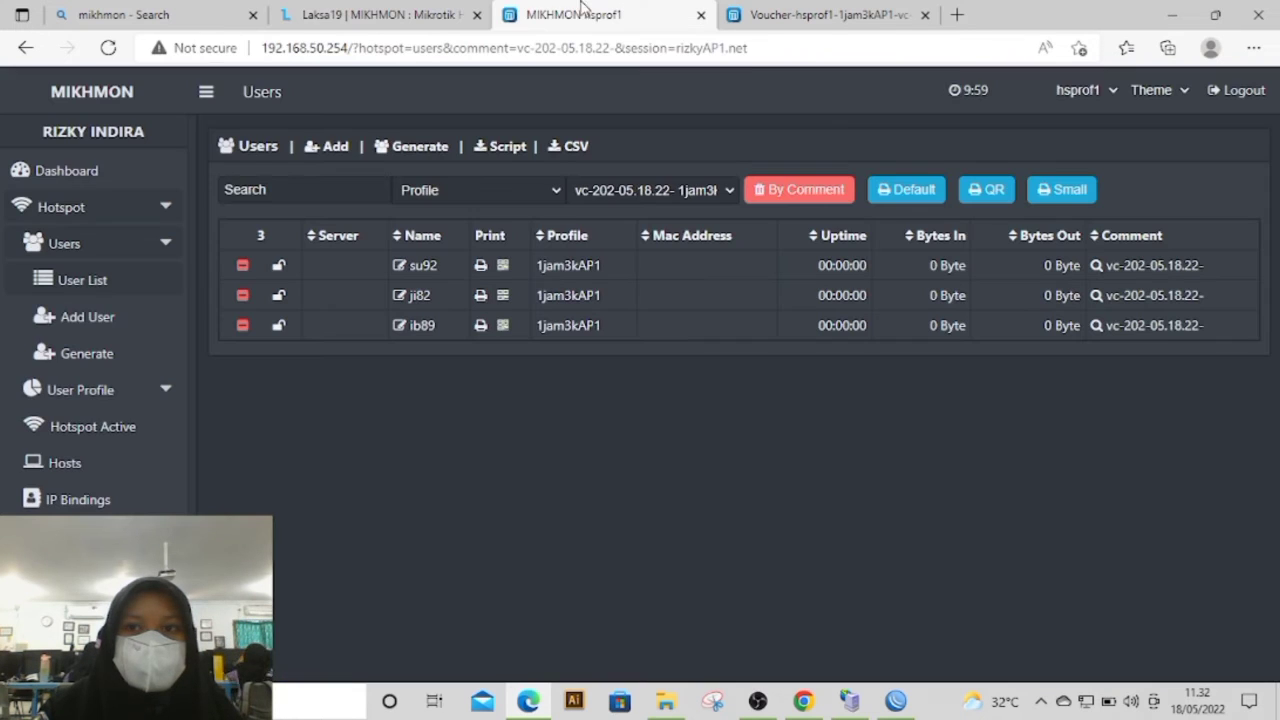
click(1238, 90)
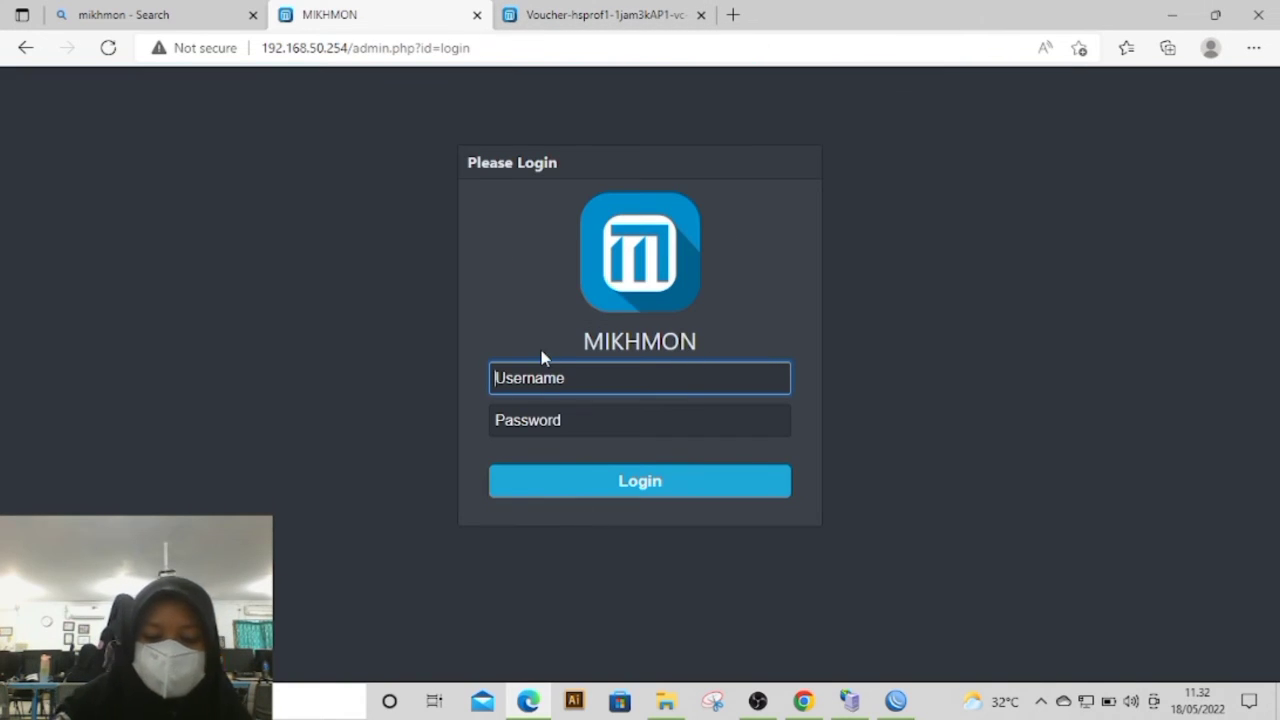
Step: Log in to Mikhmon with the username mikhmon and the account password
text(mikhmon)
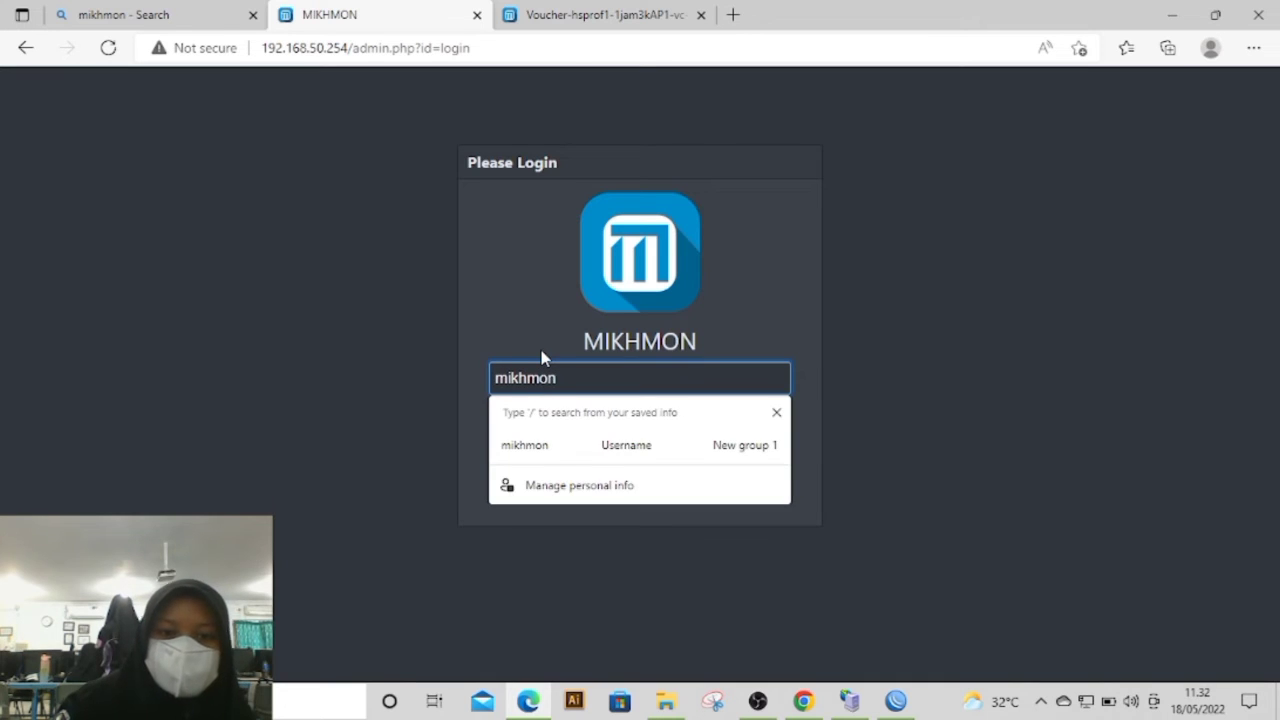
click(508, 350)
click(571, 417)
text(••••)
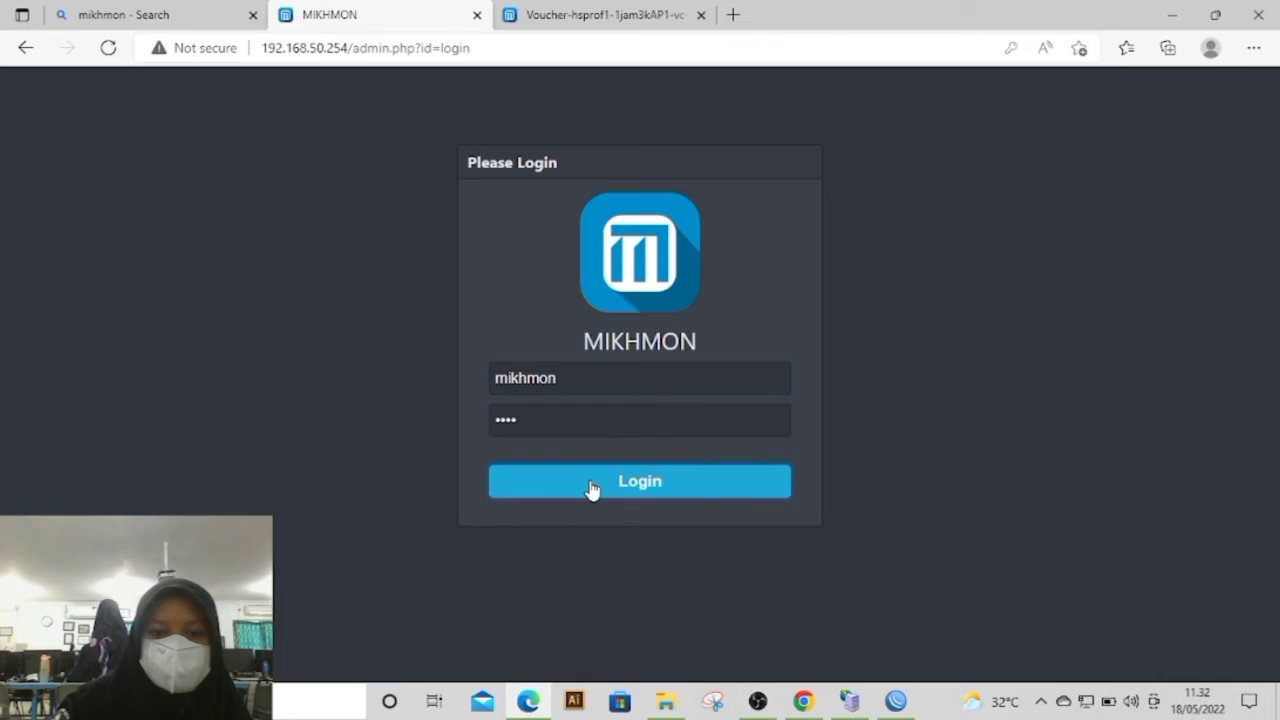
click(591, 491)
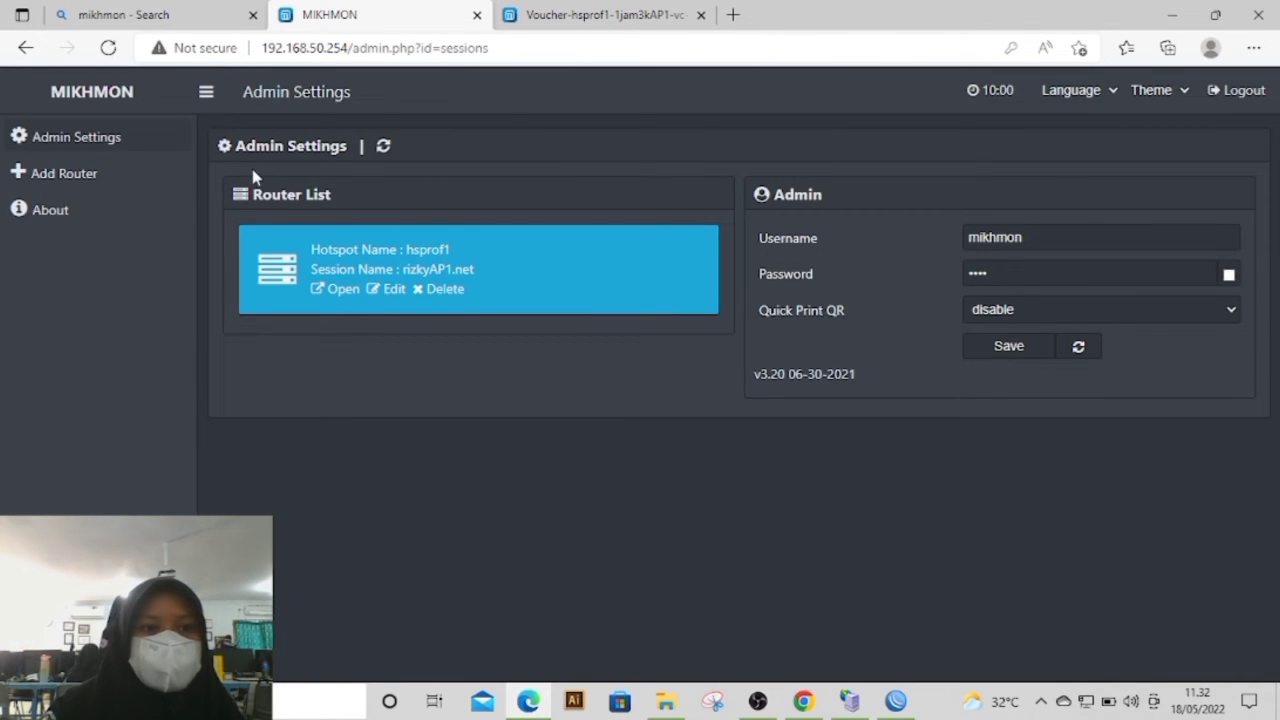
Step: Add a new router and enter its session name as the owner's first name followed by AP2.net
click(136, 188)
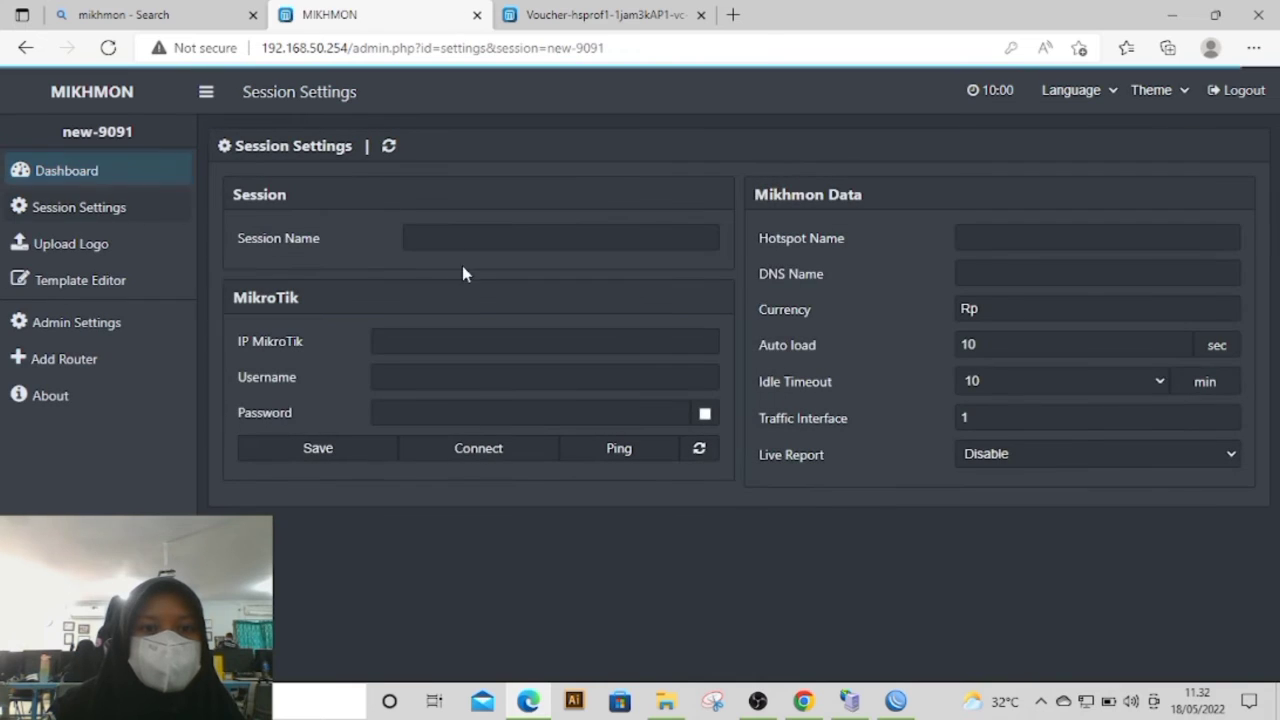
click(440, 245)
text(rizky)
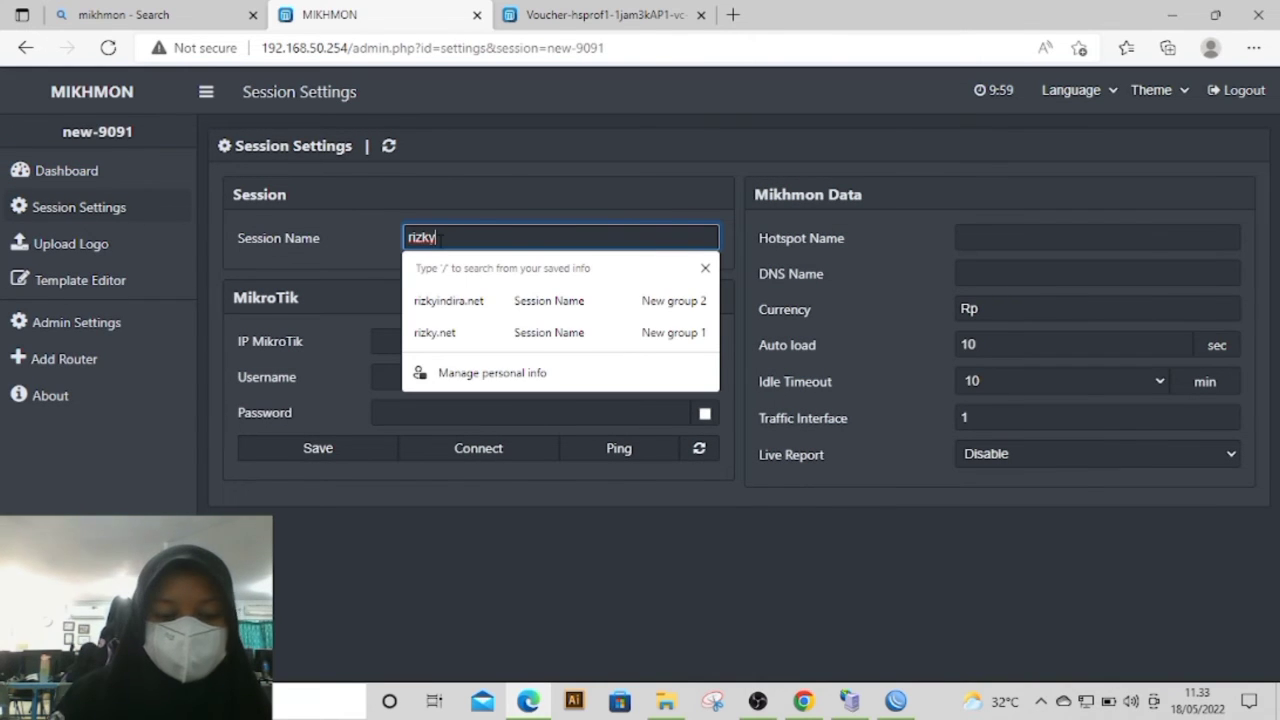
text(A)
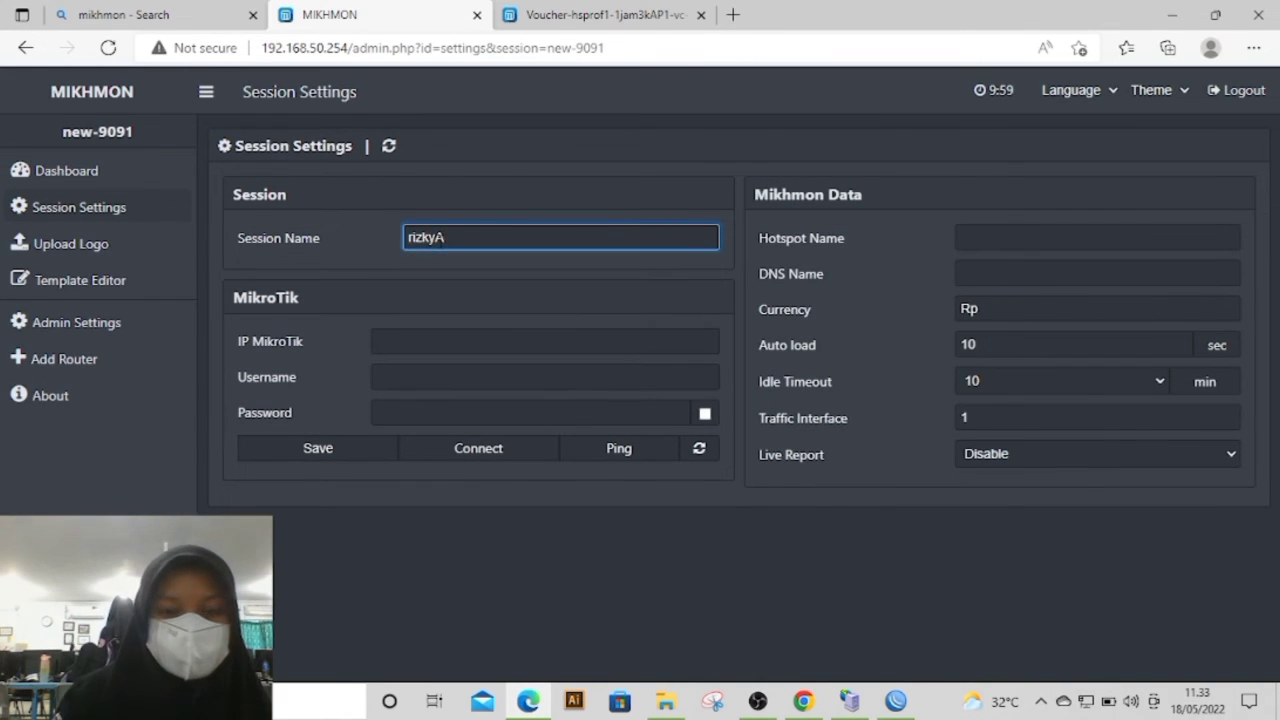
text(P2)
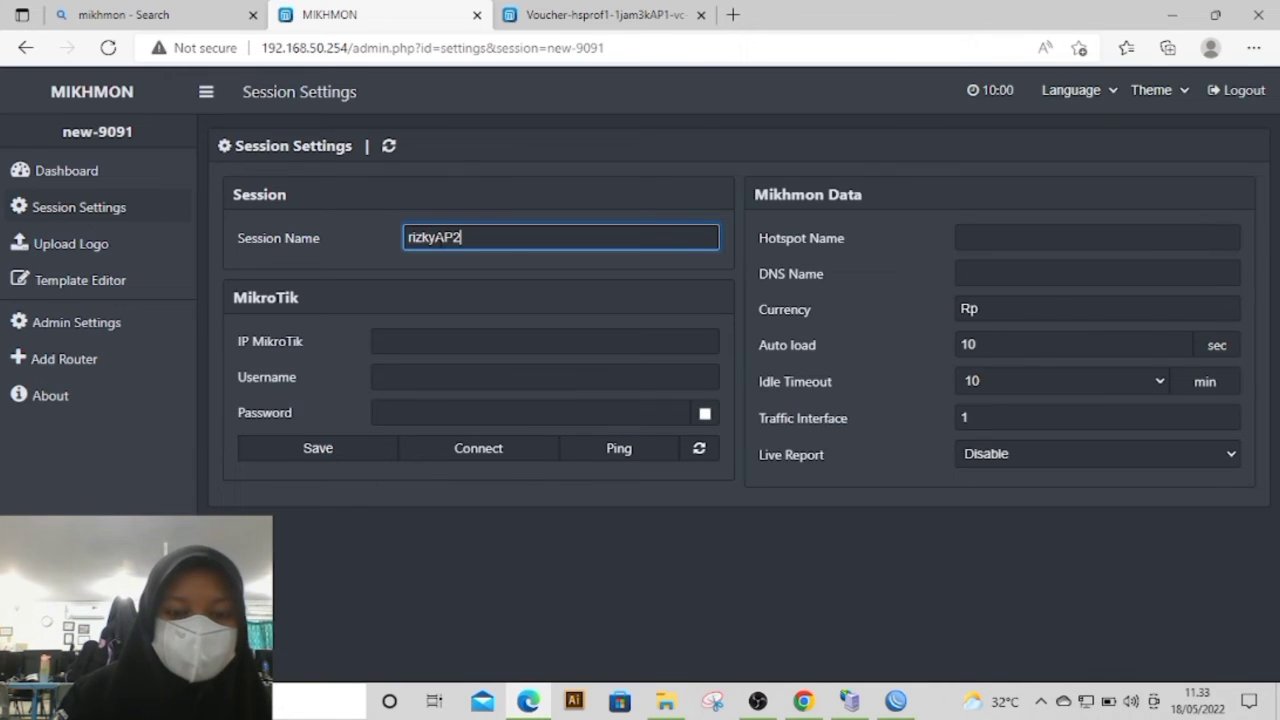
text(.net)
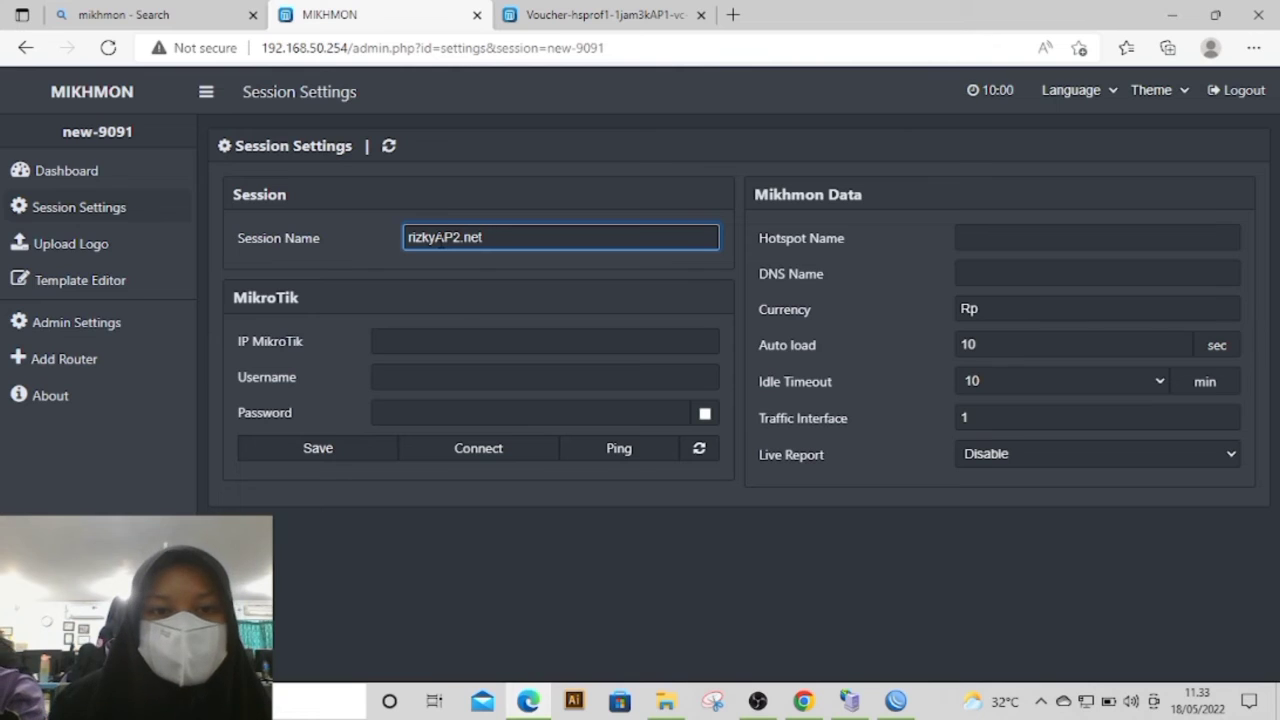
Step: Copy the hotspot address 192.168.150.1 from the hsprof2 server profile in WinBox and enter it as the MikroTik IP in Mikhmon
click(458, 341)
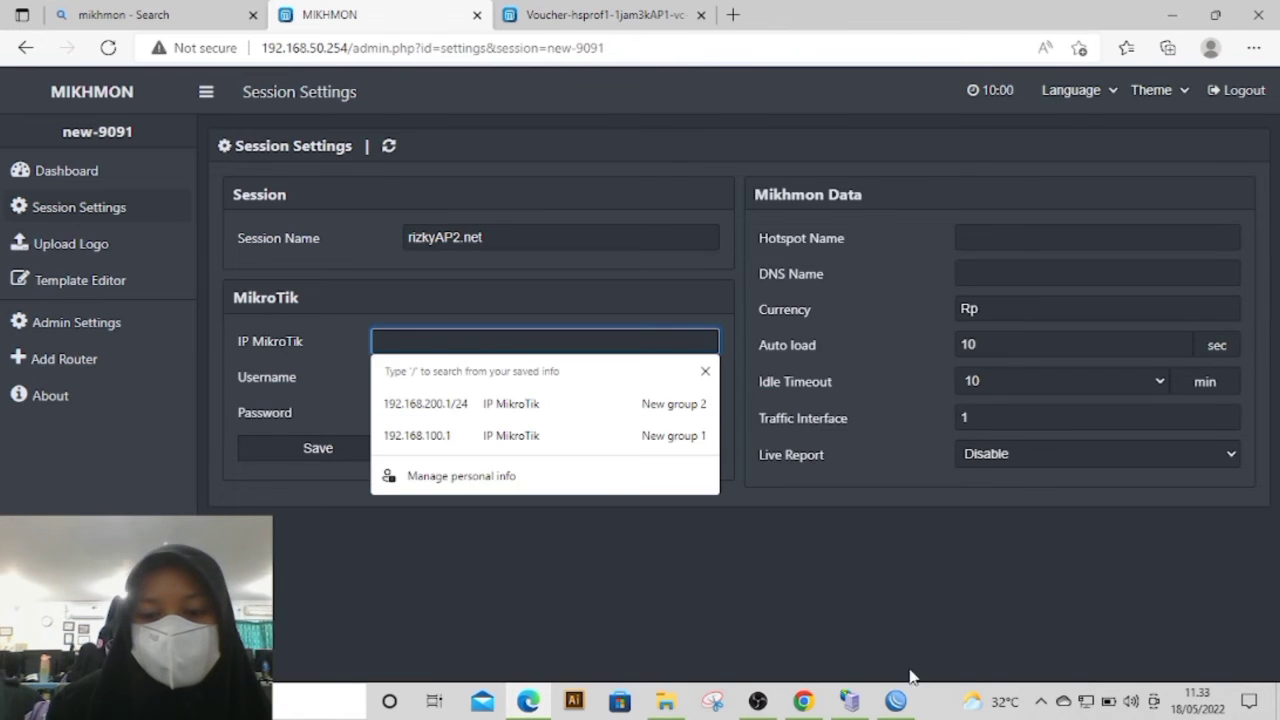
click(895, 700)
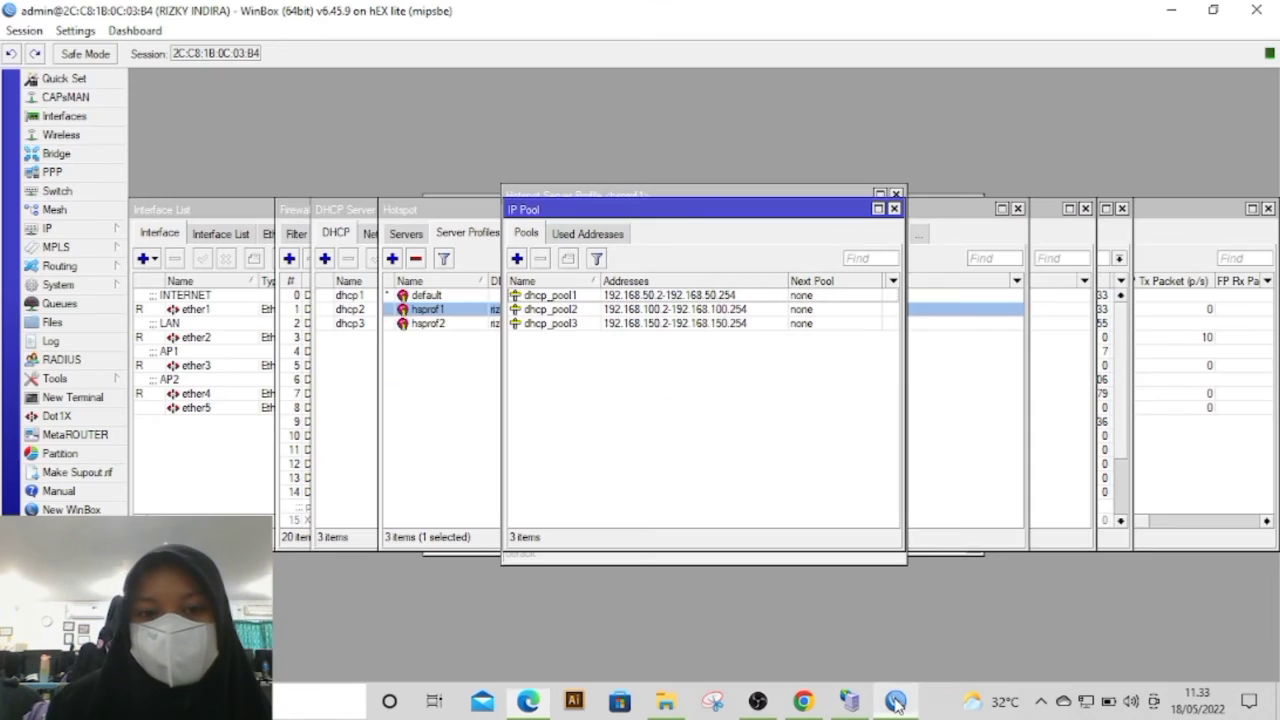
click(430, 357)
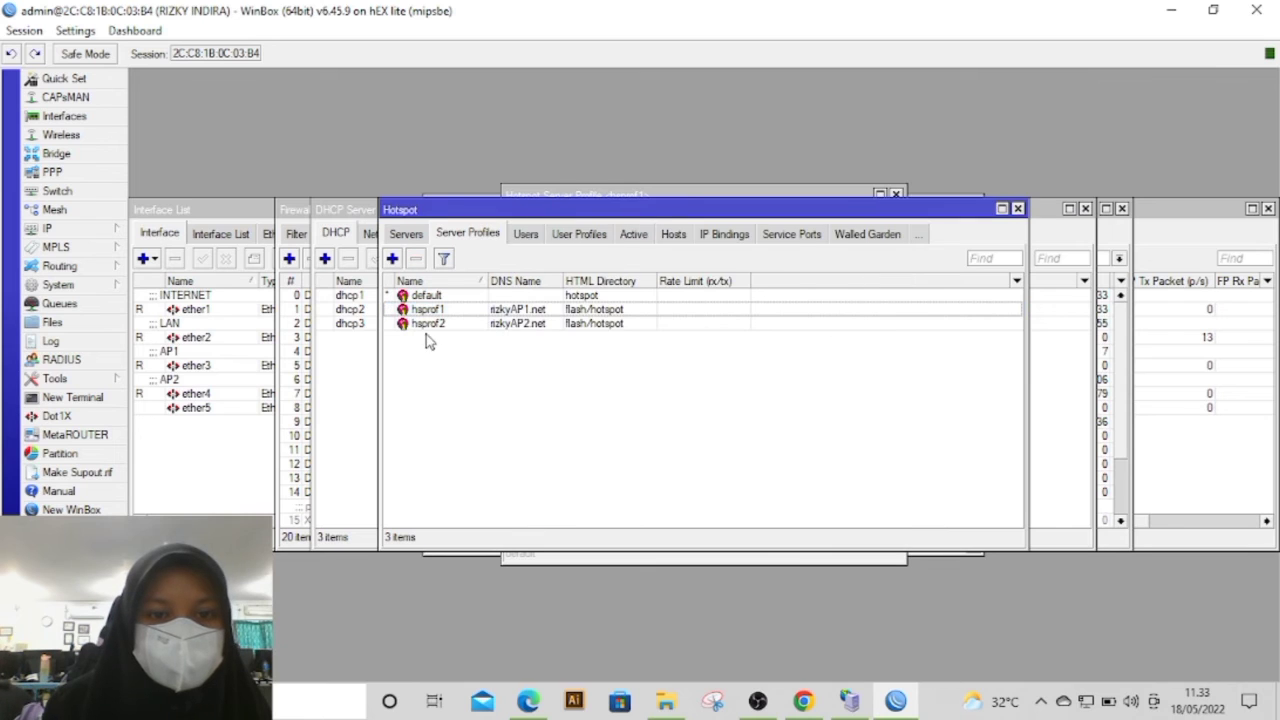
double_click(430, 326)
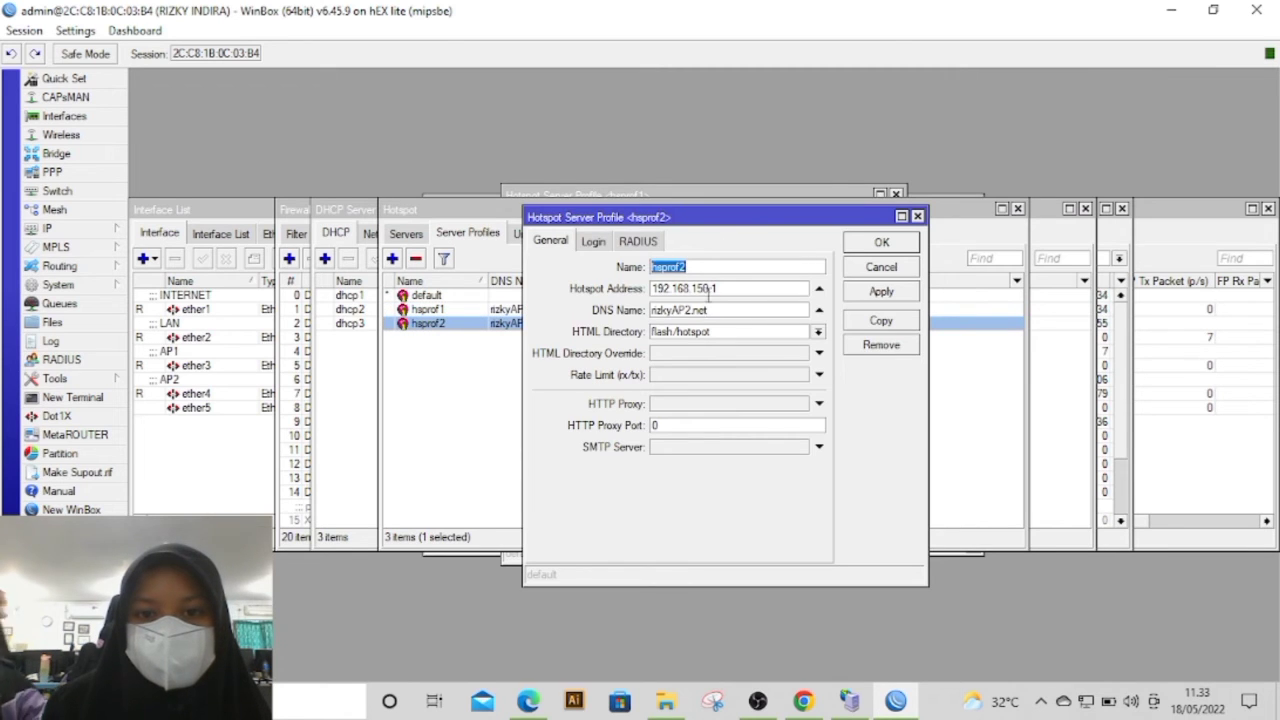
drag(718, 288, 641, 292)
key(ctrl+c)
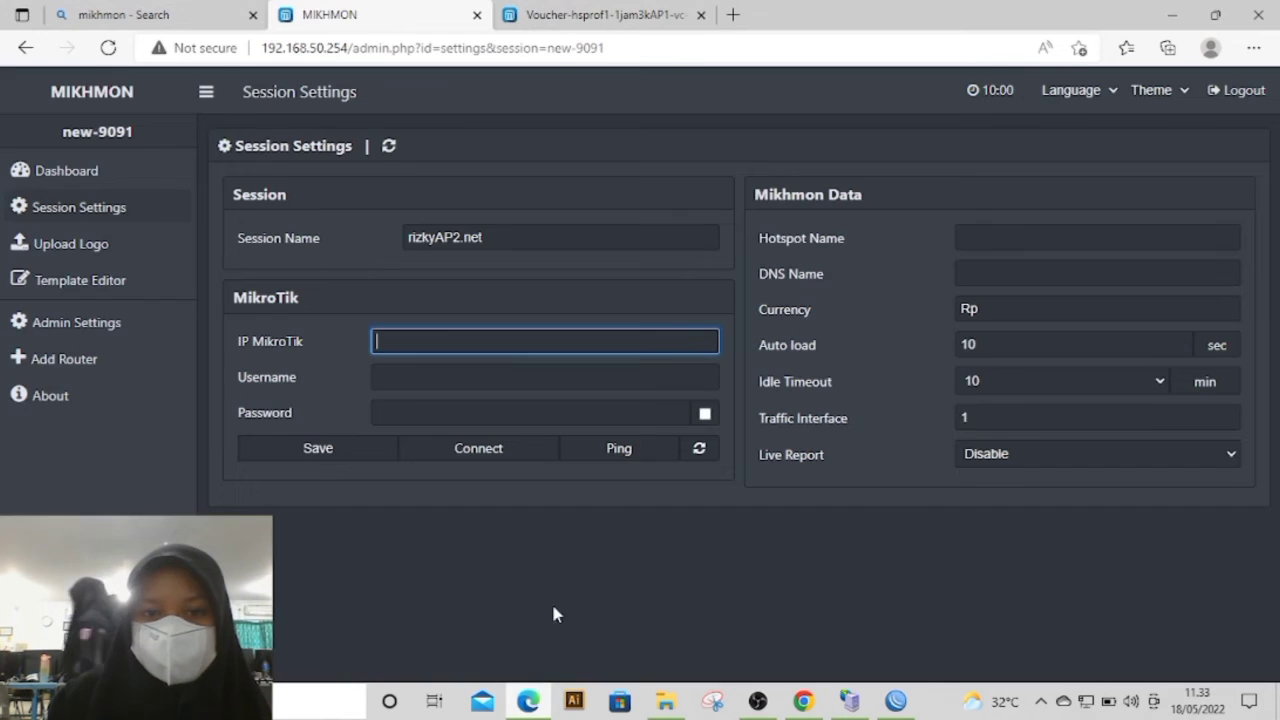
click(528, 701)
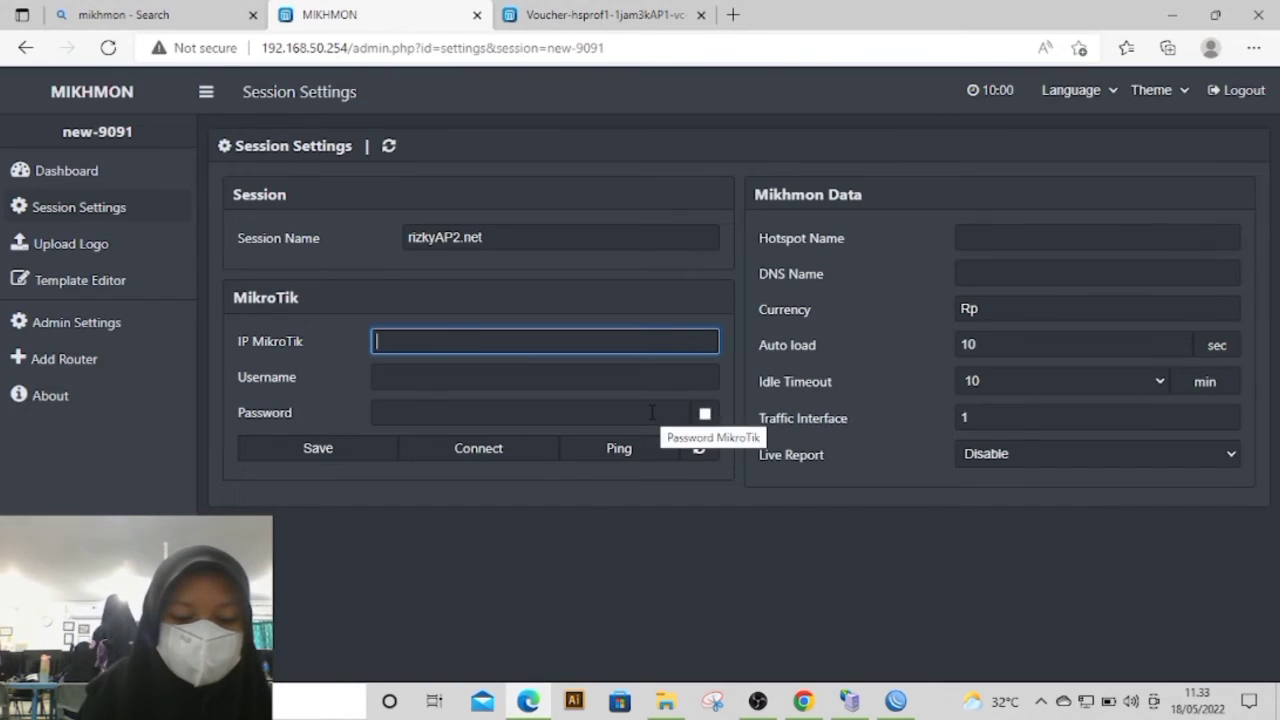
key(ctrl+v)
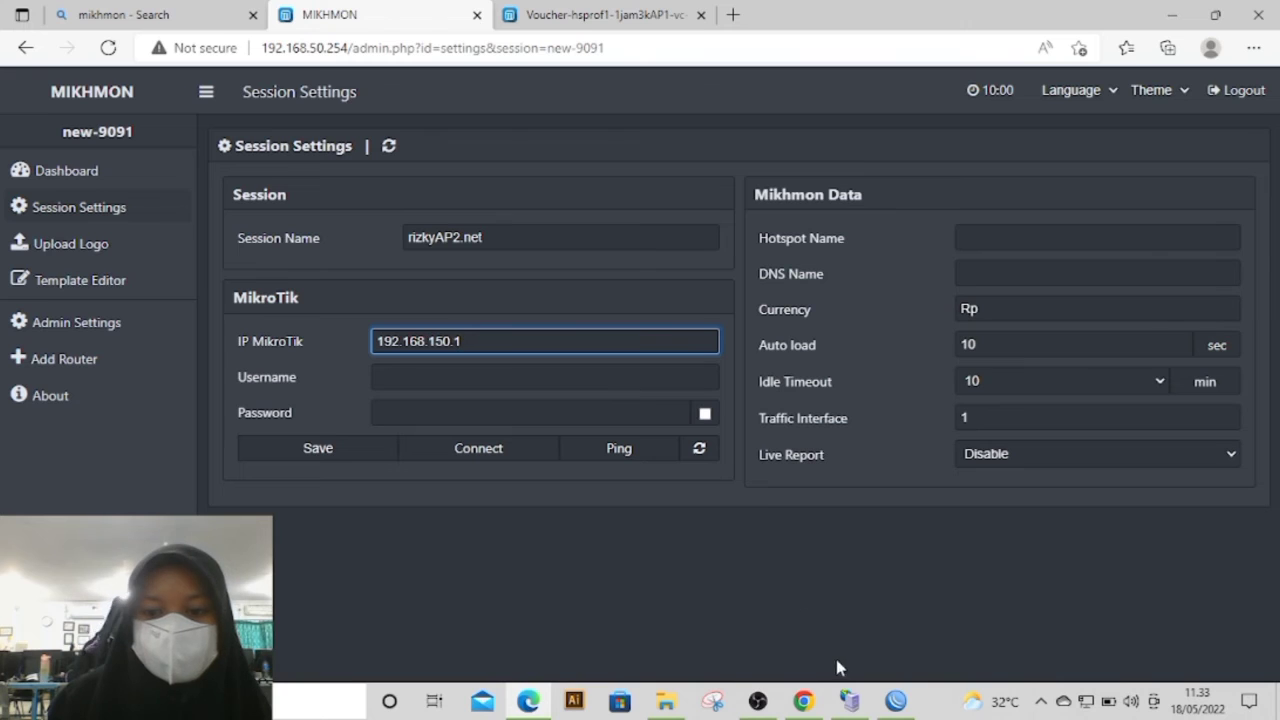
Step: Enter mikhmon as the MikroTik username and fill in the router password in the Mikhmon session settings
click(895, 701)
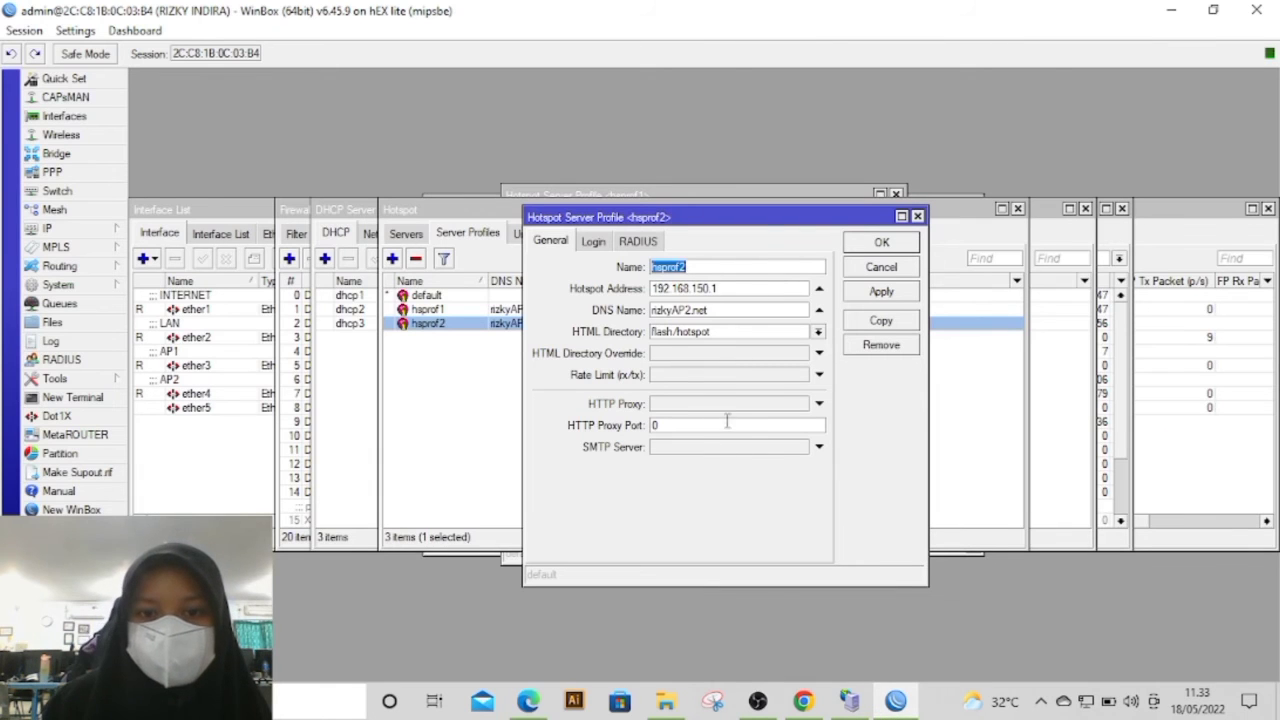
click(528, 701)
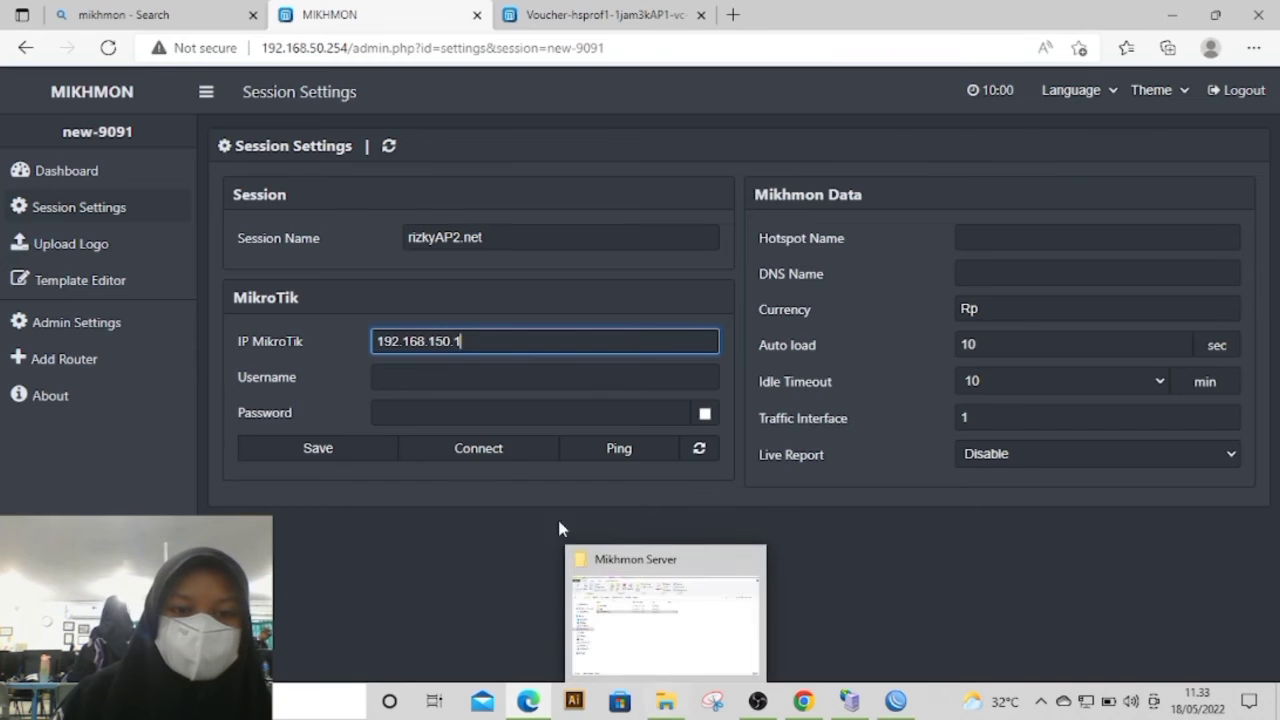
click(462, 380)
text(mikh)
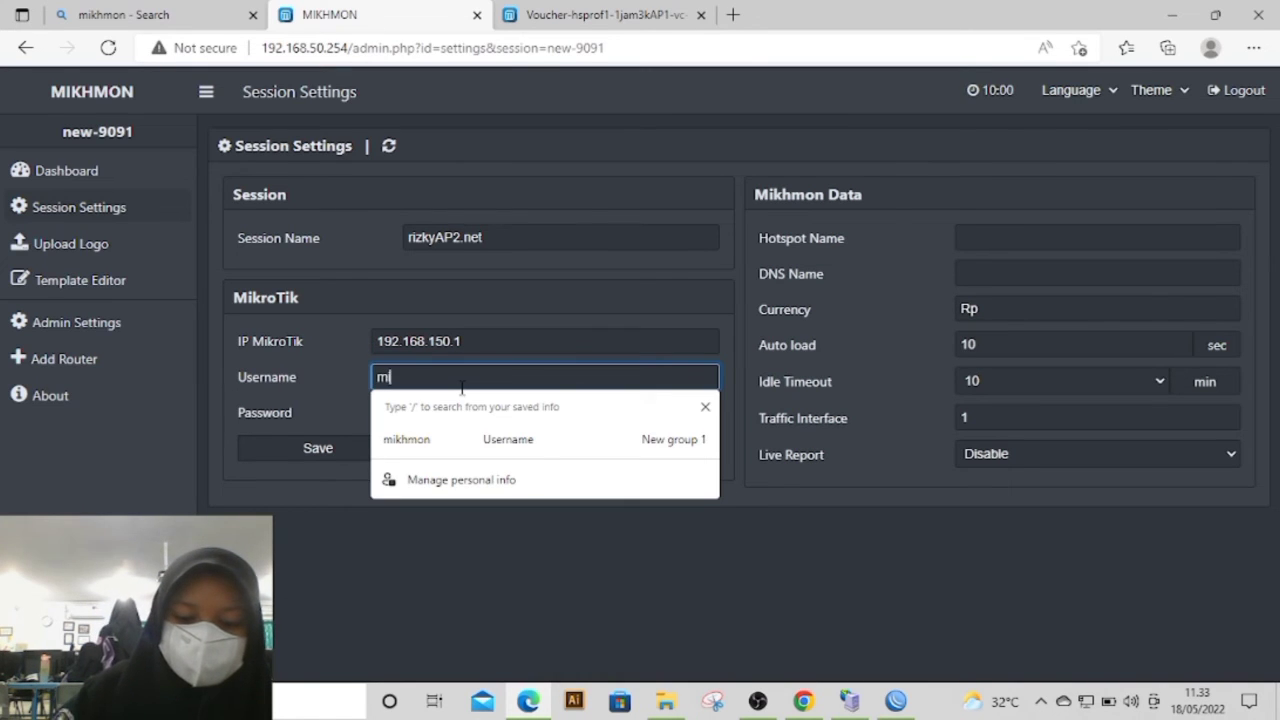
text(mon)
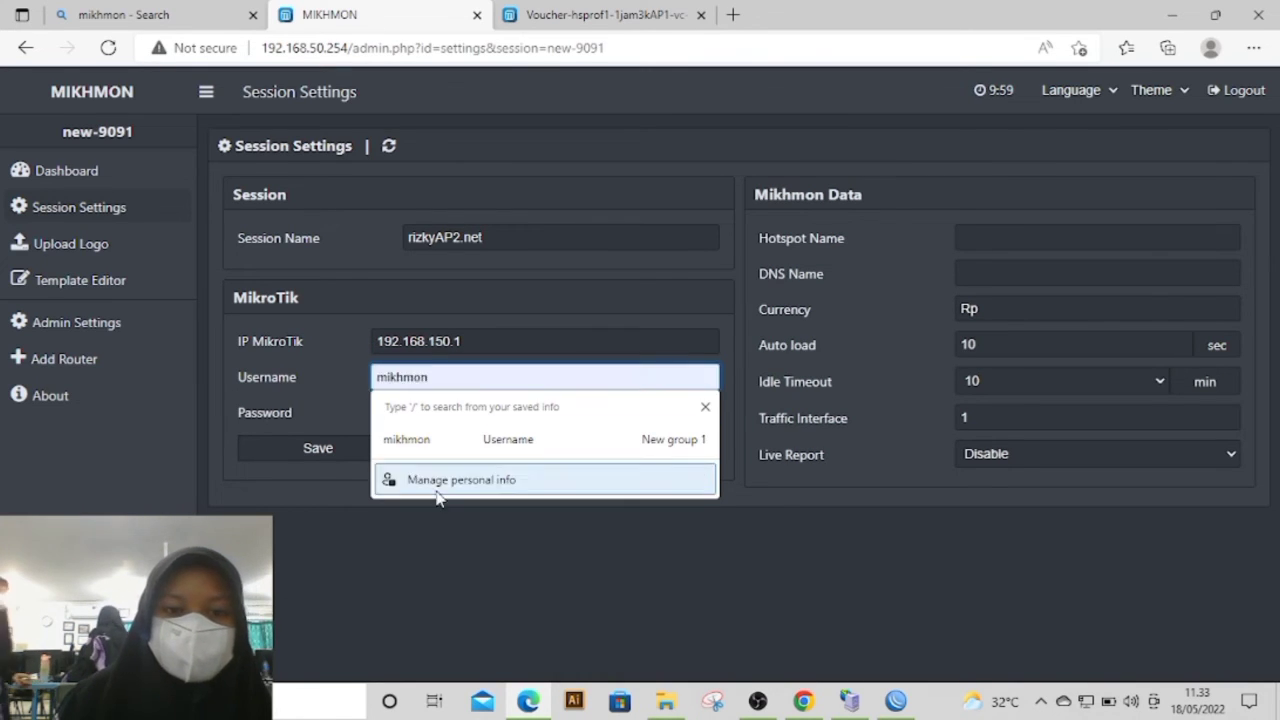
click(415, 527)
click(453, 419)
text(••••)
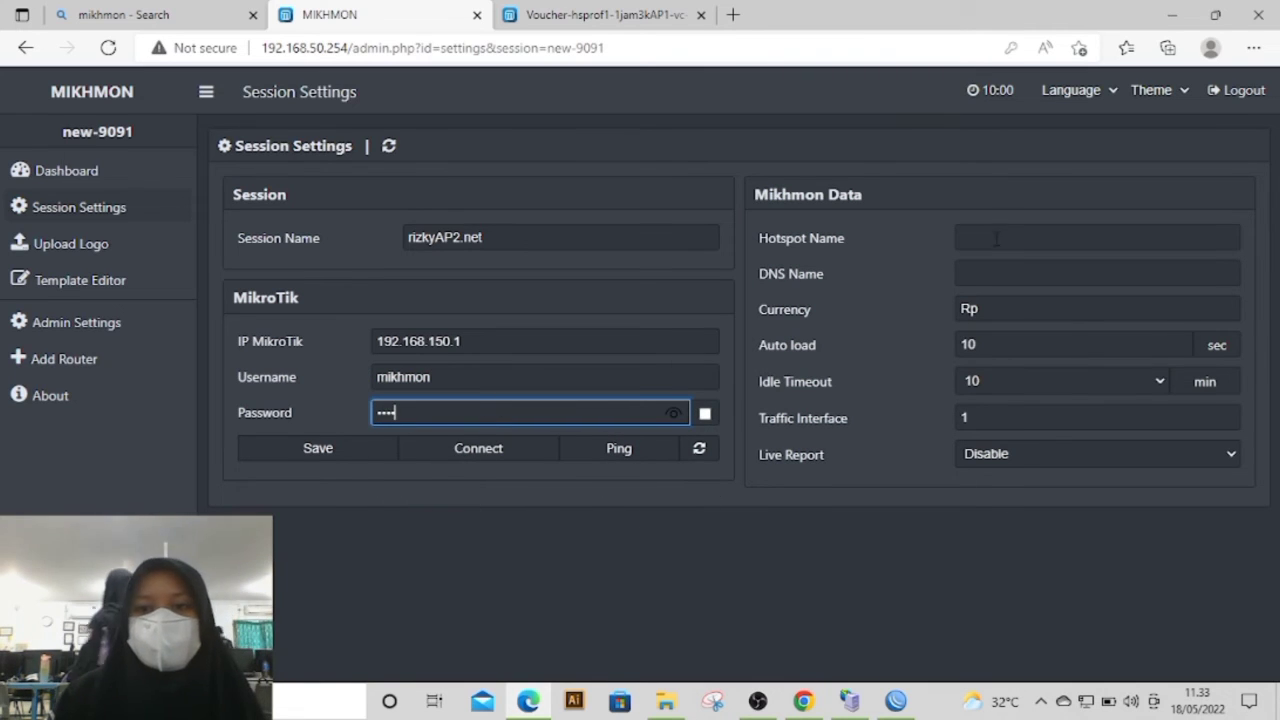
Step: Enter hsprof2, copied from the WinBox profile, as the Mikhmon hotspot name and return to WinBox with the DNS name field ready
click(983, 240)
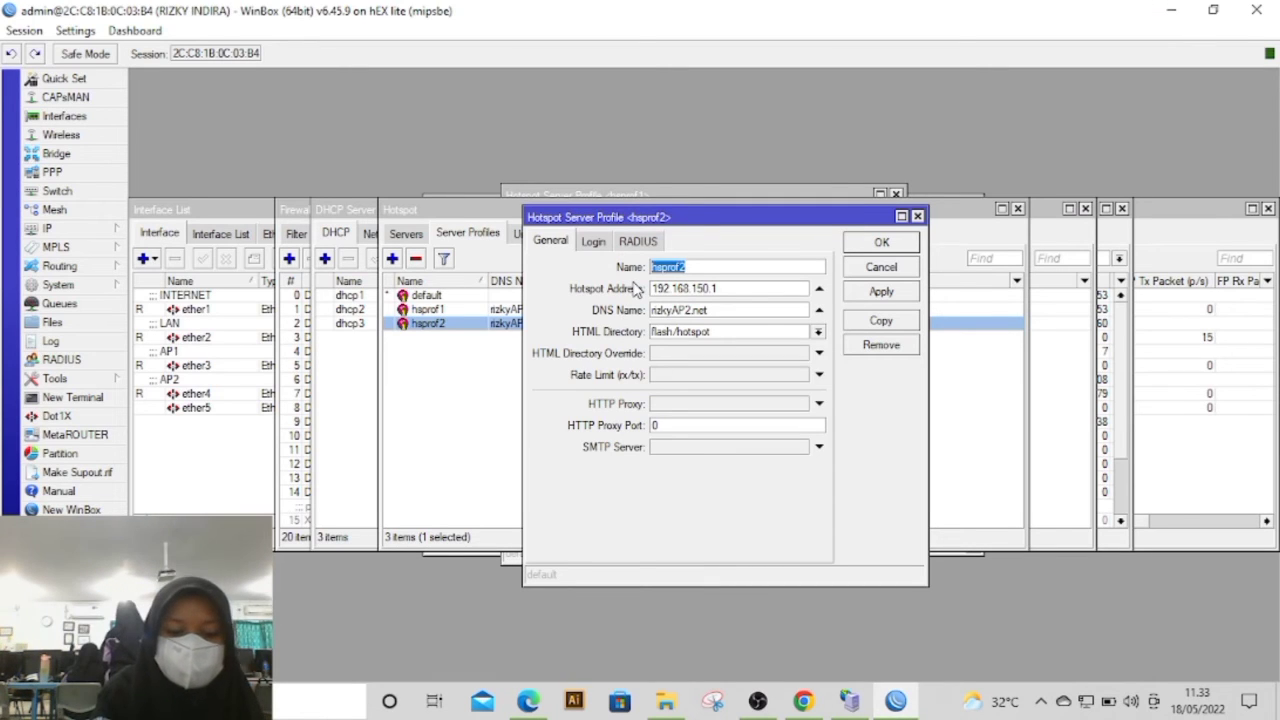
click(528, 700)
text(hsprof2)
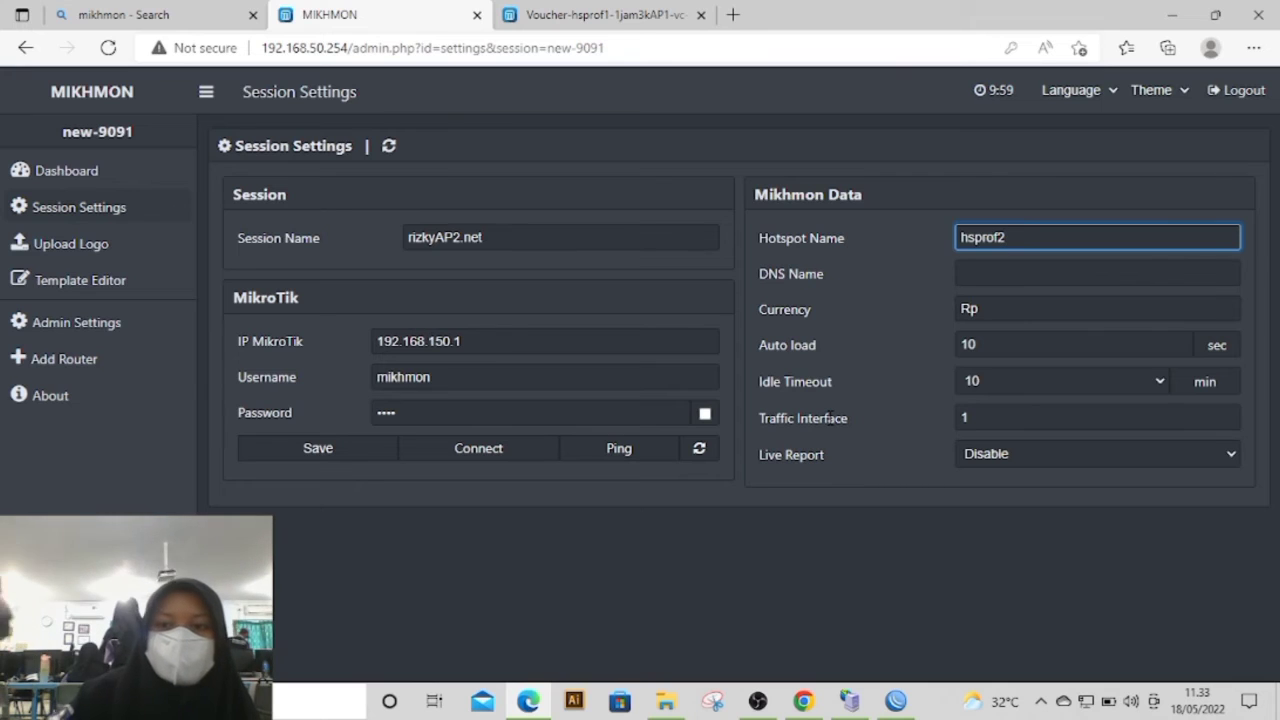
click(958, 276)
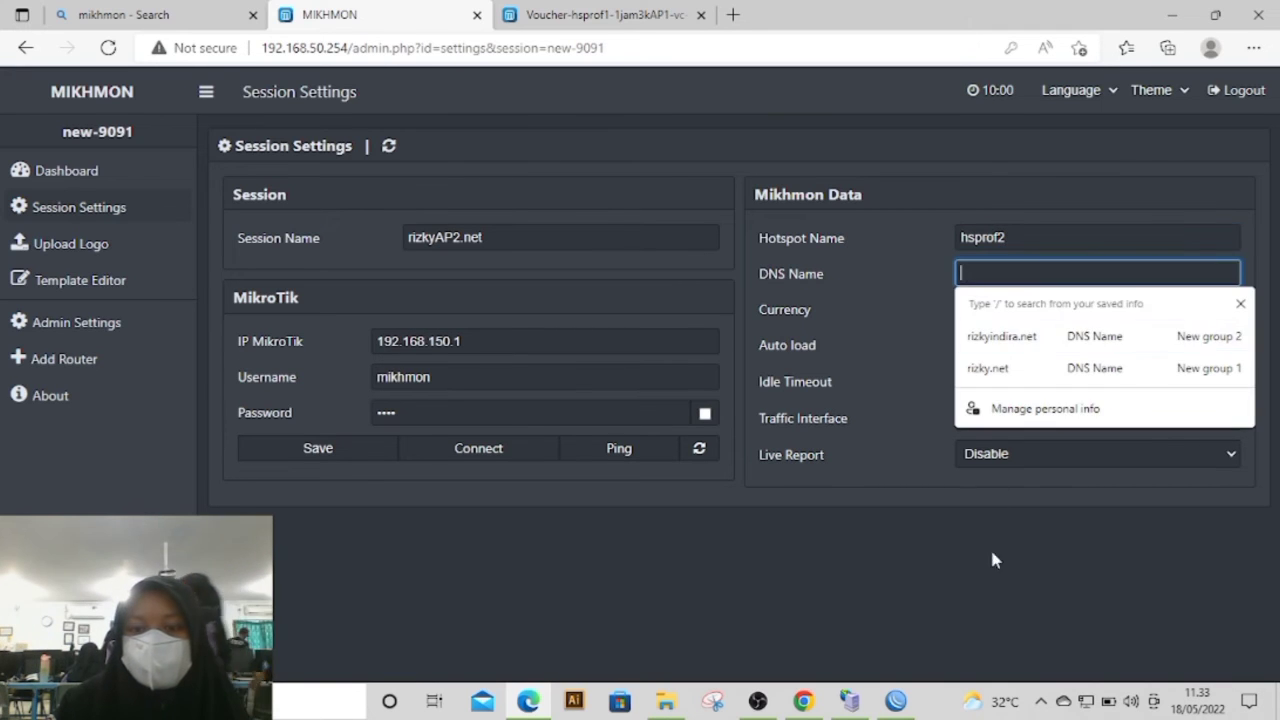
click(905, 697)
drag(730, 307, 607, 312)
key(BackSpace)
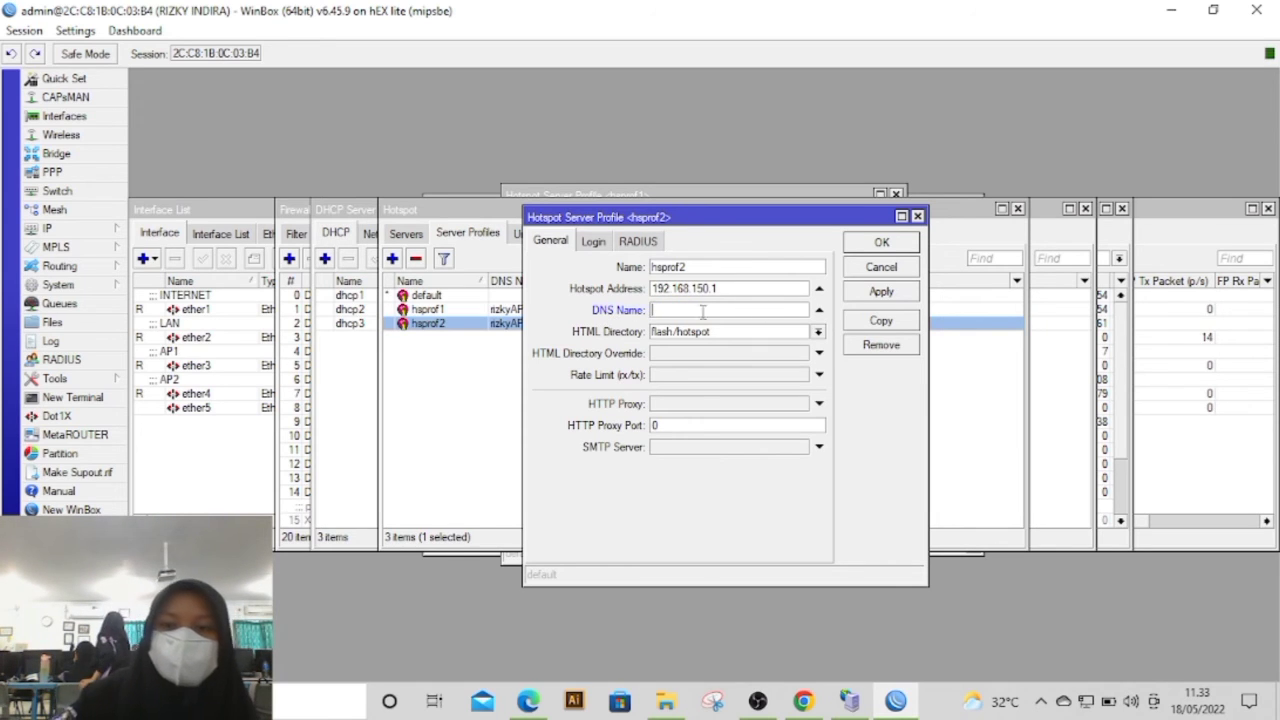
click(881, 267)
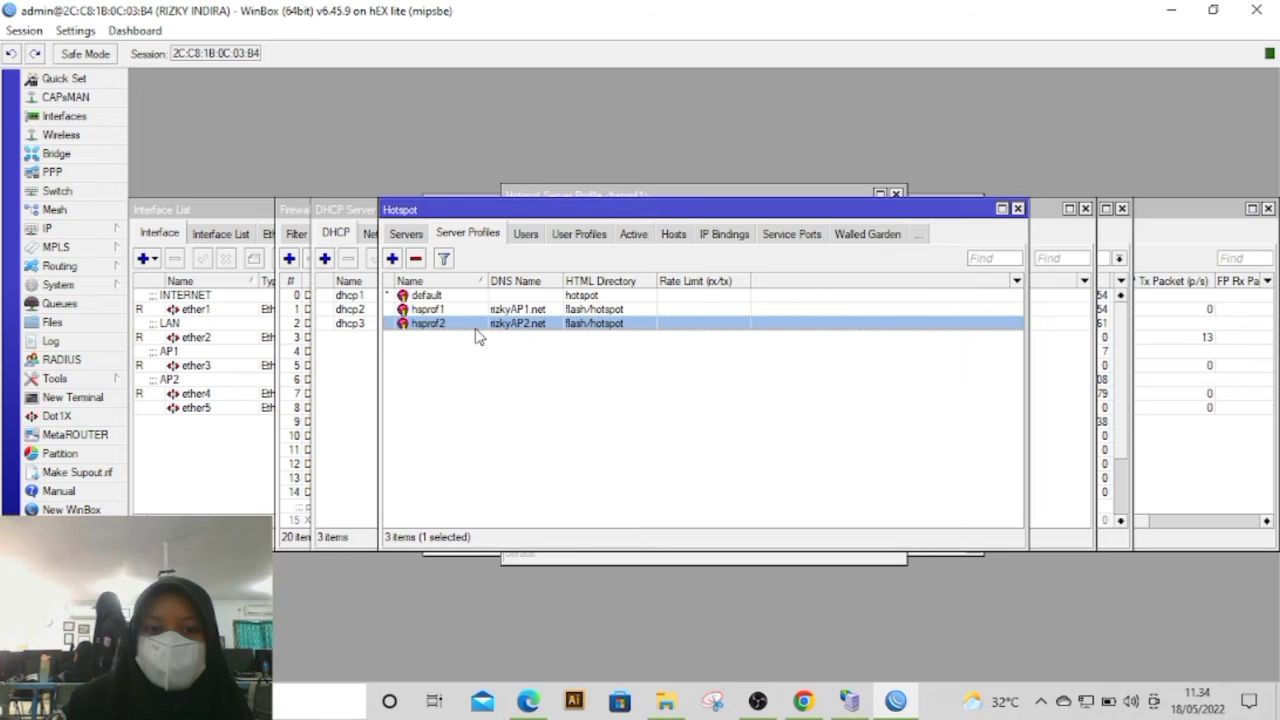
double_click(476, 330)
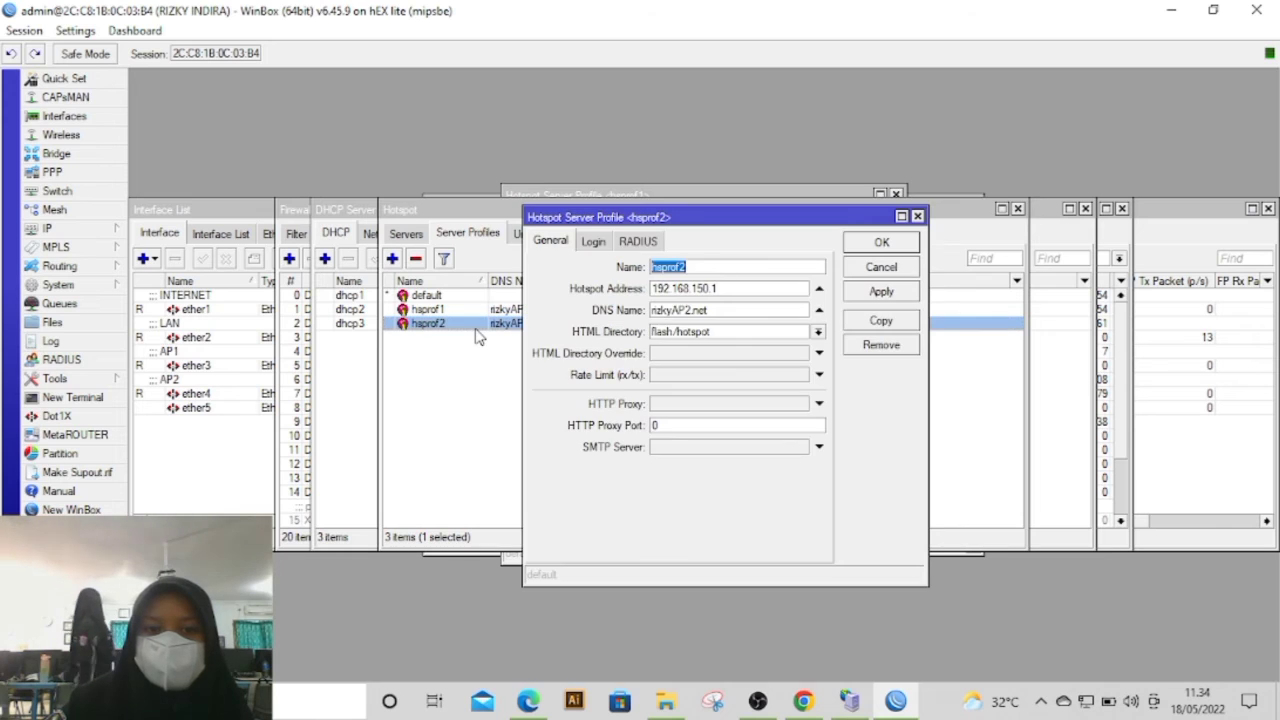
Step: Copy the DNS name of the hsprof2 server profile in WinBox and paste it as the DNS name in Mikhmon
double_click(712, 311)
key(ctrl+c)
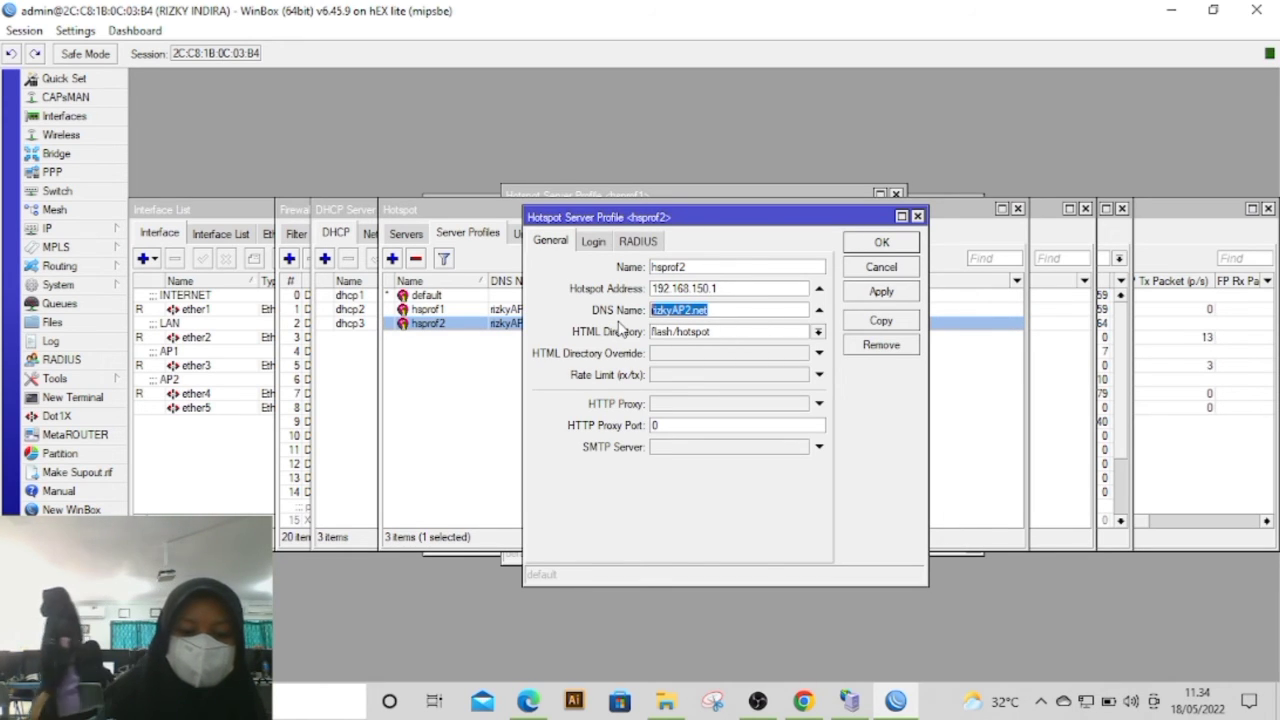
click(521, 704)
key(ctrl+v)
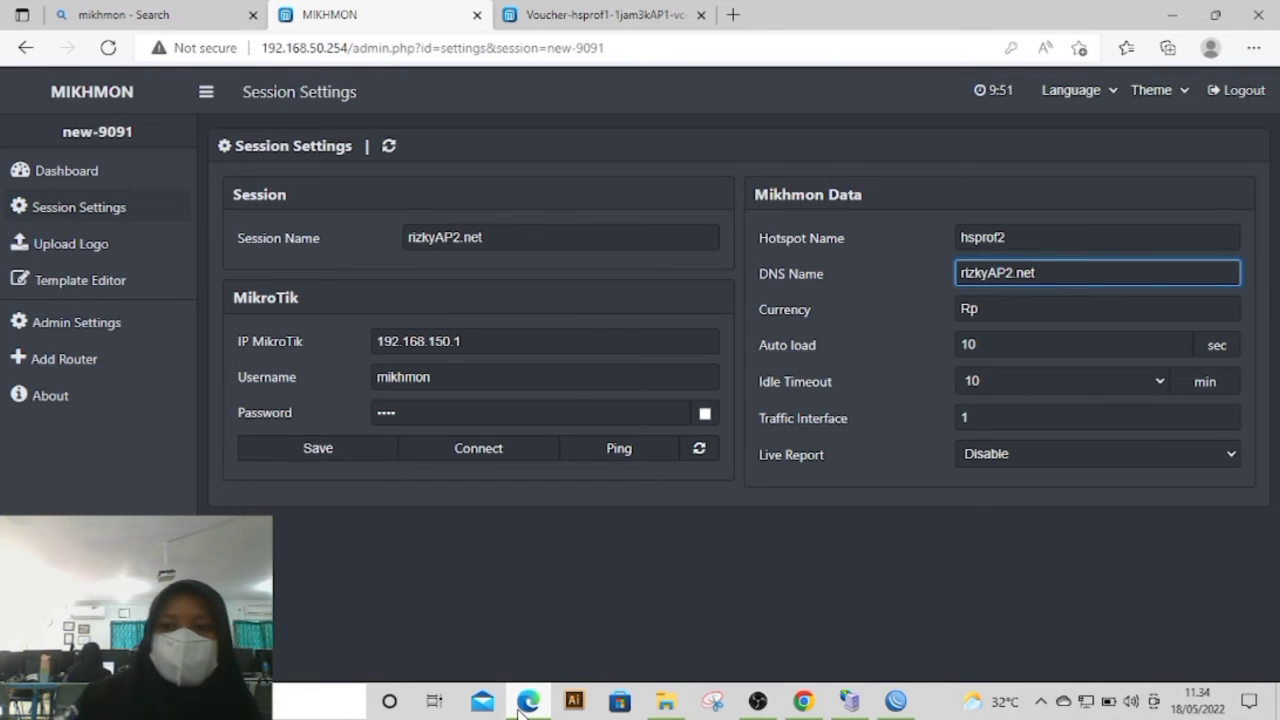
Step: Save the AP2 session settings and connect to the router after a ping test, declining to store the form data
click(396, 450)
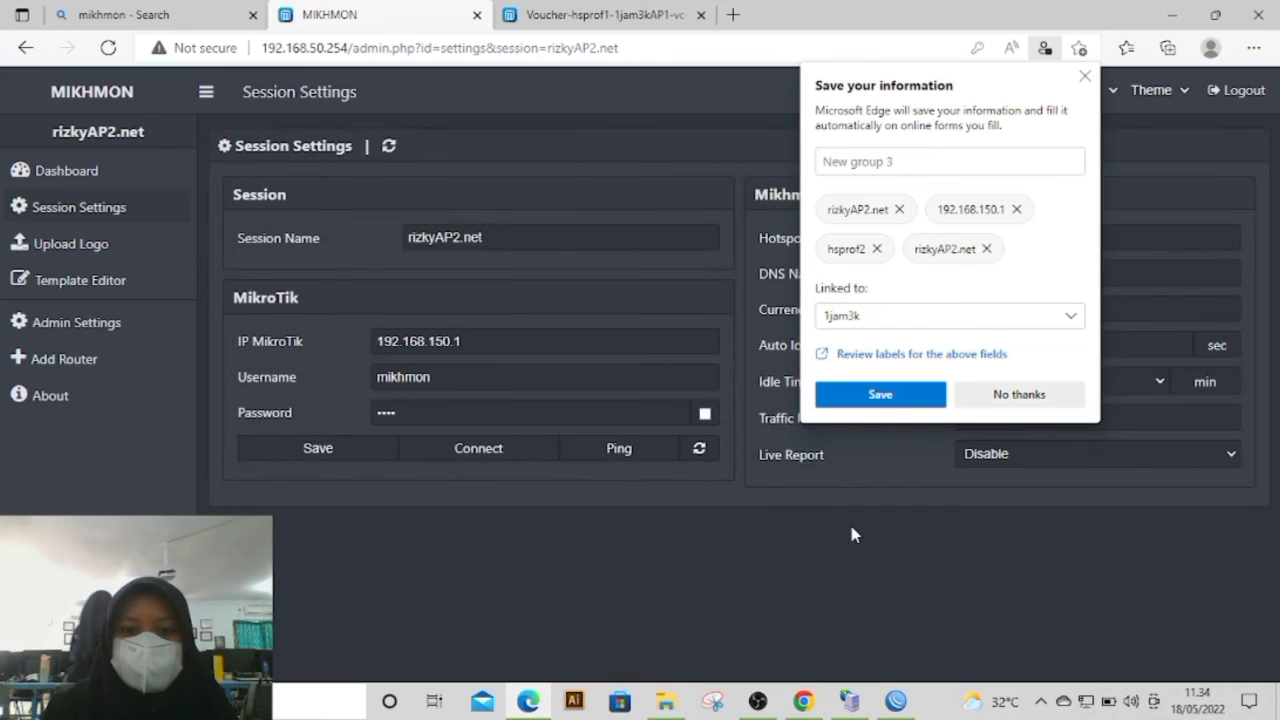
click(608, 449)
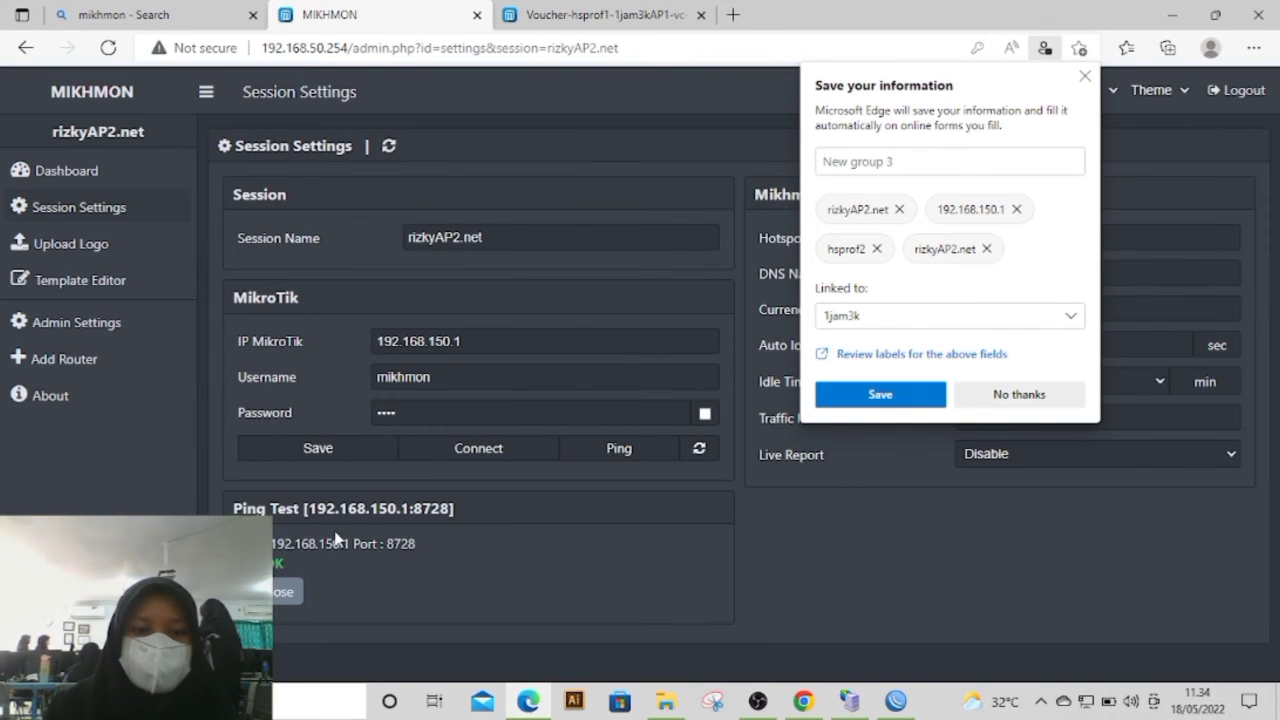
click(449, 453)
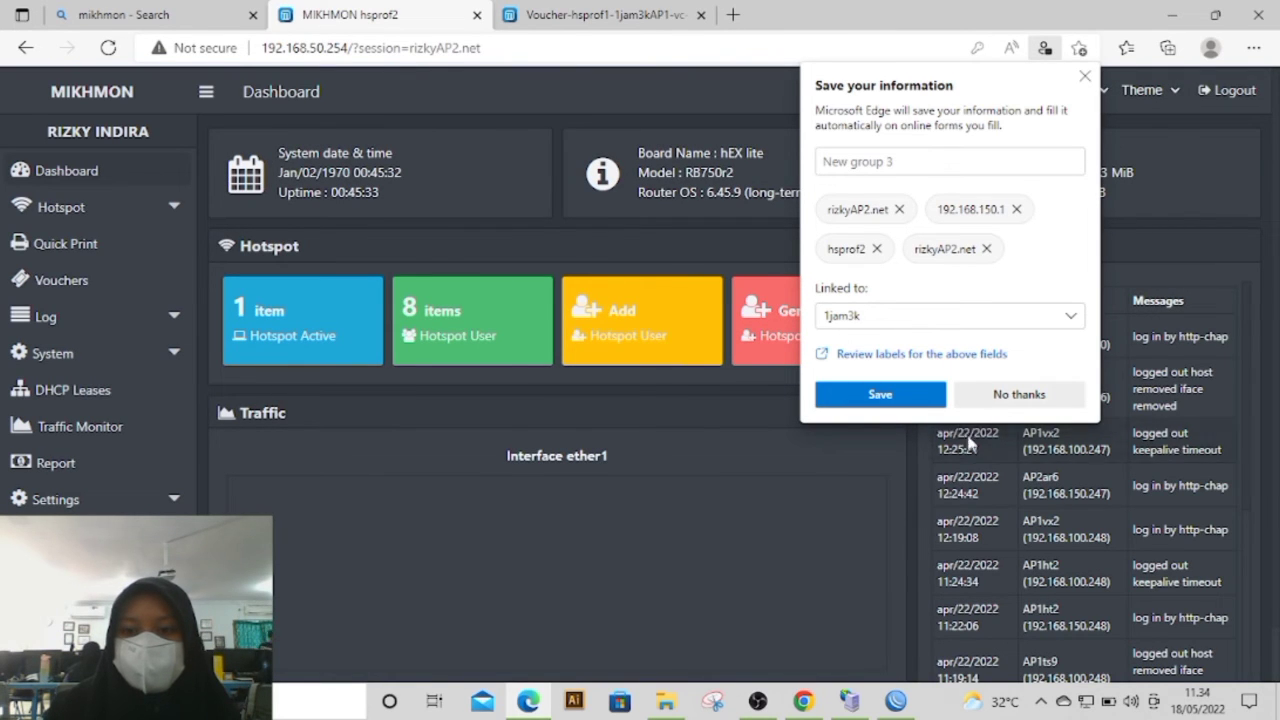
click(998, 393)
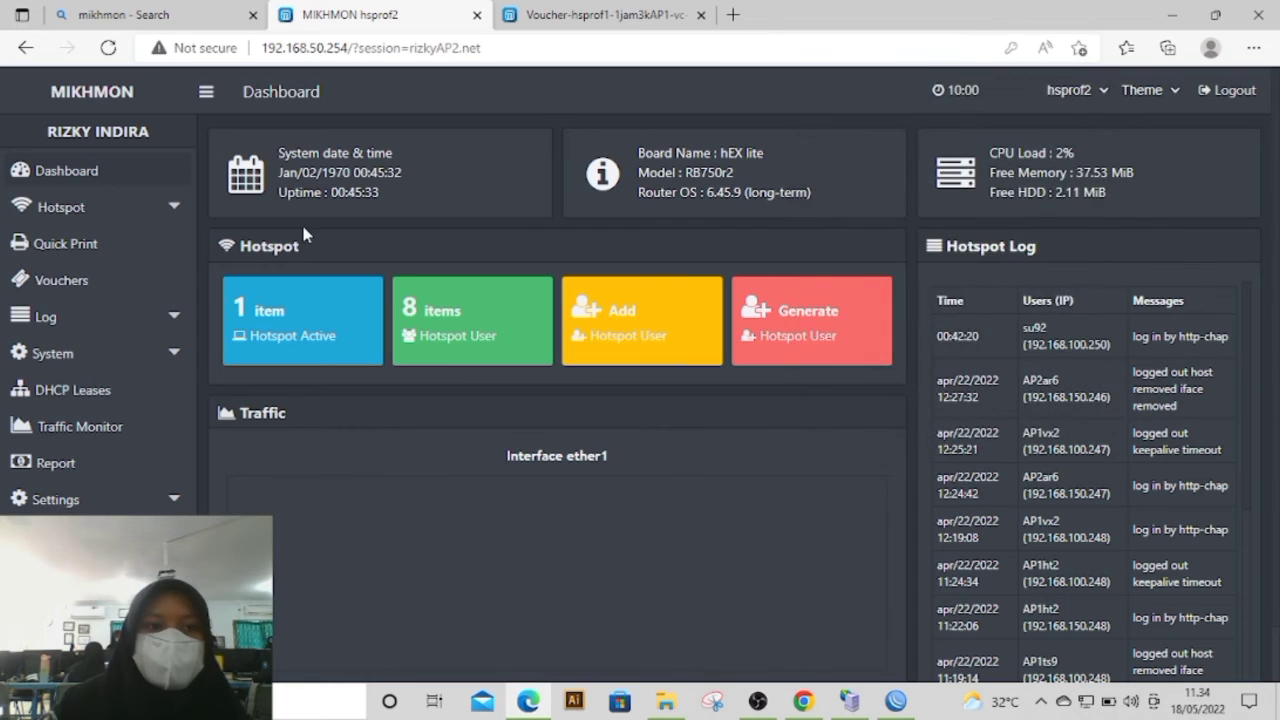
Step: Start a new hotspot user profile in the AP2 session and name it 1jam3AP2
click(137, 212)
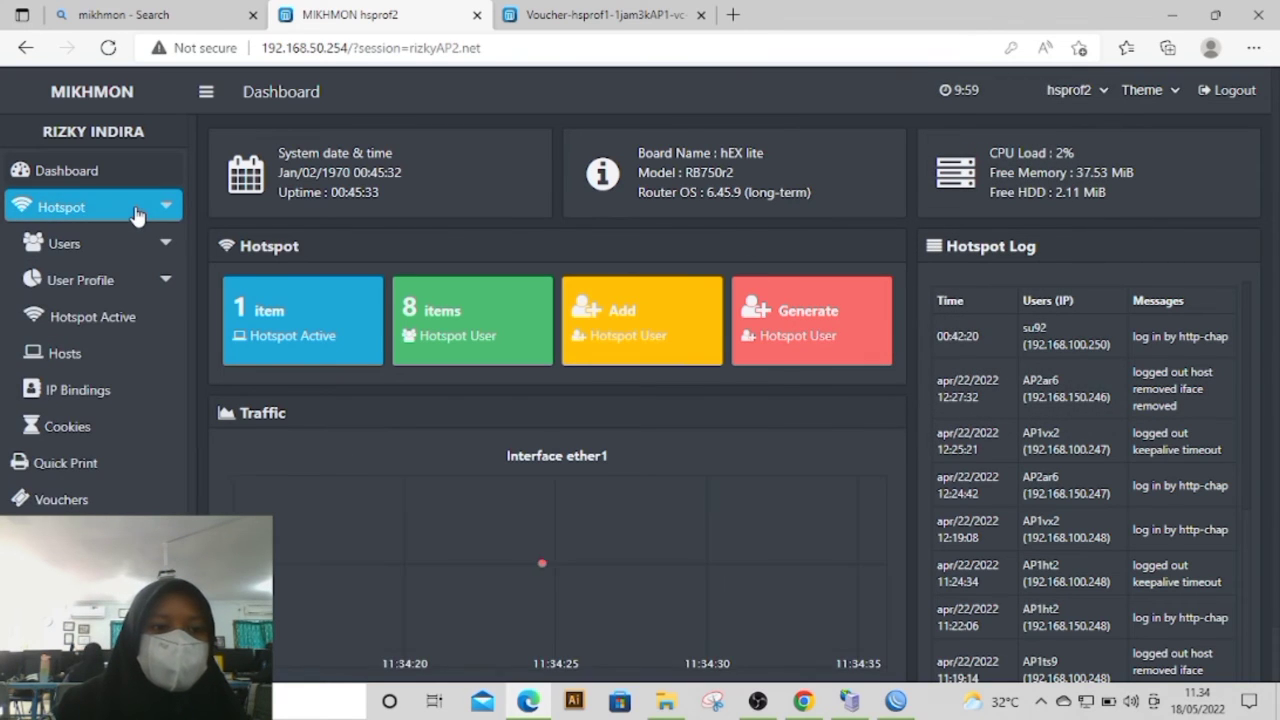
click(110, 238)
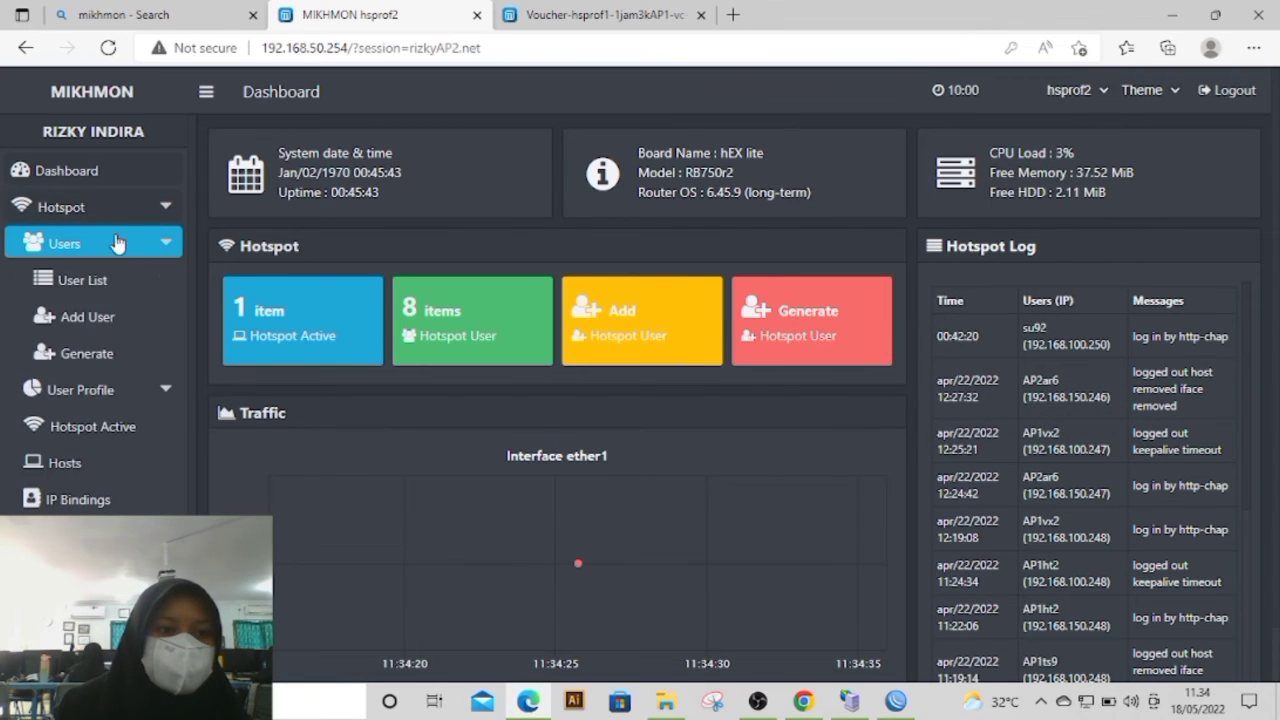
click(152, 388)
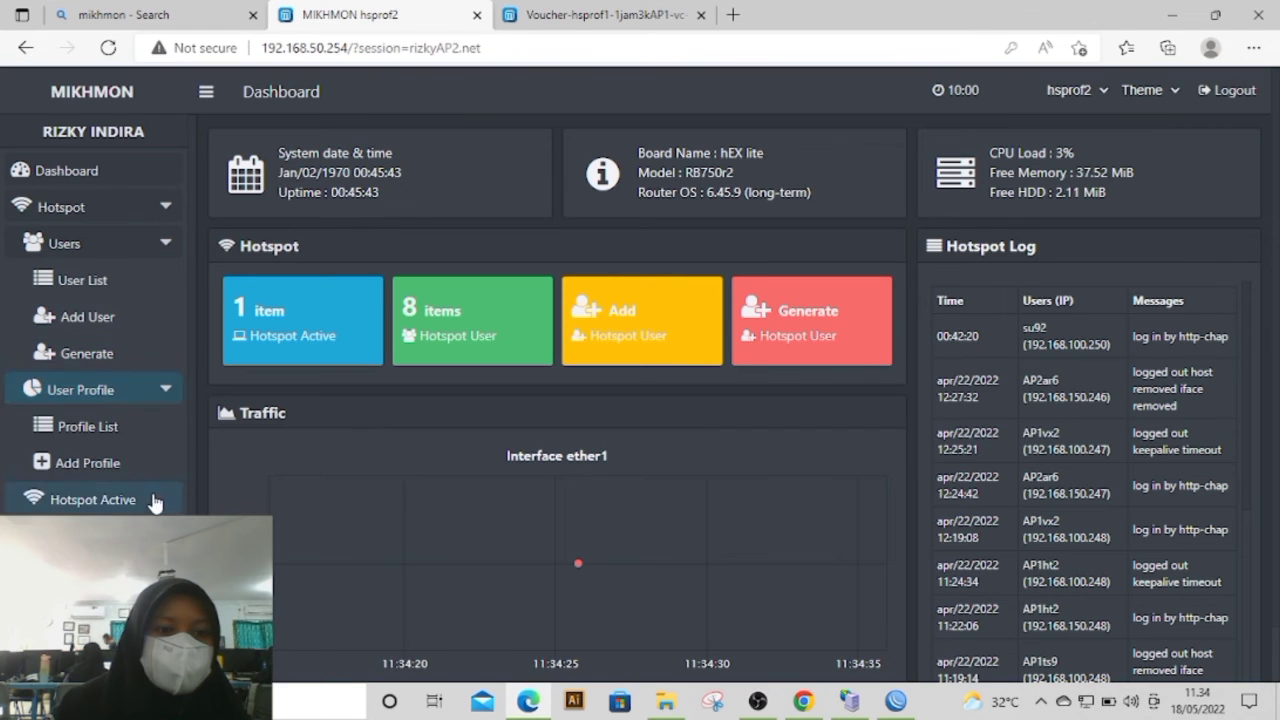
click(95, 460)
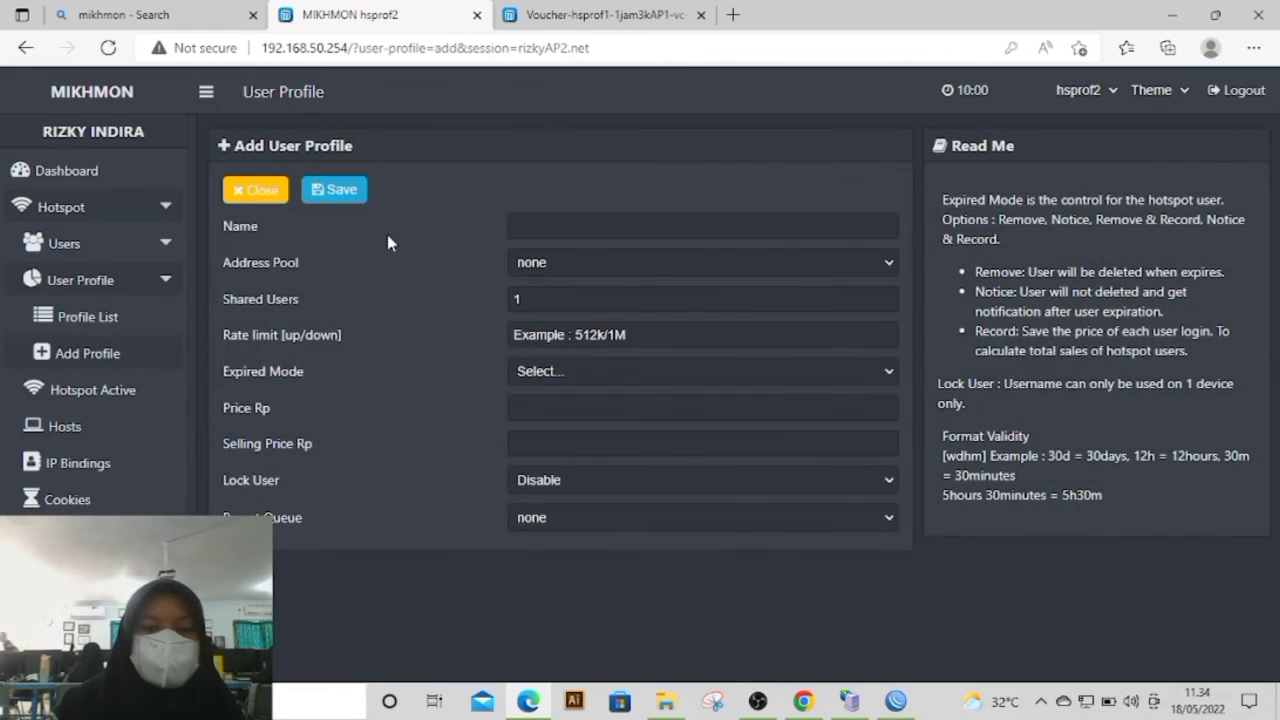
click(516, 227)
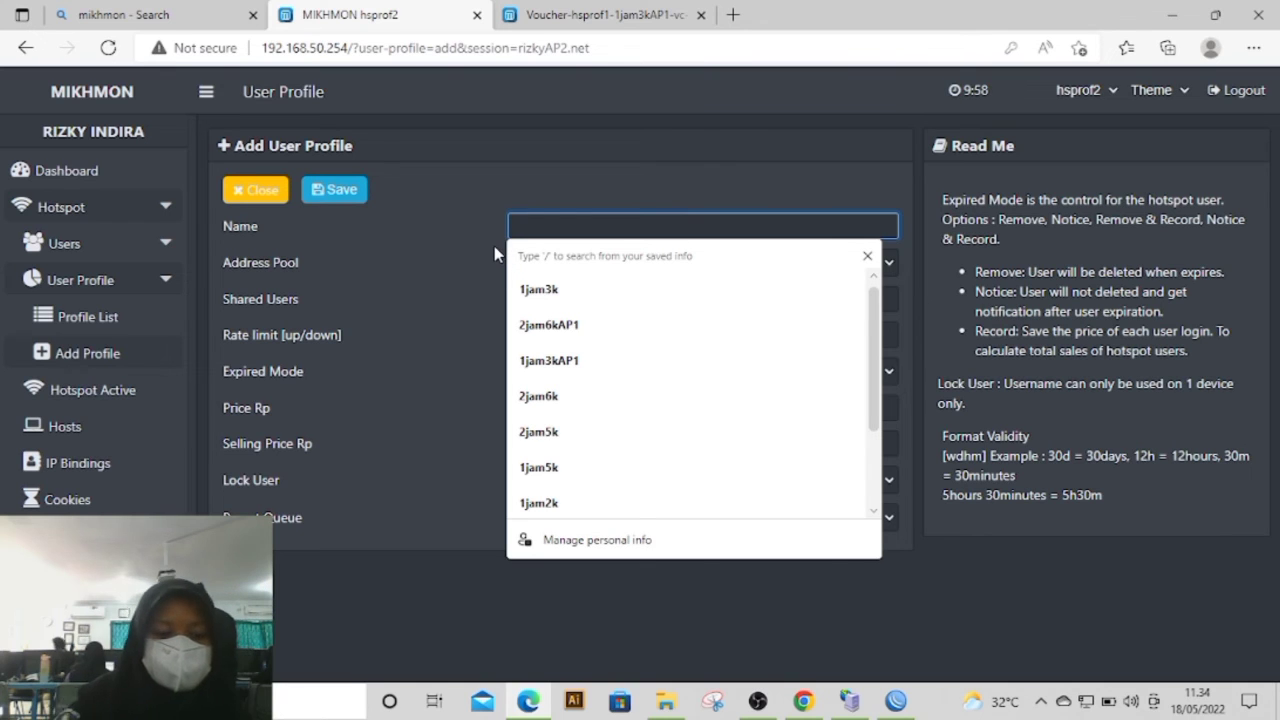
text(1jam3)
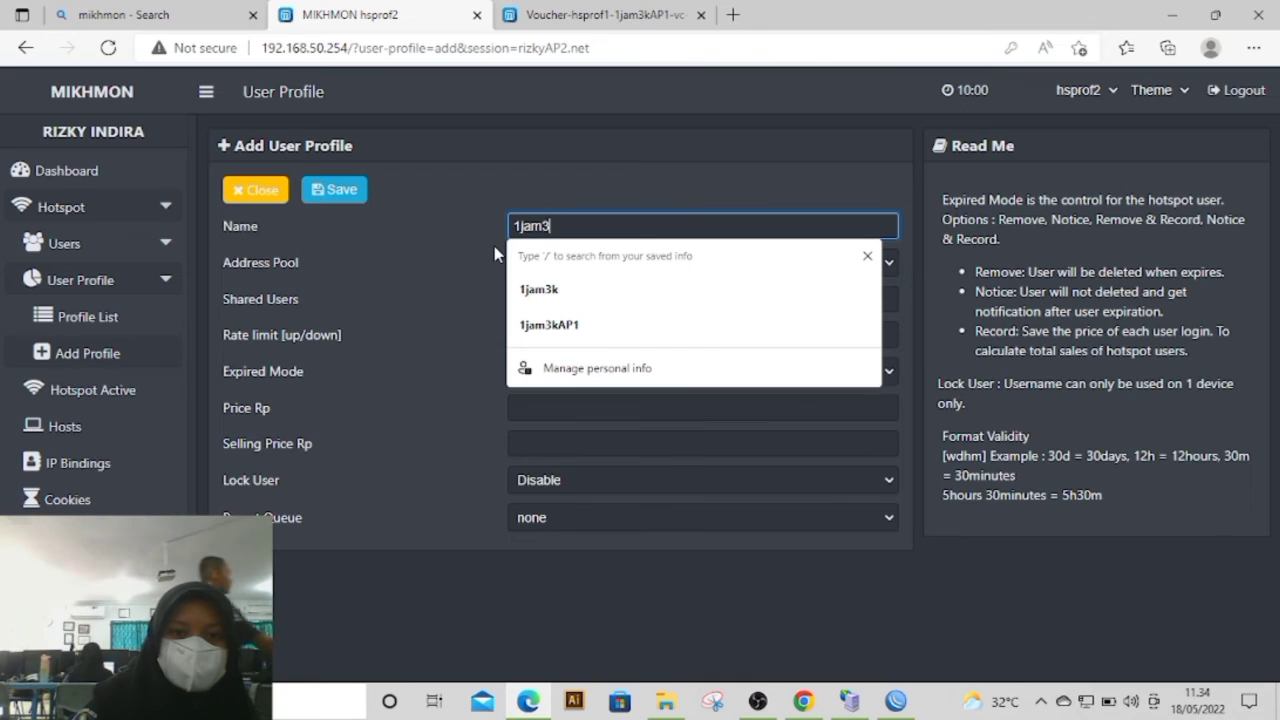
text(AP2)
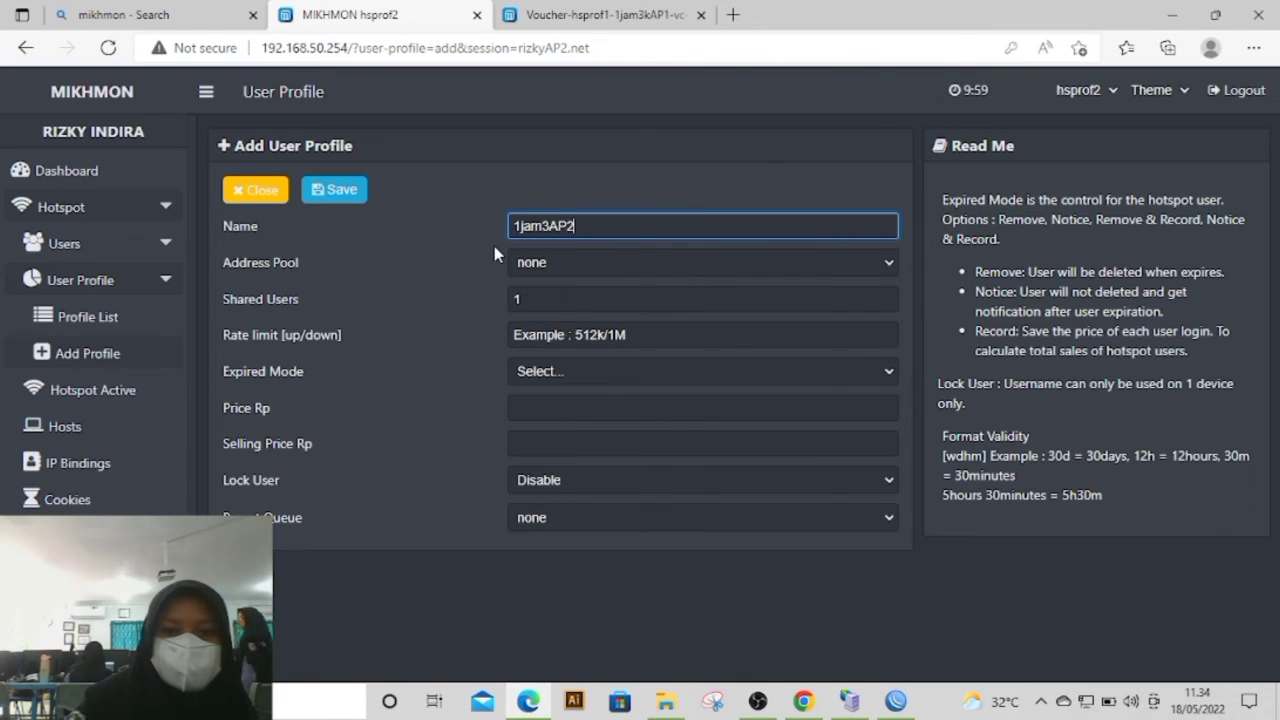
Step: Switch to WinBox and open the IP pool list to check which address pool belongs to the AP2 network
click(545, 264)
click(849, 700)
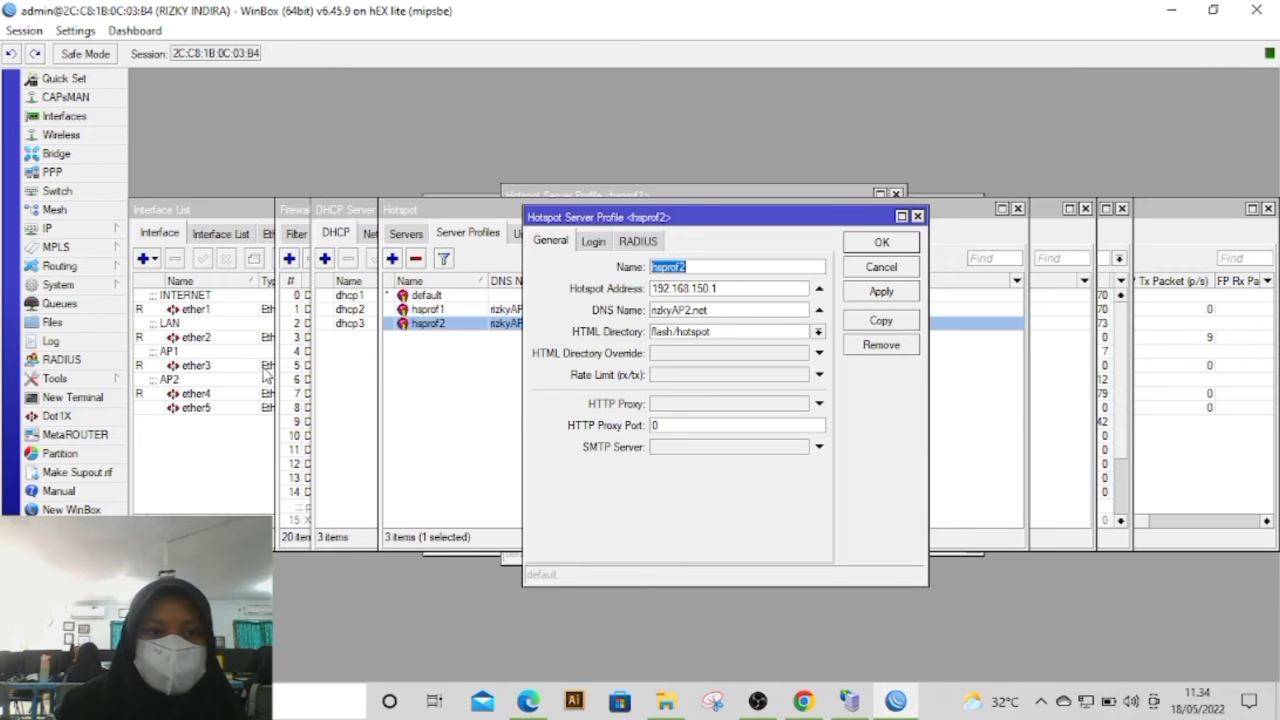
click(472, 424)
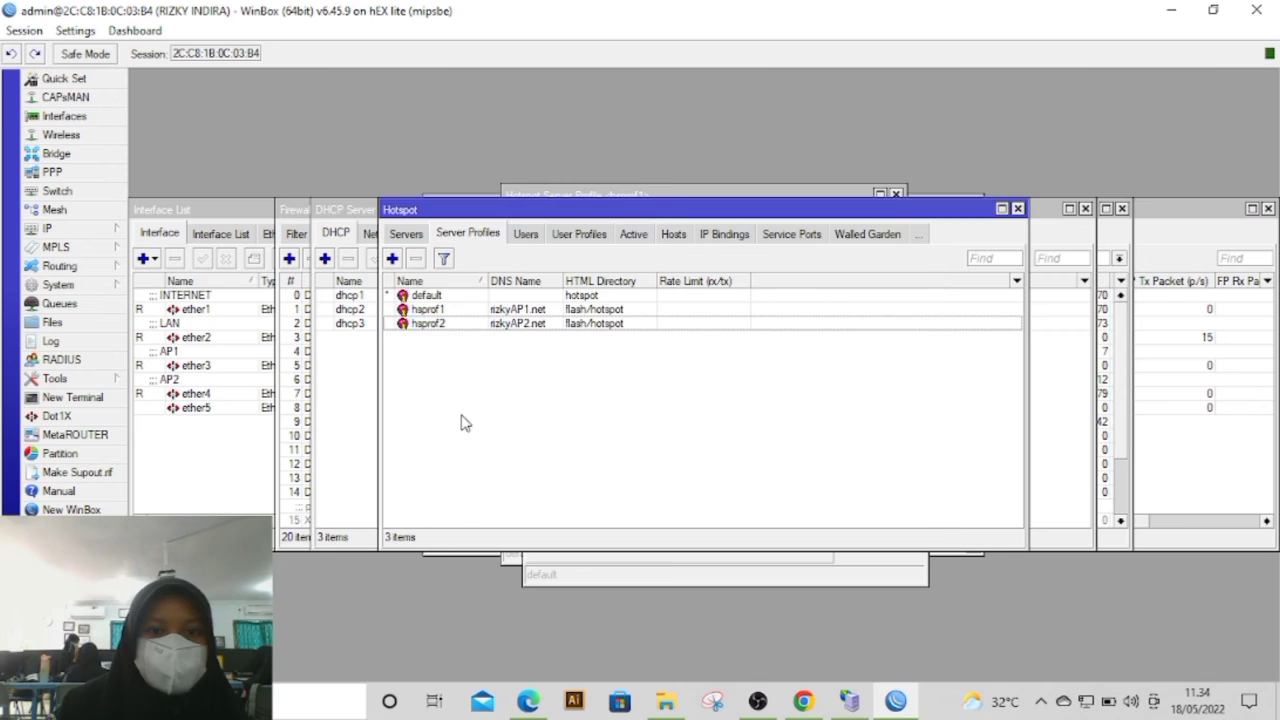
click(327, 407)
click(226, 462)
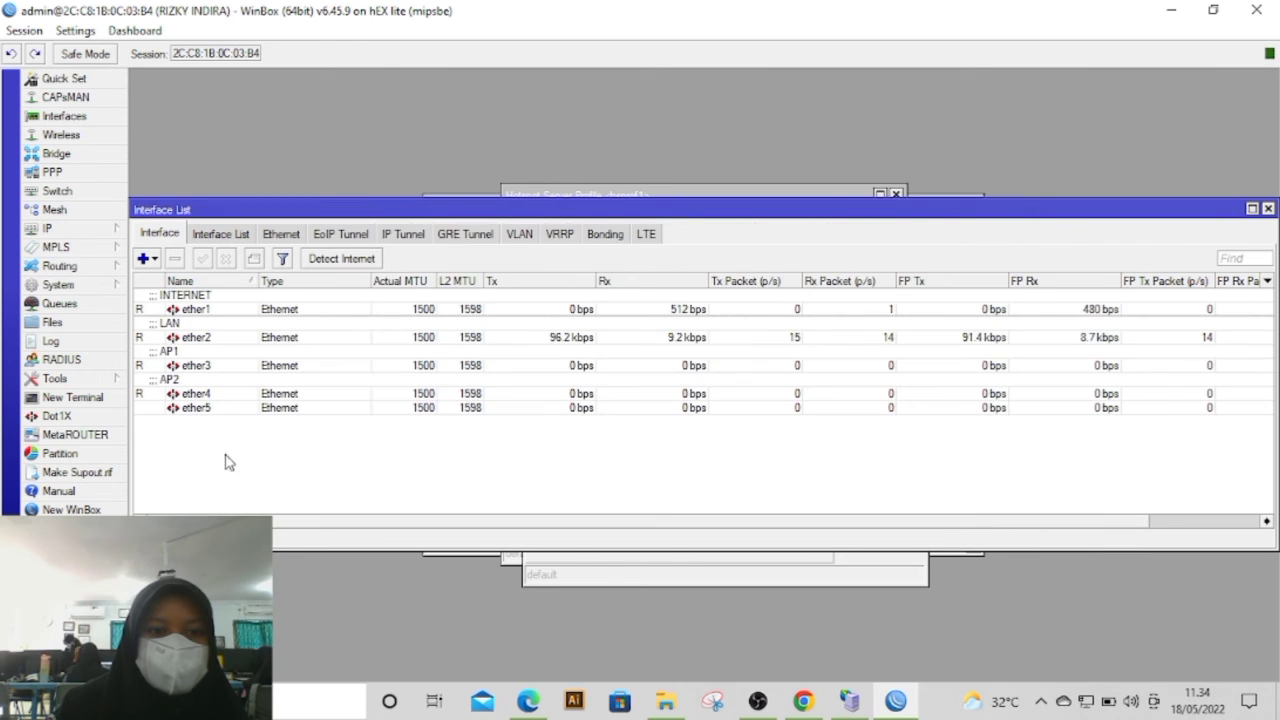
click(50, 228)
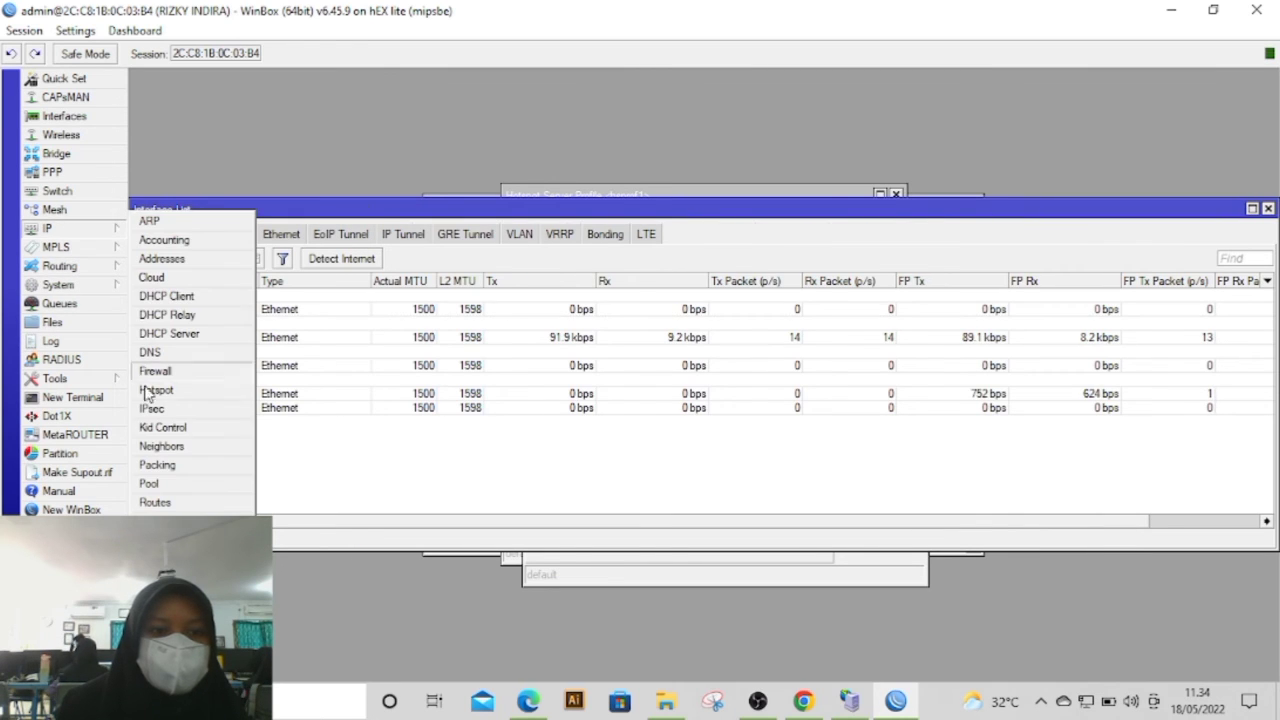
click(148, 483)
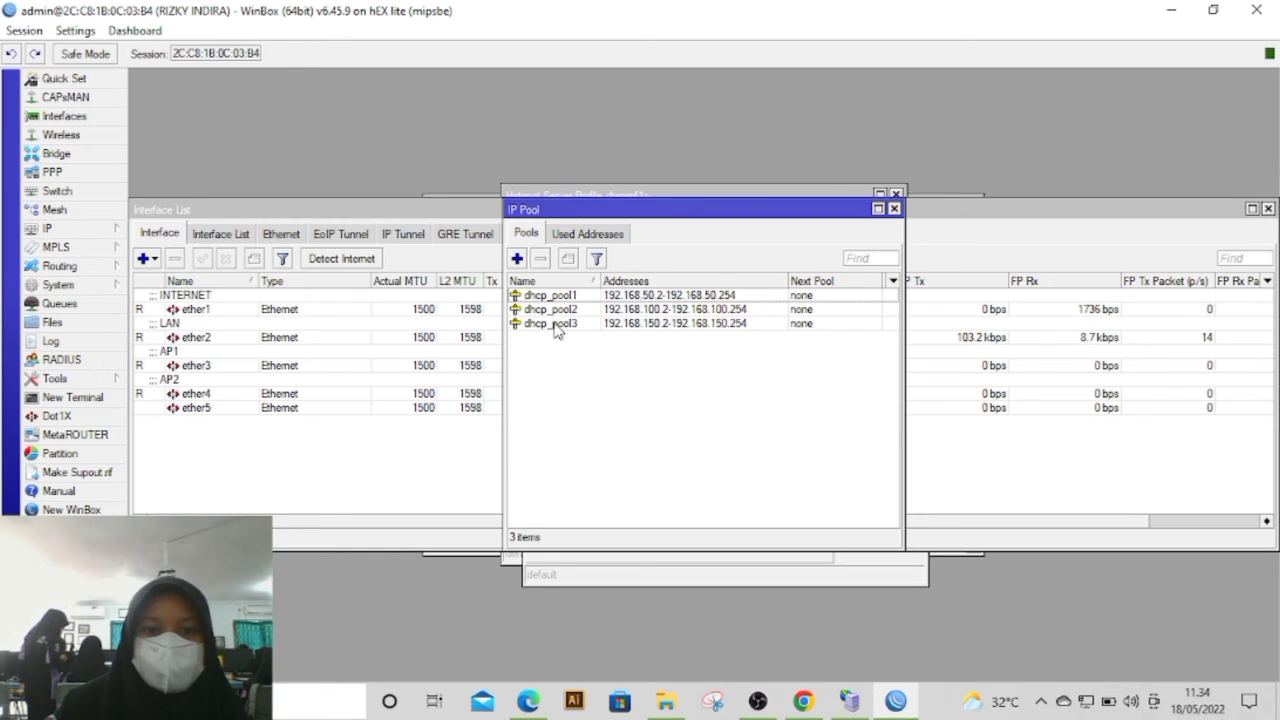
Step: Return to Mikhmon in the browser and set the address pool of the 1jam3AP2 profile to dhcp_pool3
click(528, 701)
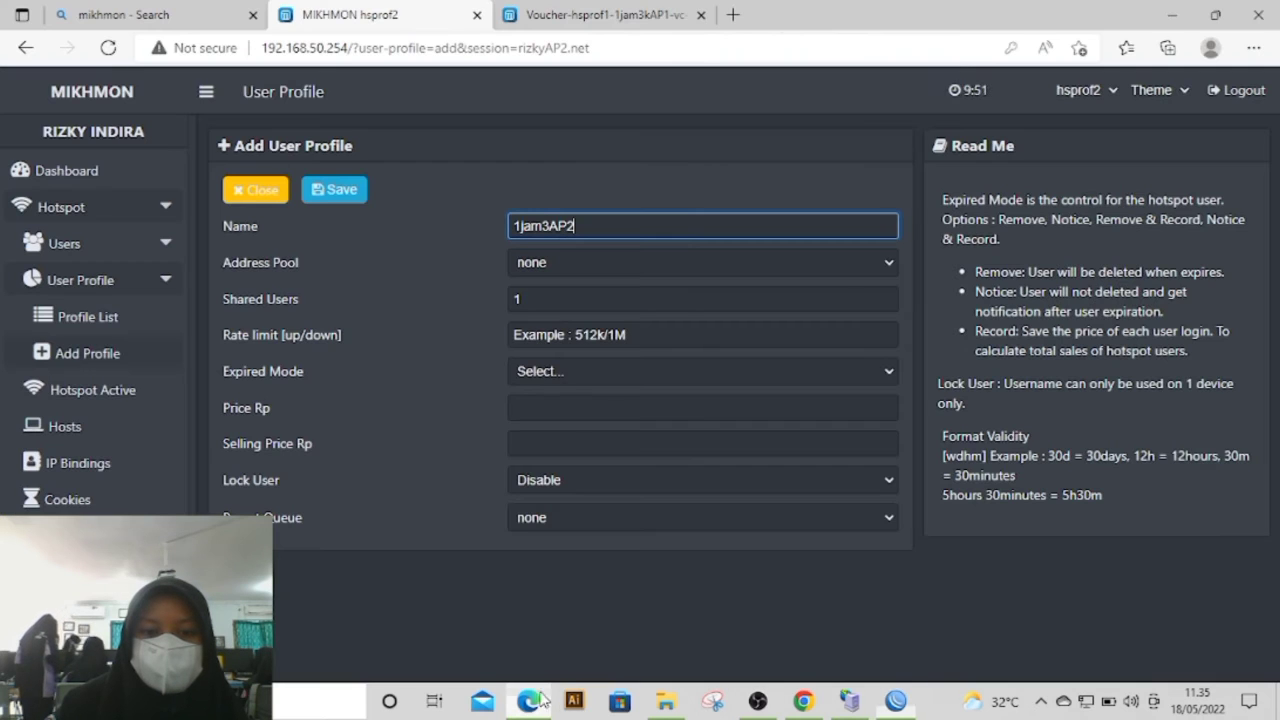
click(590, 263)
click(578, 320)
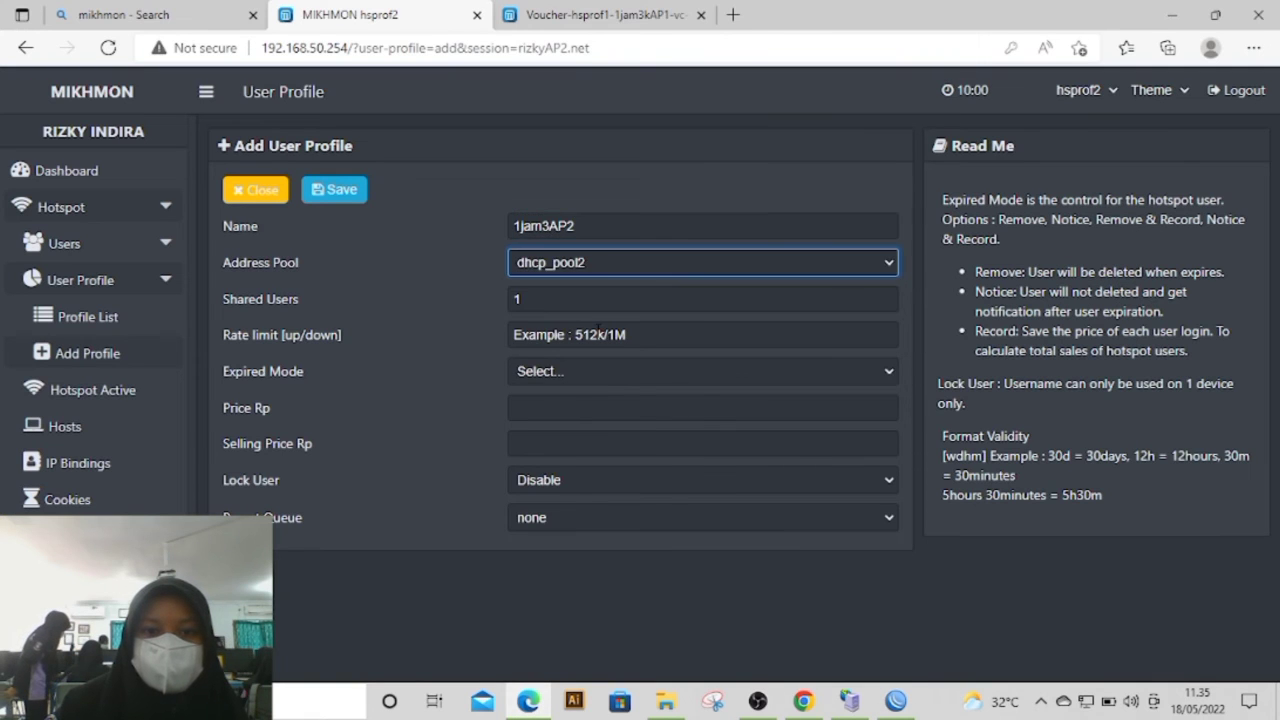
click(603, 263)
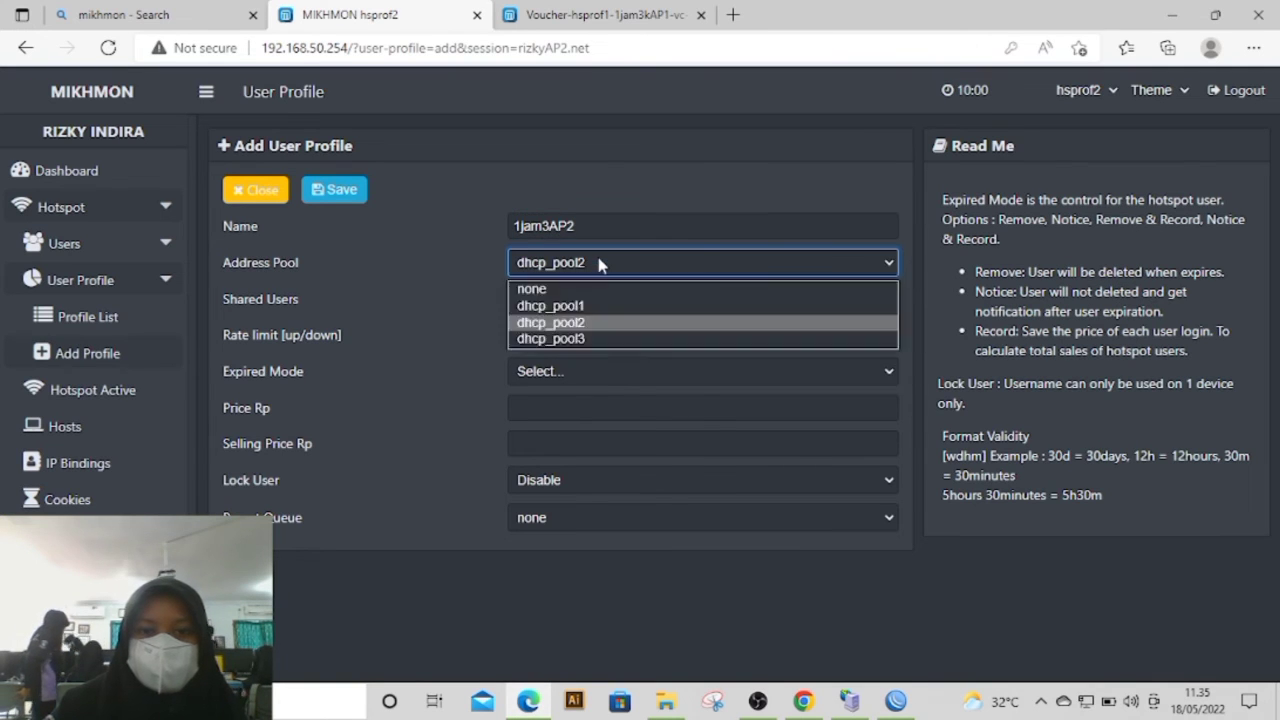
click(590, 342)
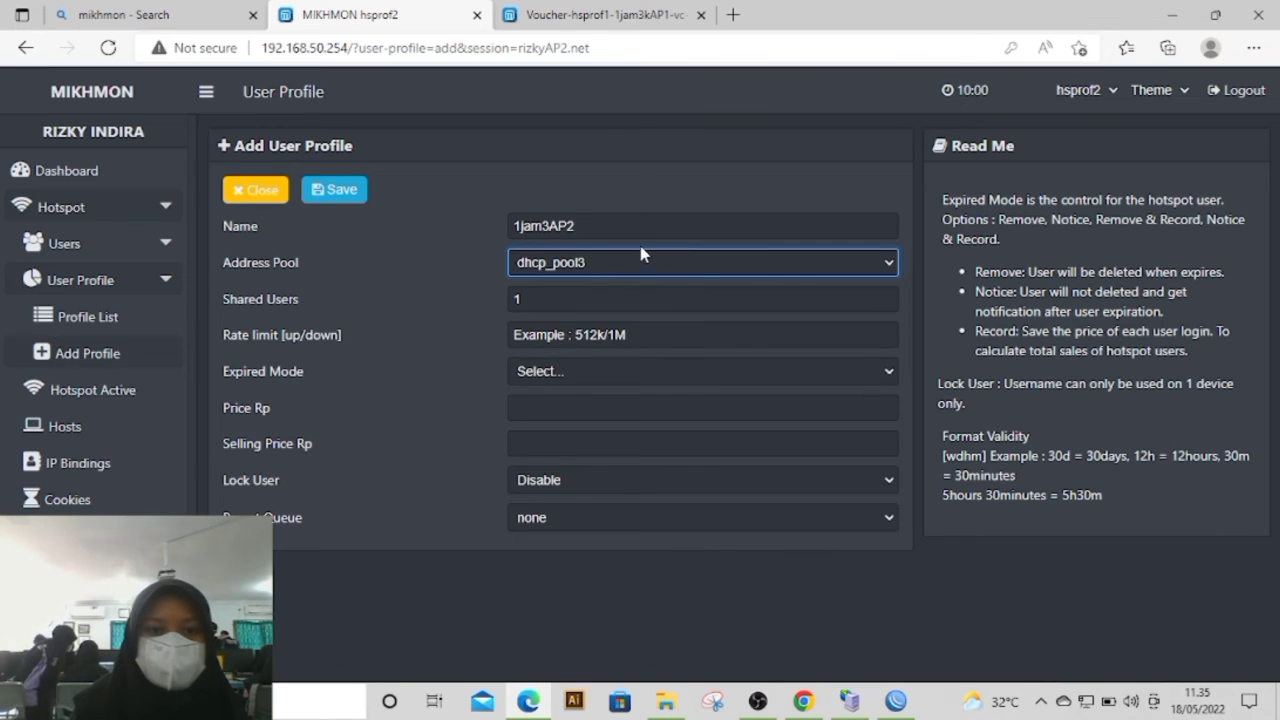
Step: Set the 1jam3AP2 profile's rate limit to 1M/1M and its expired mode to Remove with a validity of 1d
click(557, 332)
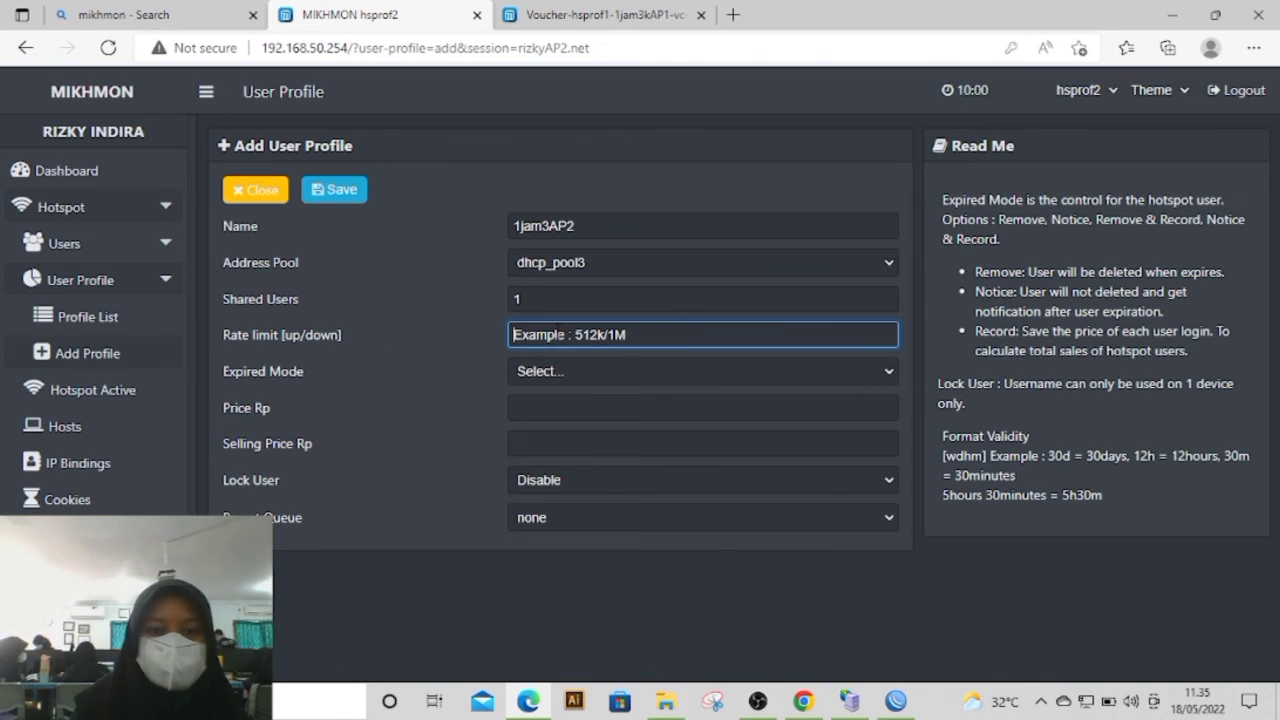
text(1M/1M)
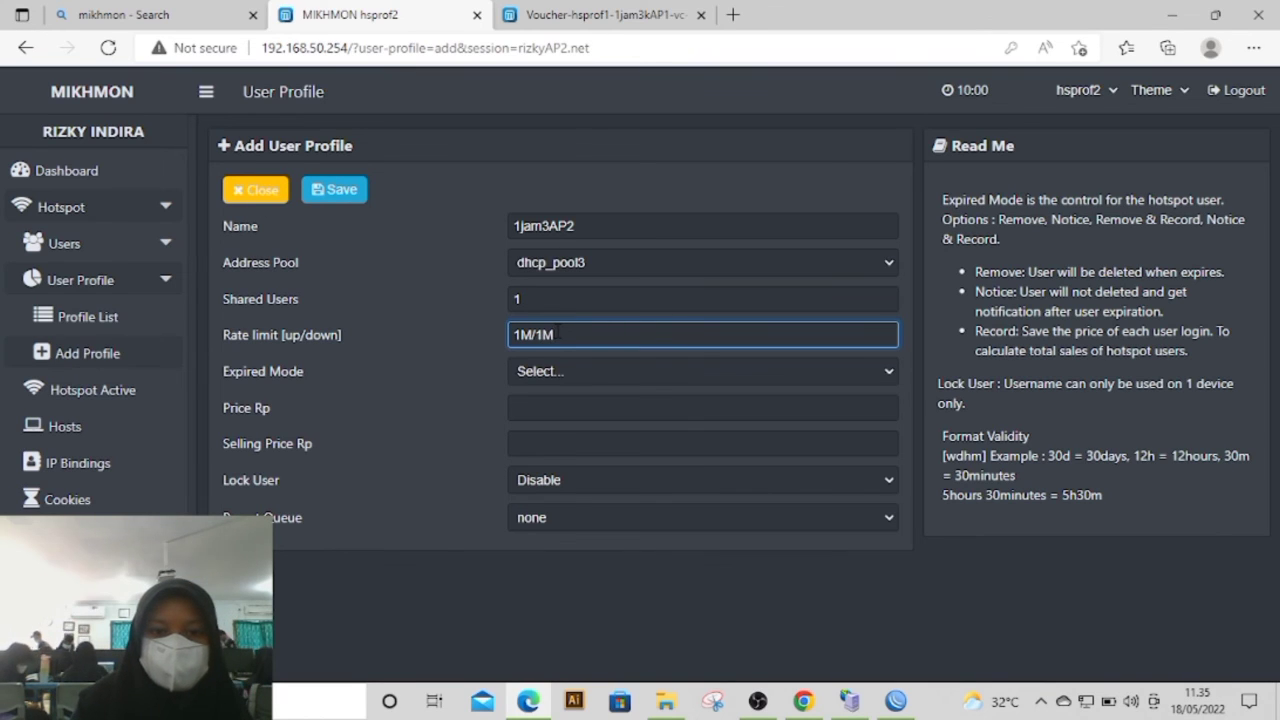
click(548, 372)
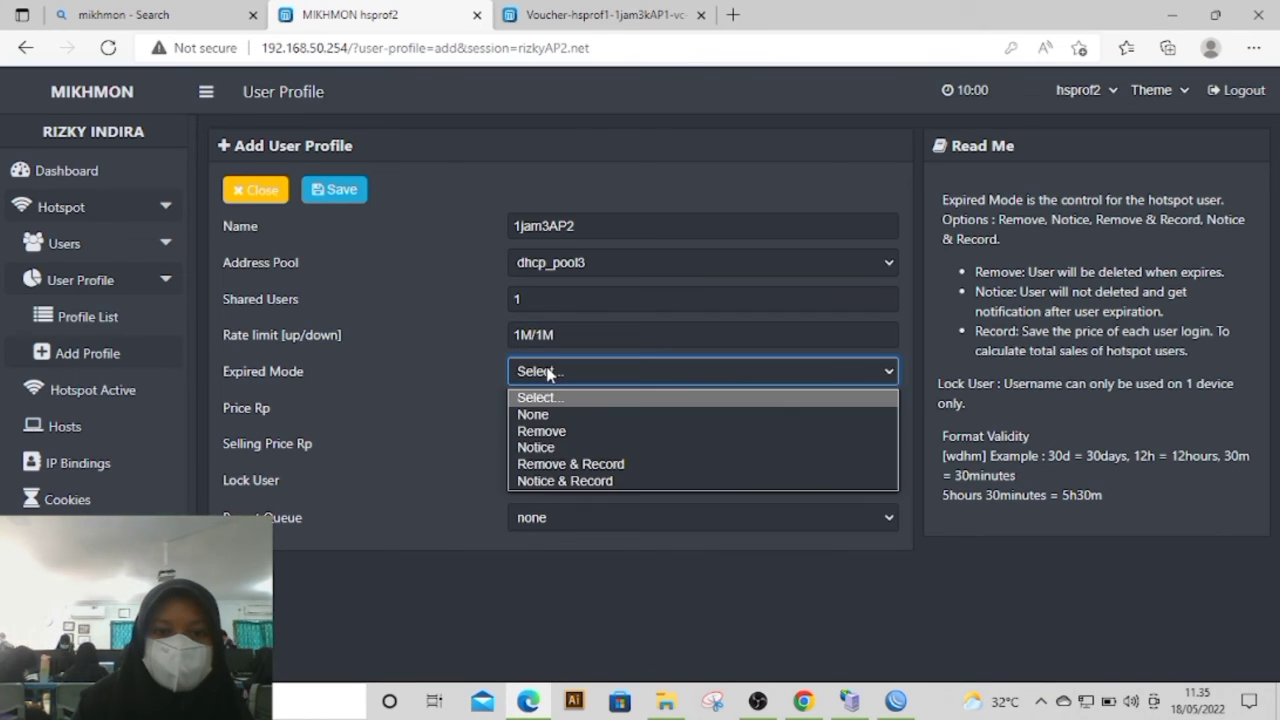
click(575, 431)
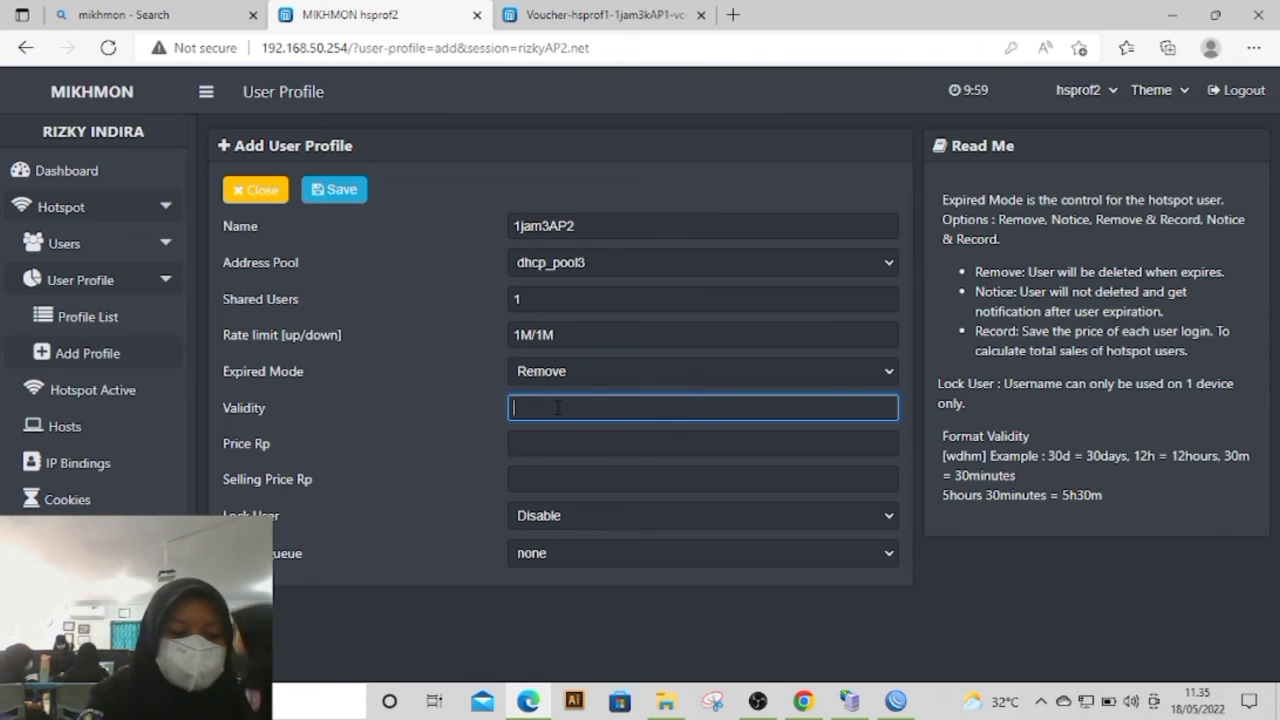
text(1d)
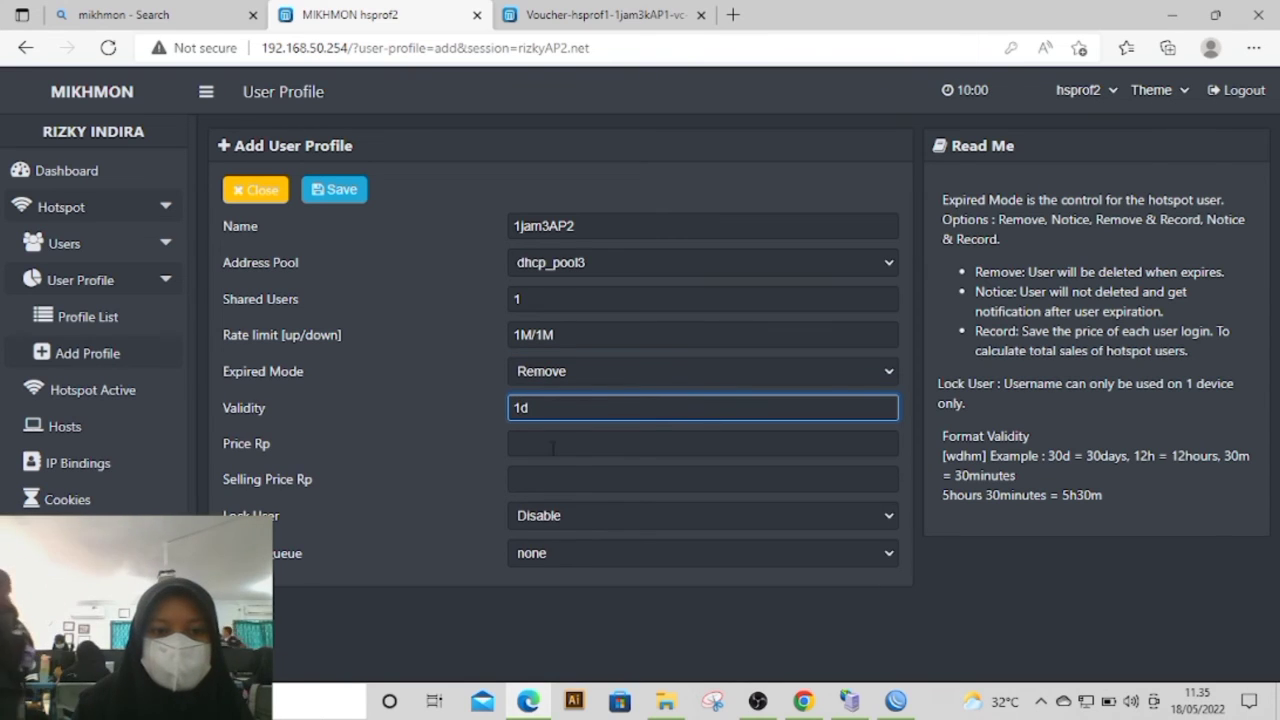
Step: Set the 1jam3AP2 profile's price and selling price to 3000, enable Lock User and save the profile
click(549, 453)
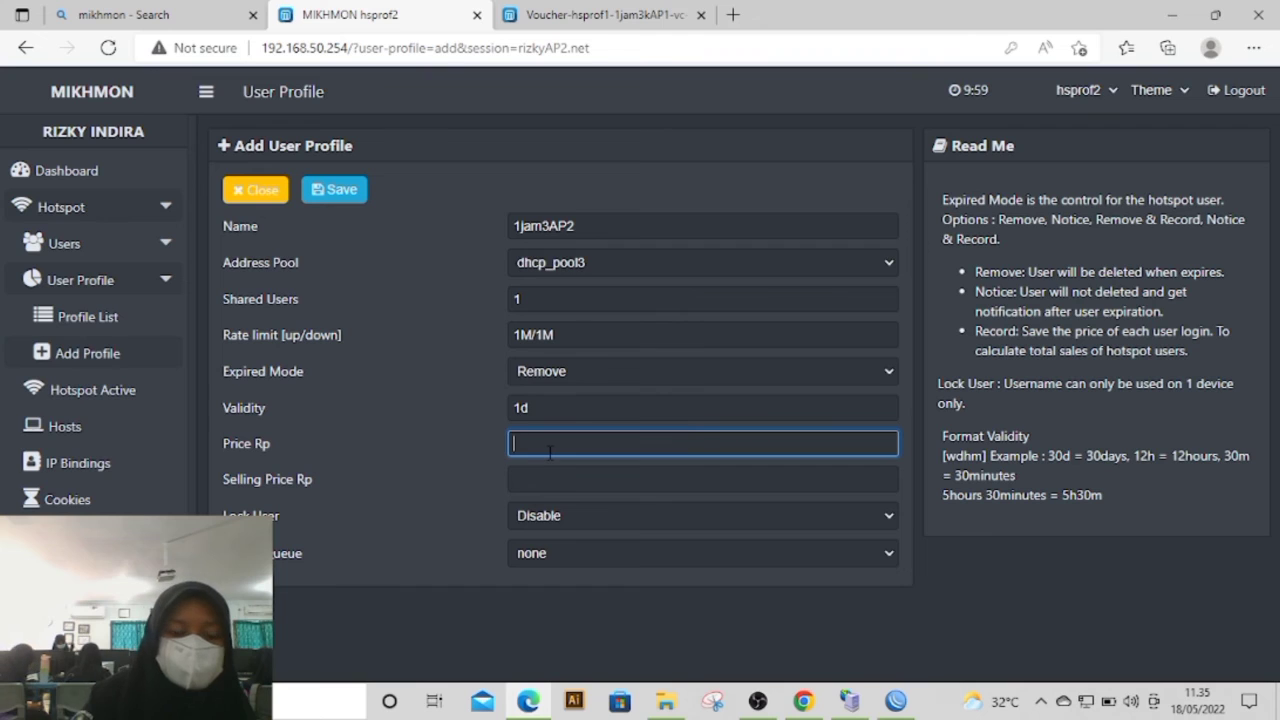
text(3000)
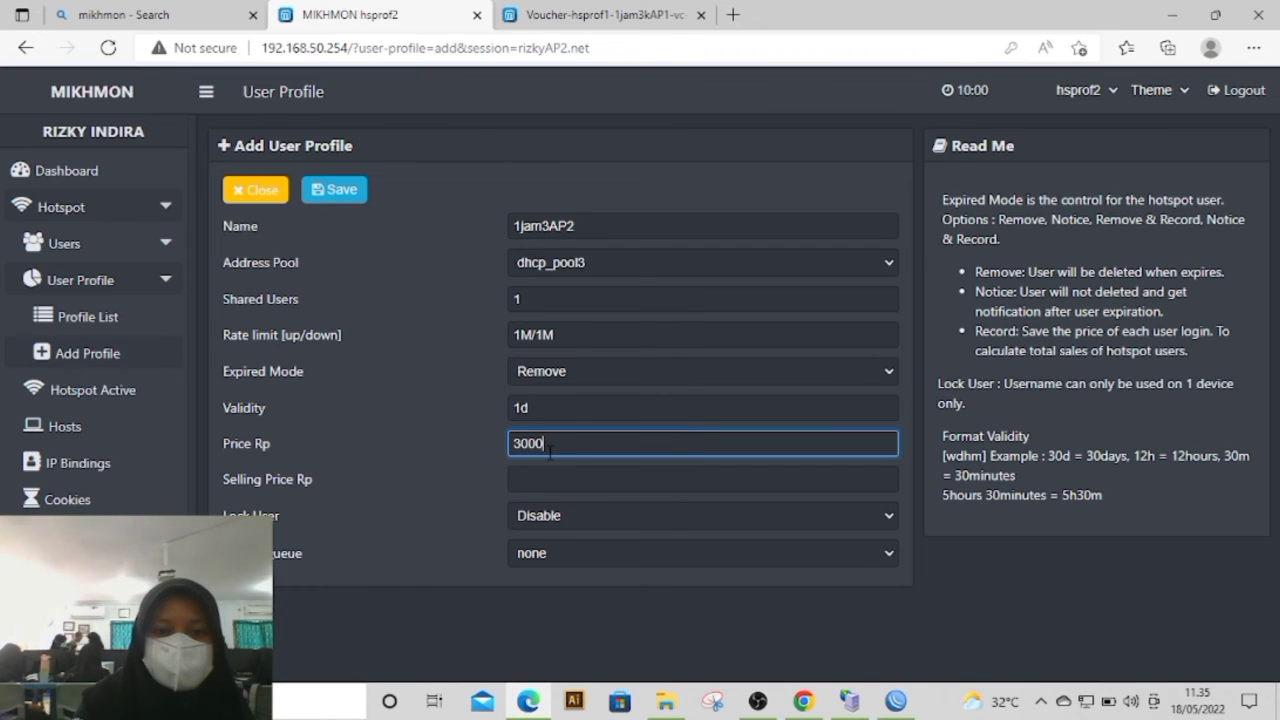
click(547, 477)
text(3)
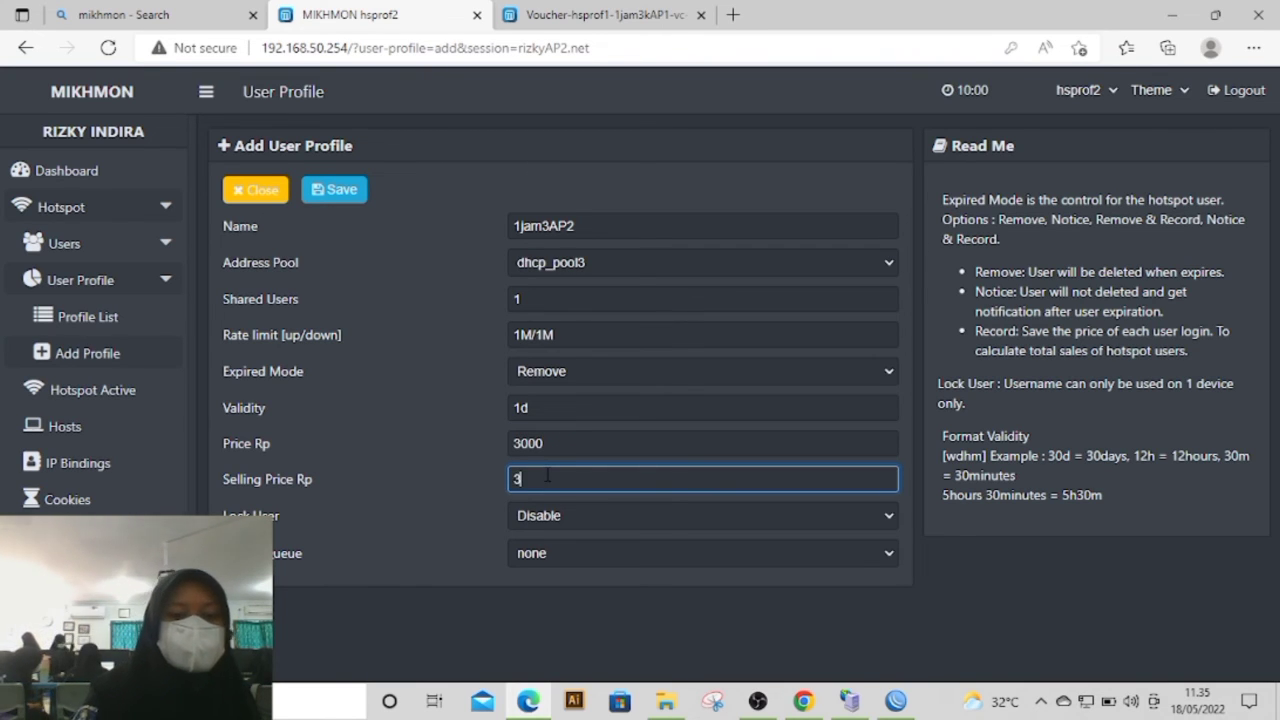
text(000)
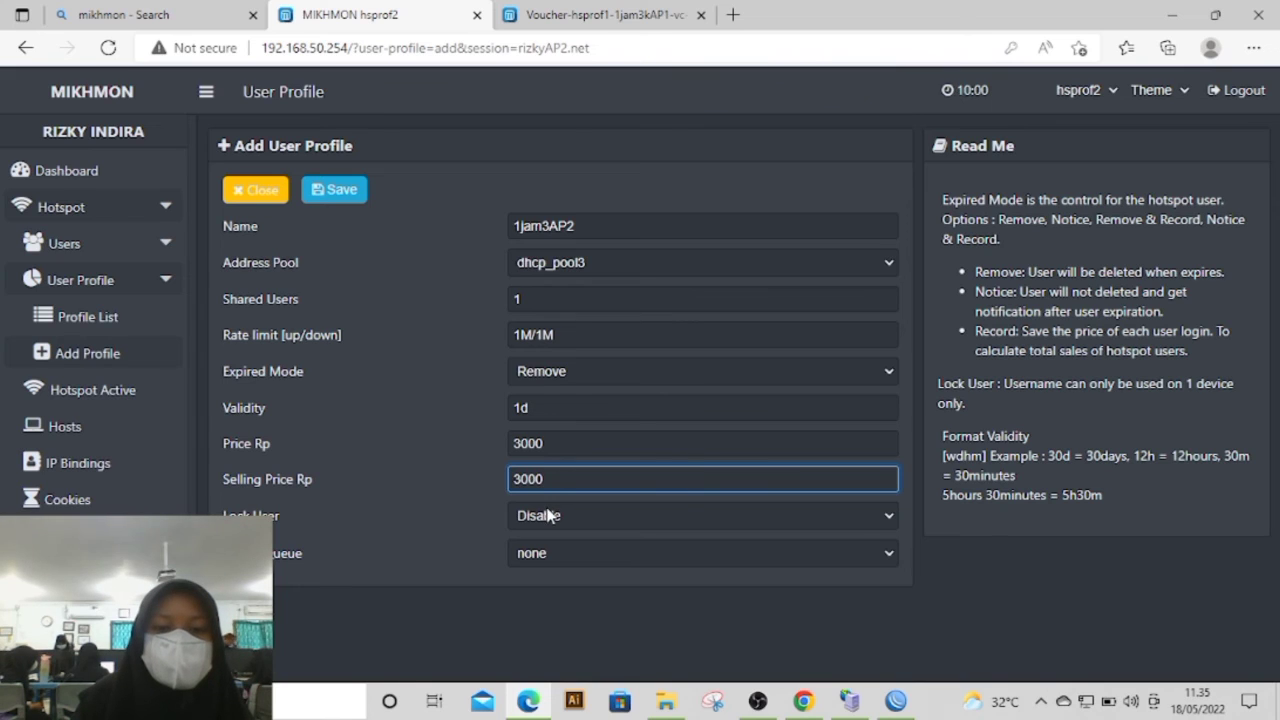
click(547, 515)
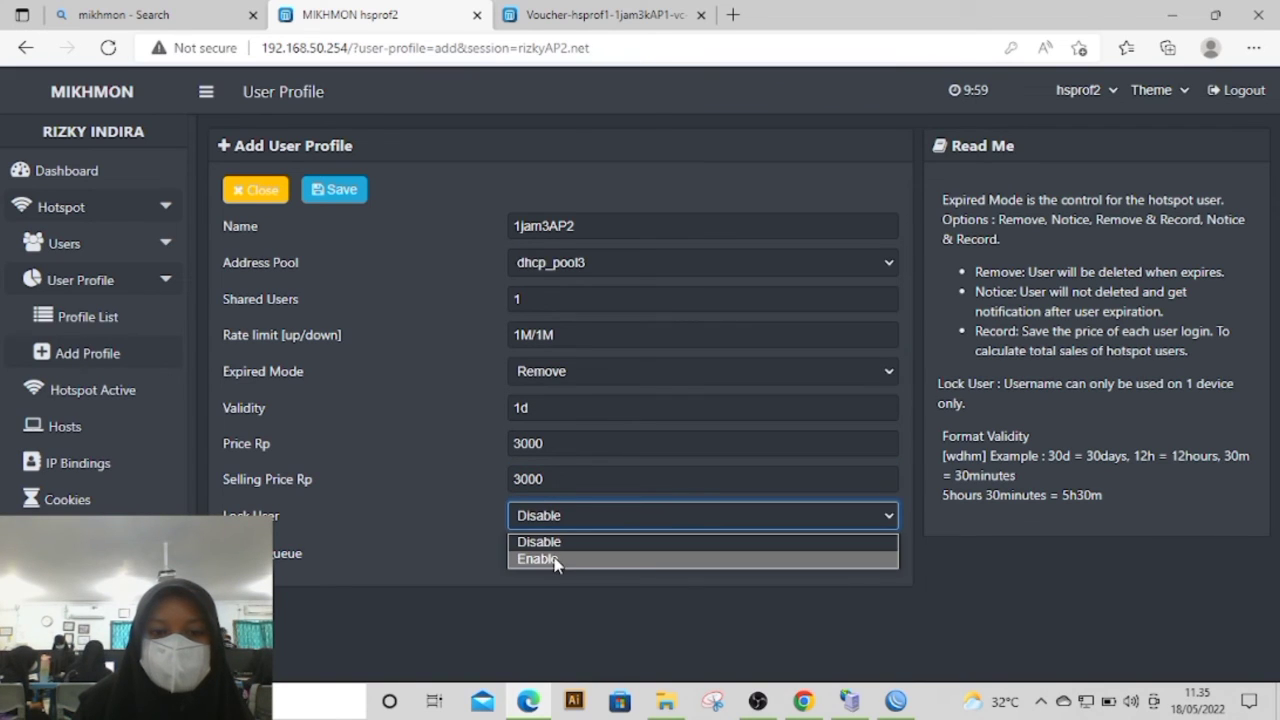
click(556, 560)
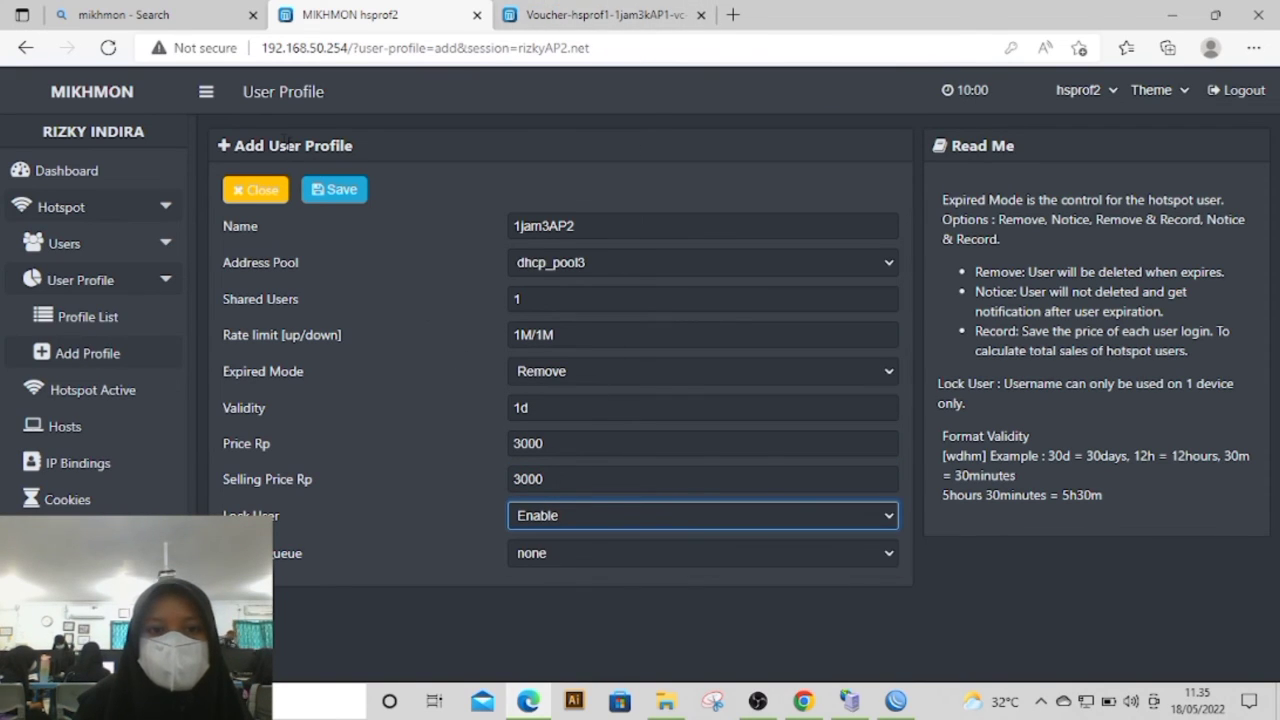
click(335, 190)
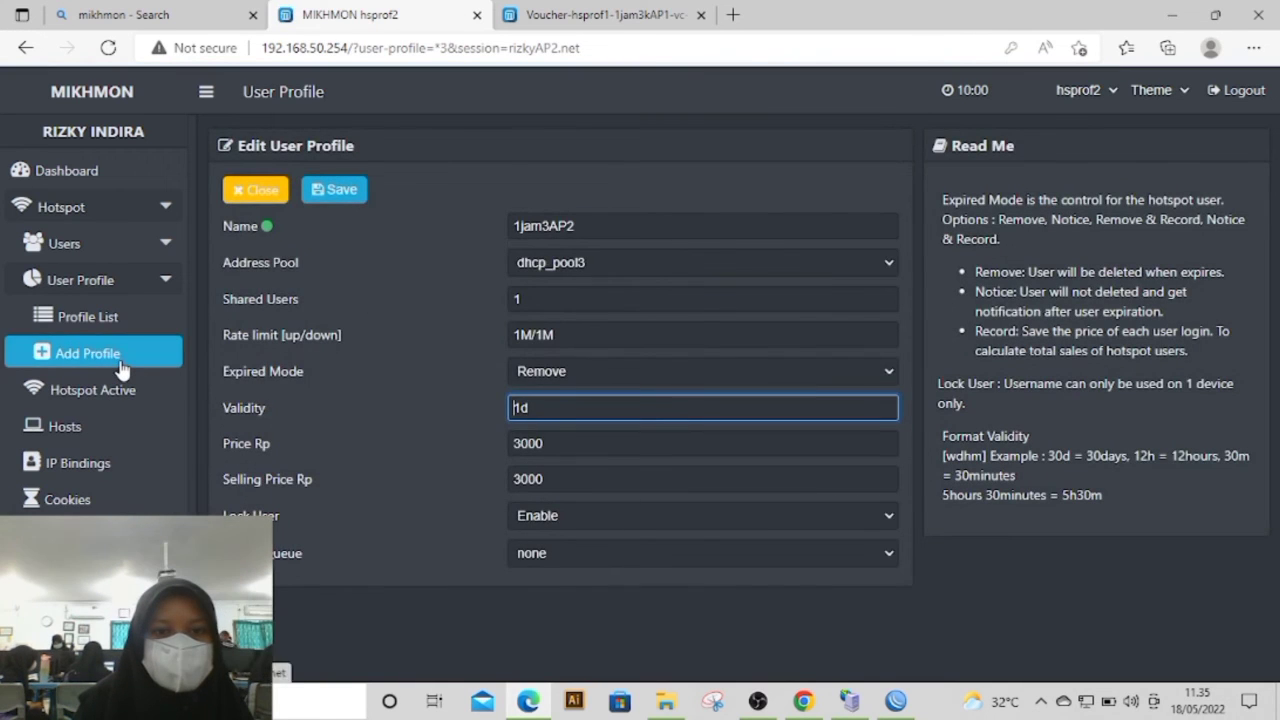
Step: Start another hotspot user profile named 2jam6kAP2 and assign it the address pool dhcp_pool3
click(120, 366)
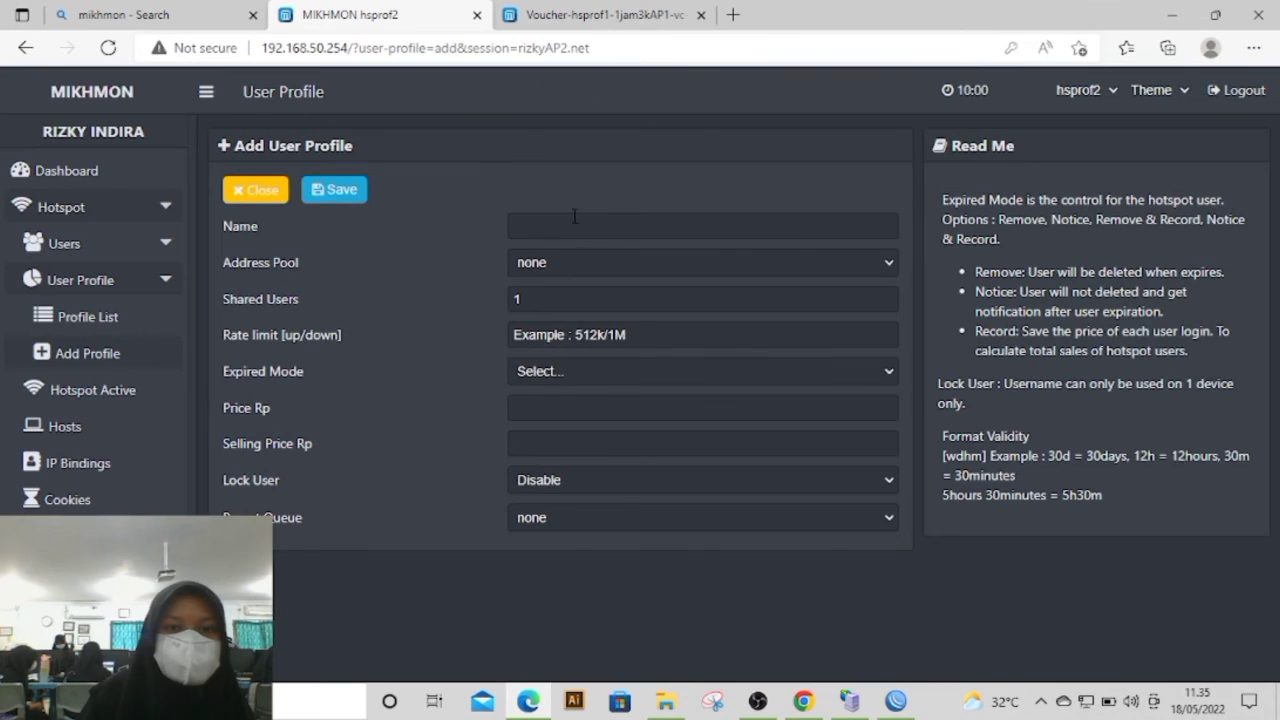
click(557, 222)
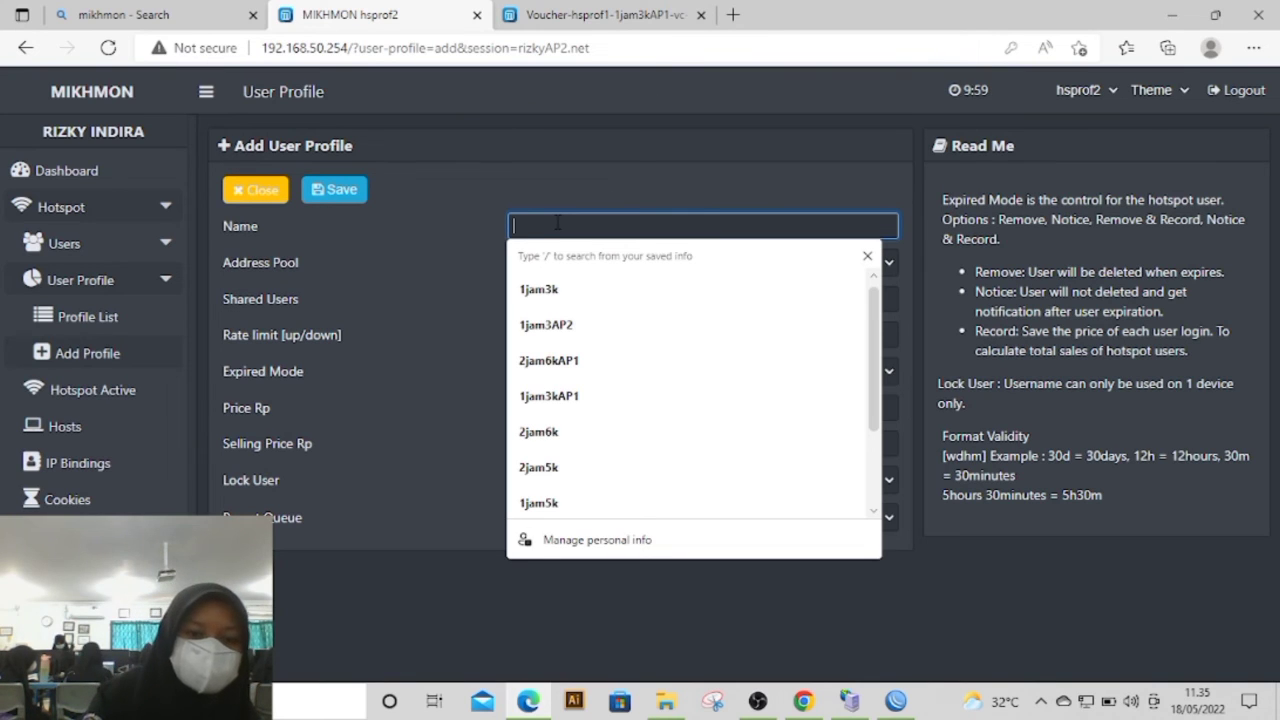
text(2jam)
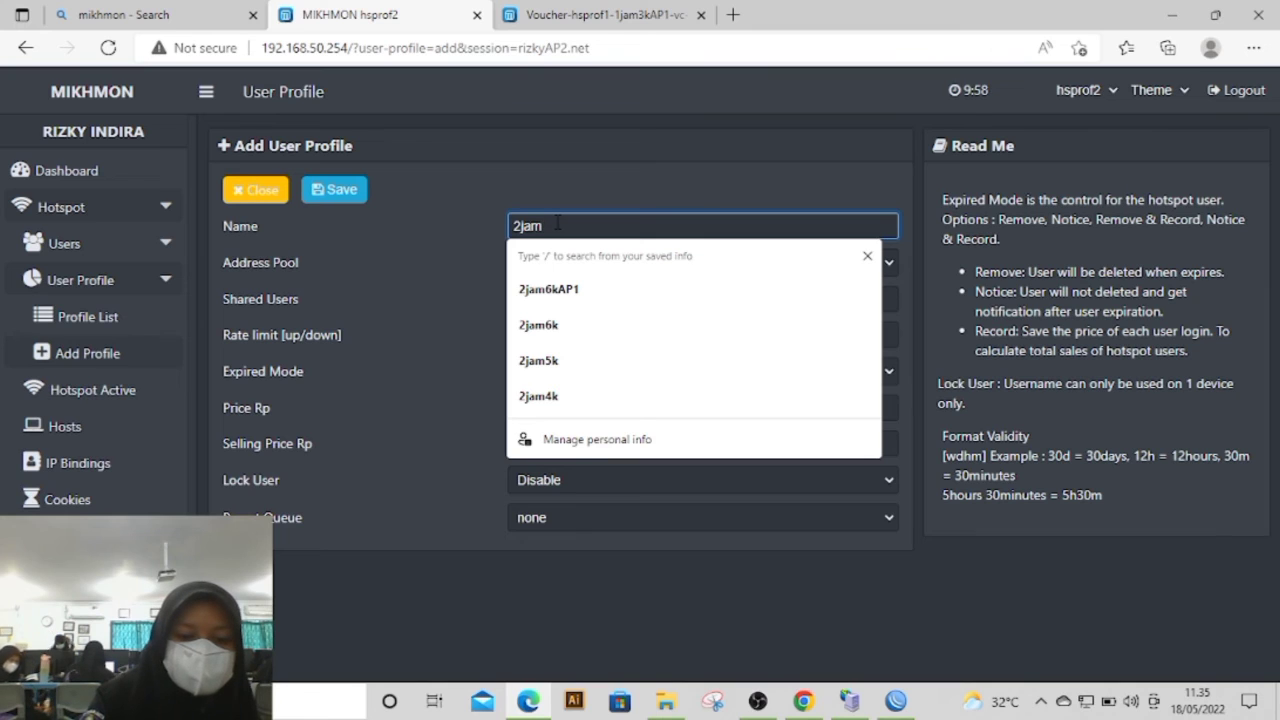
text(6k)
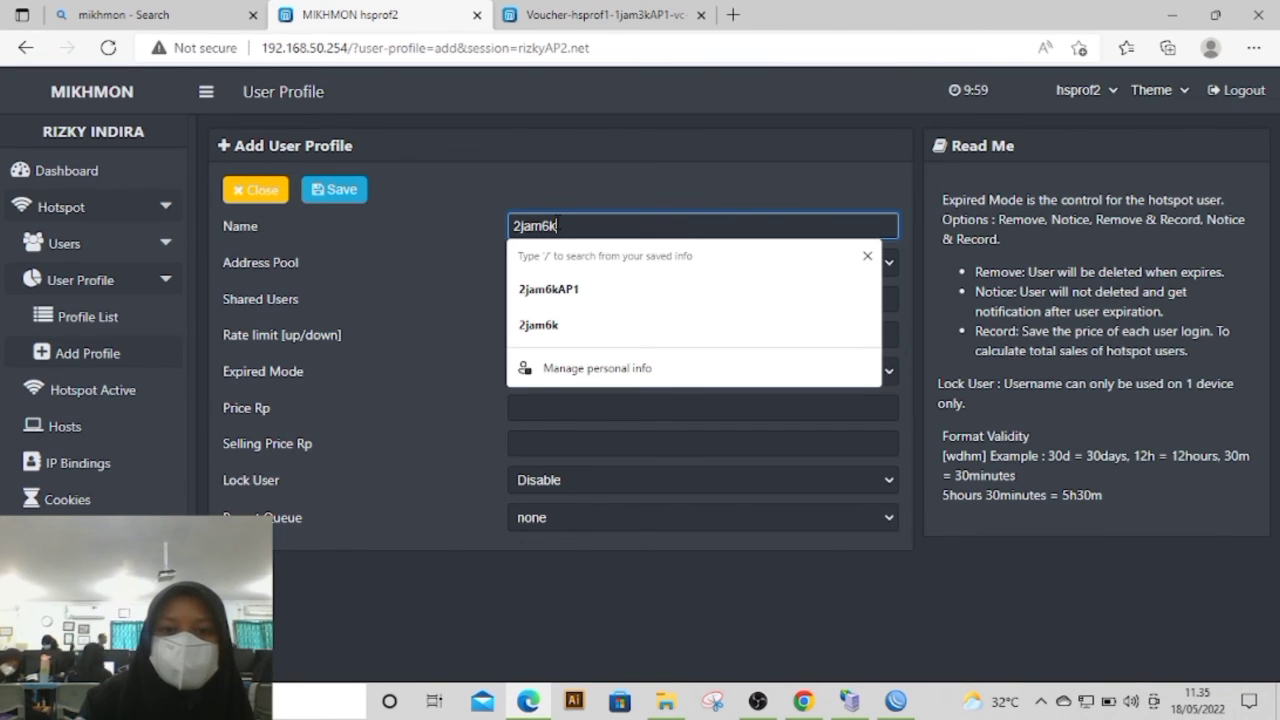
text(AP2)
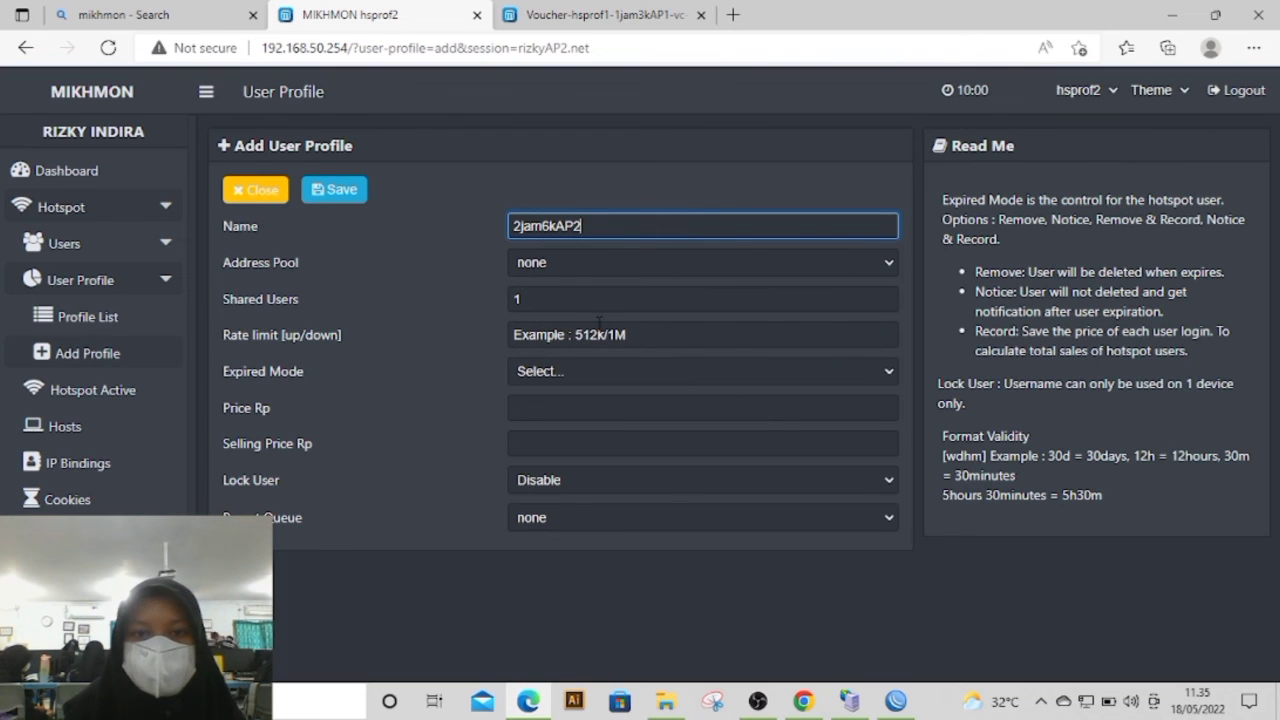
click(556, 262)
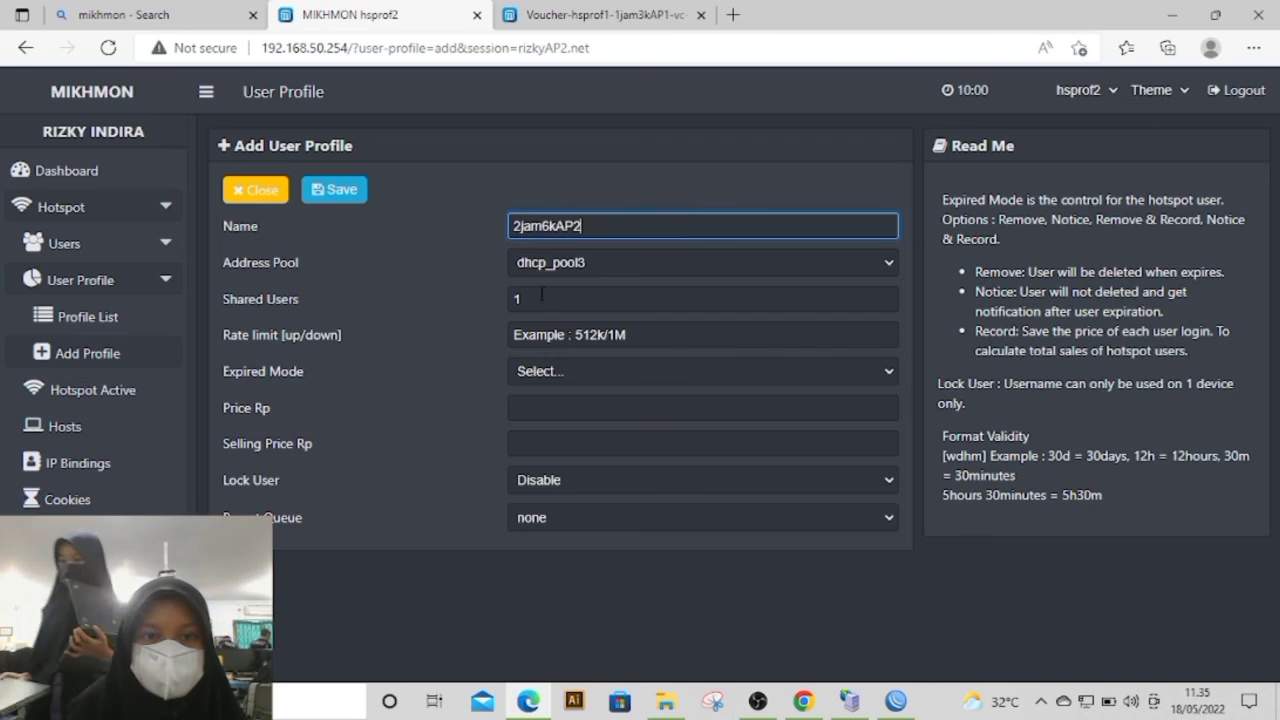
Step: Give the 2jam6kAP2 profile a 1M/1M rate limit, expired mode Remove and a validity of 1d
click(555, 334)
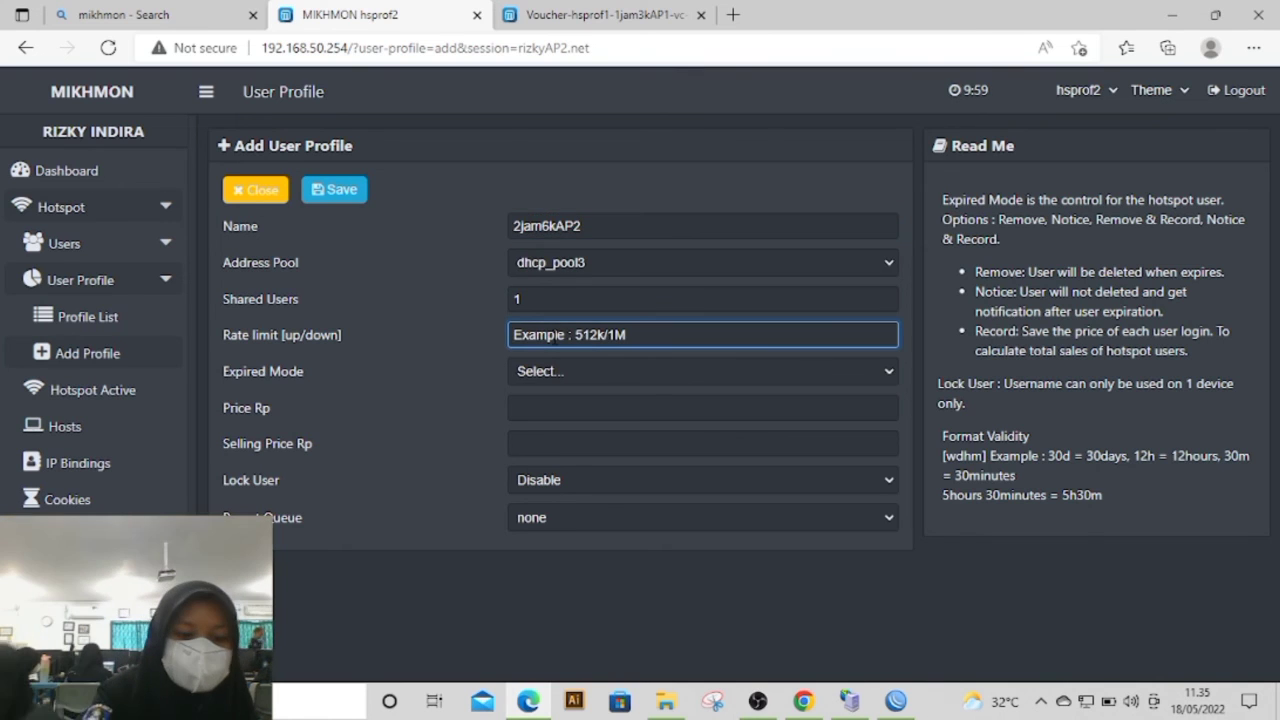
text(1M/1M)
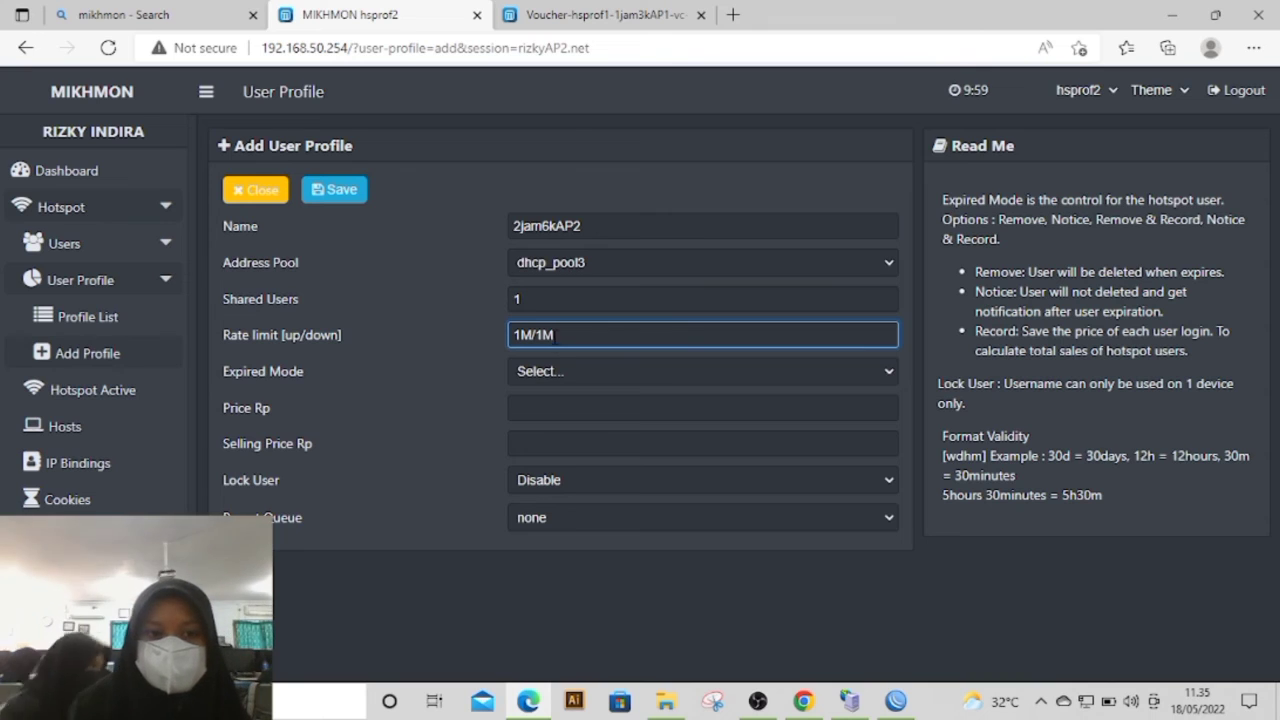
click(545, 371)
click(559, 428)
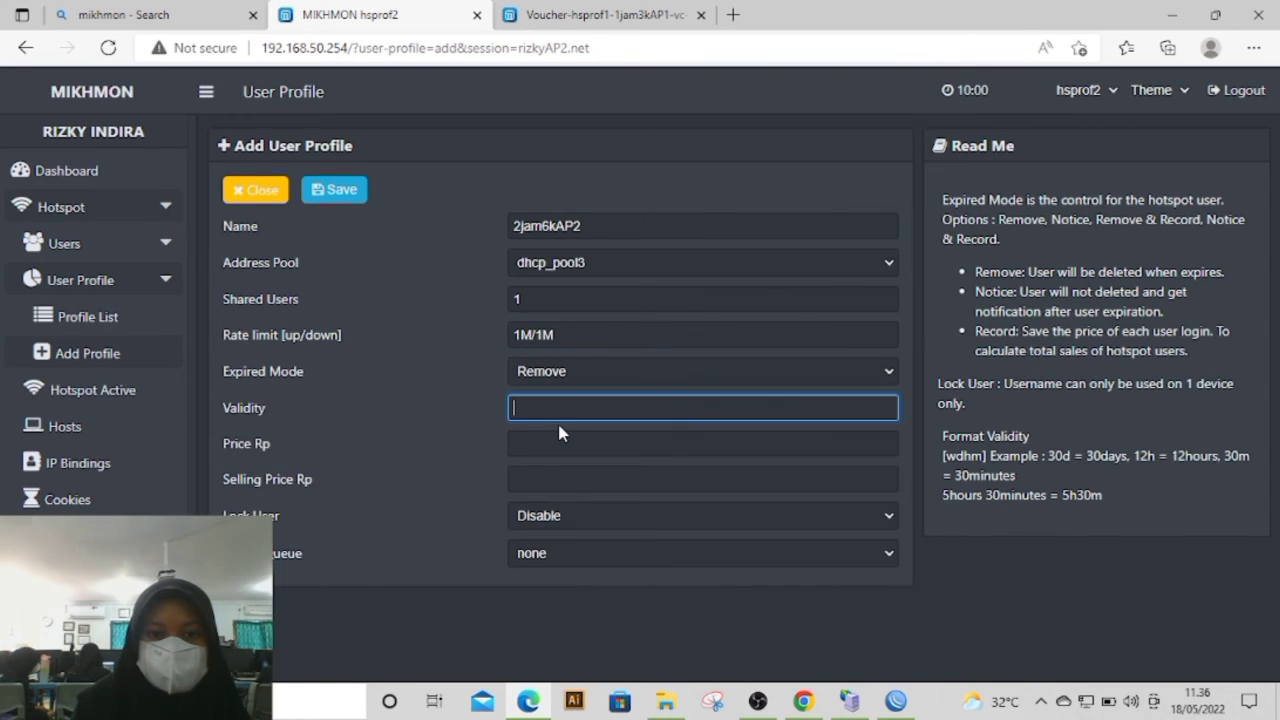
text(1)
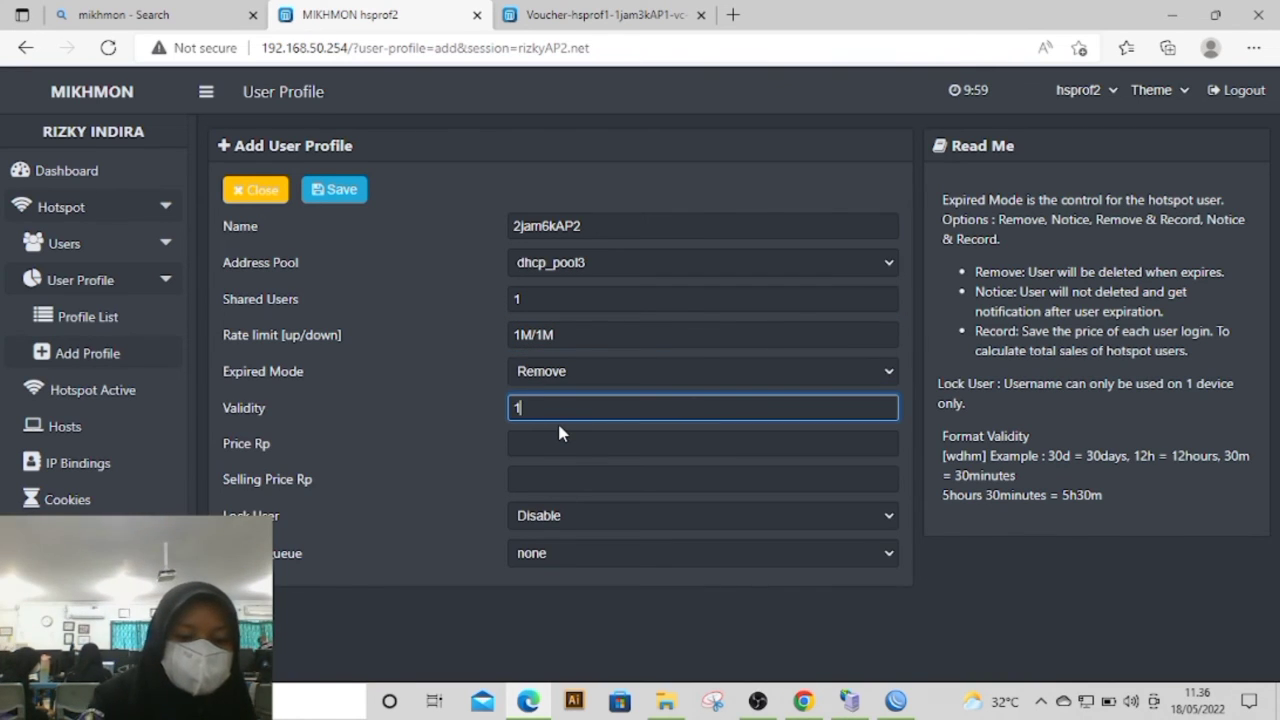
text(d)
Step: Set both the price and selling price of the 2jam6kAP2 profile to 6000 and enable Lock User
click(560, 445)
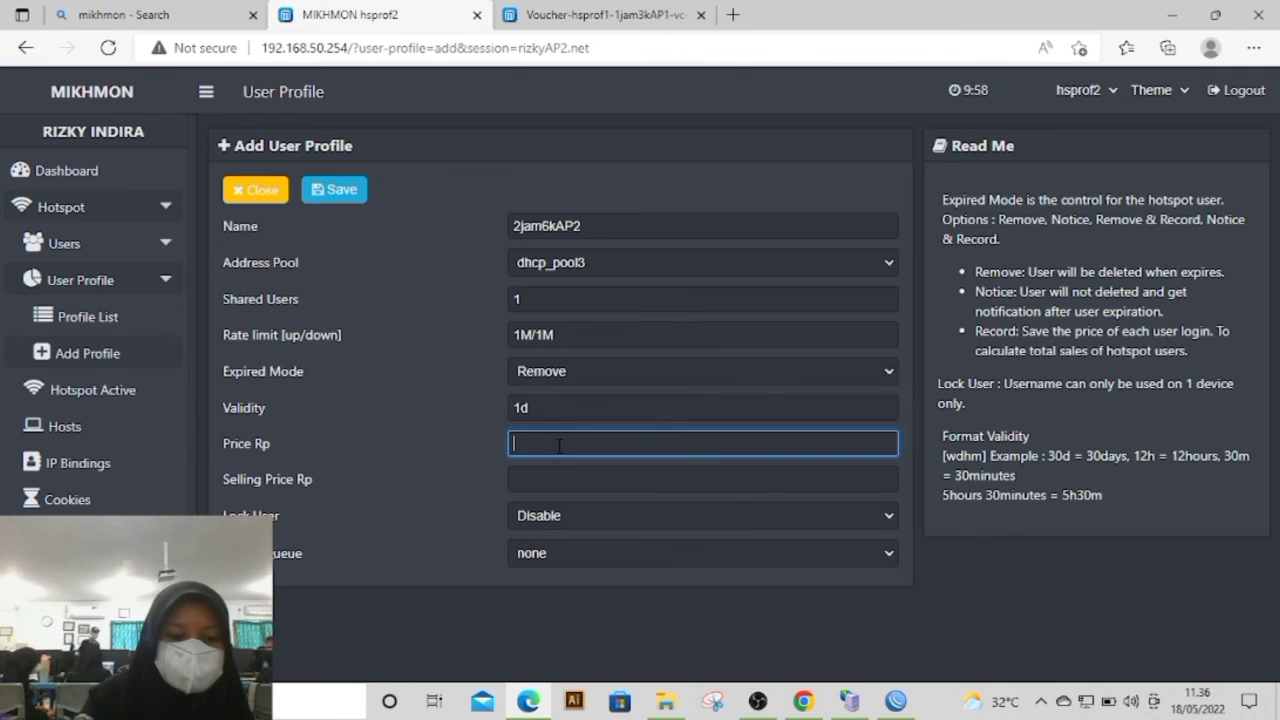
text(6000)
click(557, 476)
text(6000)
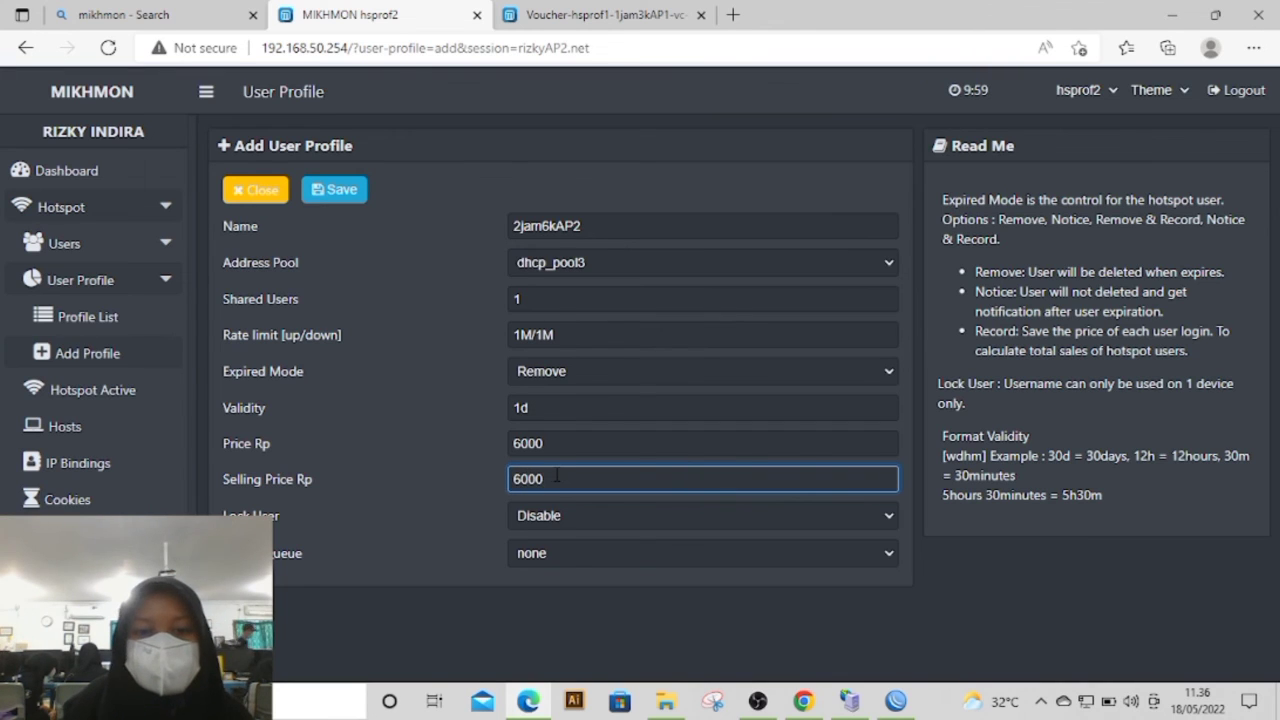
click(555, 515)
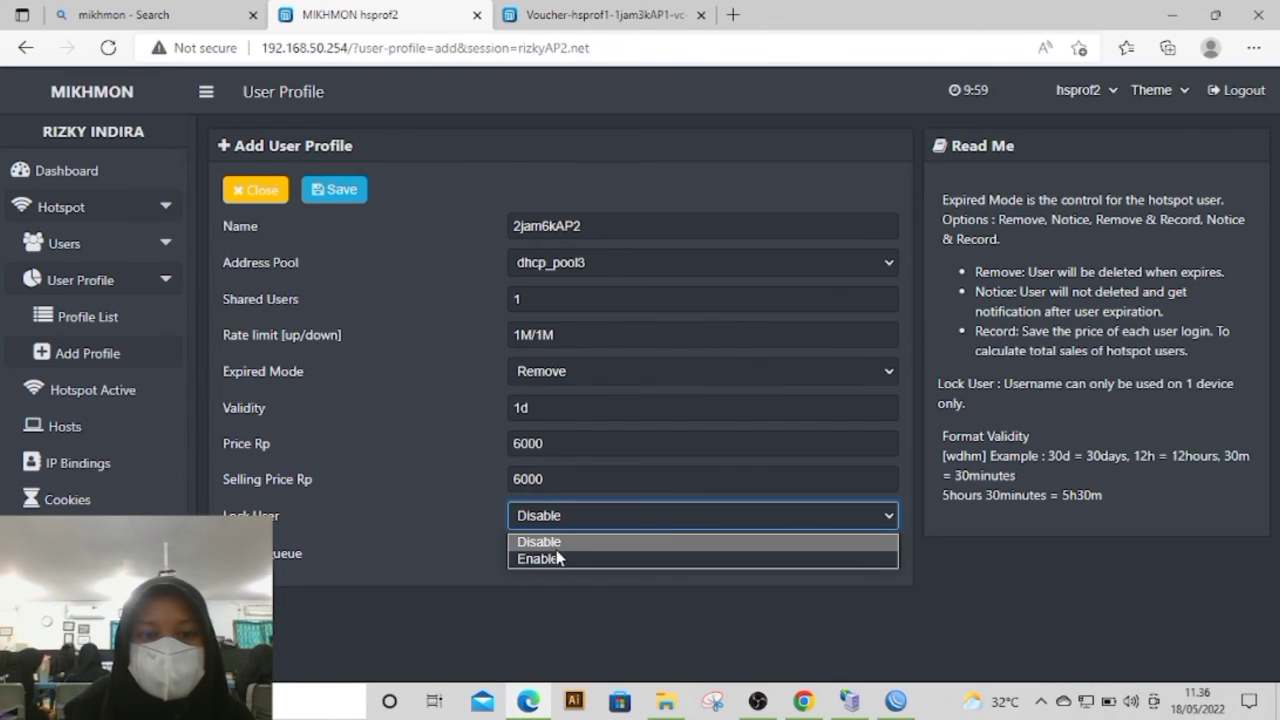
click(556, 557)
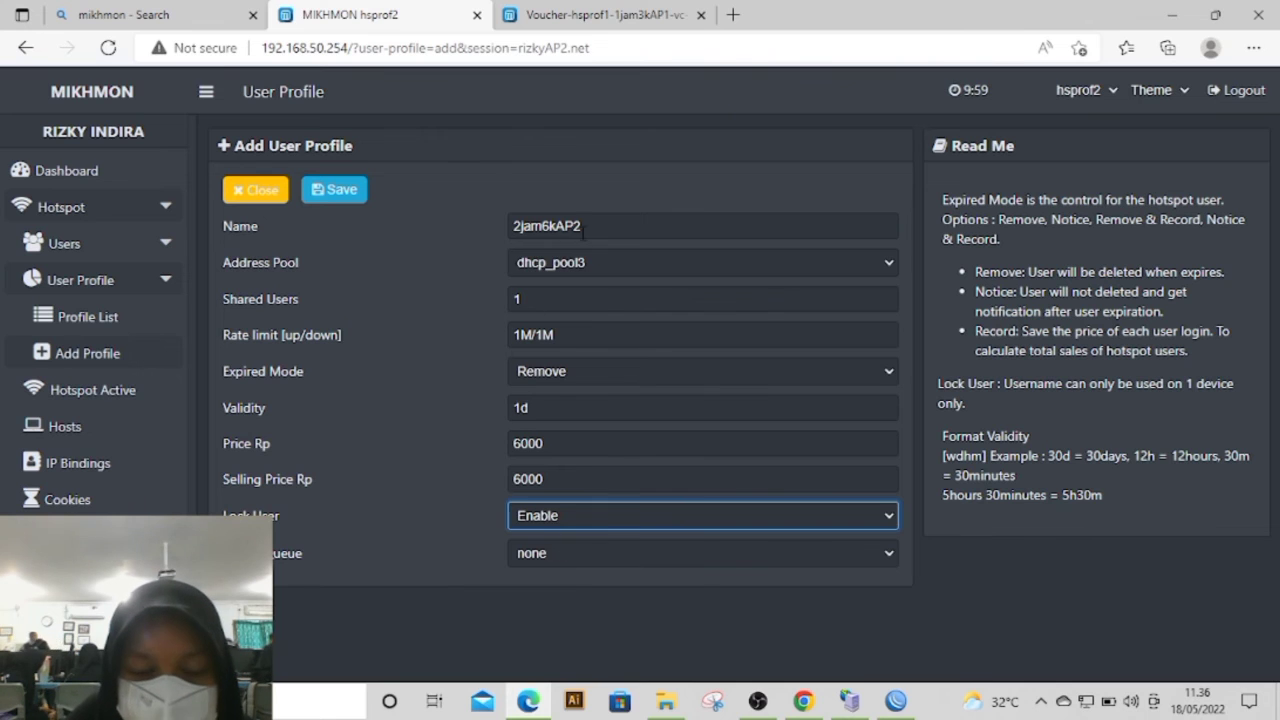
Step: Save the 2jam6kAP2 user profile and open the list of hotspot user profiles
click(330, 192)
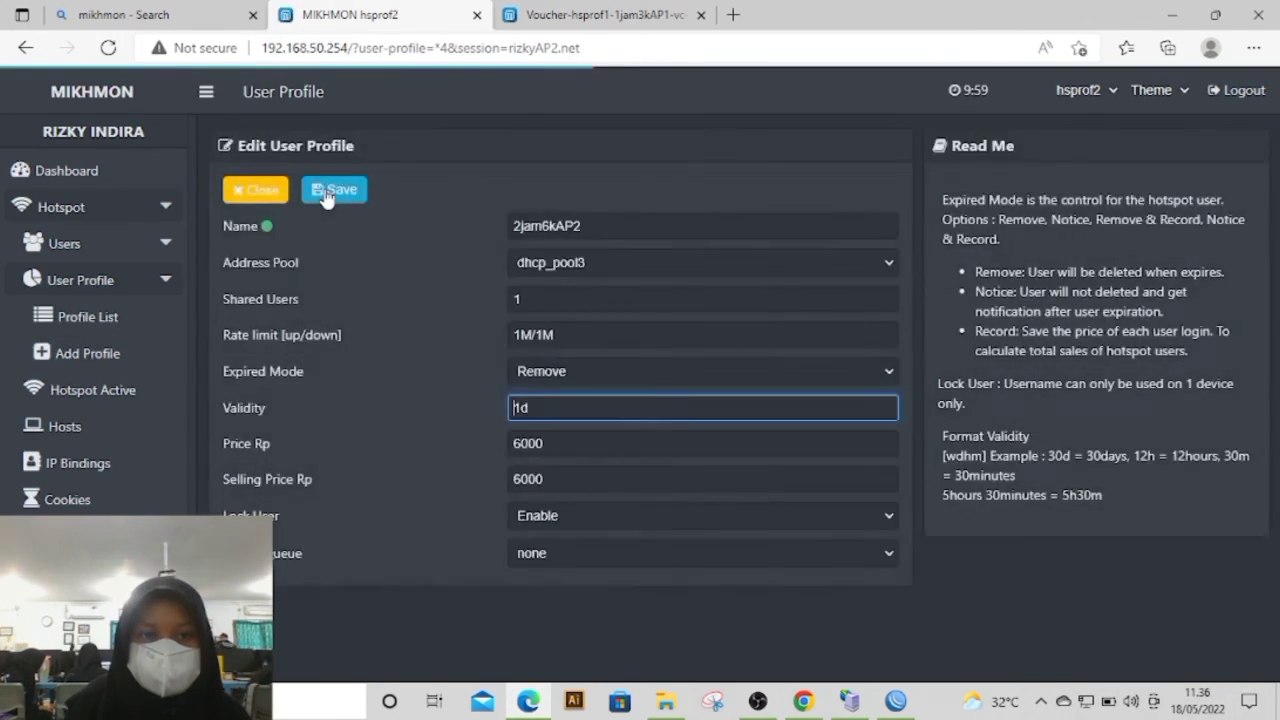
click(119, 317)
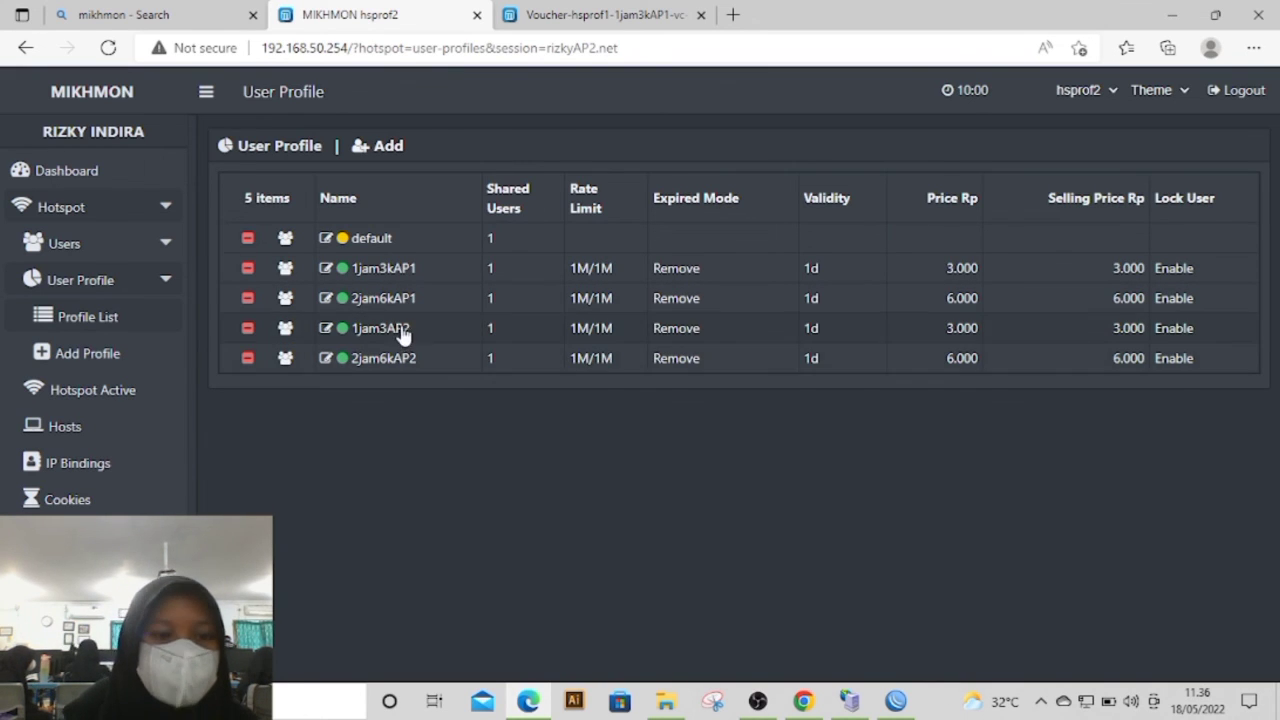
Step: Start generating a batch of 3 hotspot users with the user mode Username = Password
click(58, 242)
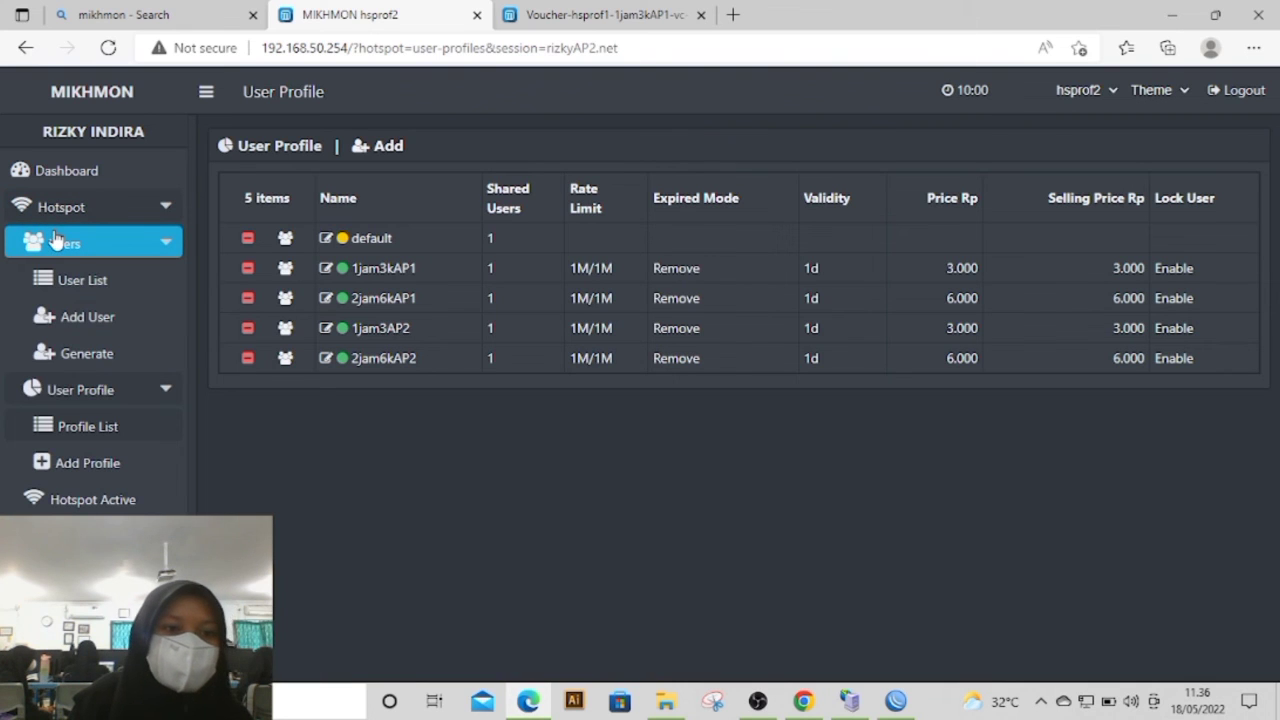
click(112, 352)
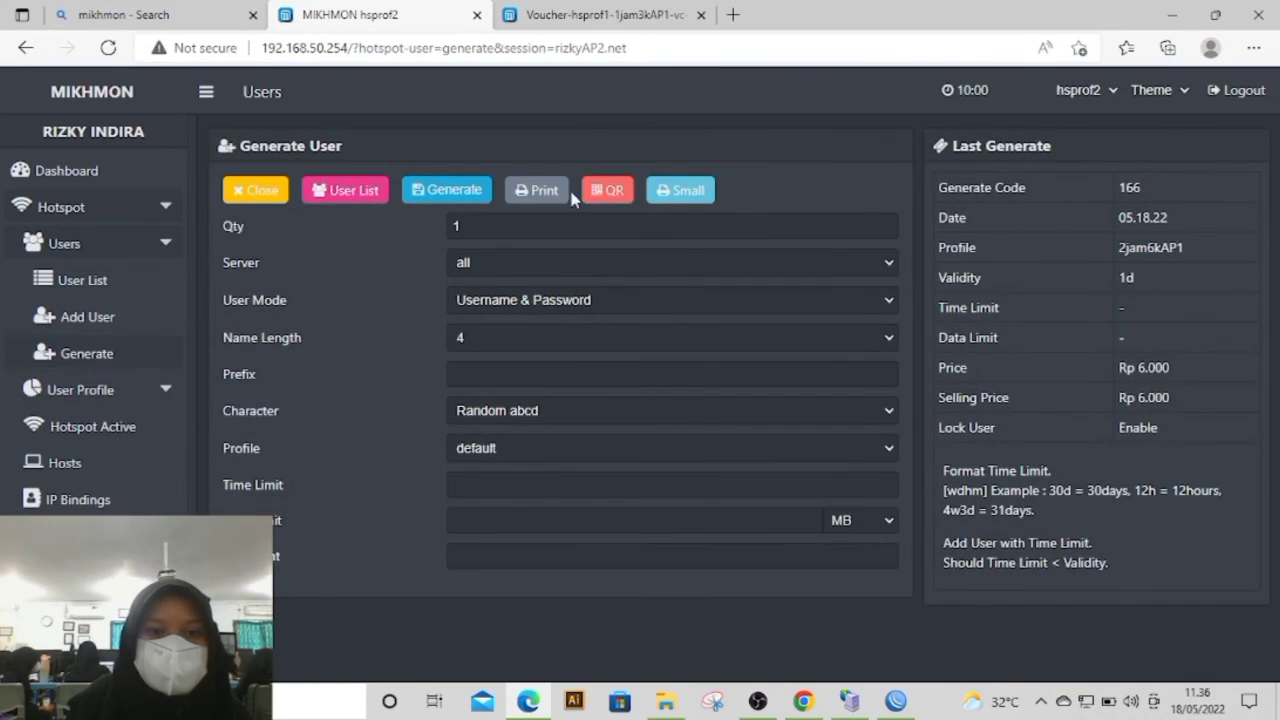
click(478, 228)
text(3)
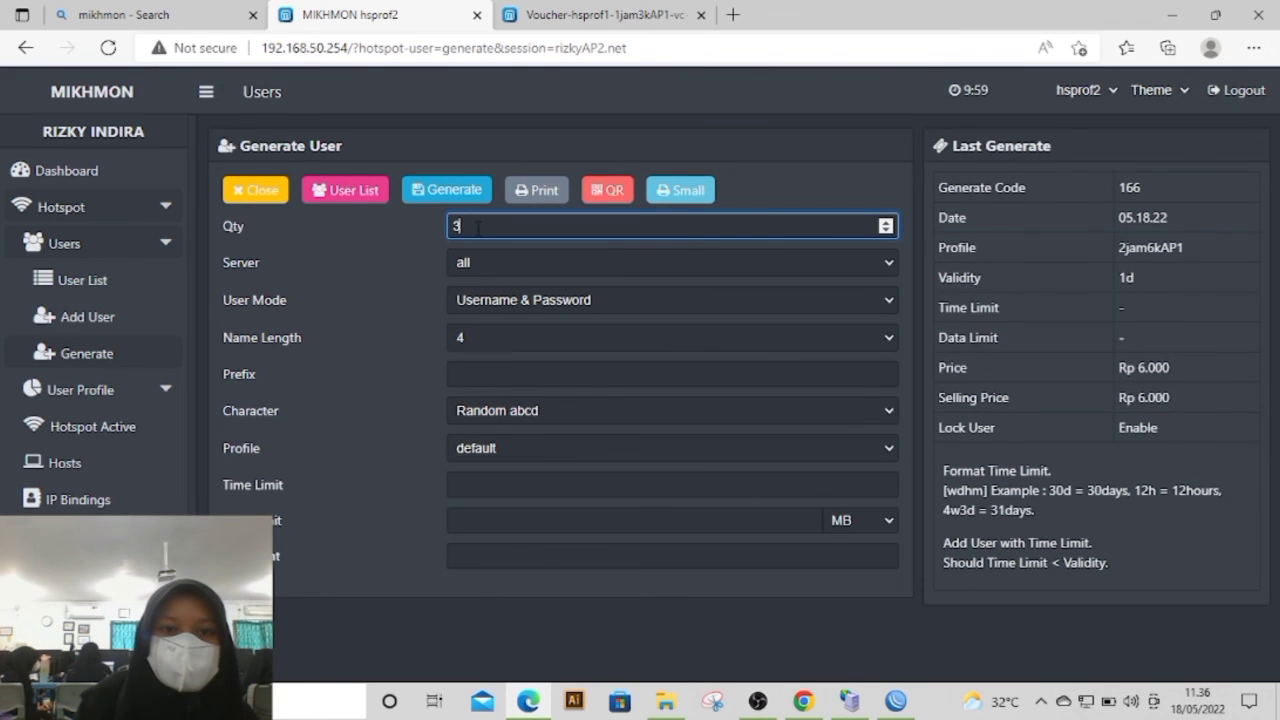
click(504, 305)
click(506, 343)
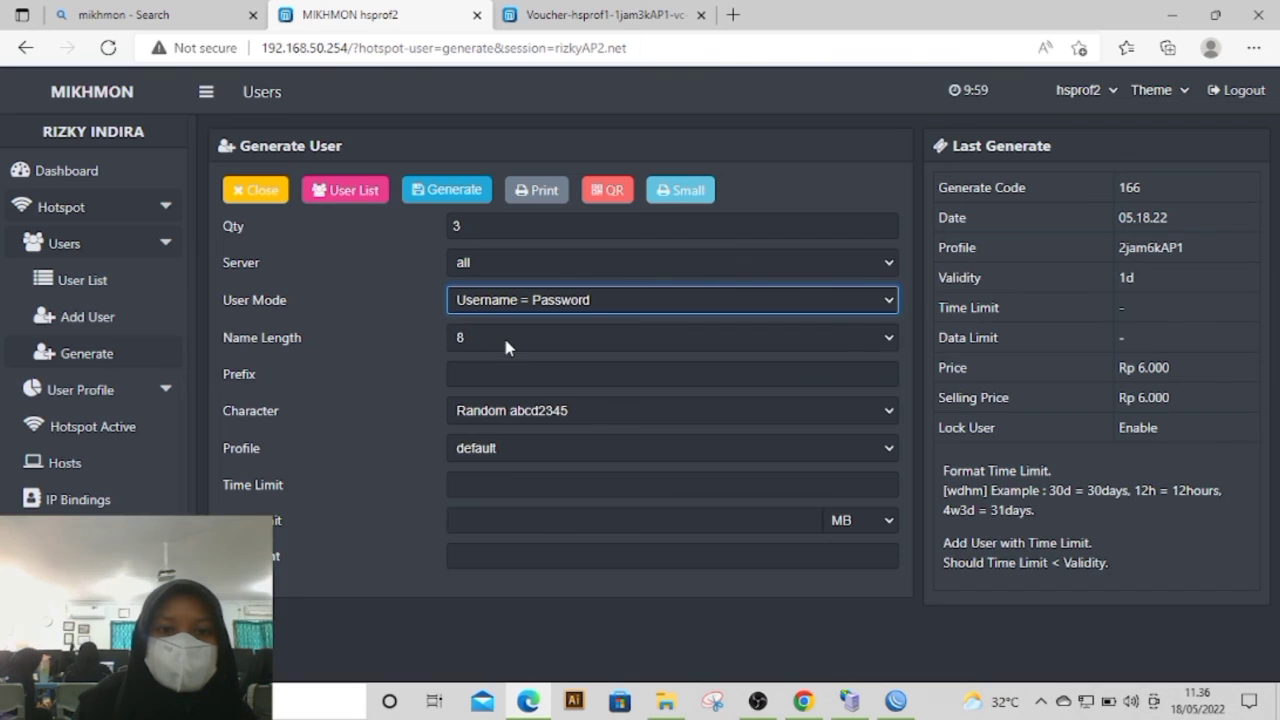
Step: Set the name length to 3, characters to Random abcd2345 and profile to 1jam3AP2, and generate the vouchers
click(497, 337)
click(500, 380)
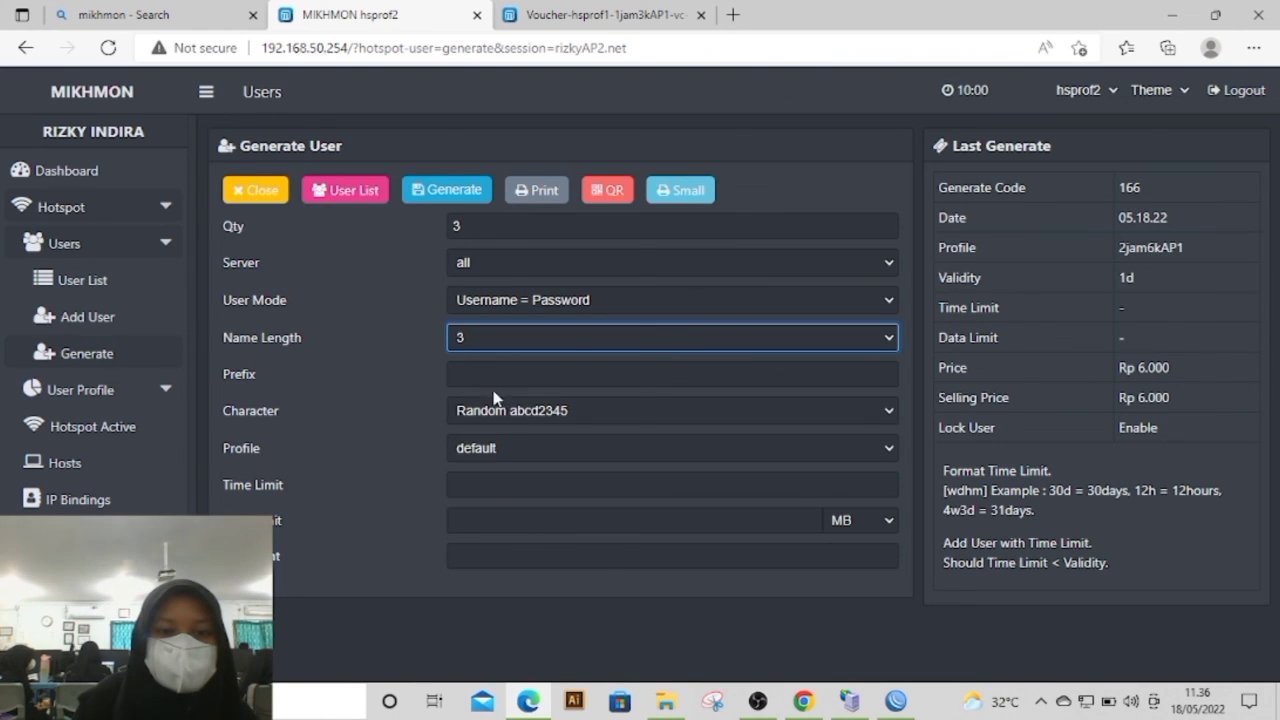
click(491, 373)
click(505, 416)
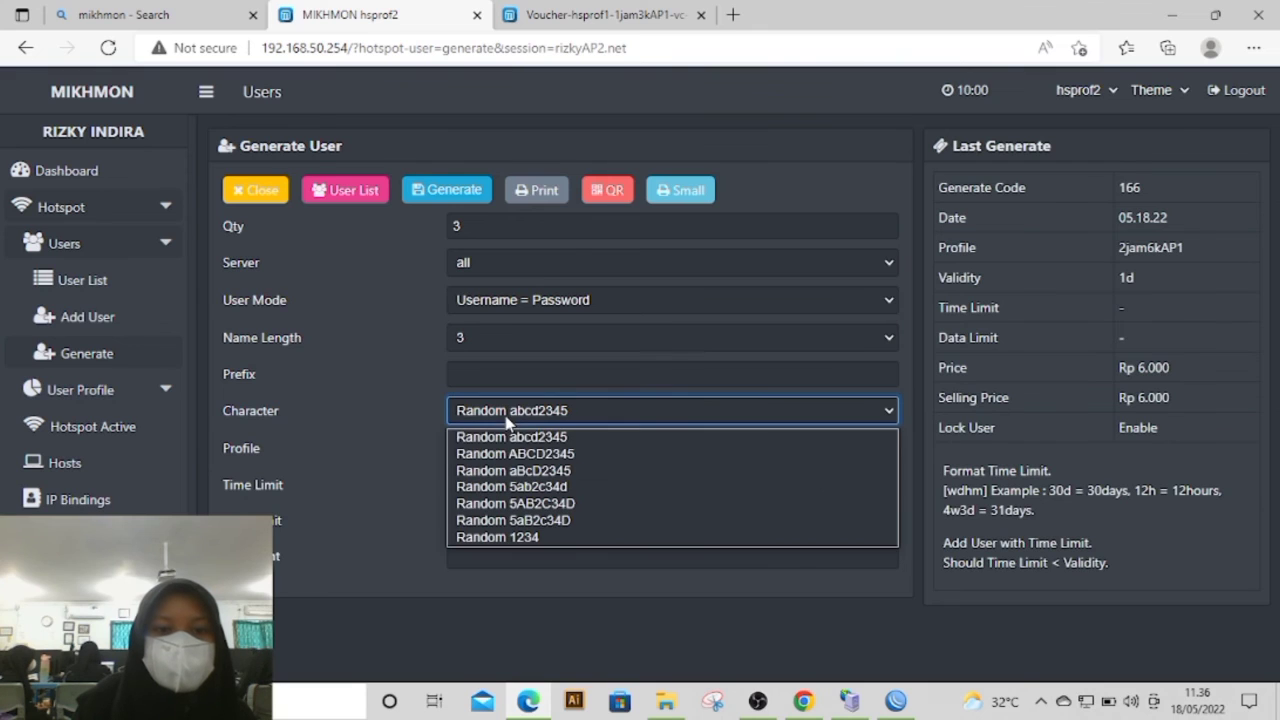
click(499, 437)
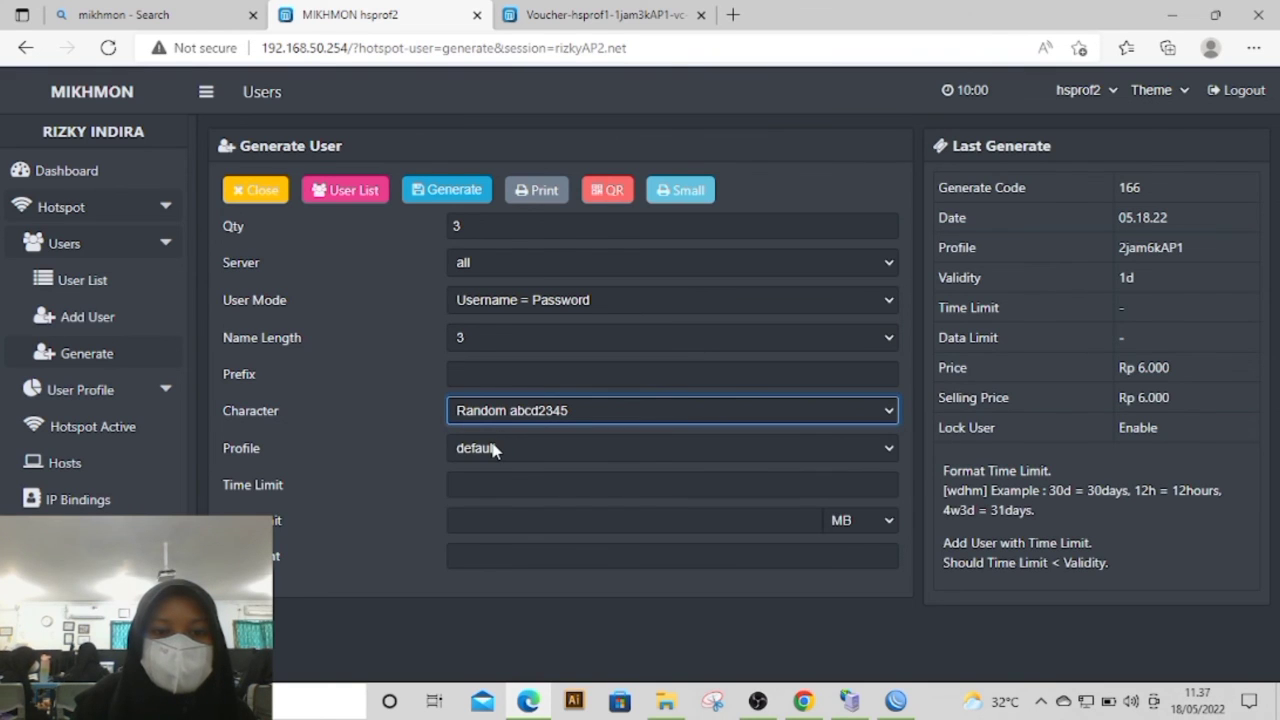
click(492, 449)
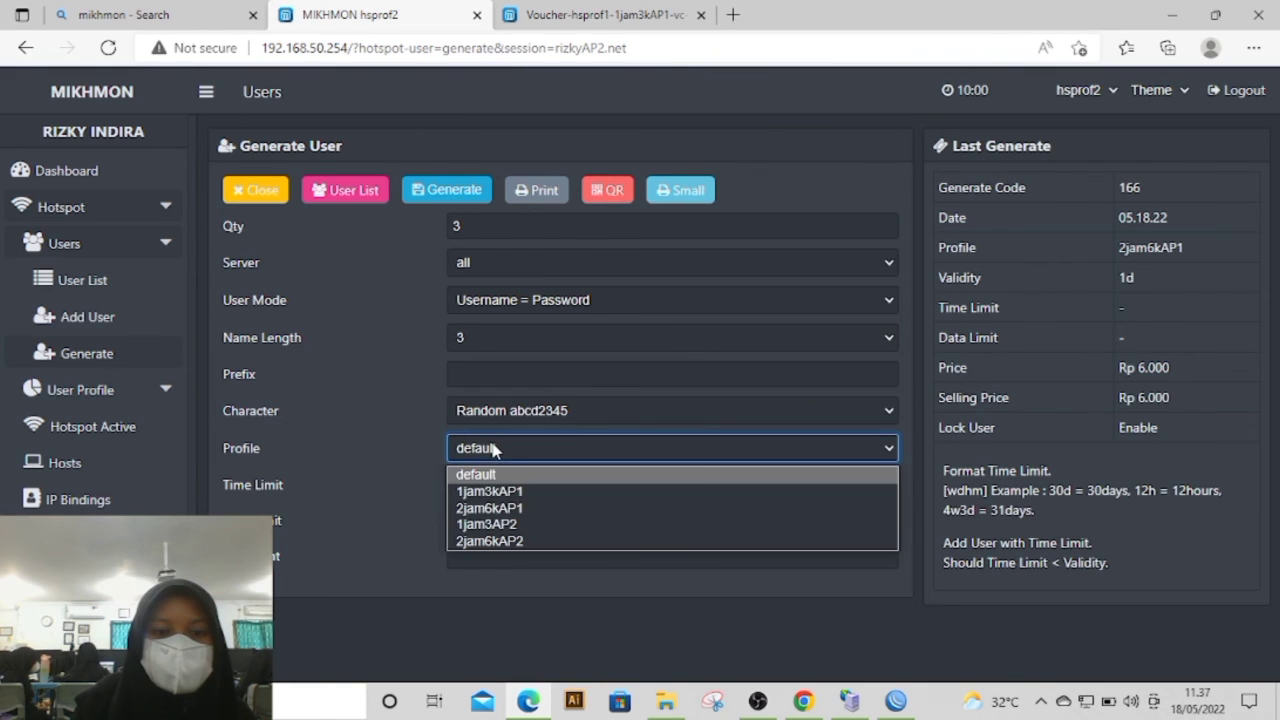
click(515, 524)
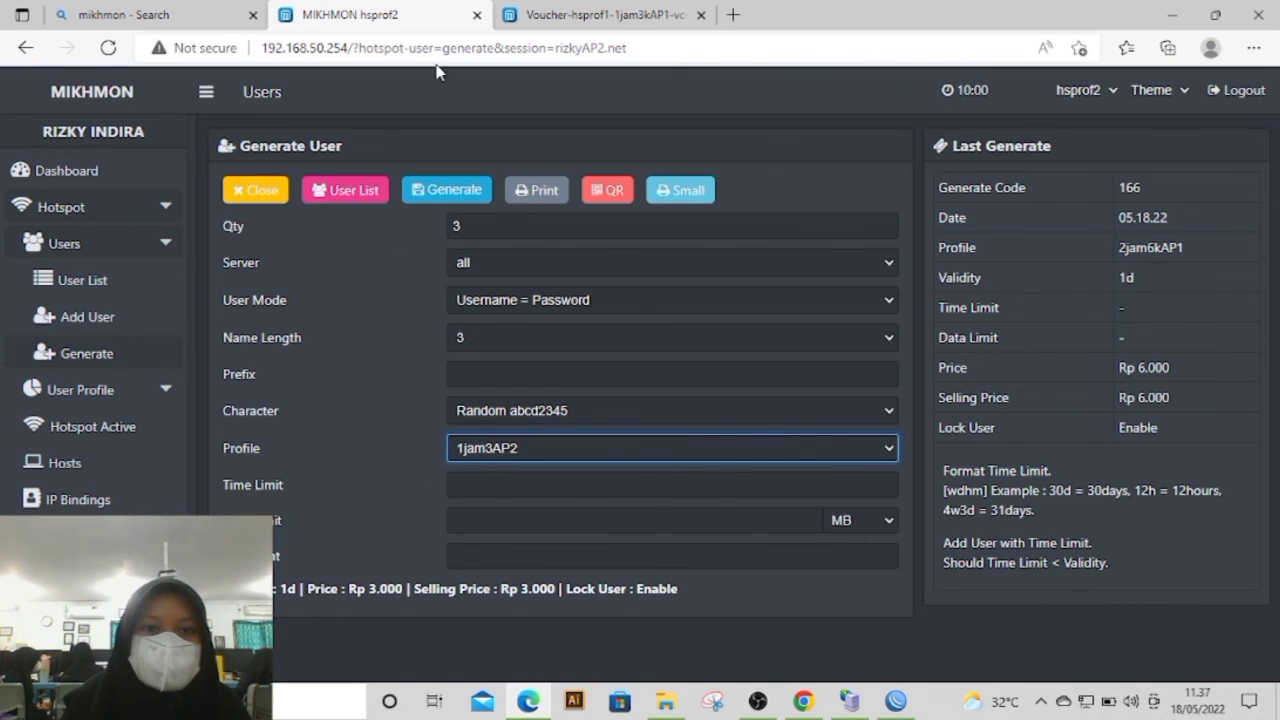
click(452, 203)
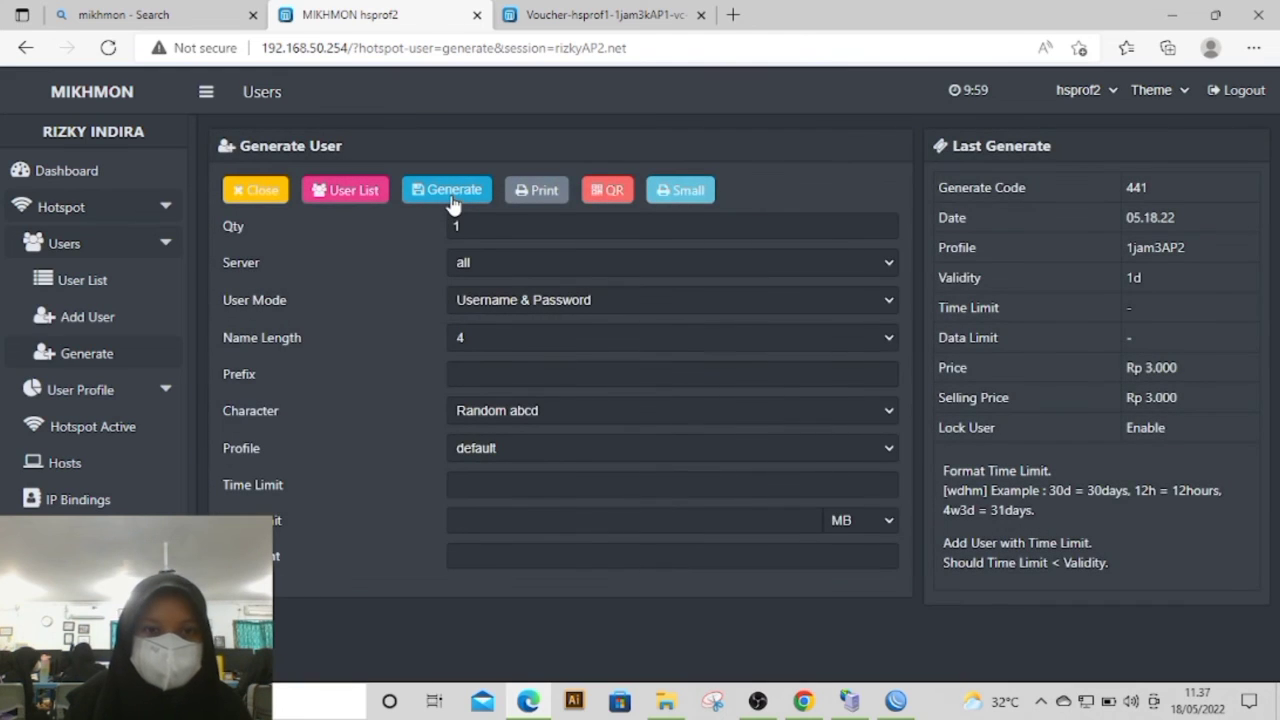
Step: Set up another batch of 3 users on server all with the user mode Username = Password
click(511, 229)
text(3)
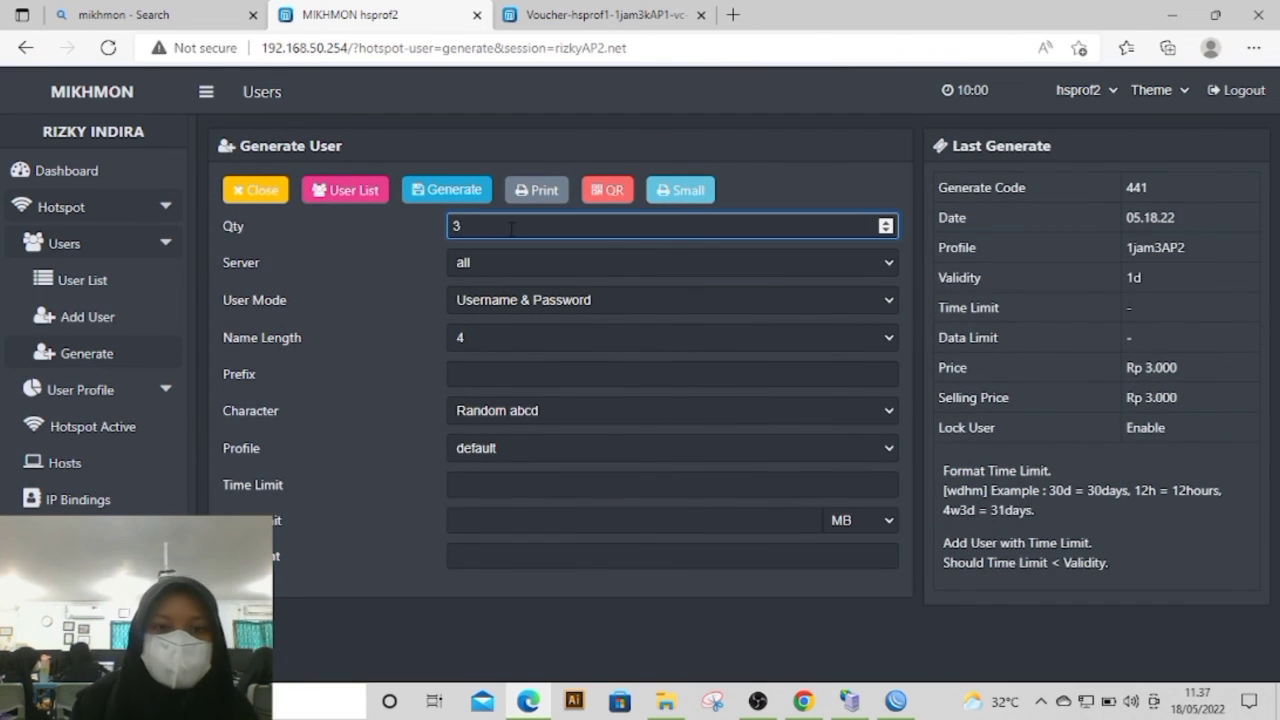
click(507, 262)
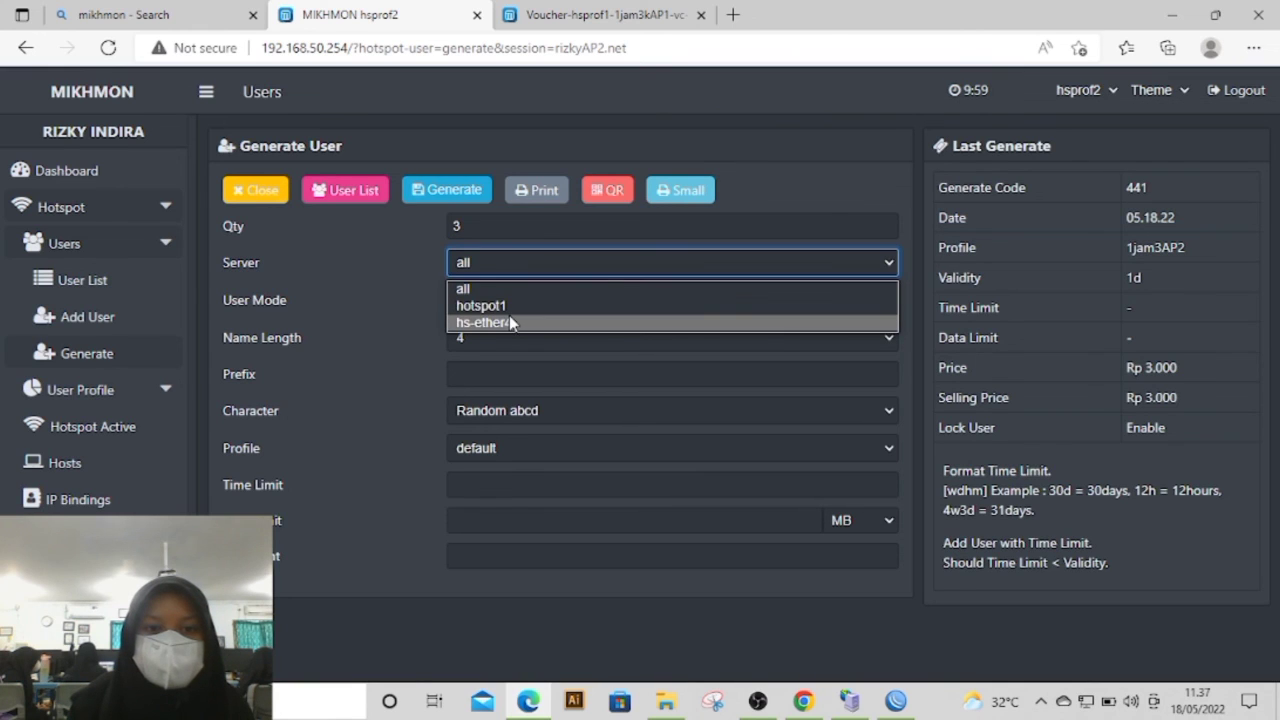
click(389, 301)
click(516, 303)
click(522, 345)
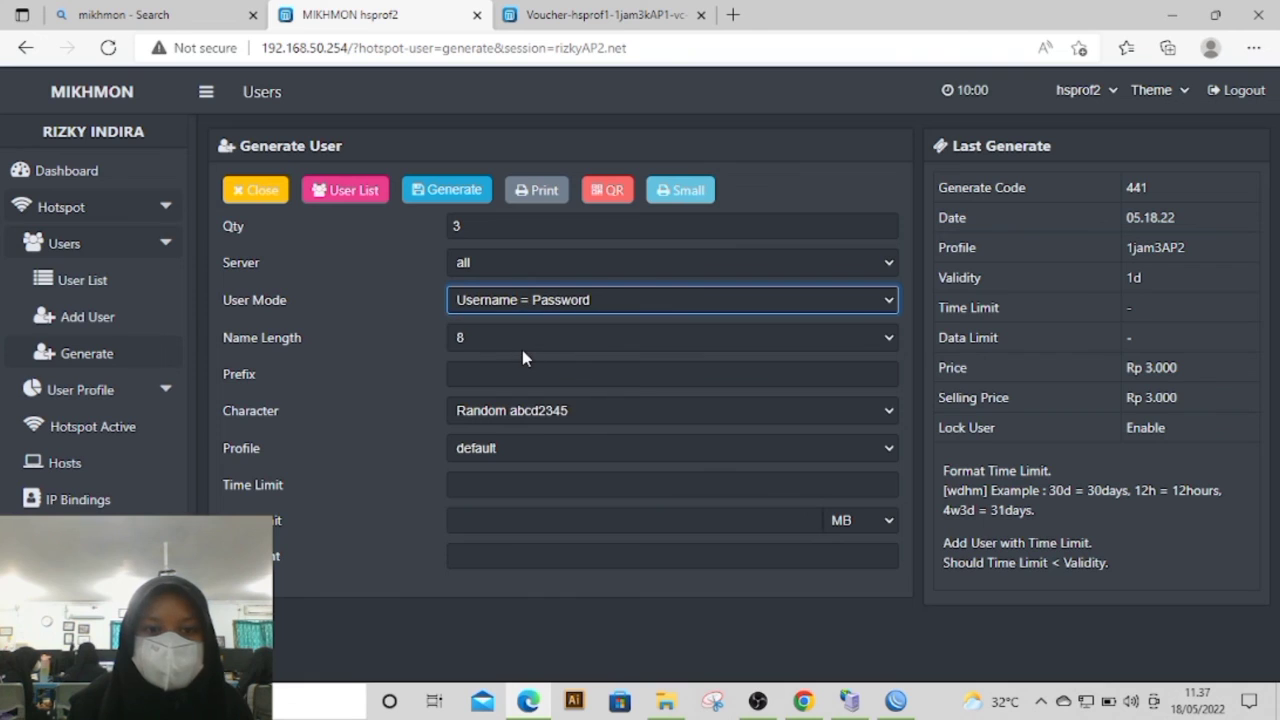
Step: Give the second batch a name length of 3 and the 2jam6kAP2 profile, and generate its vouchers
click(517, 339)
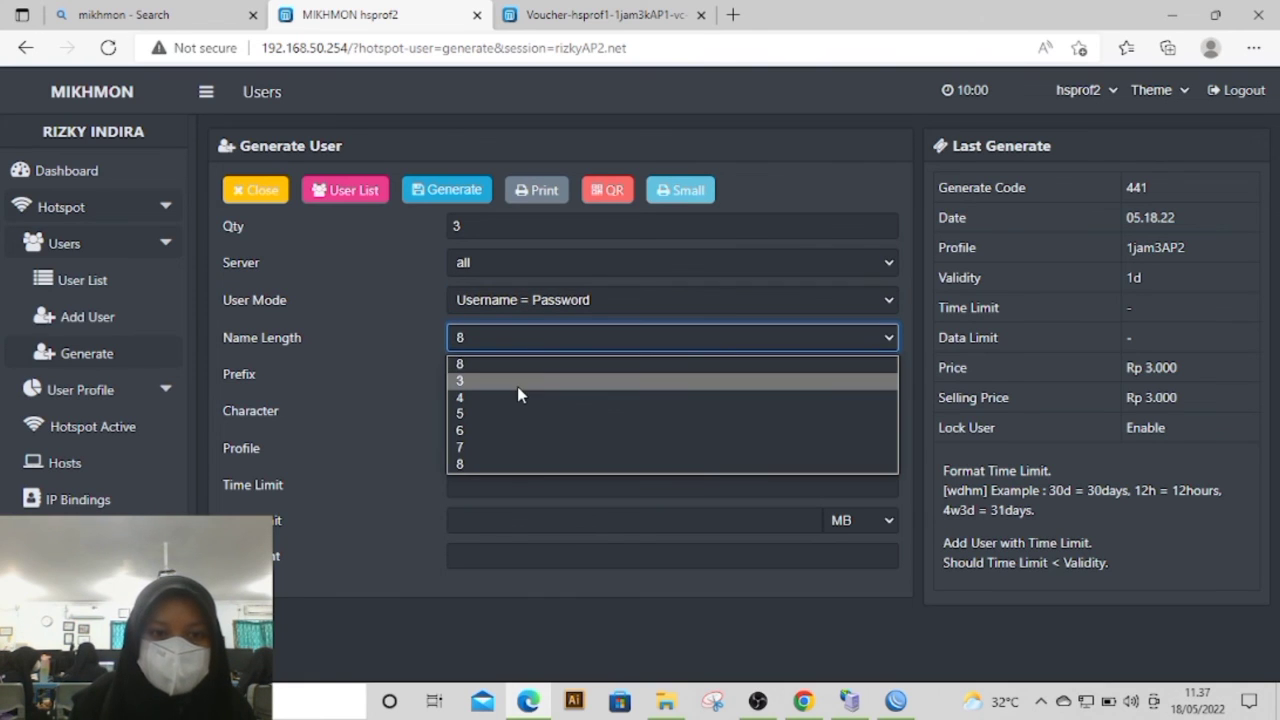
click(518, 386)
click(514, 428)
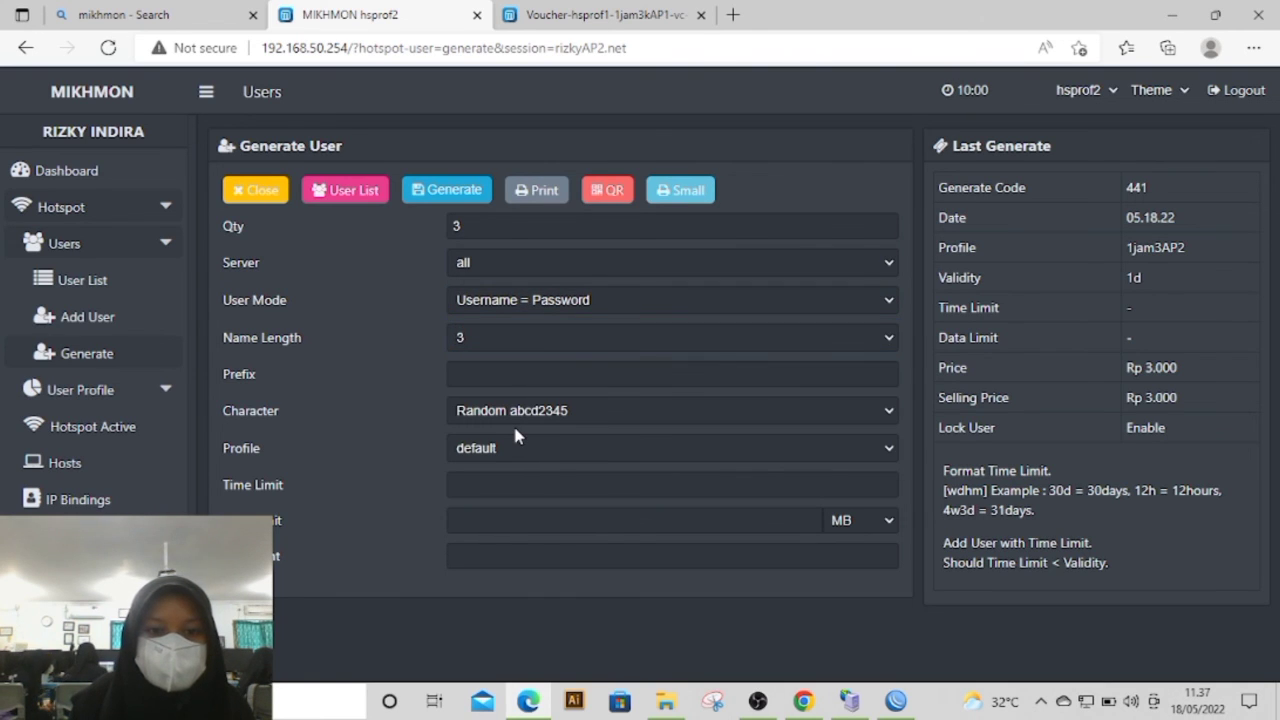
click(513, 440)
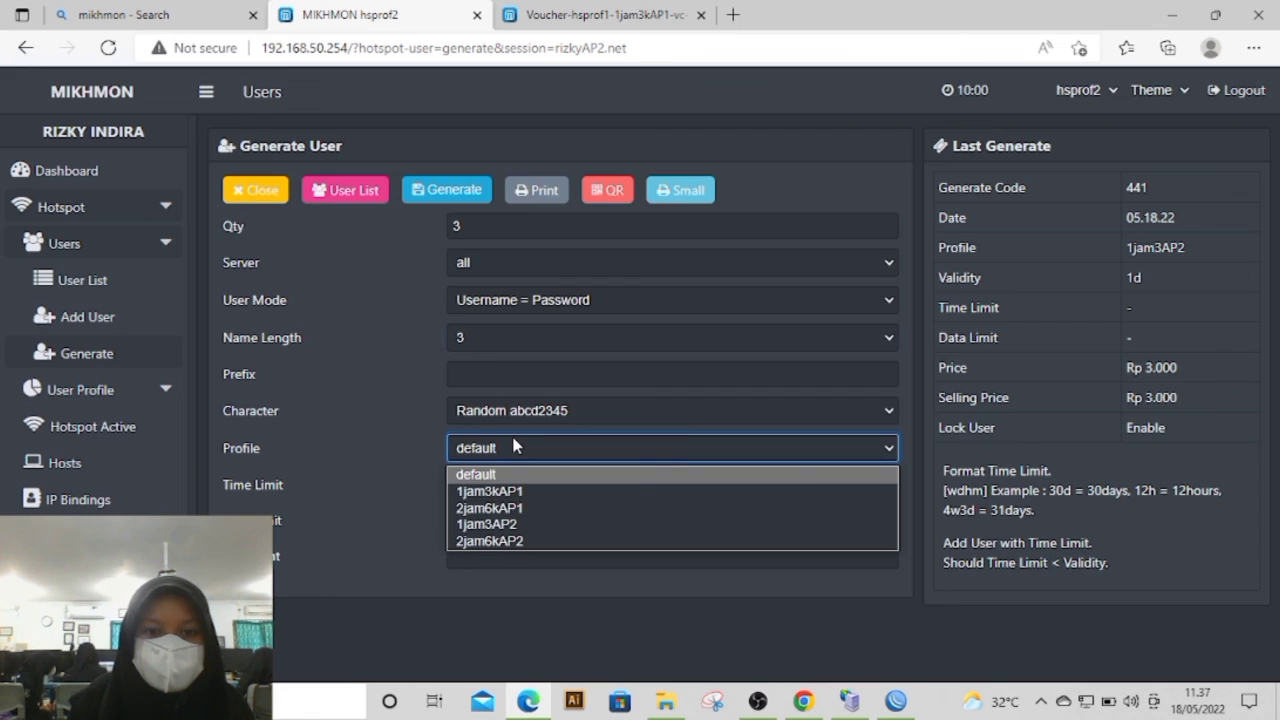
click(536, 540)
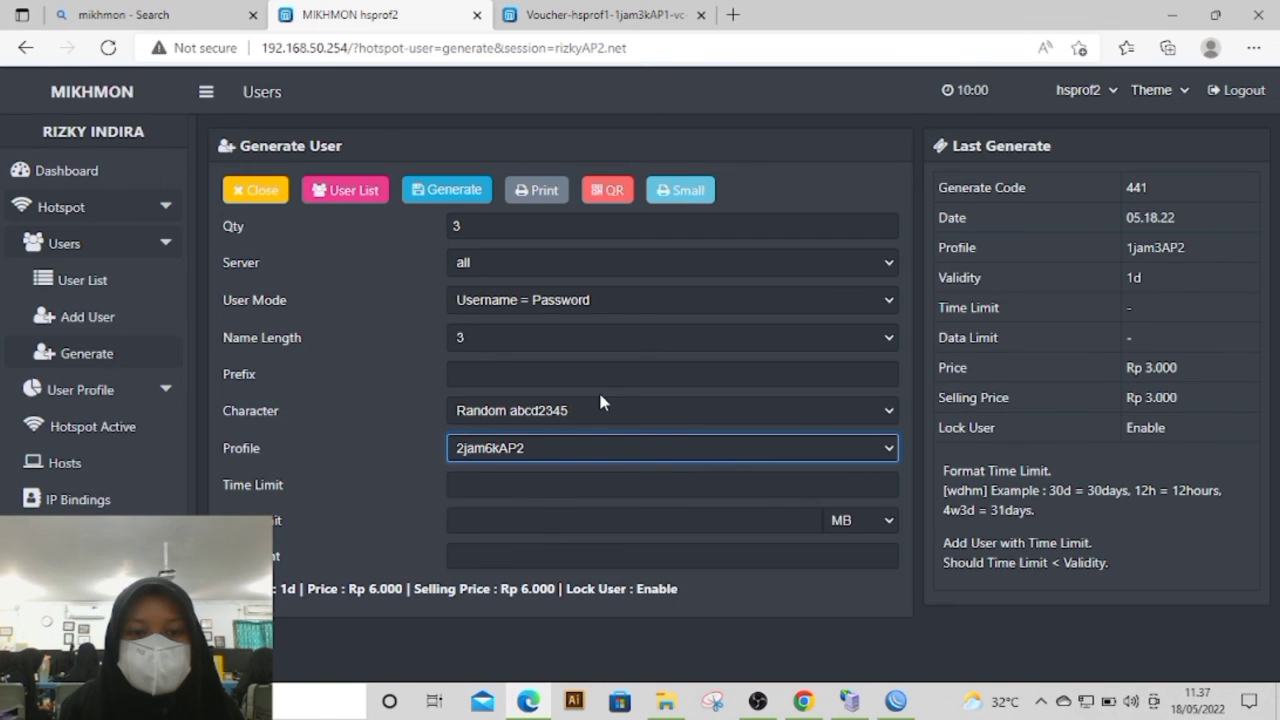
click(432, 196)
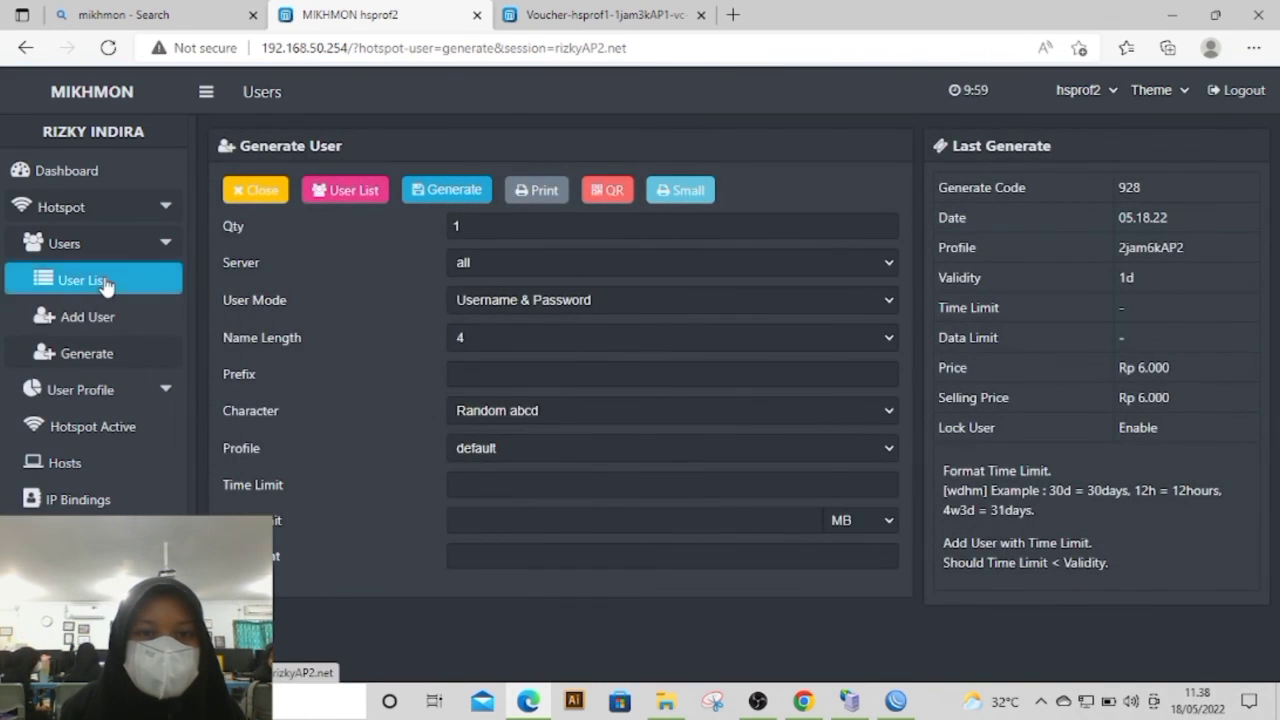
Step: Review the generated vouchers in the user list, filtered by profile 1jam3AP2 and by 2jam6kAP2
click(105, 283)
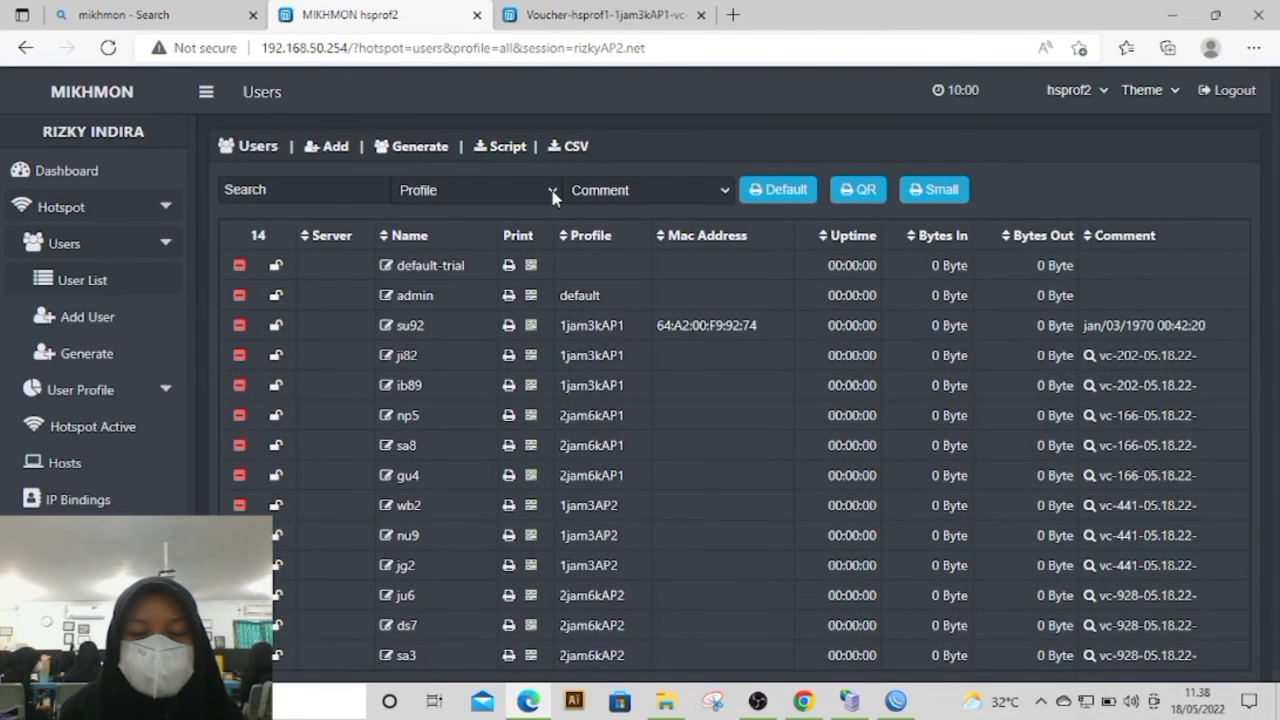
click(552, 192)
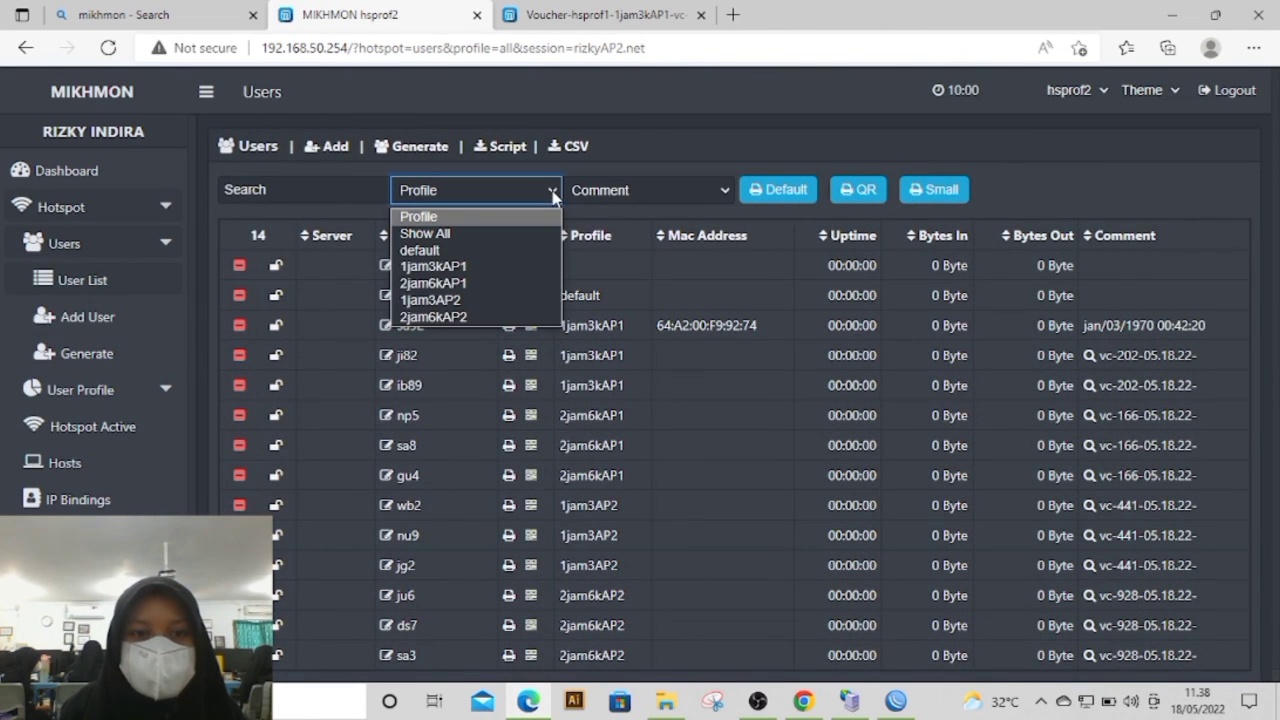
click(495, 300)
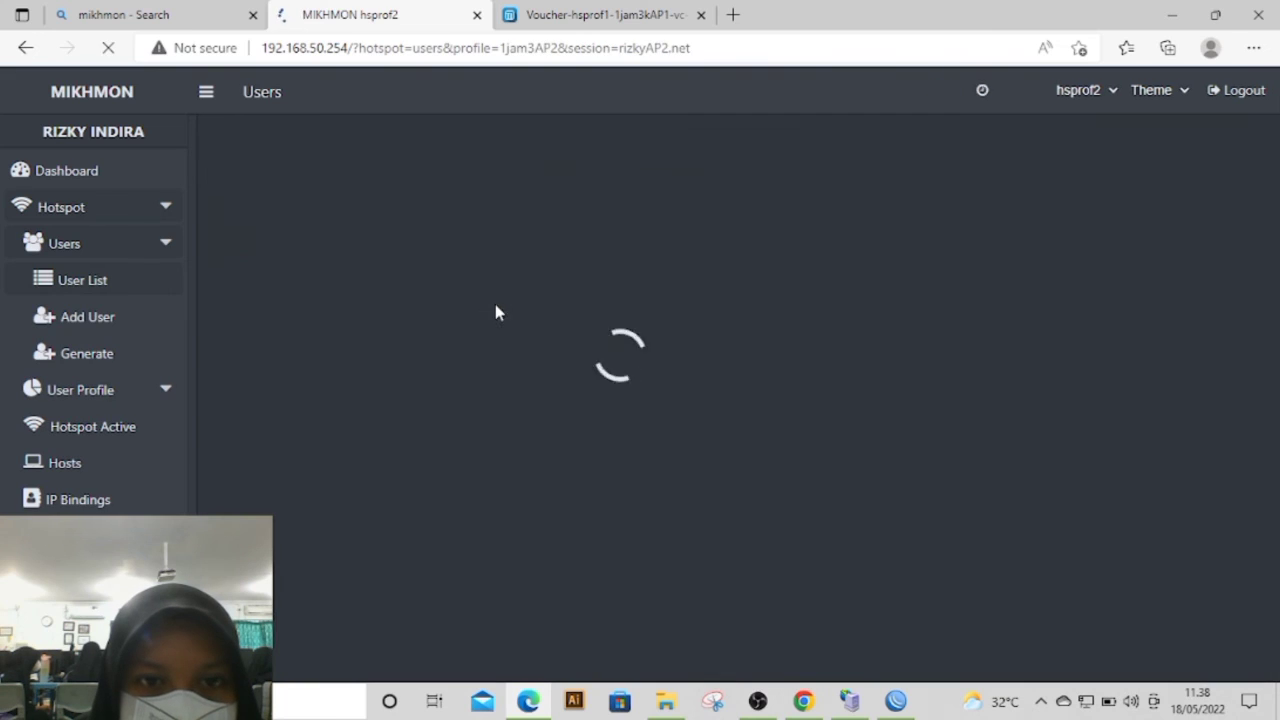
click(557, 192)
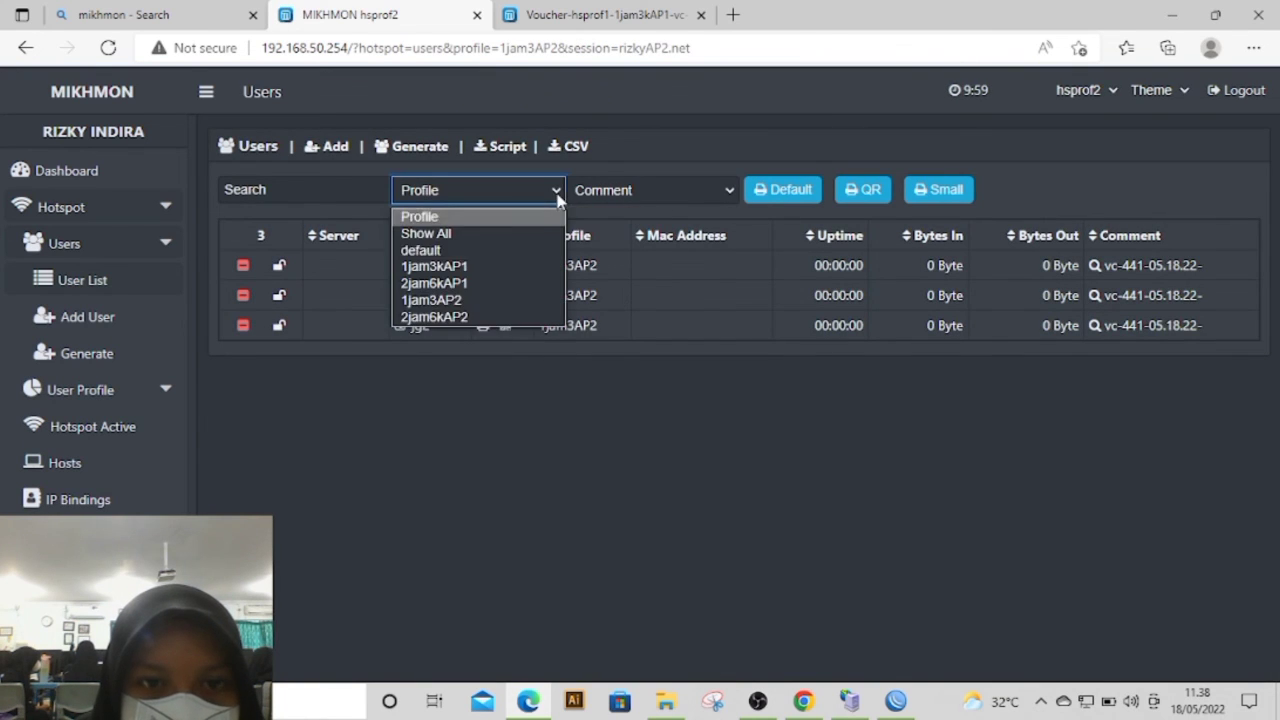
click(482, 320)
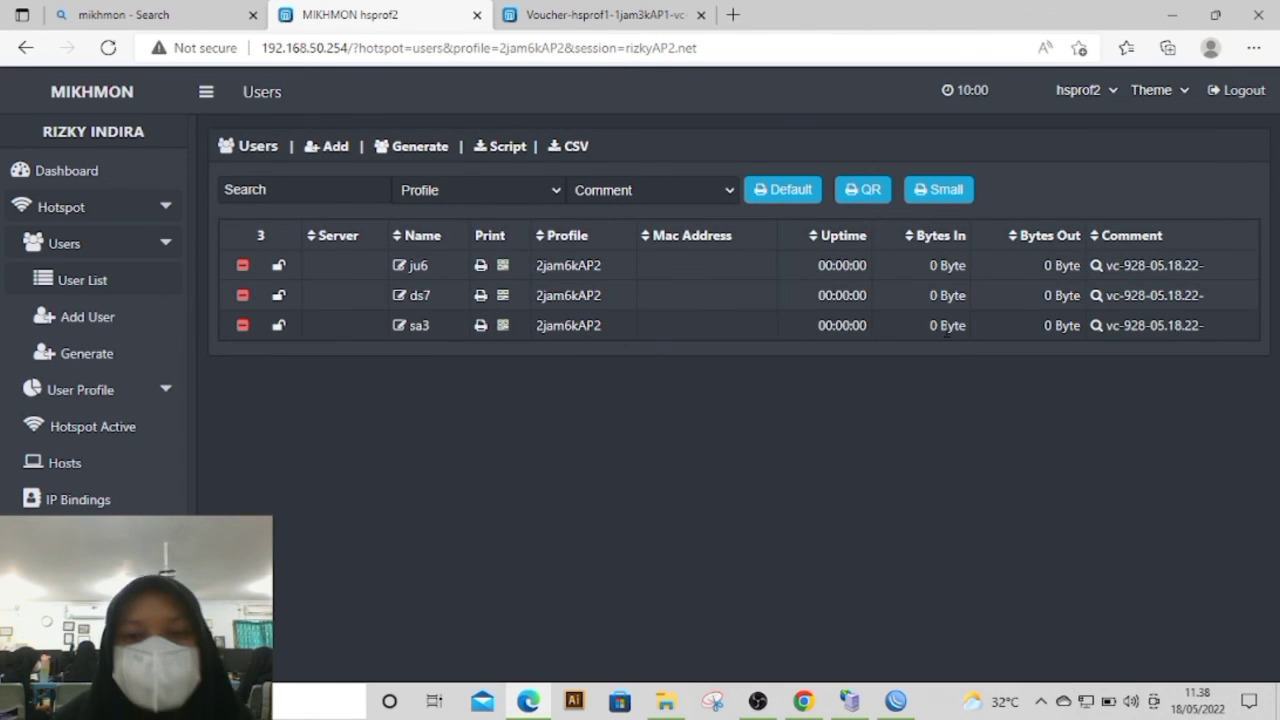
Step: Display the 2jam6kAP2 batch as small vouchers without printing them, and highlight the first voucher's code
click(1182, 272)
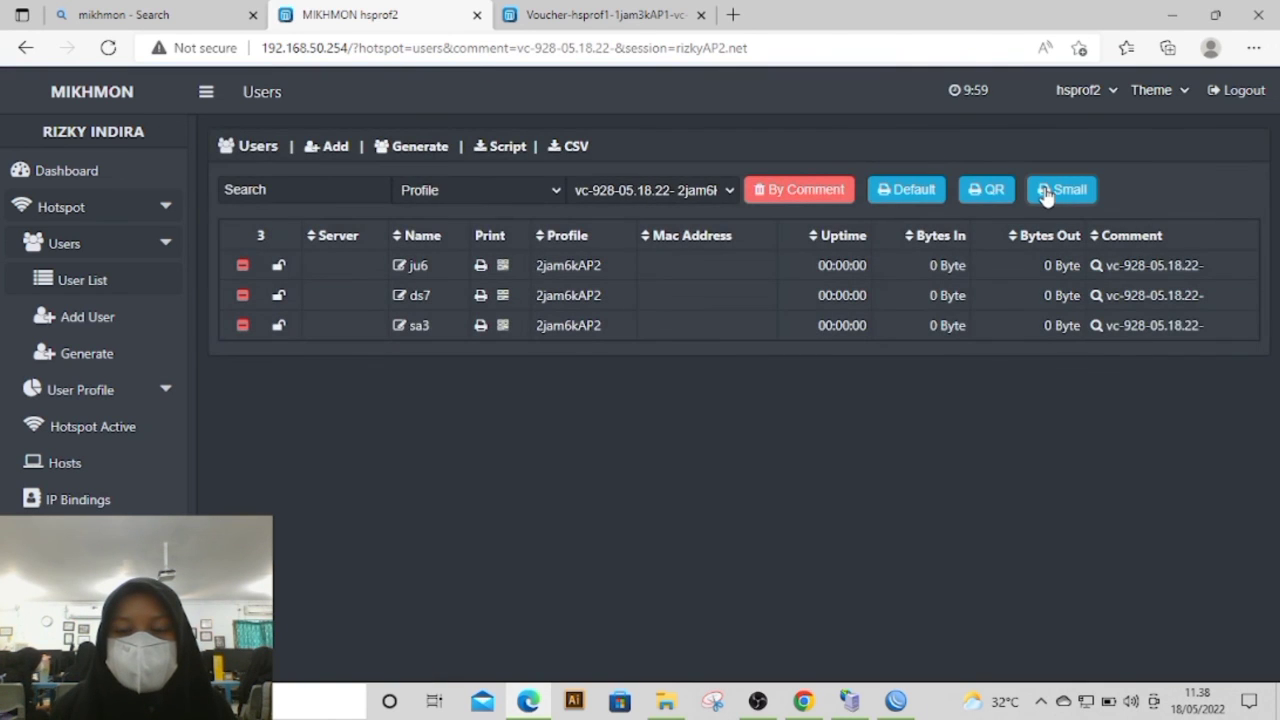
click(1062, 190)
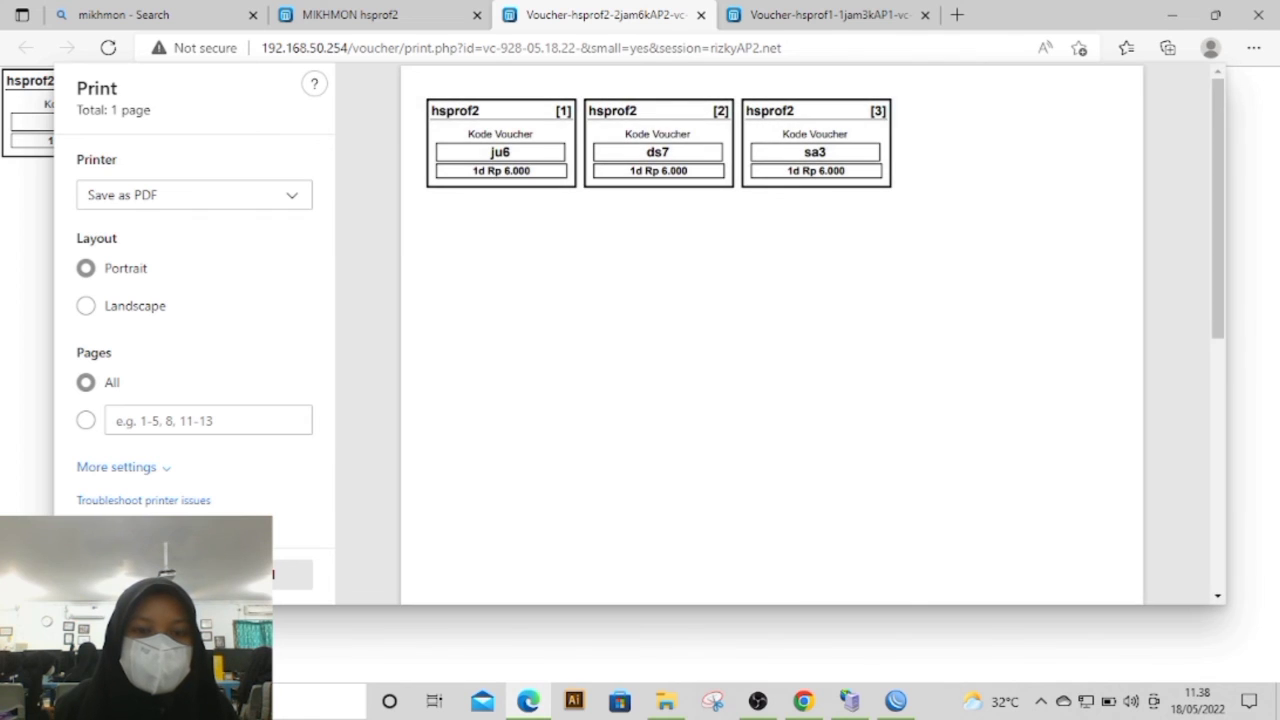
click(257, 574)
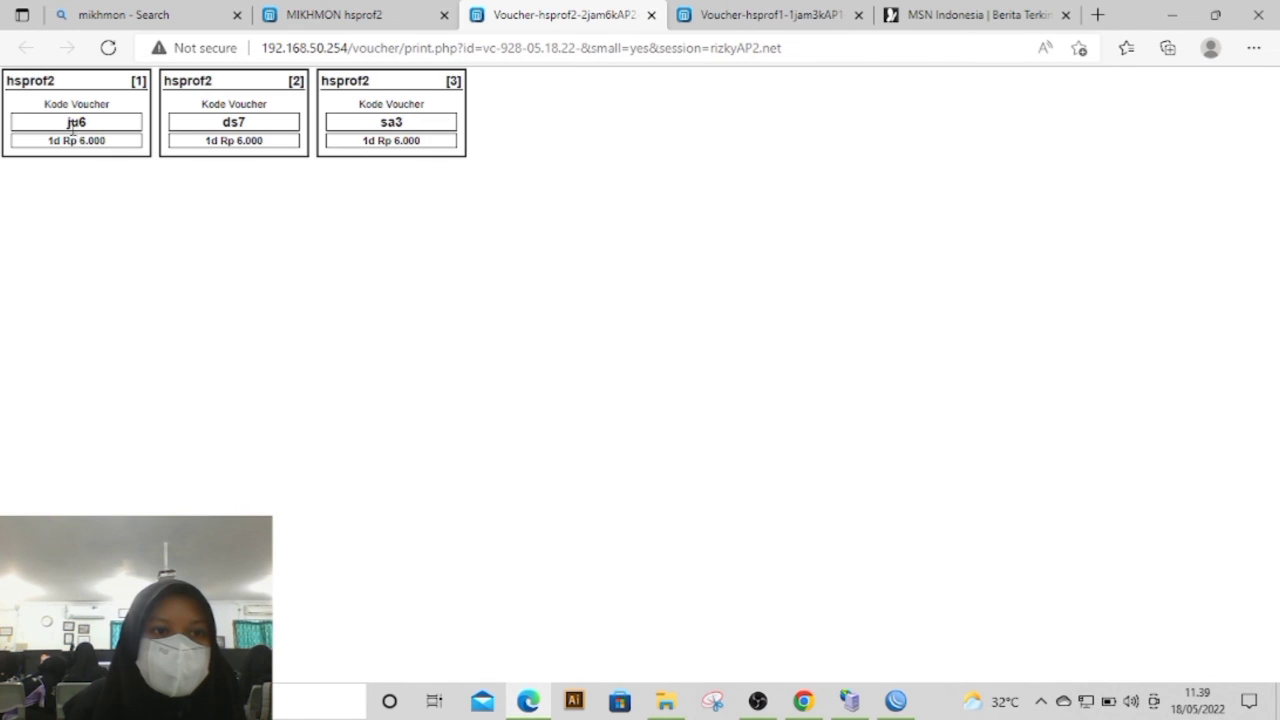
double_click(76, 122)
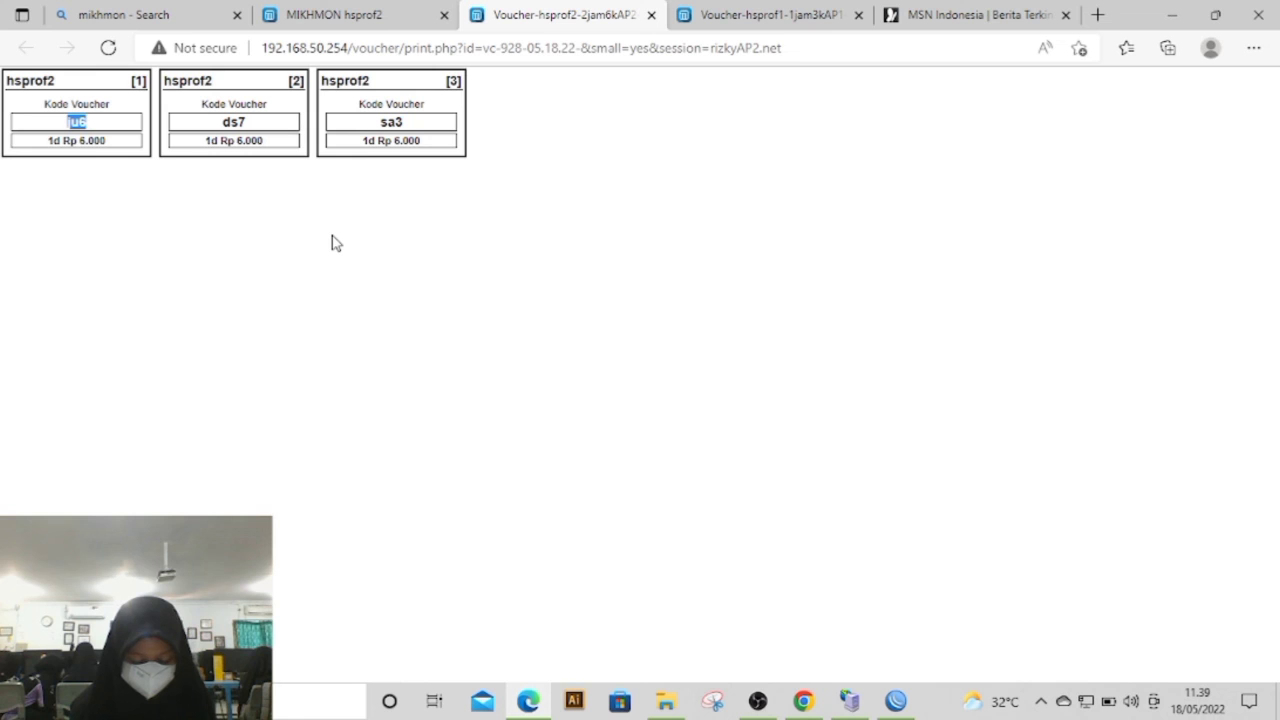
click(762, 703)
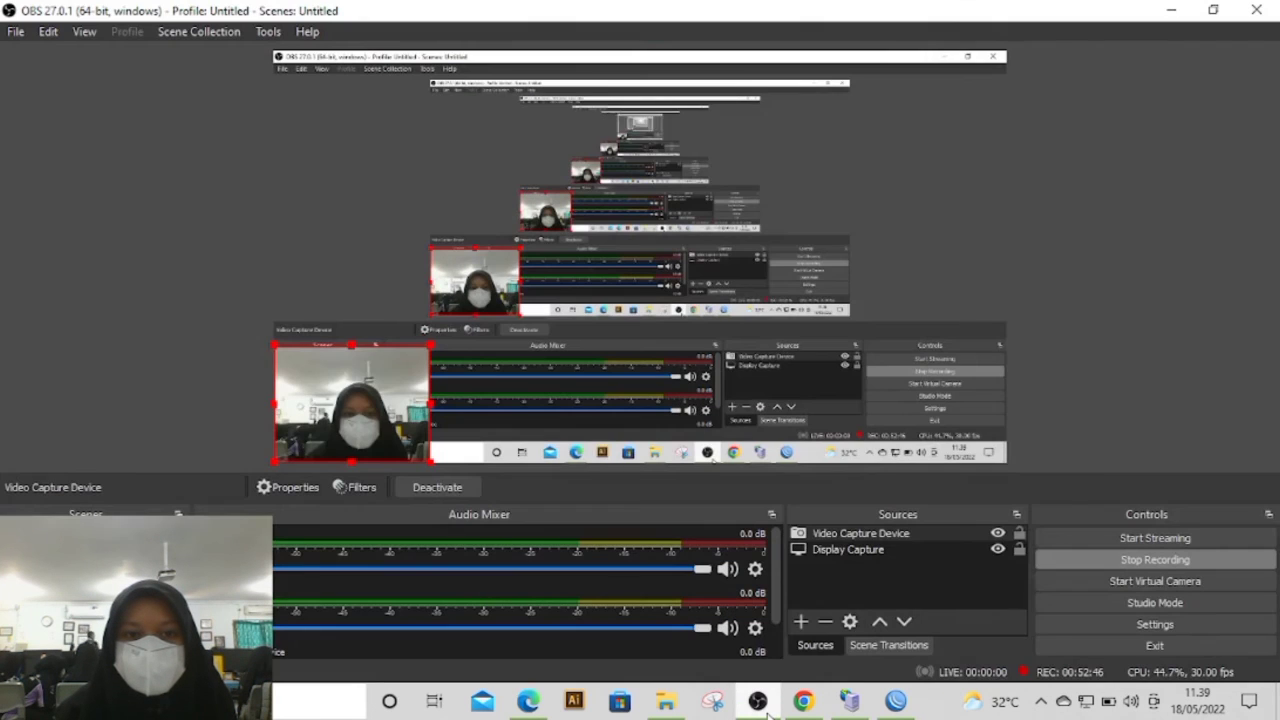
click(1176, 14)
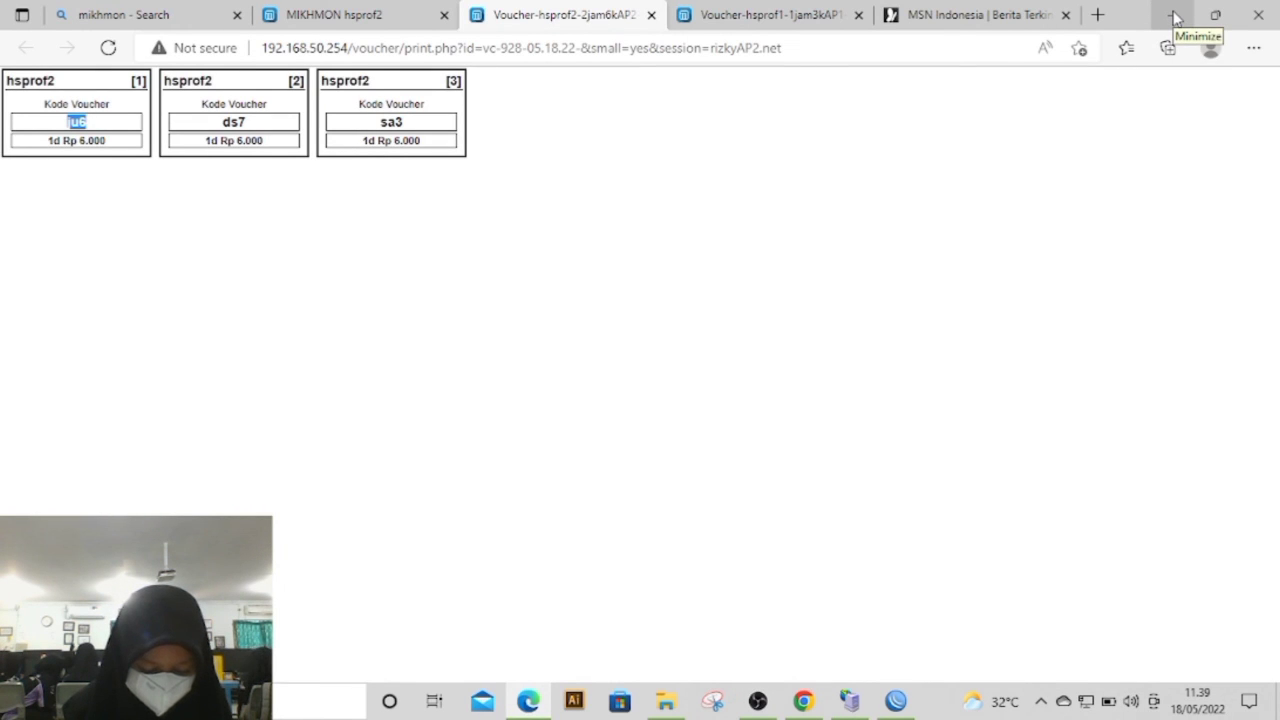
click(1176, 15)
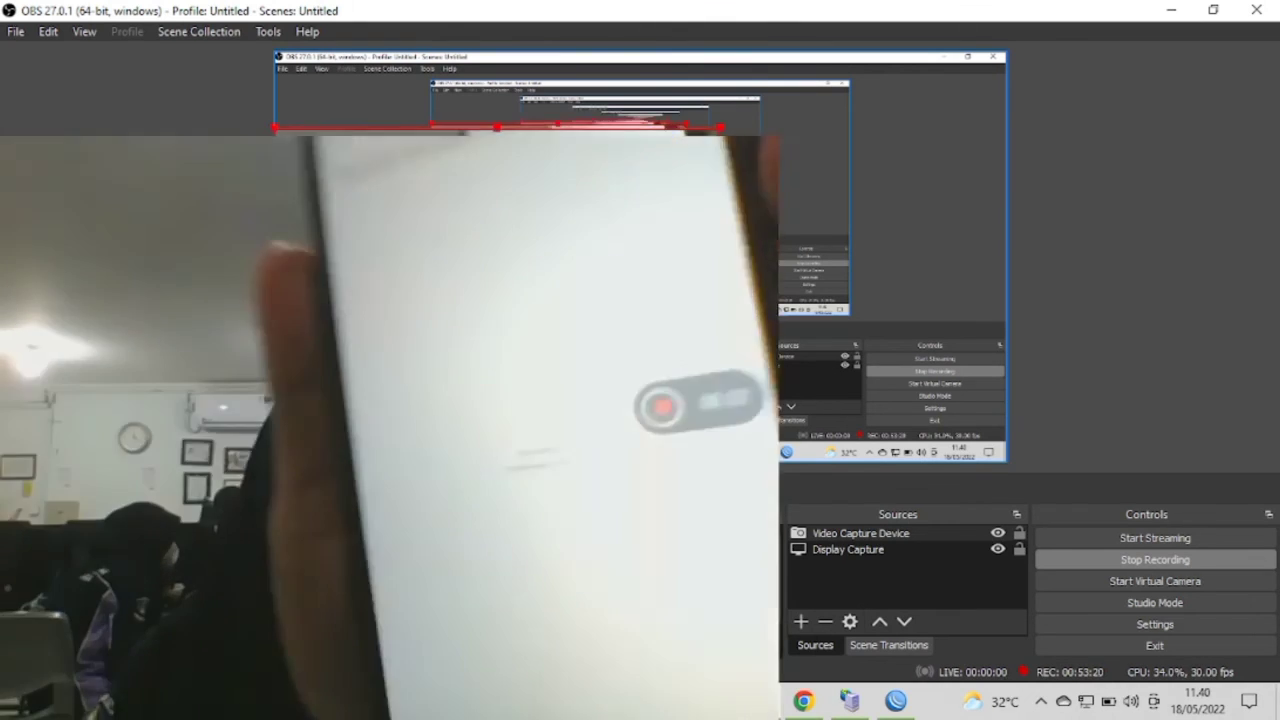